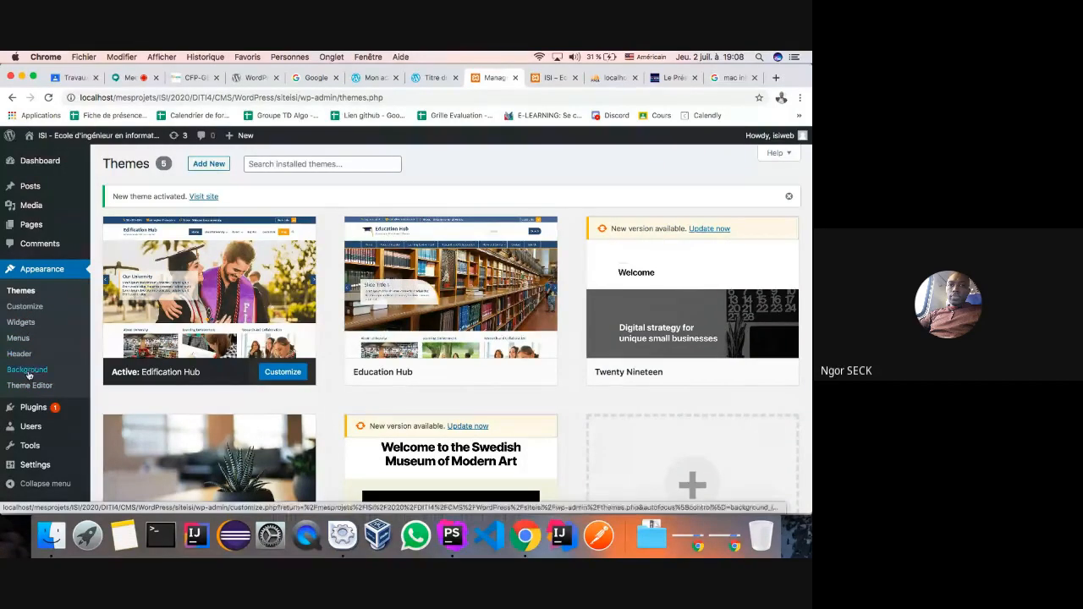
- Preview the active theme in the Customizer, close it, and go to Appearance > Widgets
{"action": "mouse_move", "coordinate": [26, 417]}
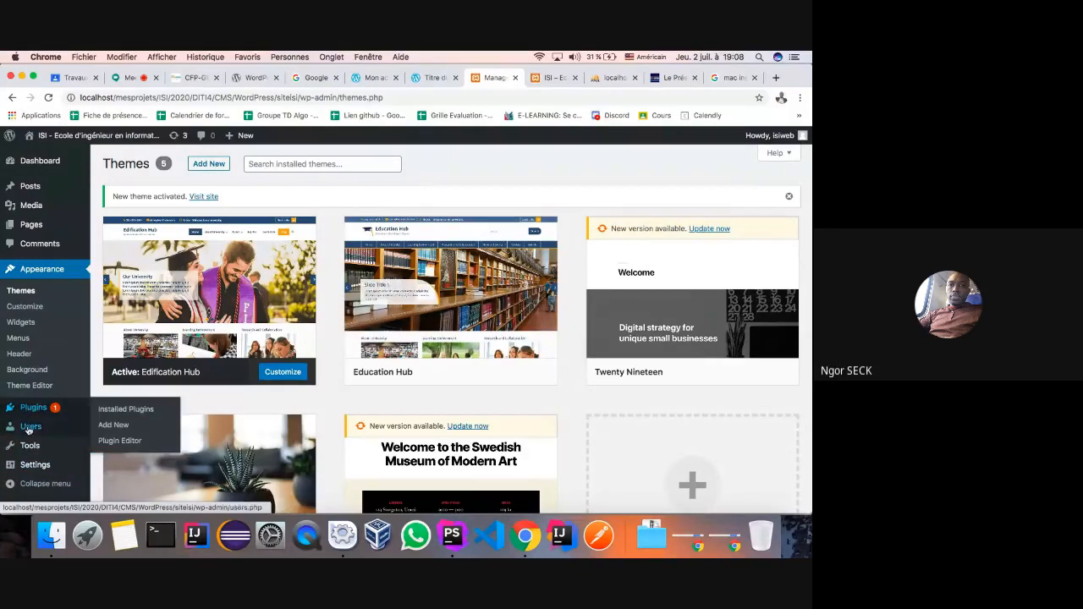
{"action": "mouse_move", "coordinate": [30, 455]}
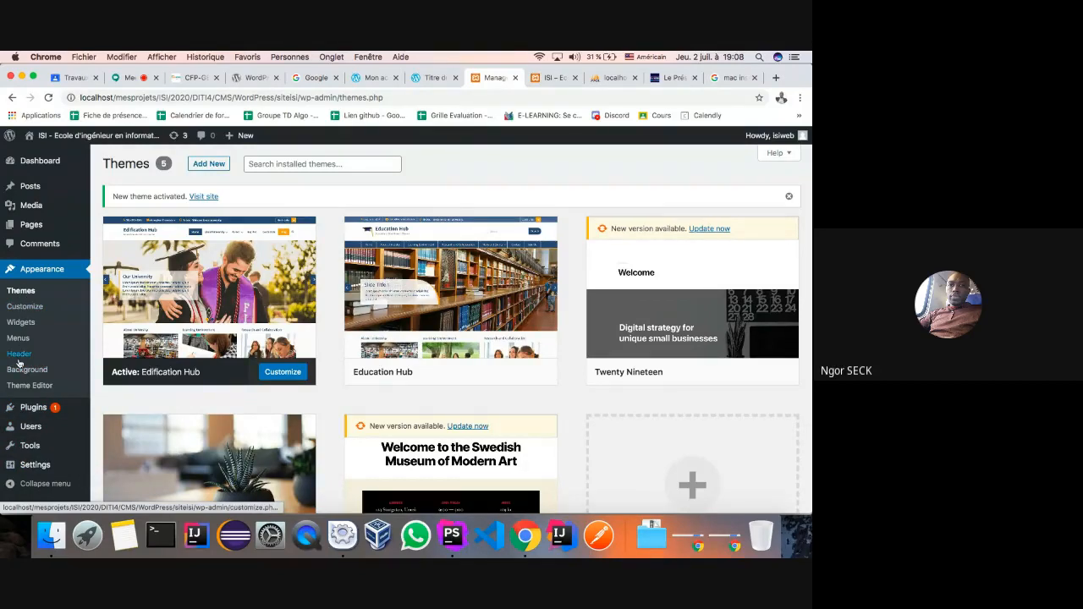
{"action": "left_click", "coordinate": [37, 271]}
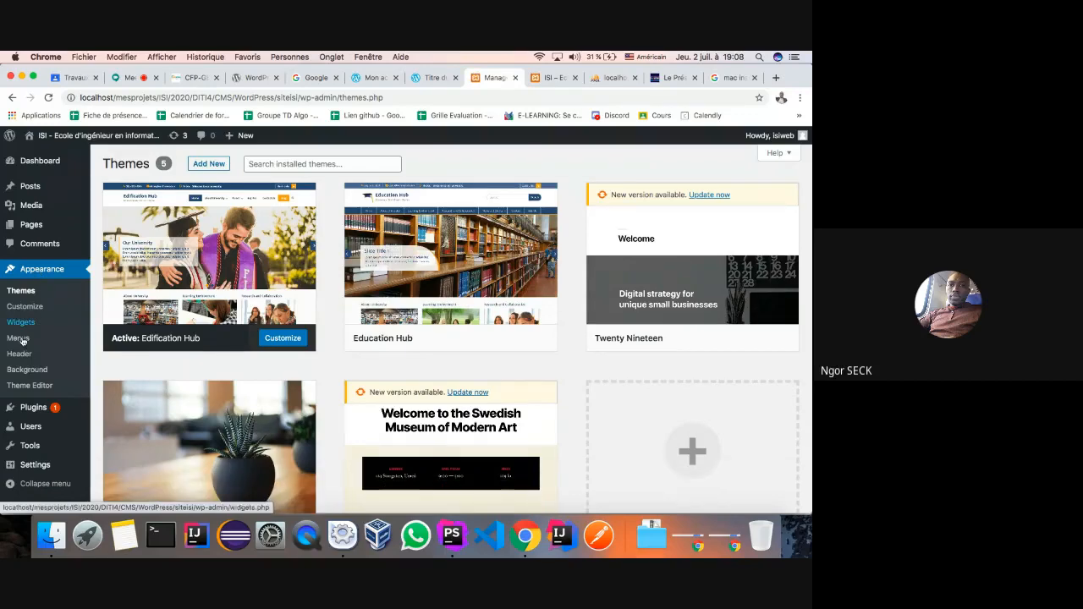
{"action": "left_click", "coordinate": [21, 291]}
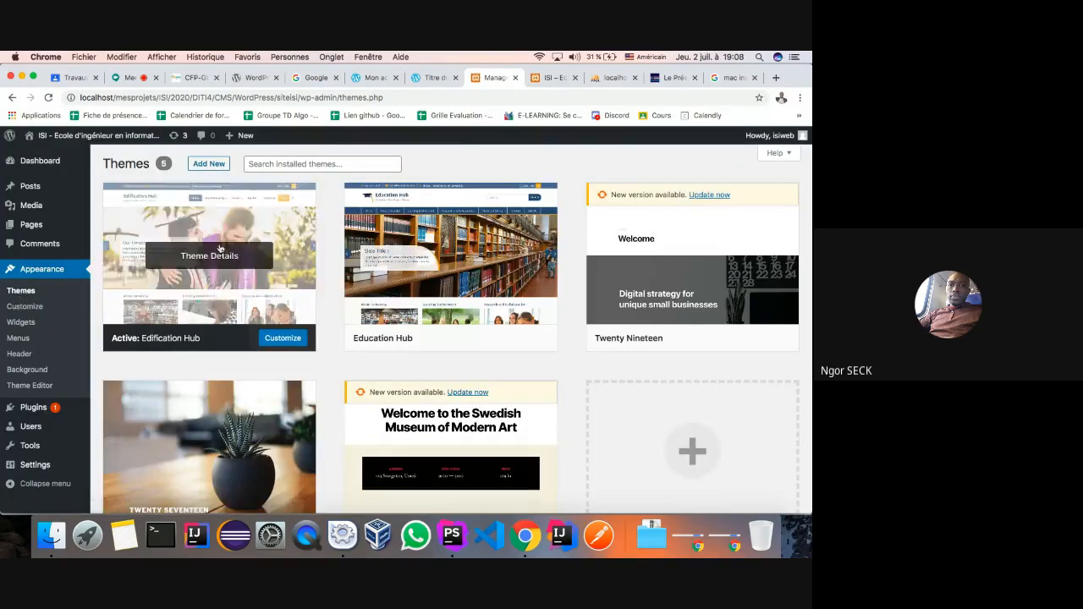
{"action": "left_click", "coordinate": [24, 310]}
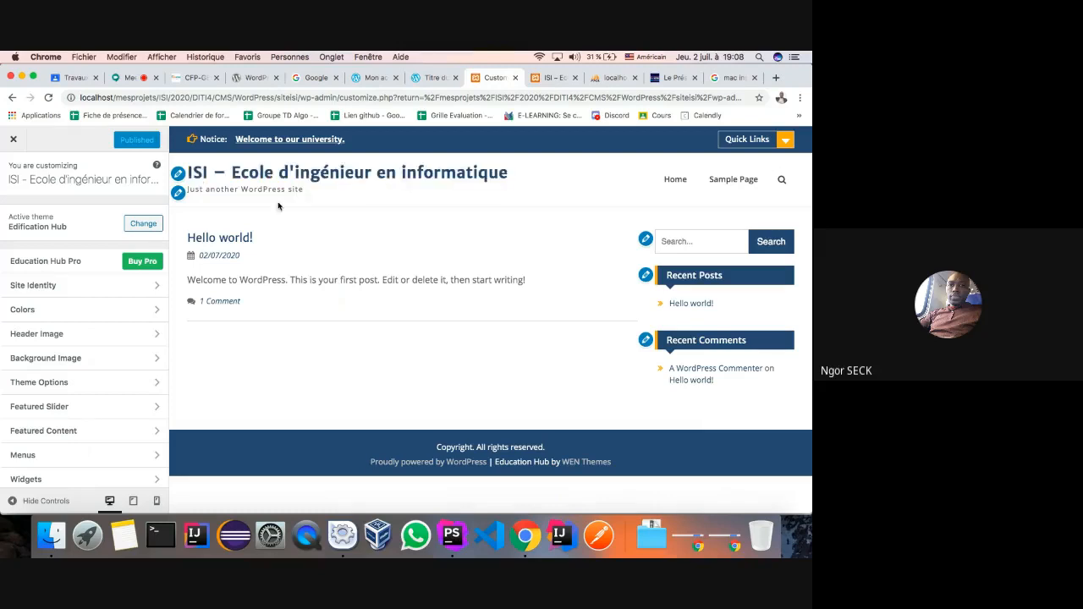
{"action": "left_click", "coordinate": [14, 143]}
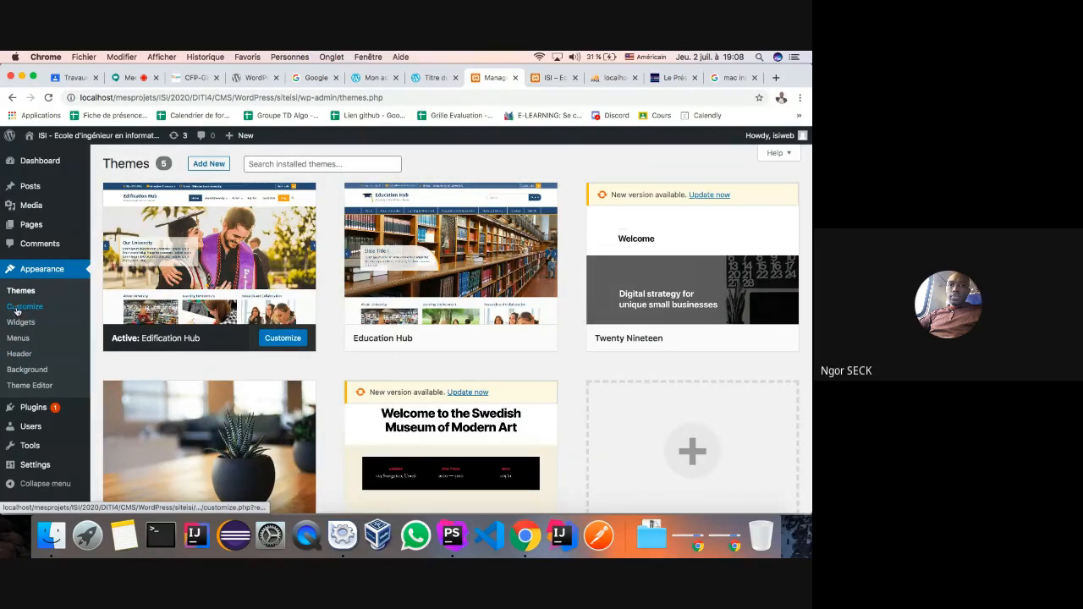
{"action": "left_click", "coordinate": [20, 321]}
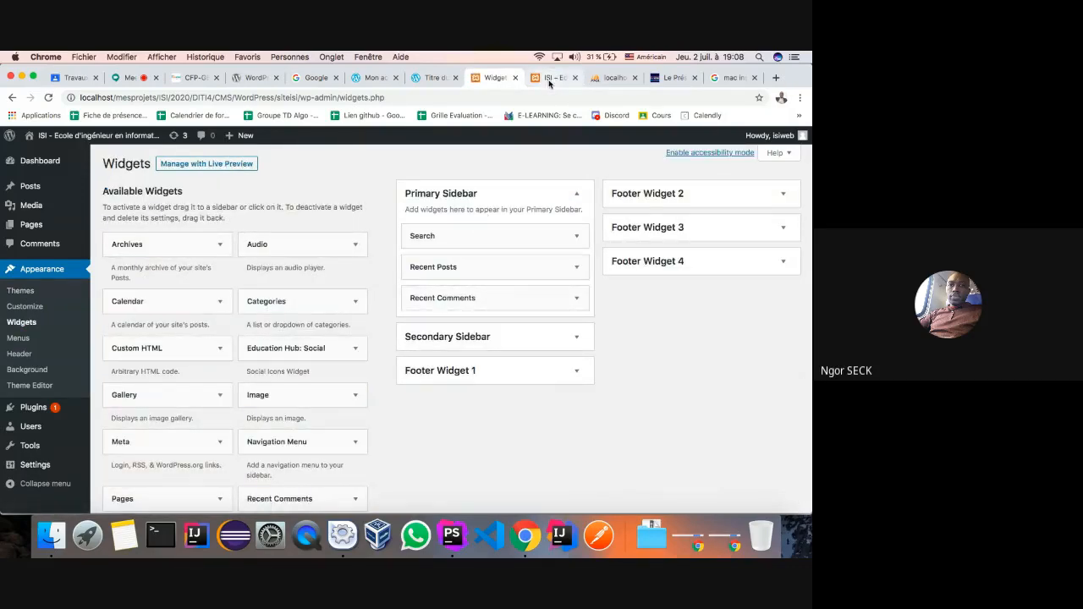
- Compare the Primary Sidebar widgets with the sidebar shown on the front page
{"action": "left_click", "coordinate": [549, 78]}
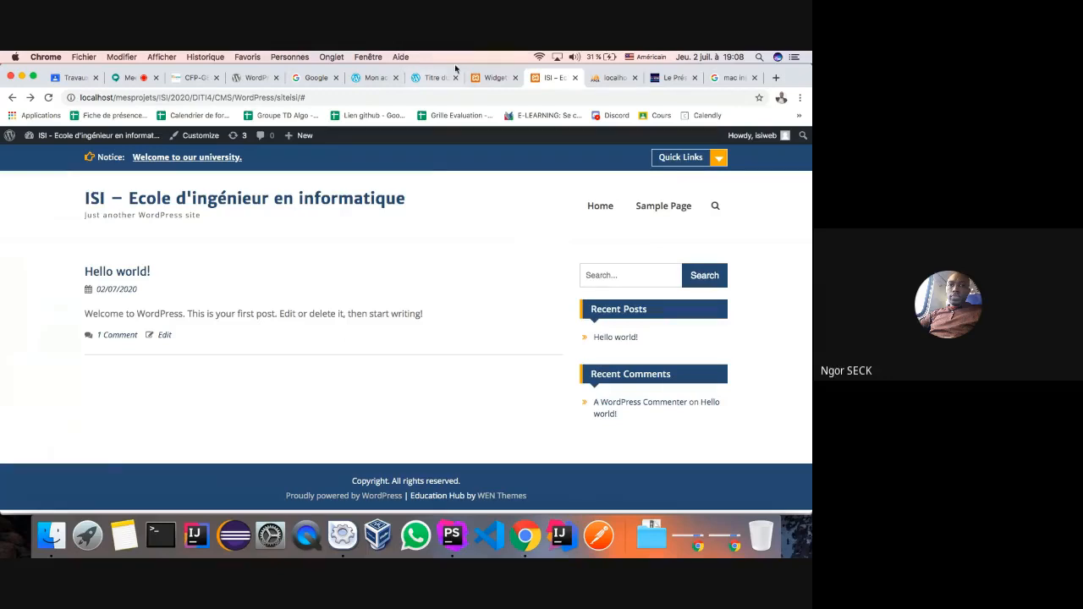
{"action": "left_click", "coordinate": [485, 78]}
{"action": "left_click", "coordinate": [576, 237]}
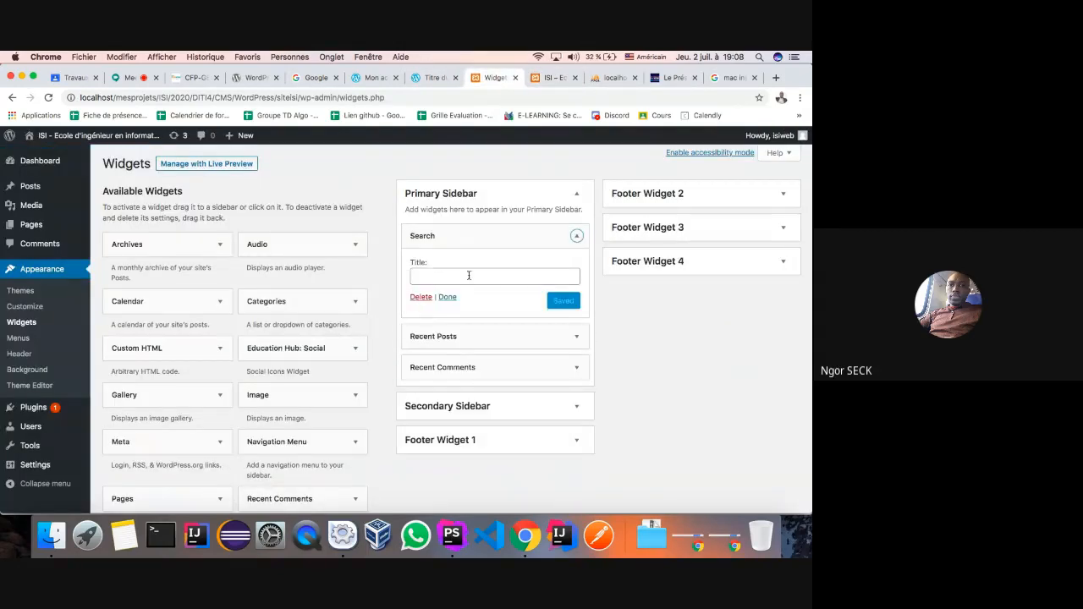
{"action": "left_click", "coordinate": [576, 236]}
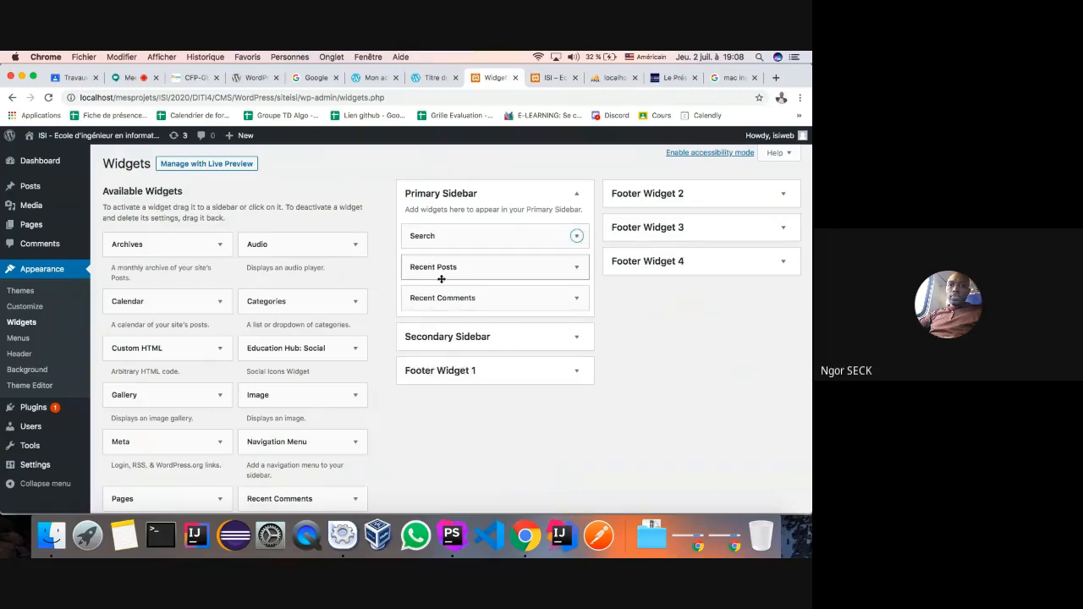
{"action": "left_click", "coordinate": [551, 78]}
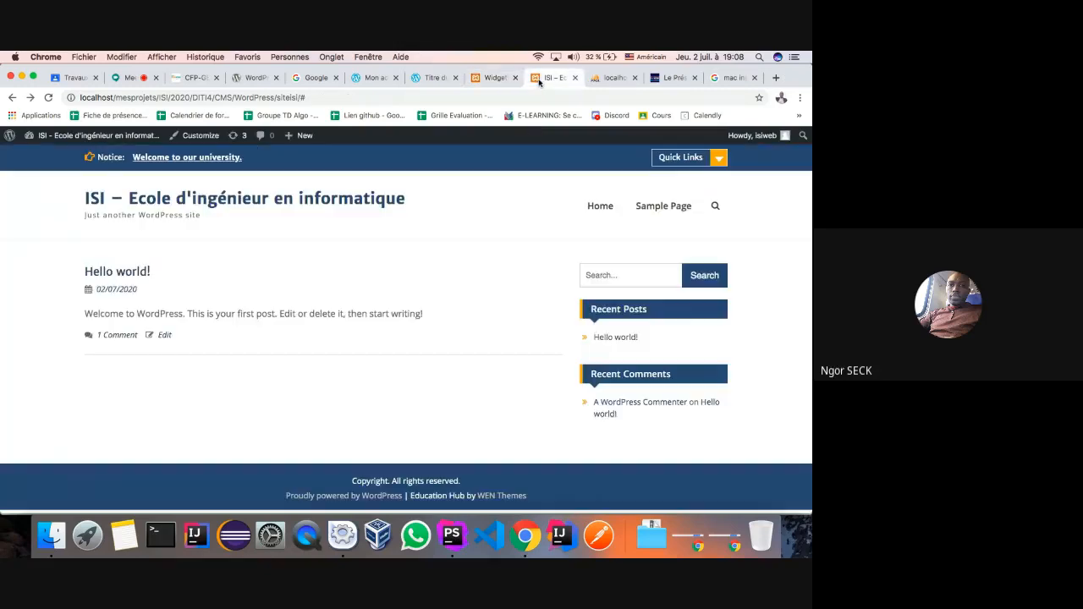
{"action": "left_click", "coordinate": [491, 78]}
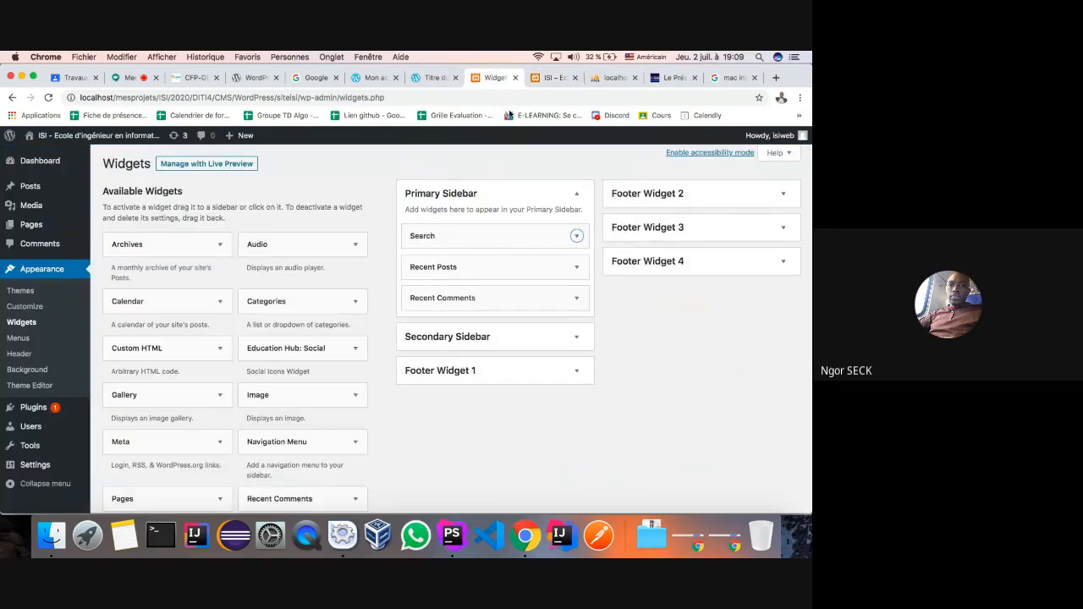
{"action": "left_click", "coordinate": [551, 78]}
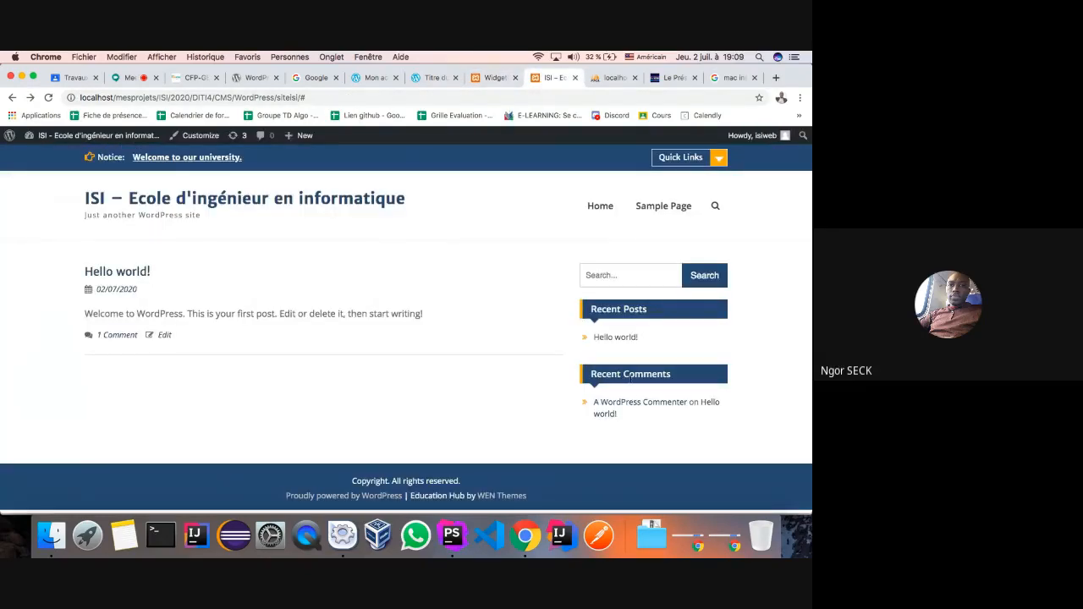
{"action": "left_click", "coordinate": [491, 78]}
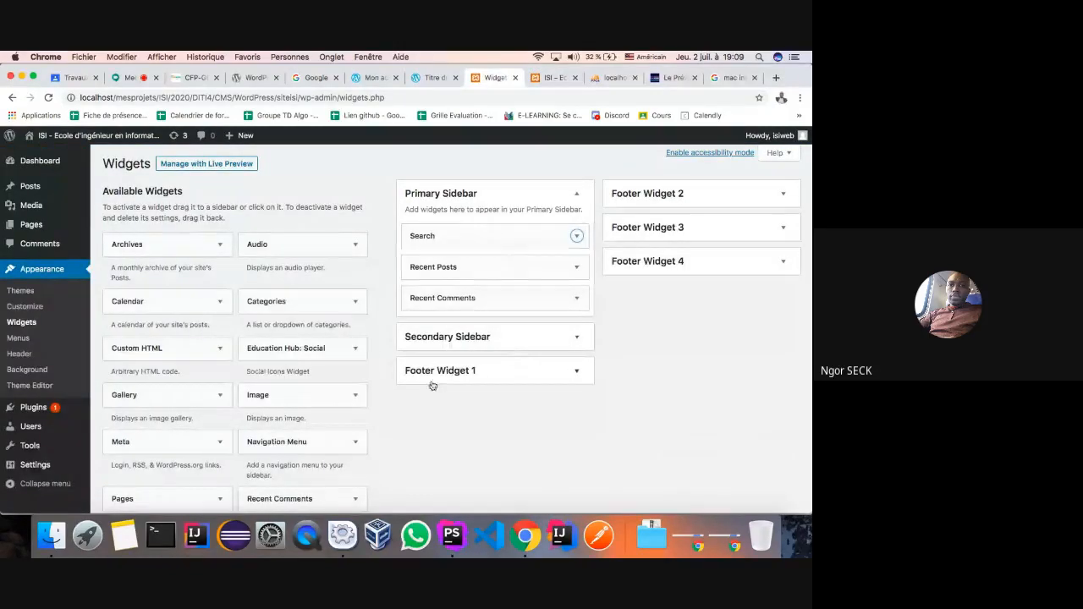
{"action": "scroll", "coordinate": [259, 369], "scroll_direction": "down", "scroll_amount": 1}
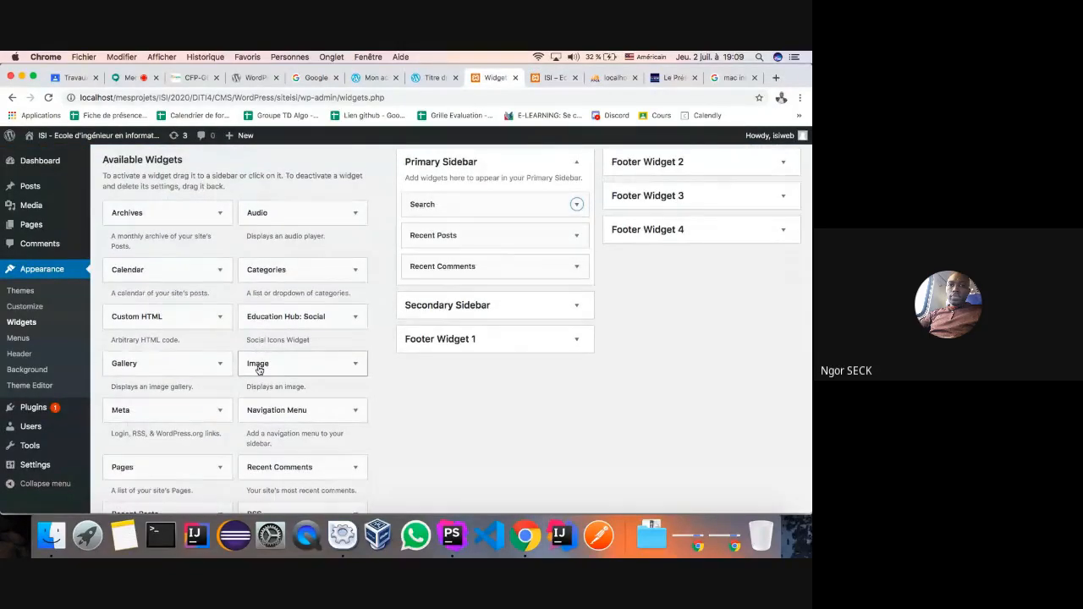
- Add the Calendar widget below Recent Comments and reload the site to see the July 2020 calendar
{"action": "left_click_drag", "start_coordinate": [176, 272], "coordinate": [477, 290]}
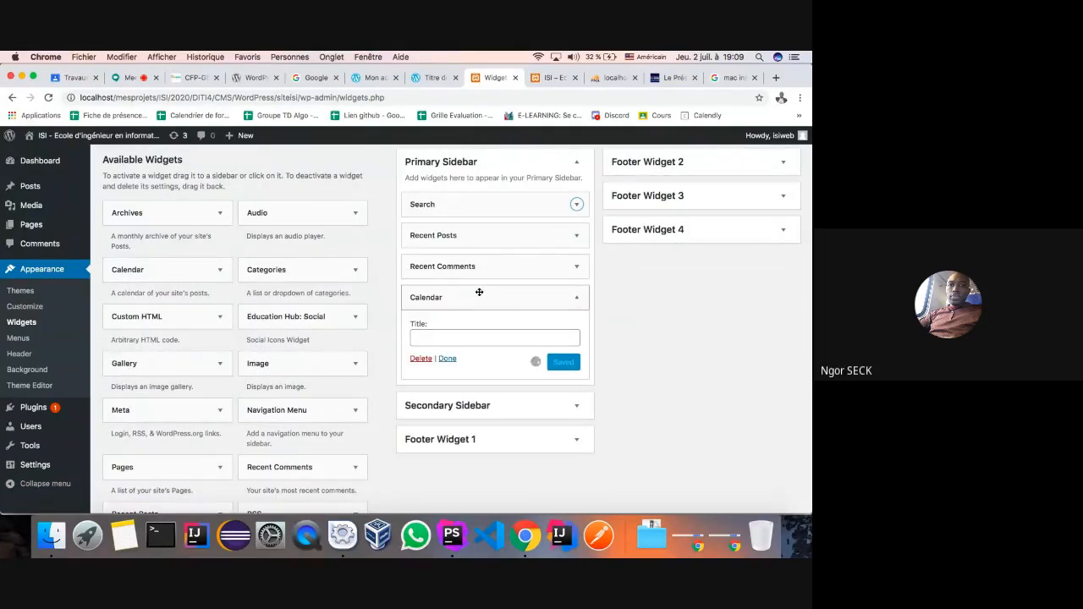
{"action": "left_click", "coordinate": [546, 78]}
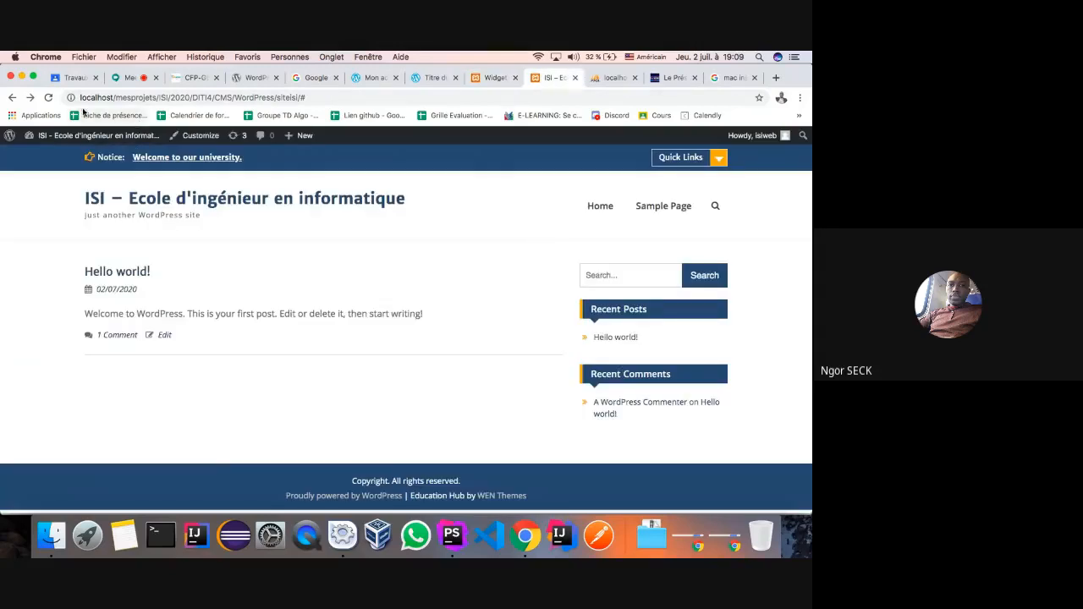
{"action": "left_click", "coordinate": [49, 97]}
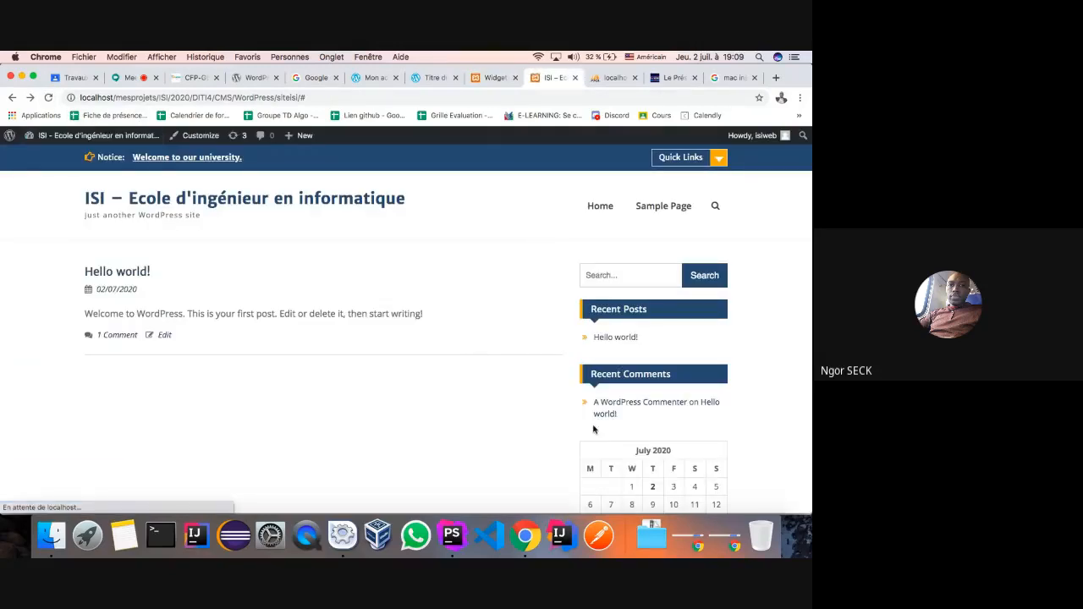
{"action": "scroll", "coordinate": [630, 464], "scroll_direction": "down", "scroll_amount": 3}
{"action": "scroll", "coordinate": [631, 461], "scroll_direction": "up", "scroll_amount": 2}
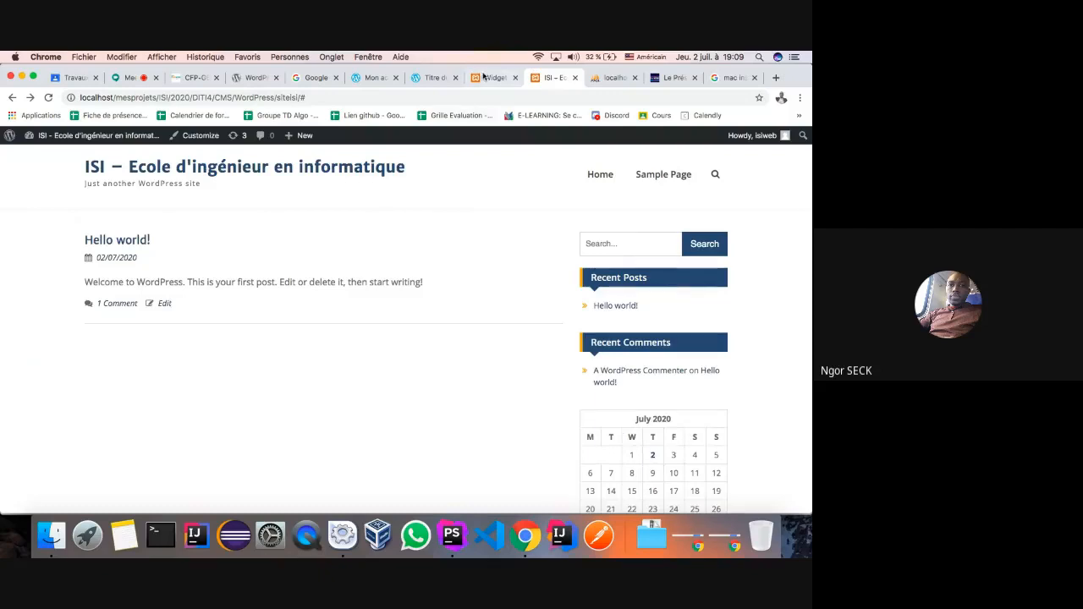
{"action": "left_click", "coordinate": [486, 77]}
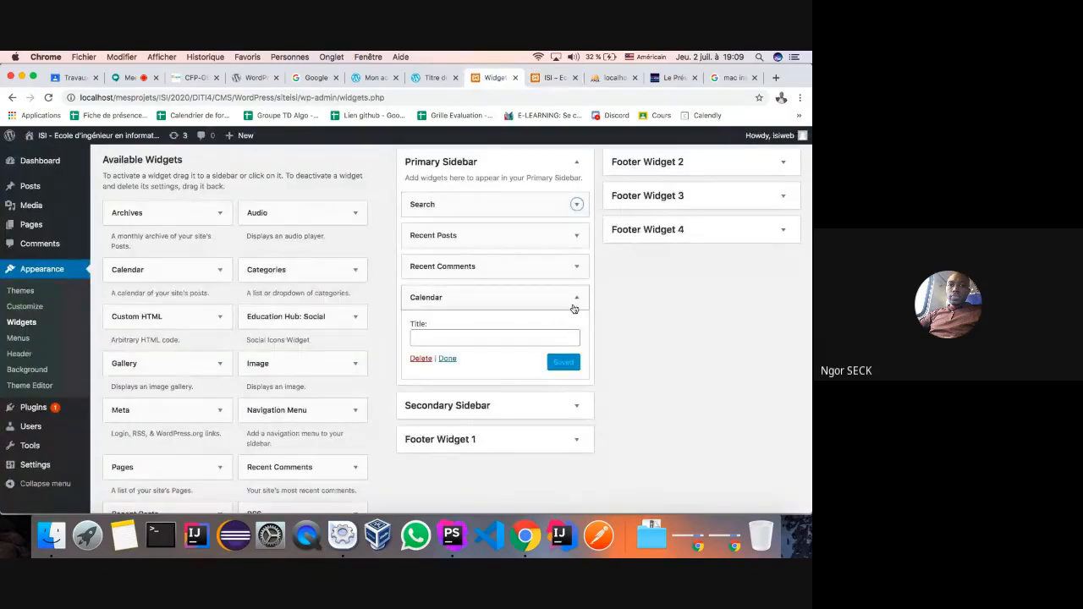
- Add the Education Hub: Social widget below Calendar and check it on the front page
{"action": "left_click", "coordinate": [574, 307]}
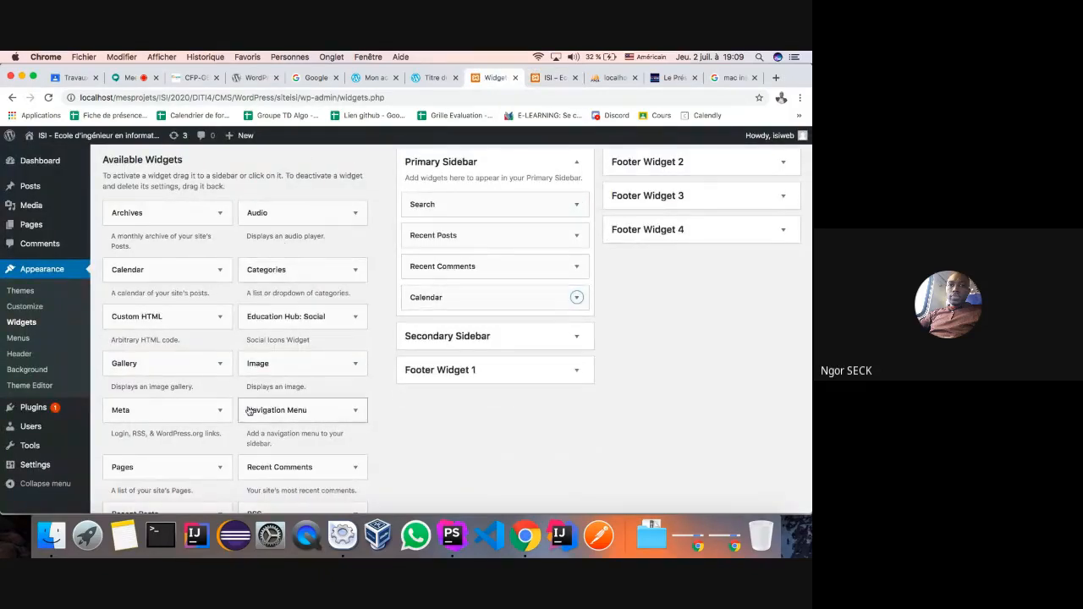
{"action": "scroll", "coordinate": [285, 293], "scroll_direction": "down", "scroll_amount": 1}
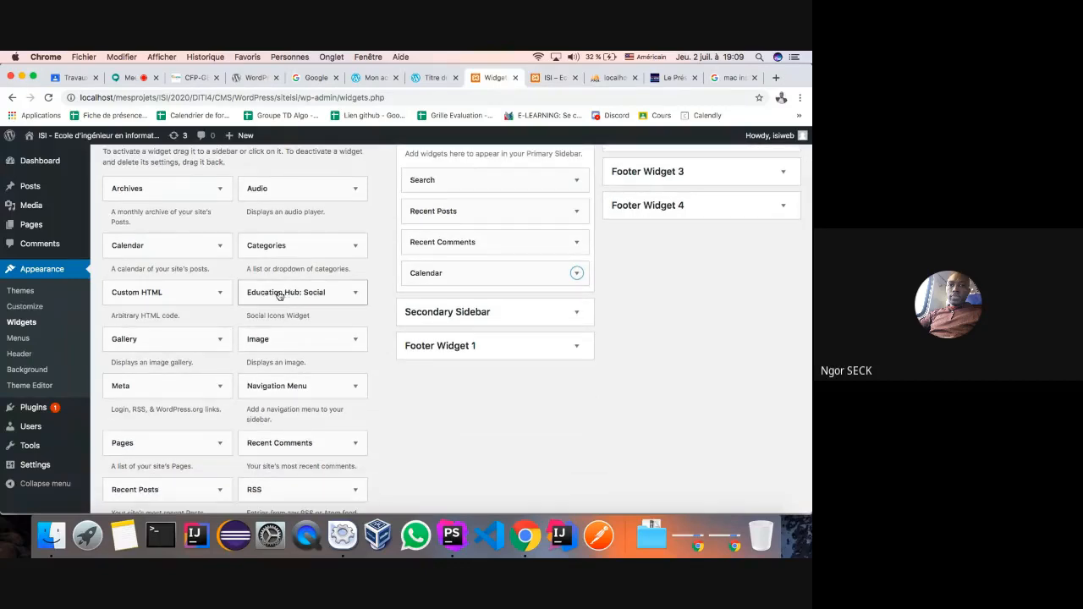
{"action": "left_click_drag", "start_coordinate": [322, 298], "coordinate": [449, 303]}
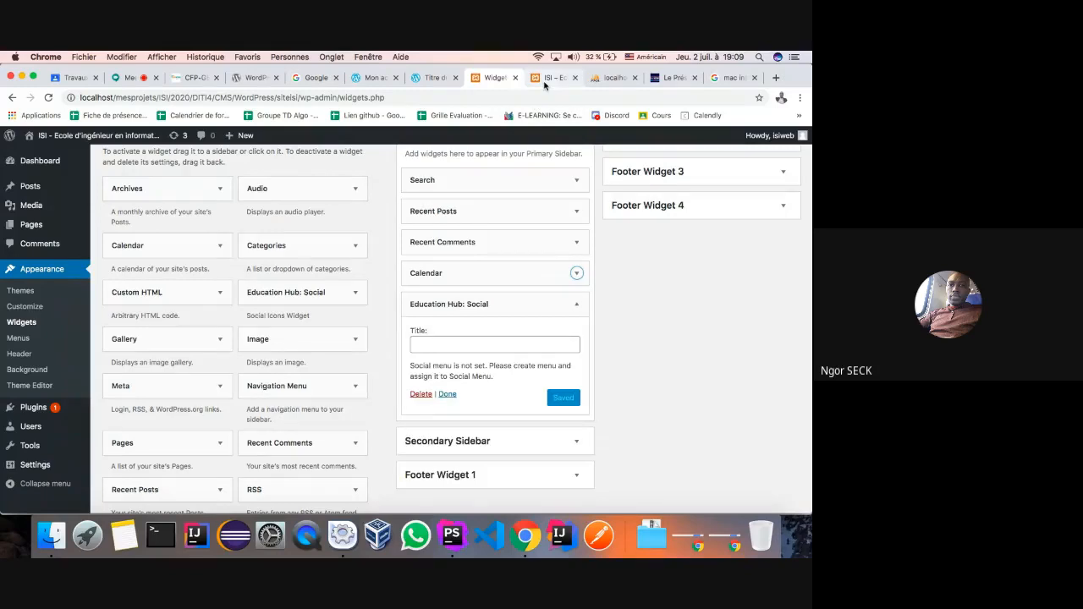
{"action": "left_click", "coordinate": [551, 77]}
{"action": "left_click", "coordinate": [47, 98]}
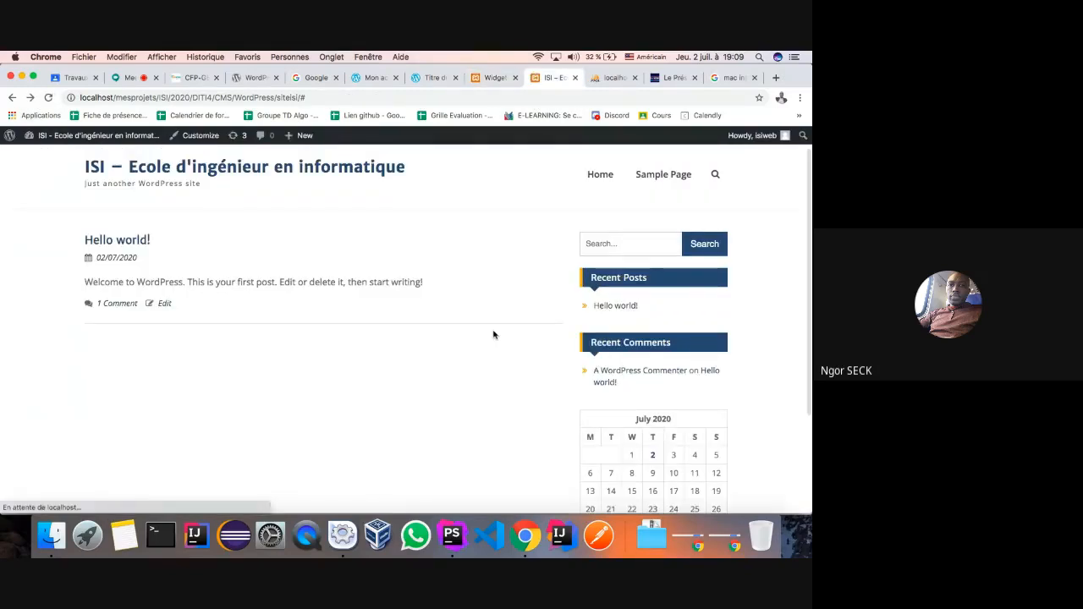
{"action": "scroll", "coordinate": [493, 331], "scroll_direction": "down", "scroll_amount": 4}
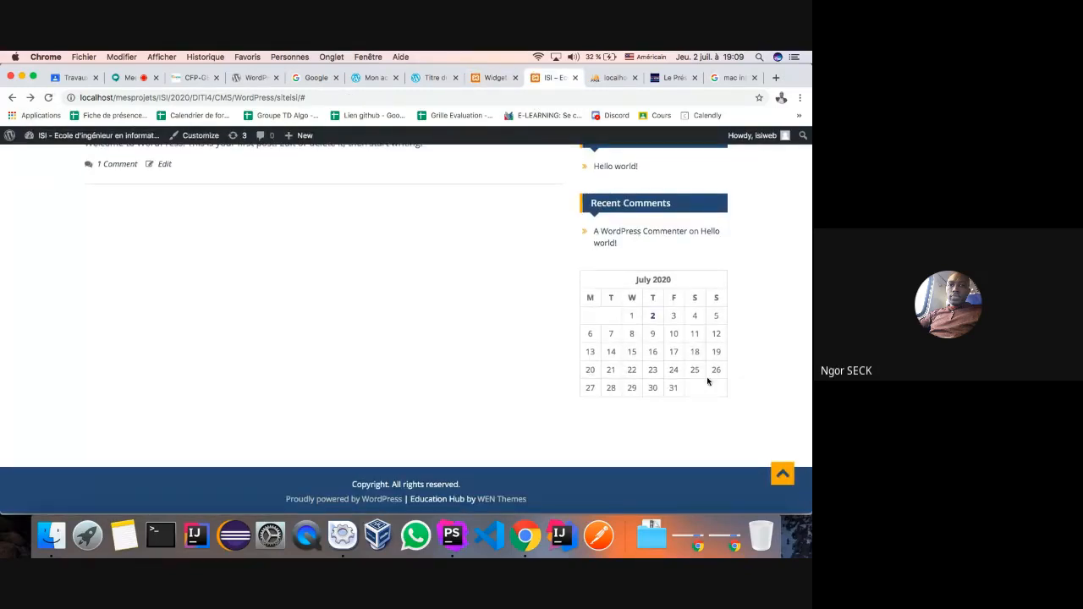
{"action": "left_click", "coordinate": [484, 80]}
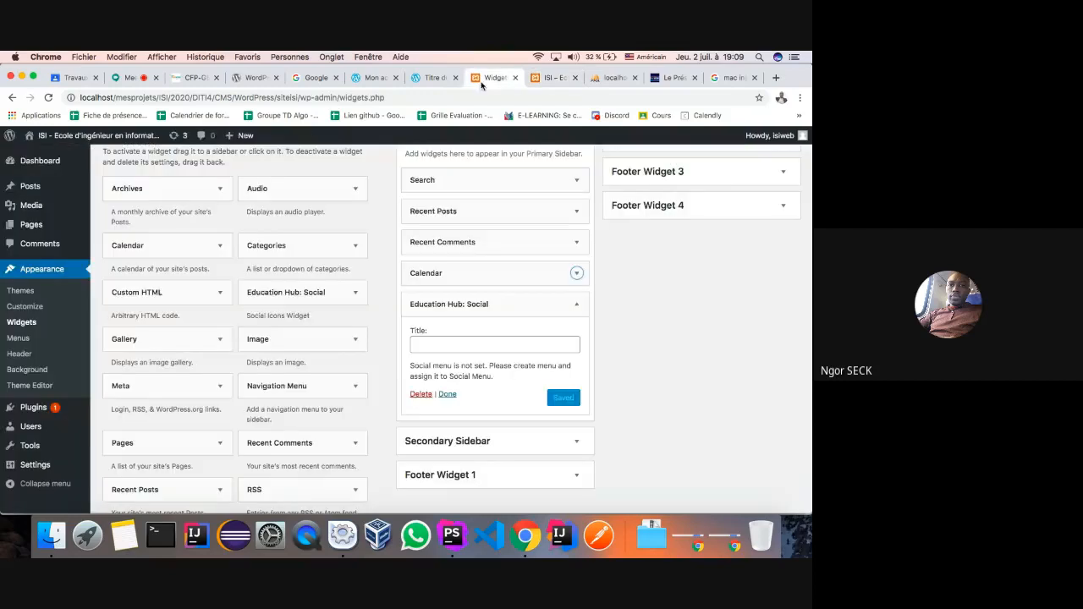
- Remove the Social and Calendar widgets, leaving Search, Recent Posts and Recent Comments in the sidebar
{"action": "left_click", "coordinate": [420, 395]}
{"action": "left_click", "coordinate": [577, 274]}
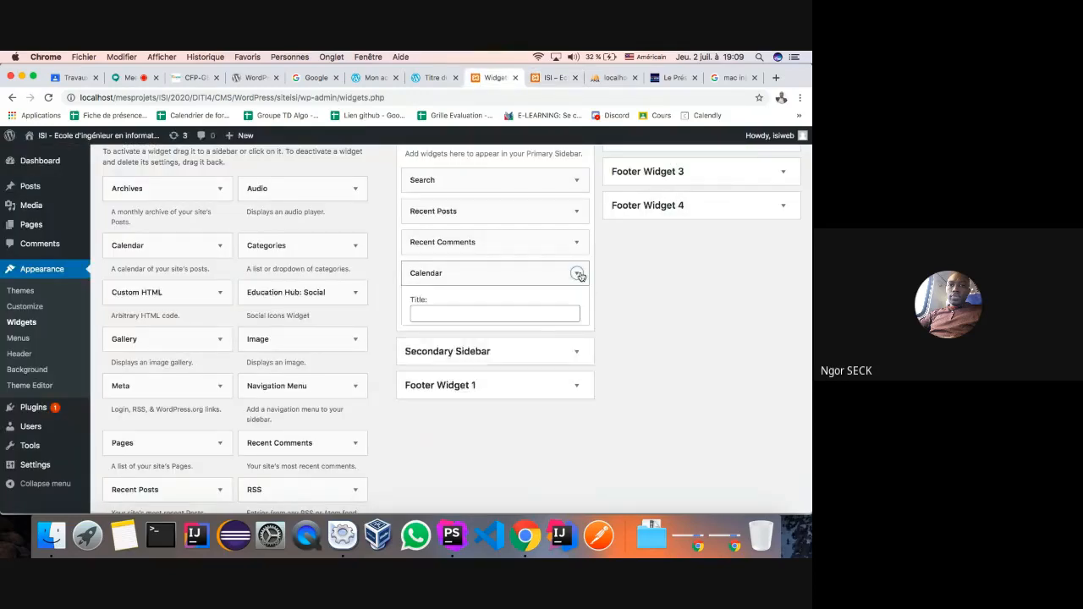
{"action": "left_click", "coordinate": [420, 335]}
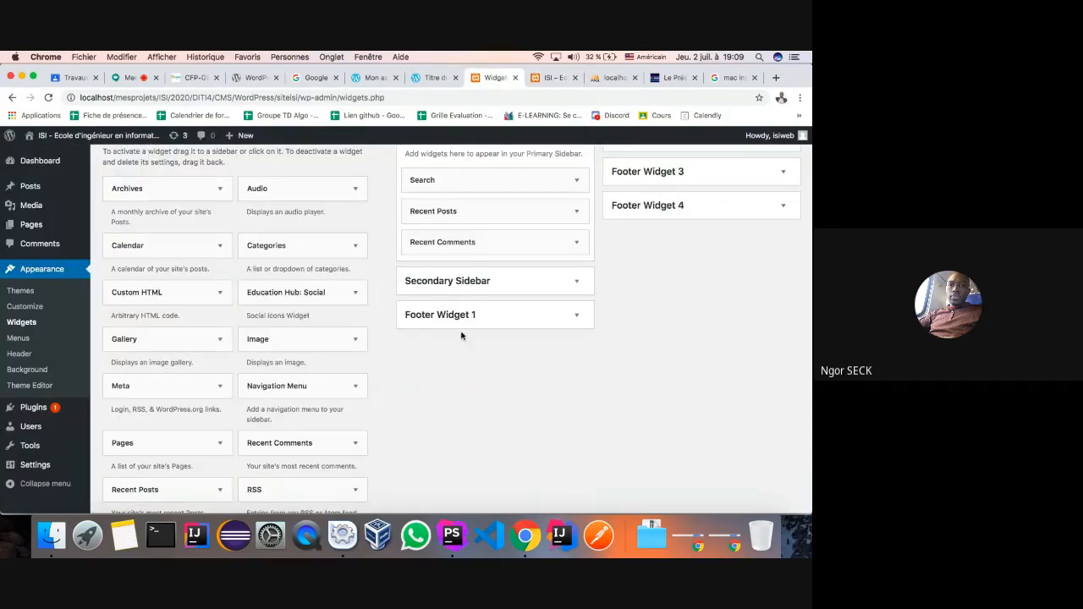
{"action": "scroll", "coordinate": [479, 293], "scroll_direction": "up", "scroll_amount": 2}
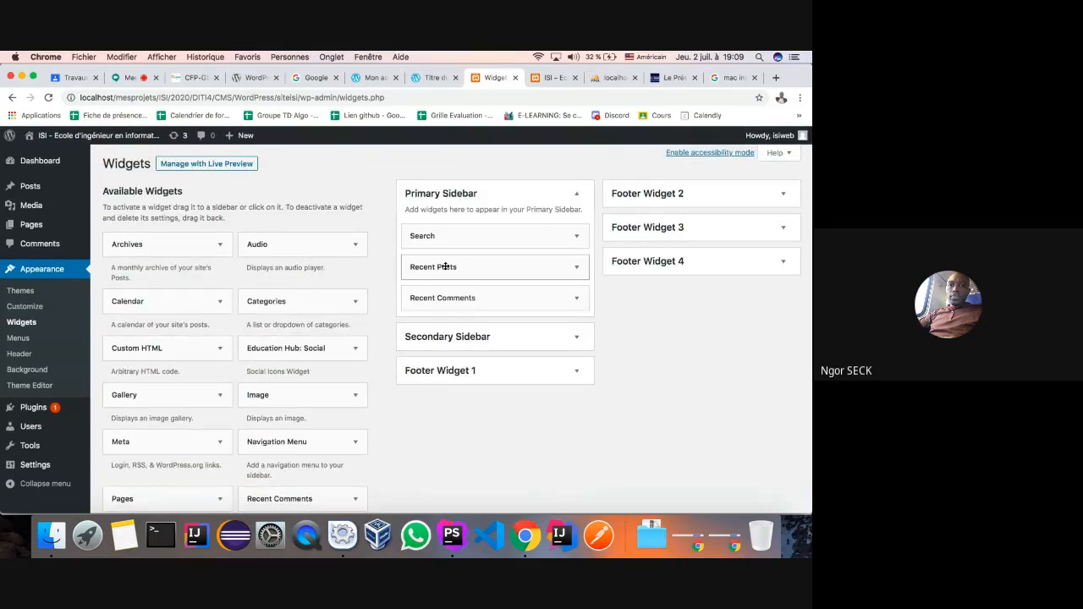
{"action": "mouse_move", "coordinate": [445, 267]}
{"action": "left_mouse_down"}
{"action": "mouse_move", "coordinate": [437, 216]}
{"action": "mouse_move", "coordinate": [447, 269]}
{"action": "left_mouse_up"}
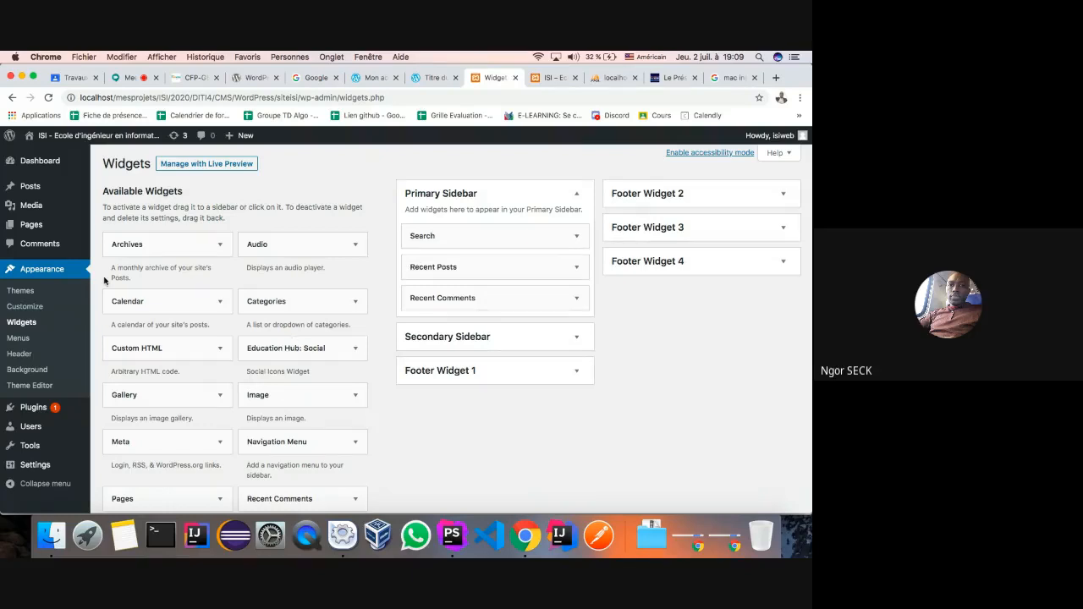
{"action": "scroll", "coordinate": [155, 350], "scroll_direction": "down", "scroll_amount": 6}
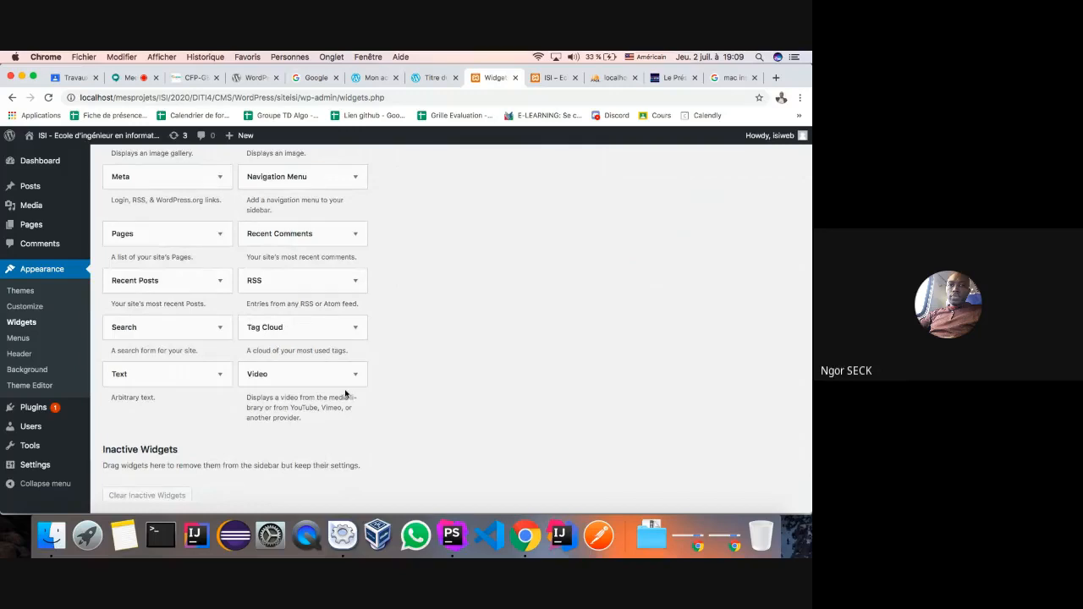
{"action": "scroll", "coordinate": [345, 393], "scroll_direction": "up", "scroll_amount": 2}
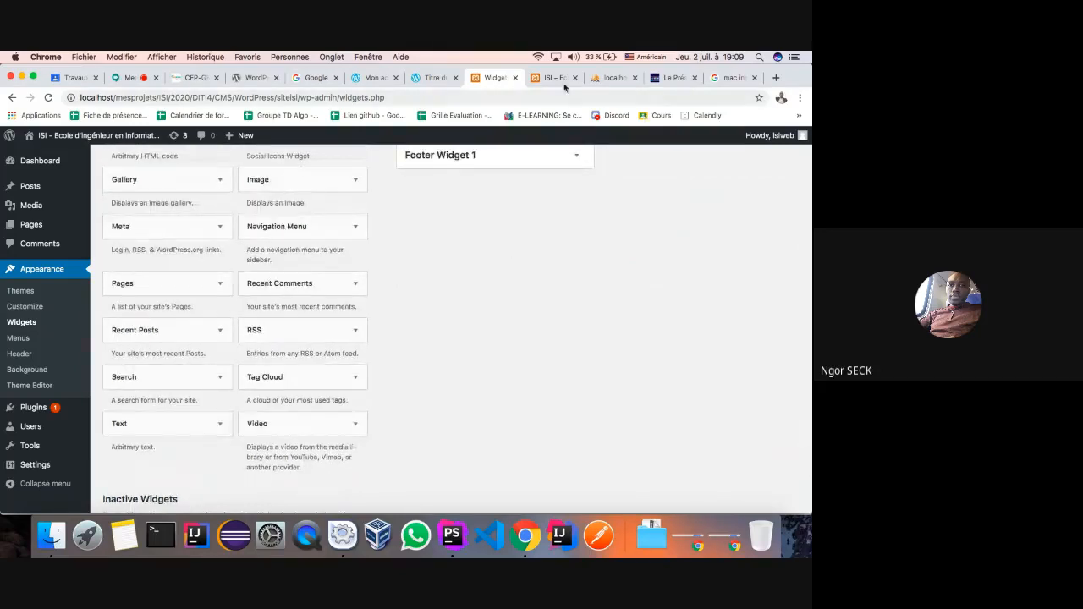
{"action": "scroll", "coordinate": [271, 252], "scroll_direction": "up", "scroll_amount": 5}
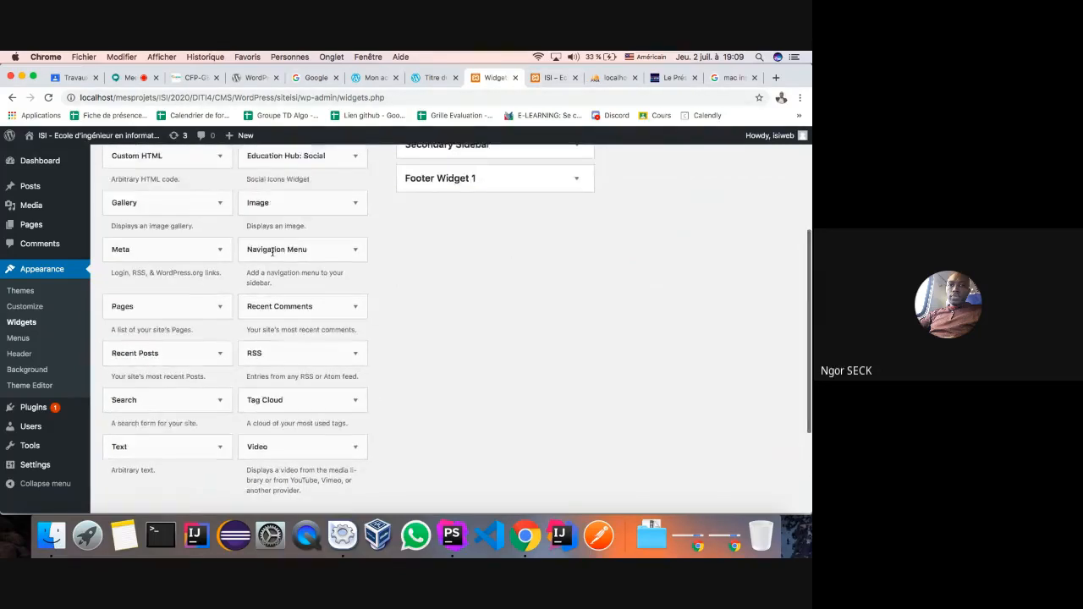
- Look through the Menus, Header and Theme Editor pages, backing out of the editor warning, then open Customize
{"action": "left_click", "coordinate": [18, 339]}
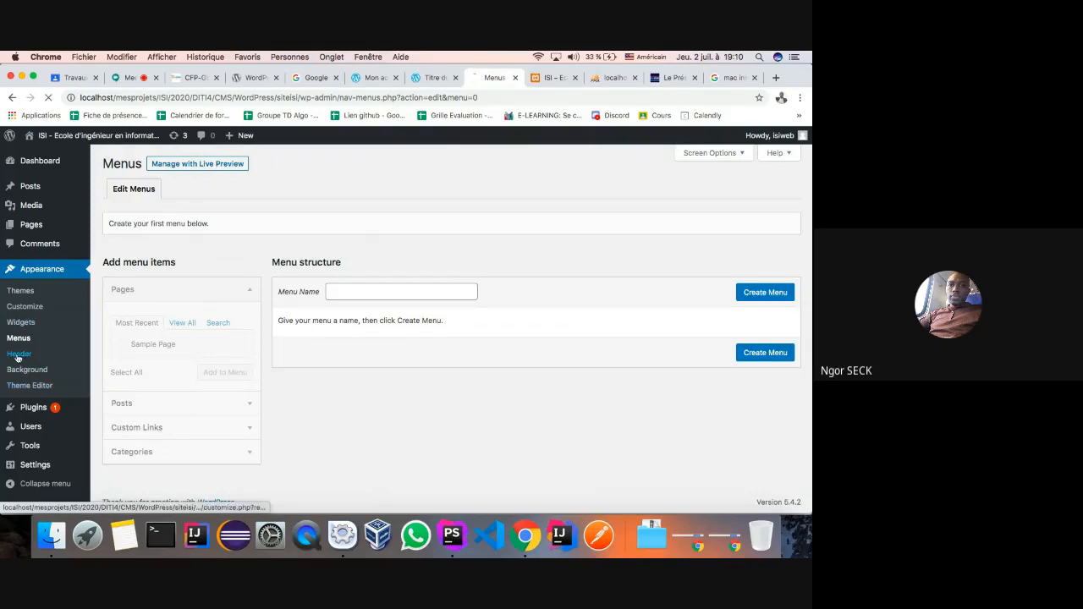
{"action": "left_click", "coordinate": [17, 356]}
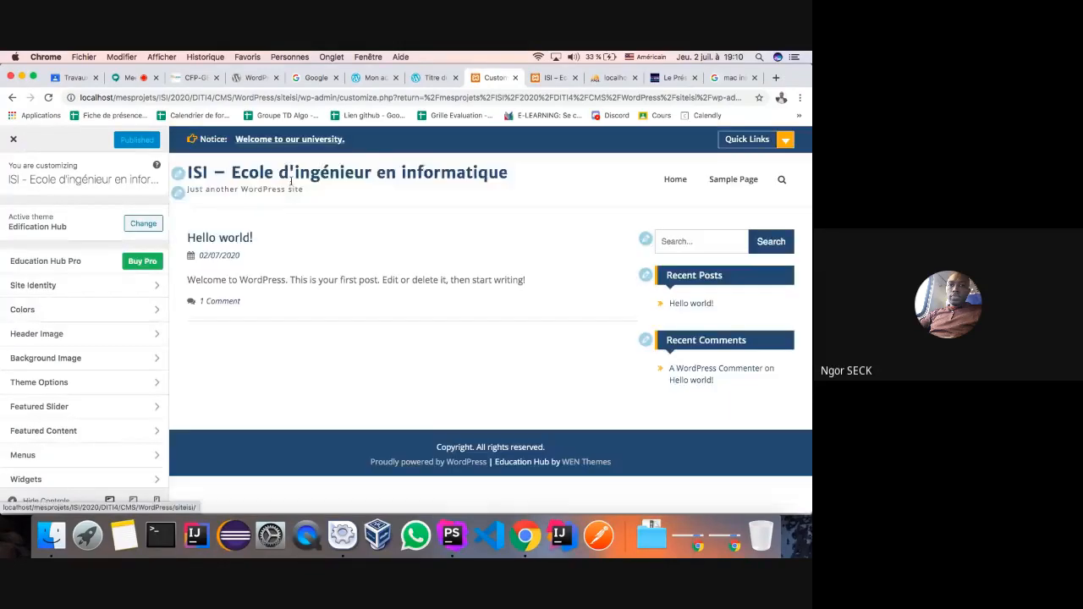
{"action": "left_click", "coordinate": [10, 169]}
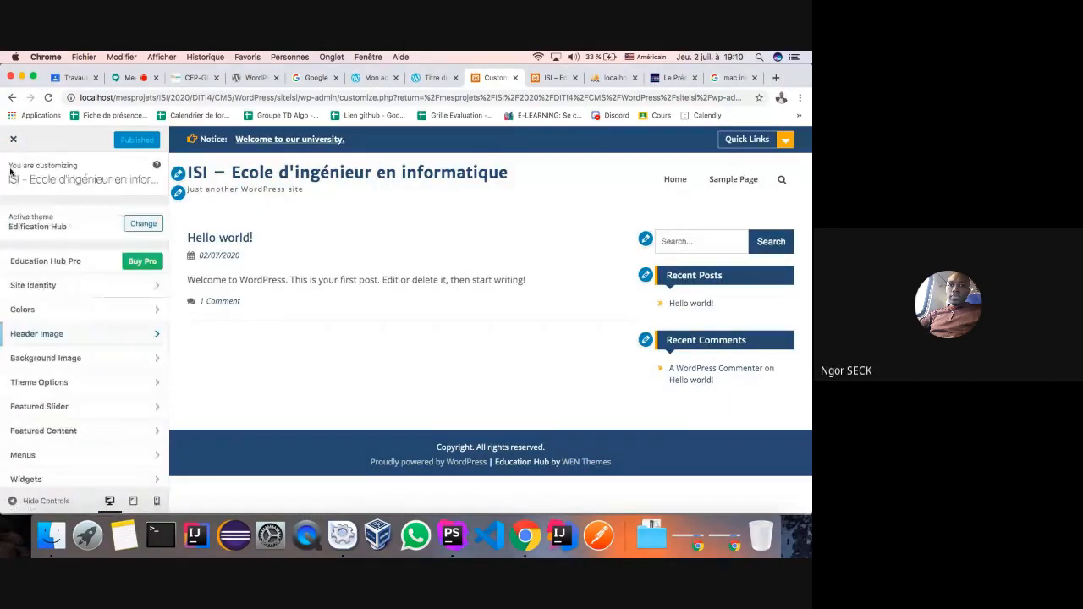
{"action": "left_click", "coordinate": [87, 456]}
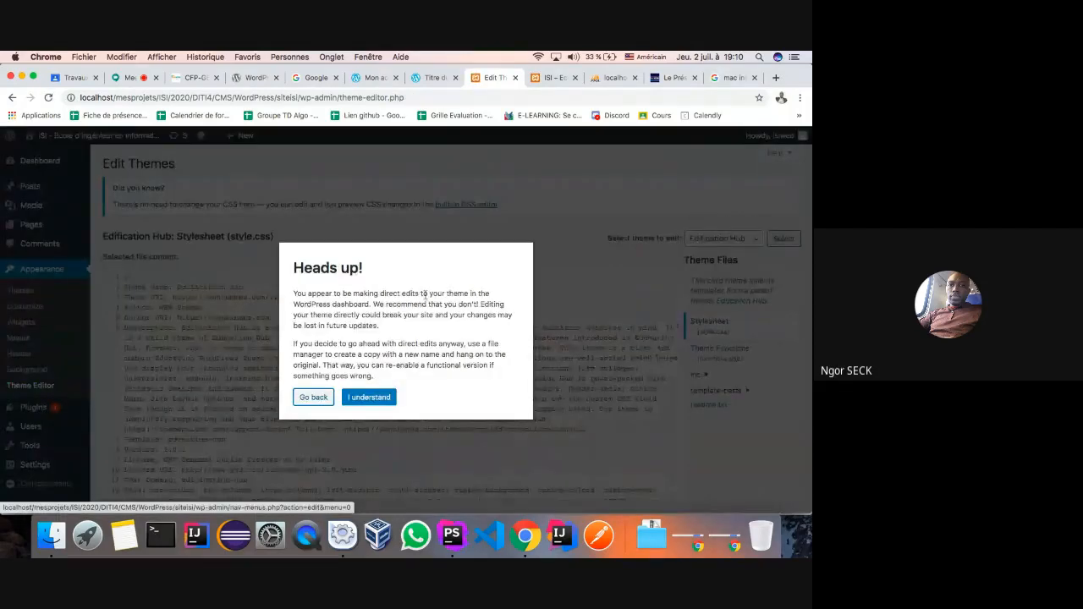
{"action": "left_click", "coordinate": [313, 396]}
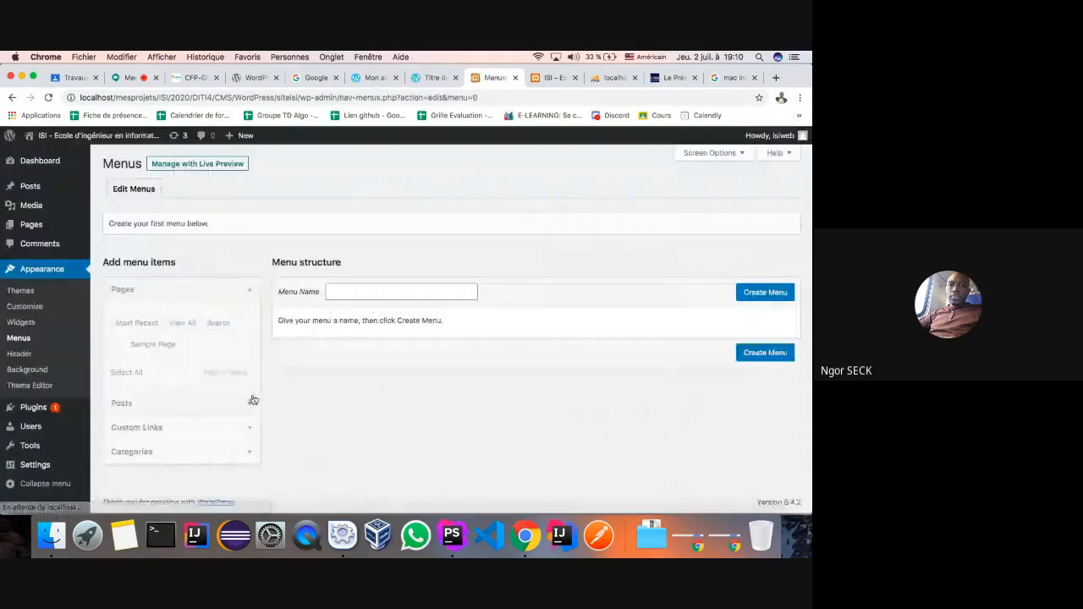
{"action": "left_click", "coordinate": [15, 310]}
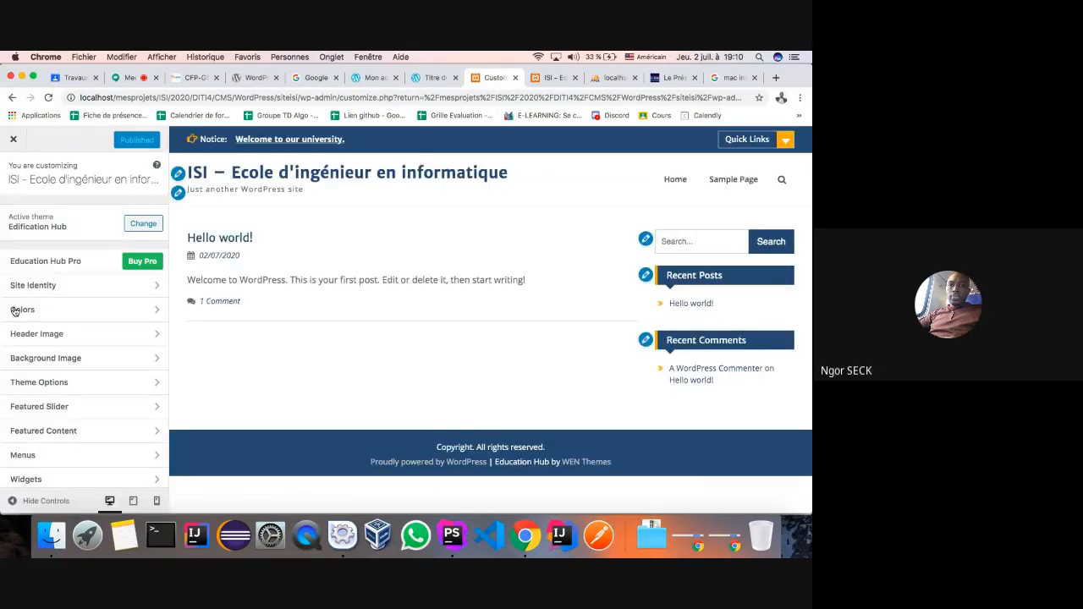
- Start selecting a site logo in Site Identity, browse the Desktop folder, then cancel the file picker
{"action": "left_click", "coordinate": [157, 287]}
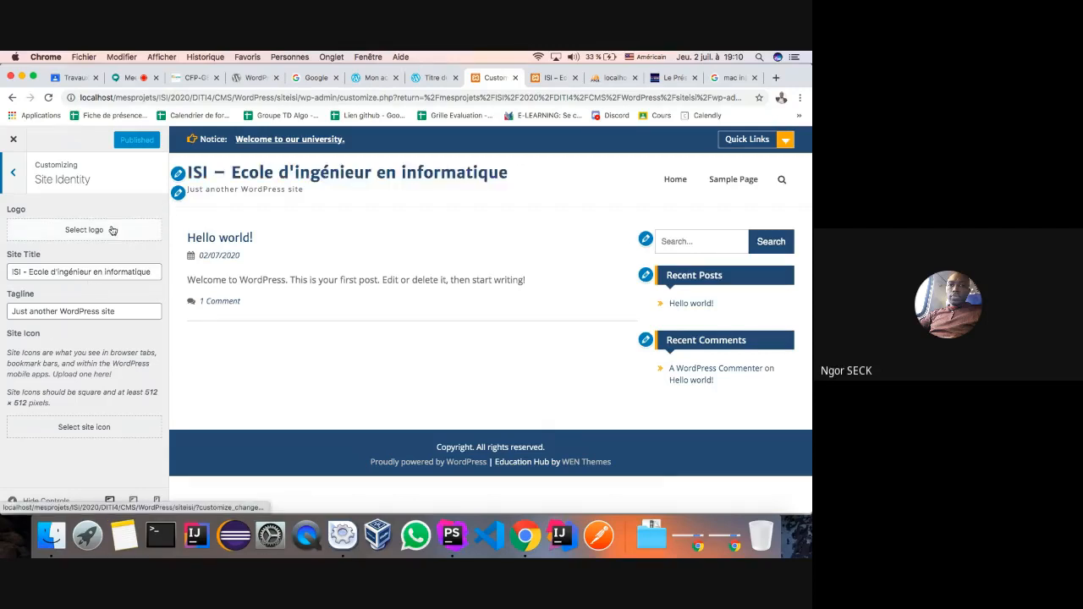
{"action": "left_click", "coordinate": [82, 230]}
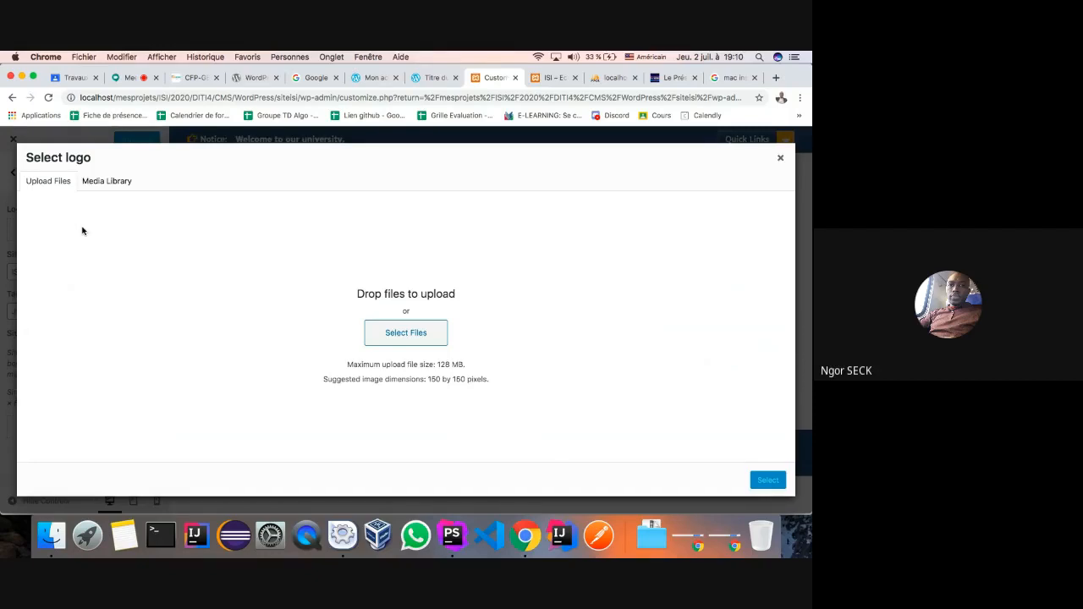
{"action": "left_click", "coordinate": [419, 334]}
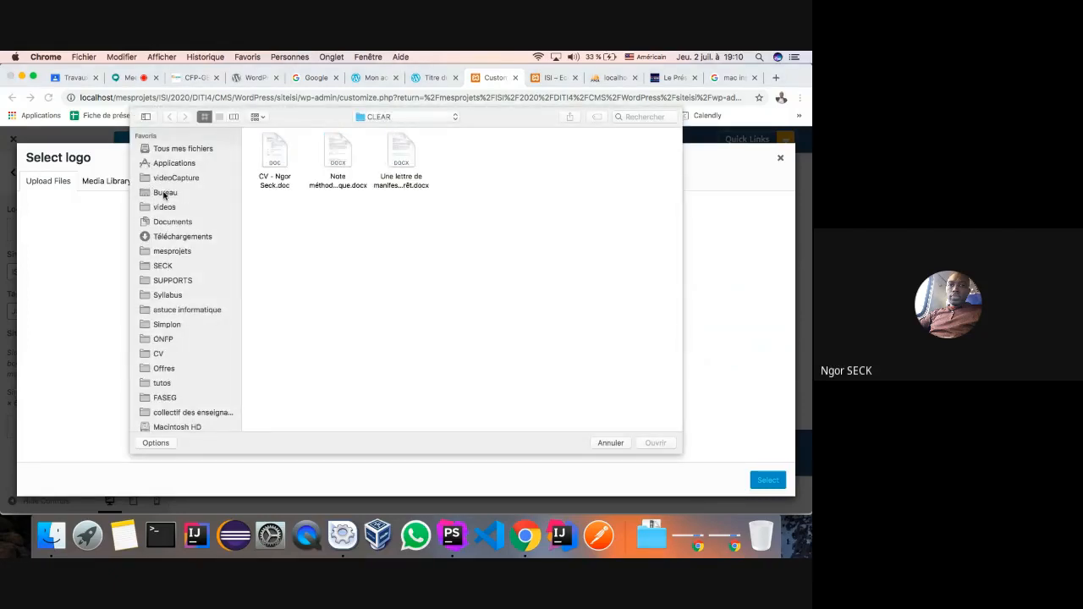
{"action": "left_click", "coordinate": [164, 192]}
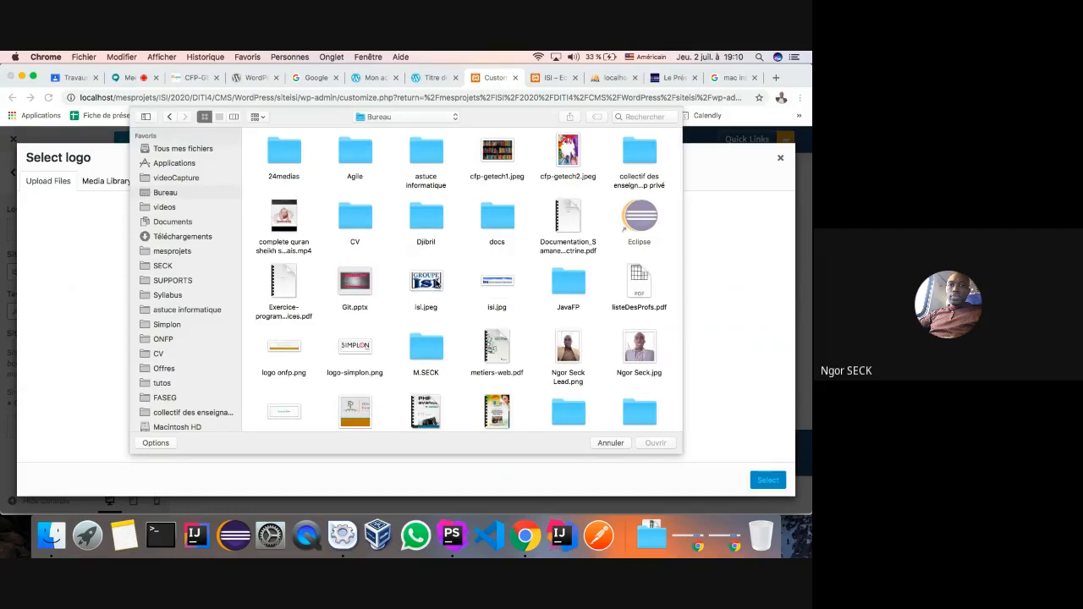
{"action": "scroll", "coordinate": [437, 283], "scroll_direction": "down", "scroll_amount": 5}
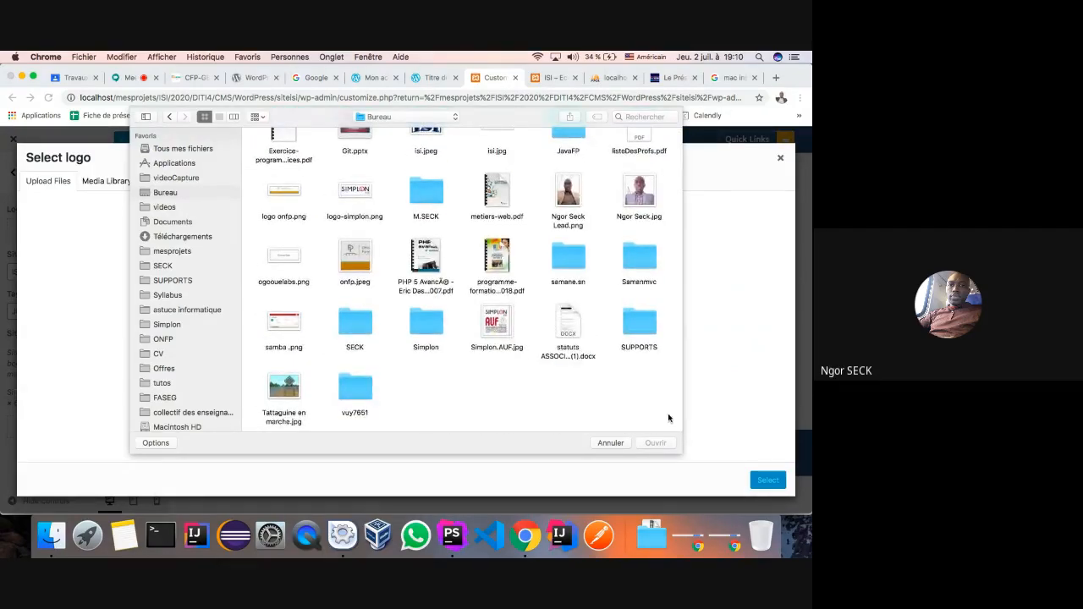
{"action": "left_click", "coordinate": [611, 443]}
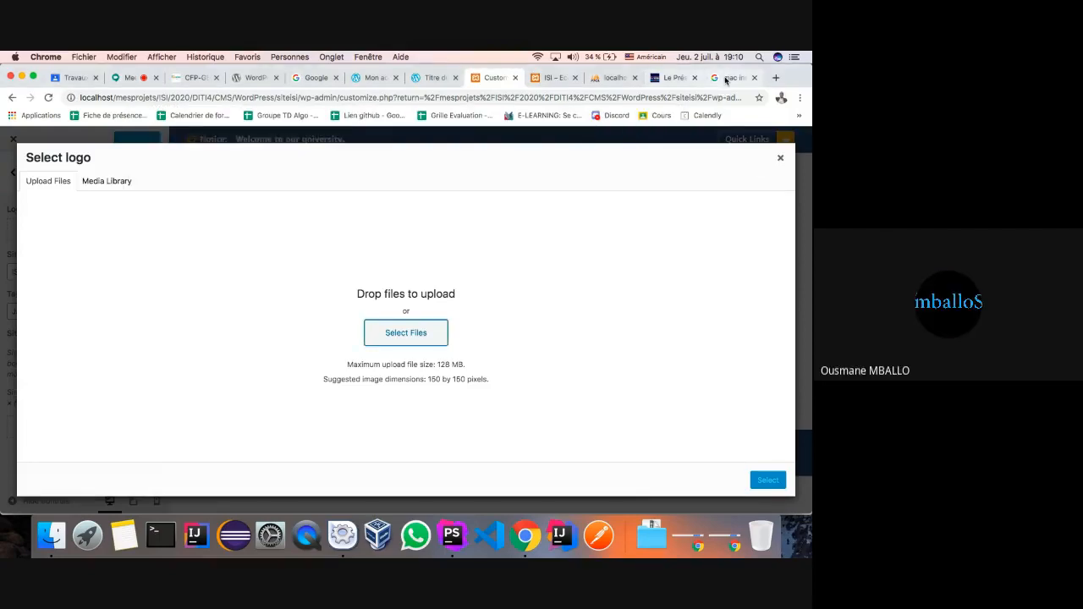
- Enter 'isi' as a new Google search query
{"action": "left_click", "coordinate": [728, 77]}
{"action": "left_click", "coordinate": [262, 151]}
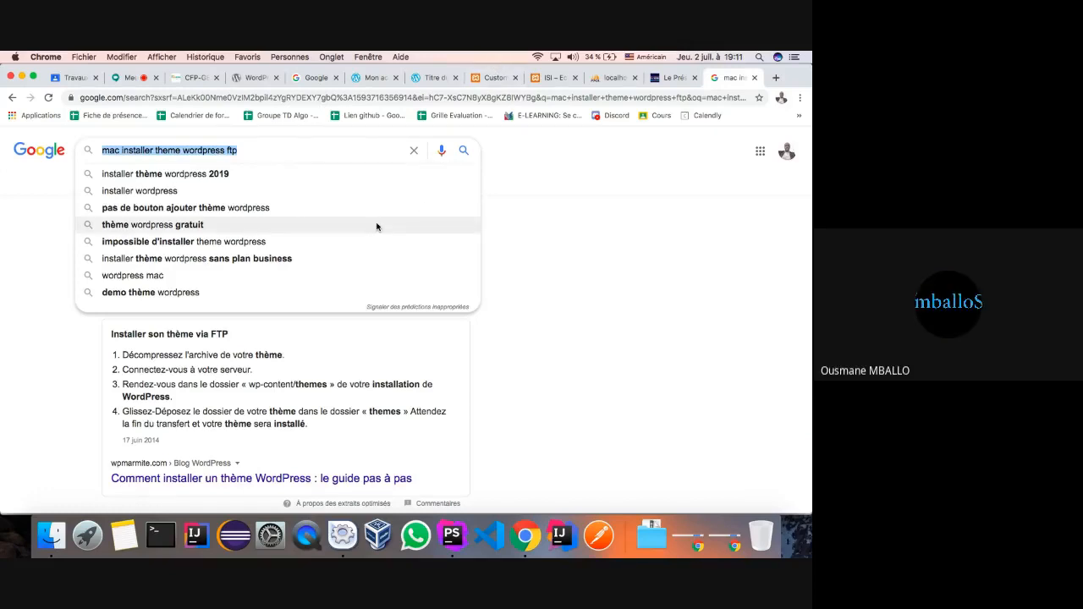
{"action": "type", "text": "isi"}
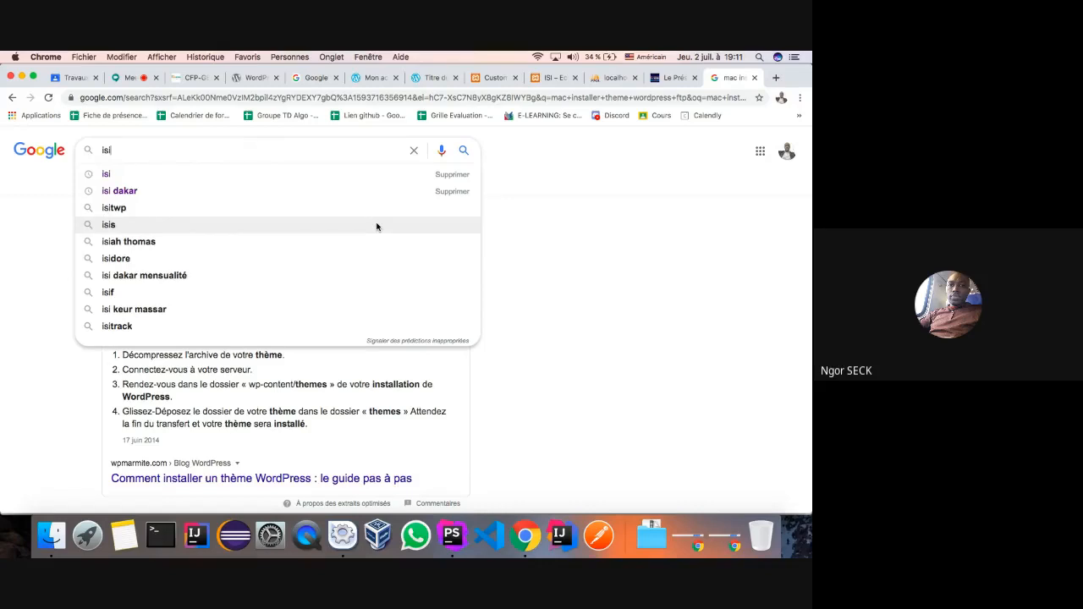
- Run the 'isi' search and switch to Google Images results
{"action": "key", "text": "Return"}
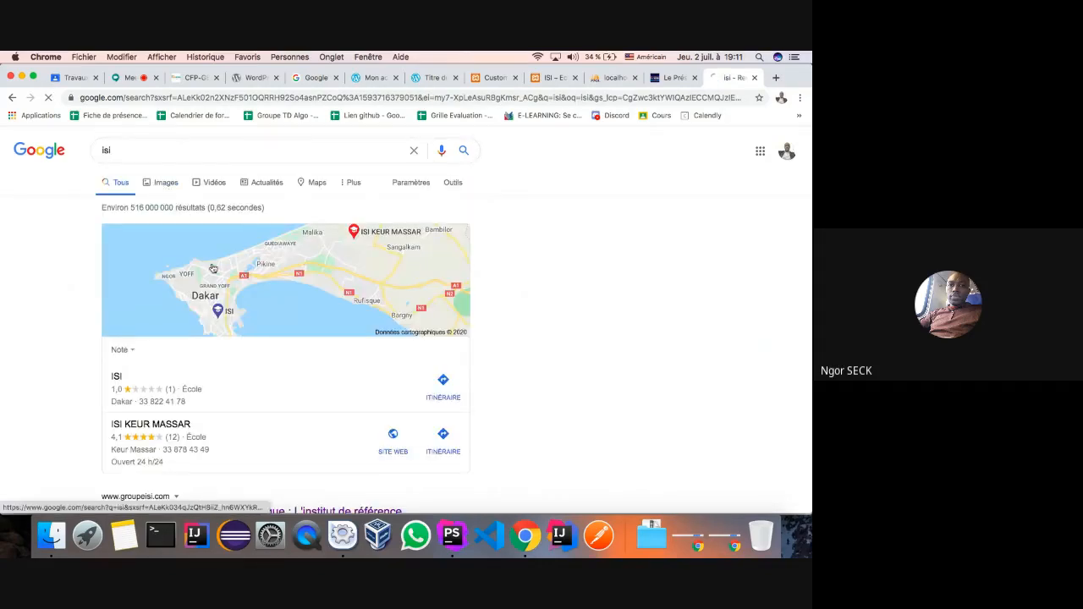
{"action": "left_click", "coordinate": [165, 183]}
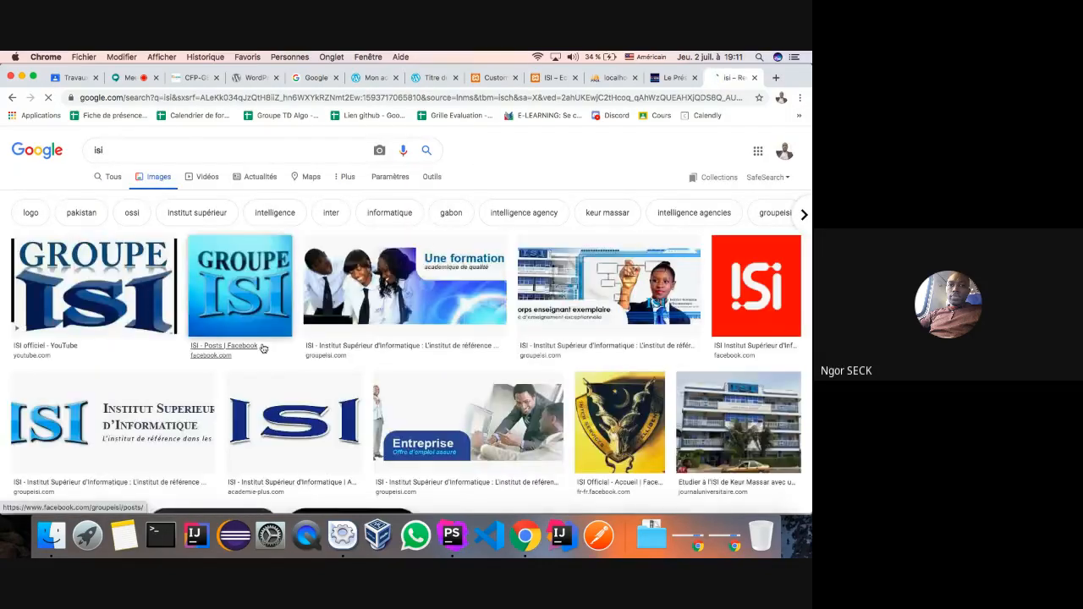
{"action": "left_click", "coordinate": [543, 79]}
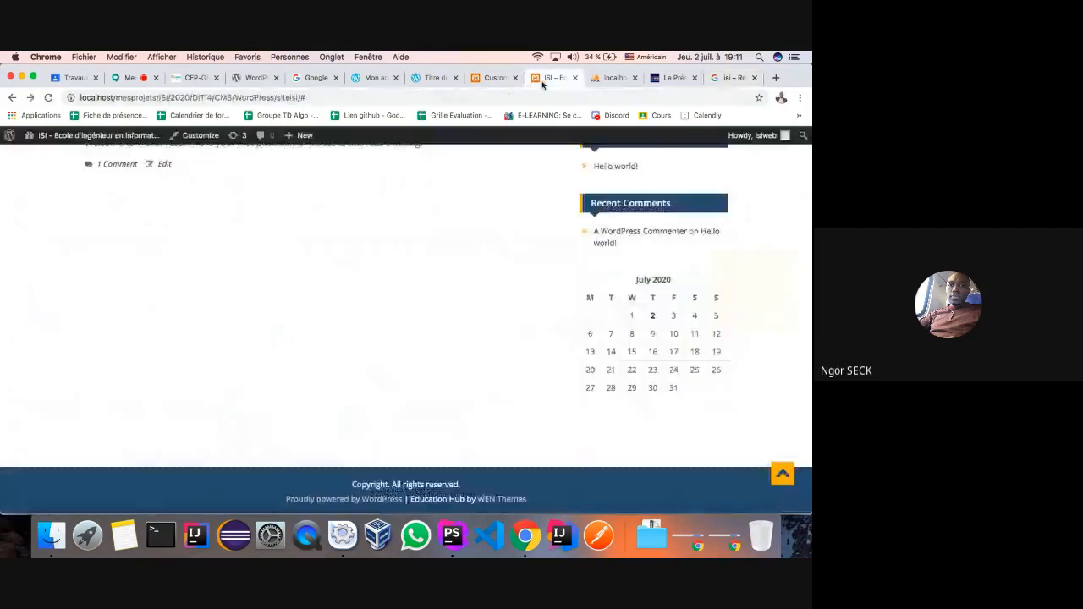
{"action": "left_click", "coordinate": [731, 77]}
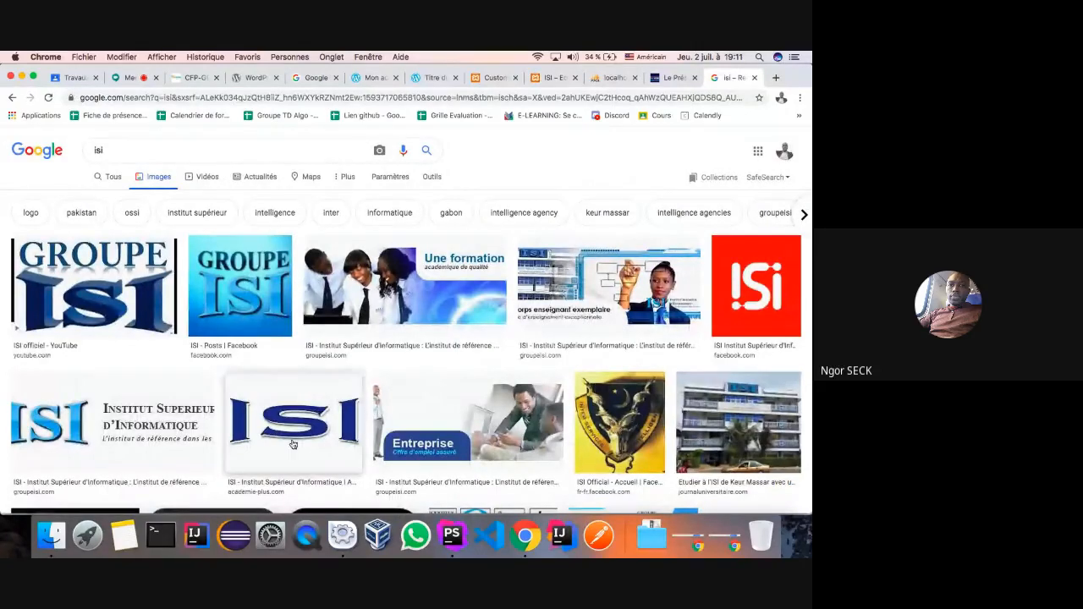
{"action": "scroll", "coordinate": [298, 437], "scroll_direction": "down", "scroll_amount": 3}
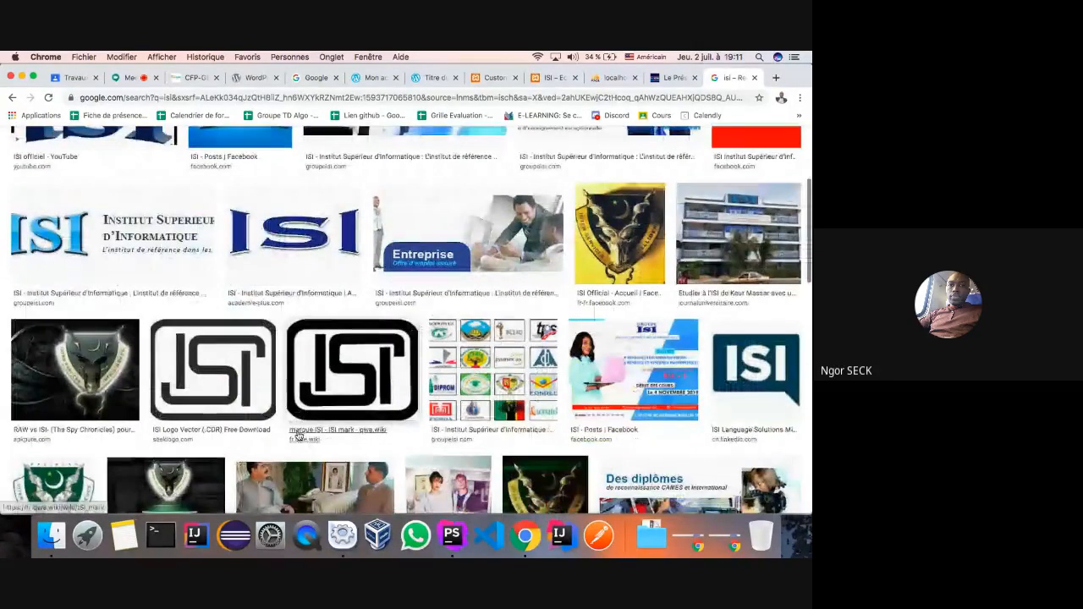
{"action": "scroll", "coordinate": [298, 436], "scroll_direction": "up", "scroll_amount": 2}
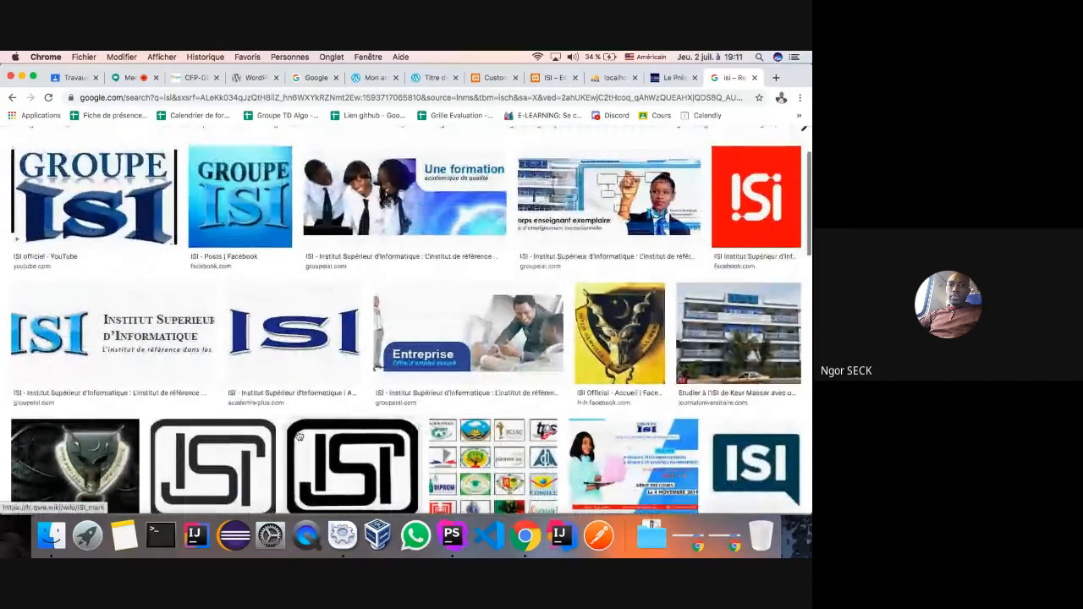
- Save the blue ISI logo to the Desktop as logo39-institut-superieur-d-informatique JPEG
{"action": "left_click", "coordinate": [295, 342]}
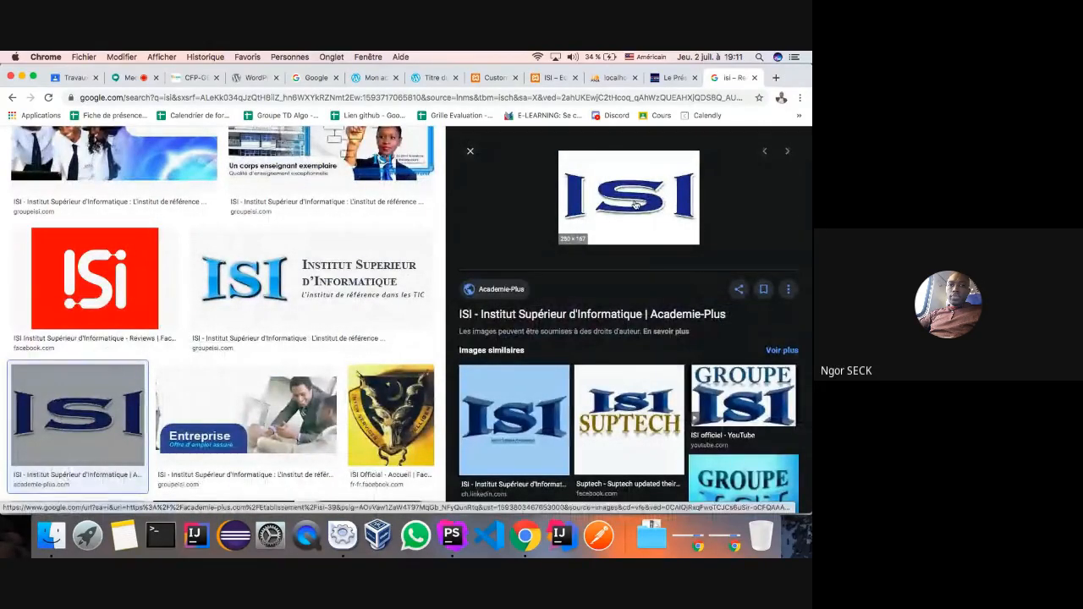
{"action": "scroll", "coordinate": [630, 212], "scroll_direction": "up", "scroll_amount": 3}
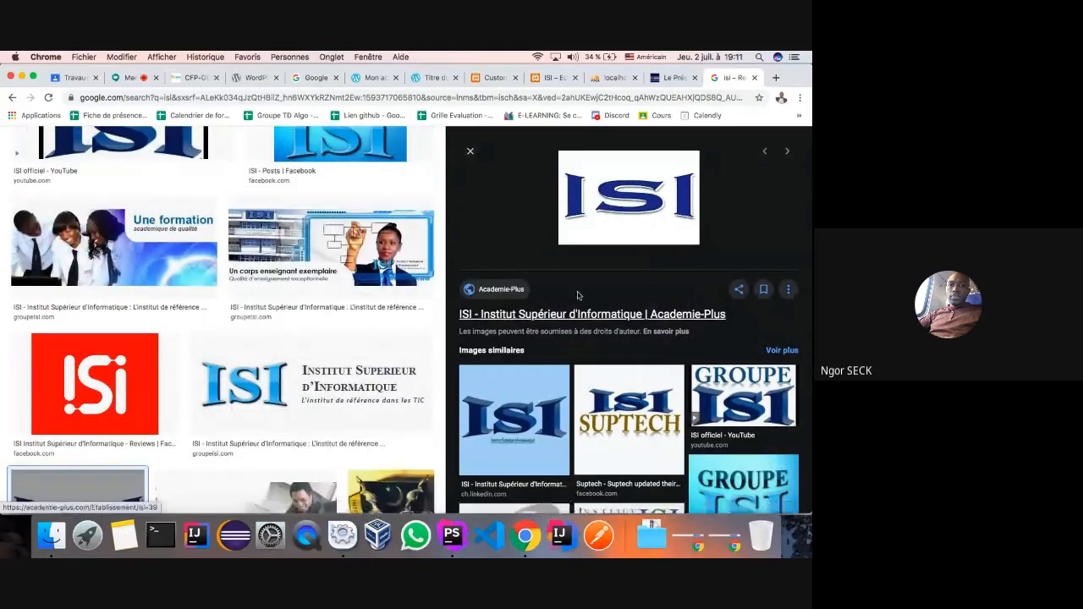
{"action": "right_click", "coordinate": [616, 221]}
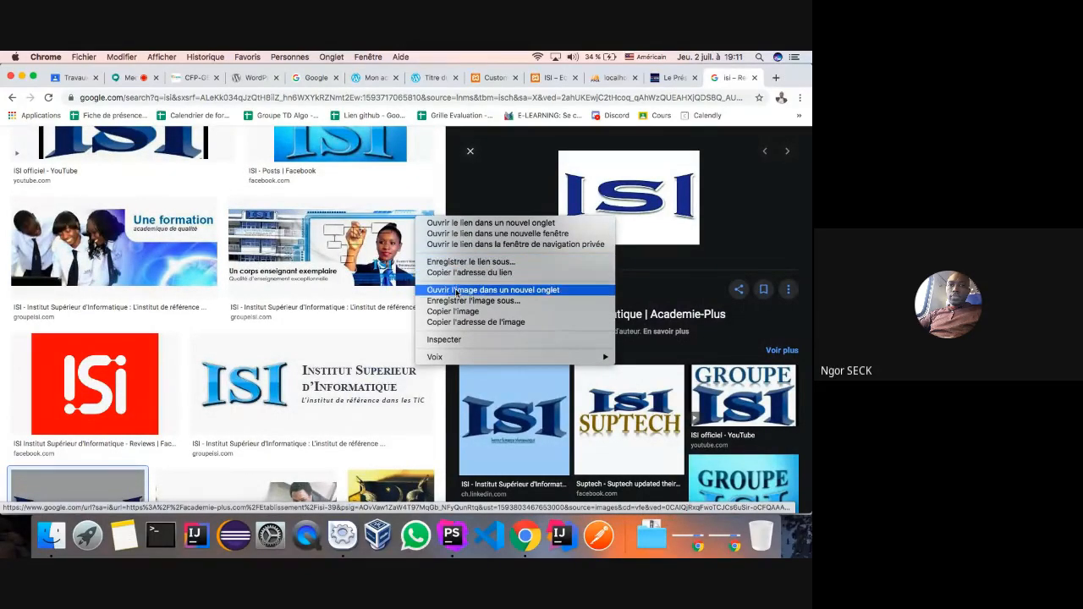
{"action": "left_click", "coordinate": [458, 301]}
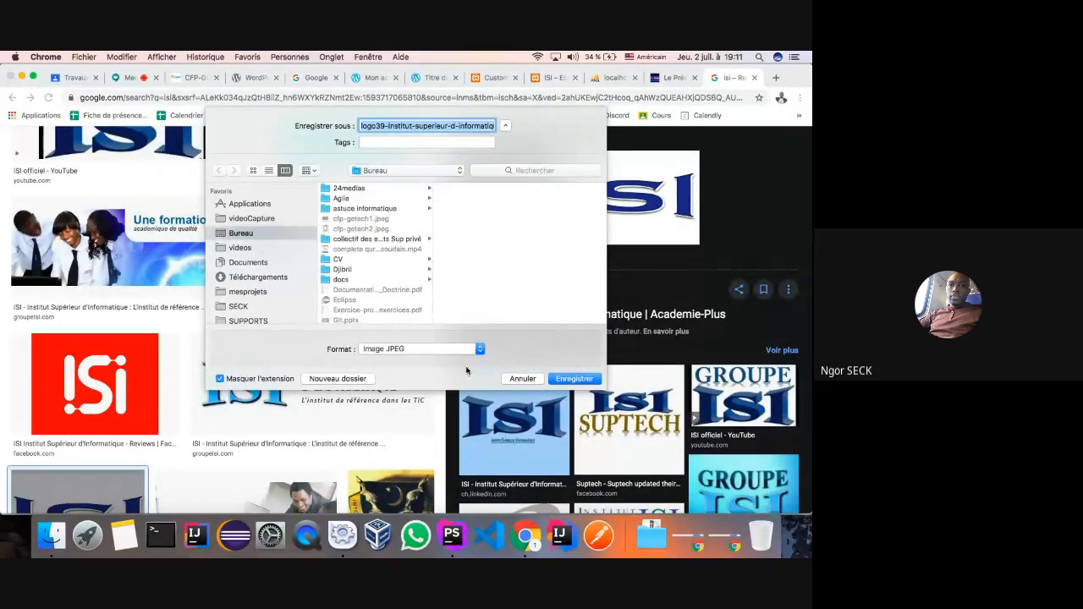
{"action": "left_click", "coordinate": [574, 379]}
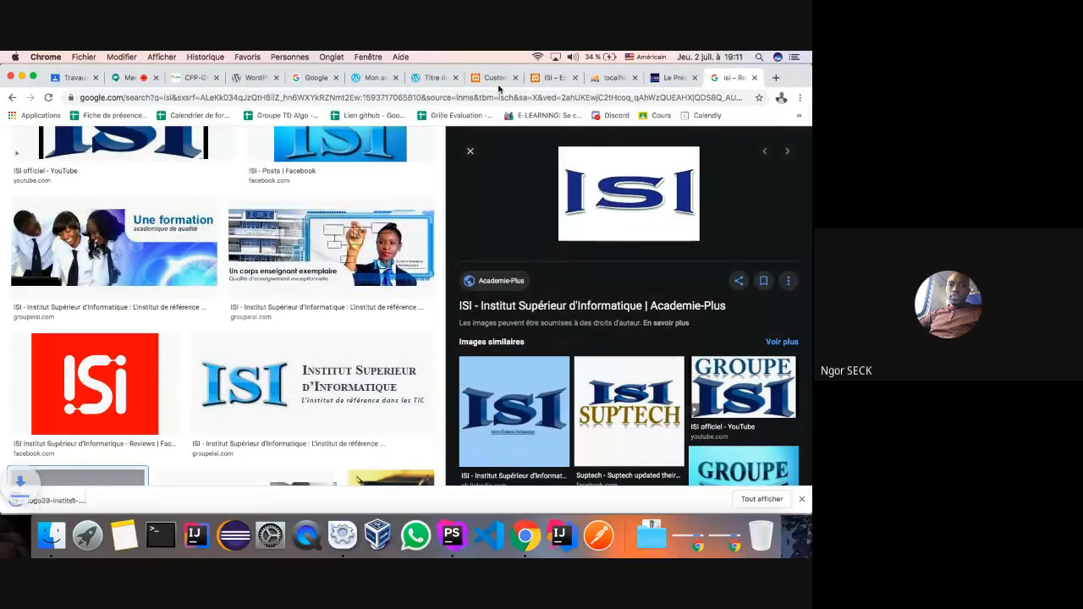
- Upload the downloaded ISI logo from the Desktop and choose it as the site logo
{"action": "left_click", "coordinate": [487, 79]}
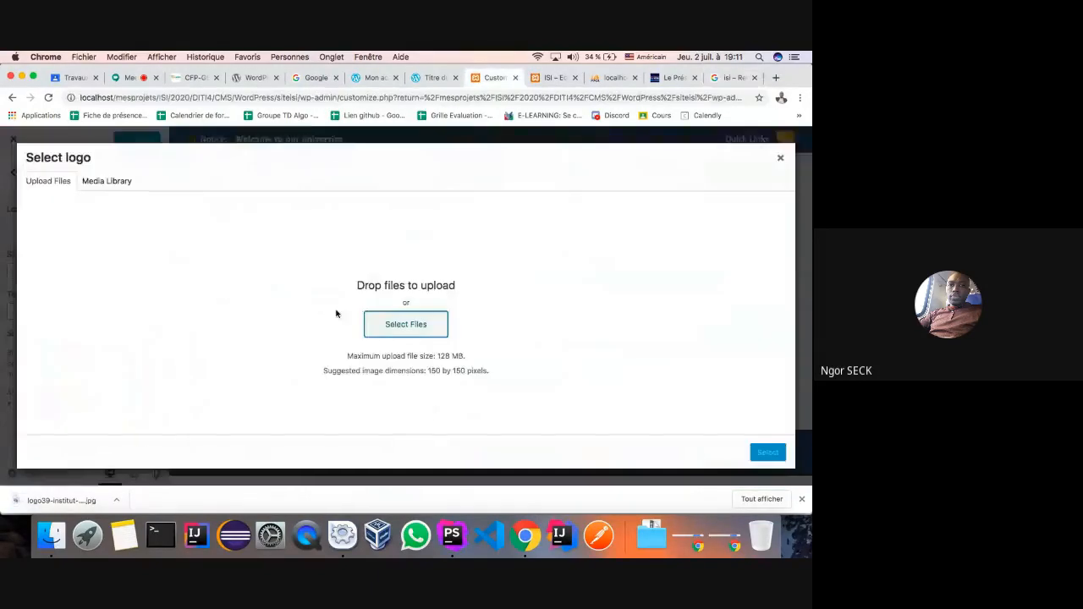
{"action": "left_click", "coordinate": [406, 325]}
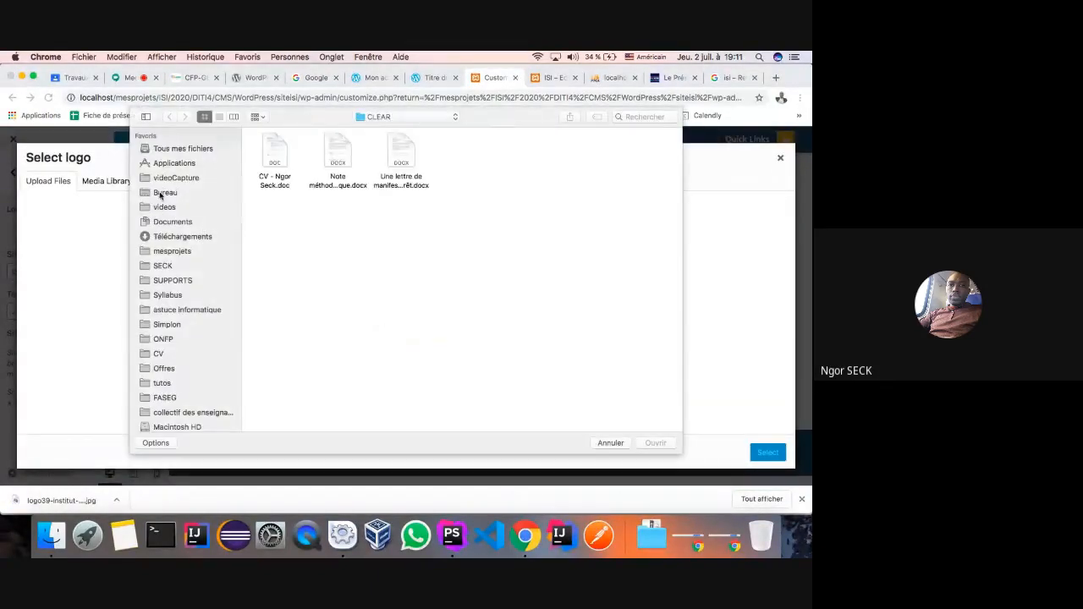
{"action": "left_click", "coordinate": [165, 192]}
{"action": "scroll", "coordinate": [464, 259], "scroll_direction": "down", "scroll_amount": 5}
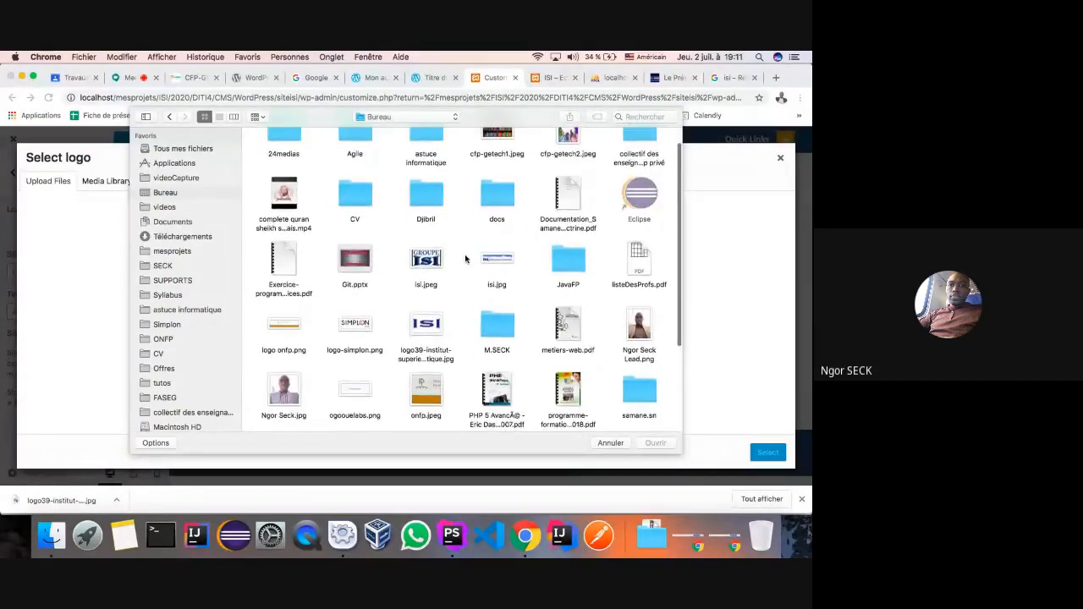
{"action": "scroll", "coordinate": [464, 259], "scroll_direction": "down", "scroll_amount": 2}
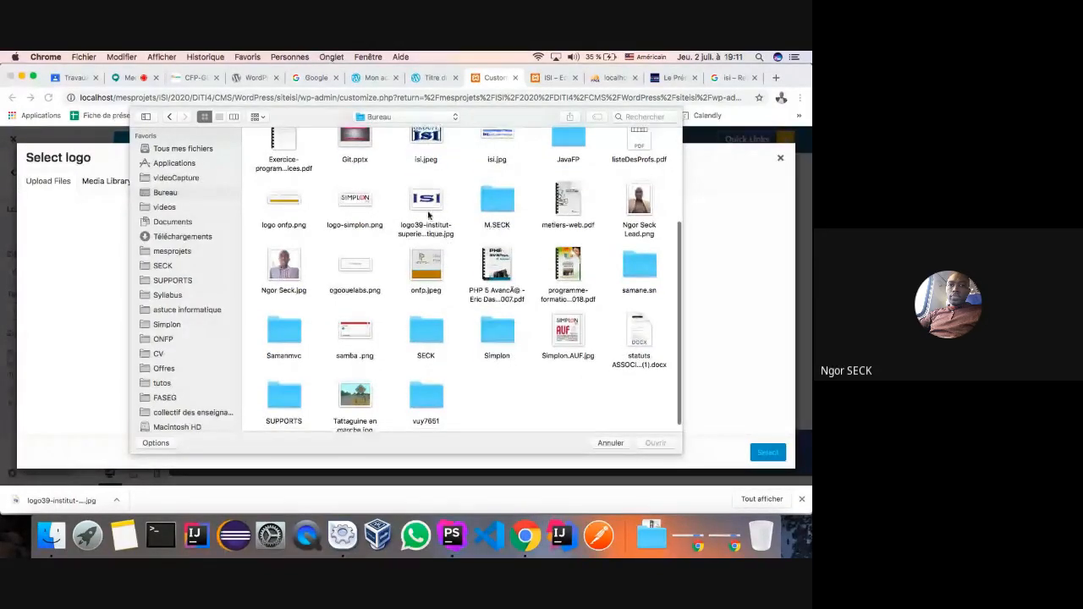
{"action": "left_click", "coordinate": [425, 204]}
{"action": "left_click", "coordinate": [656, 443]}
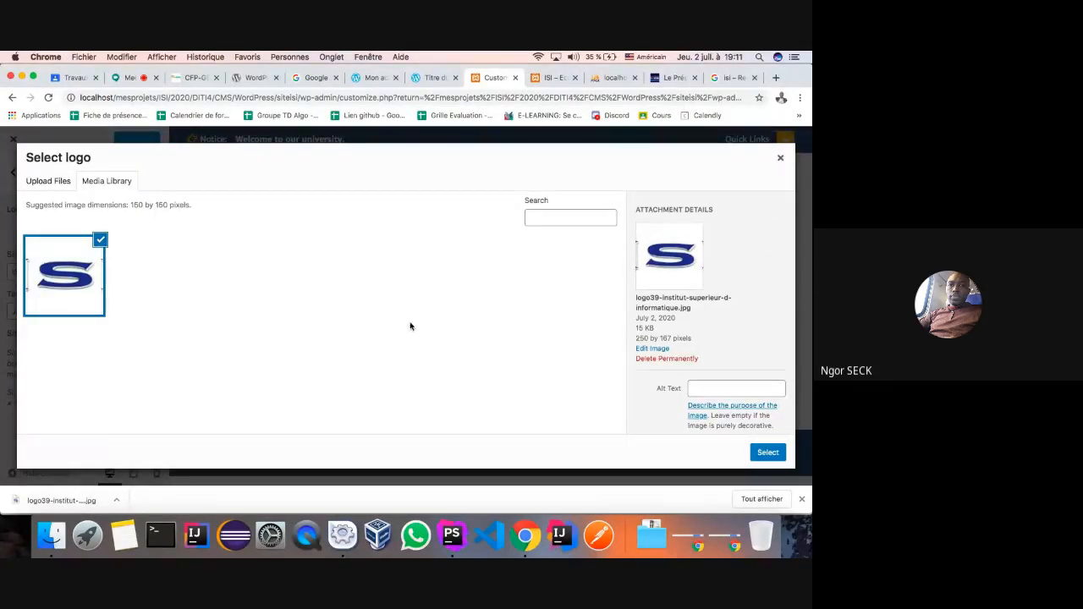
{"action": "left_click", "coordinate": [767, 452]}
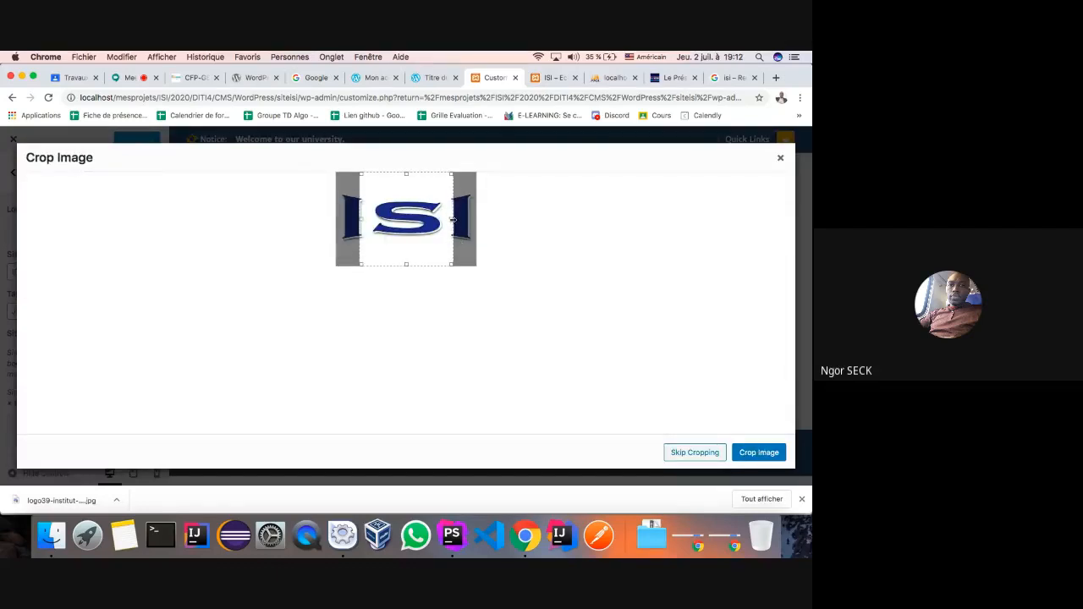
- Crop the logo tightly around the ISI letters and apply the crop
{"action": "left_click_drag", "start_coordinate": [452, 219], "coordinate": [473, 219]}
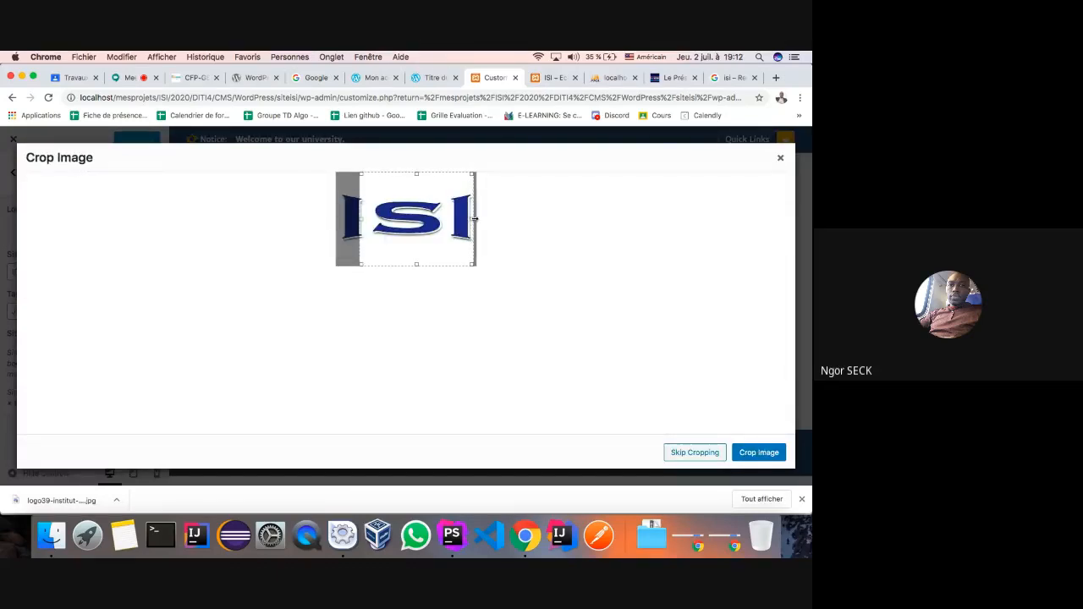
{"action": "left_click_drag", "start_coordinate": [359, 218], "coordinate": [338, 218]}
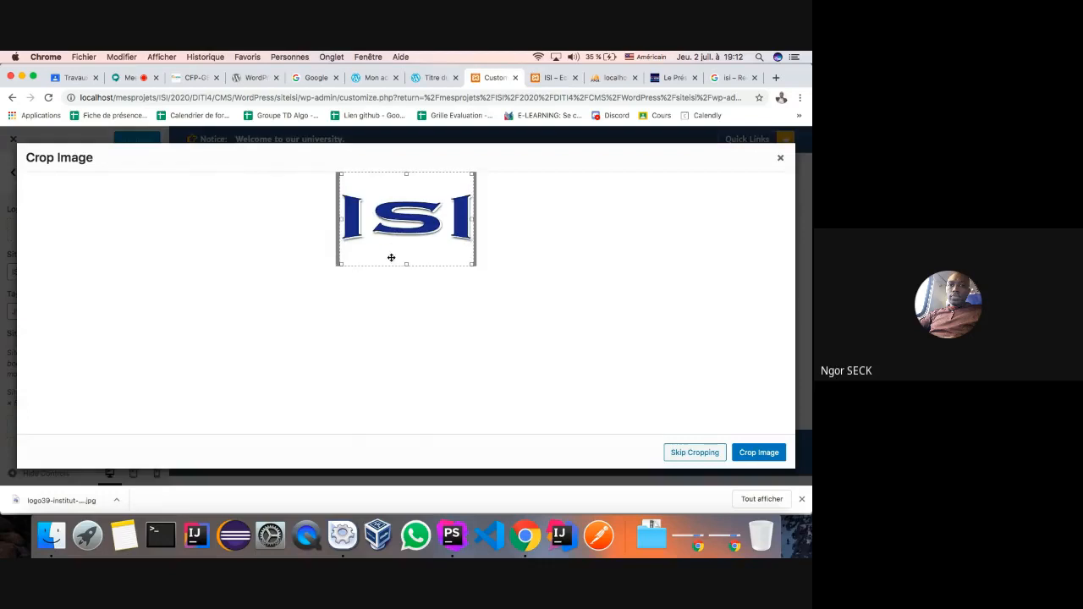
{"action": "left_click_drag", "start_coordinate": [406, 265], "coordinate": [406, 248]}
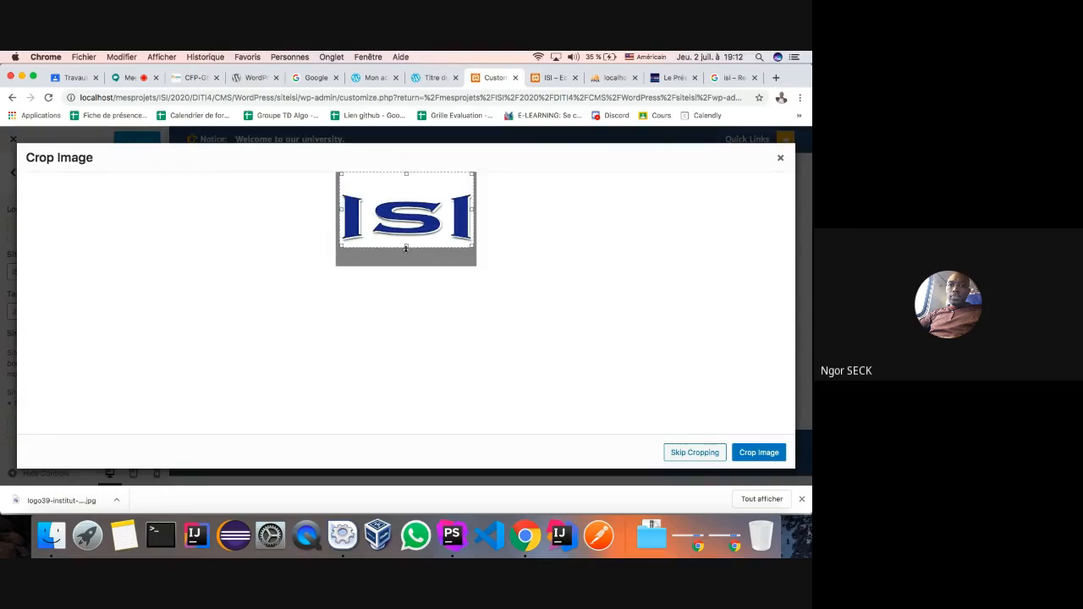
{"action": "left_click_drag", "start_coordinate": [406, 174], "coordinate": [407, 187]}
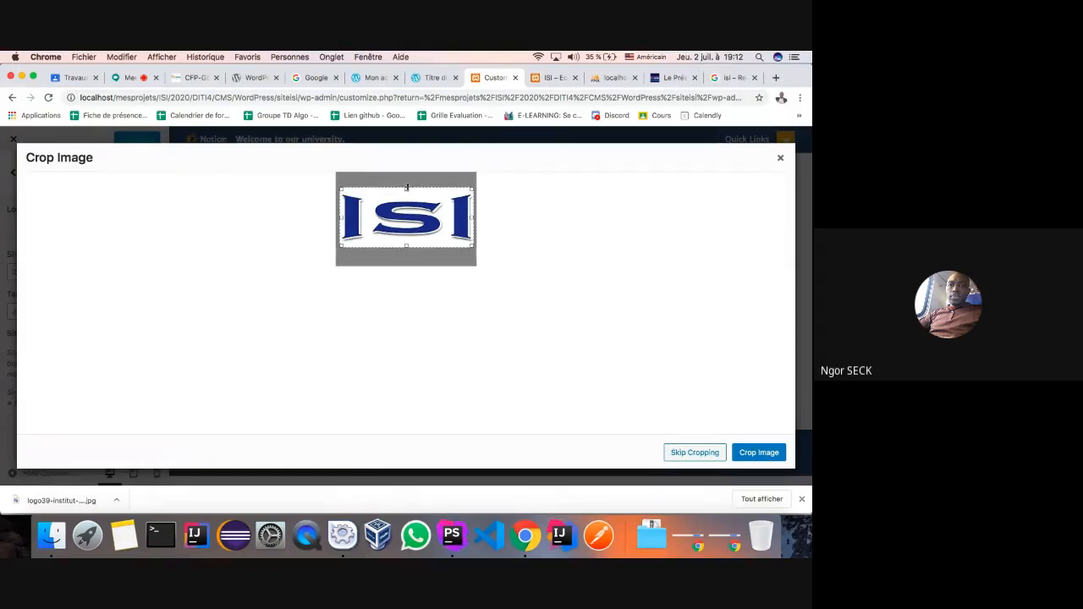
{"action": "left_click", "coordinate": [754, 451]}
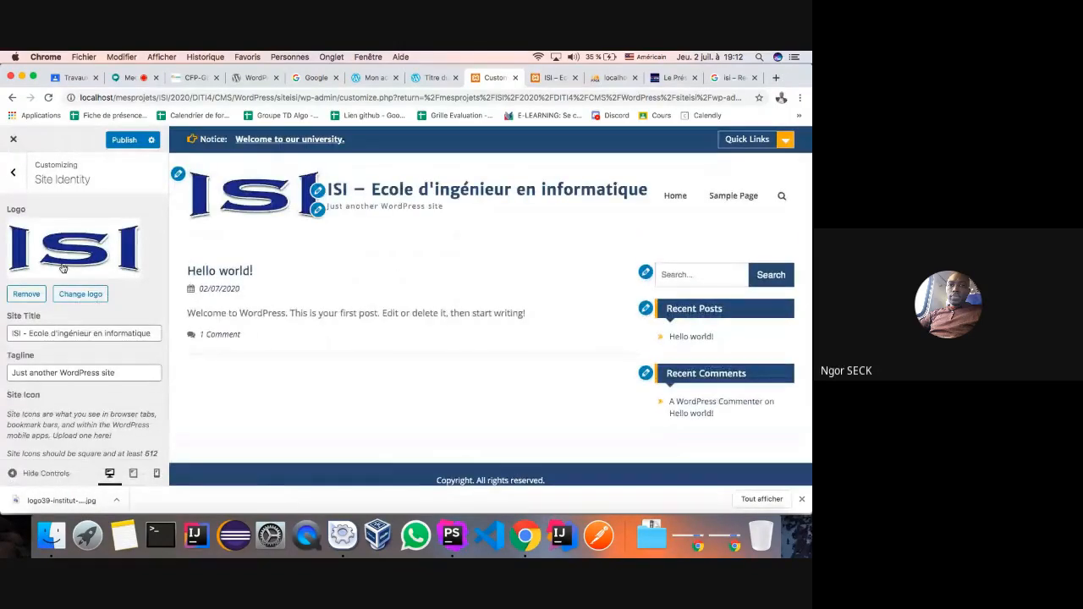
- Publish the ISI logo and reload the live home page to see it beside the site title
{"action": "left_click", "coordinate": [123, 141]}
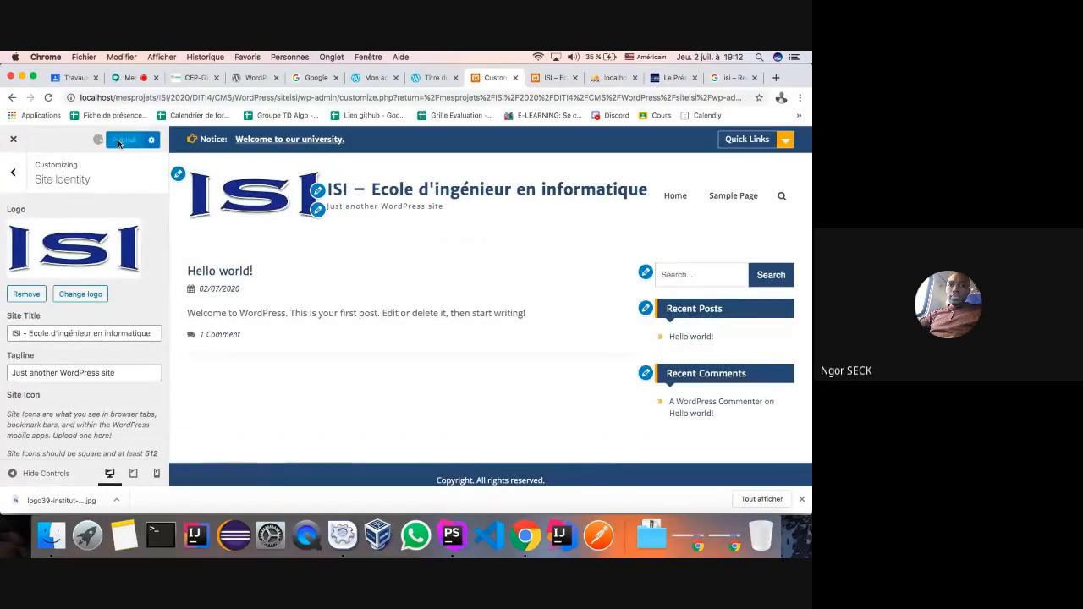
{"action": "left_click", "coordinate": [550, 78]}
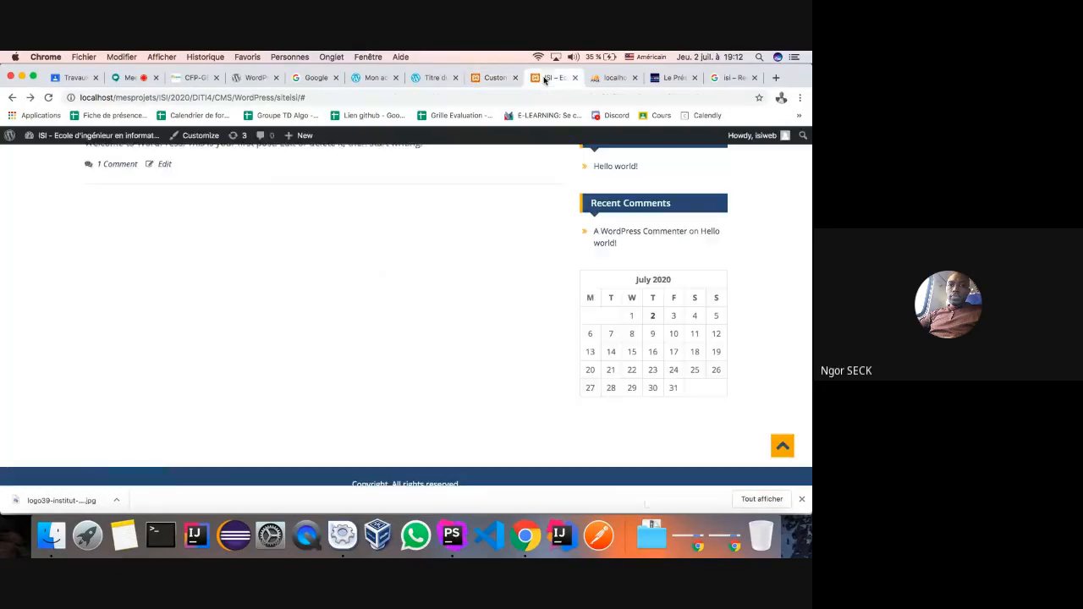
{"action": "scroll", "coordinate": [107, 266], "scroll_direction": "up", "scroll_amount": 5}
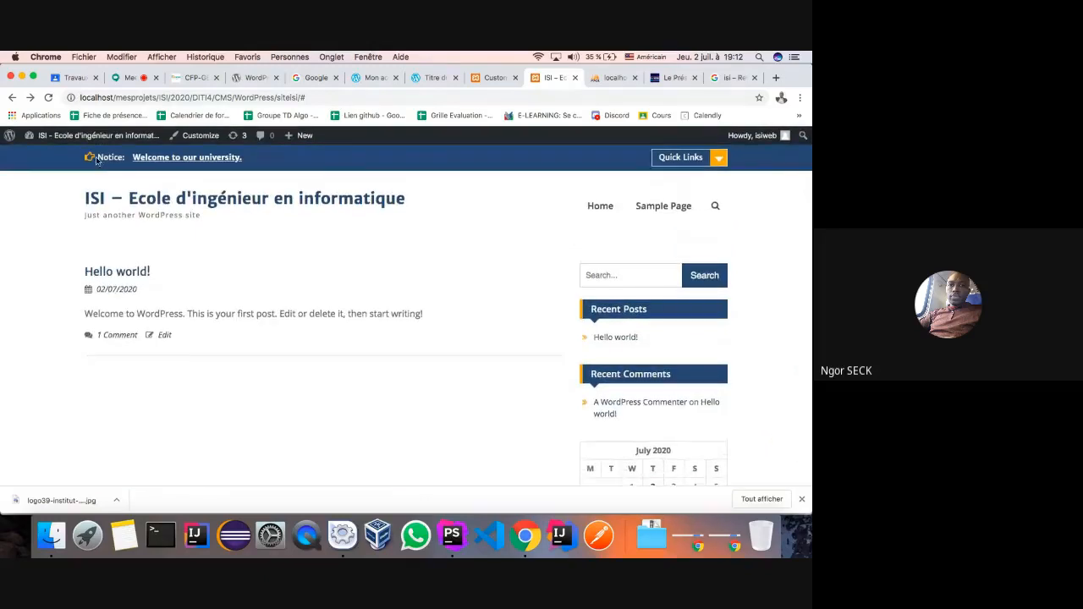
{"action": "left_click", "coordinate": [597, 206]}
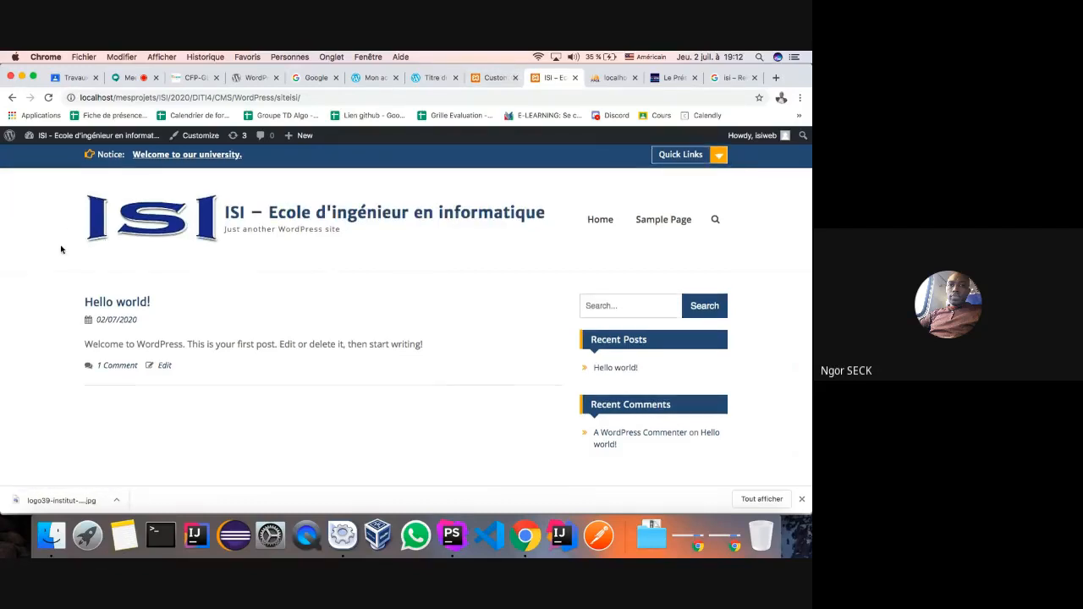
{"action": "scroll", "coordinate": [60, 246], "scroll_direction": "down", "scroll_amount": 2}
{"action": "scroll", "coordinate": [60, 246], "scroll_direction": "up", "scroll_amount": 2}
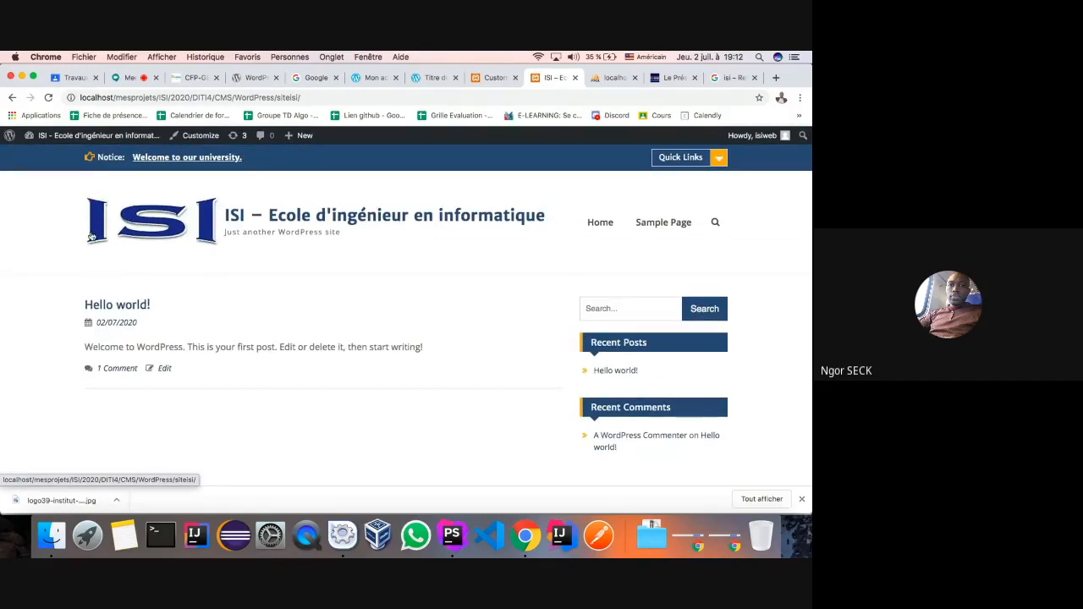
{"action": "left_click", "coordinate": [492, 78]}
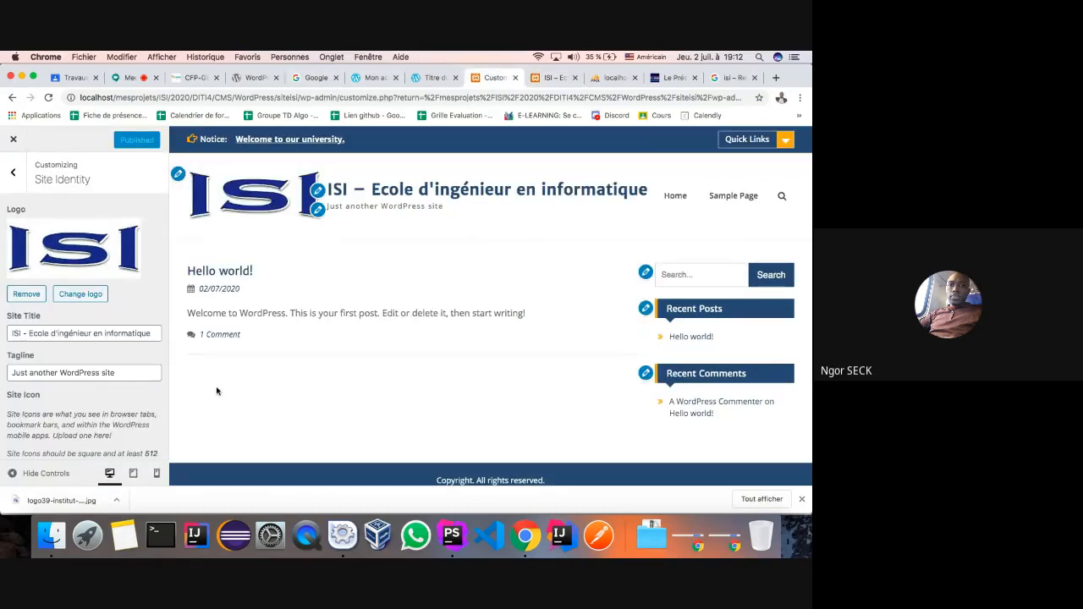
{"action": "scroll", "coordinate": [88, 377], "scroll_direction": "down", "scroll_amount": 2}
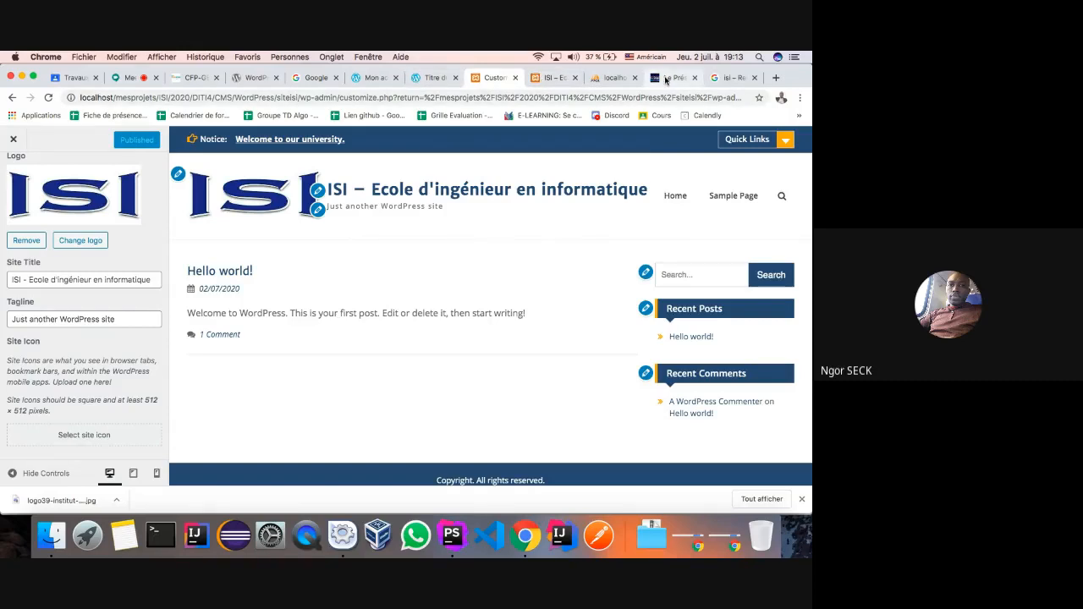
- Set the ISI image from the Media Library as a square-cropped site icon, publish, and view the site
{"action": "left_click", "coordinate": [78, 436]}
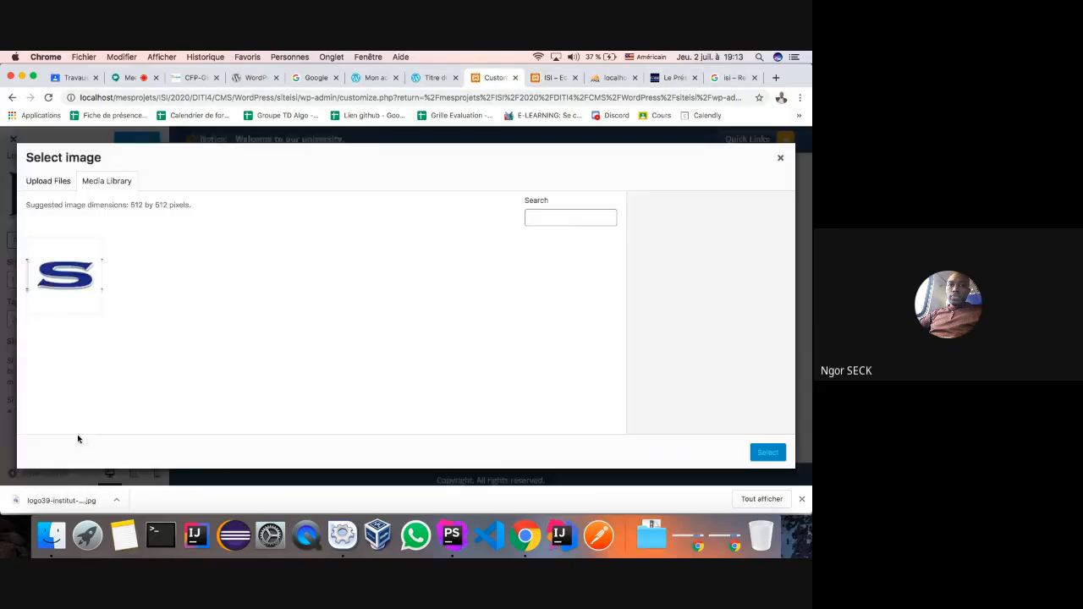
{"action": "left_click", "coordinate": [90, 272]}
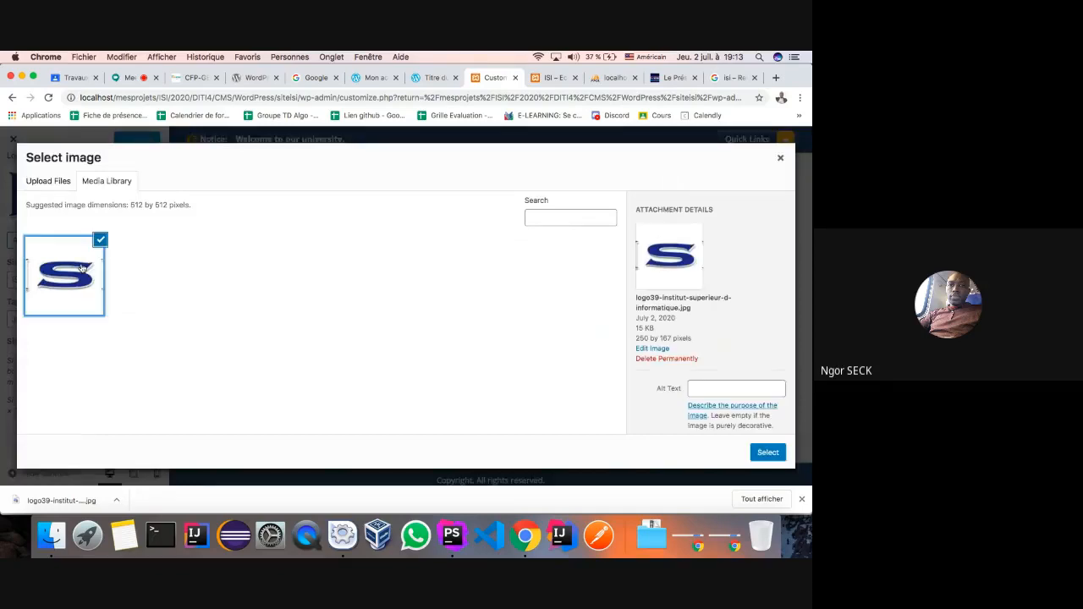
{"action": "left_click", "coordinate": [767, 452]}
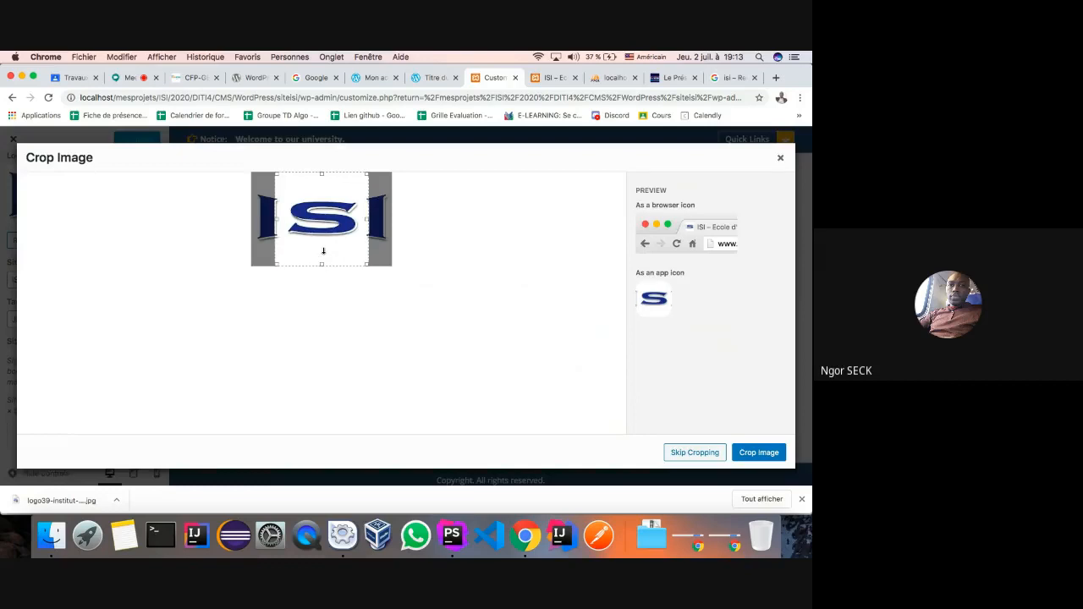
{"action": "left_click", "coordinate": [758, 452]}
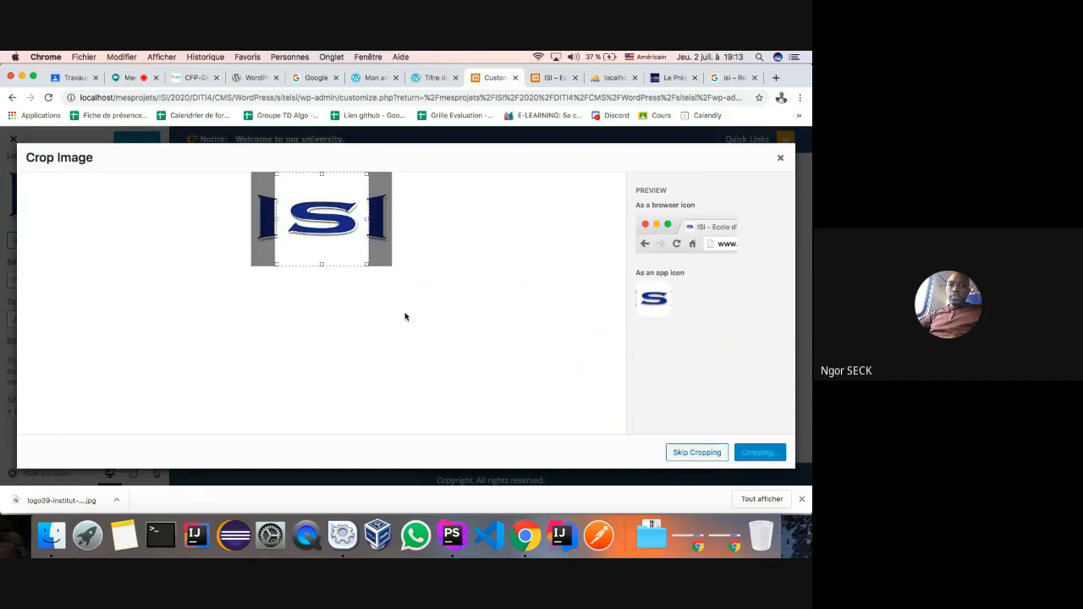
{"action": "scroll", "coordinate": [55, 449], "scroll_direction": "down", "scroll_amount": 2}
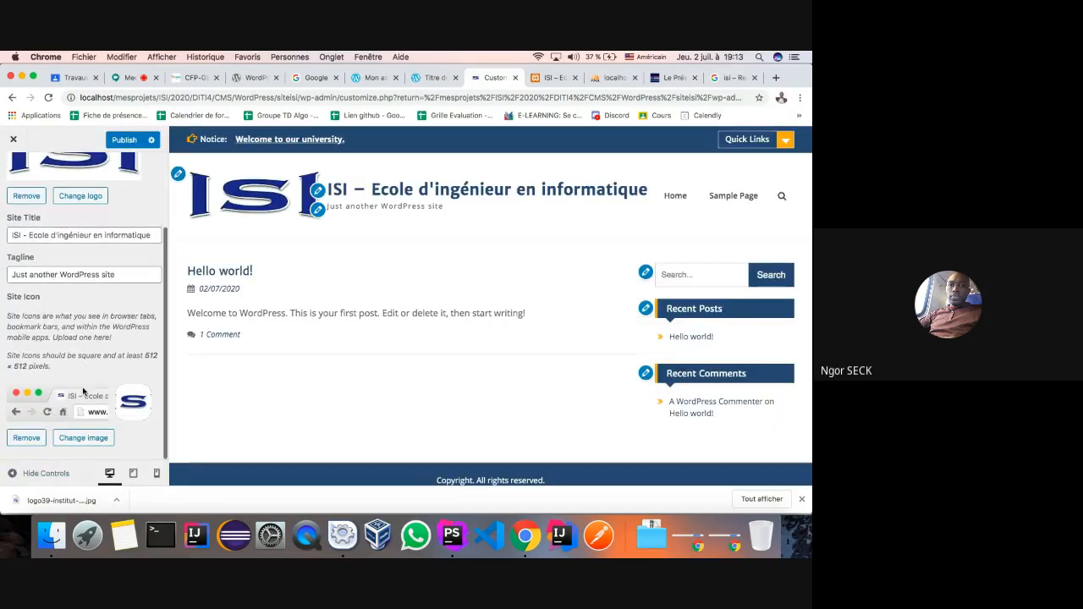
{"action": "left_click", "coordinate": [132, 139]}
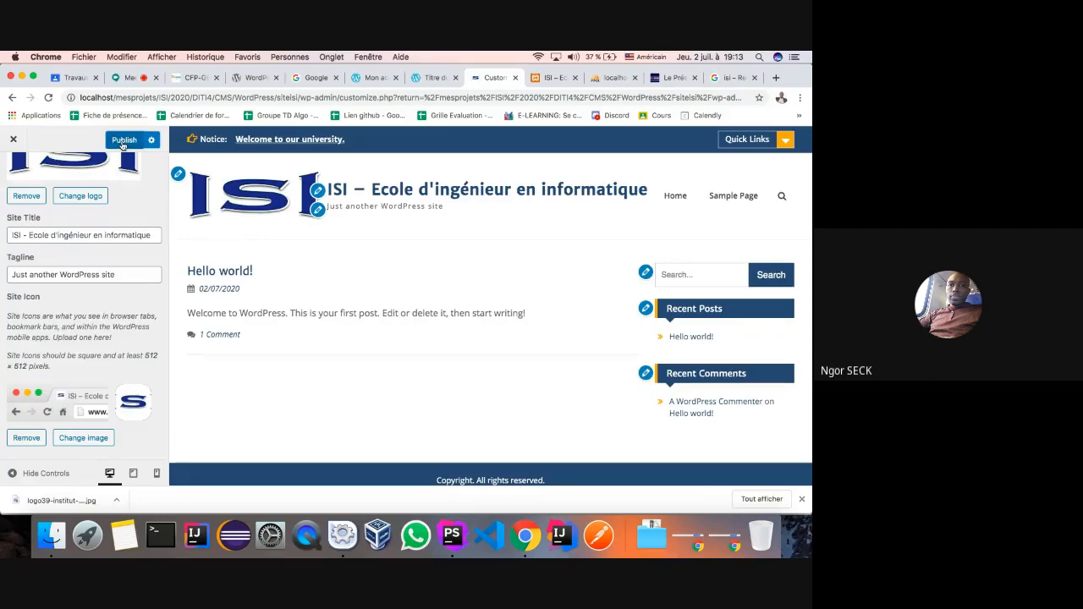
{"action": "left_click", "coordinate": [542, 79]}
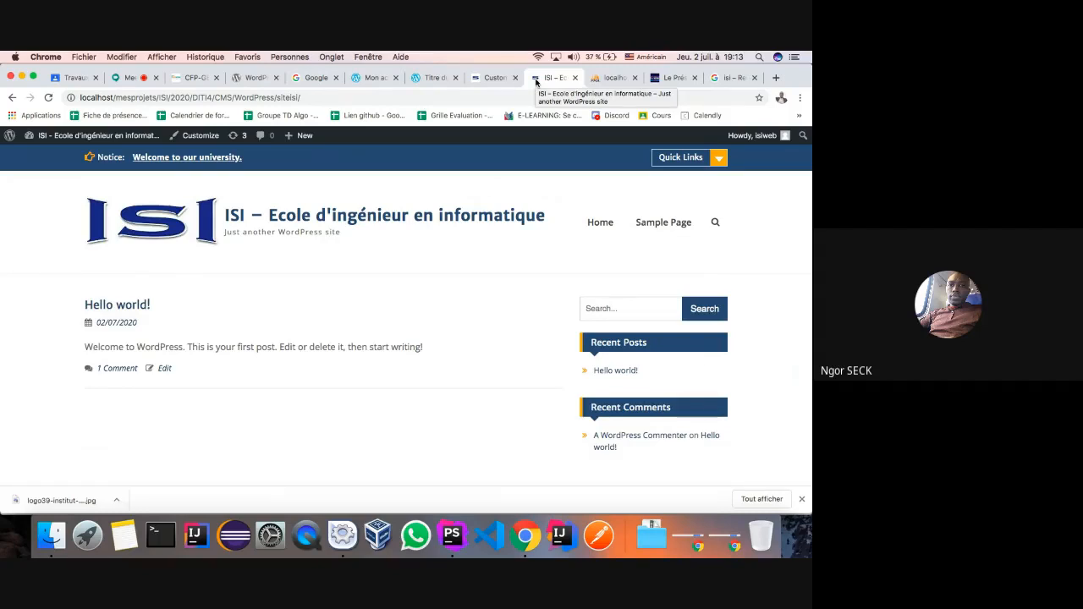
- Clear the 'Just another WordPress site' tagline, publish, and reload the live site to verify
{"action": "left_click", "coordinate": [499, 78]}
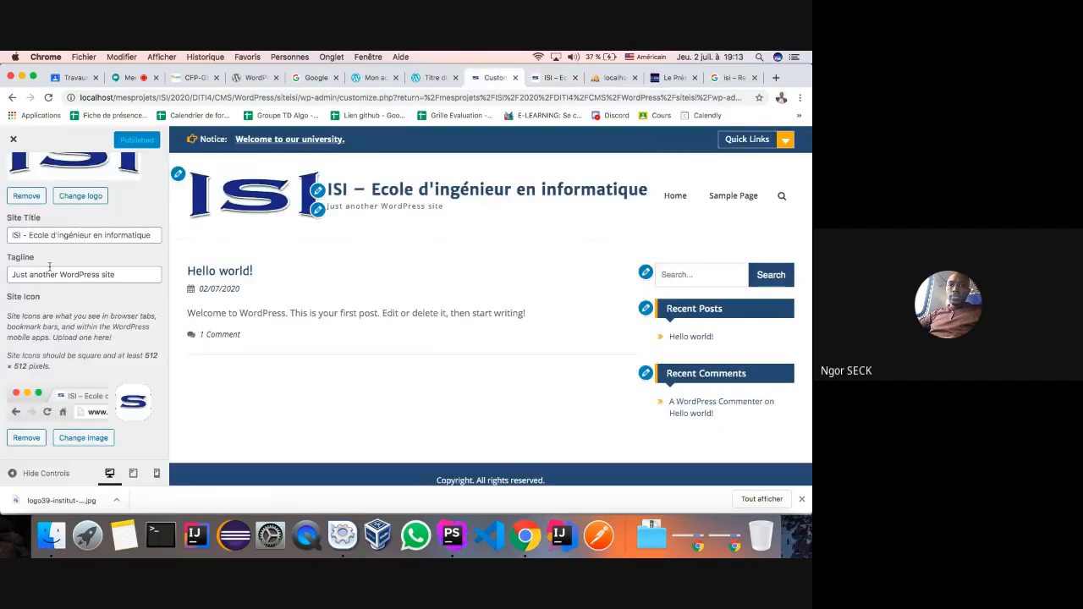
{"action": "triple_click", "coordinate": [137, 277]}
{"action": "key", "text": "BackSpace"}
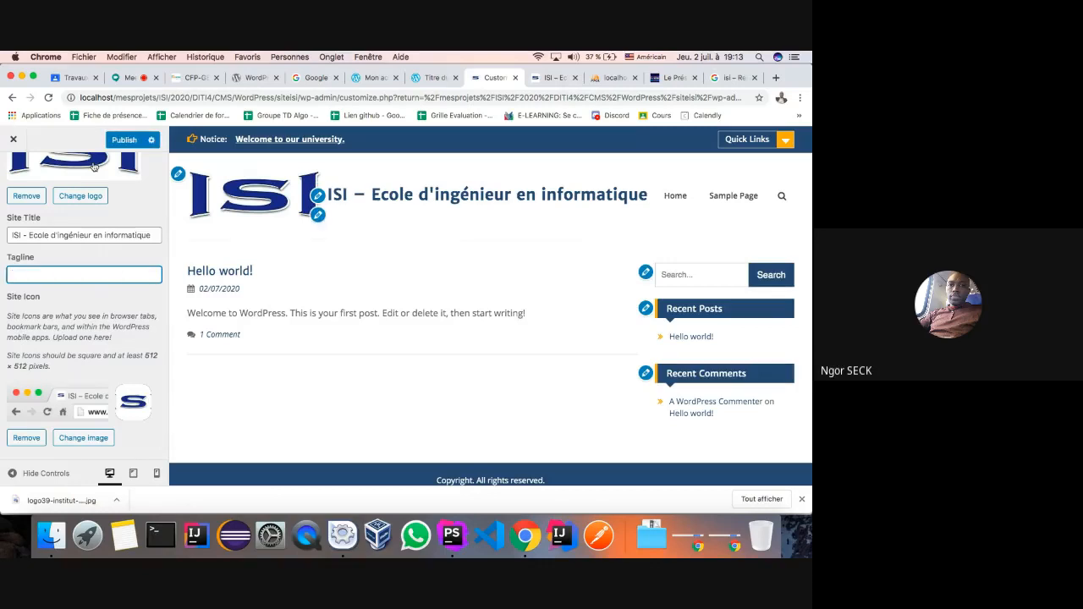
{"action": "left_click", "coordinate": [118, 141]}
{"action": "left_click", "coordinate": [540, 78]}
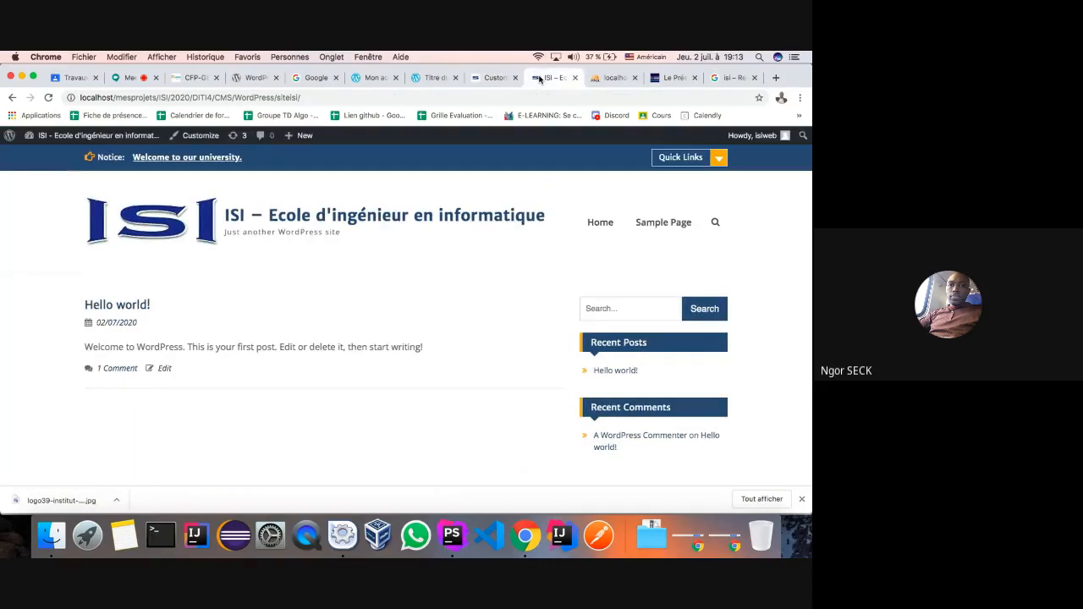
{"action": "key", "text": "super+r"}
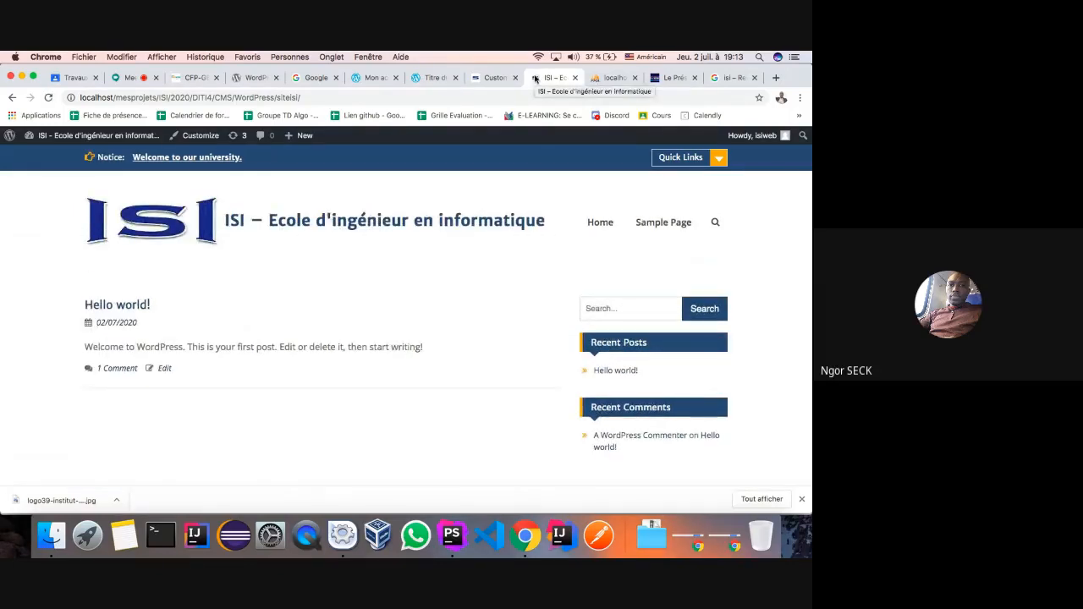
{"action": "left_click", "coordinate": [494, 78]}
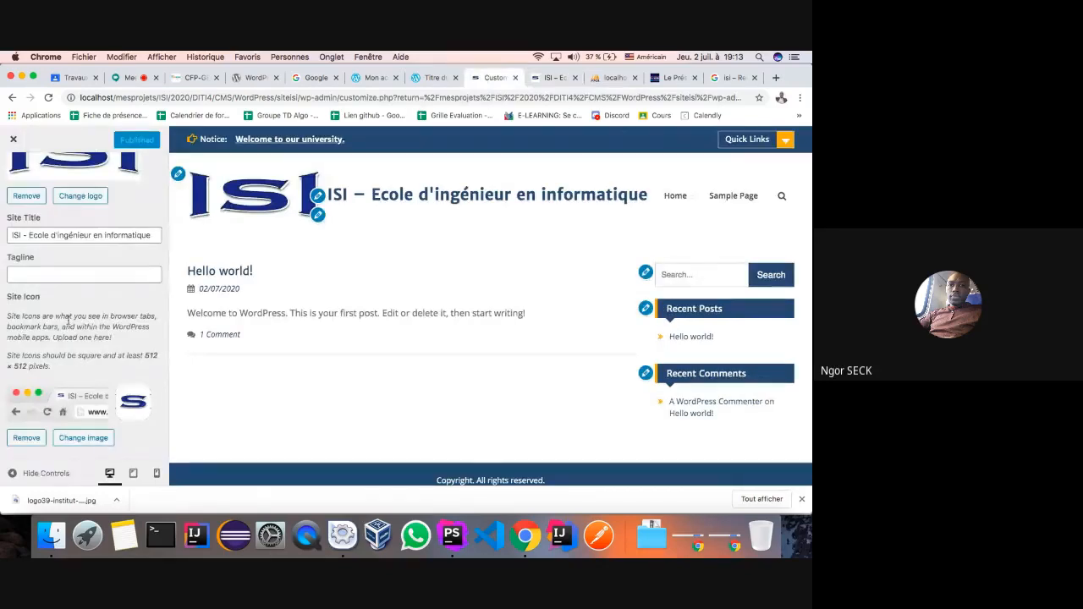
{"action": "scroll", "coordinate": [12, 182], "scroll_direction": "up", "scroll_amount": 3}
{"action": "left_click", "coordinate": [13, 180]}
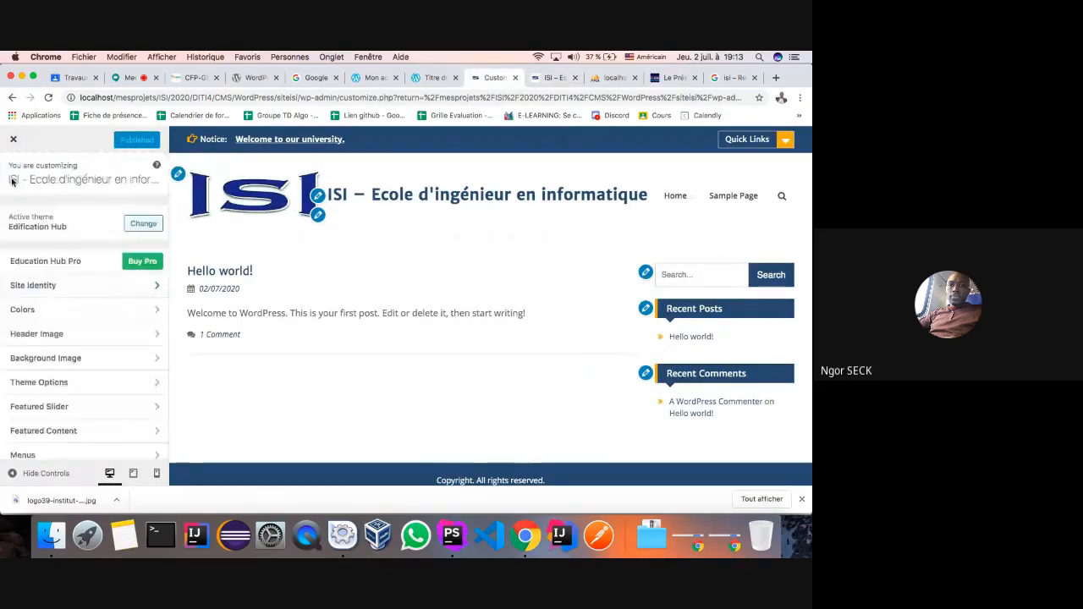
- Set the site Background Color to the white (#ffffff) swatch and publish it
{"action": "left_click", "coordinate": [153, 315]}
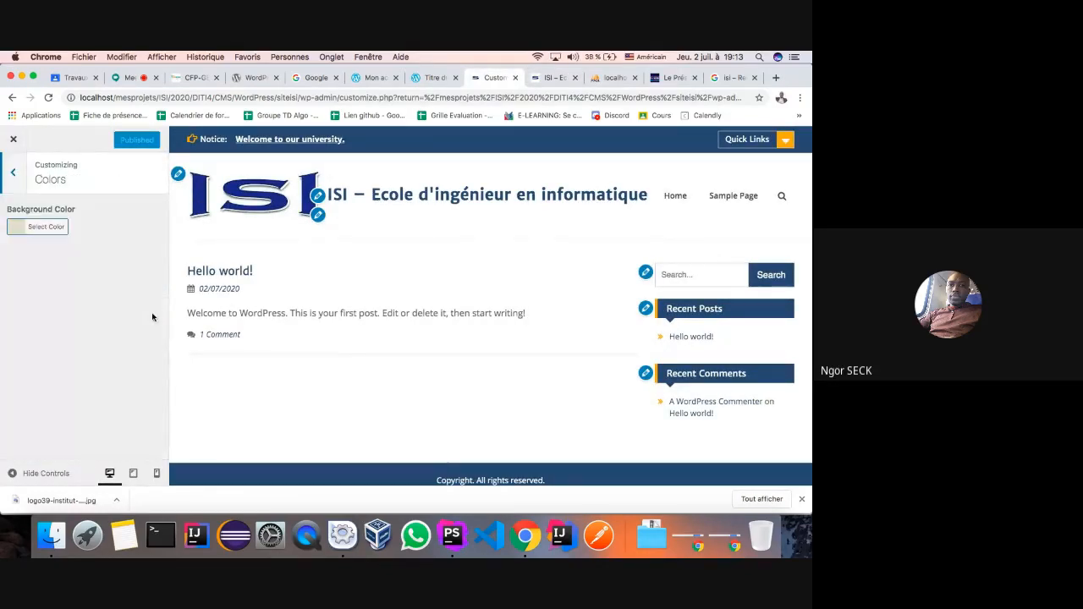
{"action": "left_click", "coordinate": [18, 229]}
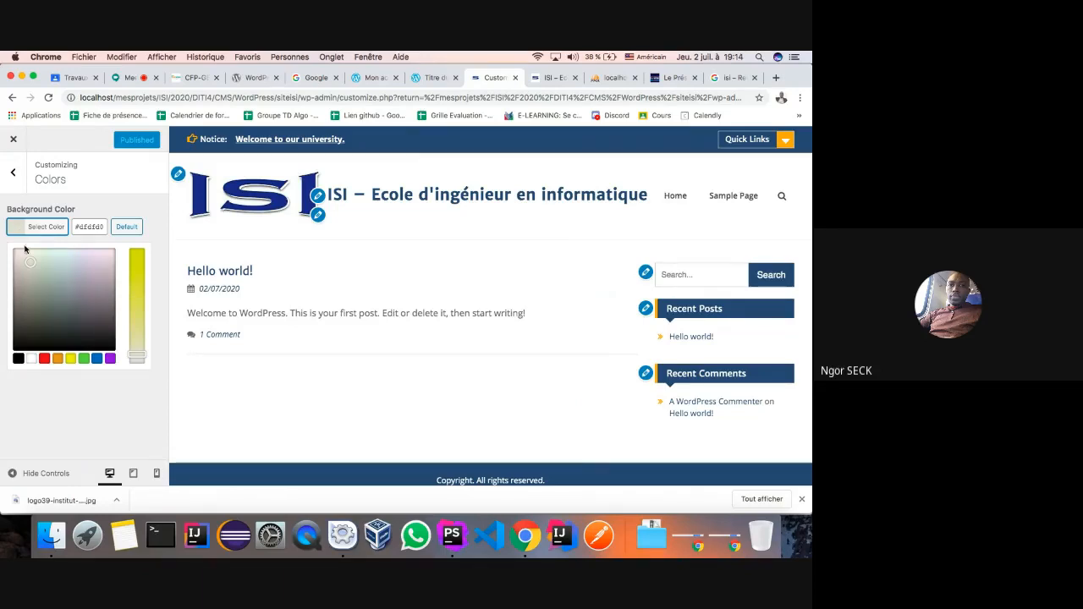
{"action": "left_click", "coordinate": [31, 358]}
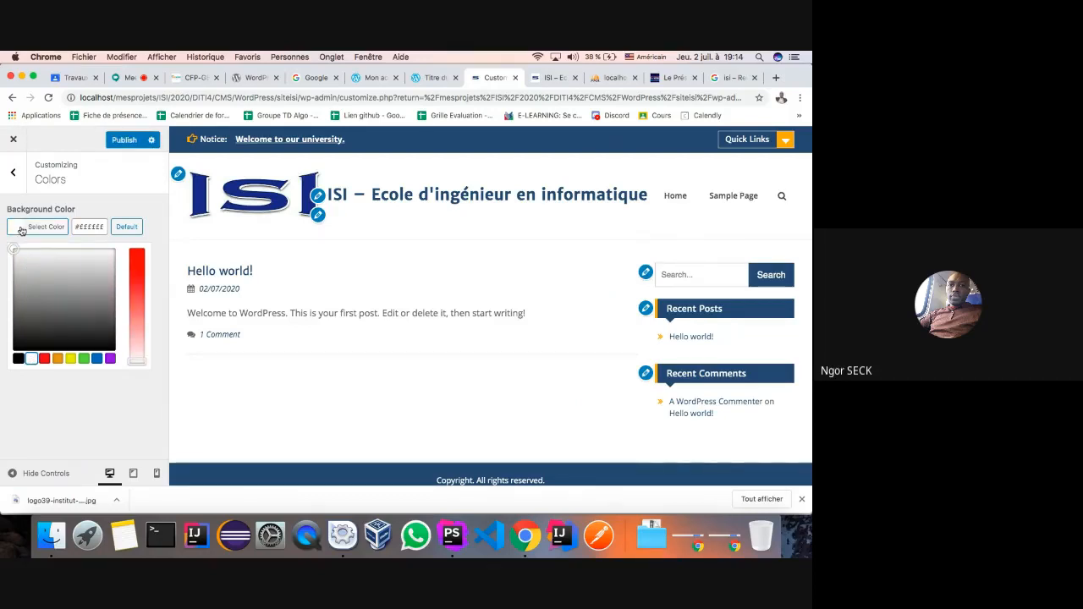
{"action": "left_click", "coordinate": [125, 142]}
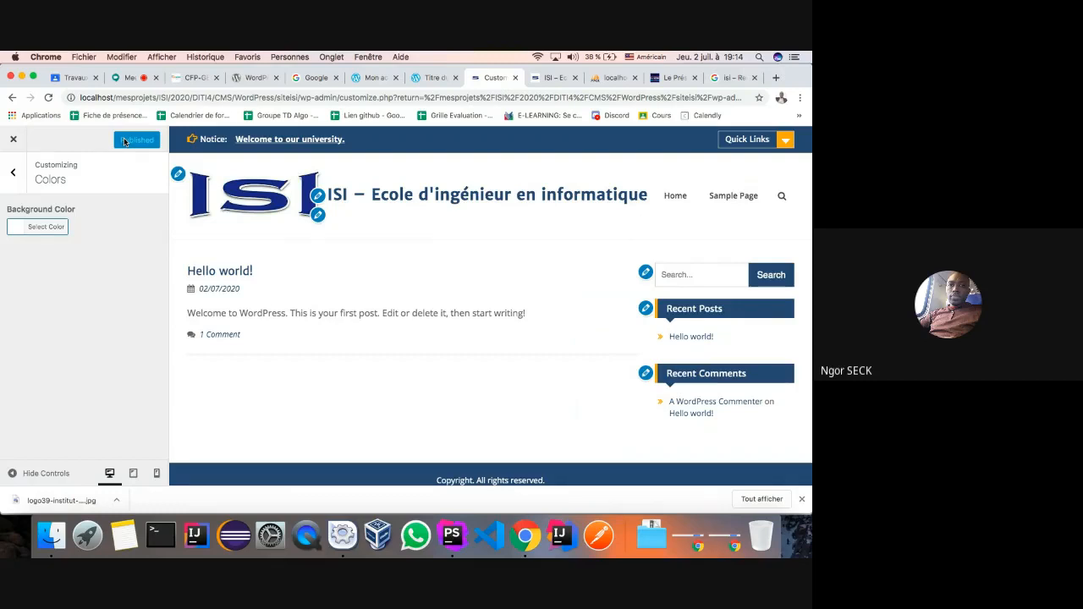
{"action": "left_click", "coordinate": [14, 176]}
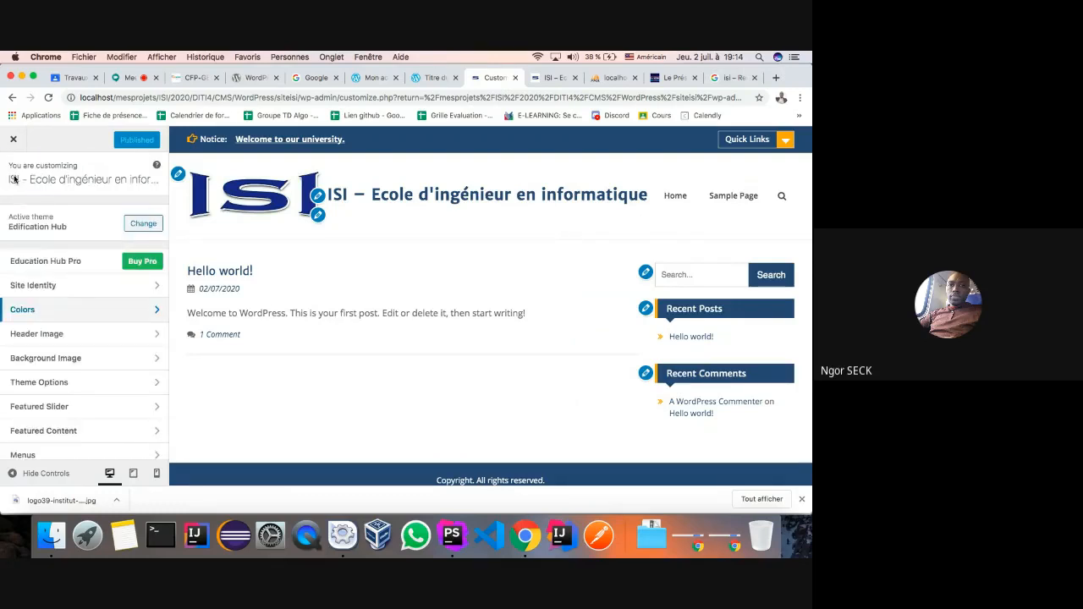
- Under Header Image, bring up the Choose Image library to add a new header image
{"action": "left_click", "coordinate": [152, 336]}
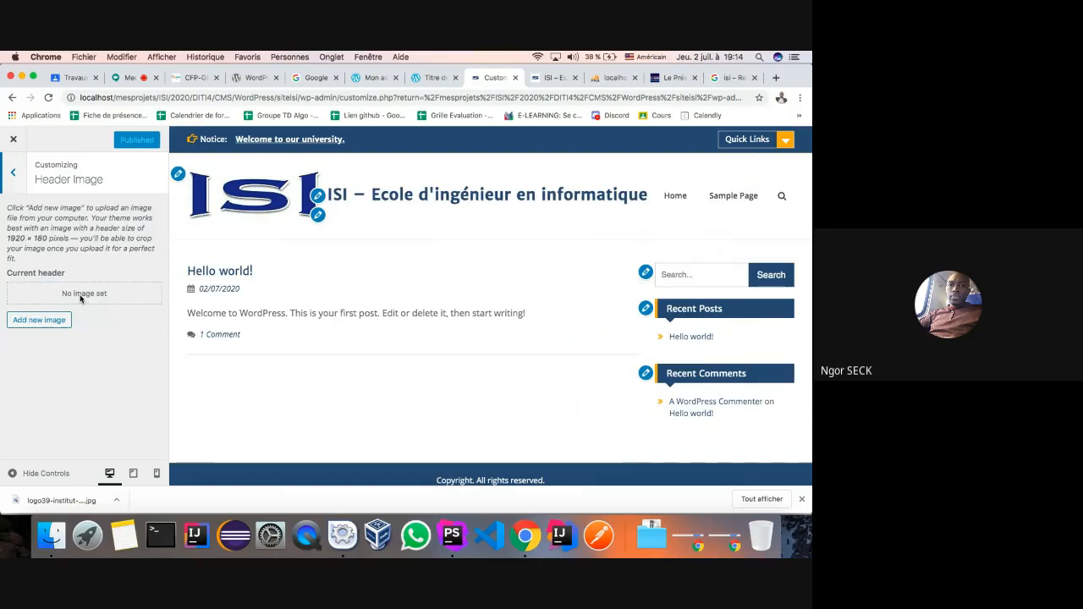
{"action": "left_click", "coordinate": [34, 322]}
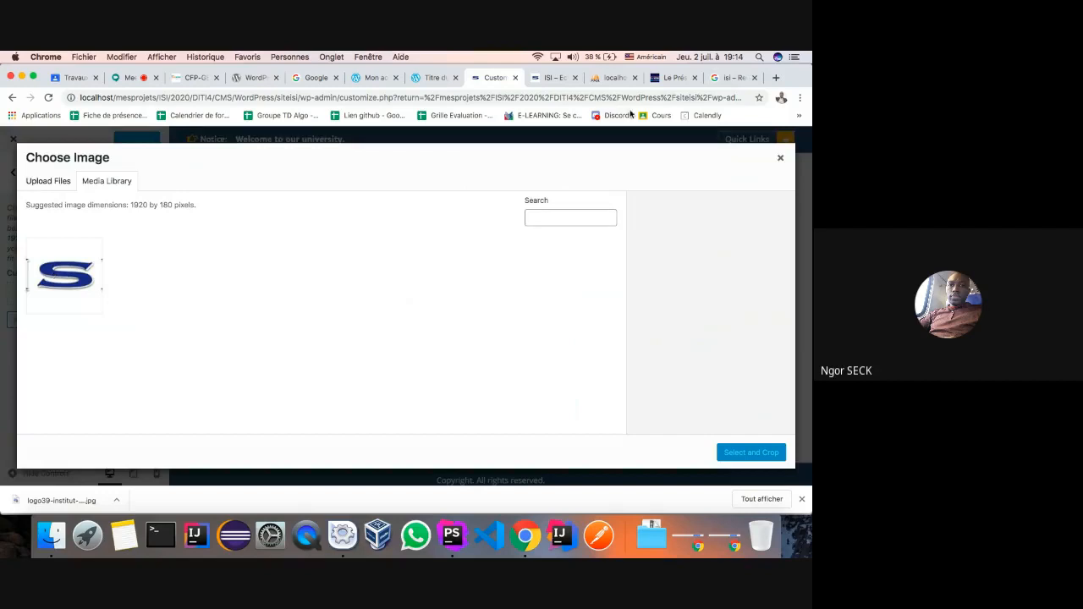
- Save the 'Une formation' ISI banner from Google Images to the desktop as isi image 1.jpeg
{"action": "left_click", "coordinate": [722, 81]}
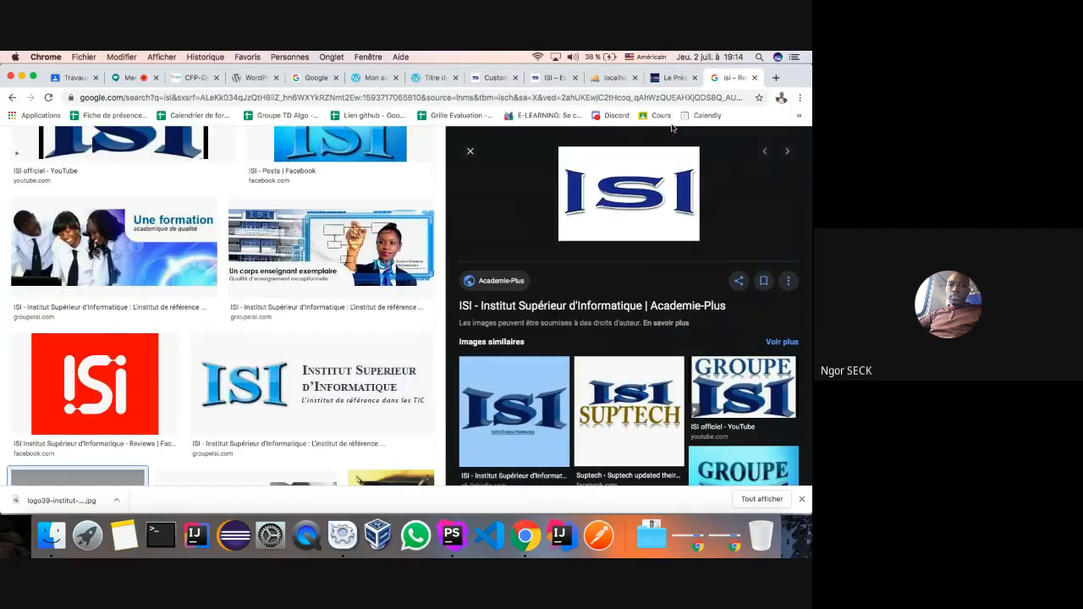
{"action": "scroll", "coordinate": [298, 358], "scroll_direction": "up", "scroll_amount": 2}
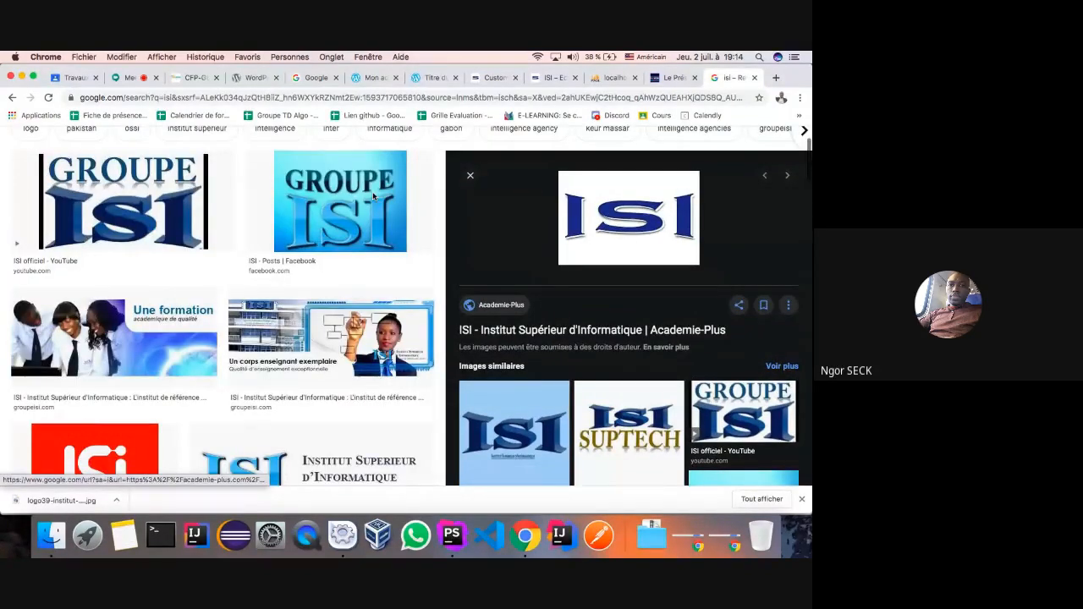
{"action": "left_click", "coordinate": [96, 349]}
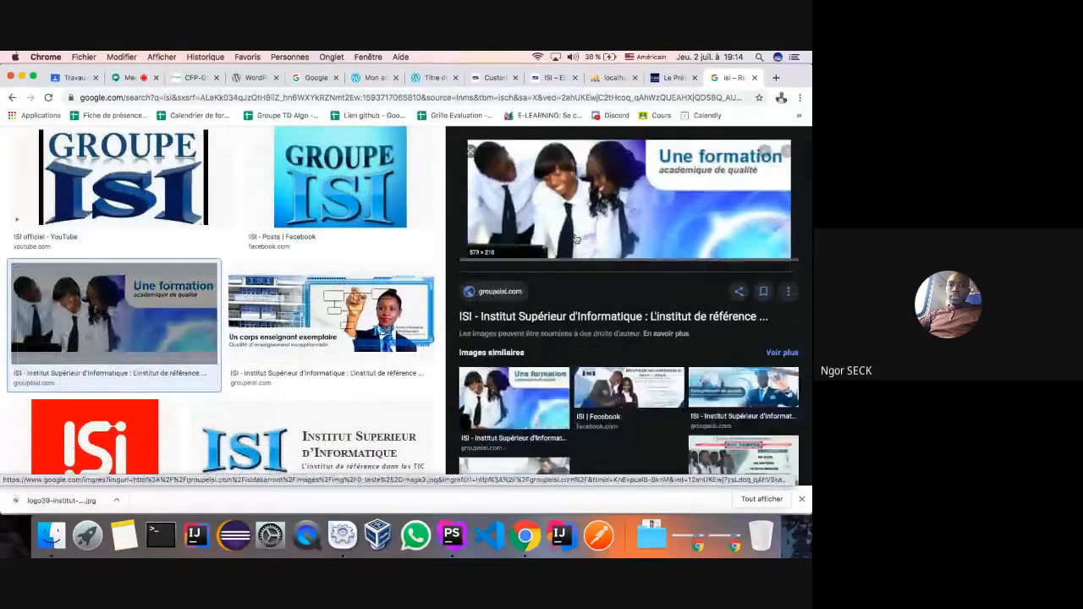
{"action": "right_click", "coordinate": [597, 213]}
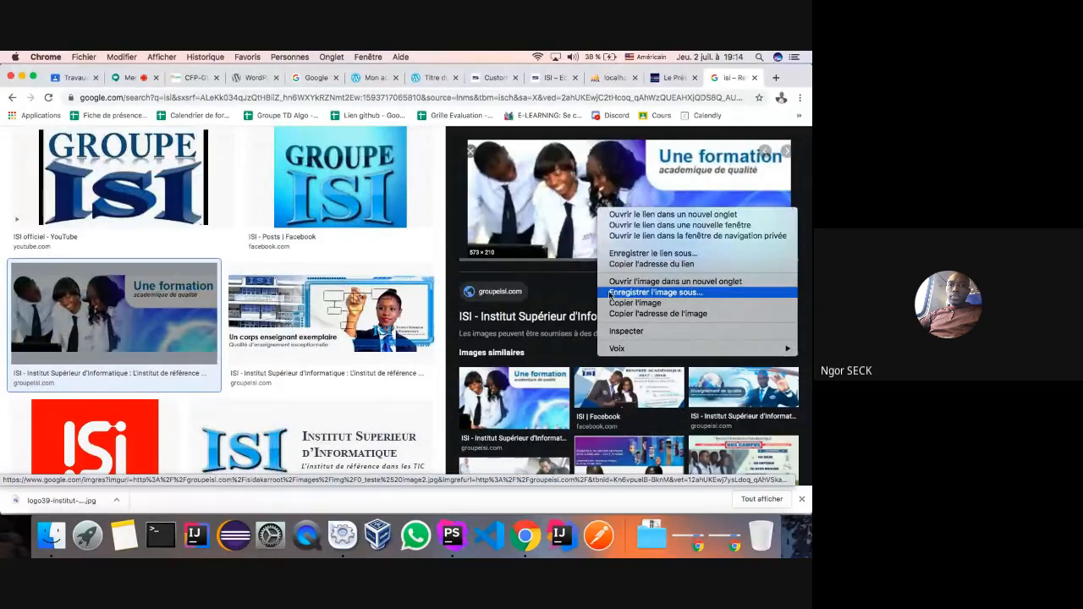
{"action": "left_click", "coordinate": [643, 293]}
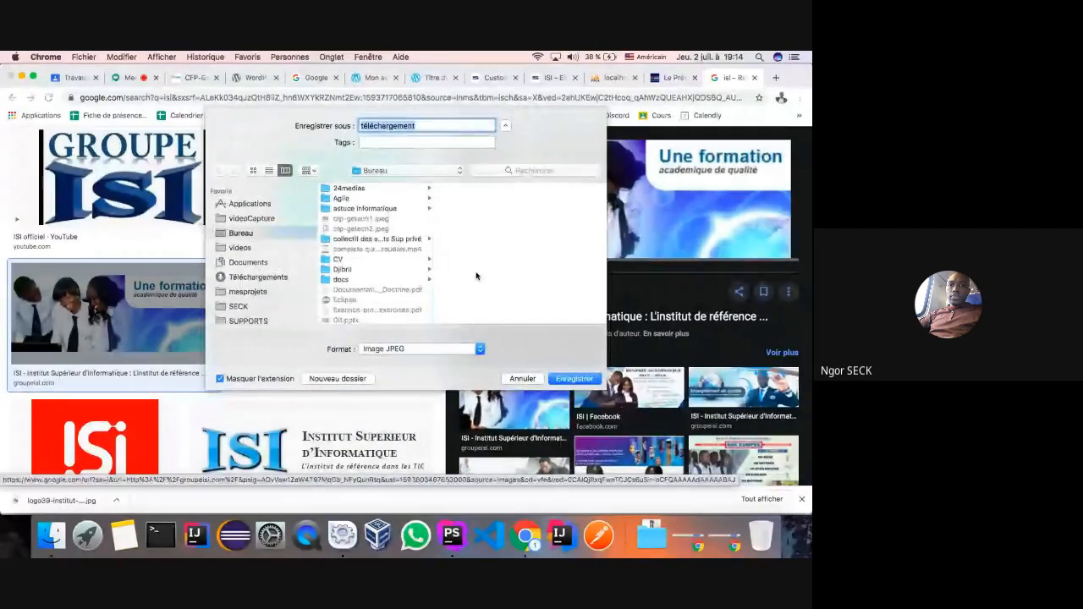
{"action": "type", "text": "isi"}
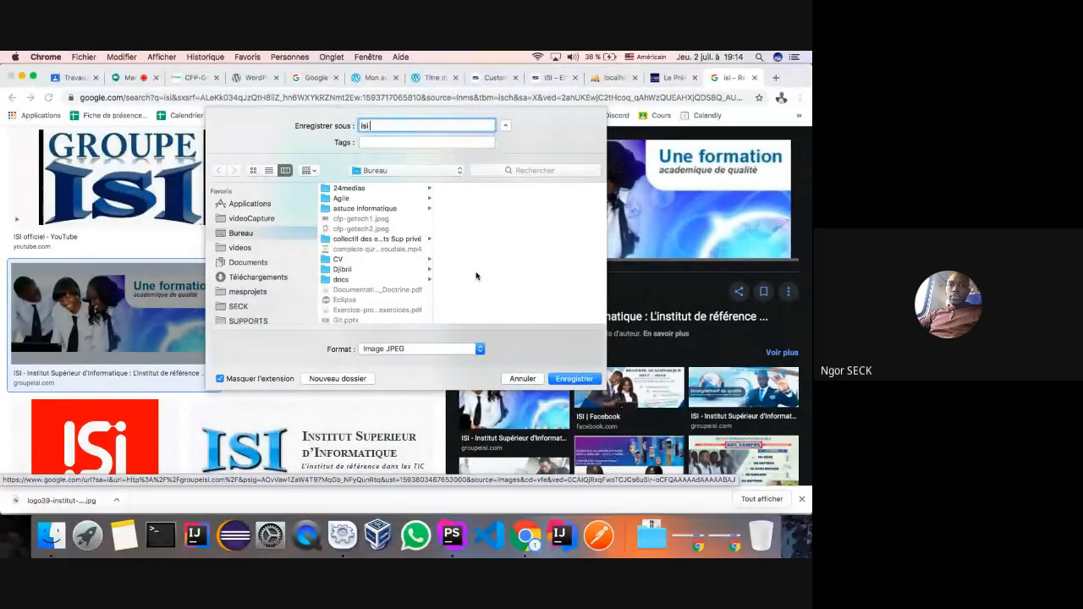
{"action": "type", "text": " image 1"}
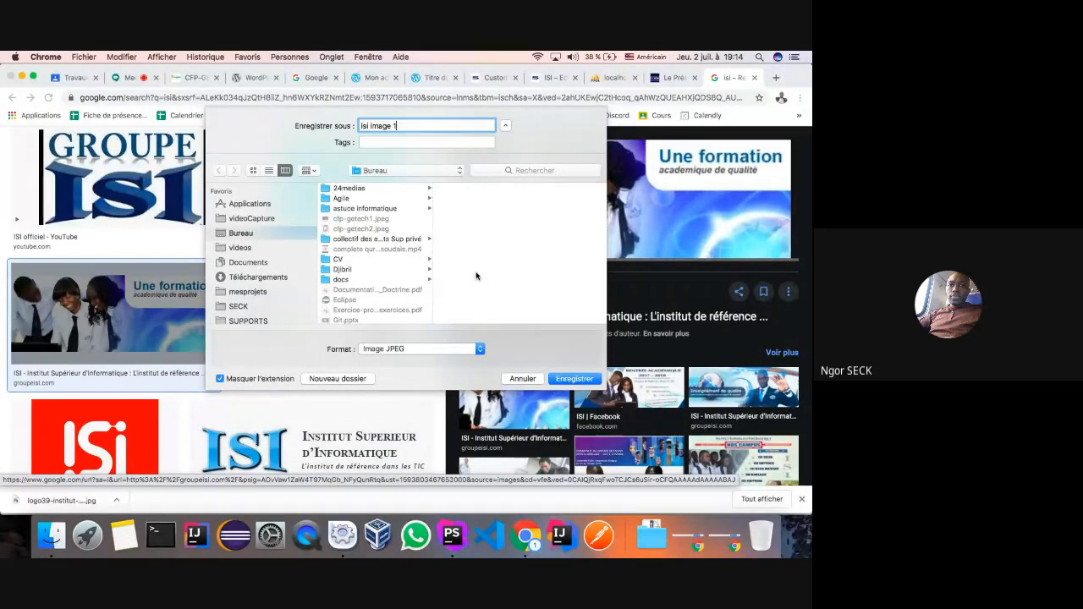
{"action": "left_click", "coordinate": [568, 382]}
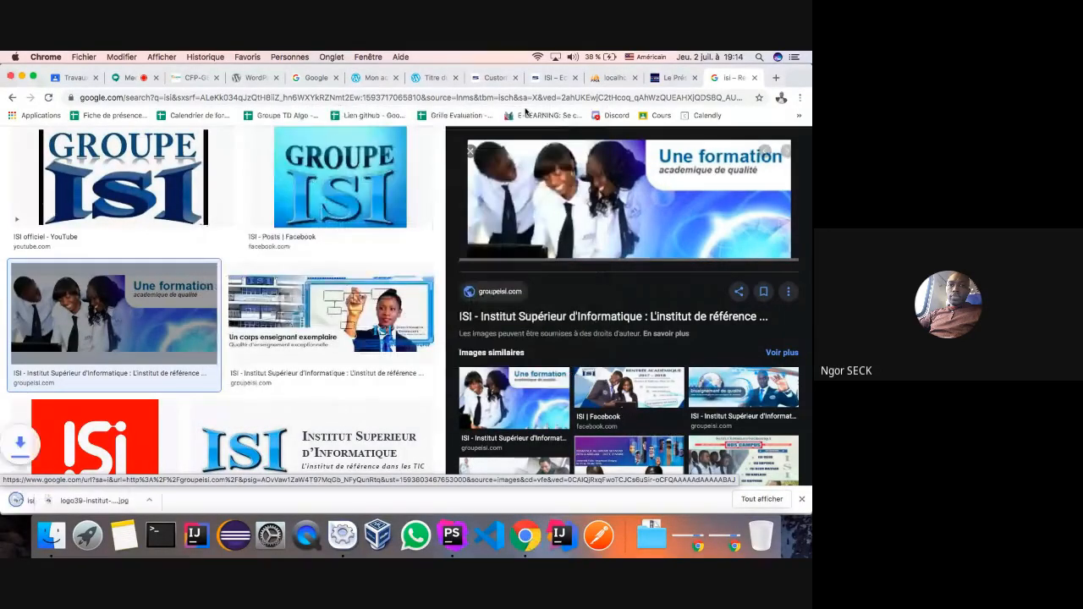
{"action": "left_click", "coordinate": [495, 77]}
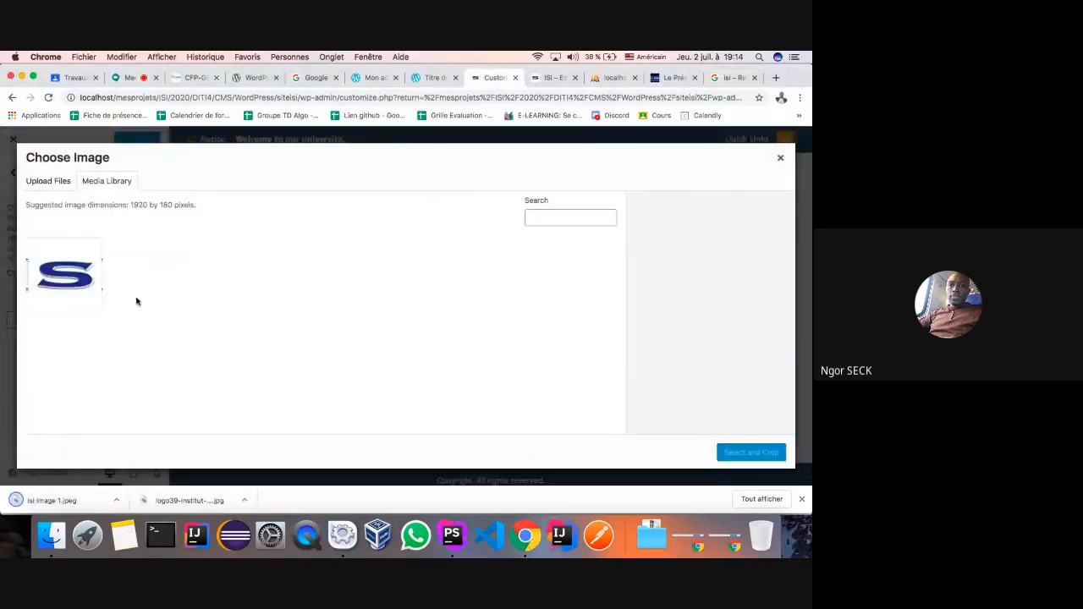
- Upload isi image 1.jpeg, crop it as the header image, and publish
{"action": "left_click", "coordinate": [47, 181]}
{"action": "left_click", "coordinate": [397, 325]}
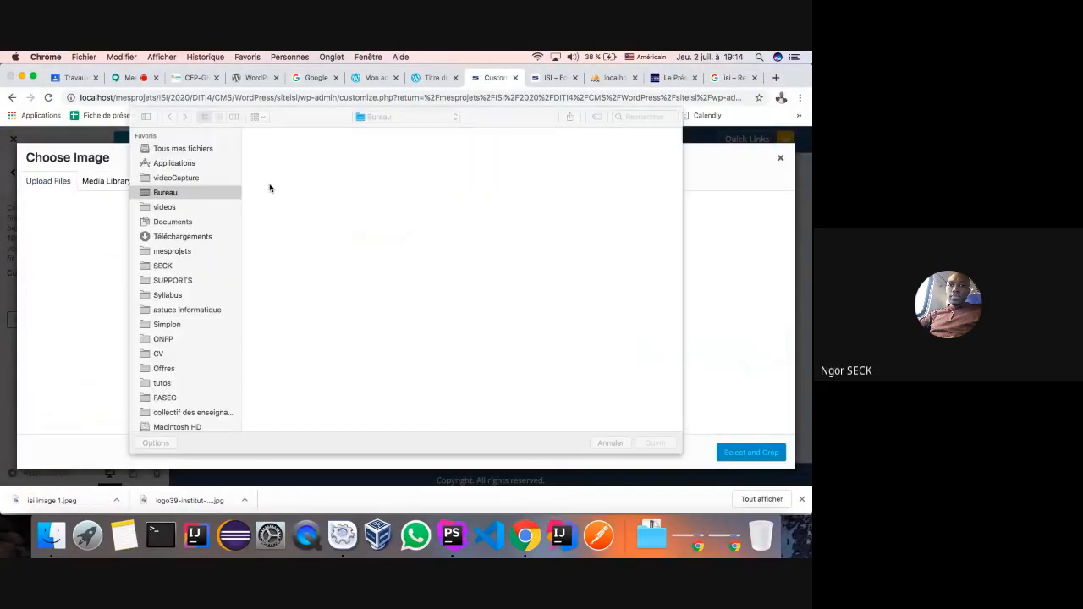
{"action": "left_click", "coordinate": [425, 284]}
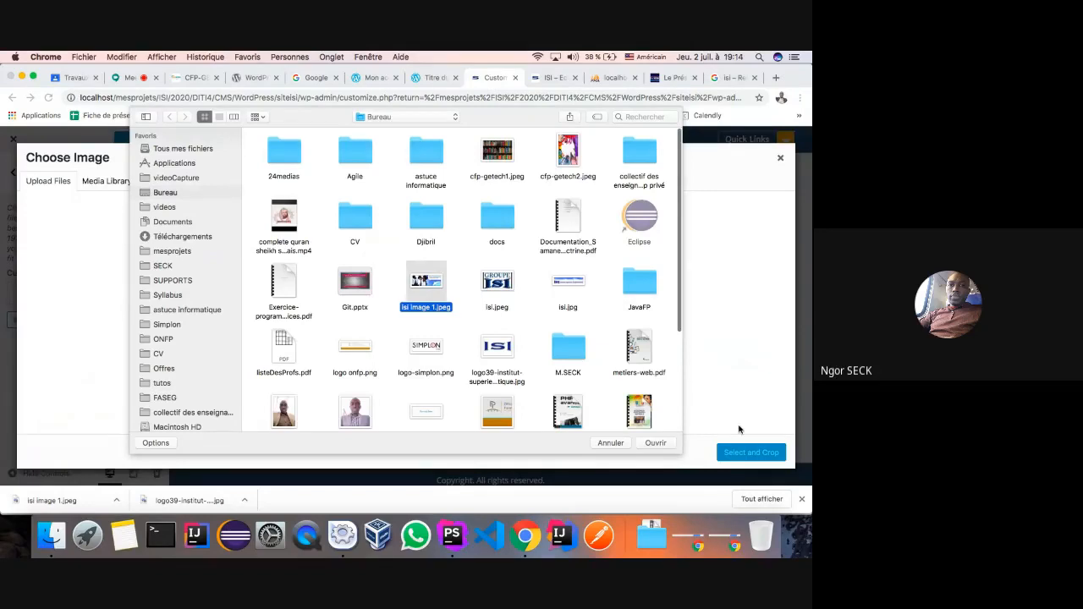
{"action": "left_click", "coordinate": [657, 443]}
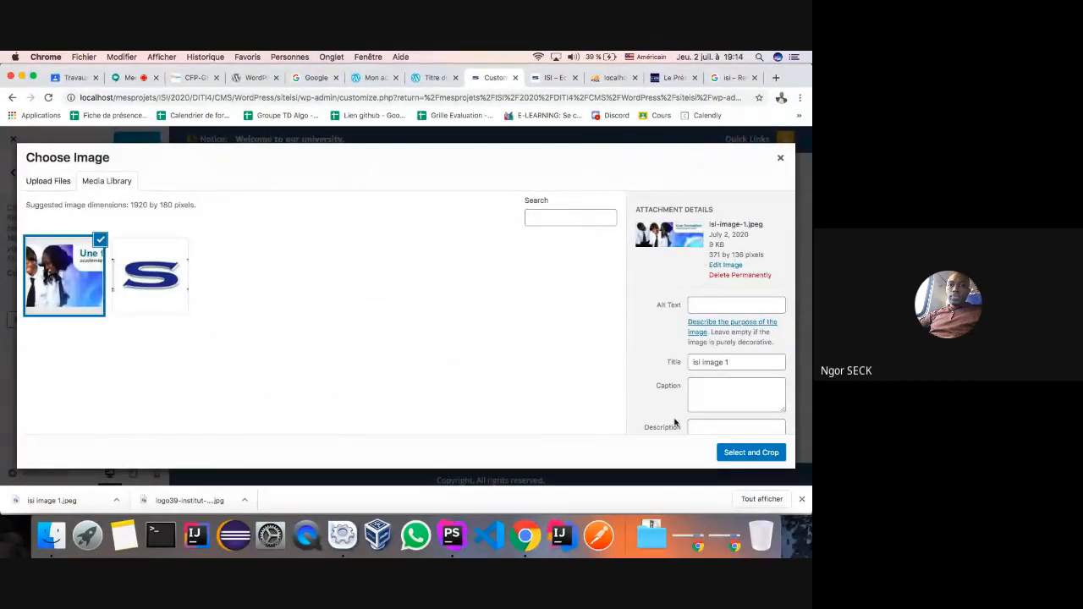
{"action": "left_click", "coordinate": [751, 453]}
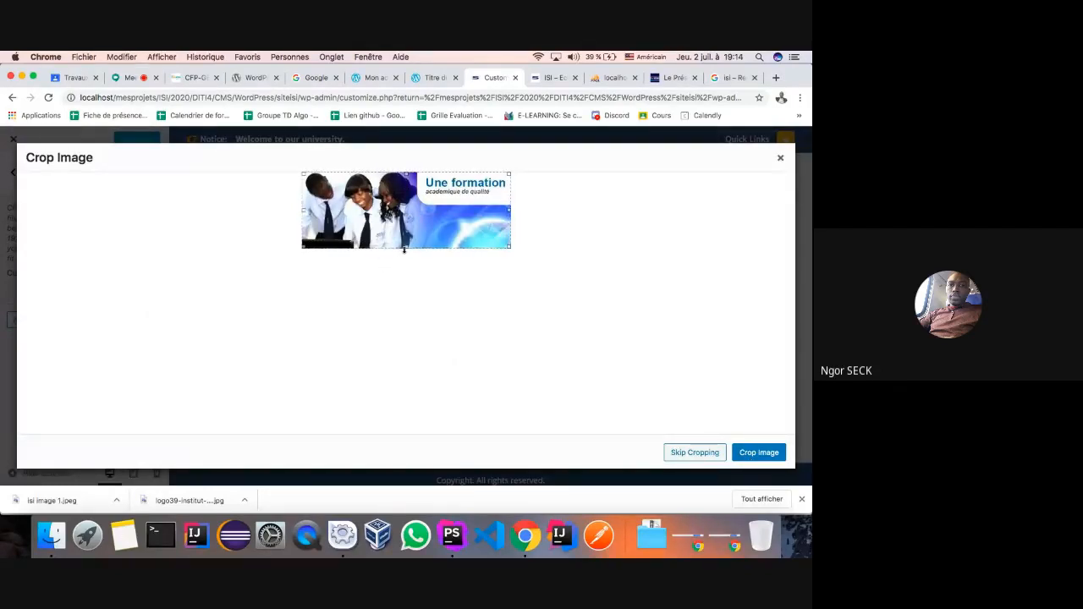
{"action": "left_click", "coordinate": [756, 453]}
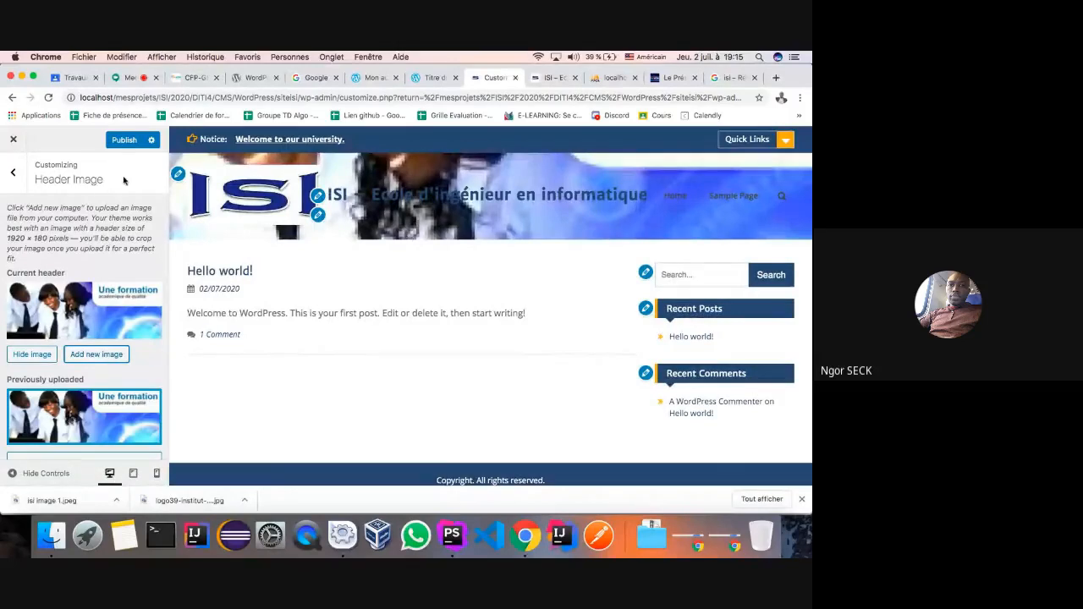
{"action": "left_click", "coordinate": [118, 140]}
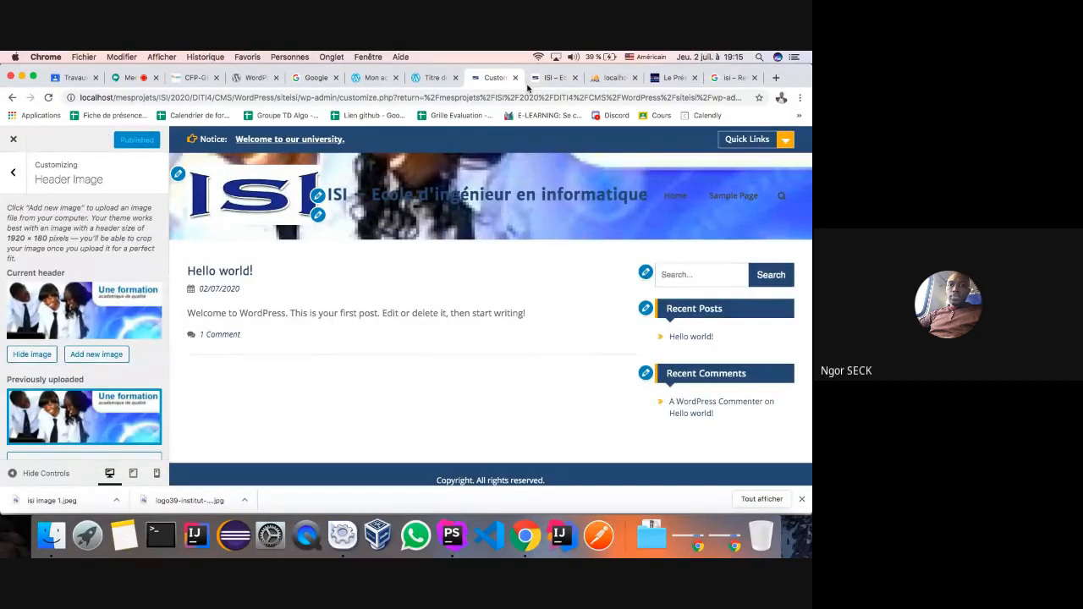
- Reload the live site to view the banner header, then open Site Identity in the customizer
{"action": "left_click", "coordinate": [546, 78]}
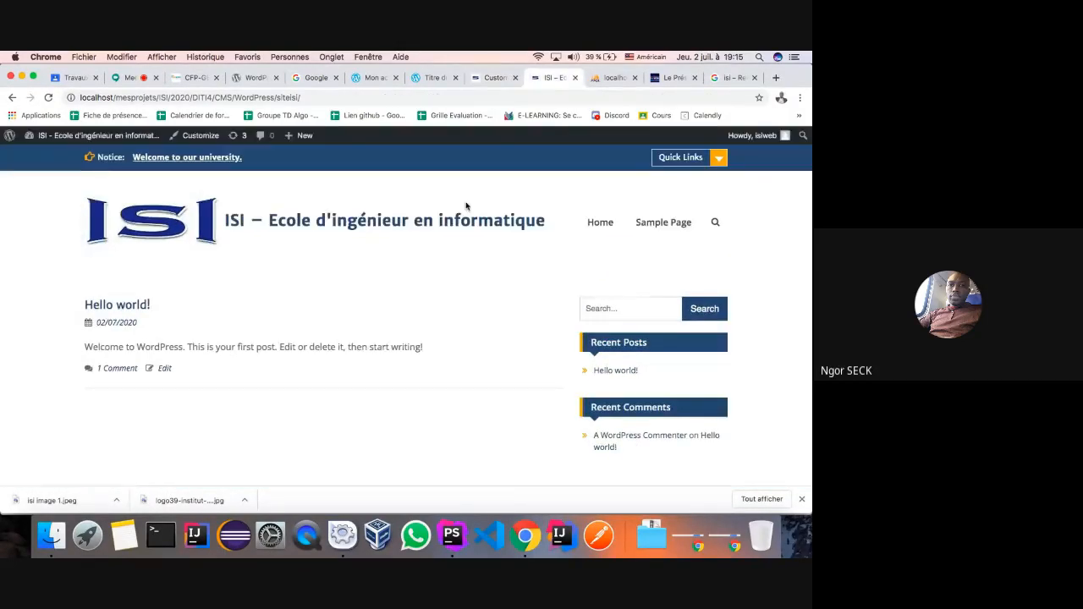
{"action": "left_click", "coordinate": [49, 98]}
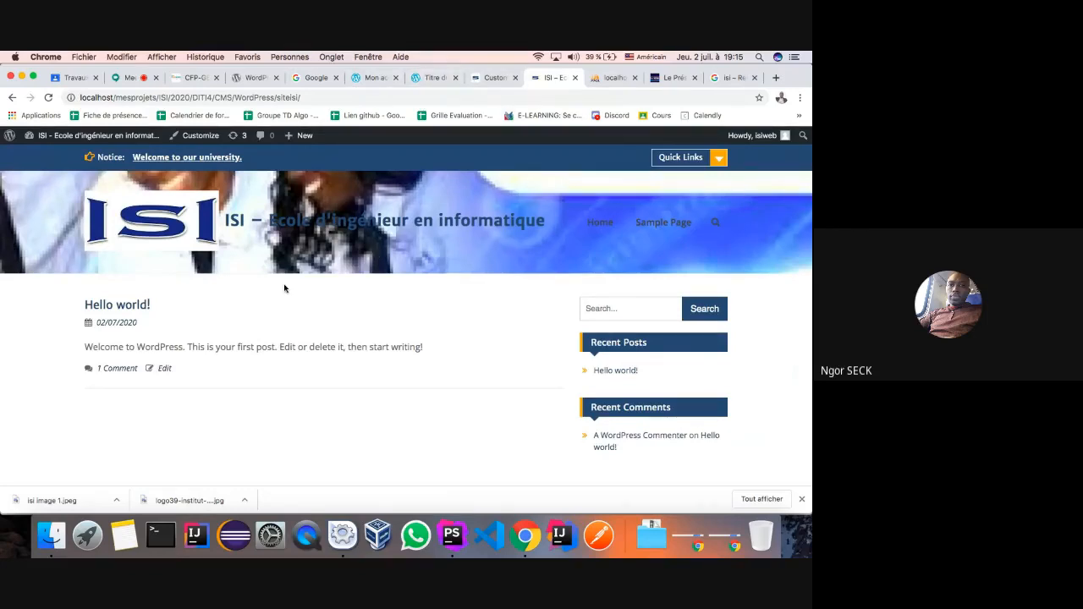
{"action": "scroll", "coordinate": [284, 286], "scroll_direction": "down", "scroll_amount": 2}
{"action": "scroll", "coordinate": [284, 286], "scroll_direction": "up", "scroll_amount": 2}
{"action": "left_click", "coordinate": [479, 81]}
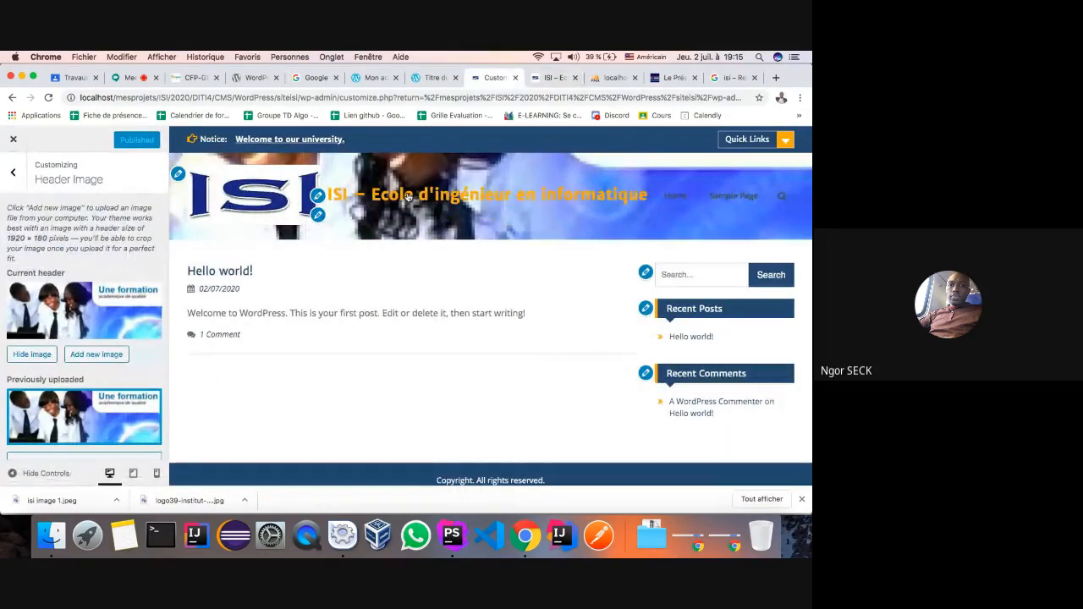
{"action": "left_click", "coordinate": [319, 197]}
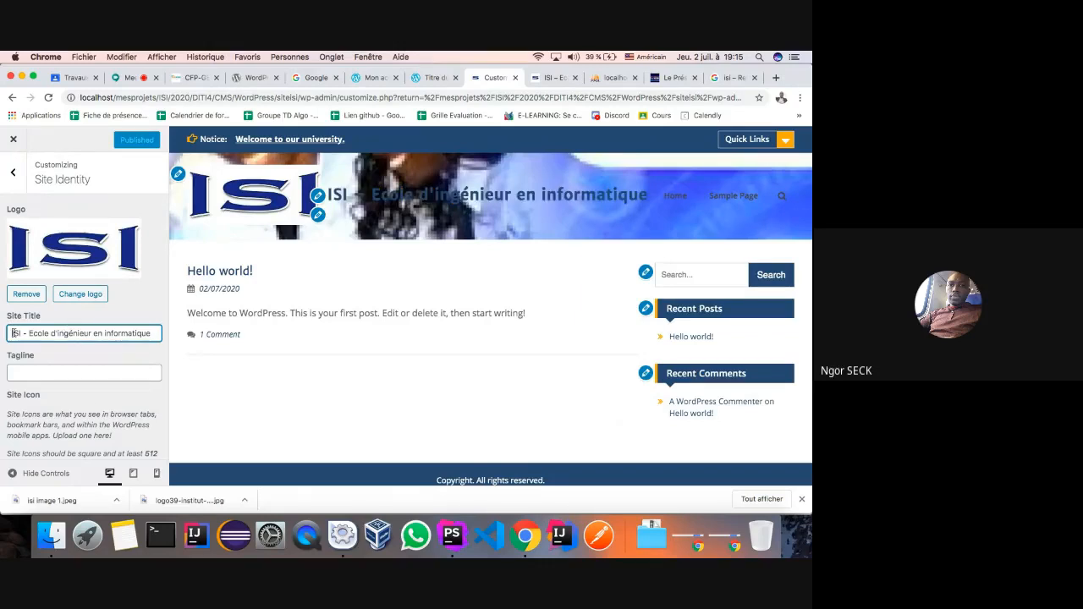
- Delete the Site Title text and publish the empty title
{"action": "scroll", "coordinate": [111, 378], "scroll_direction": "down", "scroll_amount": 3}
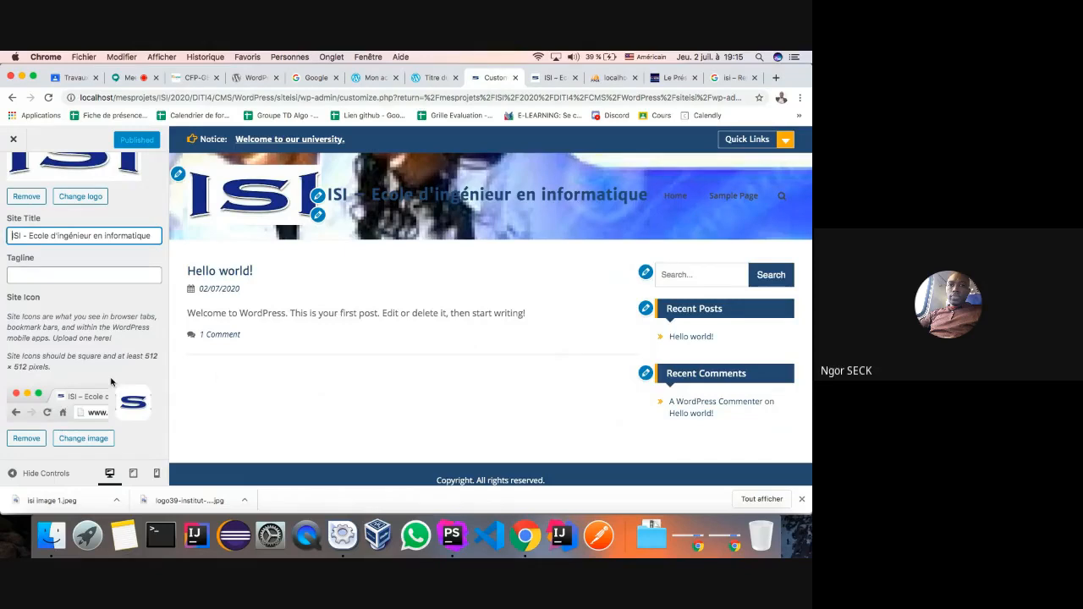
{"action": "scroll", "coordinate": [44, 262], "scroll_direction": "up", "scroll_amount": 3}
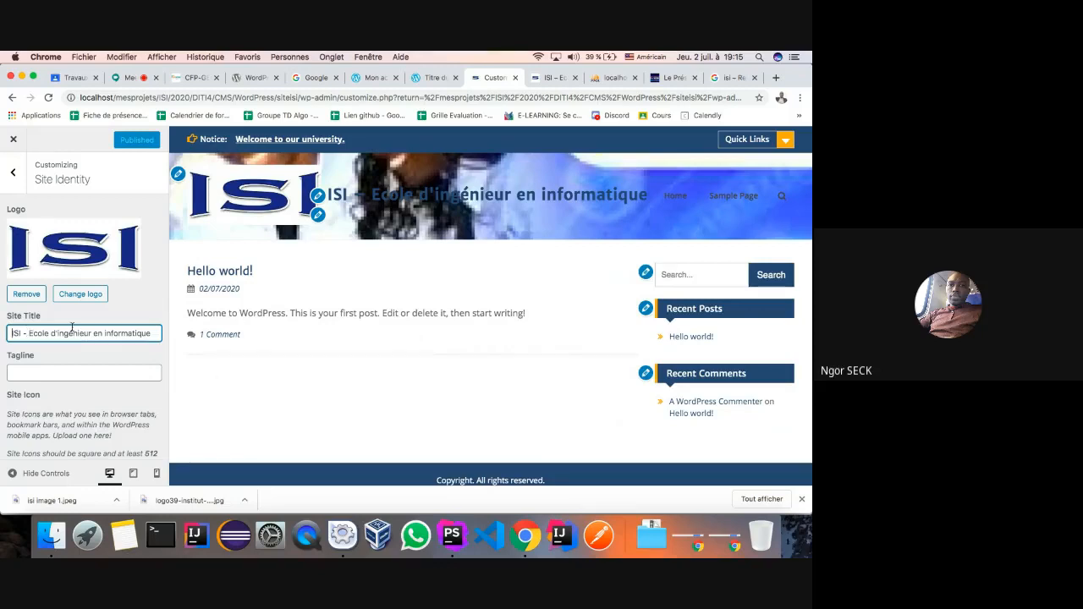
{"action": "left_click_drag", "start_coordinate": [11, 333], "coordinate": [157, 332]}
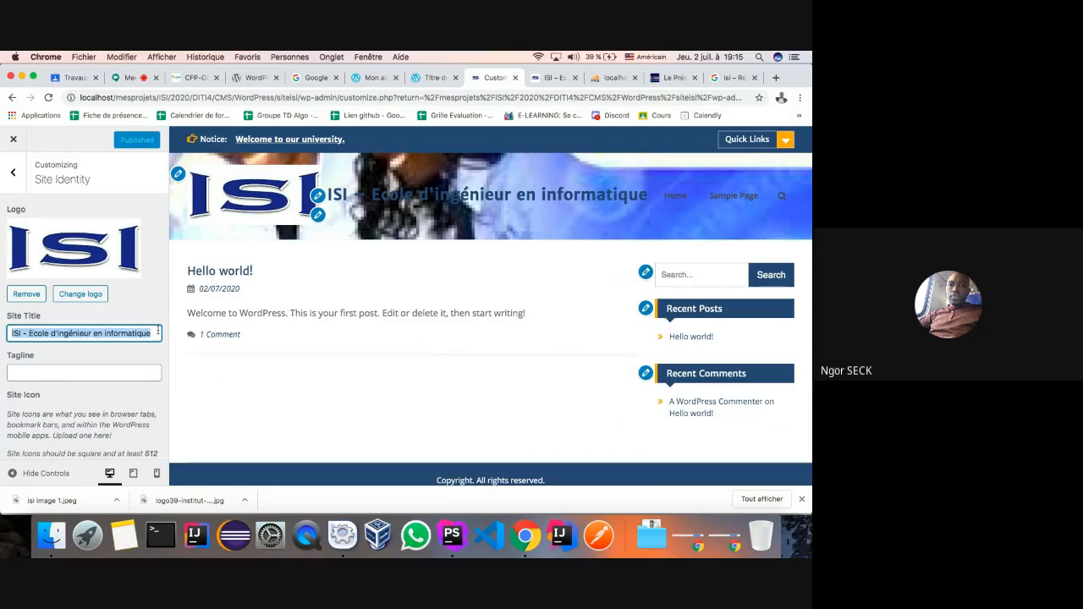
{"action": "key", "text": "BackSpace"}
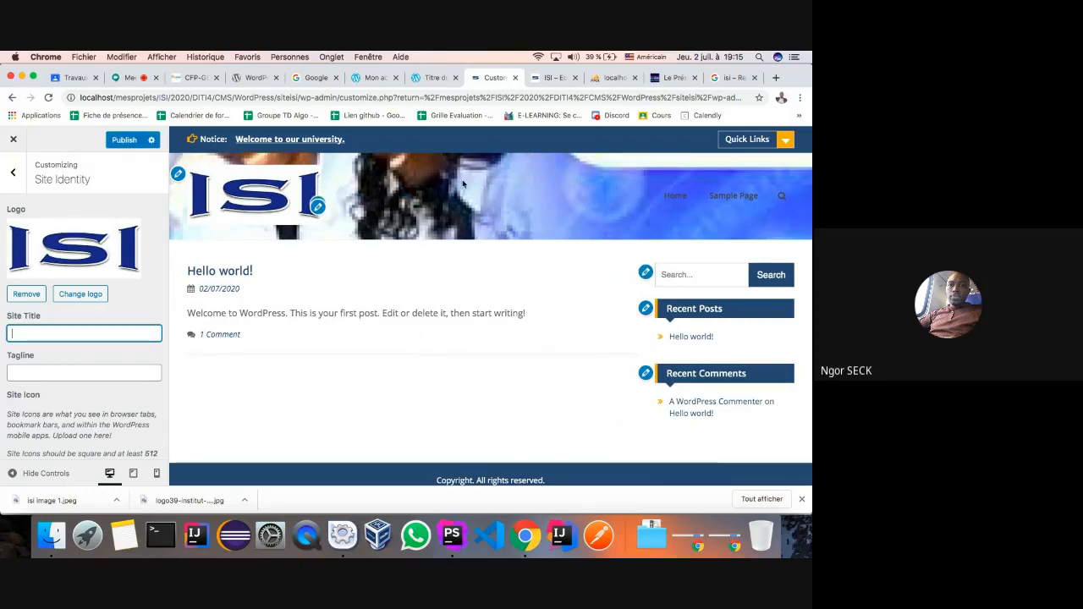
{"action": "key", "text": "Tab"}
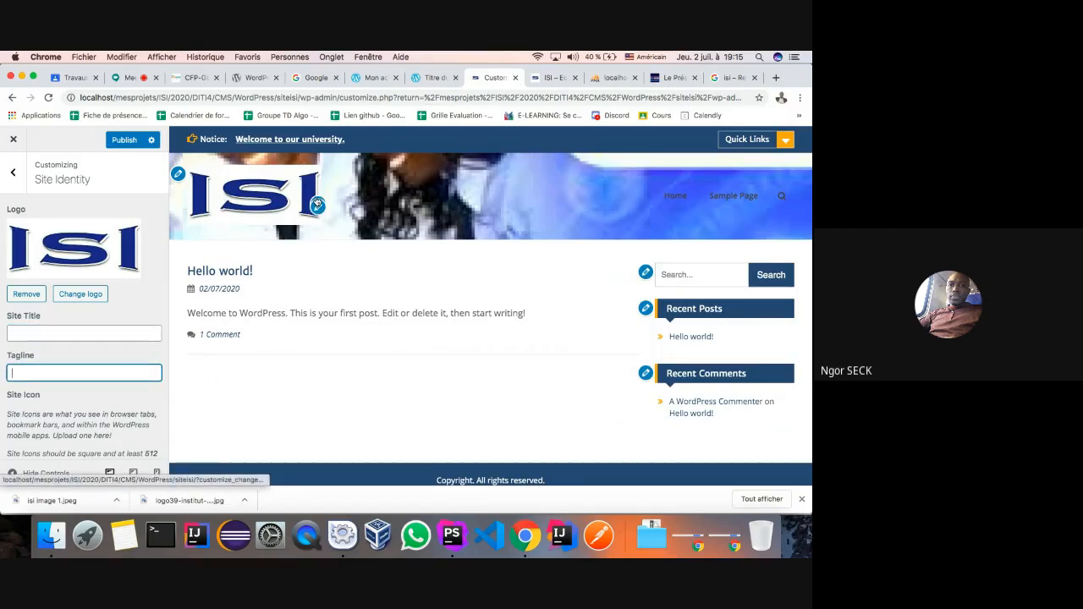
{"action": "left_click", "coordinate": [37, 315]}
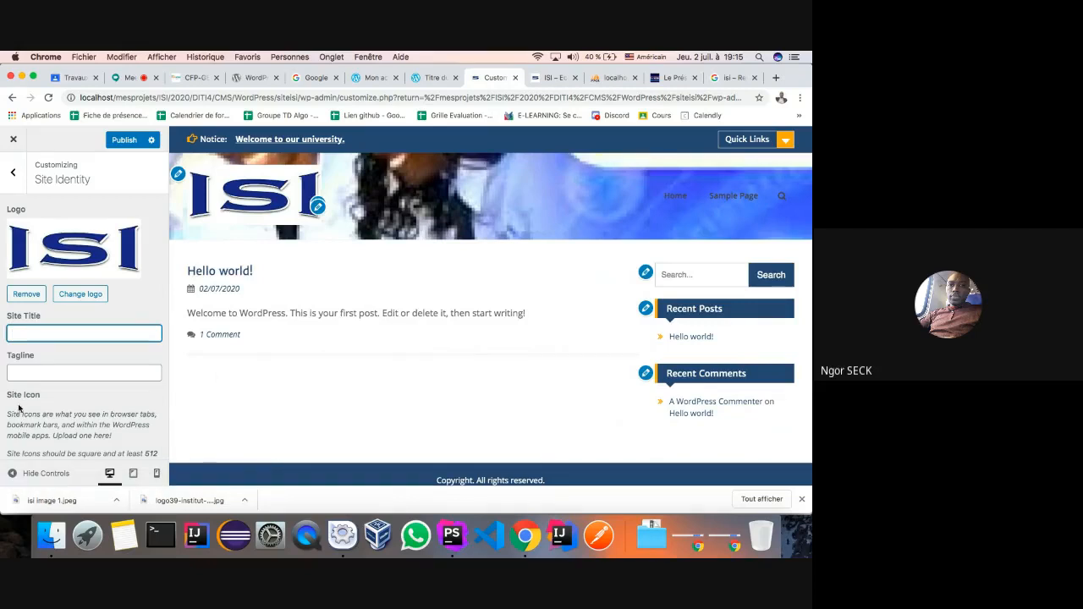
{"action": "left_click", "coordinate": [118, 139]}
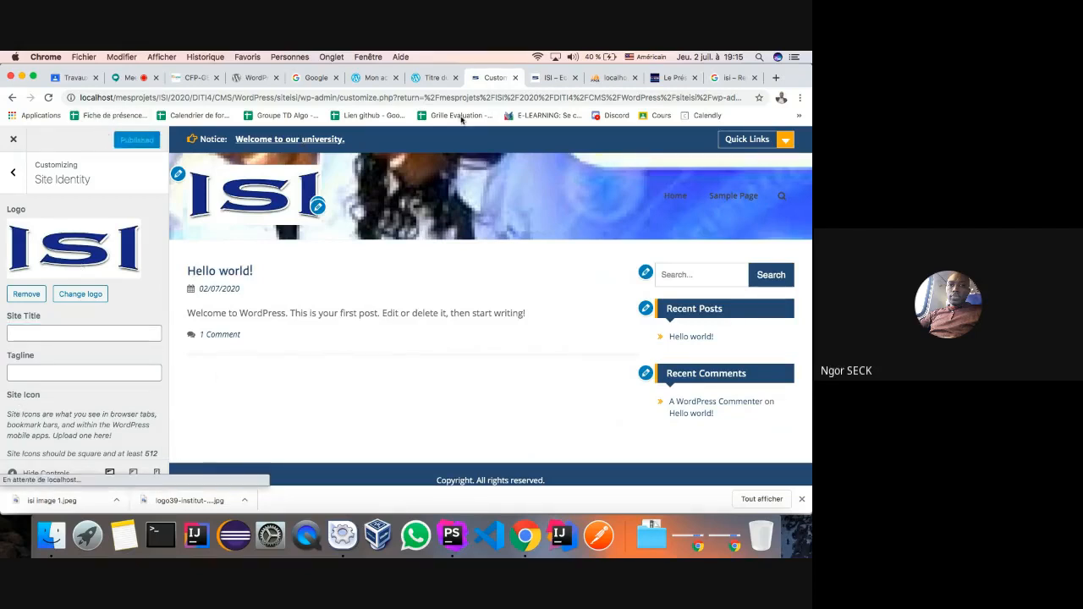
- Reload the live site to confirm only the ISI logo shows, then return to the customizer's main list
{"action": "left_click", "coordinate": [545, 78]}
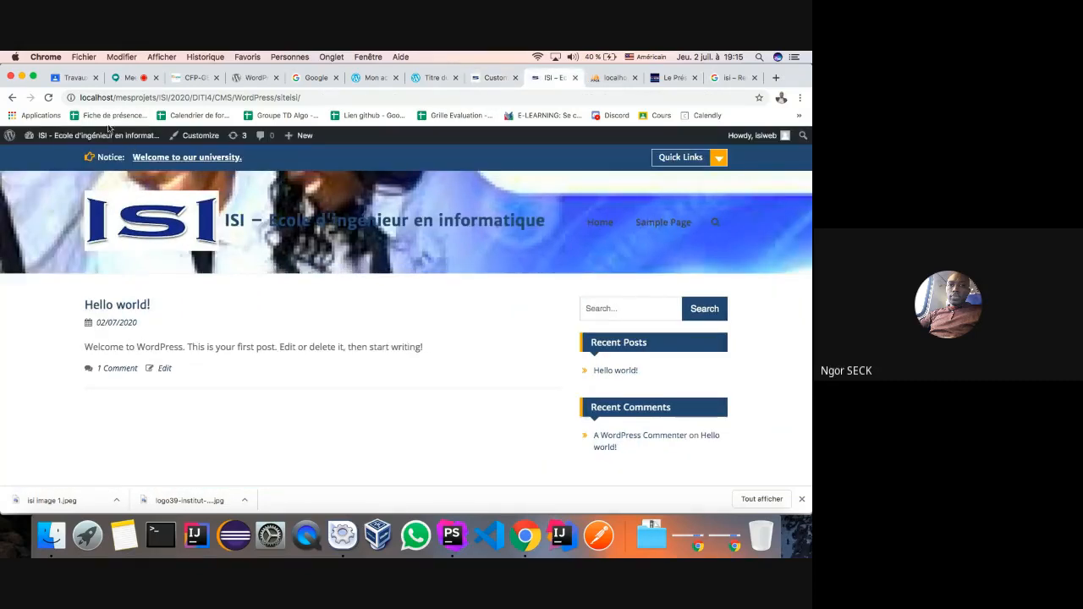
{"action": "left_click", "coordinate": [48, 98]}
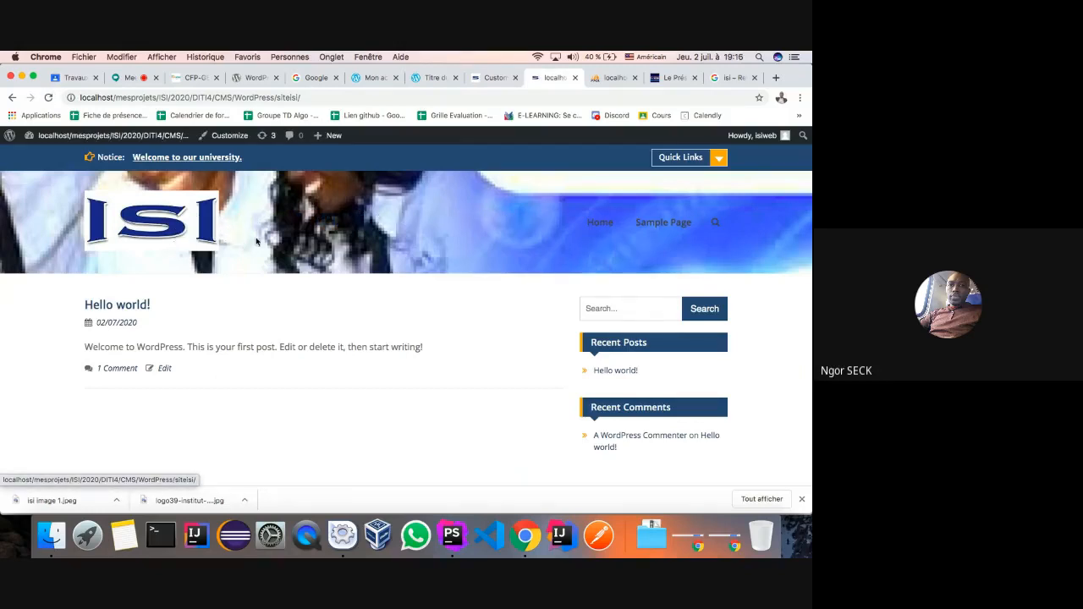
{"action": "left_click", "coordinate": [487, 78]}
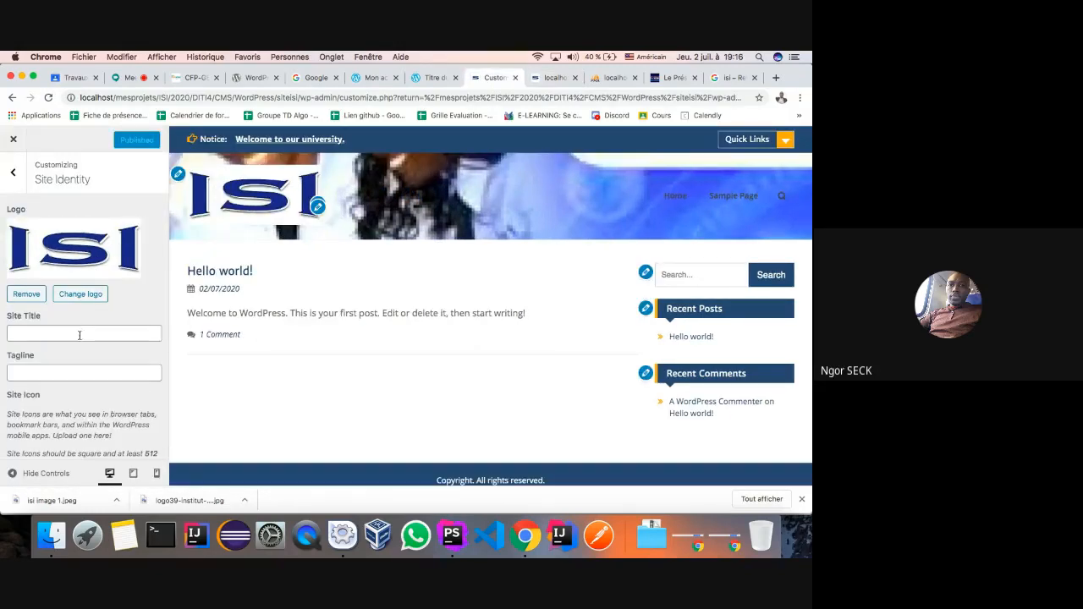
{"action": "left_click", "coordinate": [52, 333]}
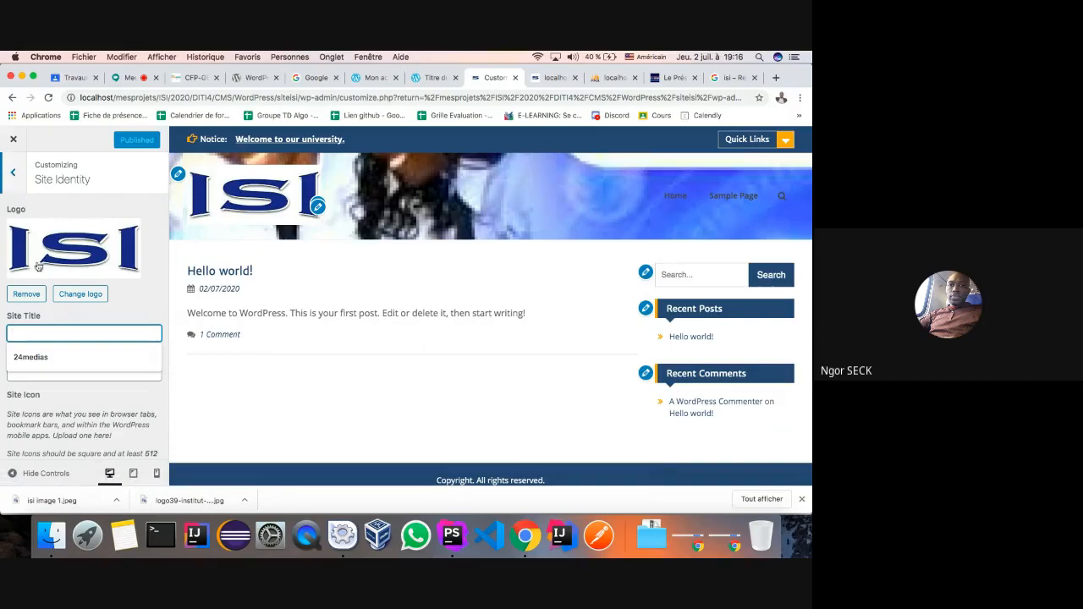
{"action": "left_click", "coordinate": [16, 173]}
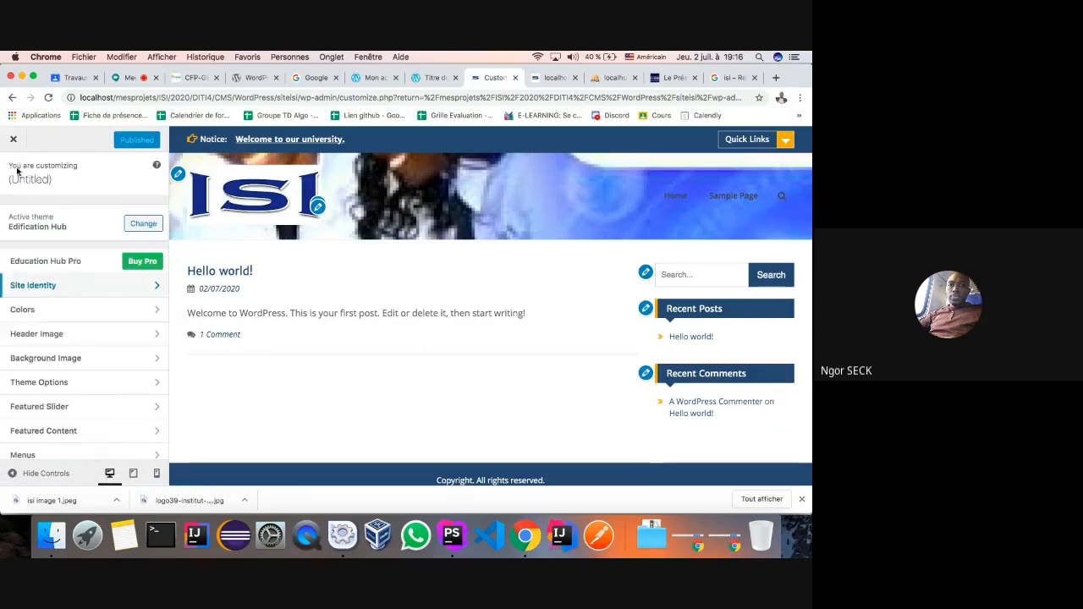
- Hide the current header image and publish the change
{"action": "left_click", "coordinate": [159, 339]}
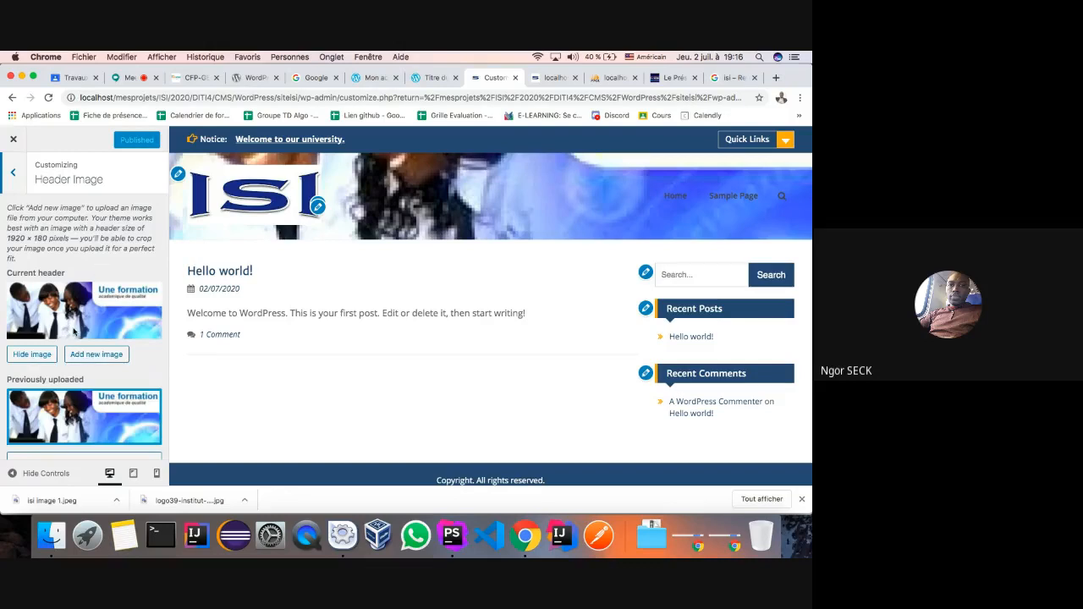
{"action": "scroll", "coordinate": [102, 394], "scroll_direction": "down", "scroll_amount": 2}
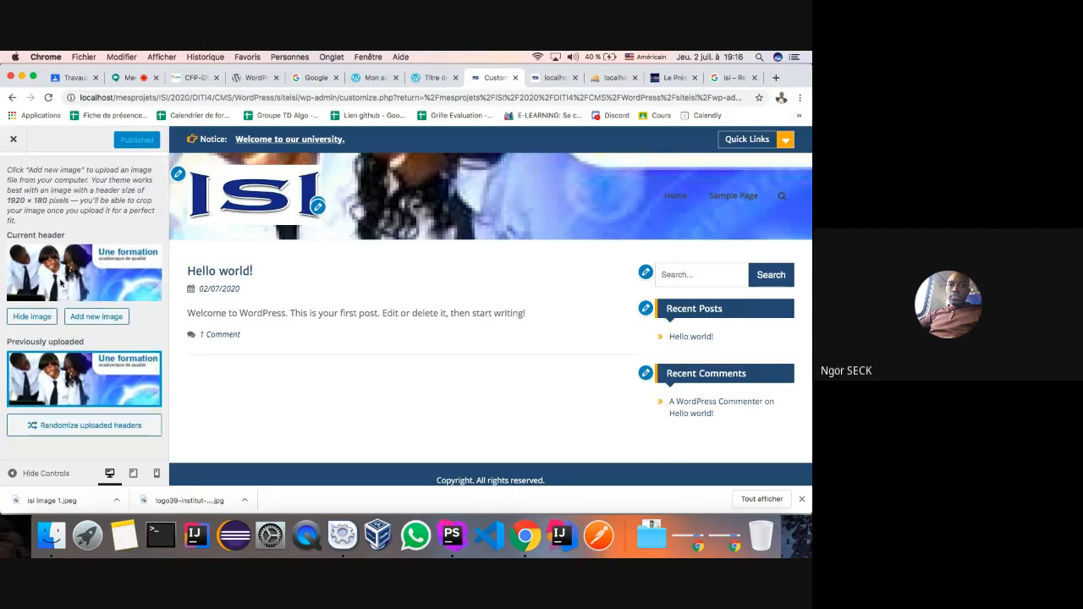
{"action": "left_click", "coordinate": [27, 318]}
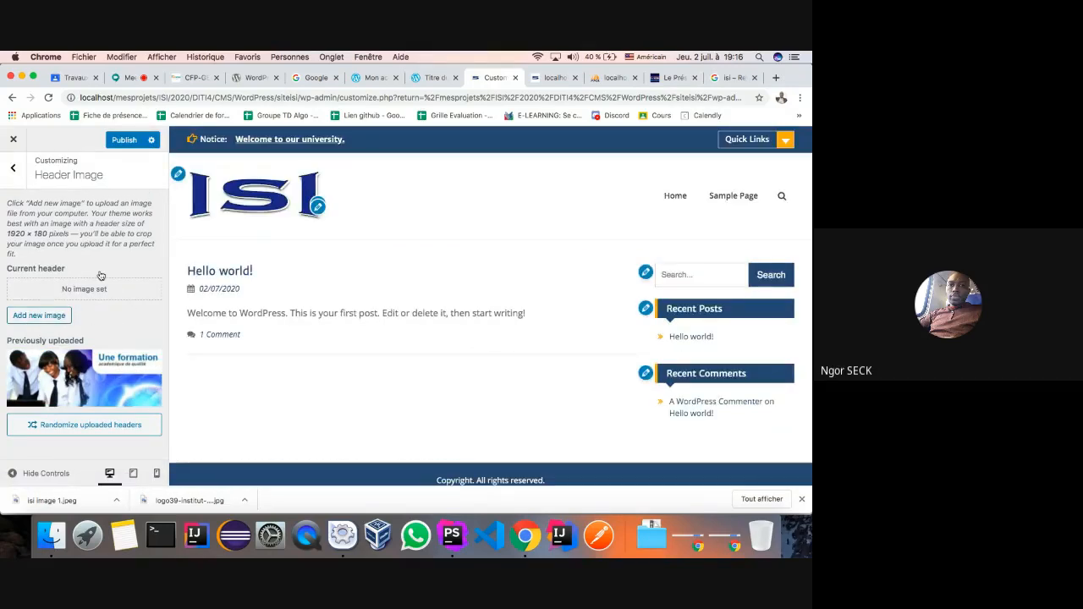
{"action": "left_click", "coordinate": [129, 143]}
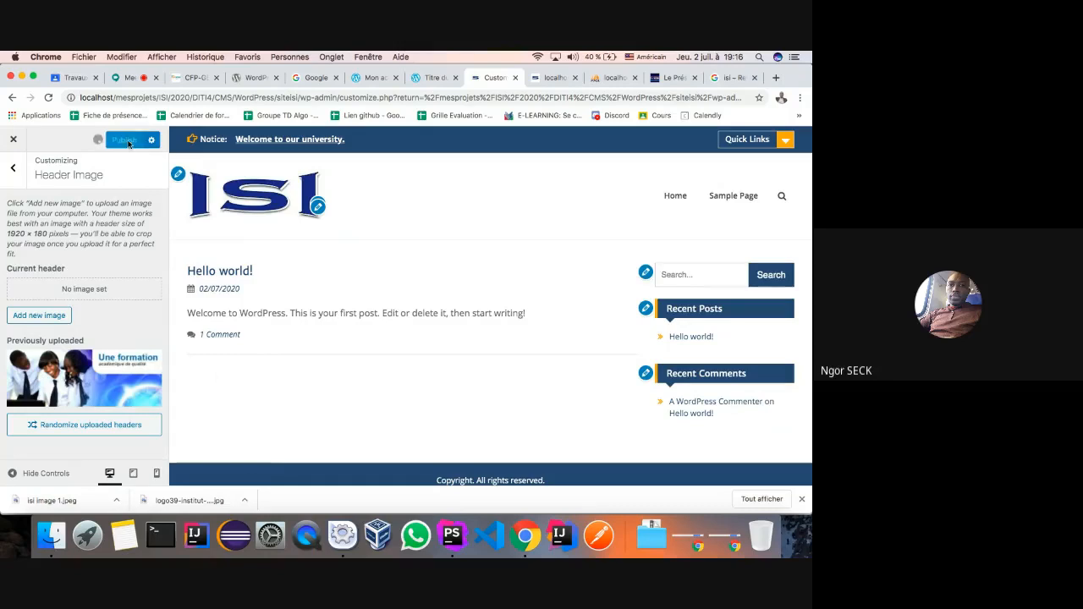
- Check the live site, then delete the previously uploaded header image thumbnail
{"action": "left_click", "coordinate": [546, 80]}
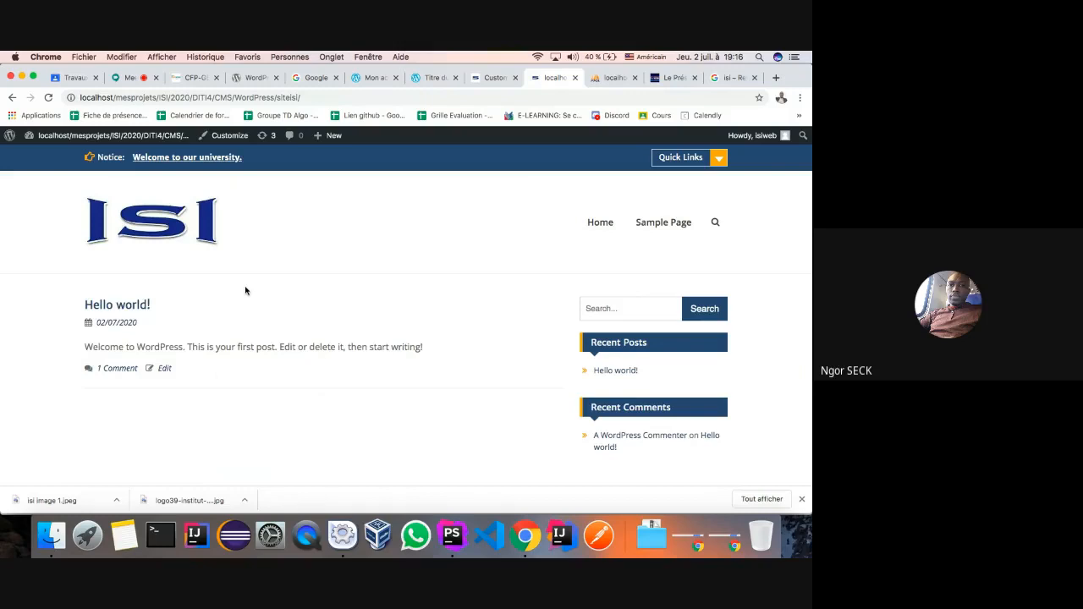
{"action": "left_click", "coordinate": [494, 78]}
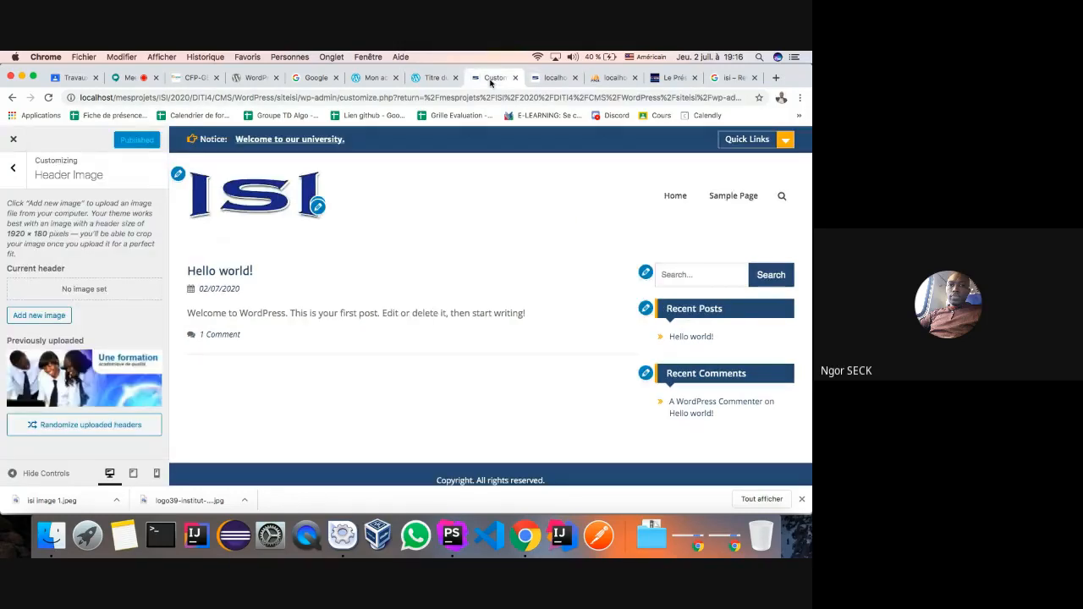
{"action": "left_click", "coordinate": [146, 364]}
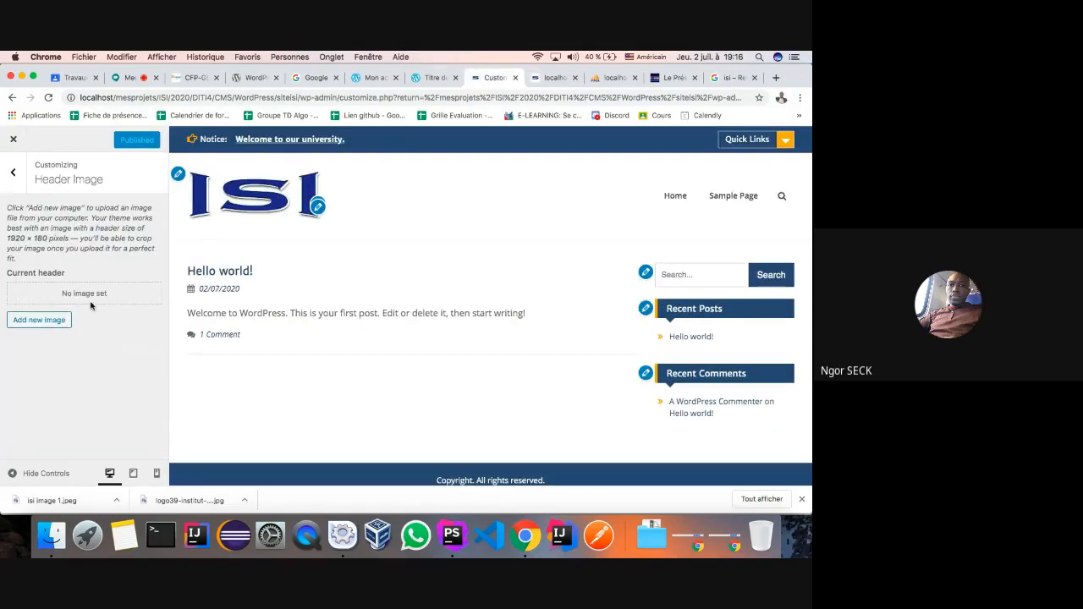
{"action": "left_click", "coordinate": [16, 174]}
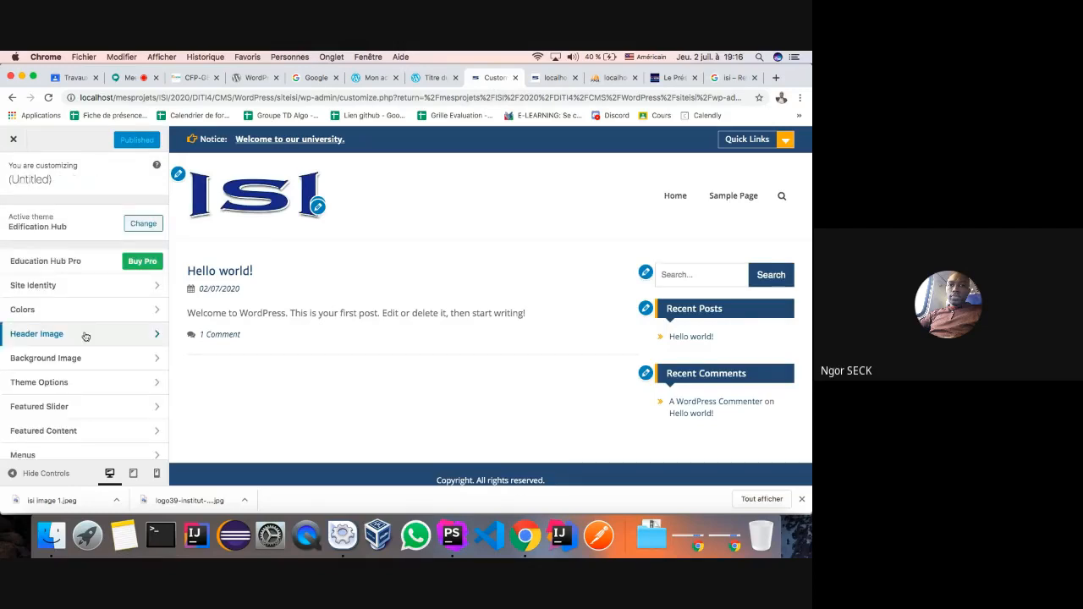
- Set isi image 1 as the site background image, then open Theme Options > Header Options
{"action": "left_click", "coordinate": [159, 360]}
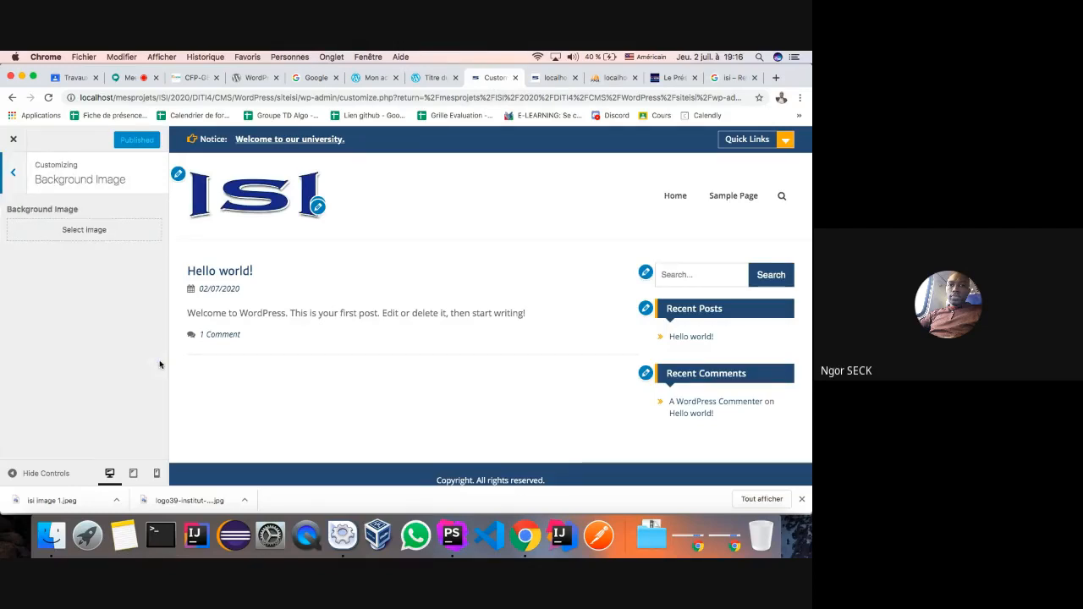
{"action": "left_click", "coordinate": [85, 233]}
{"action": "left_click", "coordinate": [85, 237]}
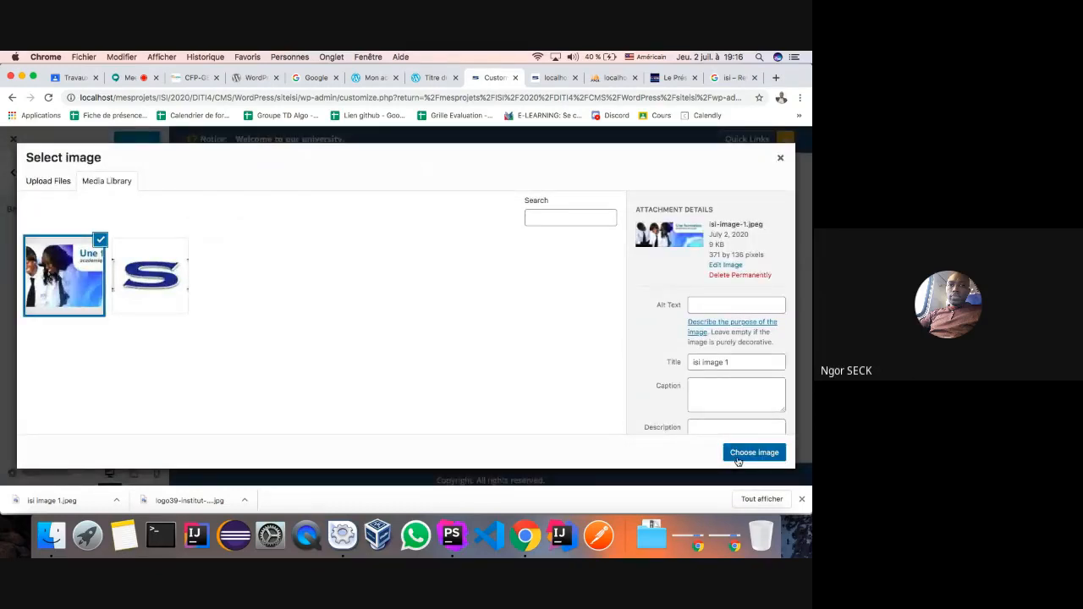
{"action": "left_click", "coordinate": [753, 453]}
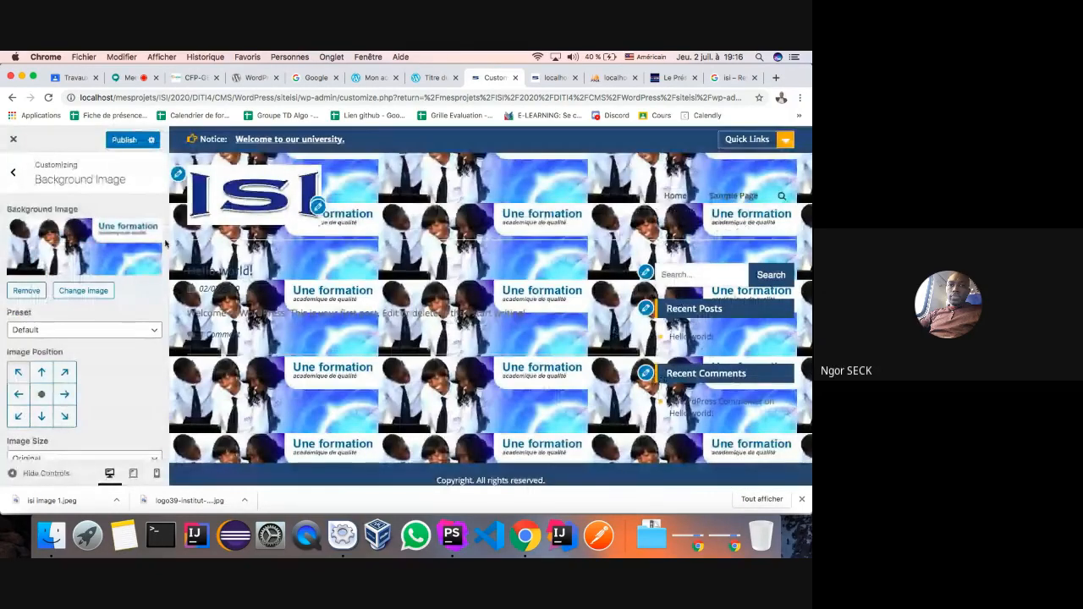
{"action": "left_click", "coordinate": [19, 176]}
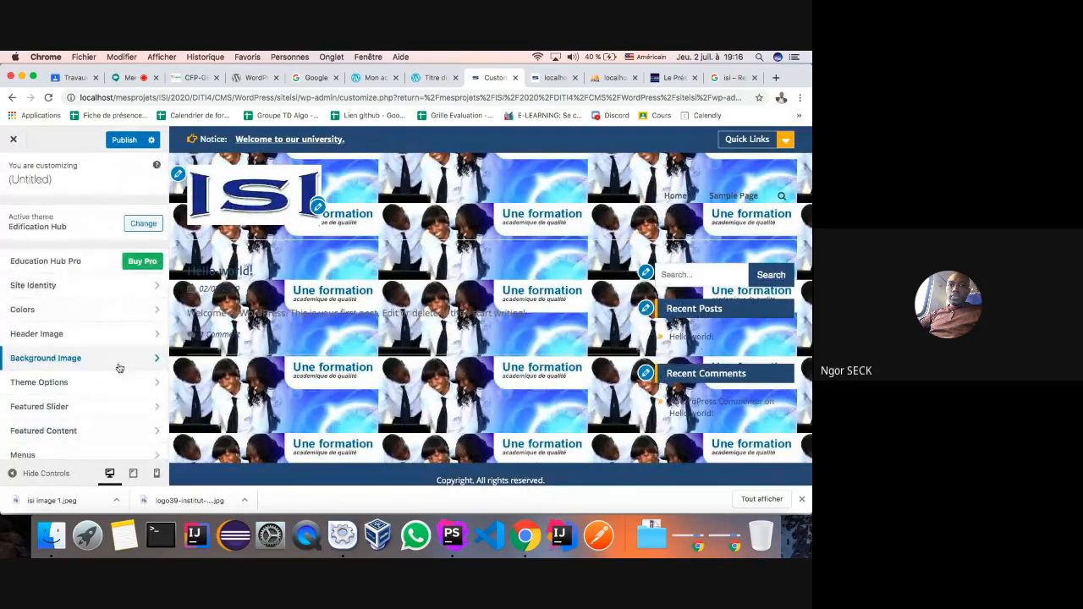
{"action": "left_click", "coordinate": [162, 384]}
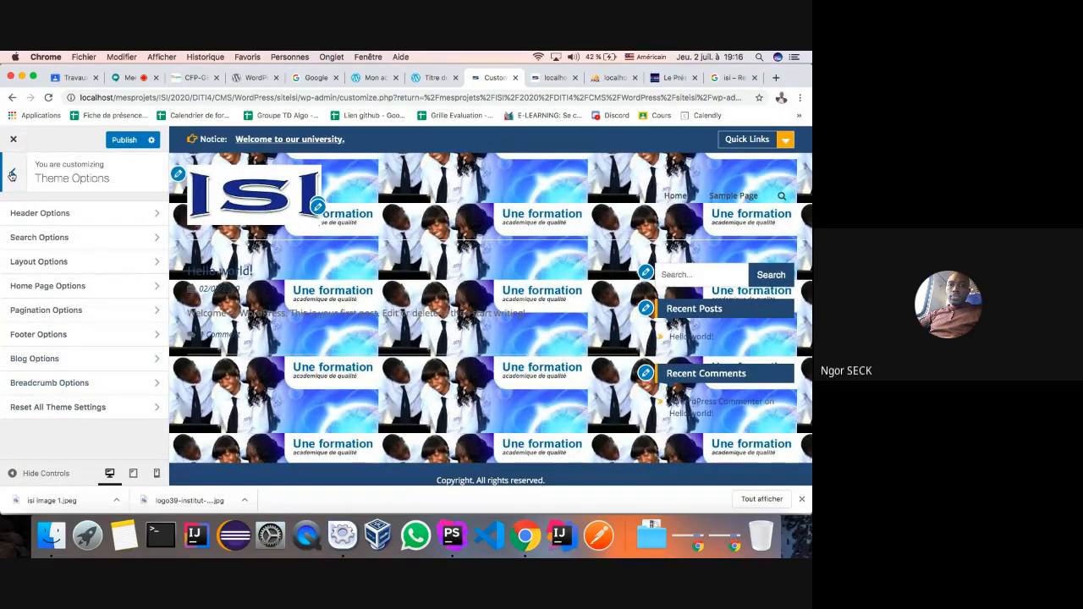
{"action": "left_click", "coordinate": [154, 220]}
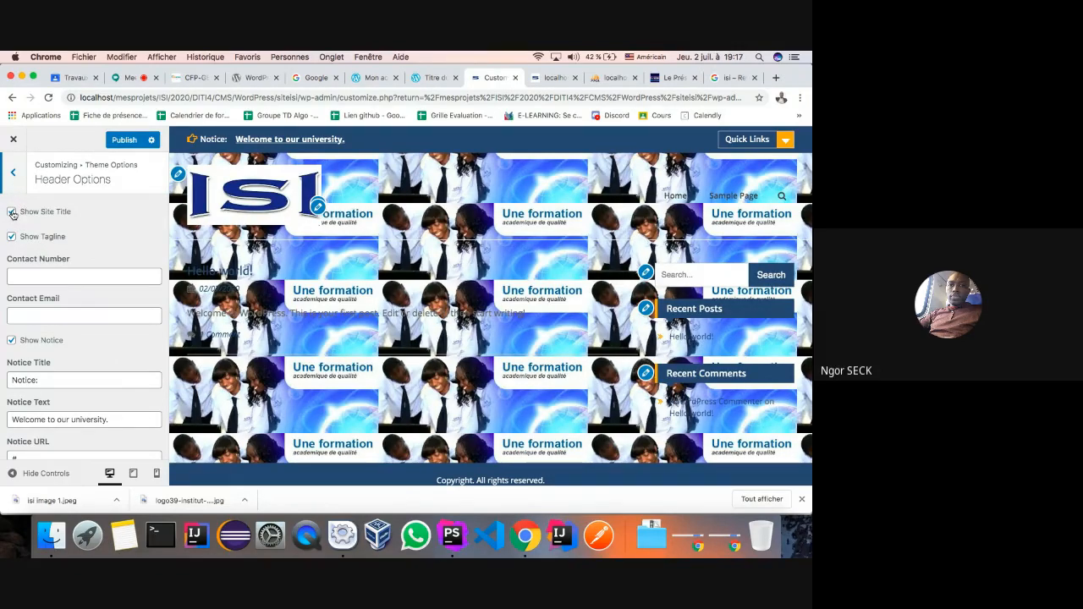
- Return to Site Identity and begin typing 'ISI' into the Site Title field
{"action": "left_click", "coordinate": [13, 174]}
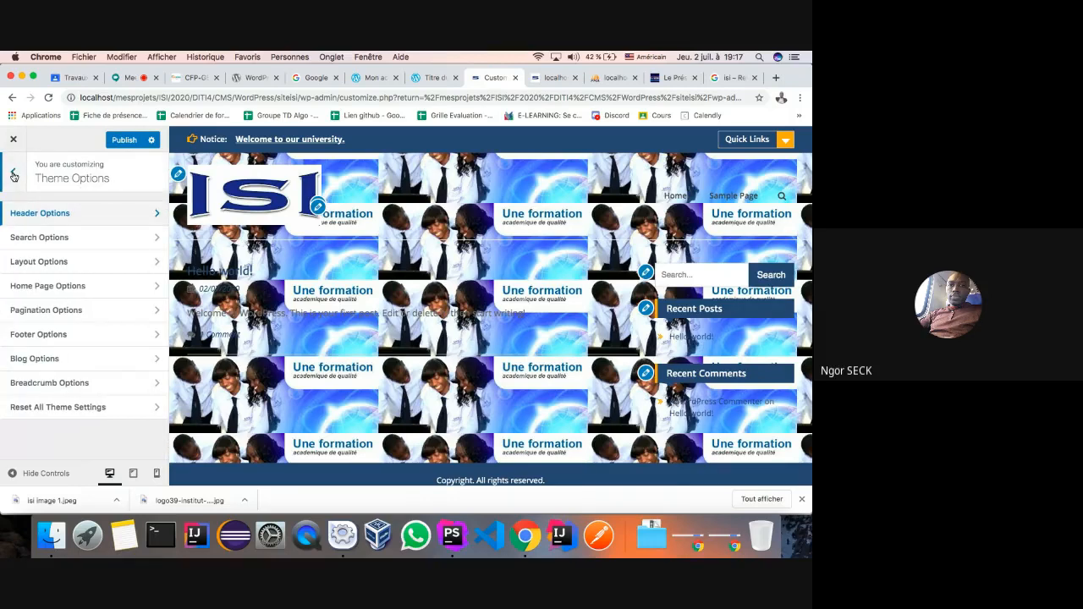
{"action": "left_click", "coordinate": [13, 176]}
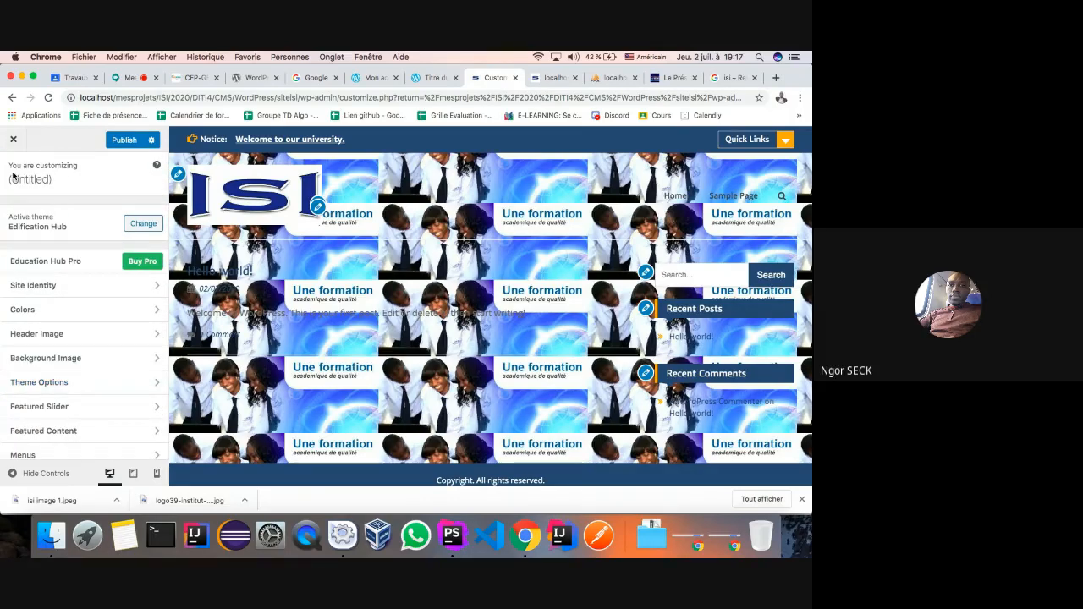
{"action": "left_click", "coordinate": [159, 291]}
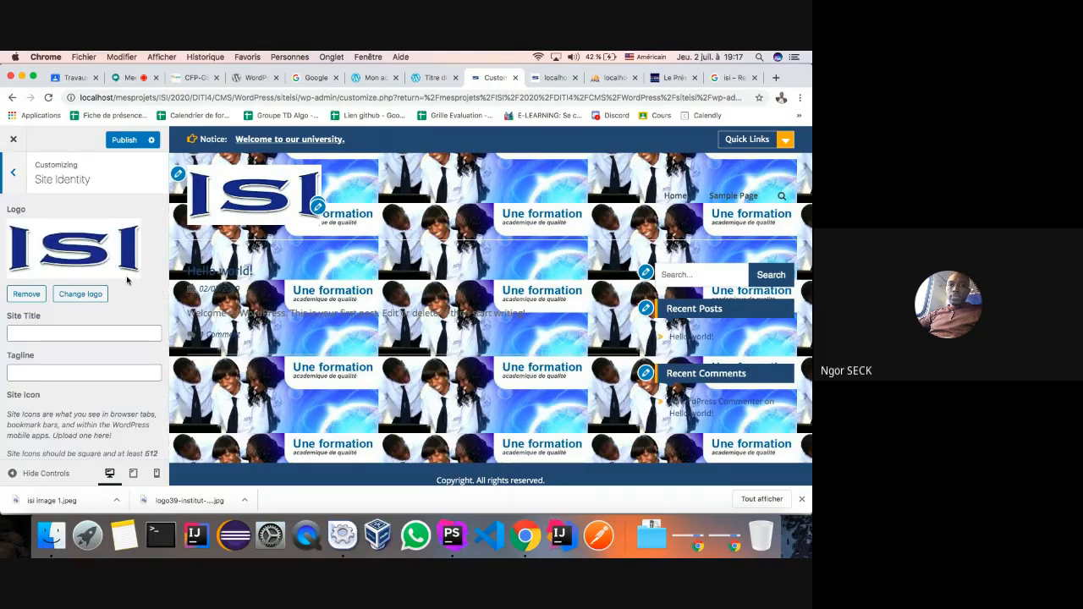
{"action": "left_click", "coordinate": [63, 333]}
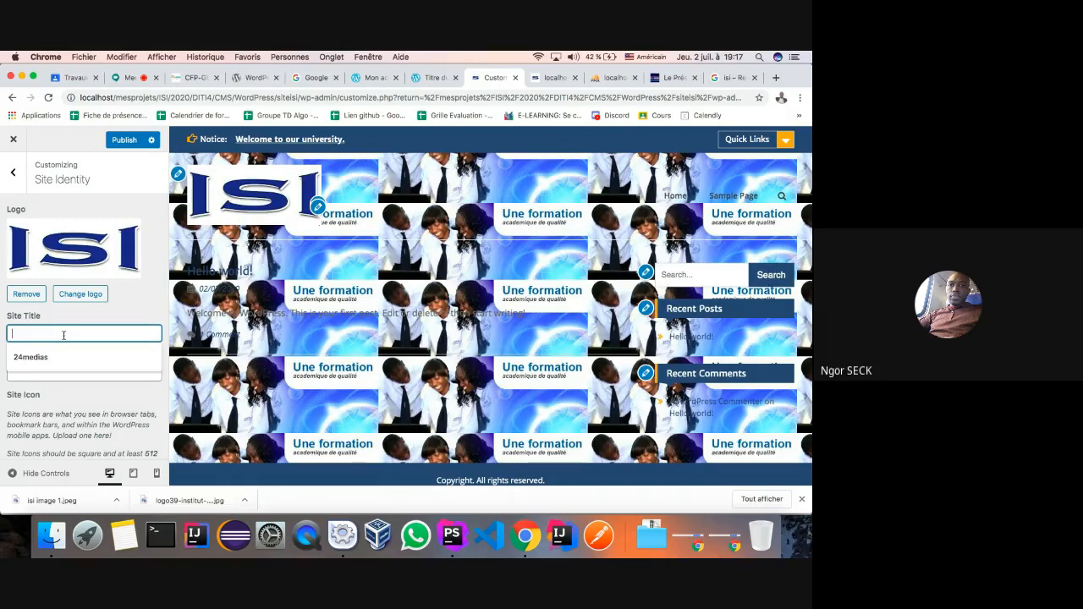
{"action": "type", "text": "ISI "}
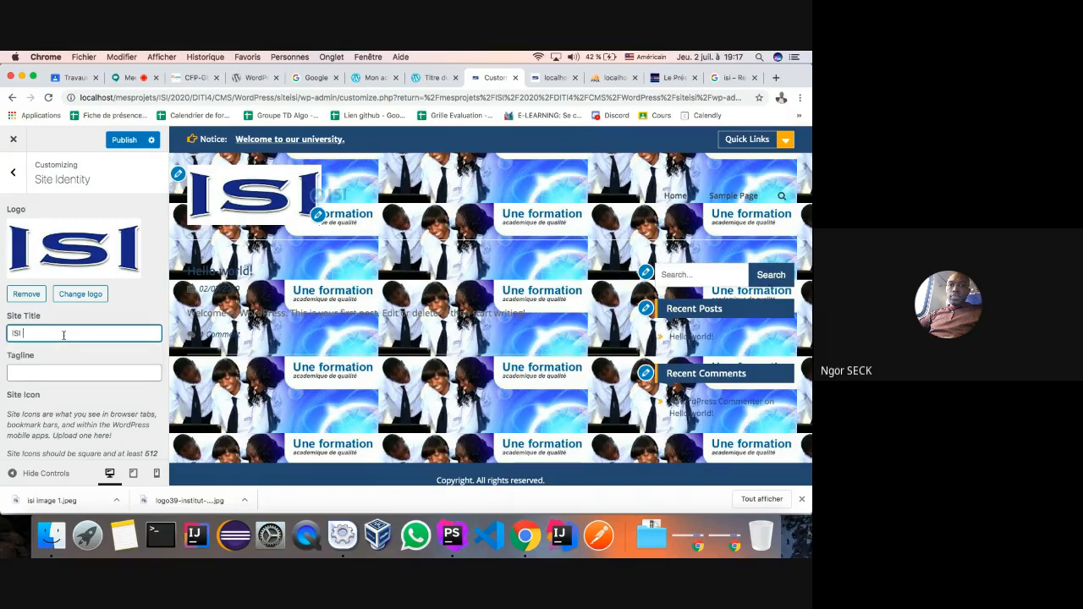
{"action": "type", "text": "e"}
{"action": "key", "text": "BackSpace"}
{"action": "type", "text": "2c"}
{"action": "key", "text": "BackSpace"}
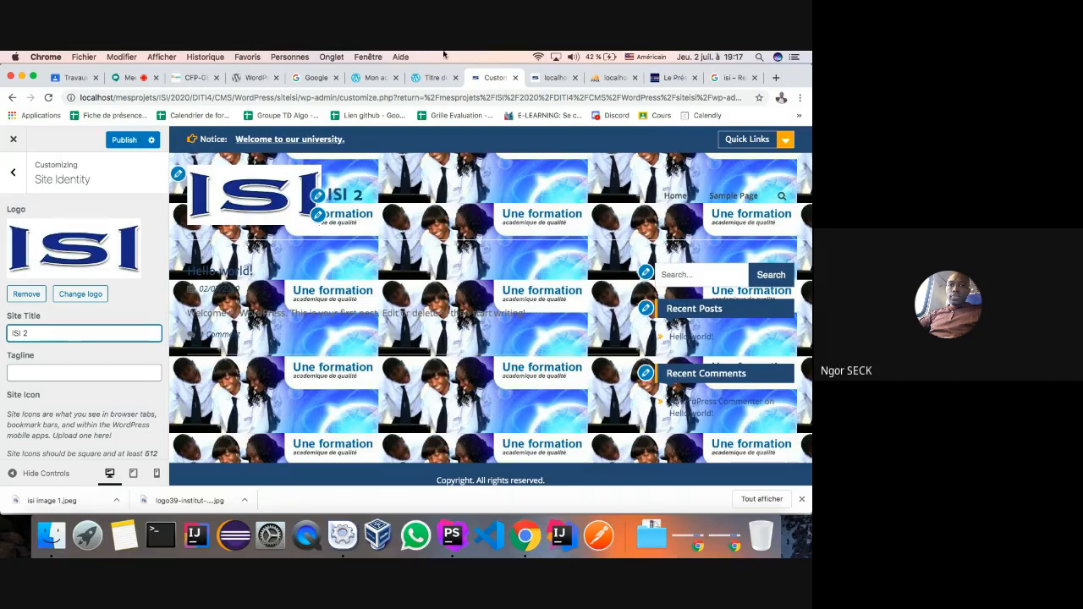
- Switch the keyboard to French and finish the title 'ISI école dingénieur en informatique'
{"action": "left_click", "coordinate": [646, 56]}
{"action": "left_click", "coordinate": [647, 80]}
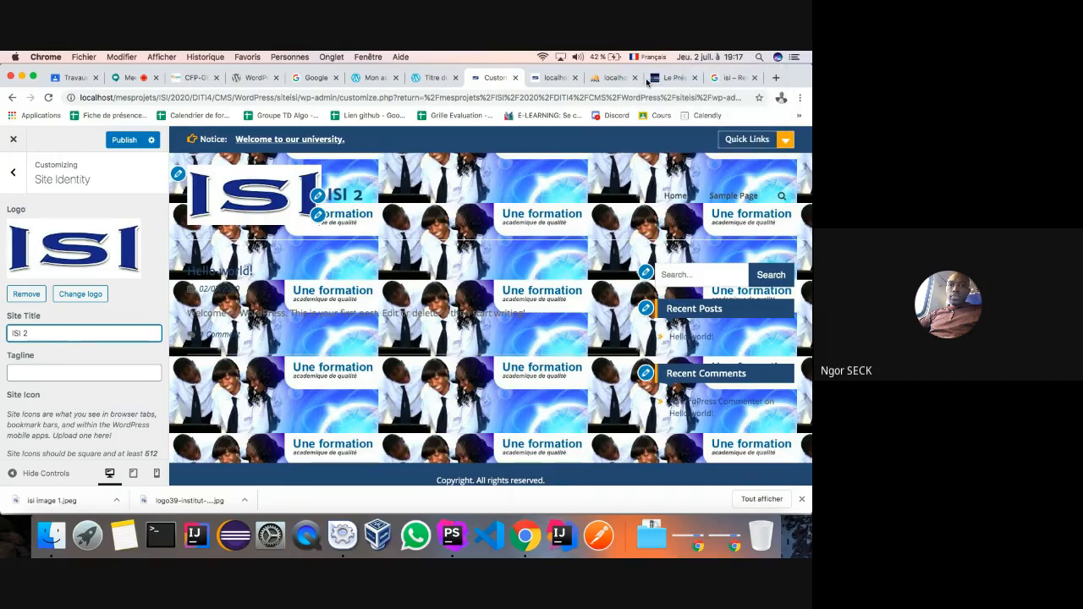
{"action": "key", "text": "BackSpace"}
{"action": "type", "text": "éd"}
{"action": "key", "text": "BackSpace"}
{"action": "type", "text": "cole d"}
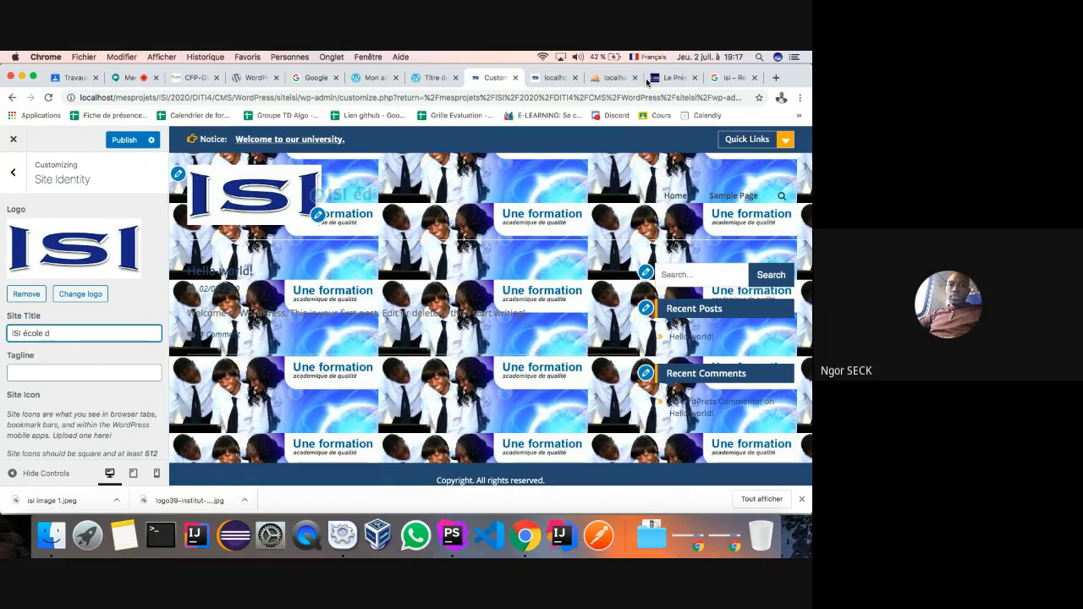
{"action": "type", "text": "i"}
{"action": "type", "text": "ngénieur "}
{"action": "type", "text": "en l"}
{"action": "type", "text": "nfor"}
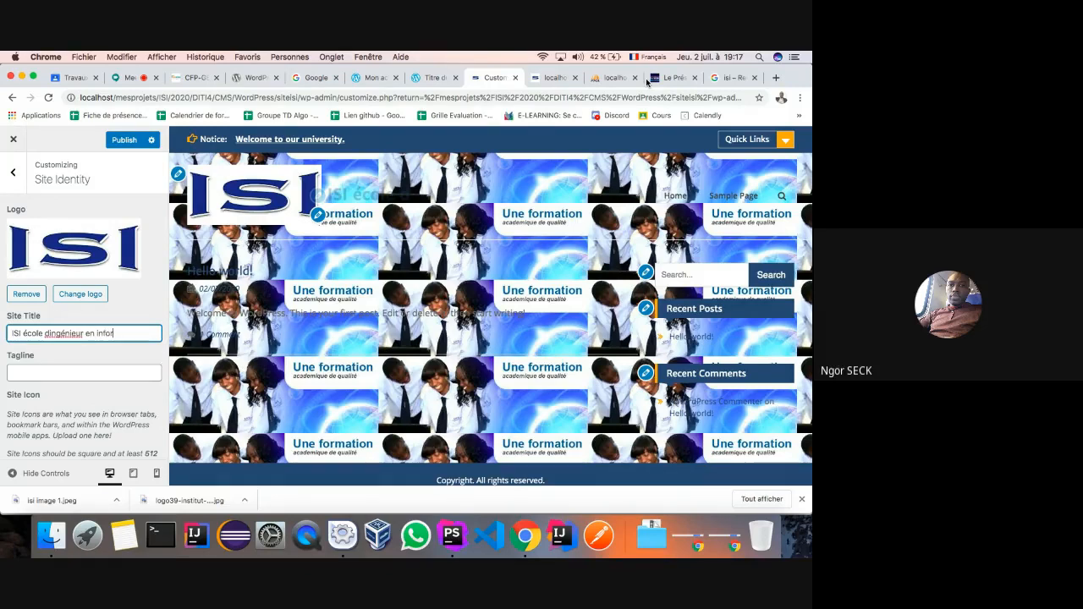
{"action": "key", "text": "BackSpace"}
{"action": "key", "text": "BackSpace"}
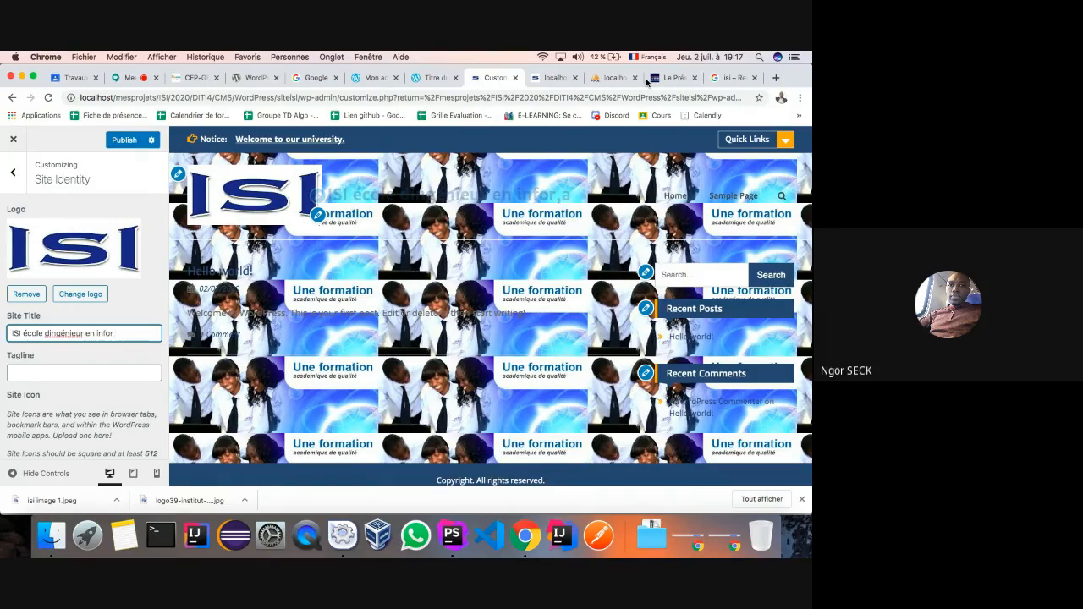
{"action": "type", "text": "matique"}
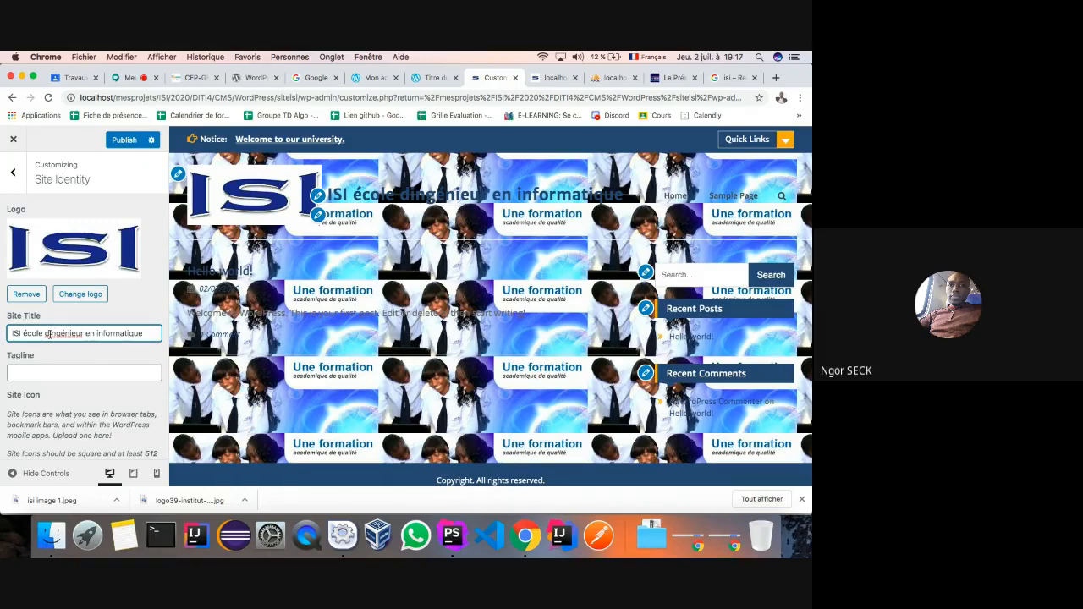
- Toggle the keyboard layout to American and back to French, then select 'dingénieur' in the title
{"action": "left_click", "coordinate": [649, 57]}
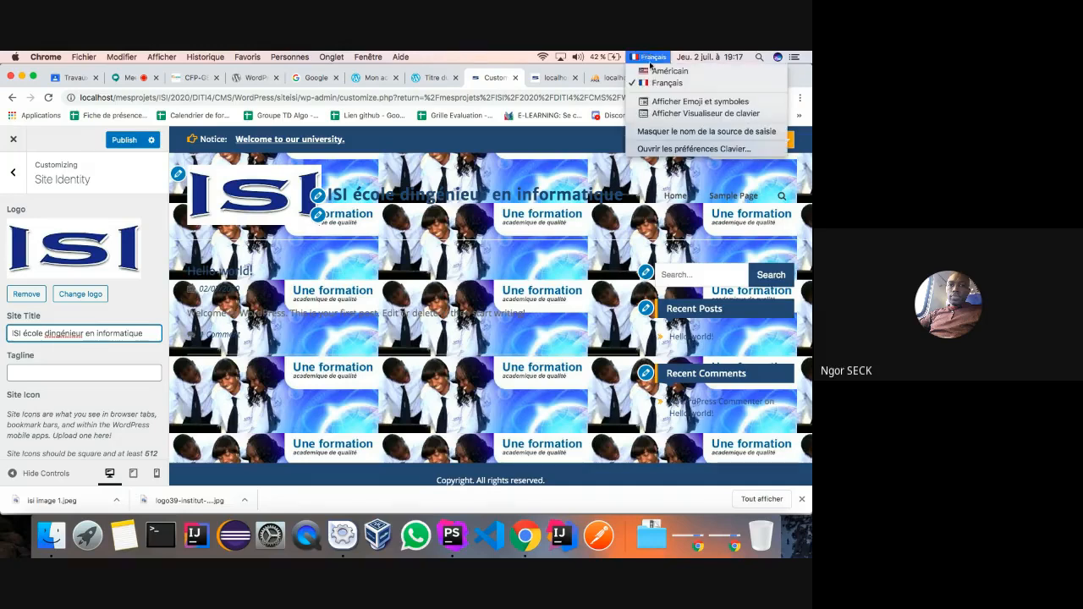
{"action": "left_click", "coordinate": [655, 71]}
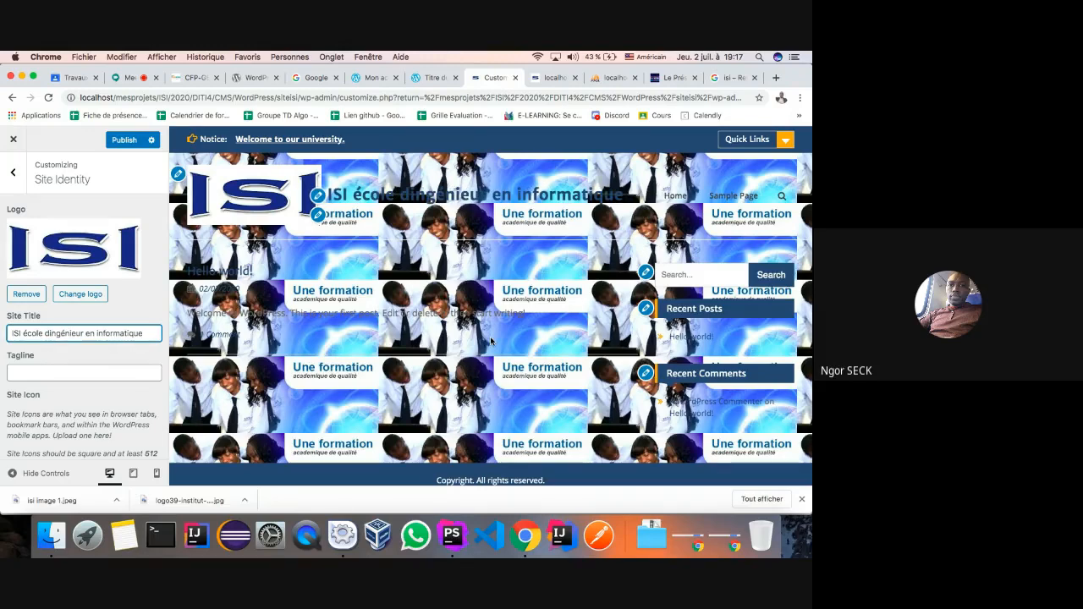
{"action": "left_click", "coordinate": [647, 57]}
{"action": "left_click", "coordinate": [660, 80]}
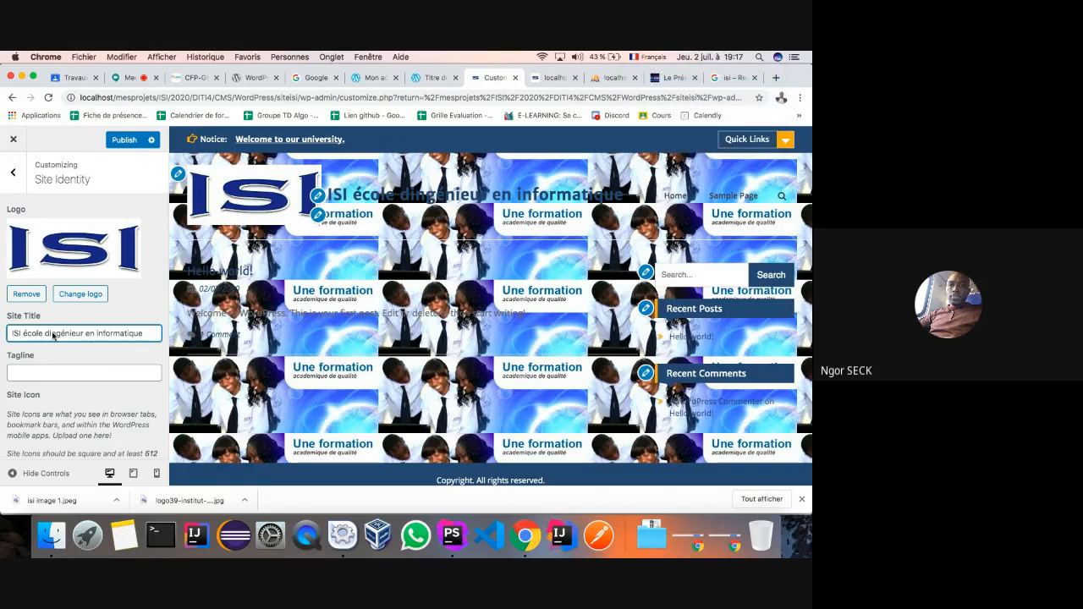
{"action": "double_click", "coordinate": [82, 335]}
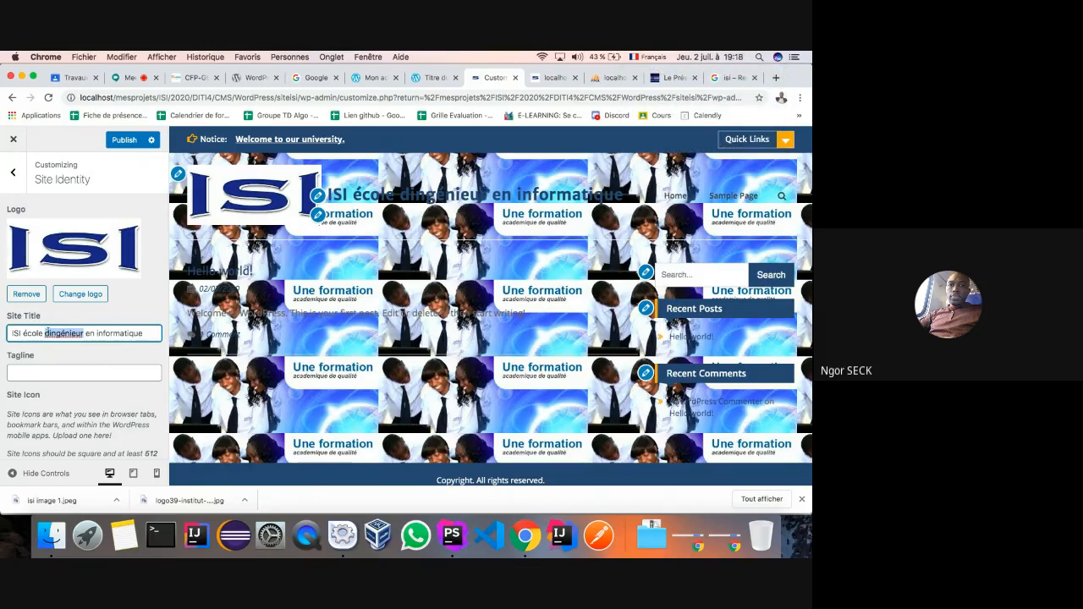
- Close the customizer and reopen it through Dashboard > Appearance > Customize
{"action": "left_click", "coordinate": [50, 335]}
{"action": "left_click", "coordinate": [517, 80]}
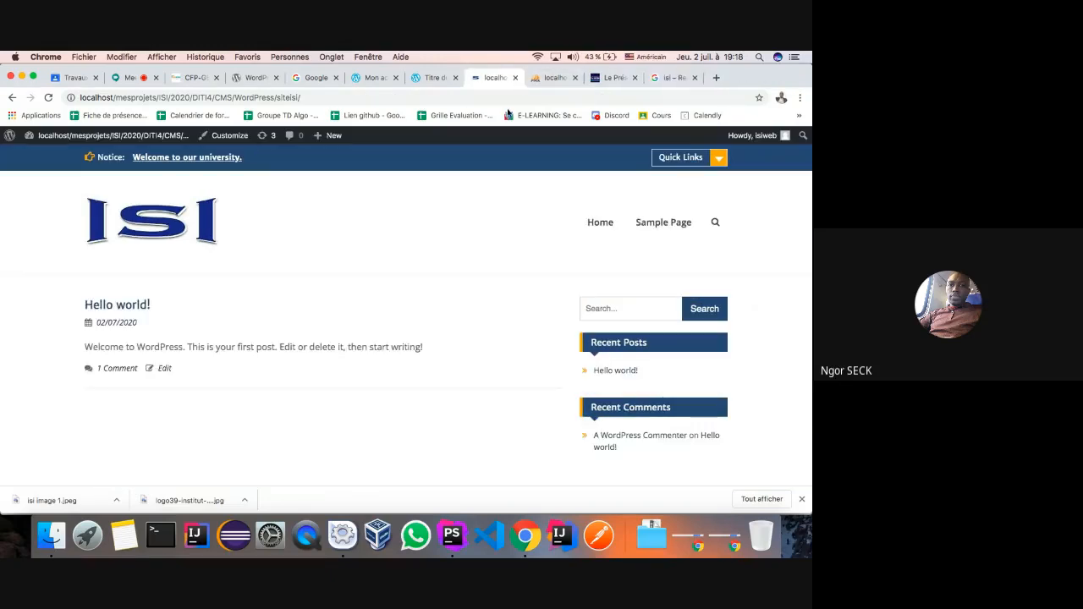
{"action": "left_click", "coordinate": [41, 155]}
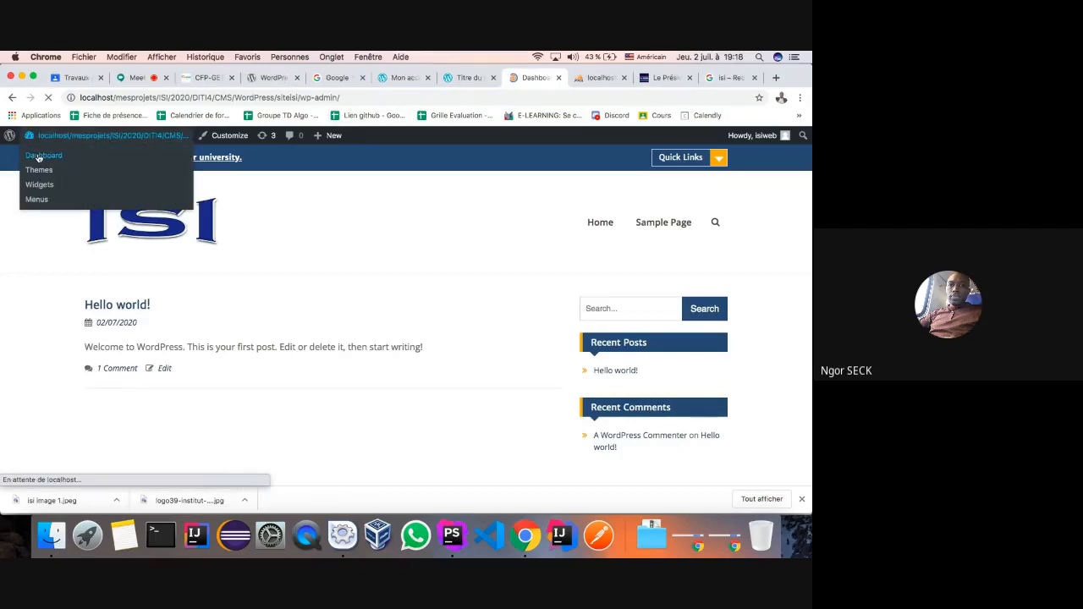
{"action": "mouse_move", "coordinate": [37, 318]}
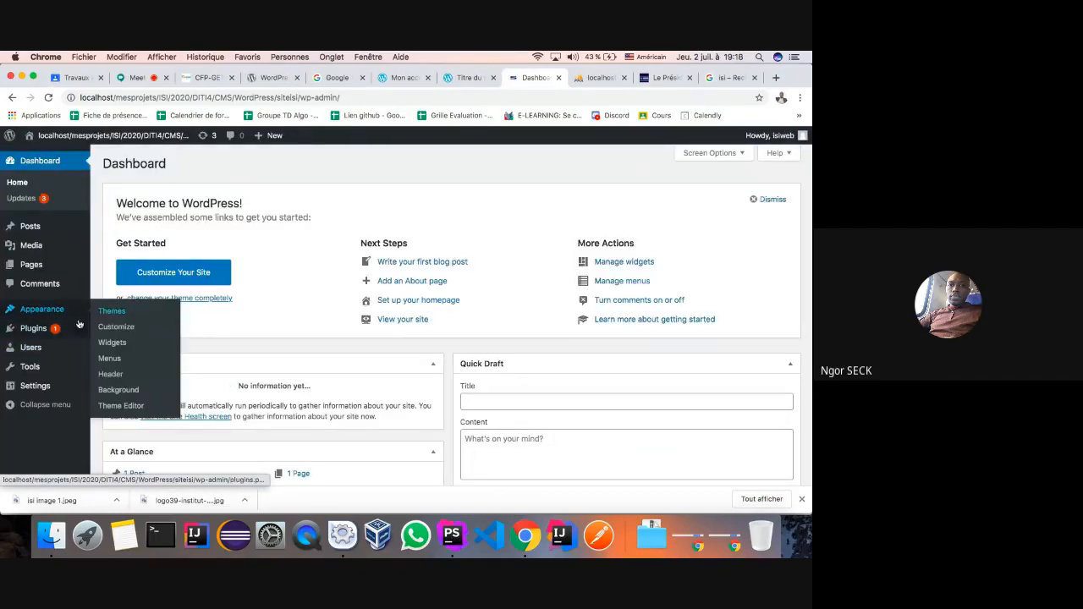
{"action": "left_click", "coordinate": [113, 329]}
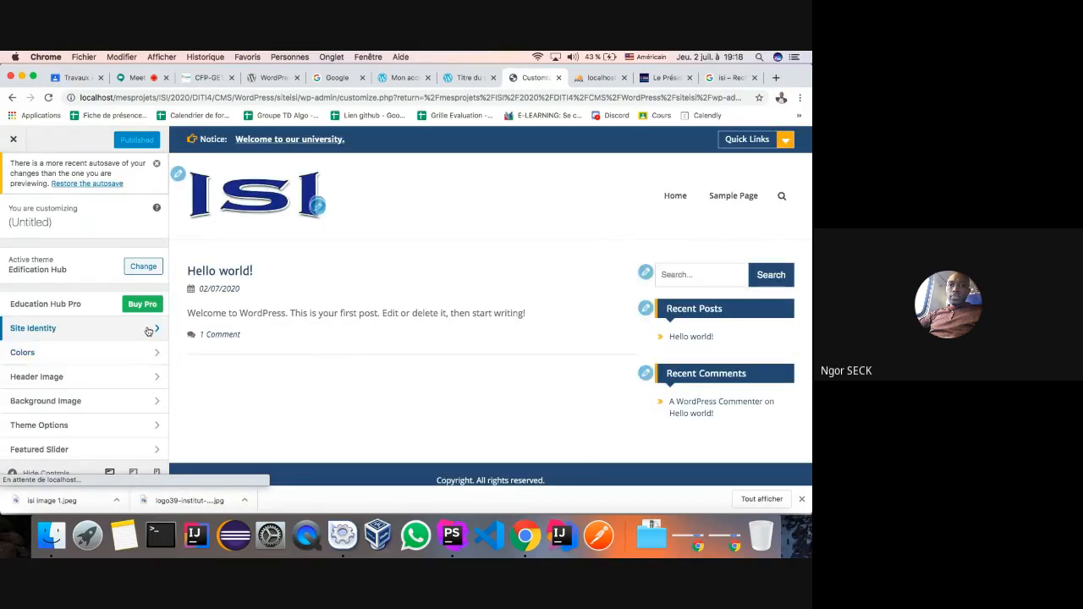
- Set the Site Title to 'ISI école d'ingénieur en informatique' using the French keyboard, and publish
{"action": "left_click", "coordinate": [68, 328]}
{"action": "left_click", "coordinate": [53, 373]}
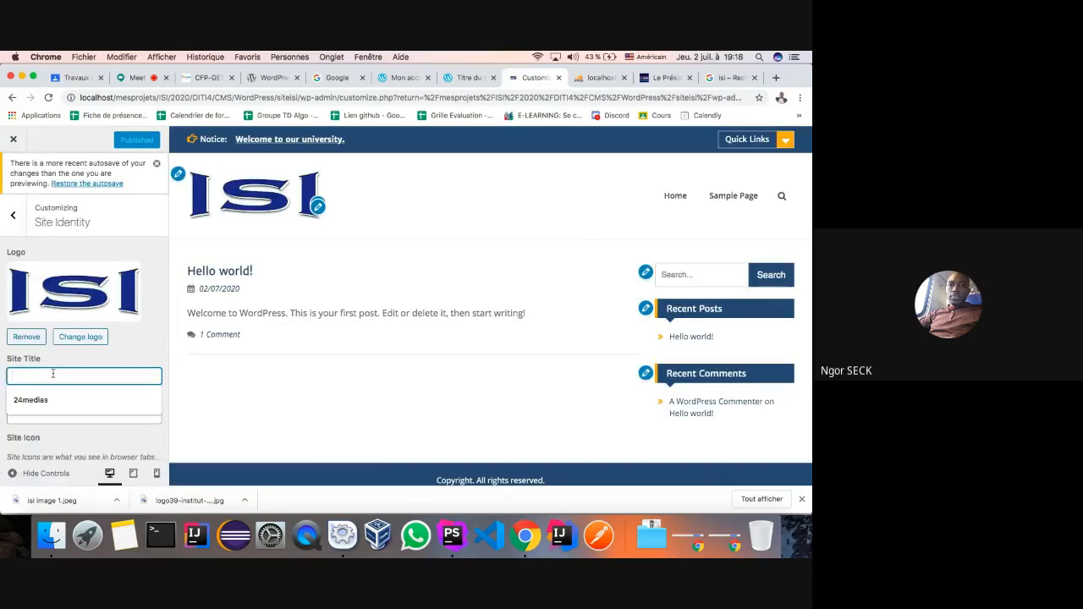
{"action": "type", "text": "I"}
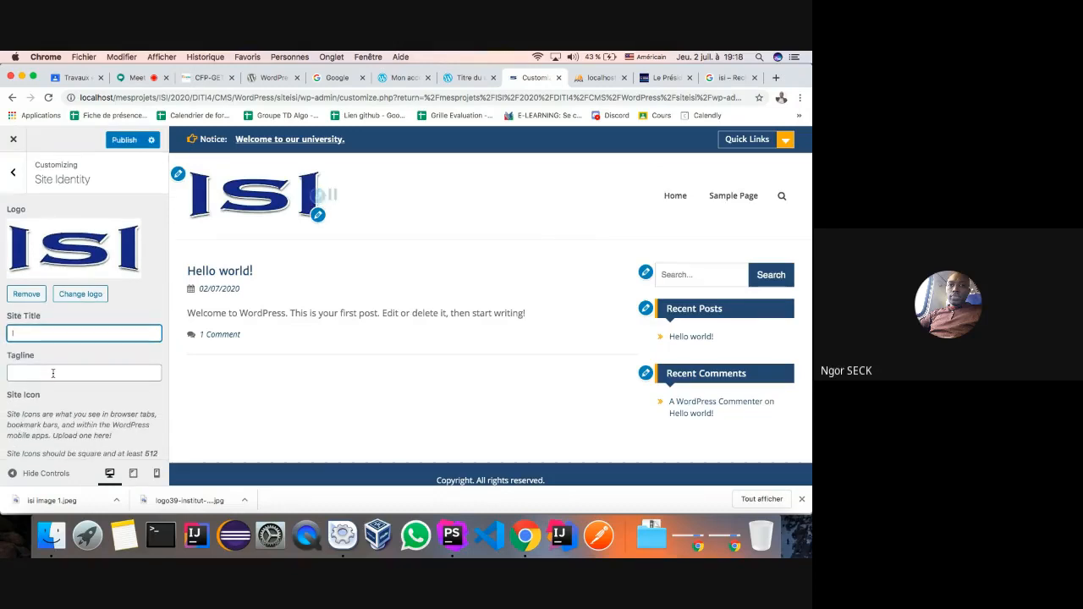
{"action": "type", "text": "SI 2c"}
{"action": "left_click", "coordinate": [650, 57]}
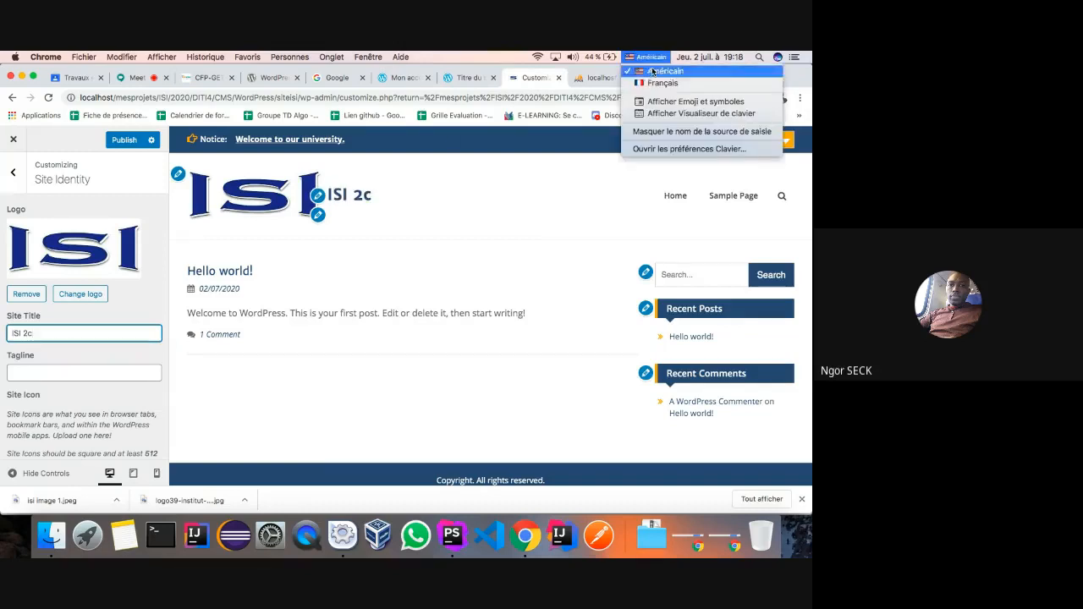
{"action": "left_click", "coordinate": [648, 84]}
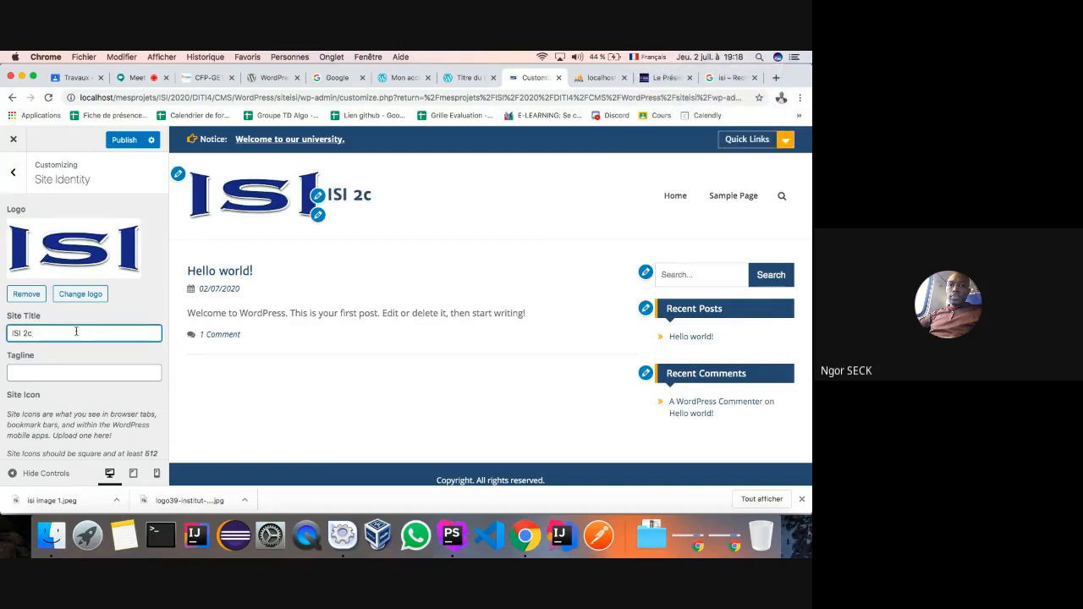
{"action": "key", "text": "BackSpace"}
{"action": "key", "text": "BackSpace"}
{"action": "type", "text": "école d'"}
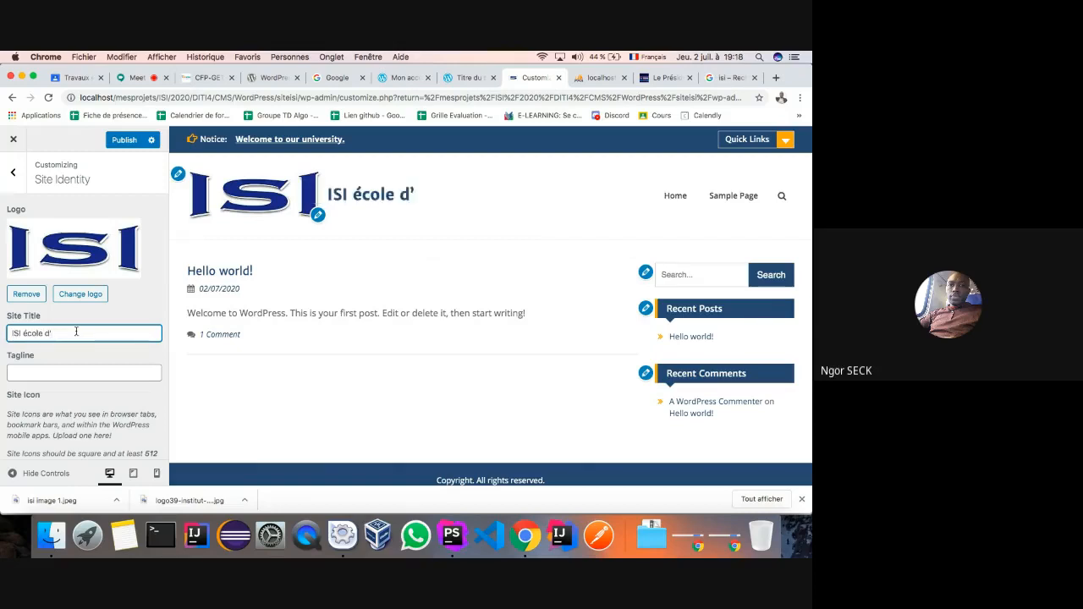
{"action": "type", "text": "ingén"}
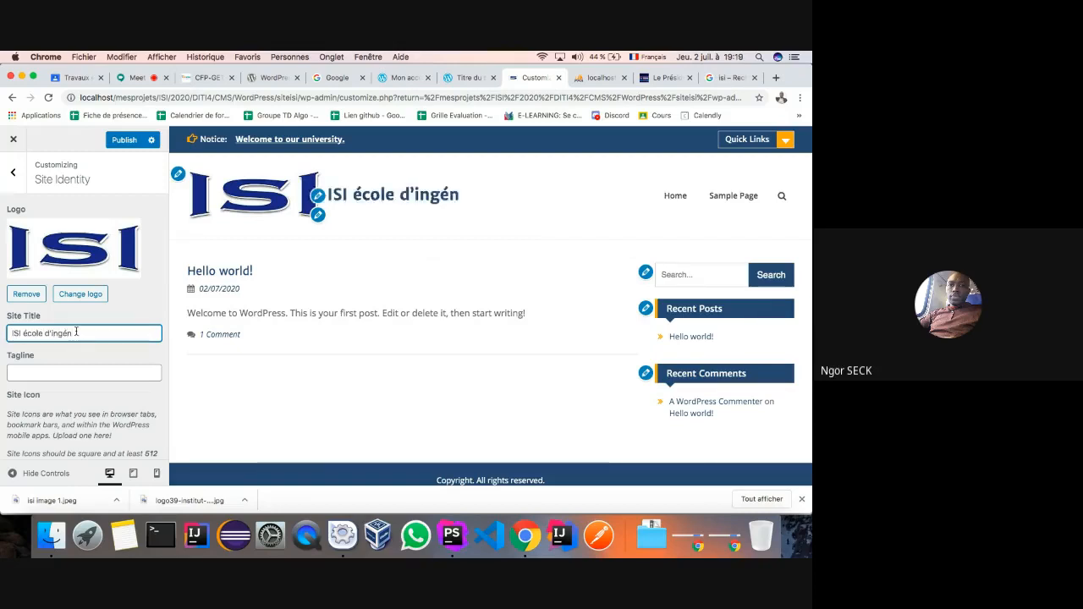
{"action": "type", "text": "ieur en "}
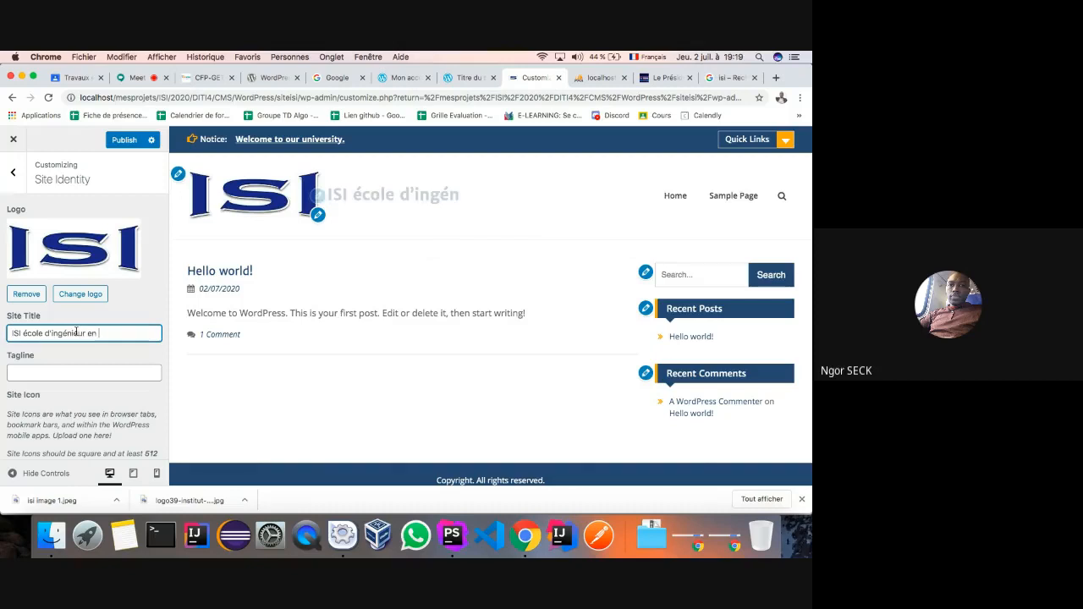
{"action": "type", "text": "in"}
{"action": "type", "text": "form"}
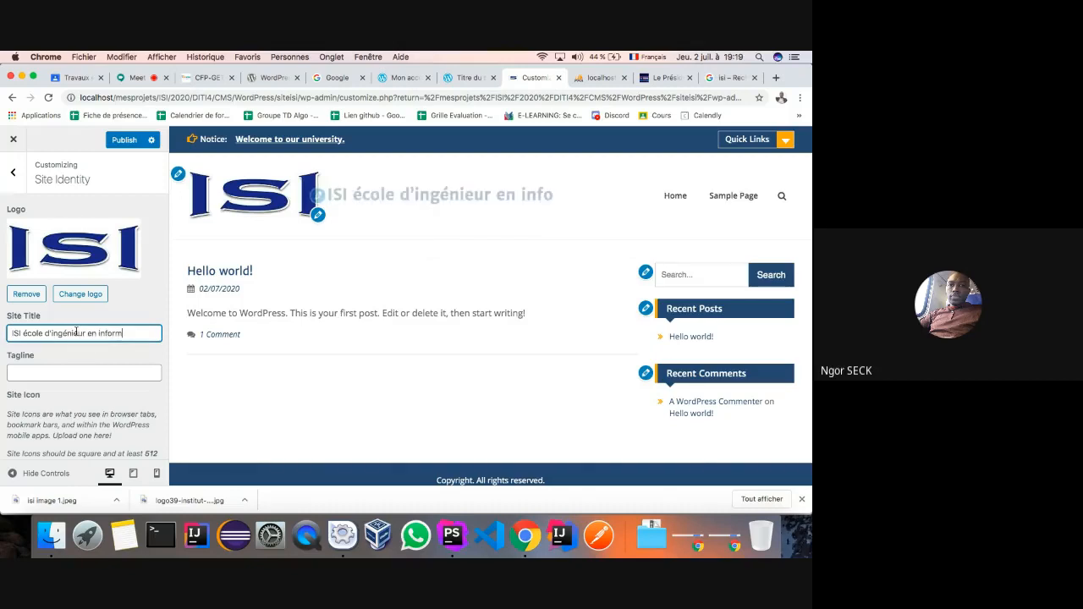
{"action": "type", "text": "atioue"}
{"action": "left_click", "coordinate": [123, 140]}
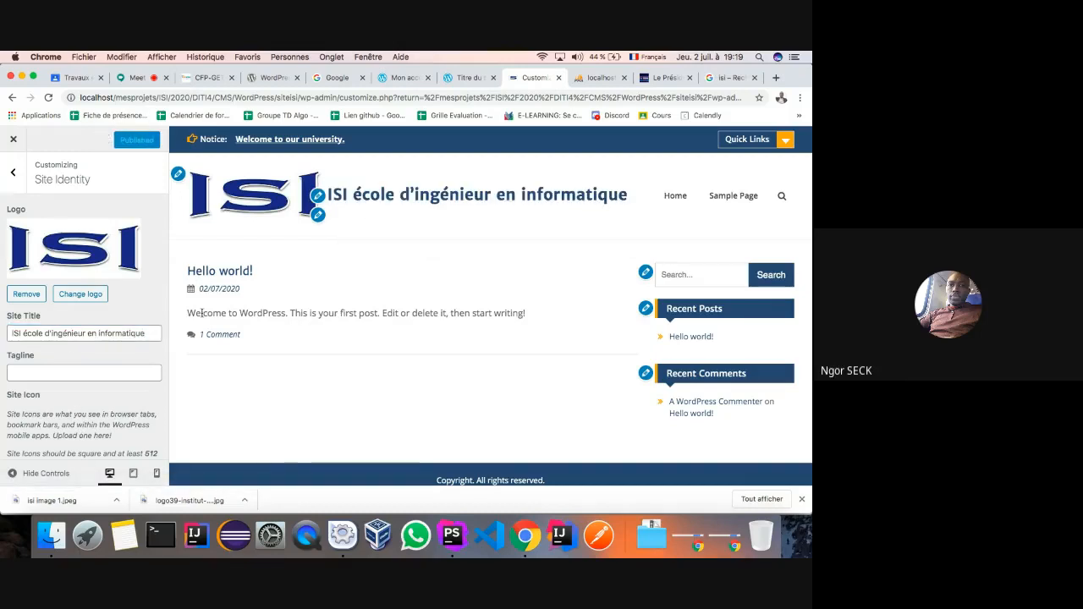
- Uncheck Show Site Title in Theme Options' Header Options
{"action": "left_click", "coordinate": [13, 172]}
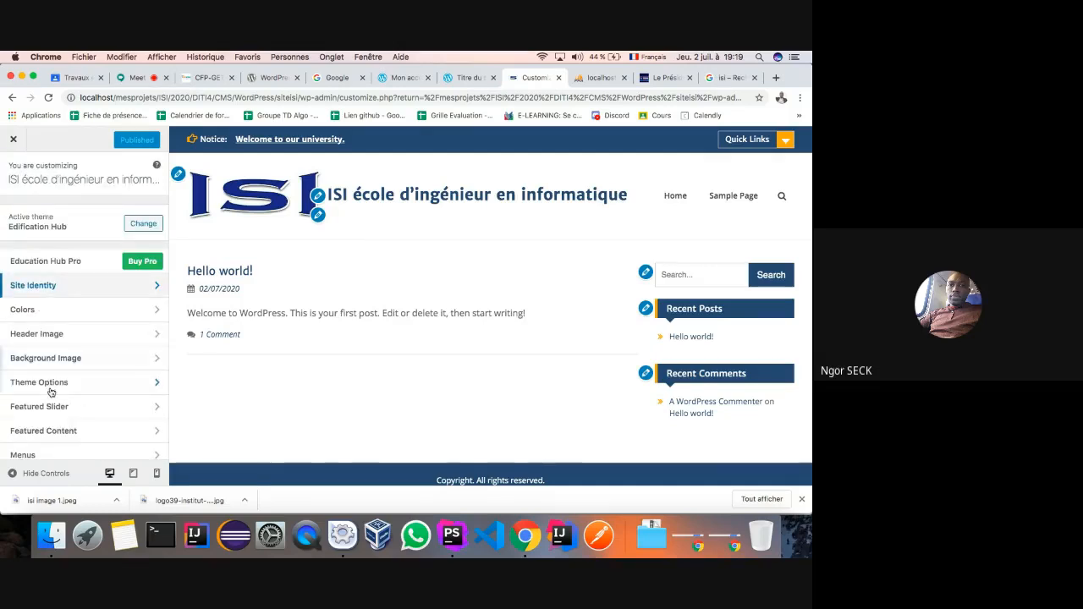
{"action": "left_click", "coordinate": [156, 384]}
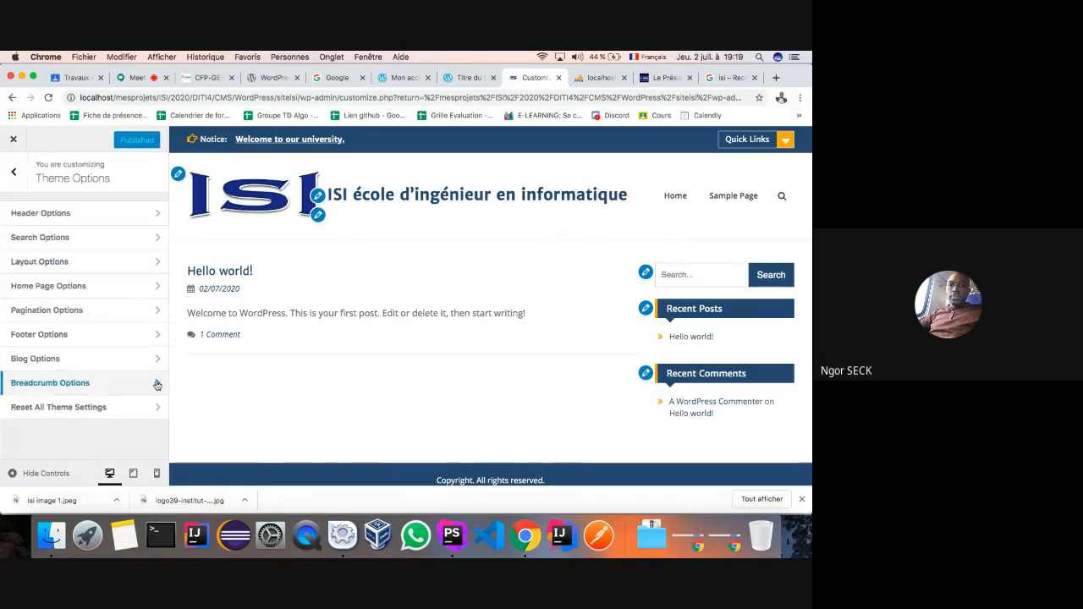
{"action": "left_click", "coordinate": [159, 215]}
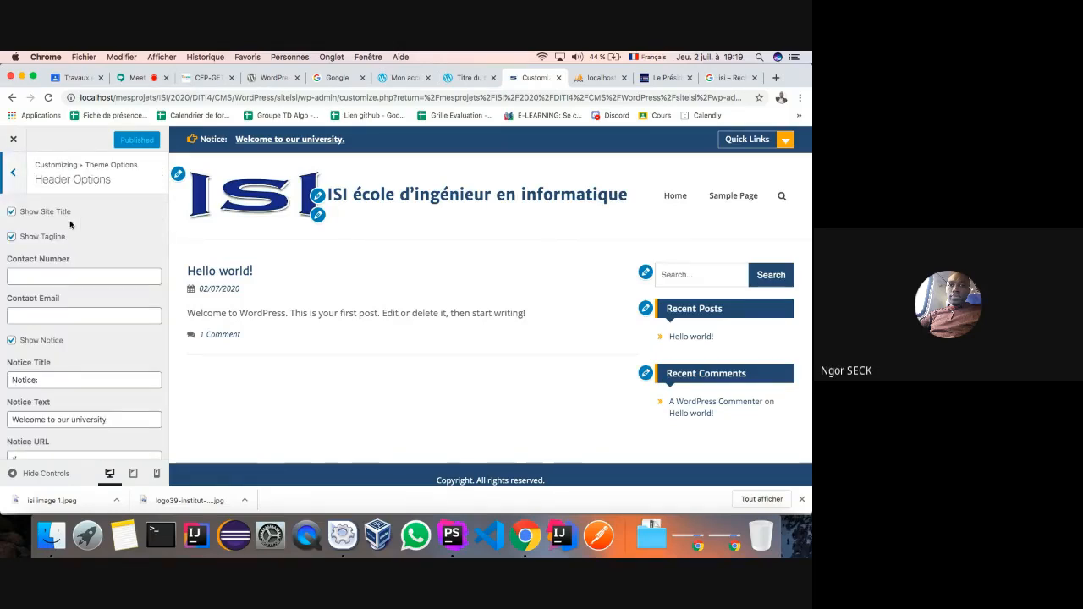
{"action": "left_click", "coordinate": [12, 214]}
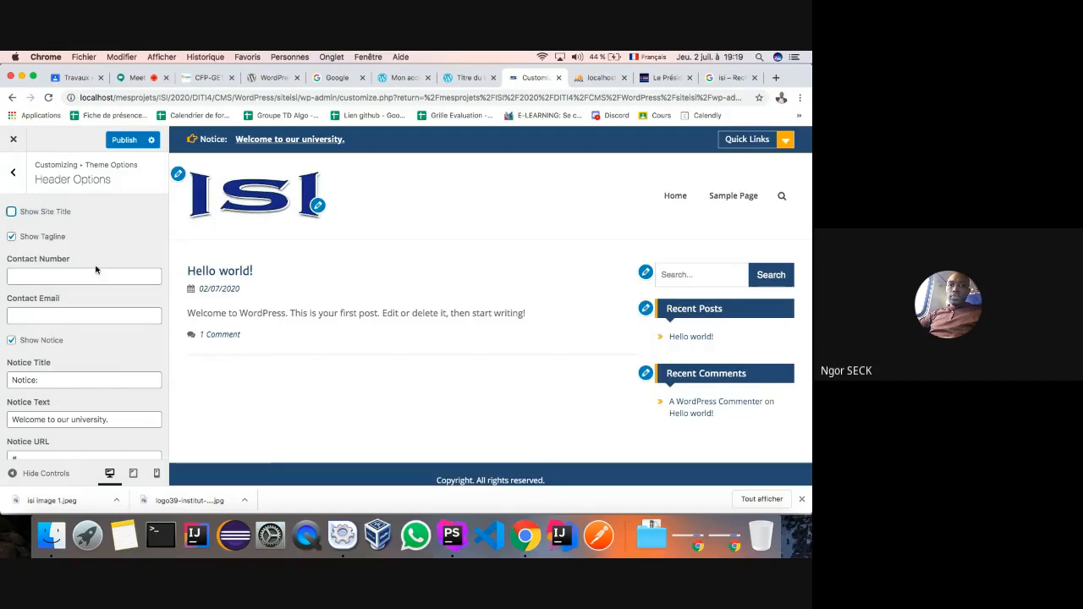
- Enter the school's phone number as the Contact Number, switching the keyboard back to US layout
{"action": "left_click", "coordinate": [50, 277]}
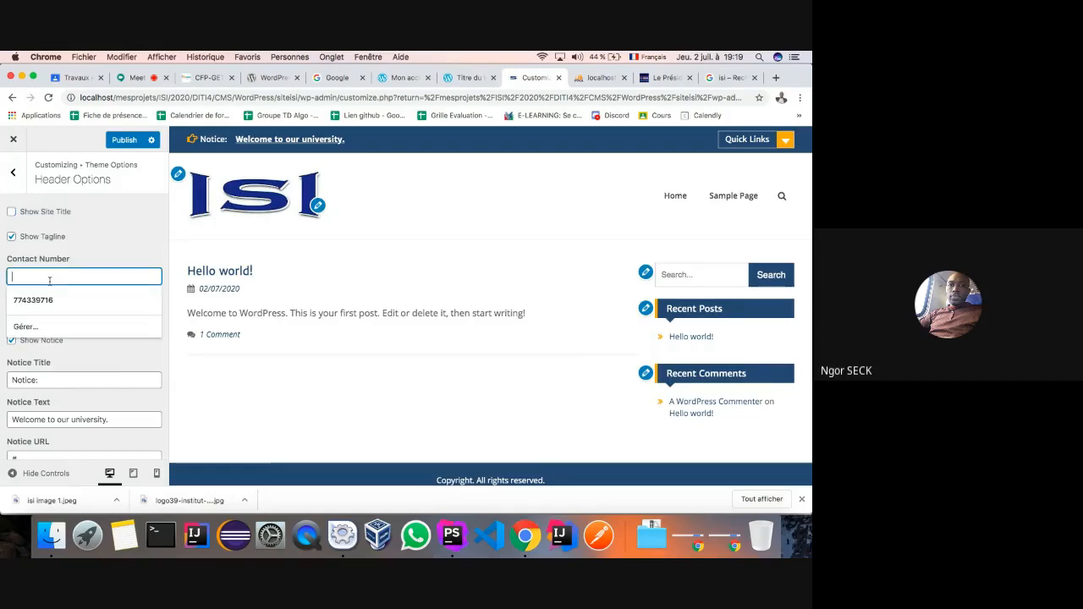
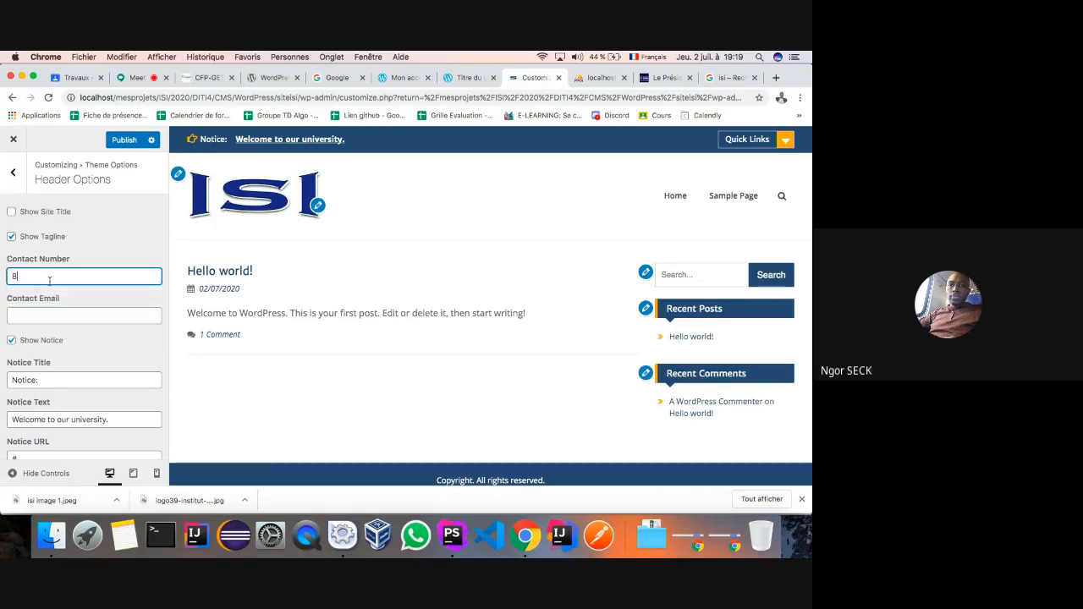
{"action": "key", "text": "BackSpace"}
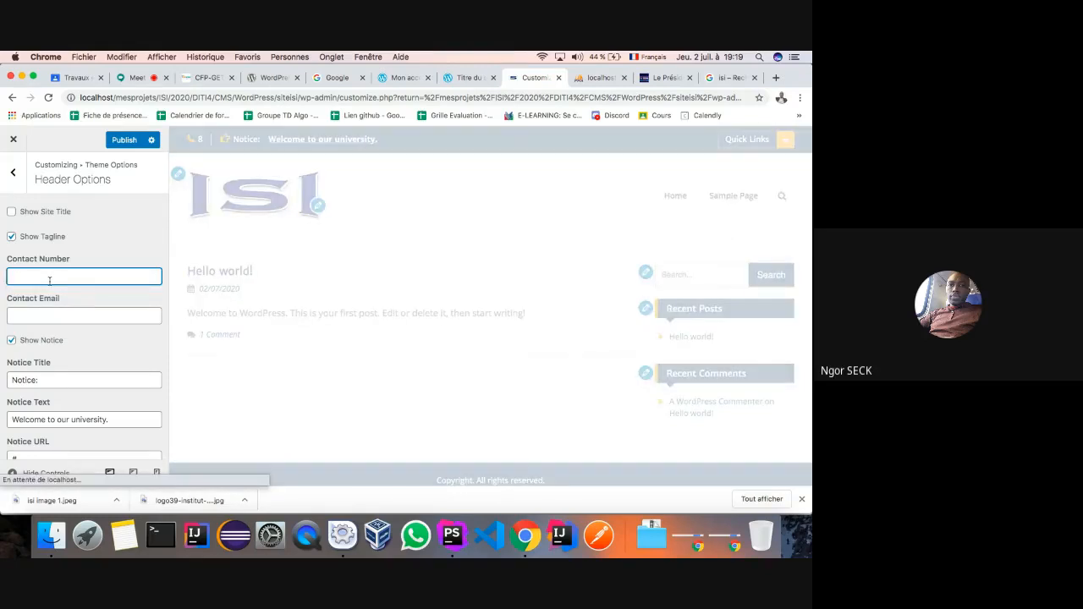
{"action": "key", "text": "Left"}
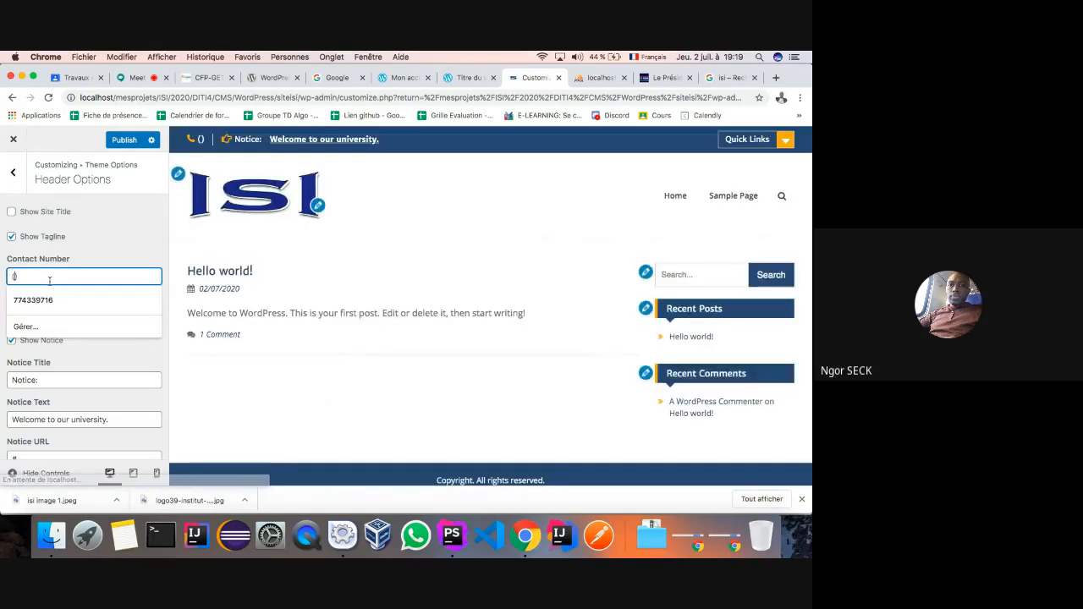
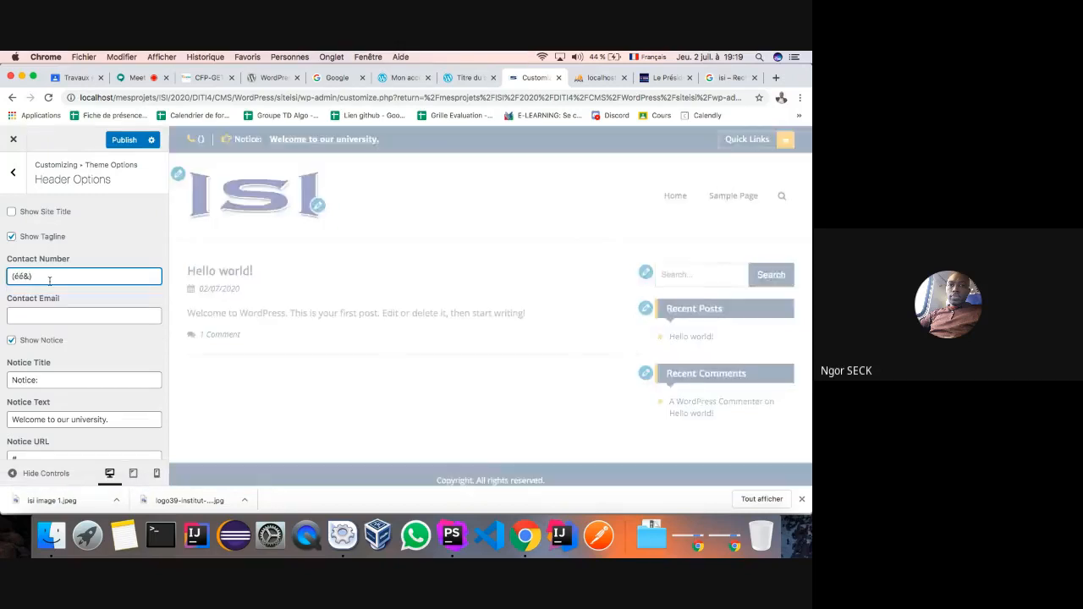
{"action": "key", "text": "BackSpace"}
{"action": "key", "text": "BackSpace"}
{"action": "key", "text": "BackSpace"}
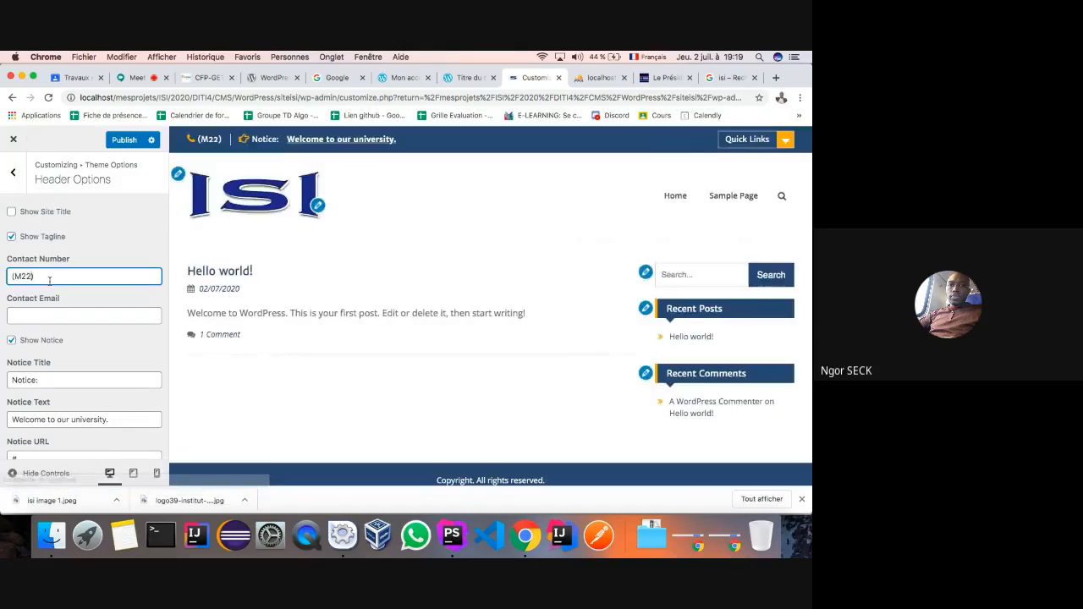
{"action": "left_click", "coordinate": [651, 57]}
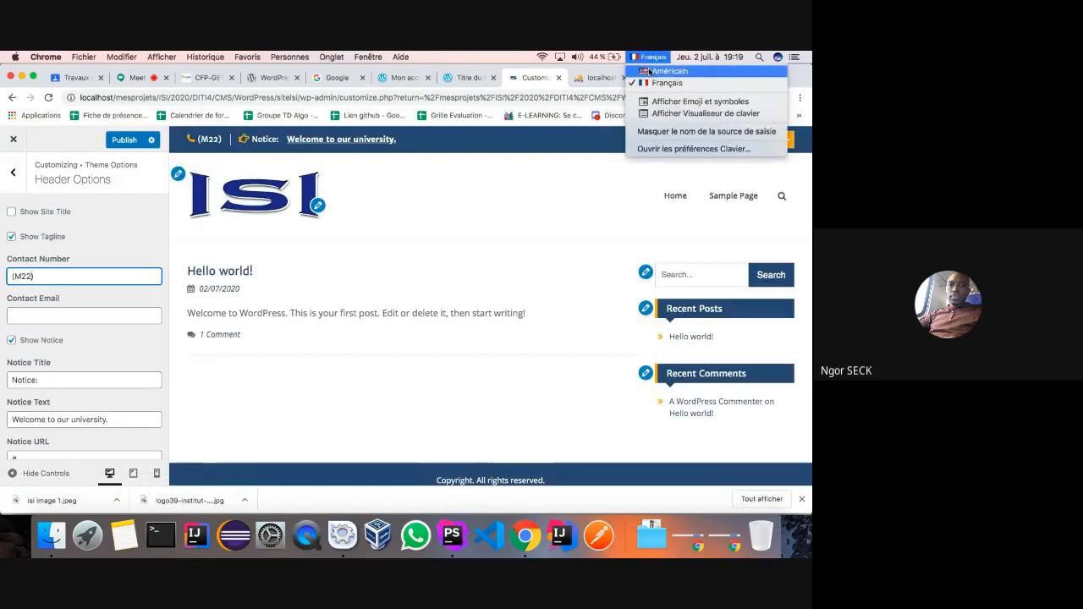
{"action": "left_click", "coordinate": [652, 73]}
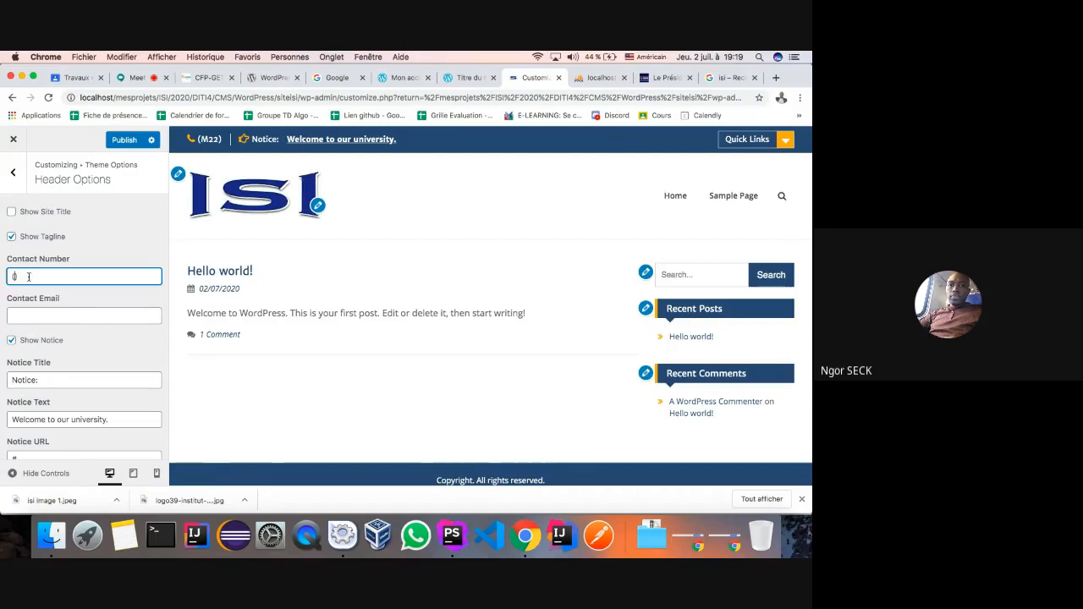
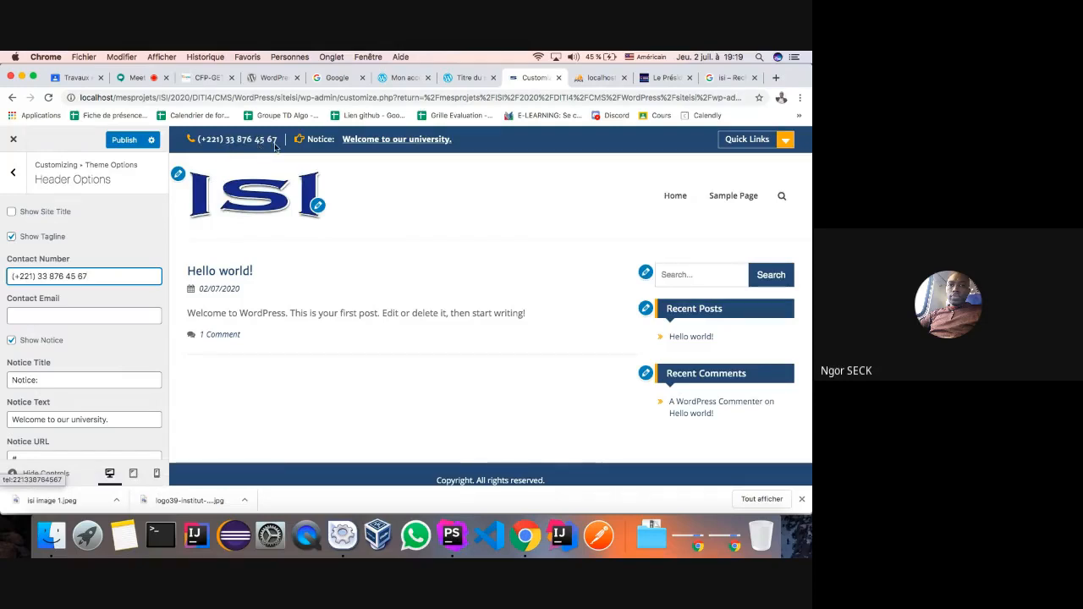
- Fill in the Contact Email, keep Show Notice on, and select the existing notice text
{"action": "left_click", "coordinate": [85, 314]}
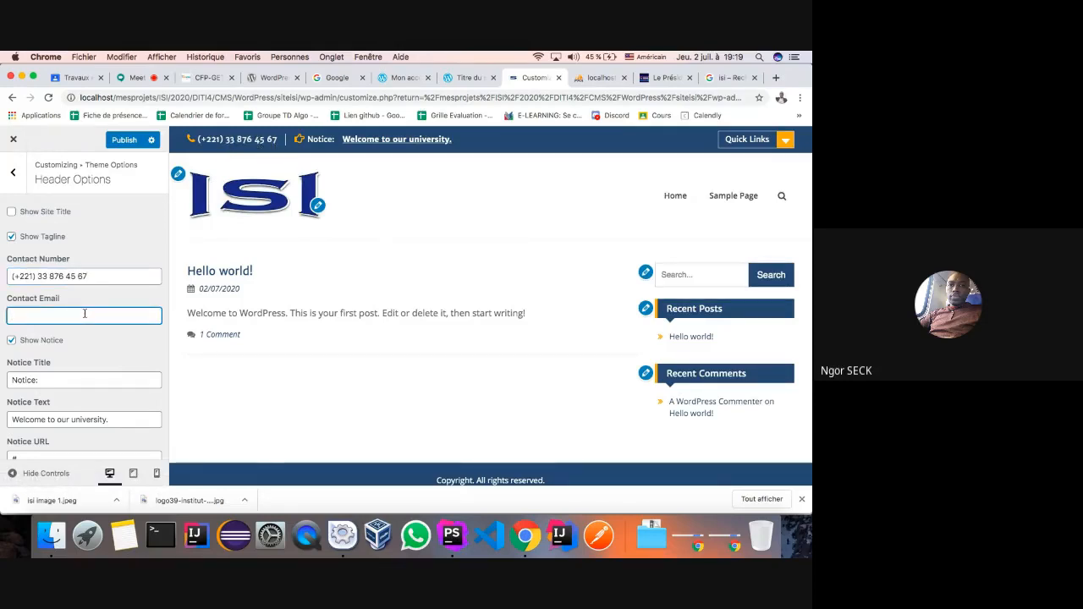
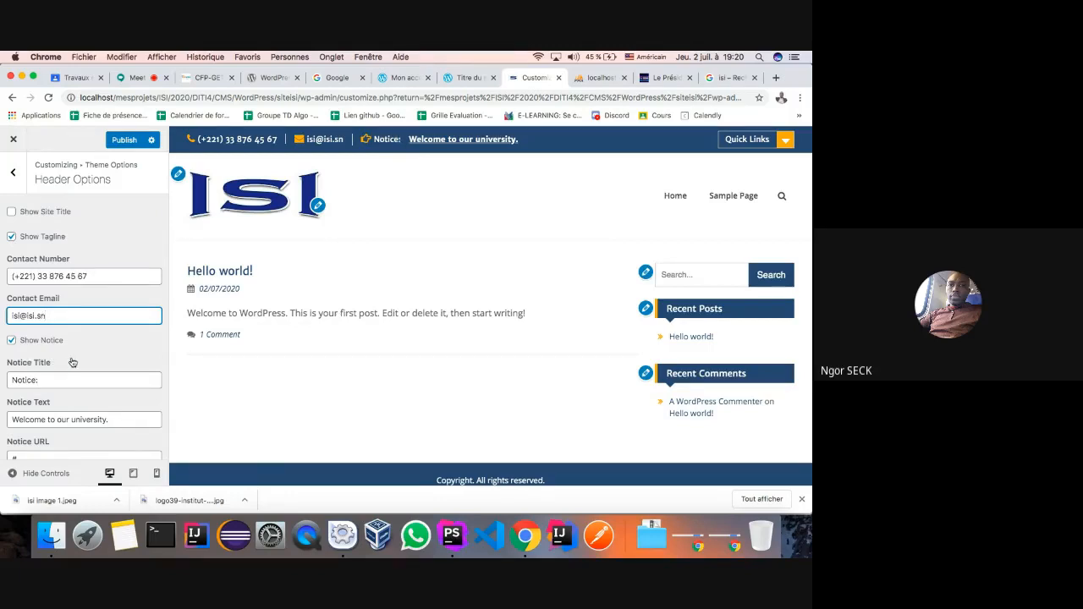
{"action": "scroll", "coordinate": [72, 363], "scroll_direction": "down", "scroll_amount": 1}
{"action": "left_click", "coordinate": [11, 334]}
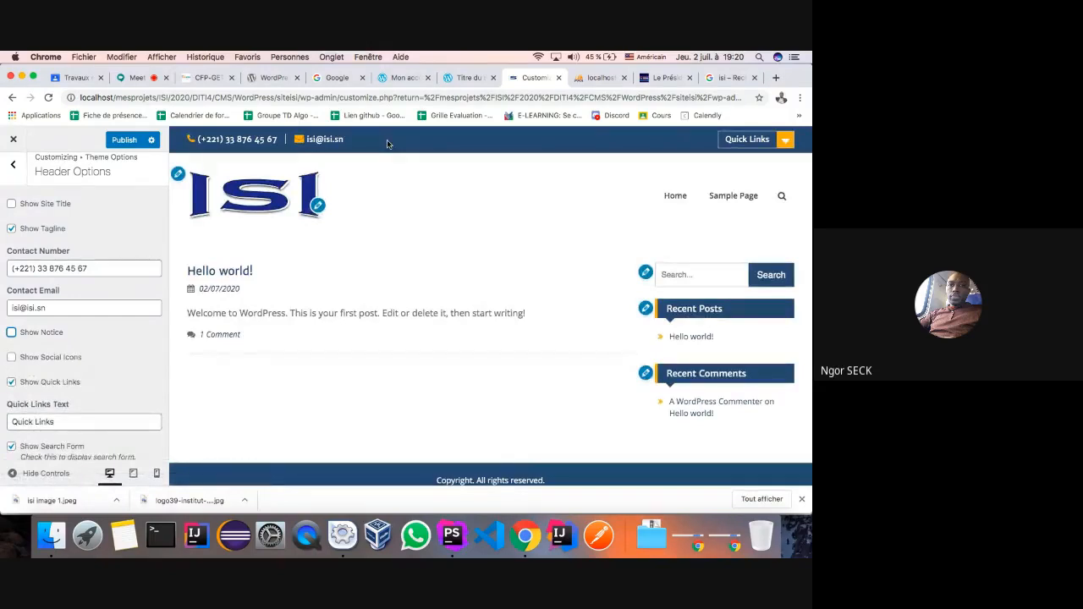
{"action": "left_click", "coordinate": [12, 334]}
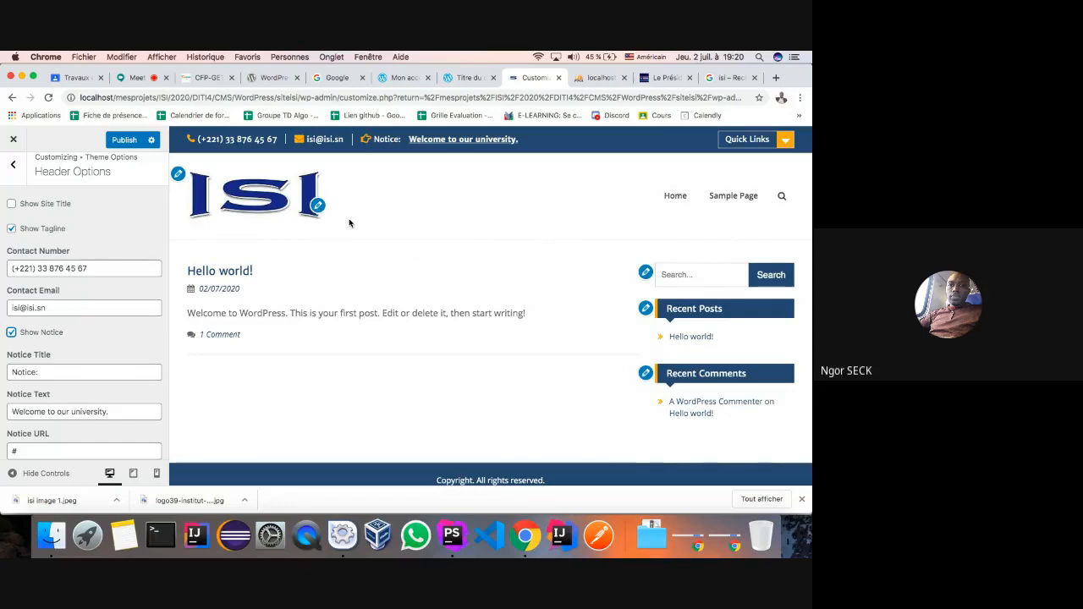
{"action": "left_click_drag", "start_coordinate": [126, 414], "coordinate": [21, 410]}
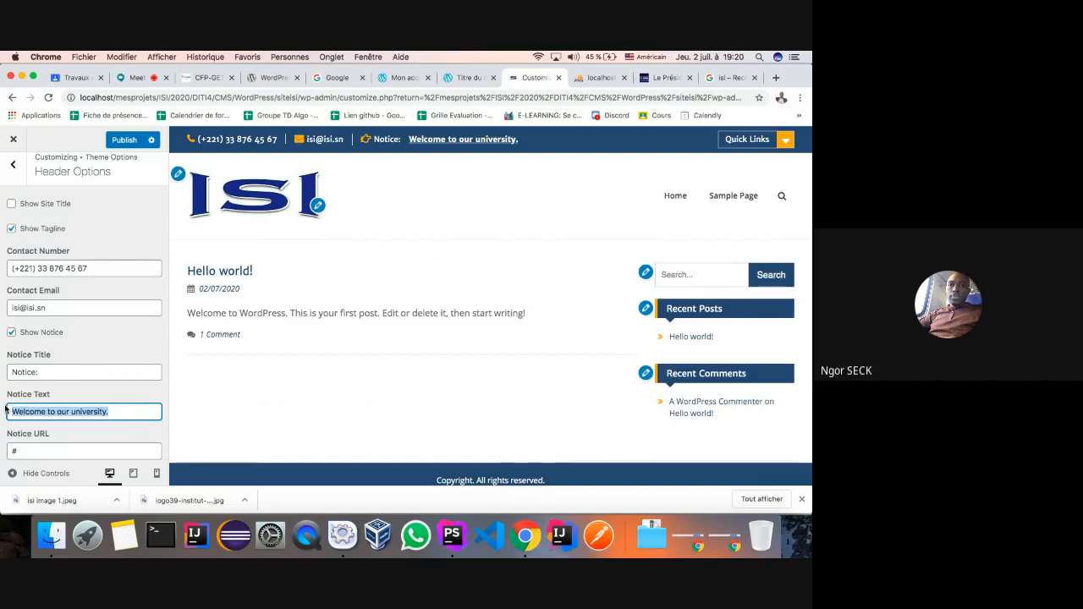
- Type 'Meilleur école d'ingénieur de Dakar' as the Notice Text, using the French layout for the accents
{"action": "type", "text": "Mei"}
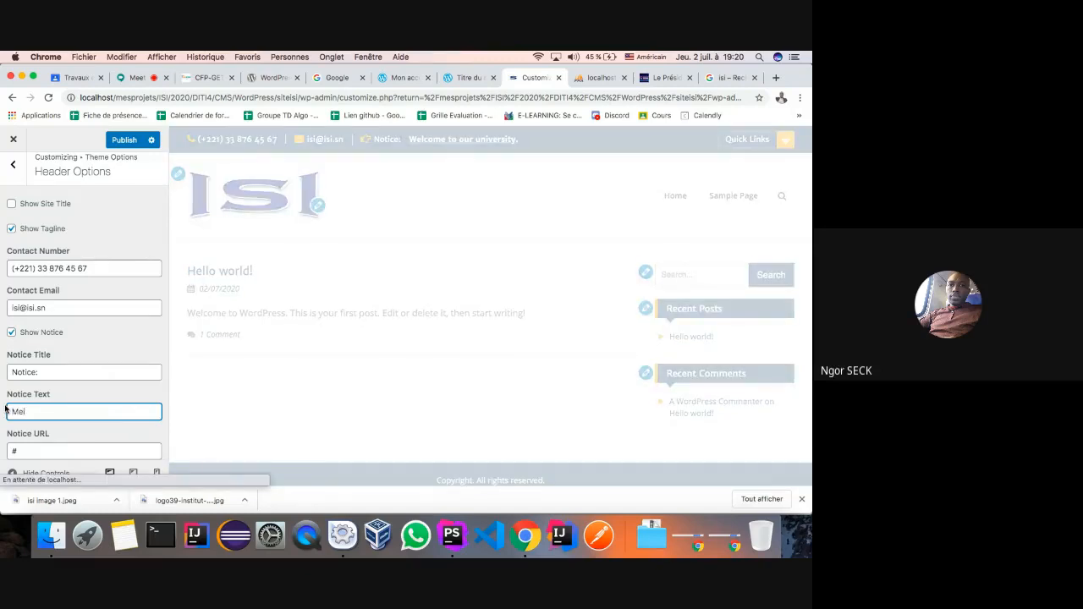
{"action": "type", "text": "lleur"}
{"action": "left_click", "coordinate": [632, 54]}
{"action": "left_click", "coordinate": [641, 77]}
{"action": "type", "text": "é"}
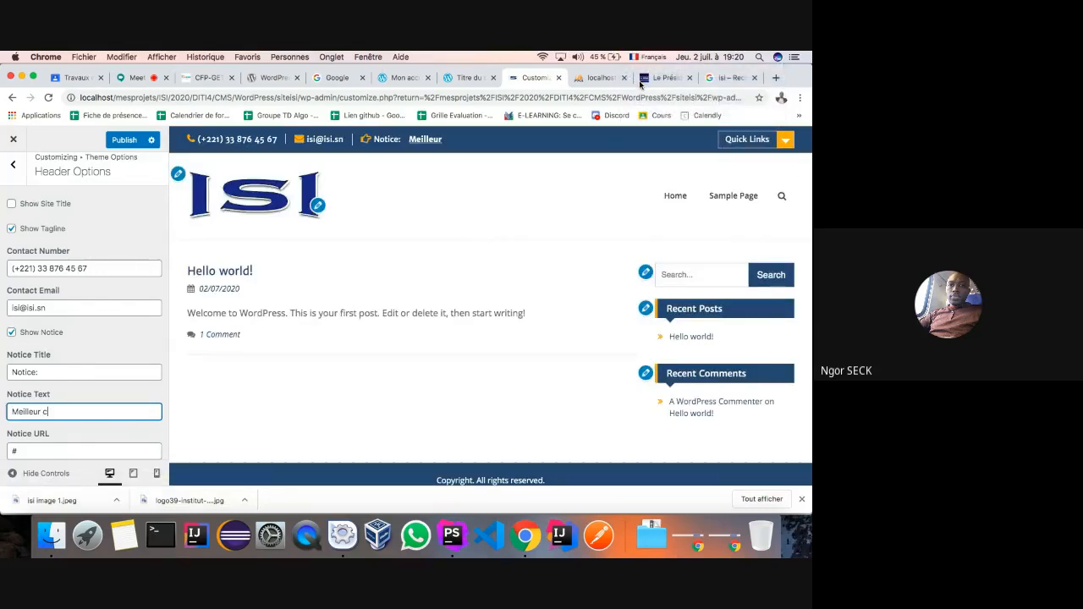
{"action": "type", "text": "cole "}
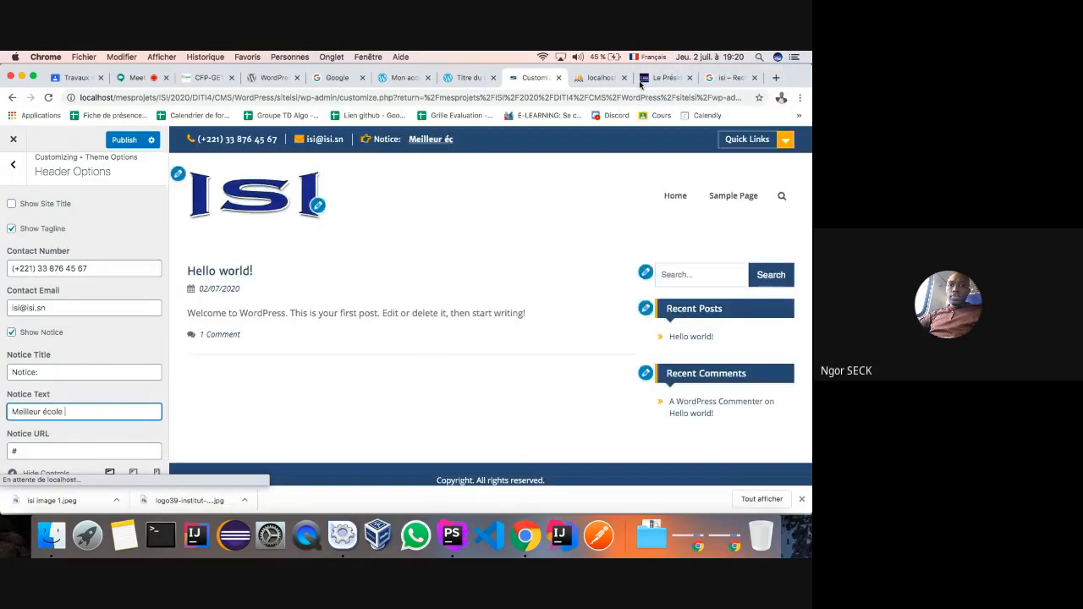
{"action": "type", "text": "d'in"}
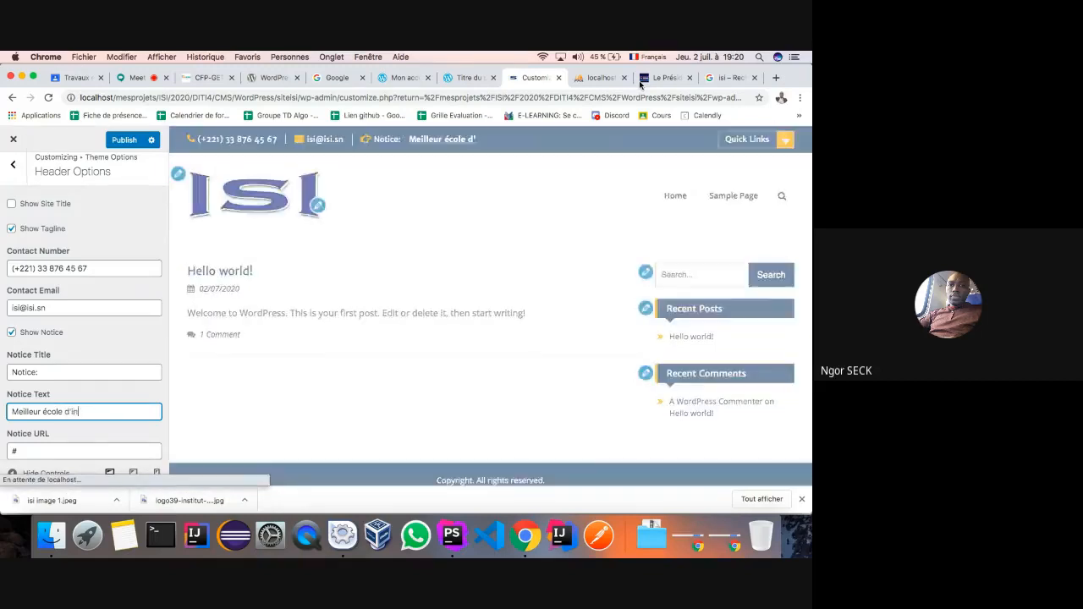
{"action": "type", "text": "génieur d"}
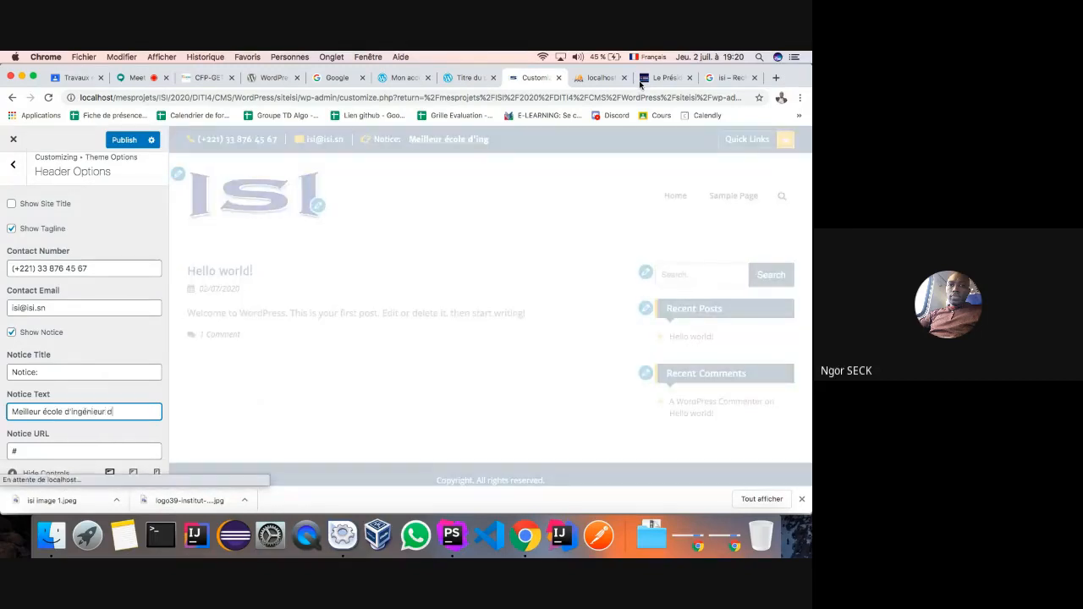
{"action": "type", "text": "e D"}
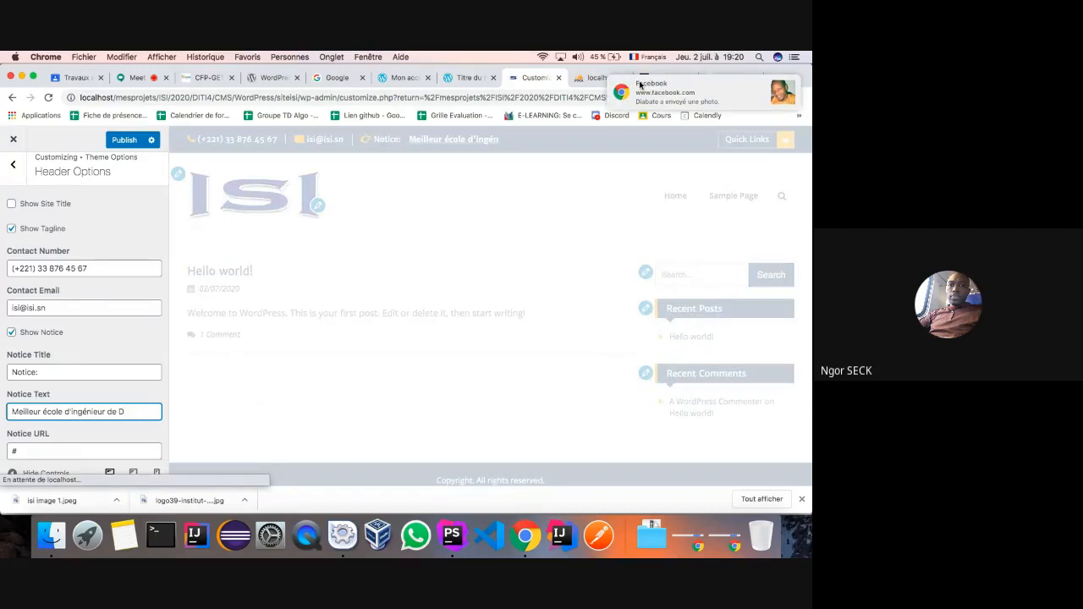
{"action": "type", "text": "akar"}
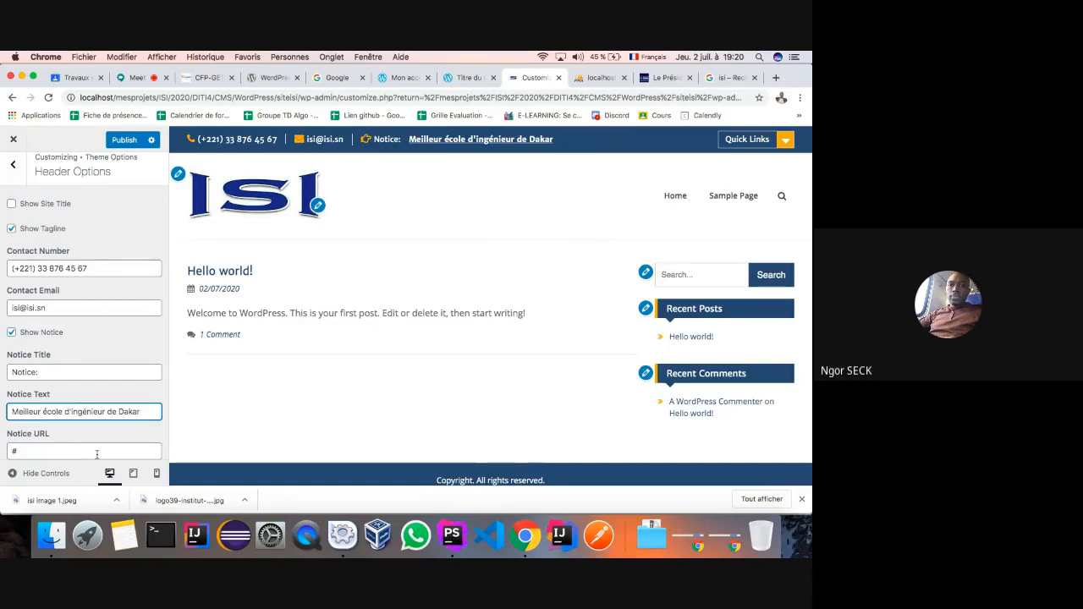
{"action": "scroll", "coordinate": [94, 453], "scroll_direction": "down", "scroll_amount": 3}
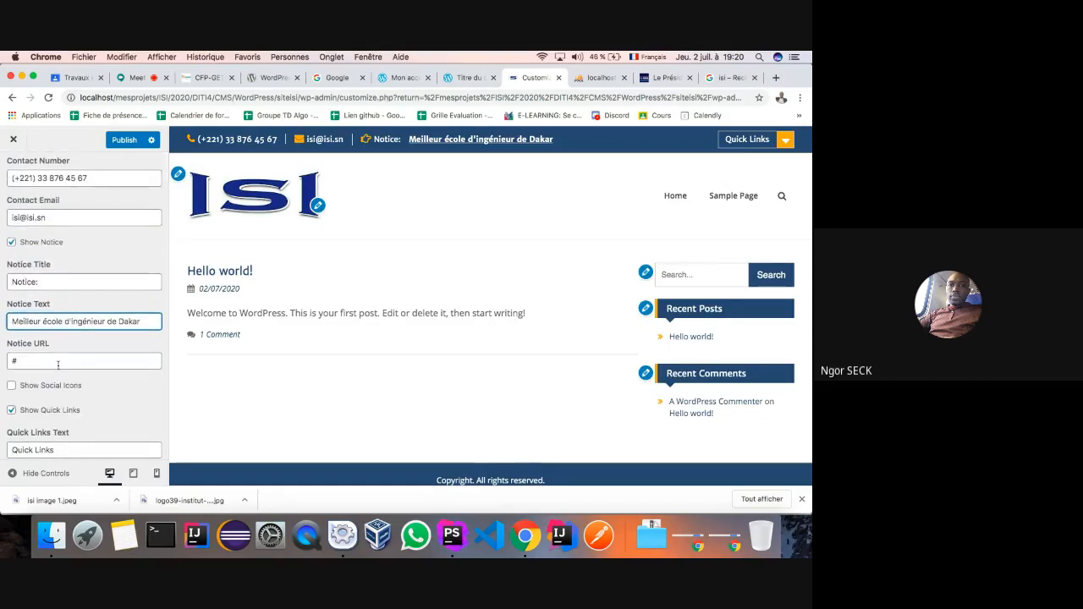
- Enable Show Social Icons, leave Show Quick Links on, and publish the Header Options
{"action": "left_click", "coordinate": [12, 386]}
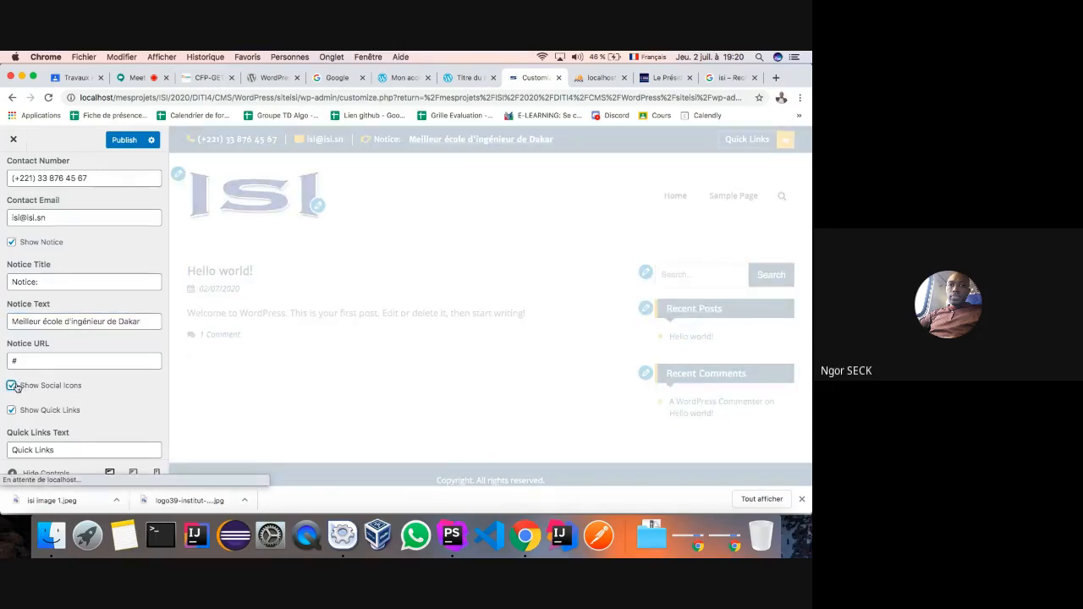
{"action": "scroll", "coordinate": [60, 389], "scroll_direction": "down", "scroll_amount": 2}
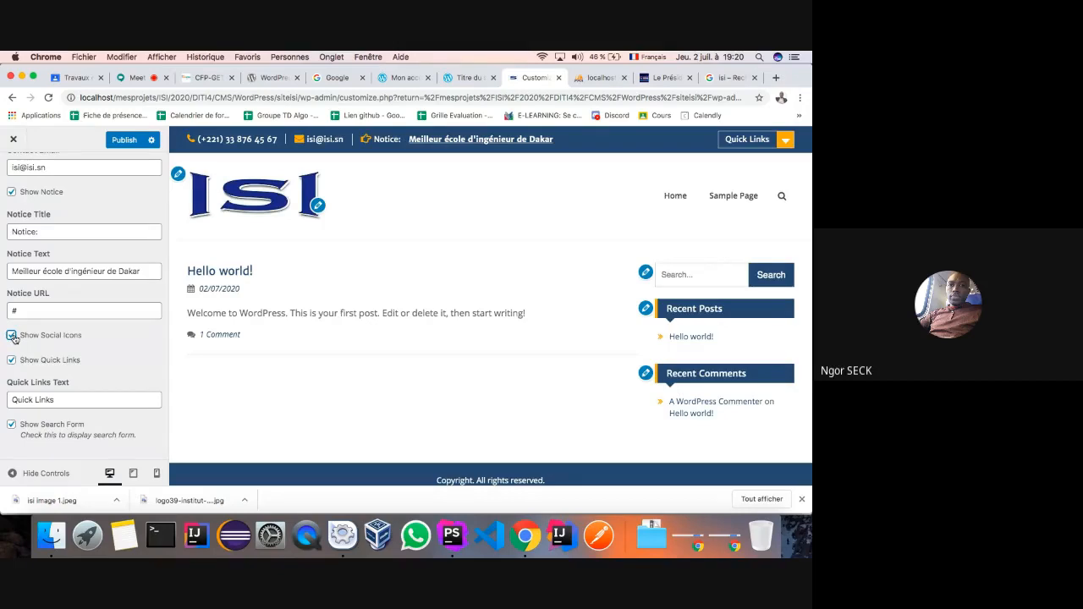
{"action": "scroll", "coordinate": [297, 408], "scroll_direction": "down", "scroll_amount": 1}
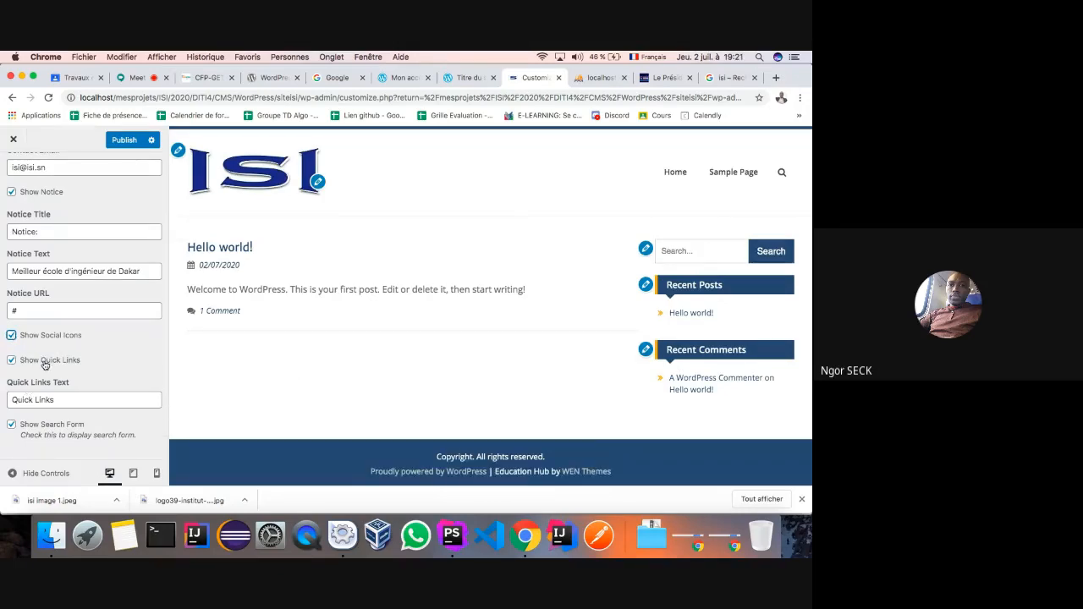
{"action": "left_click", "coordinate": [12, 362]}
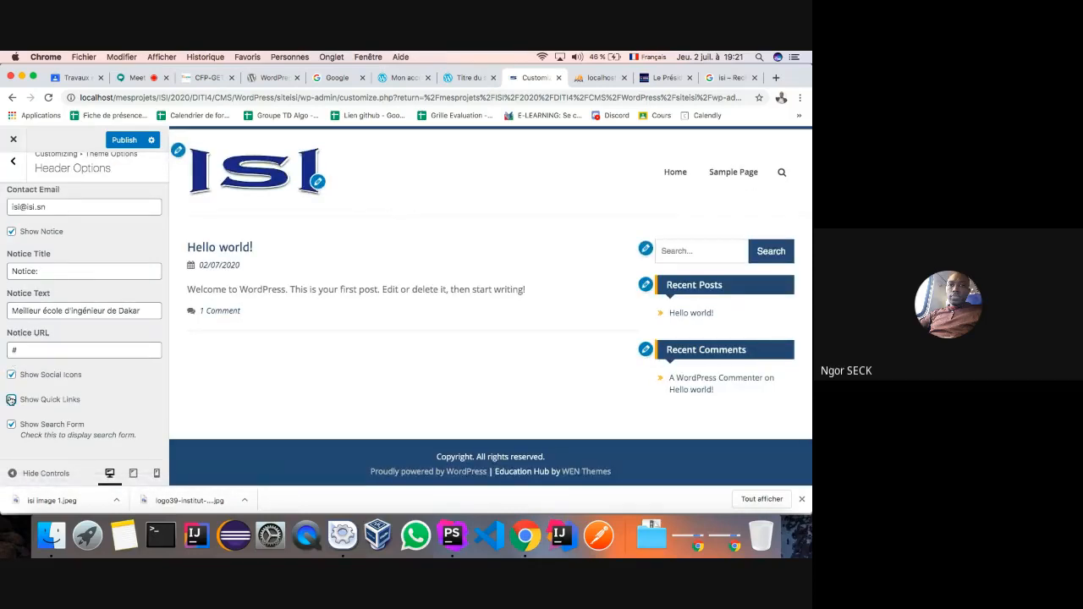
{"action": "left_click", "coordinate": [11, 400]}
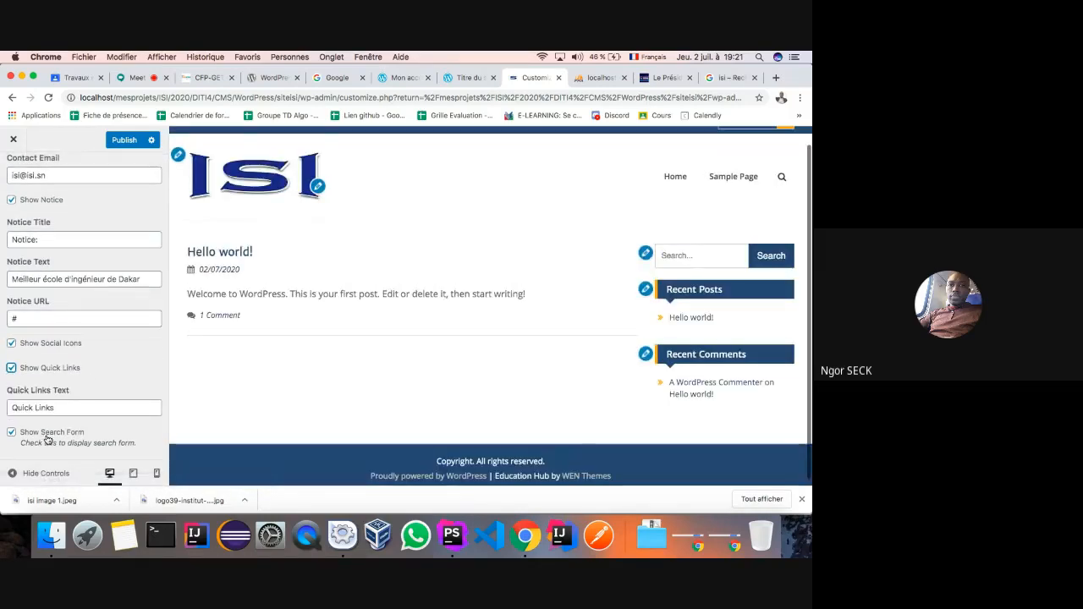
{"action": "scroll", "coordinate": [68, 436], "scroll_direction": "down", "scroll_amount": 1}
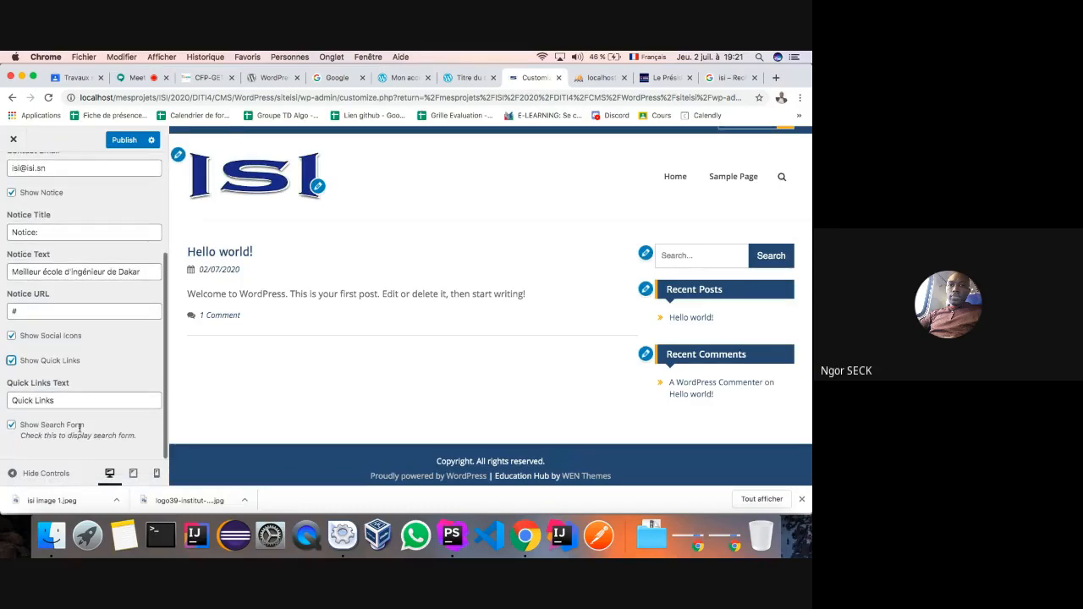
{"action": "scroll", "coordinate": [107, 412], "scroll_direction": "up", "scroll_amount": 5}
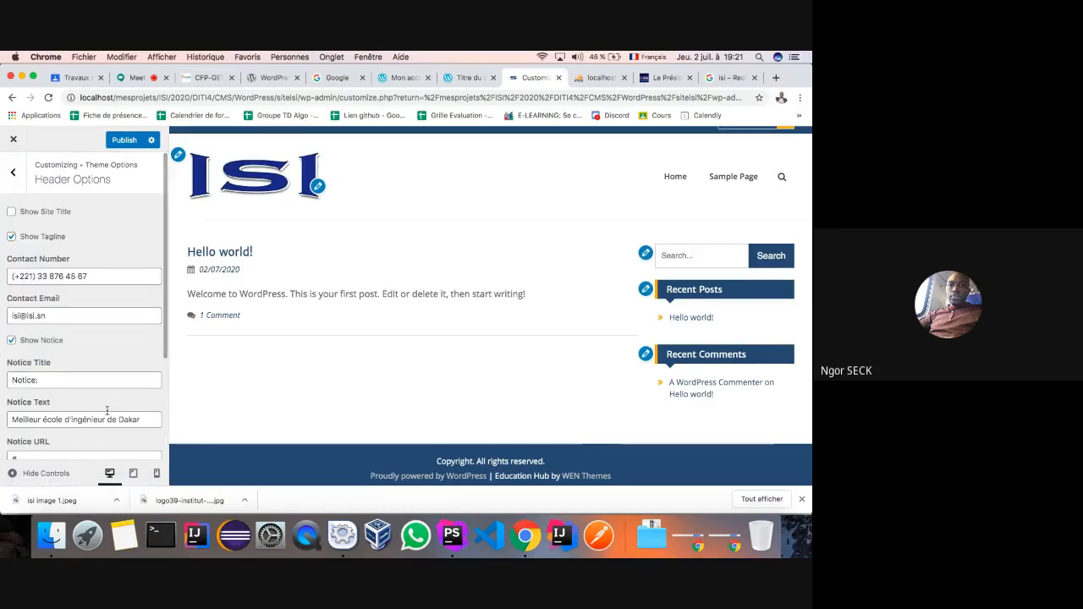
{"action": "scroll", "coordinate": [348, 294], "scroll_direction": "up", "scroll_amount": 1}
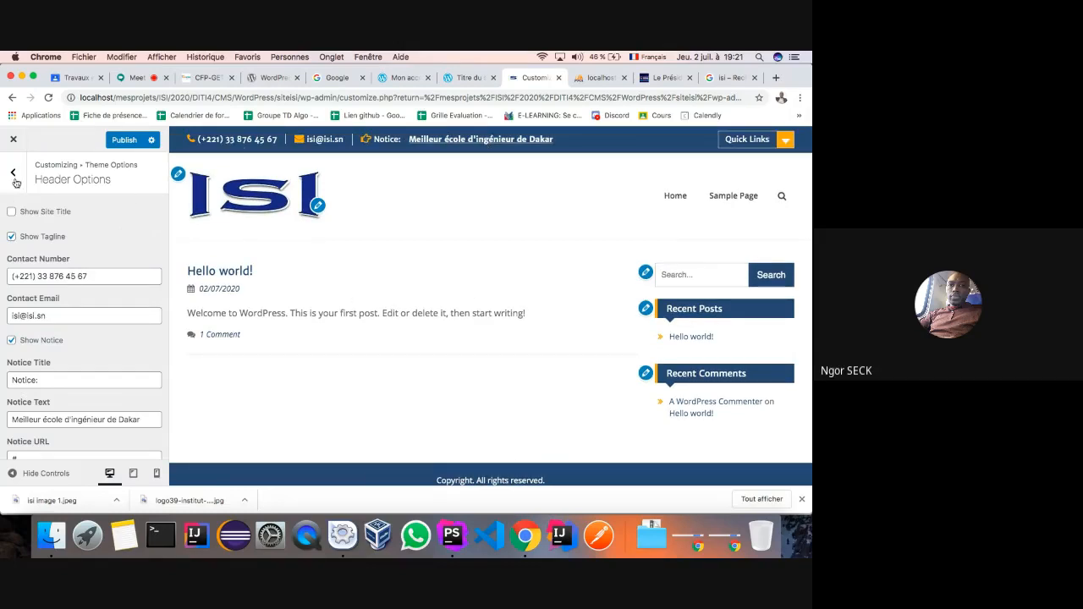
{"action": "left_click", "coordinate": [120, 143]}
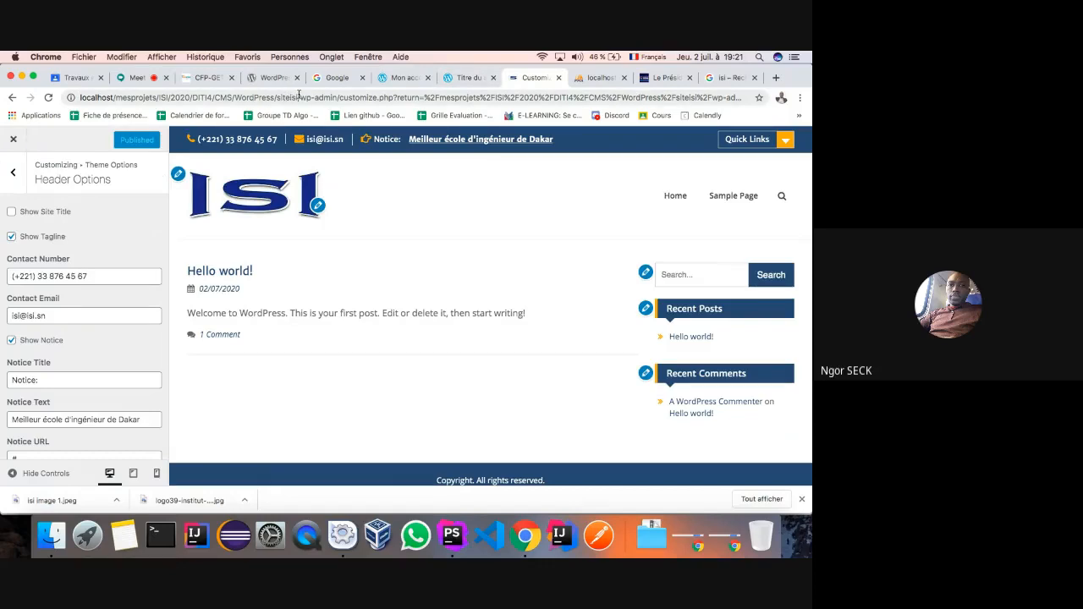
- Load the live ISI site in a new browser tab and scroll through it
{"action": "left_click_drag", "start_coordinate": [298, 98], "coordinate": [69, 98]}
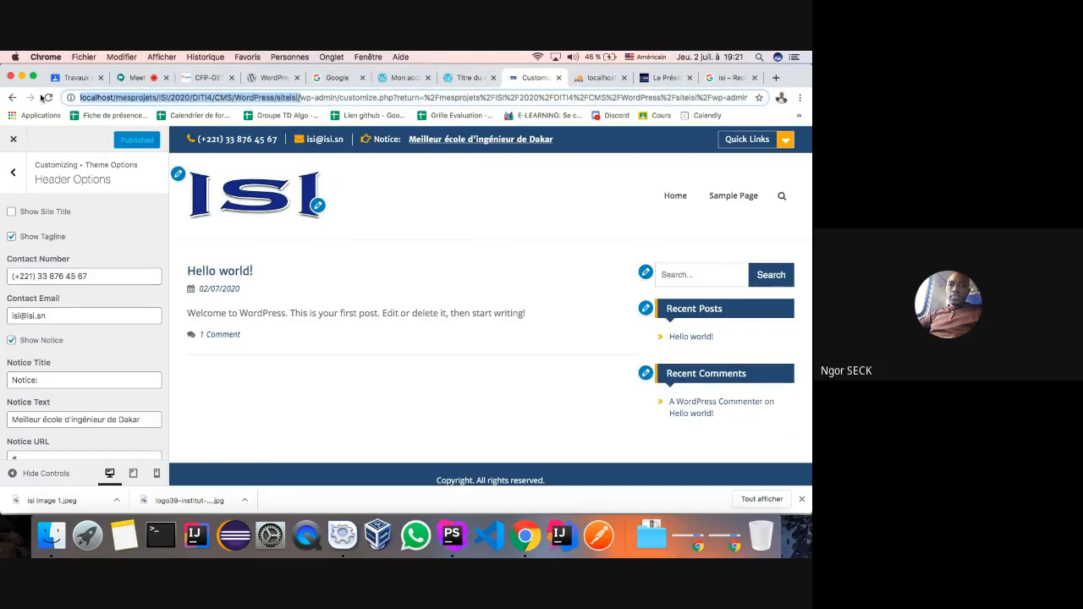
{"action": "left_click", "coordinate": [776, 77]}
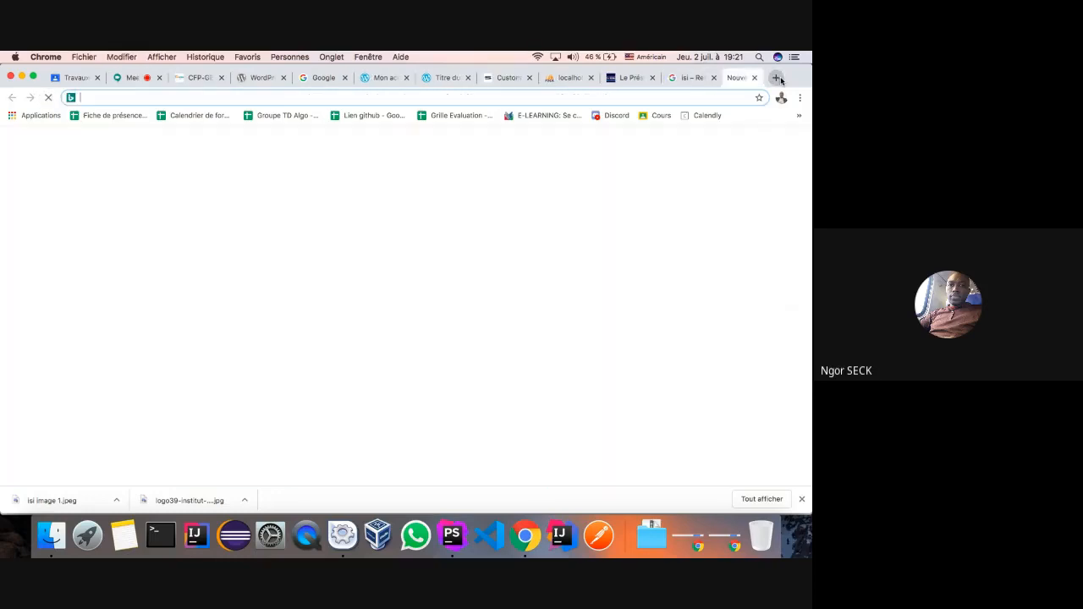
{"action": "key", "text": "super+v"}
{"action": "key", "text": "Return"}
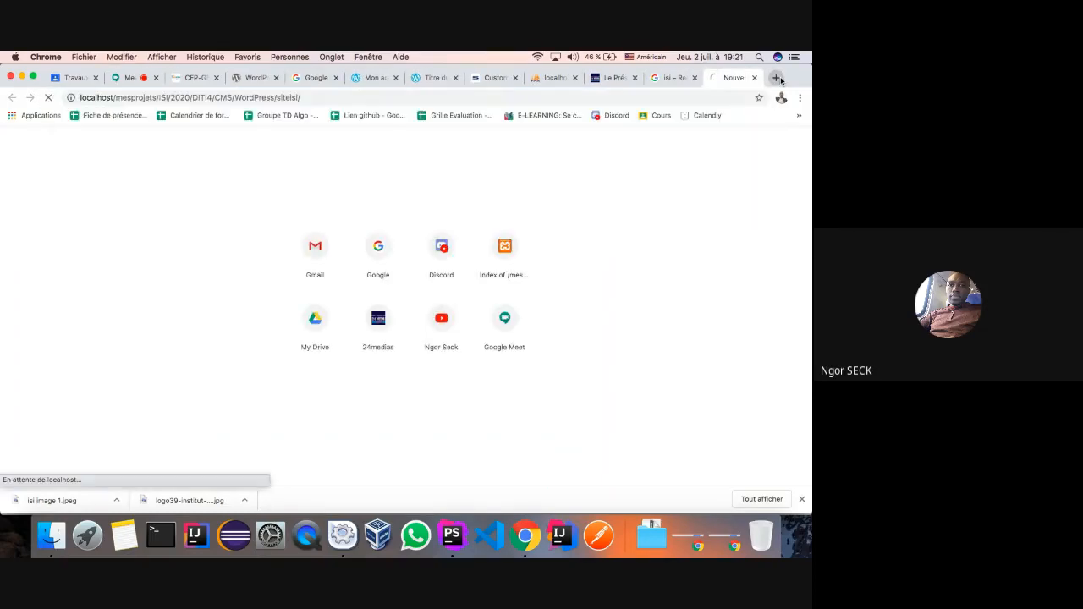
{"action": "left_click_drag", "start_coordinate": [728, 80], "coordinate": [619, 83]}
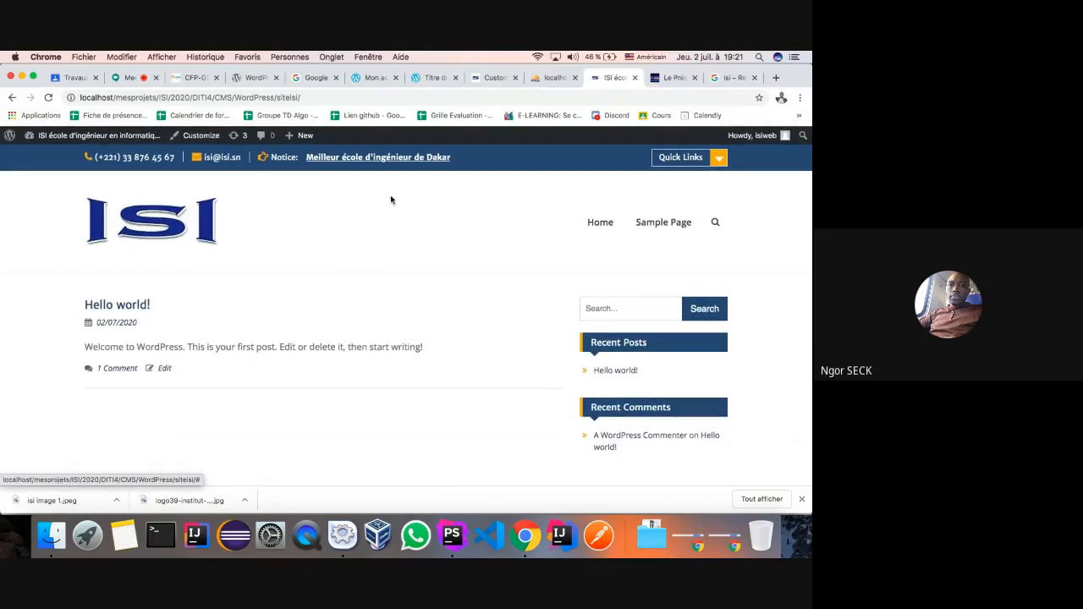
{"action": "scroll", "coordinate": [356, 261], "scroll_direction": "down", "scroll_amount": 3}
{"action": "scroll", "coordinate": [355, 263], "scroll_direction": "up", "scroll_amount": 3}
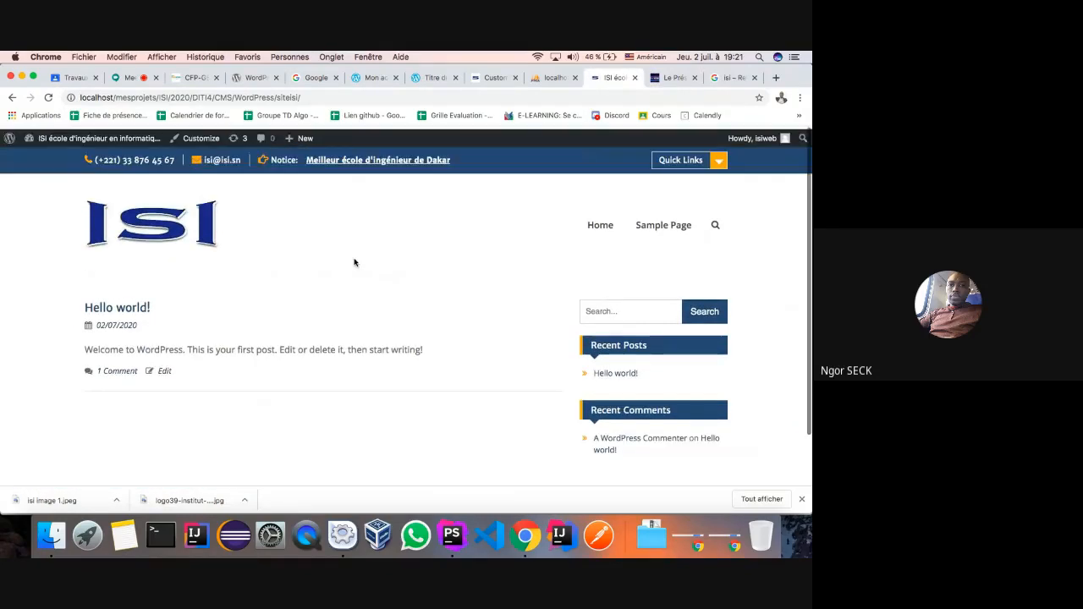
- Return to the Customizer tab and go back to the Theme Options list
{"action": "left_click", "coordinate": [493, 79]}
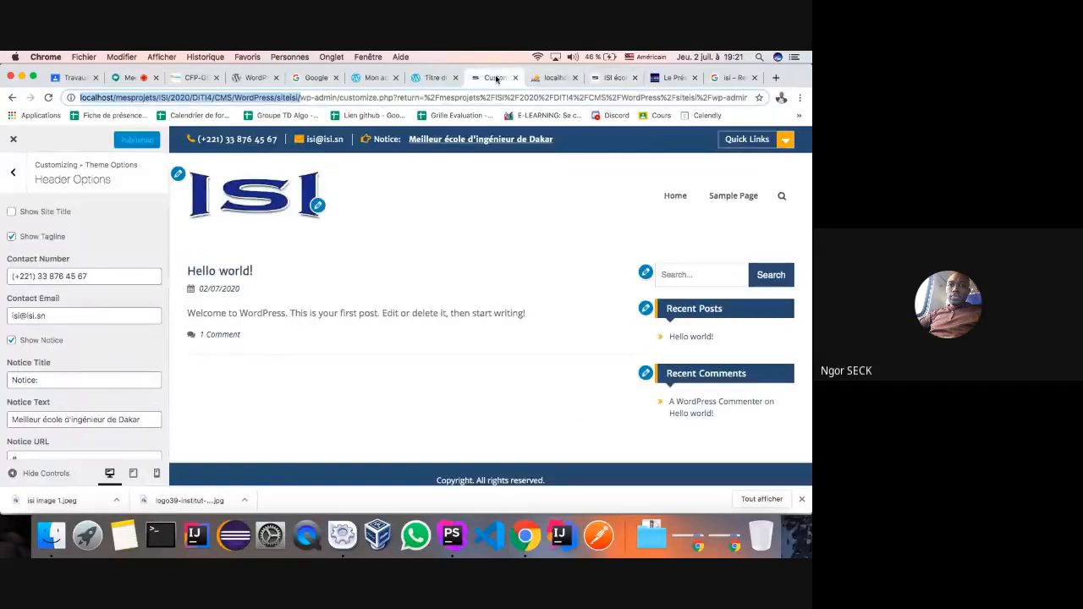
{"action": "left_click", "coordinate": [554, 77]}
{"action": "left_click_drag", "start_coordinate": [554, 77], "coordinate": [615, 77]}
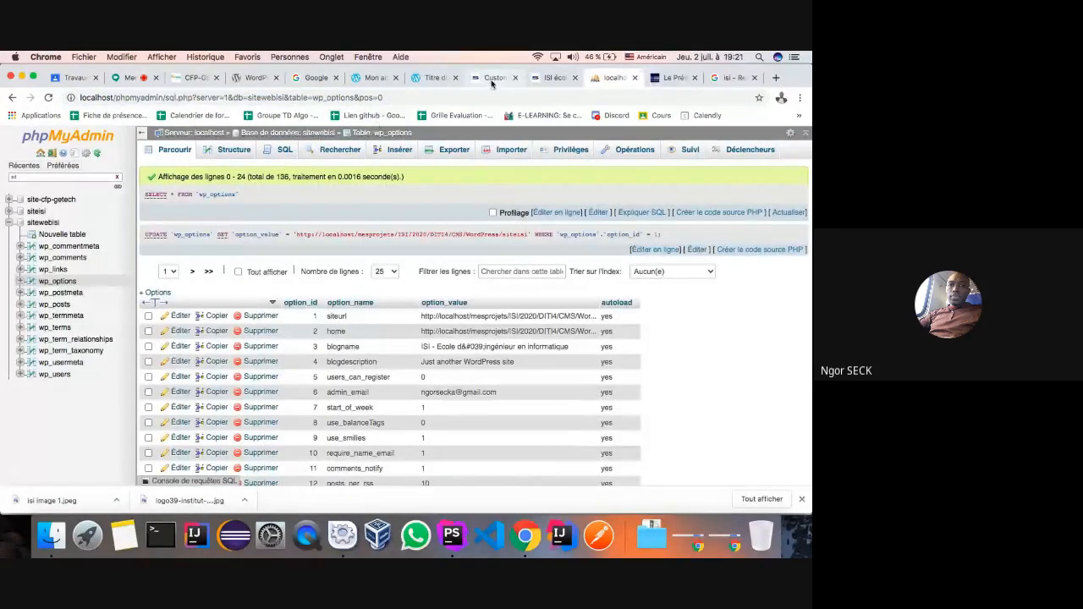
{"action": "left_click", "coordinate": [493, 78]}
{"action": "left_click", "coordinate": [12, 172]}
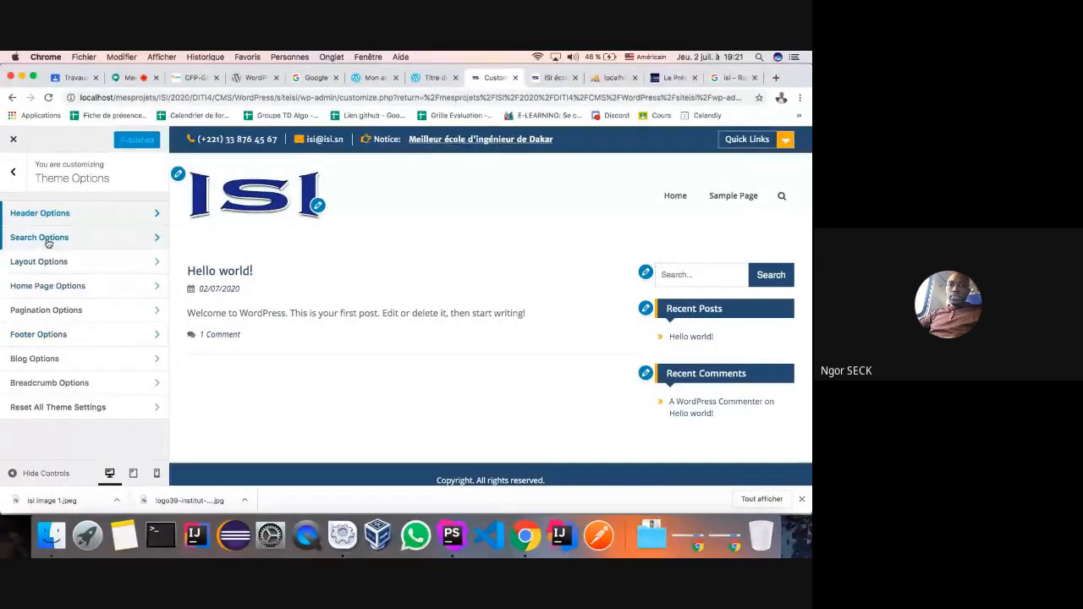
- Replace the Search Placeholder 'Search' with 'Rechercher' and publish it
{"action": "left_click", "coordinate": [161, 242]}
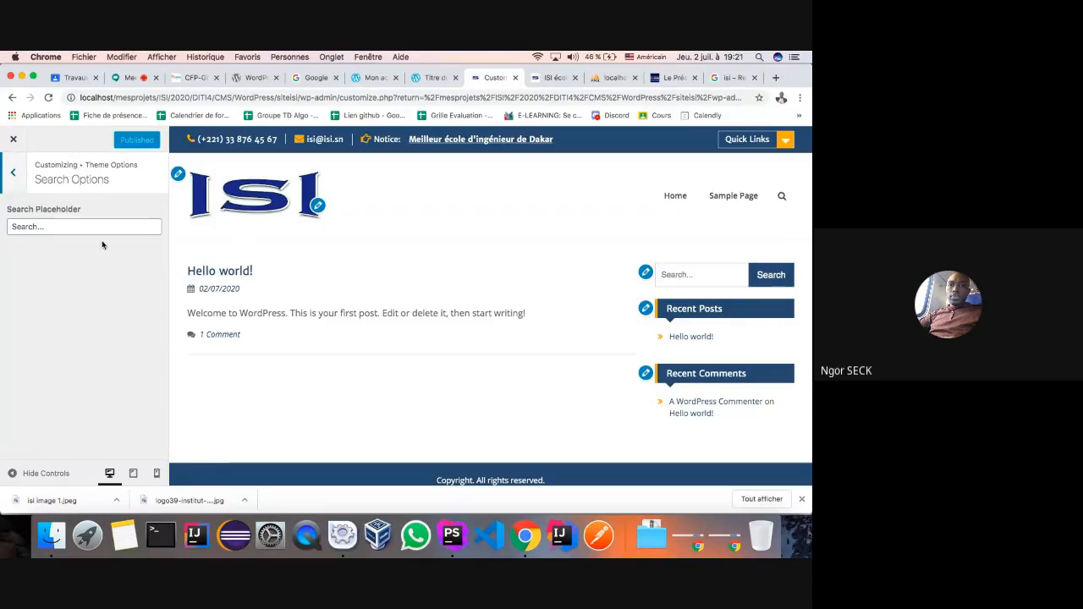
{"action": "left_click_drag", "start_coordinate": [41, 229], "coordinate": [2, 222]}
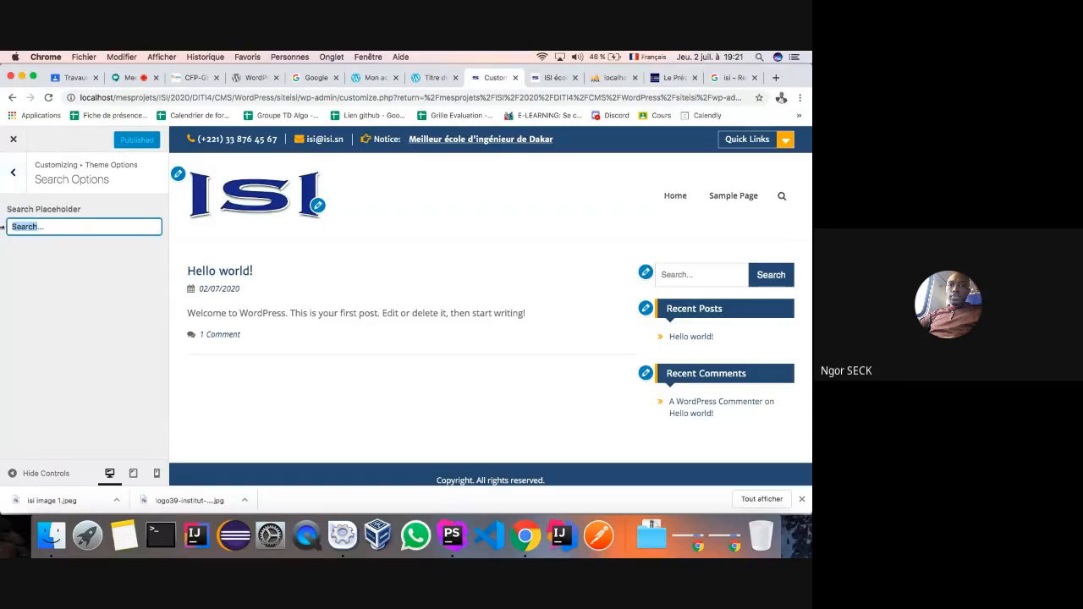
{"action": "type", "text": "Rec"}
{"action": "type", "text": "herche"}
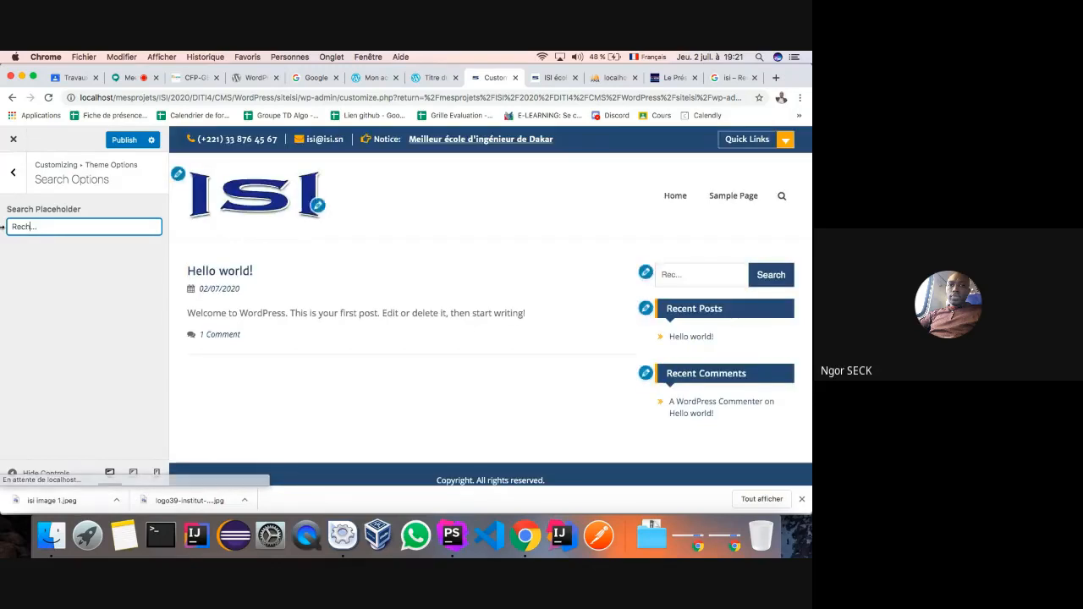
{"action": "type", "text": "r"}
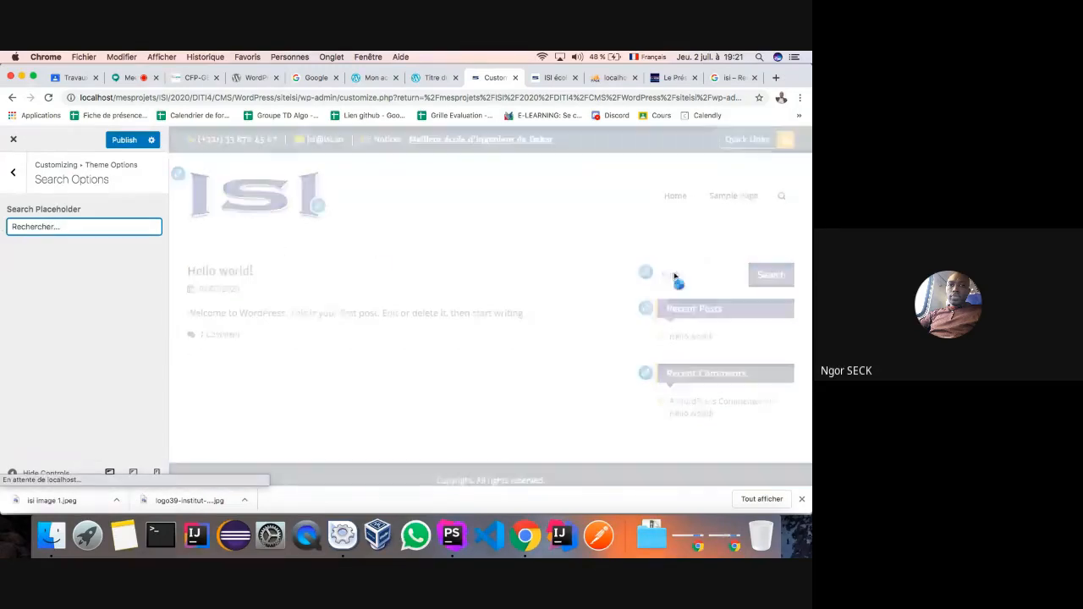
{"action": "left_click", "coordinate": [116, 147]}
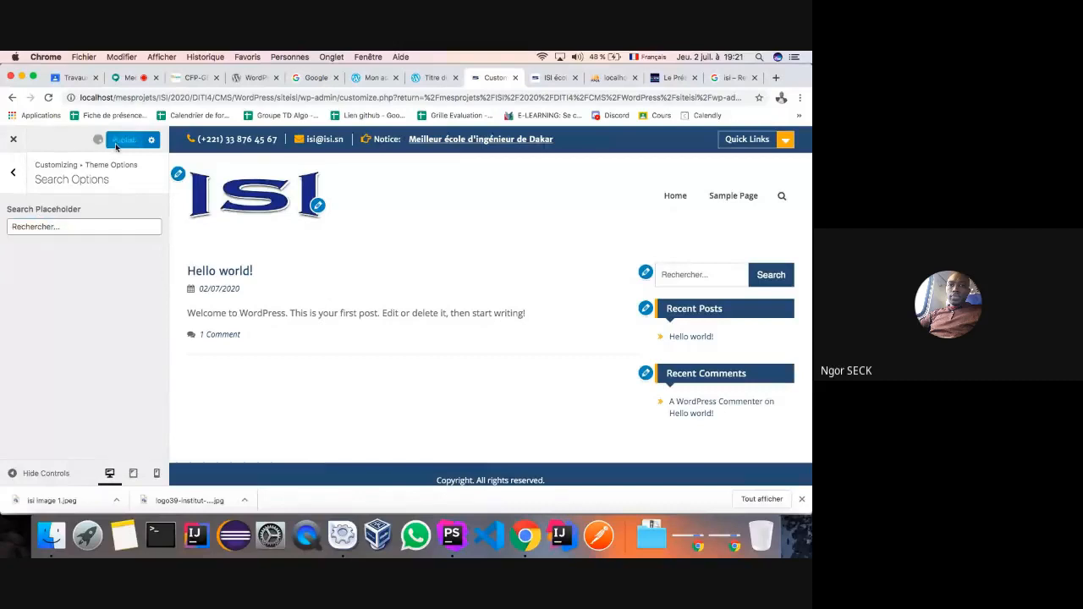
{"action": "left_click", "coordinate": [13, 172]}
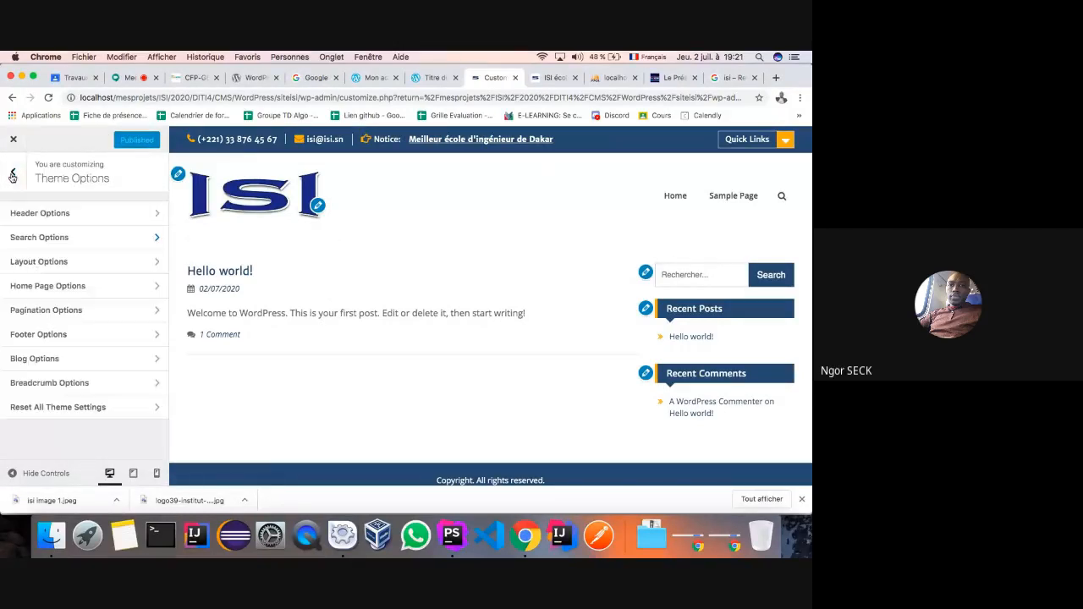
- Try Boxed and Fluid site layouts in Layout Options, ending on Fluid
{"action": "left_click", "coordinate": [138, 263]}
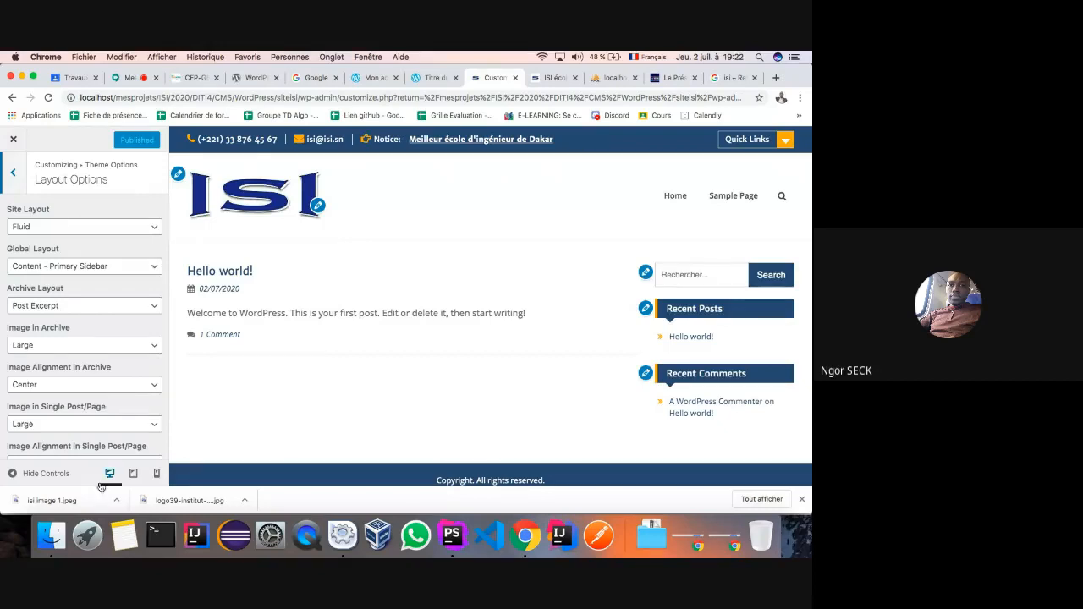
{"action": "left_click", "coordinate": [154, 228]}
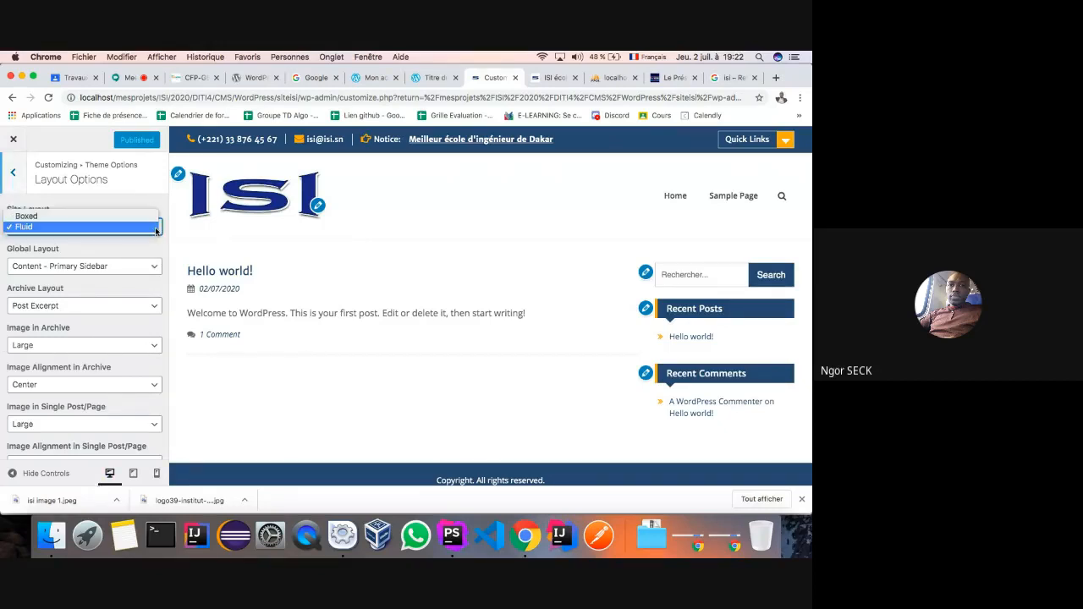
{"action": "left_click", "coordinate": [135, 216]}
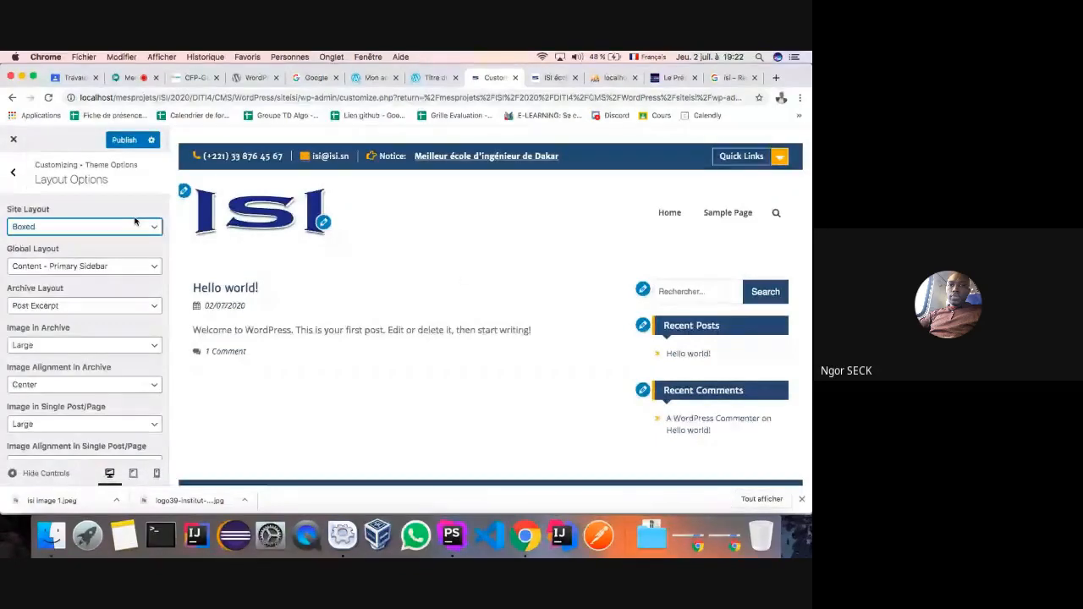
{"action": "left_click", "coordinate": [145, 226]}
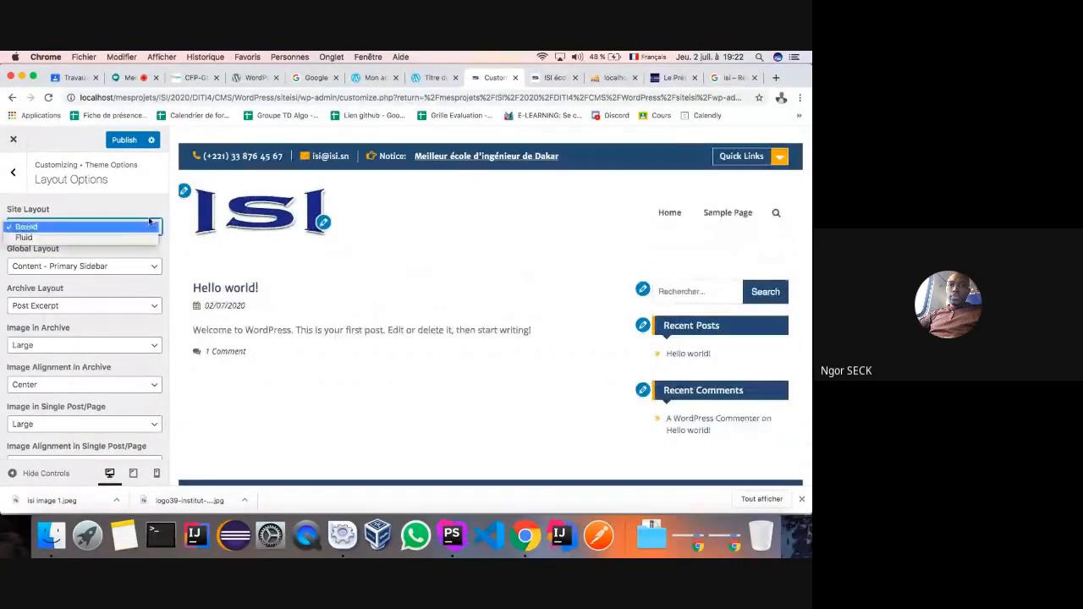
{"action": "left_click", "coordinate": [114, 237]}
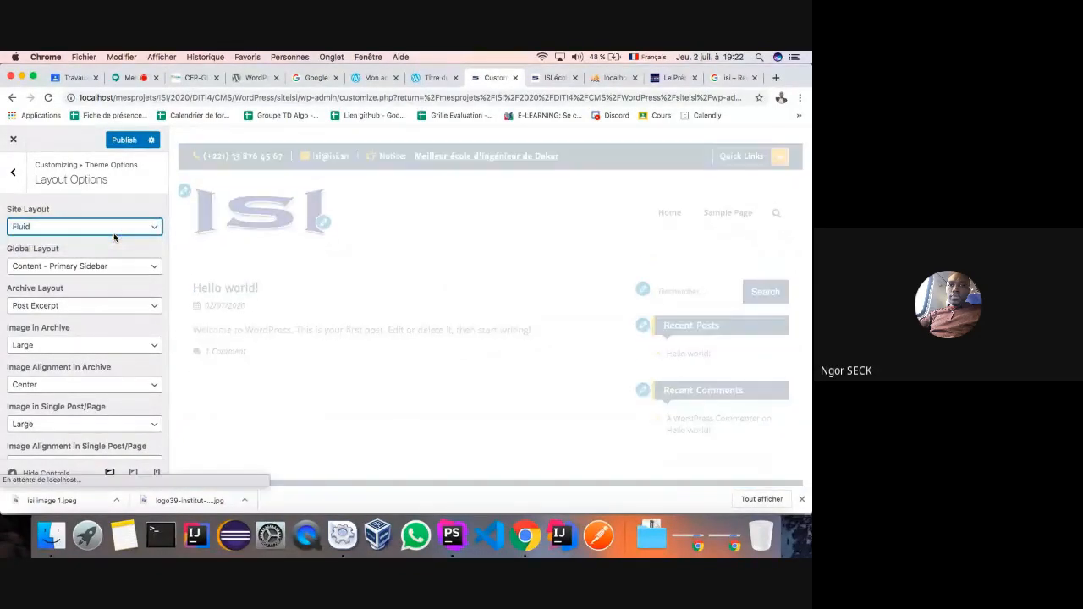
{"action": "left_click", "coordinate": [152, 226]}
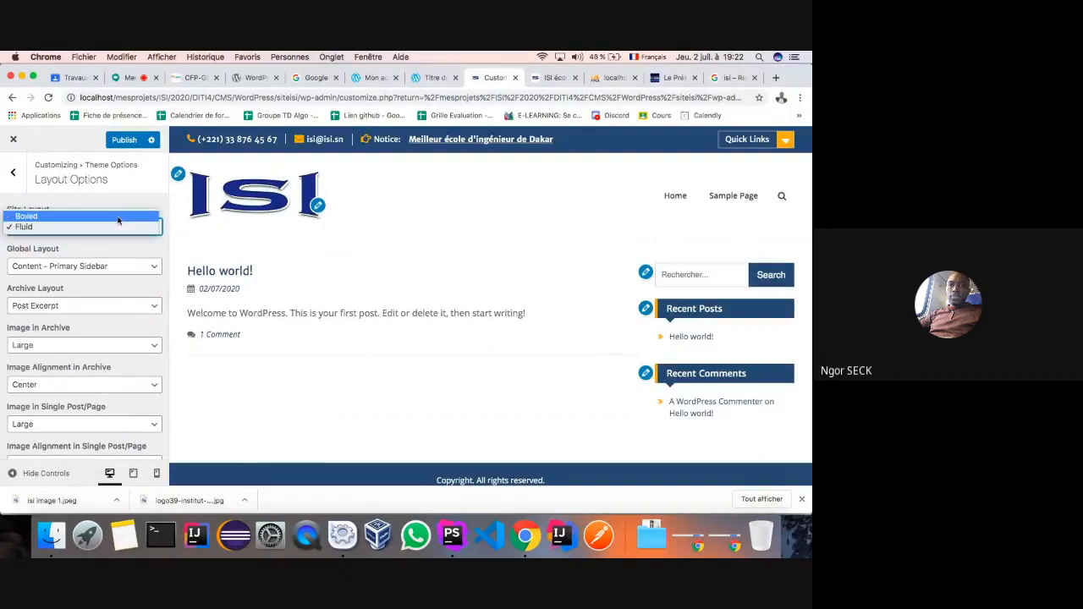
{"action": "left_click", "coordinate": [116, 217]}
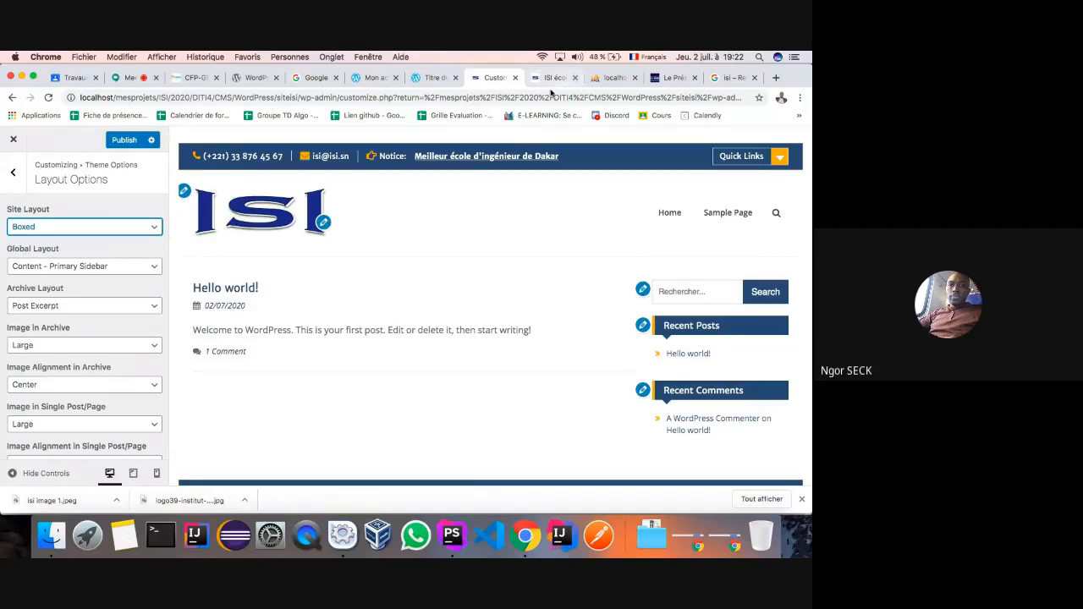
{"action": "left_click", "coordinate": [152, 227]}
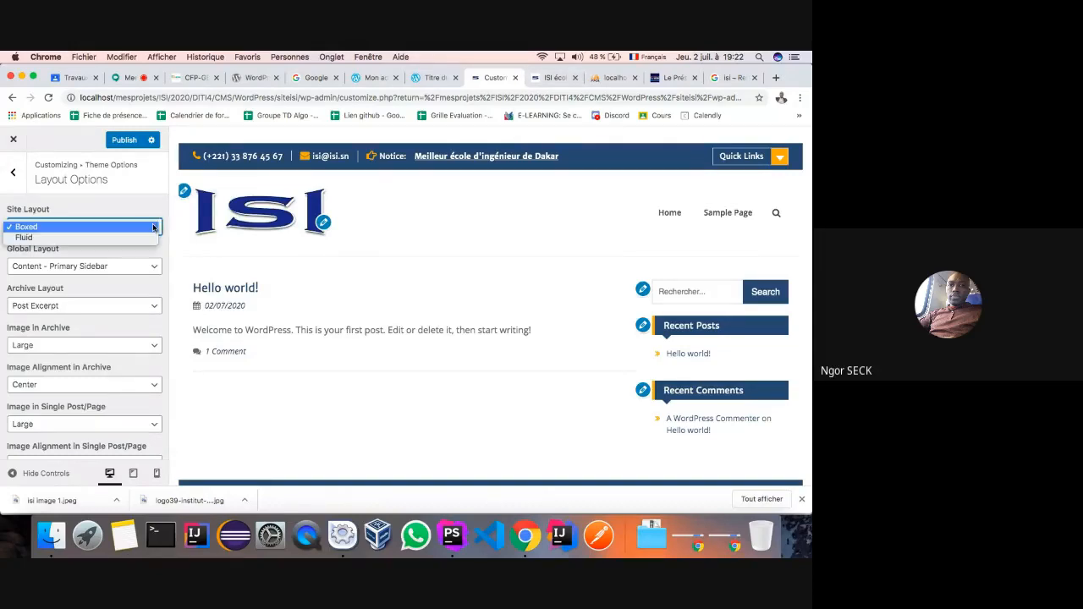
{"action": "left_click", "coordinate": [144, 239]}
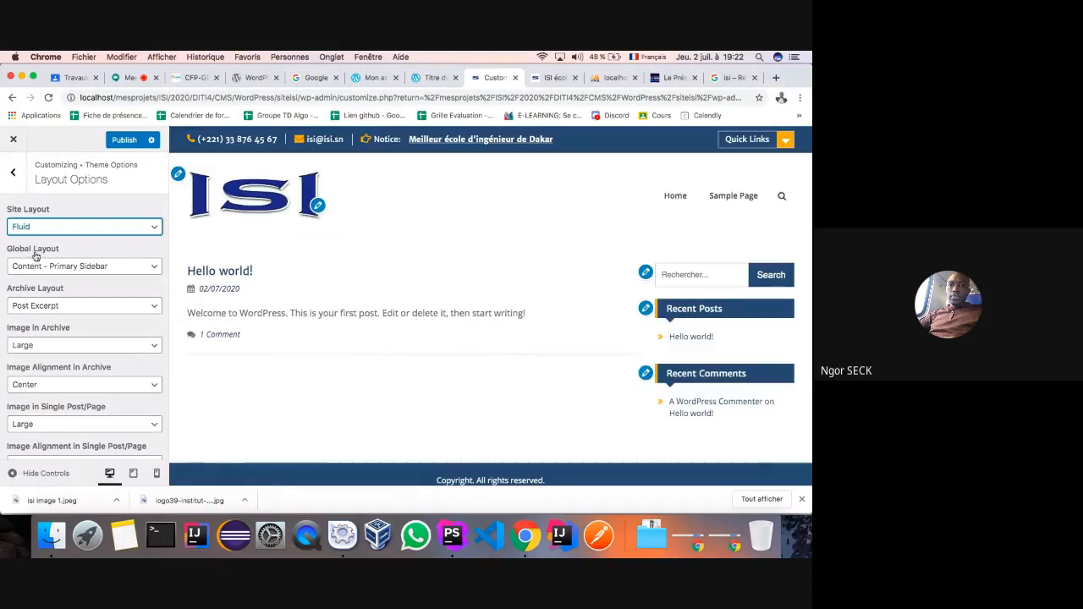
- Try three-column, no-sidebar and left-sidebar global layouts, settling on Content - Primary Sidebar
{"action": "left_click", "coordinate": [151, 268]}
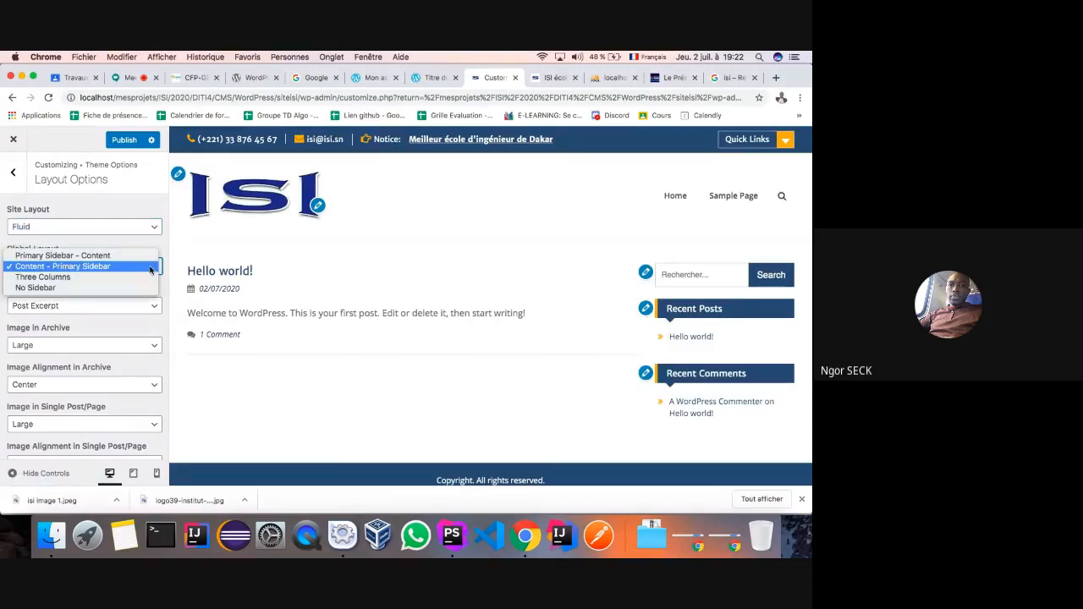
{"action": "left_click", "coordinate": [80, 277]}
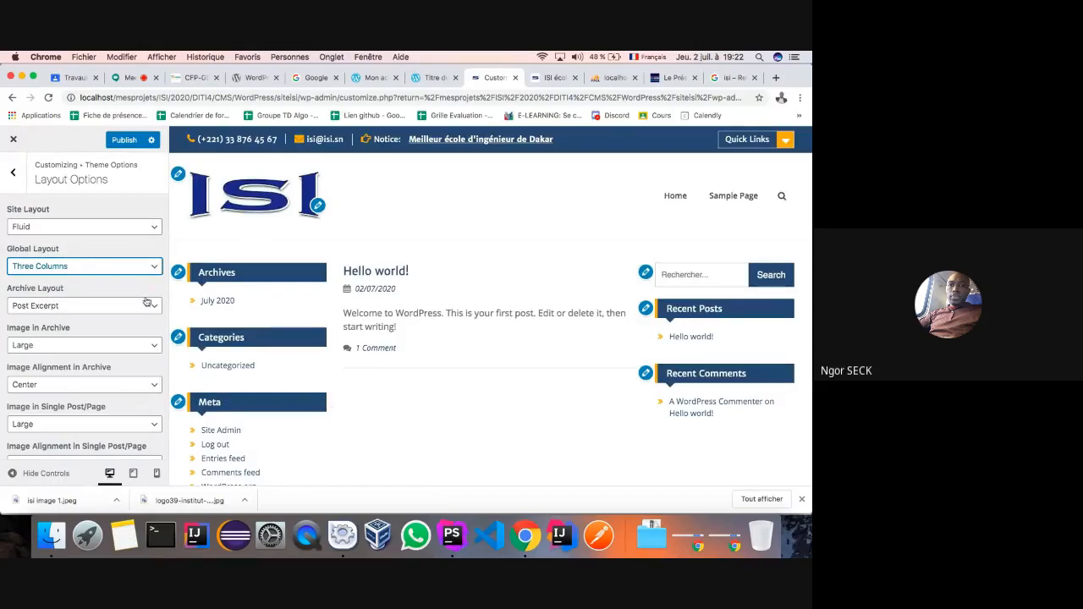
{"action": "left_click", "coordinate": [153, 268]}
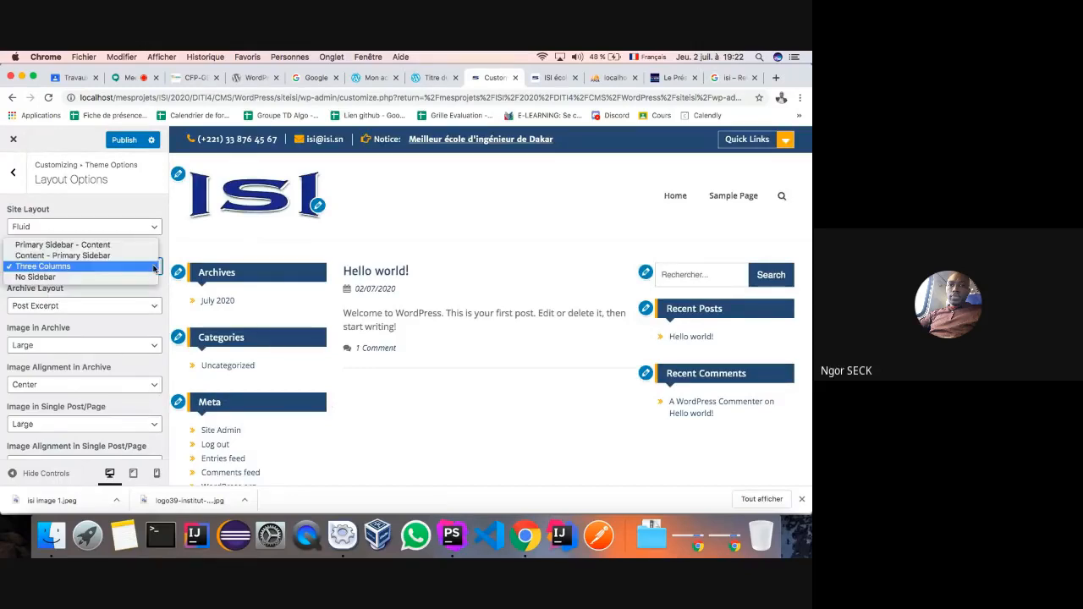
{"action": "left_click", "coordinate": [82, 276]}
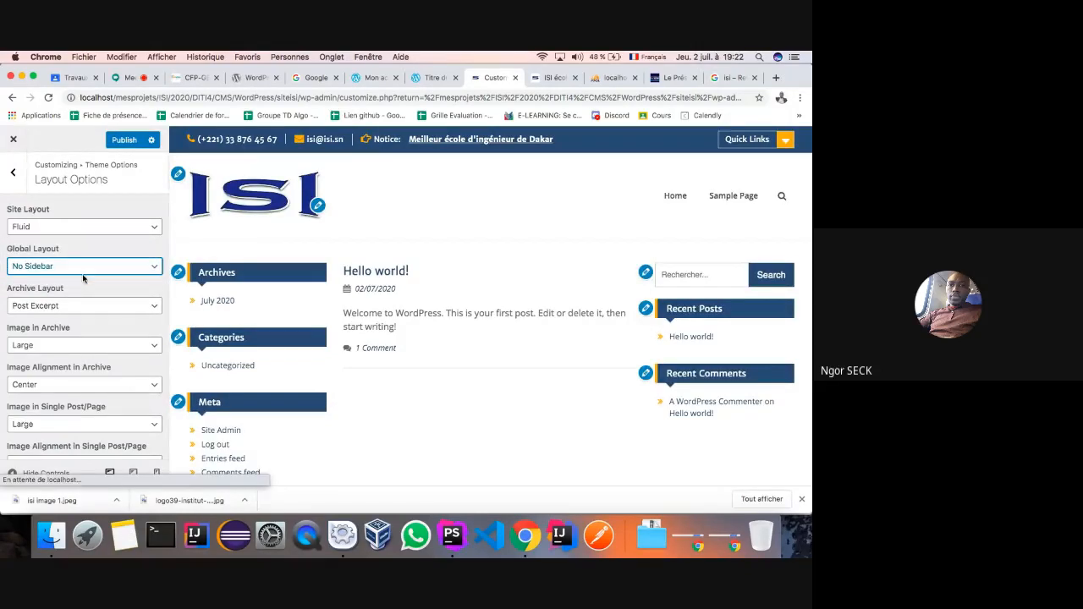
{"action": "left_click", "coordinate": [142, 265]}
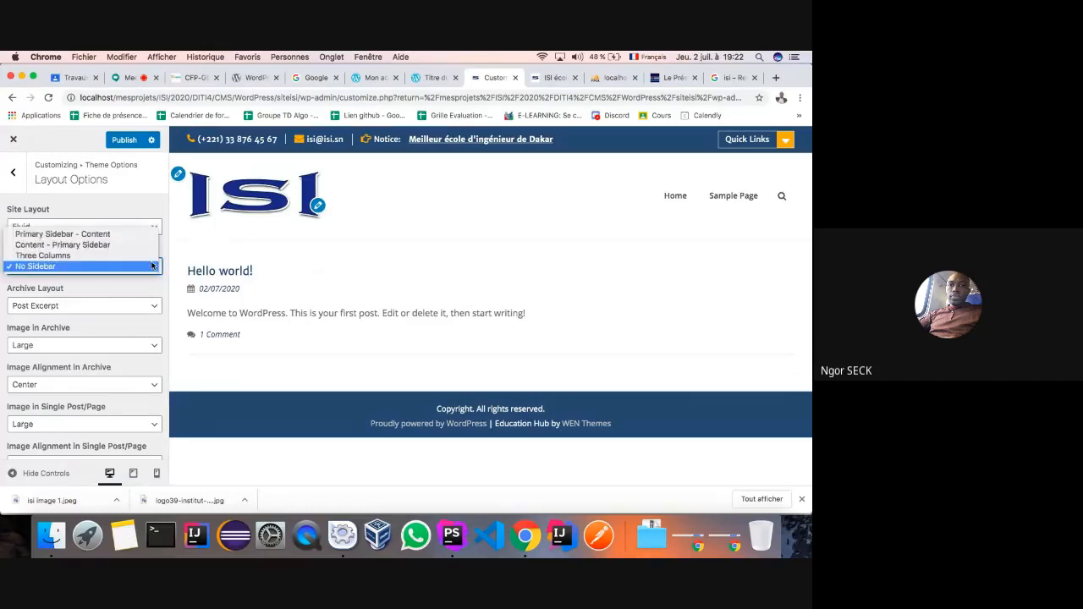
{"action": "left_click", "coordinate": [91, 238]}
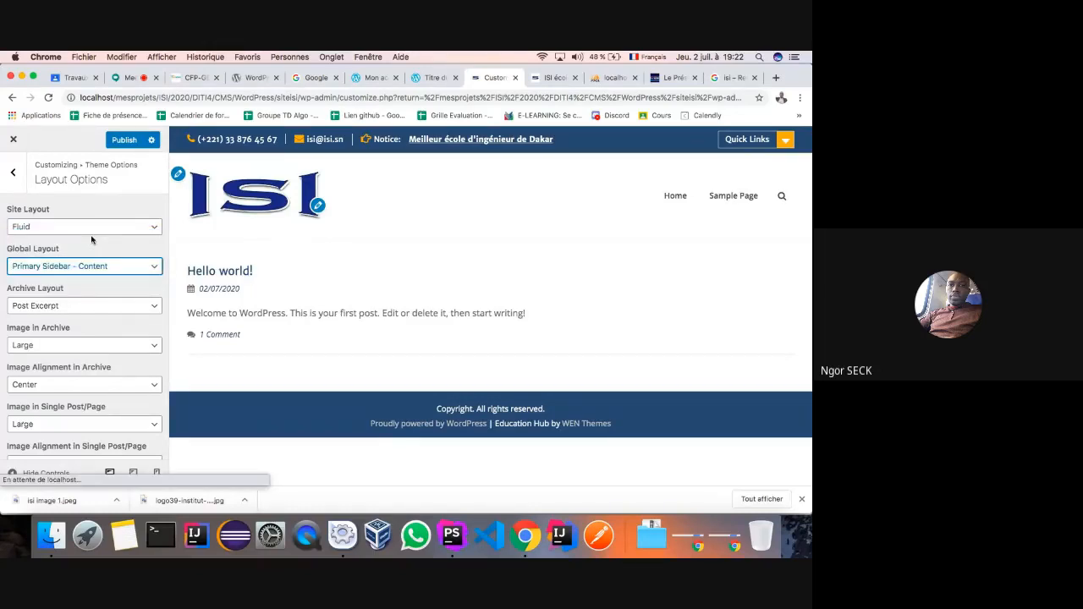
{"action": "left_click", "coordinate": [154, 267]}
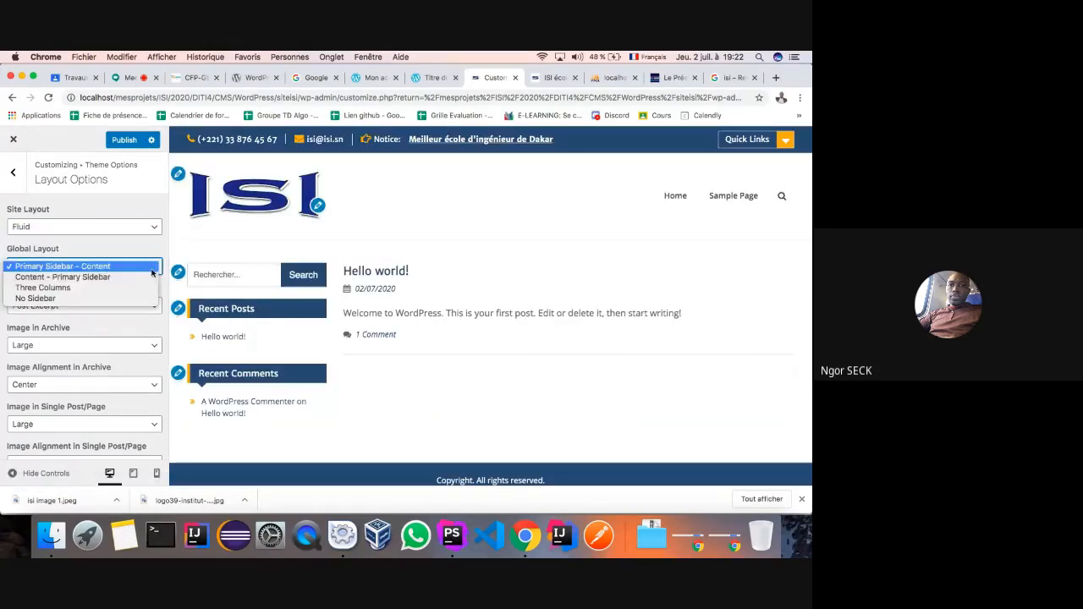
{"action": "left_click", "coordinate": [105, 278]}
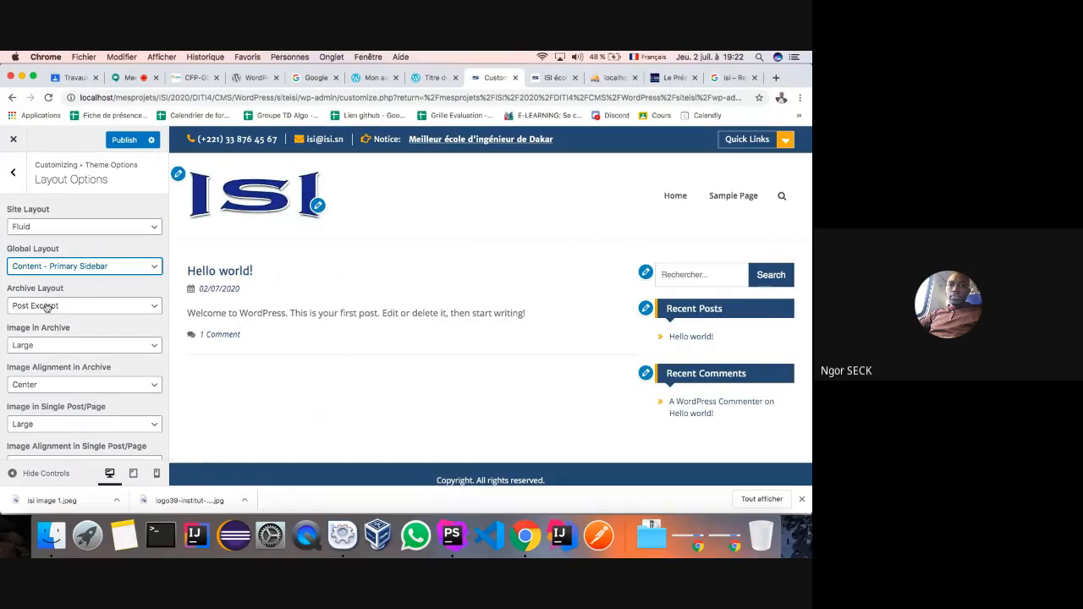
- Set archive images to Large after trying Thumbnail, and publish the layout settings
{"action": "scroll", "coordinate": [94, 336], "scroll_direction": "down", "scroll_amount": 1}
{"action": "left_click", "coordinate": [145, 321]}
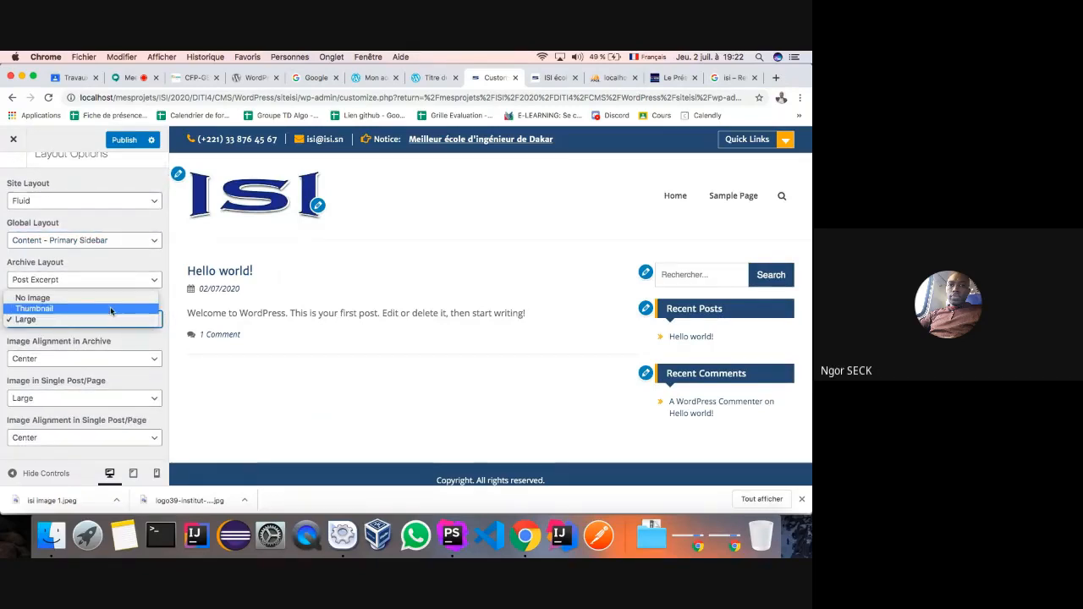
{"action": "left_click", "coordinate": [110, 310]}
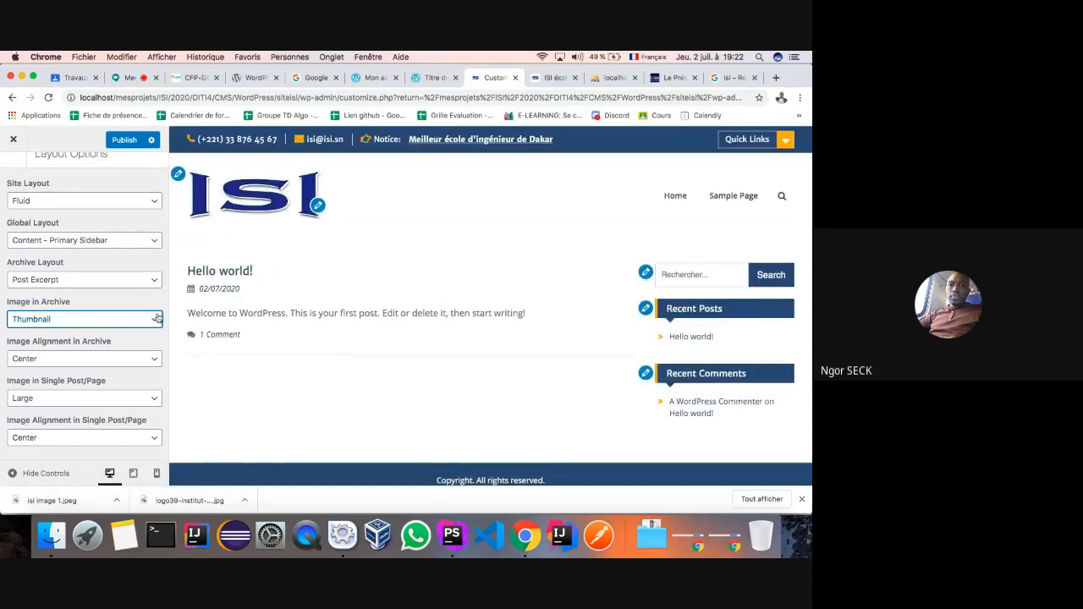
{"action": "left_click", "coordinate": [112, 319]}
{"action": "left_click", "coordinate": [110, 330]}
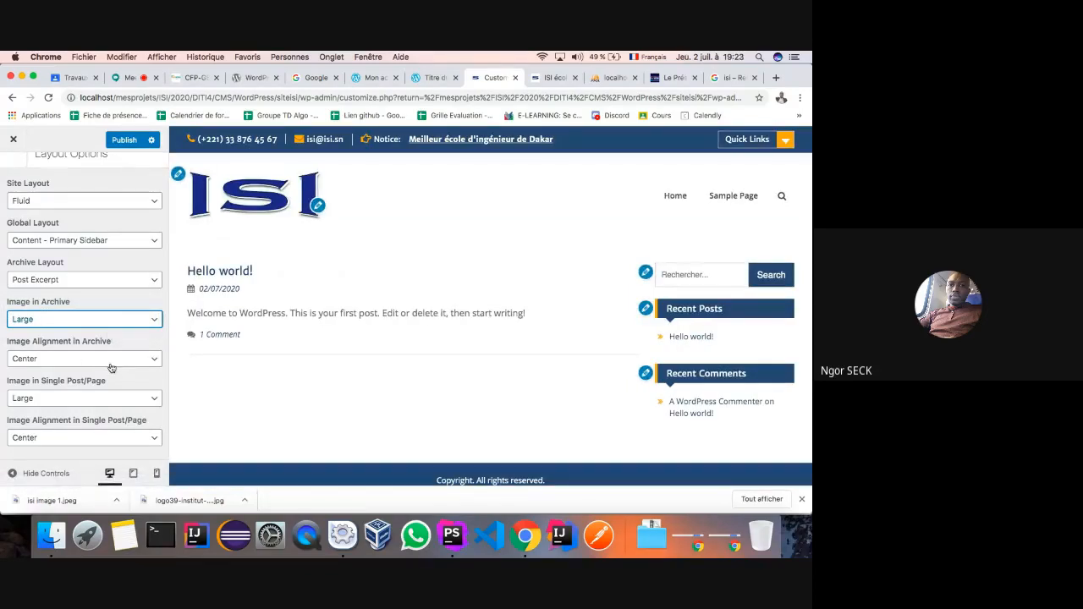
{"action": "scroll", "coordinate": [110, 367], "scroll_direction": "up", "scroll_amount": 1}
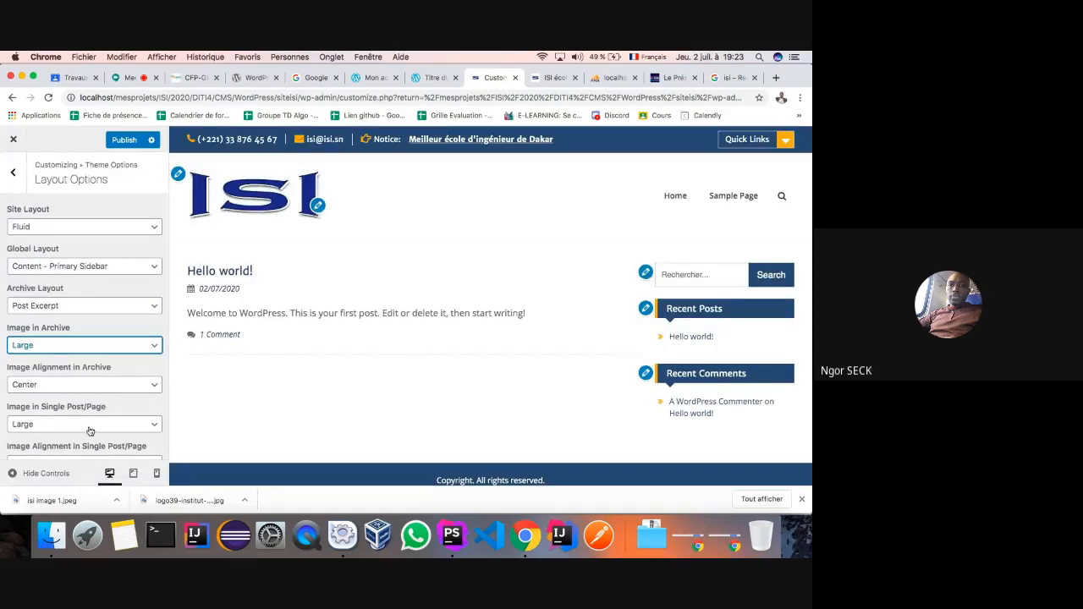
{"action": "left_click", "coordinate": [118, 142]}
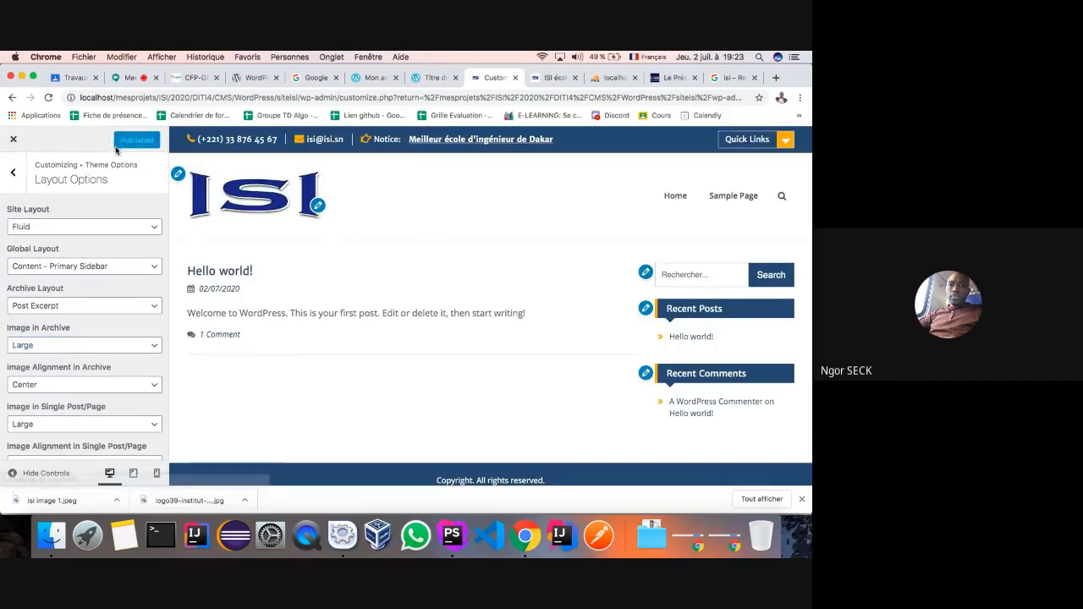
- Look through Home Page and Pagination Options, then open Footer Options and close the downloads bar
{"action": "left_click", "coordinate": [15, 175]}
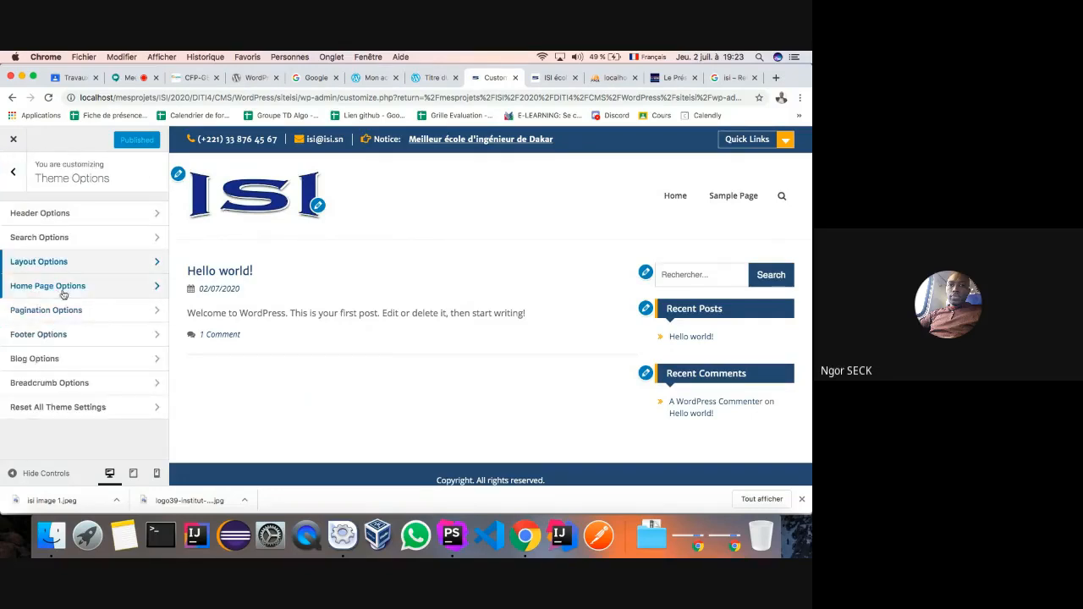
{"action": "left_click", "coordinate": [157, 286]}
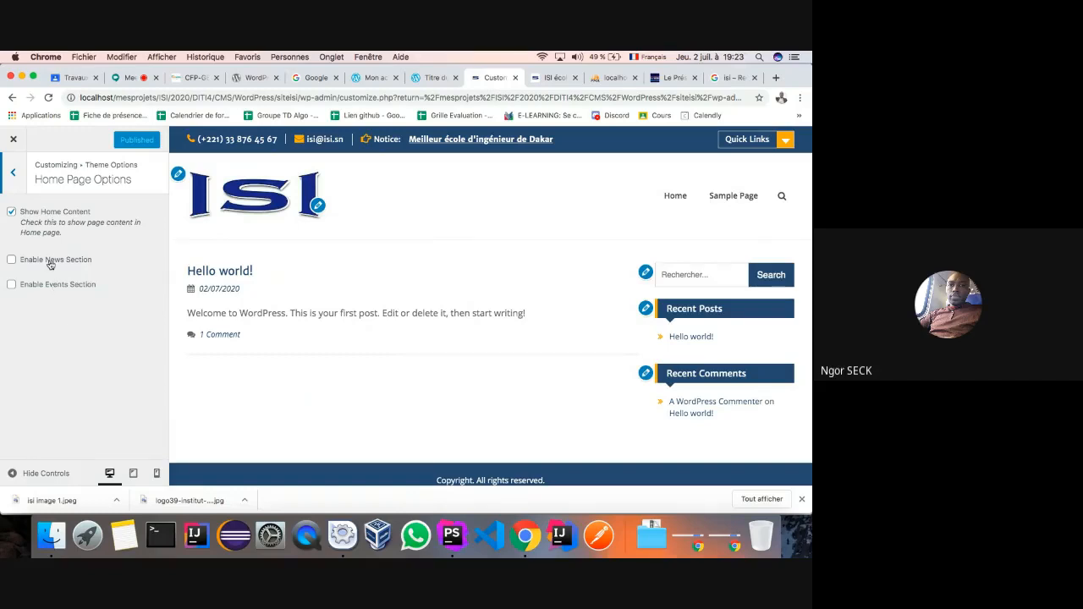
{"action": "left_click", "coordinate": [18, 181]}
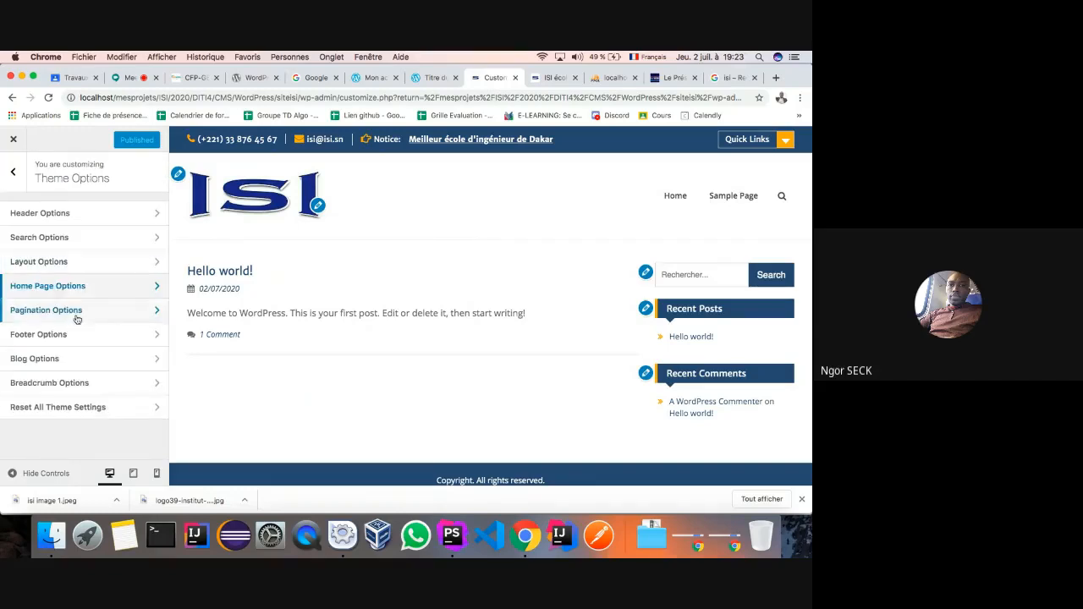
{"action": "left_click", "coordinate": [158, 312]}
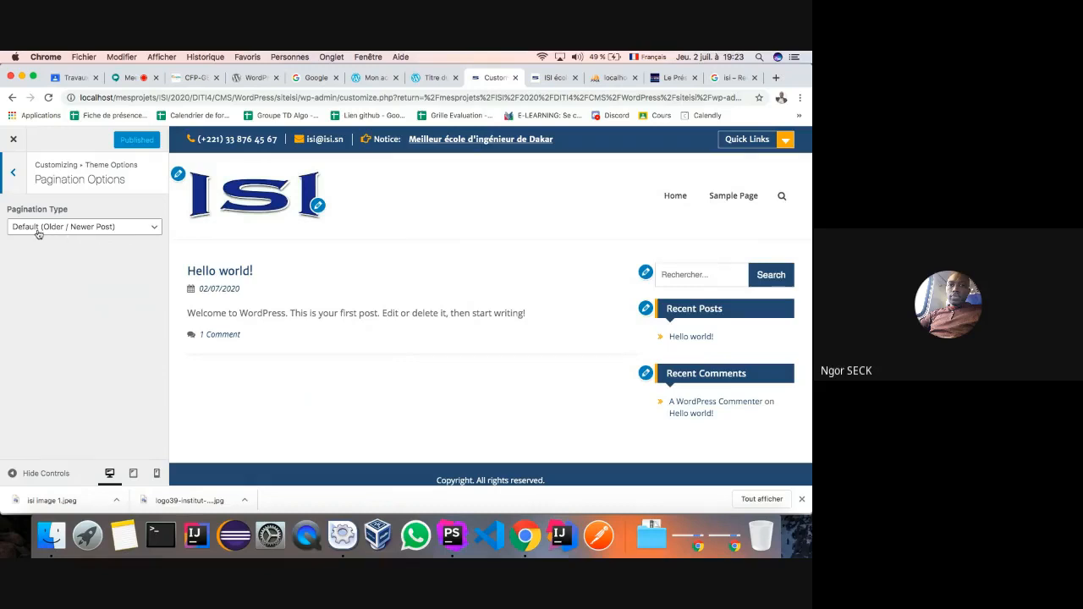
{"action": "left_click", "coordinate": [154, 230]}
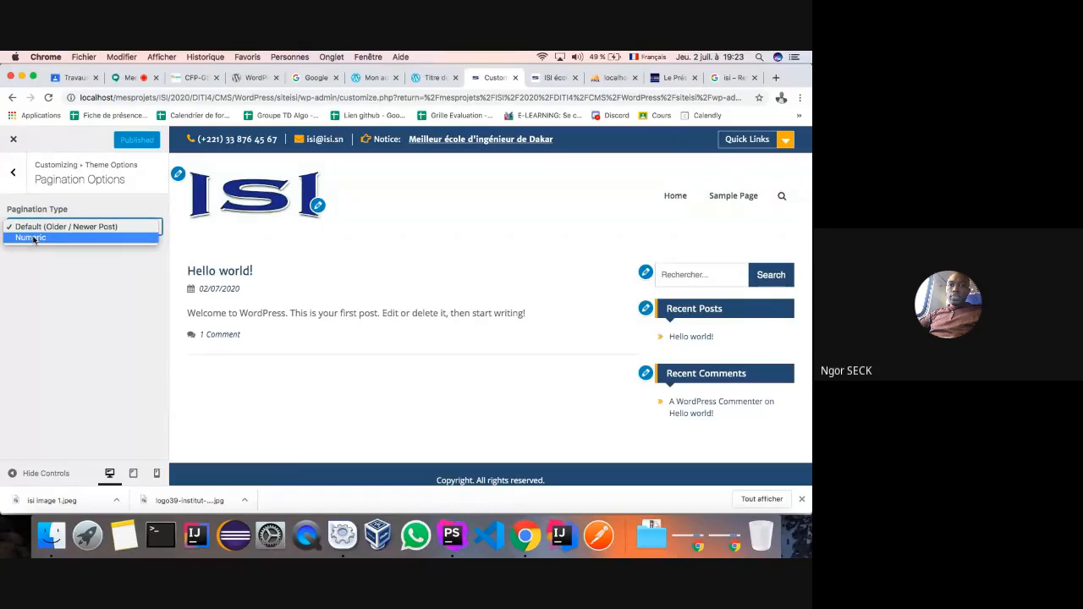
{"action": "left_click", "coordinate": [19, 179]}
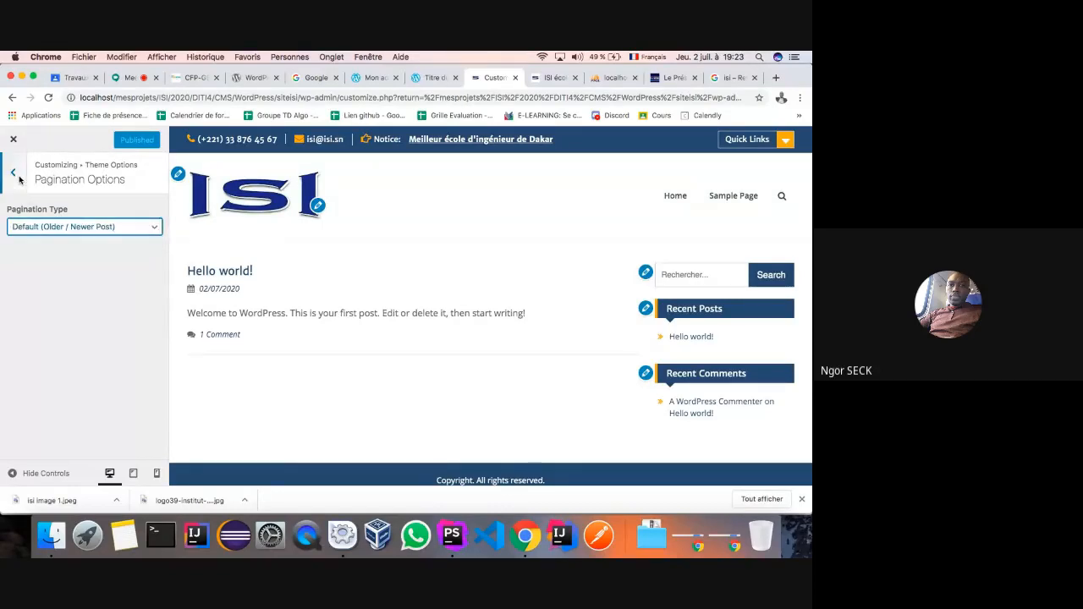
{"action": "left_click", "coordinate": [18, 178]}
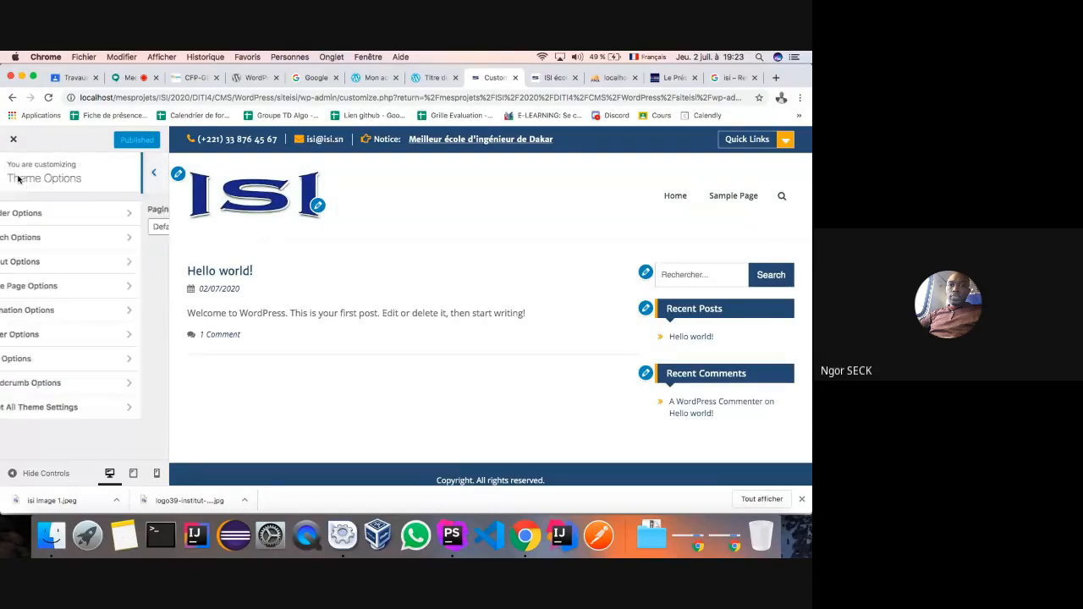
{"action": "left_click", "coordinate": [157, 334]}
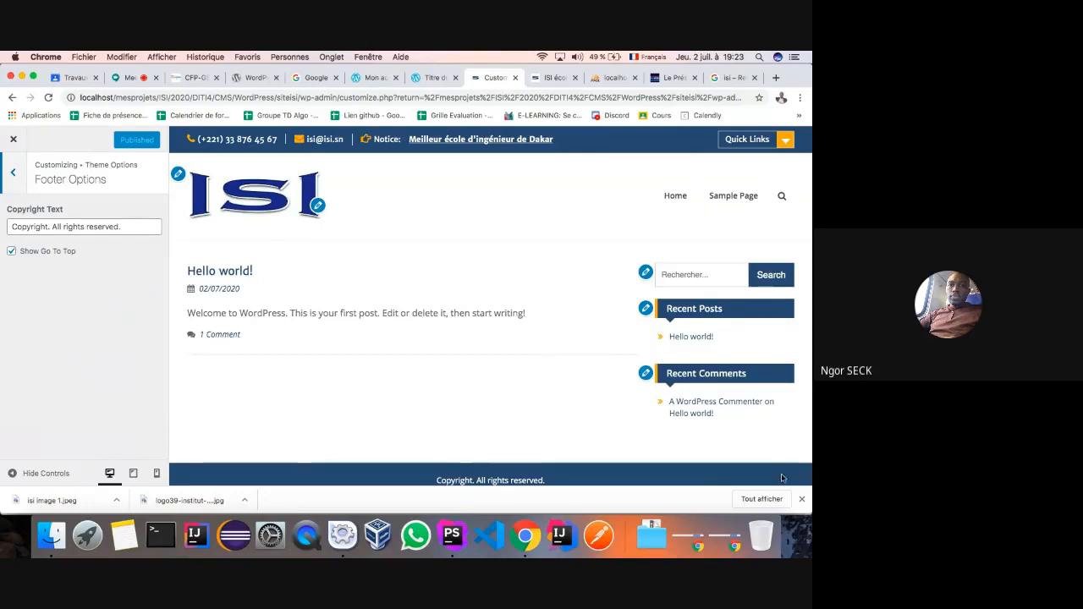
{"action": "left_click", "coordinate": [802, 499]}
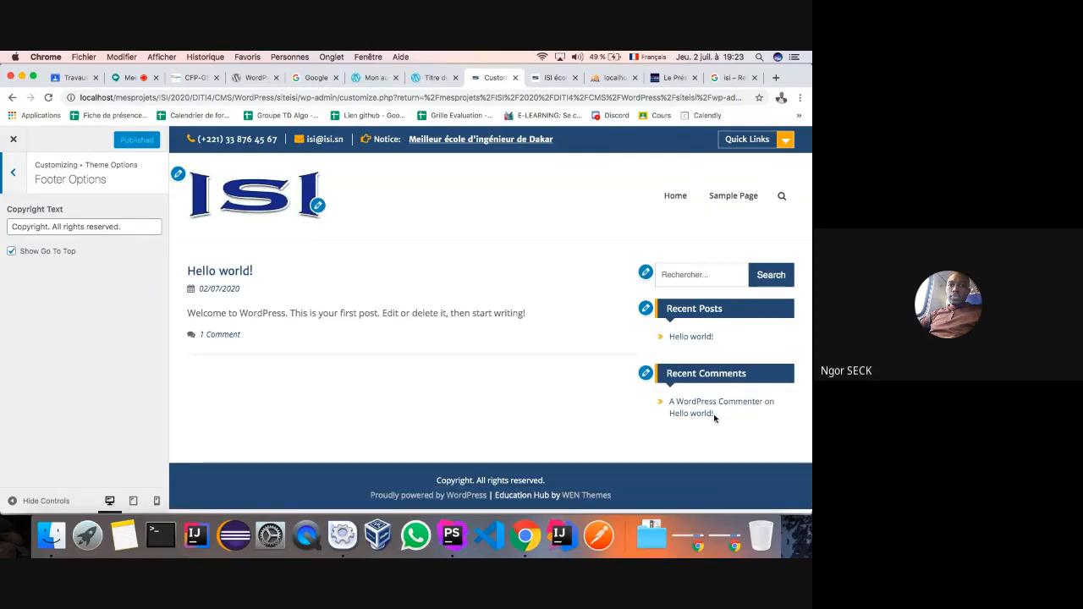
- On the live site, follow the Sample Page link to its 404 error twice, then return to the Customizer
{"action": "left_click", "coordinate": [552, 77]}
{"action": "scroll", "coordinate": [586, 312], "scroll_direction": "down", "scroll_amount": 1}
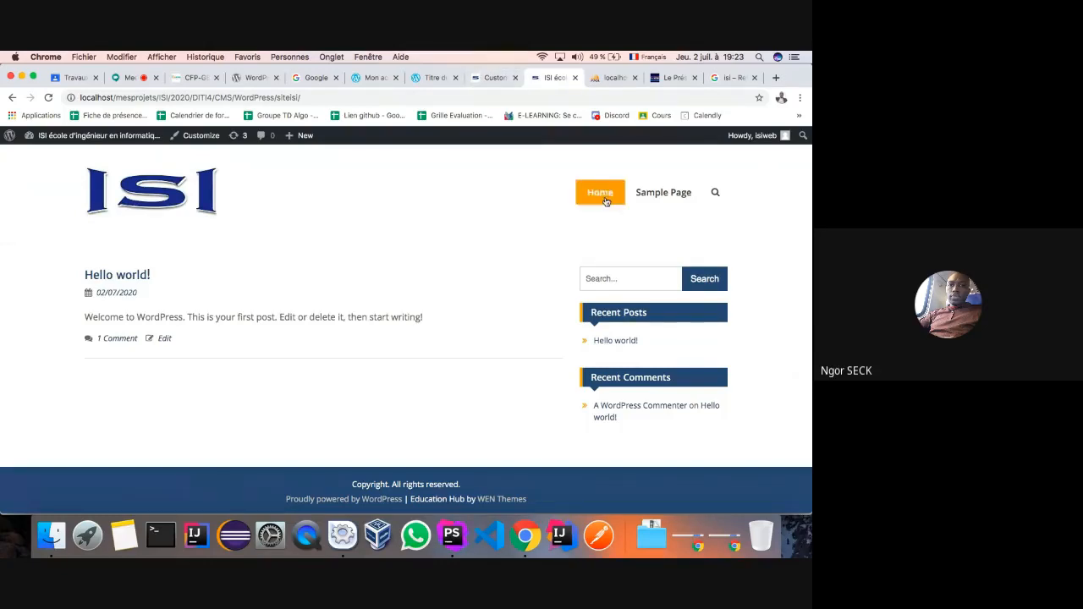
{"action": "left_click", "coordinate": [660, 223]}
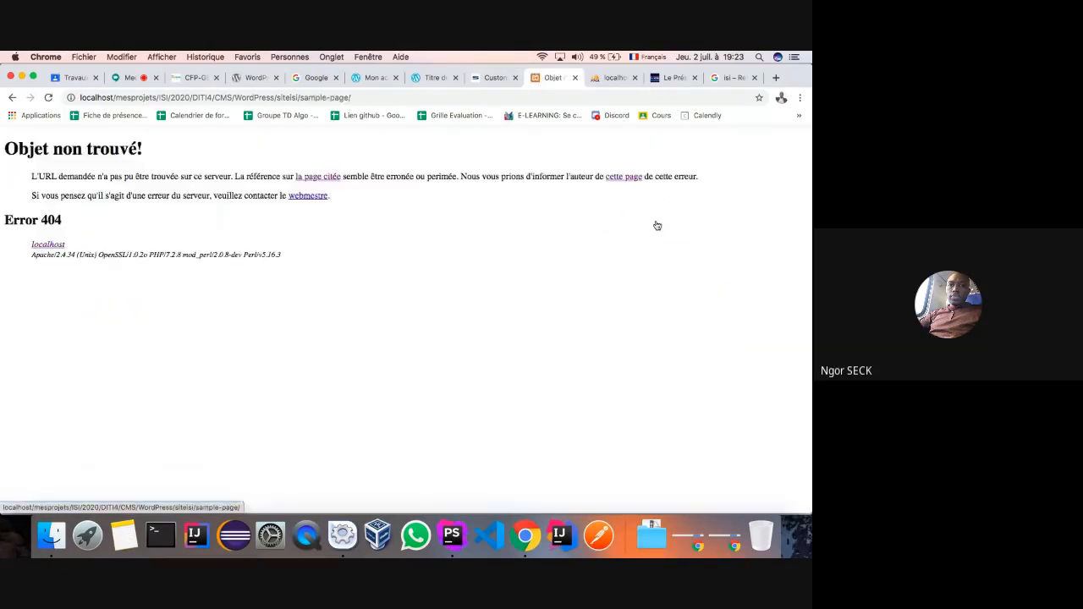
{"action": "left_click", "coordinate": [11, 98]}
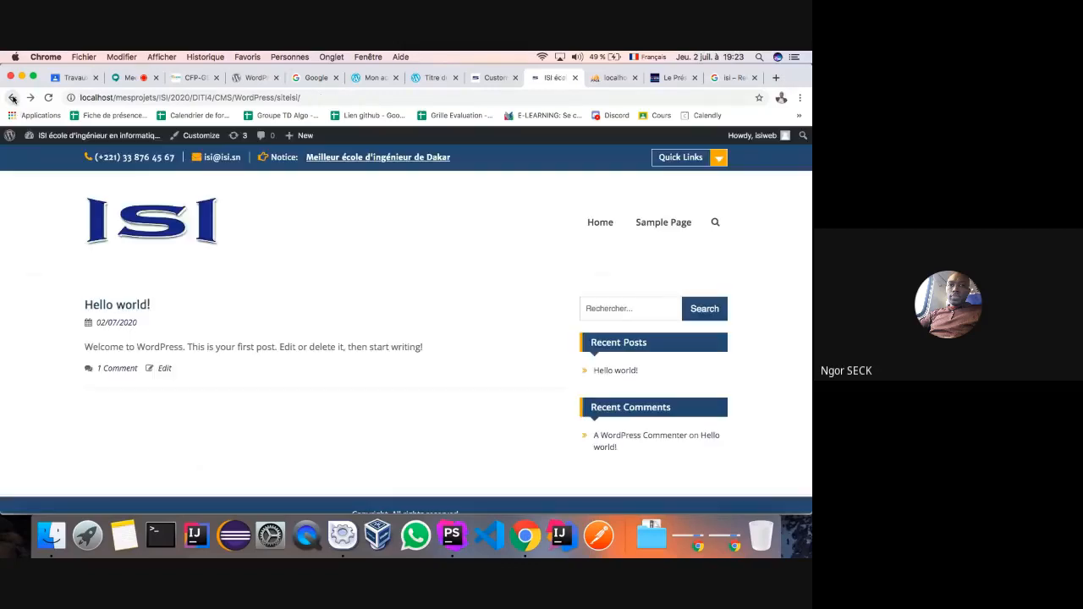
{"action": "left_click", "coordinate": [653, 225]}
{"action": "left_click", "coordinate": [12, 97]}
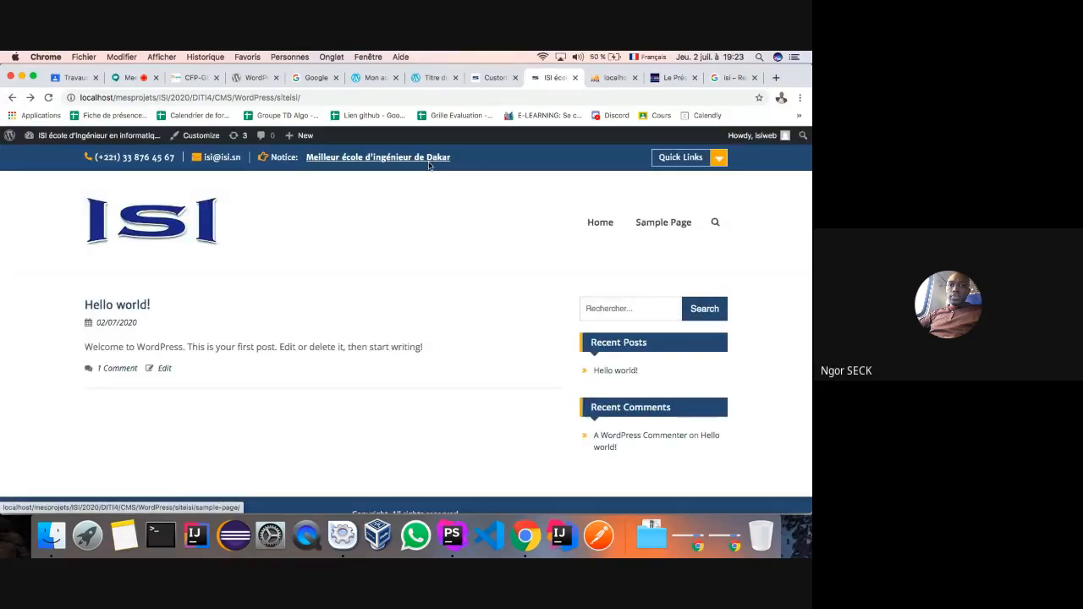
{"action": "left_click", "coordinate": [479, 77]}
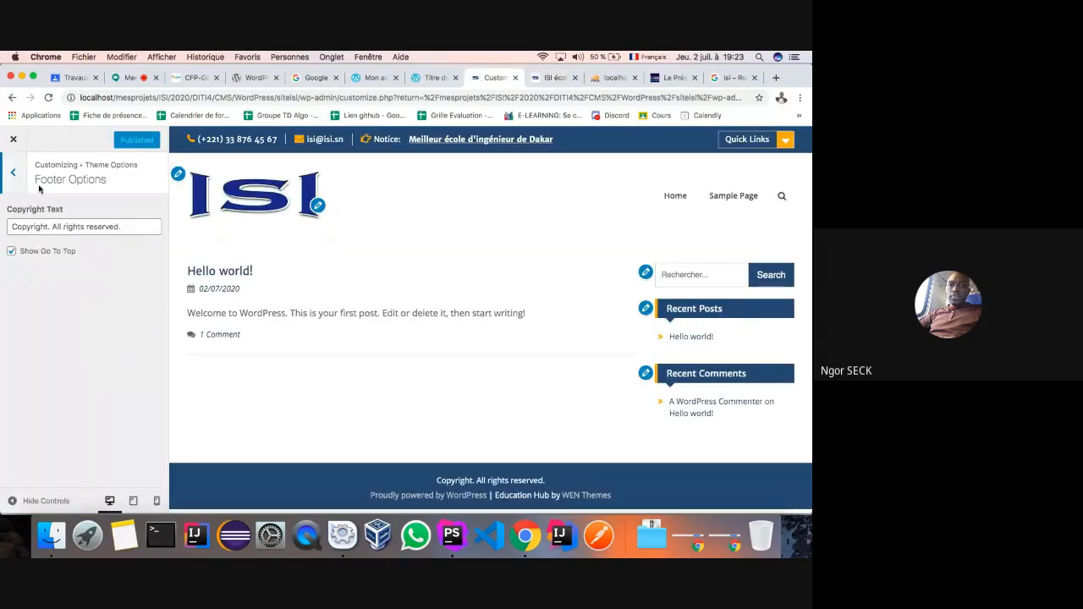
- Change the Blog Options read-more text from 'Read More' to 'Lire' and publish
{"action": "left_click", "coordinate": [14, 172]}
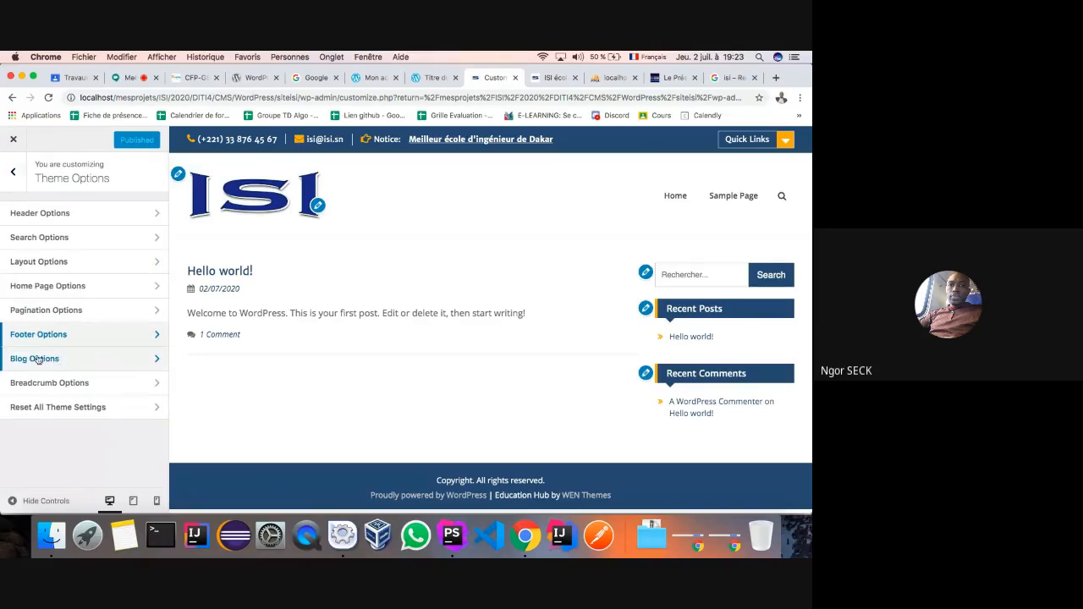
{"action": "left_click", "coordinate": [158, 363]}
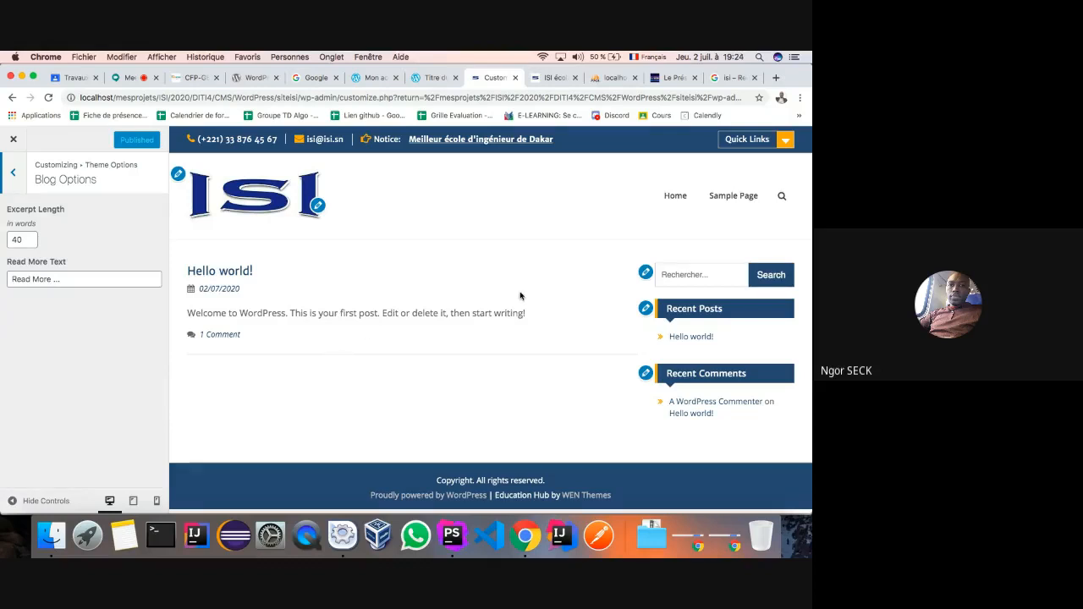
{"action": "left_click", "coordinate": [50, 277]}
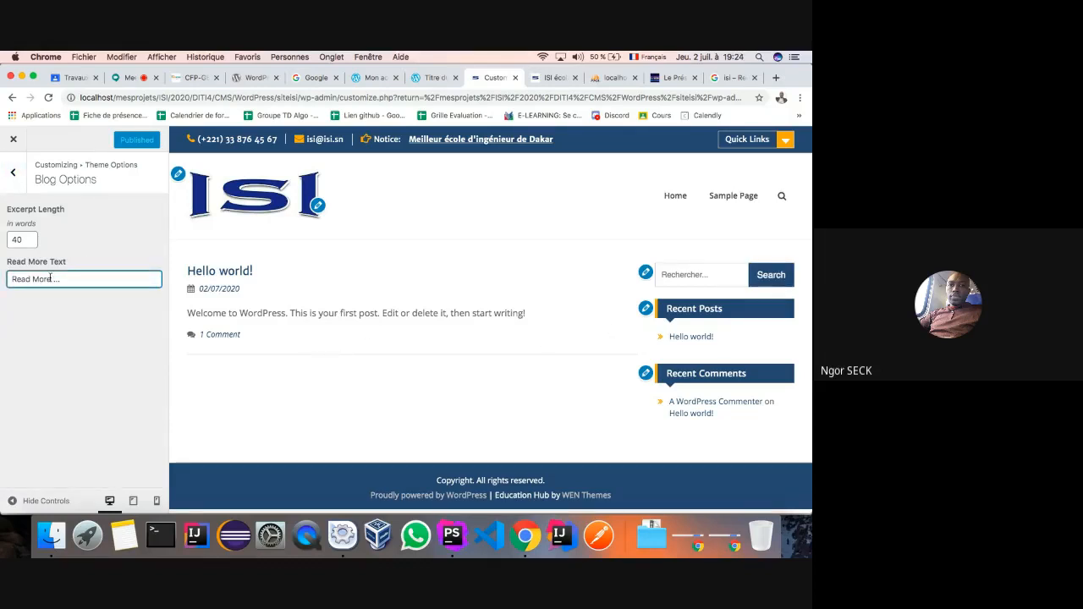
{"action": "left_click_drag", "start_coordinate": [49, 277], "coordinate": [5, 280]}
{"action": "type", "text": "Lire"}
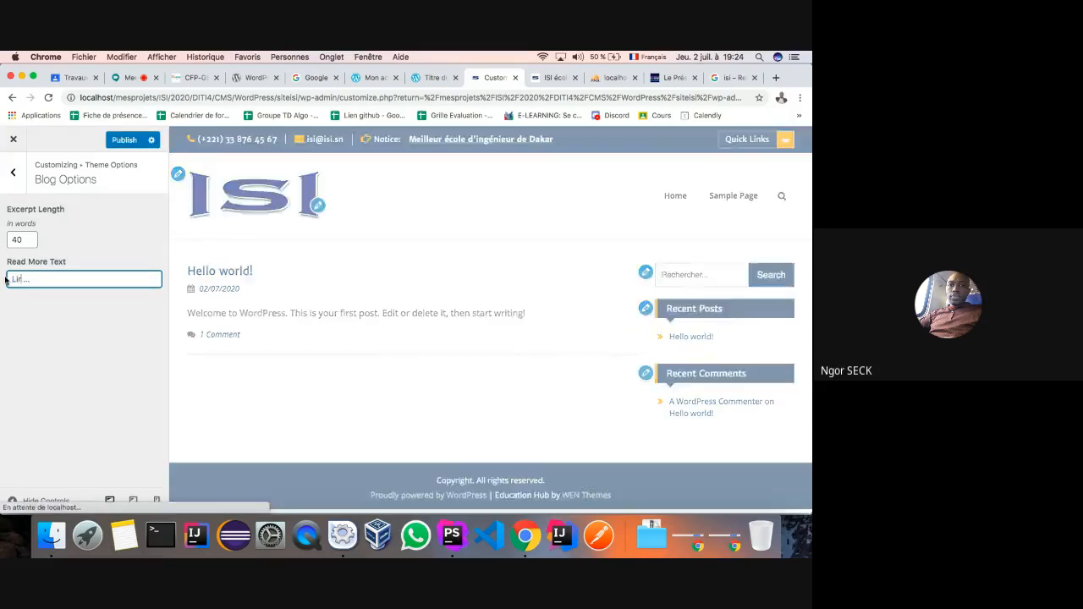
{"action": "left_click", "coordinate": [124, 140]}
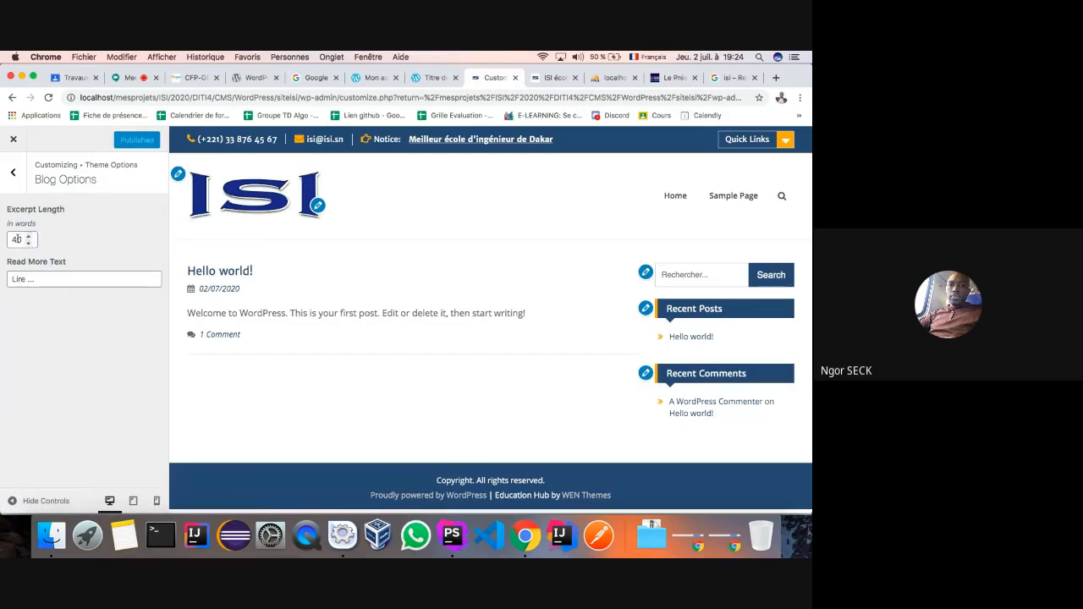
- Glance at the Breadcrumb and Reset options, then return to the main Customizer panel
{"action": "left_click", "coordinate": [14, 171]}
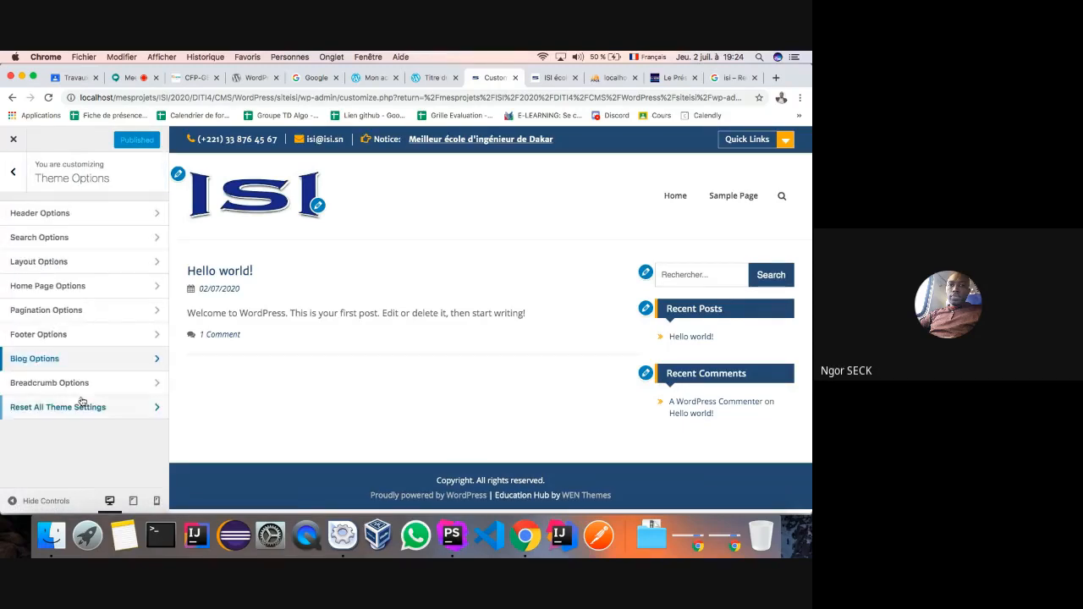
{"action": "left_click", "coordinate": [149, 387]}
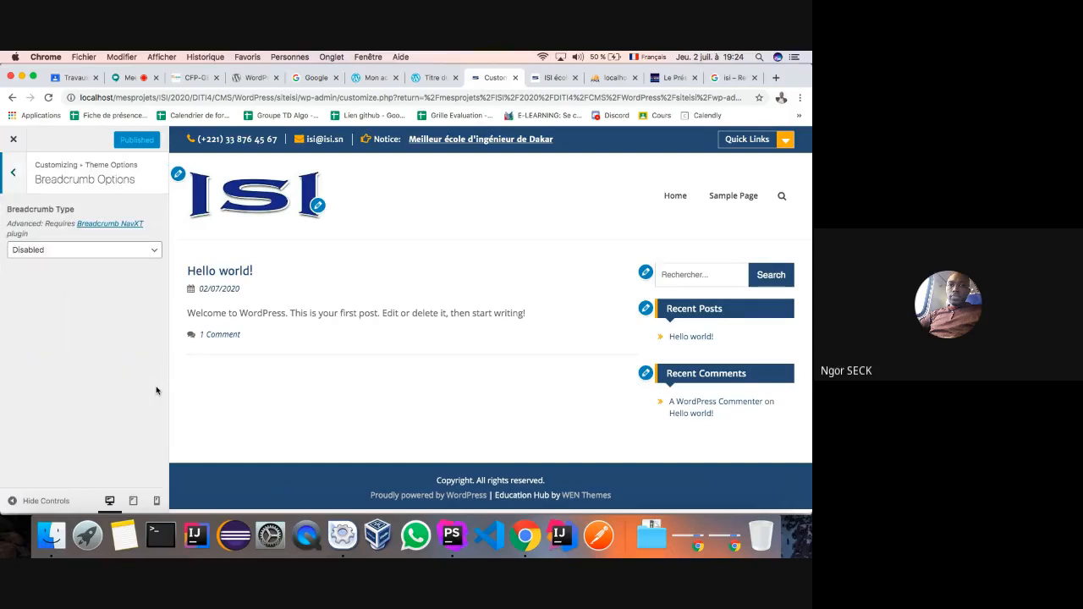
{"action": "left_click", "coordinate": [13, 174]}
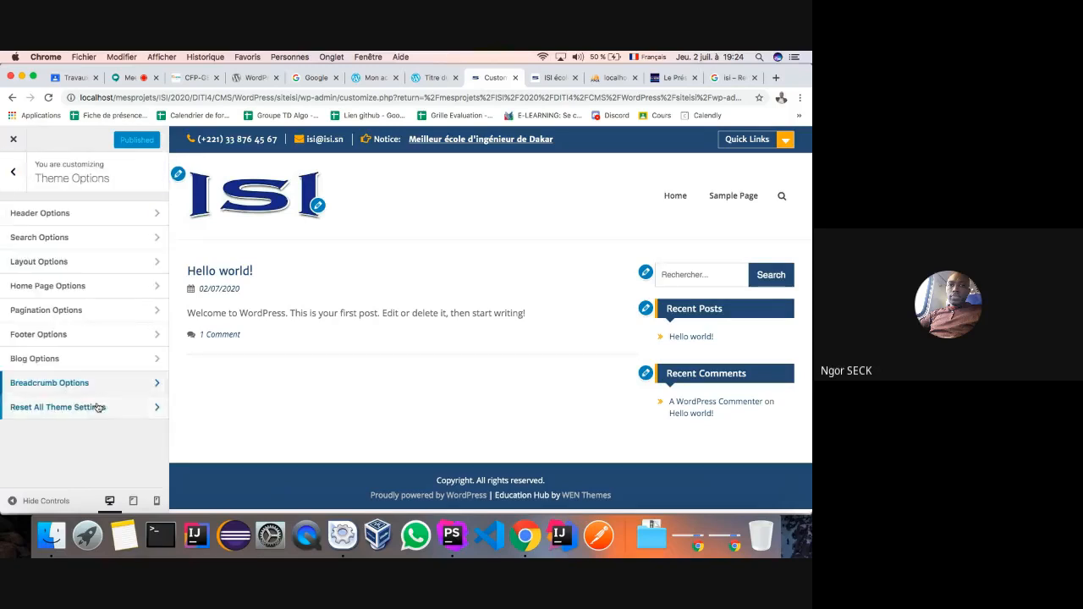
{"action": "left_click", "coordinate": [158, 411]}
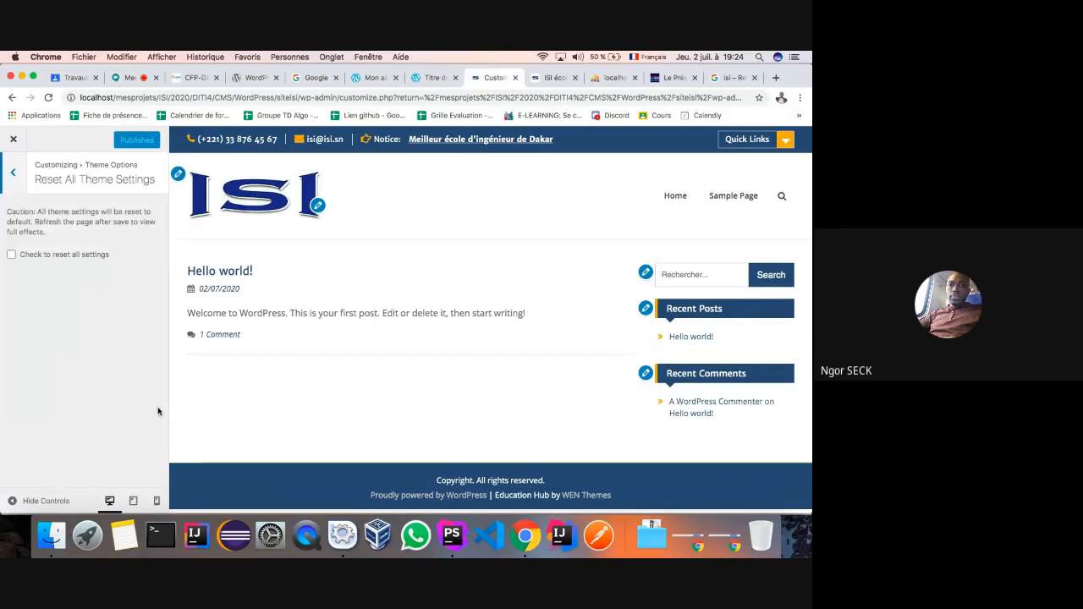
{"action": "left_click", "coordinate": [13, 174]}
{"action": "left_click", "coordinate": [13, 173]}
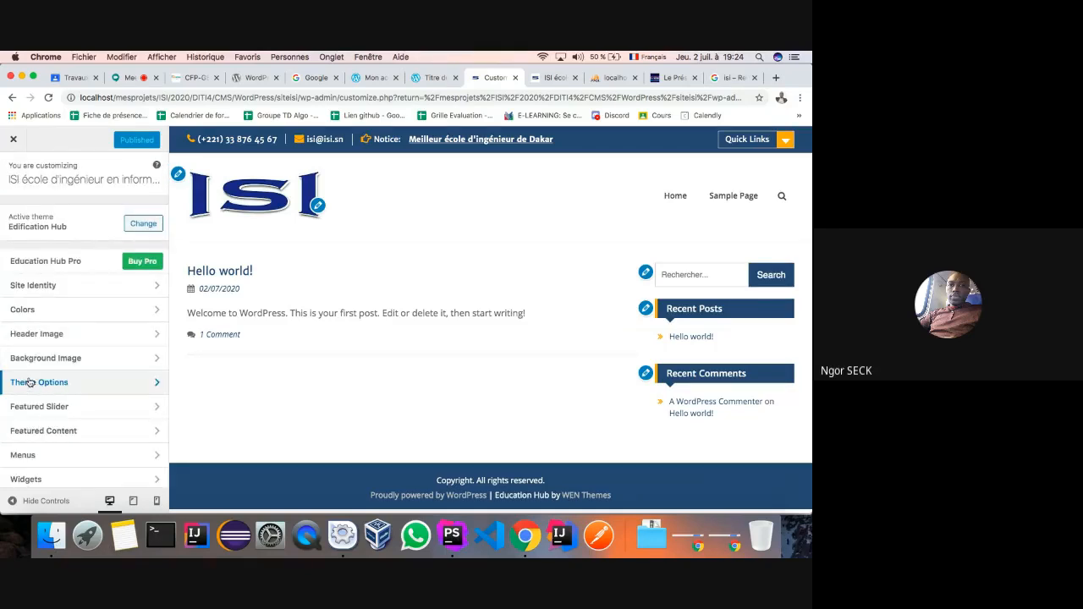
- In Featured Slider > Slider Type, set Enable Slider On to Entire Site
{"action": "left_click", "coordinate": [155, 413]}
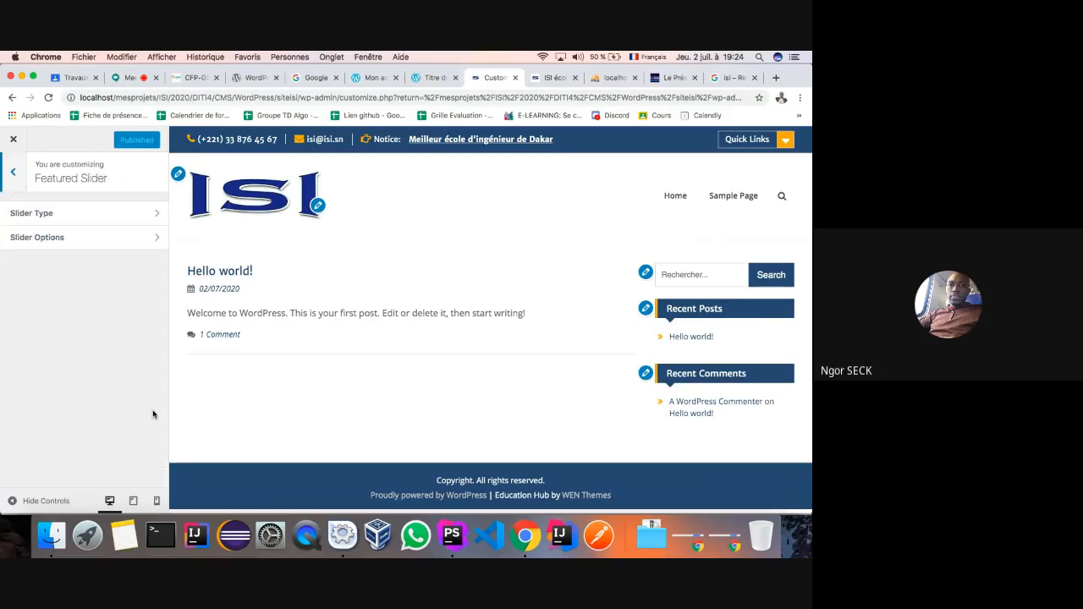
{"action": "left_click", "coordinate": [153, 216]}
{"action": "left_click", "coordinate": [155, 228]}
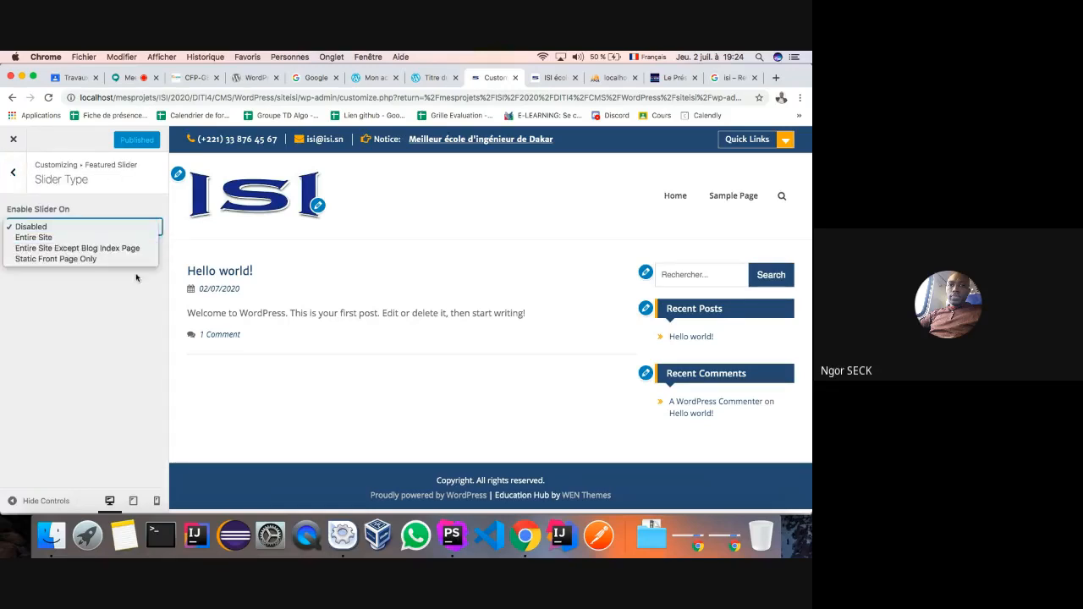
{"action": "left_click", "coordinate": [28, 237]}
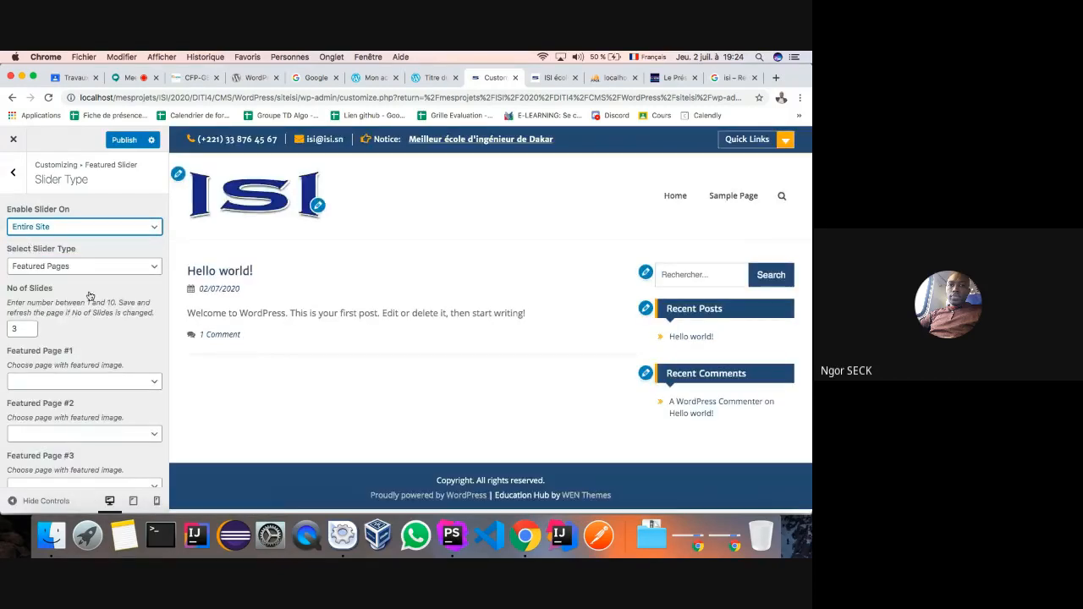
- Choose Sample Page for both Featured Page #1 and Featured Page #2
{"action": "scroll", "coordinate": [81, 362], "scroll_direction": "down", "scroll_amount": 1}
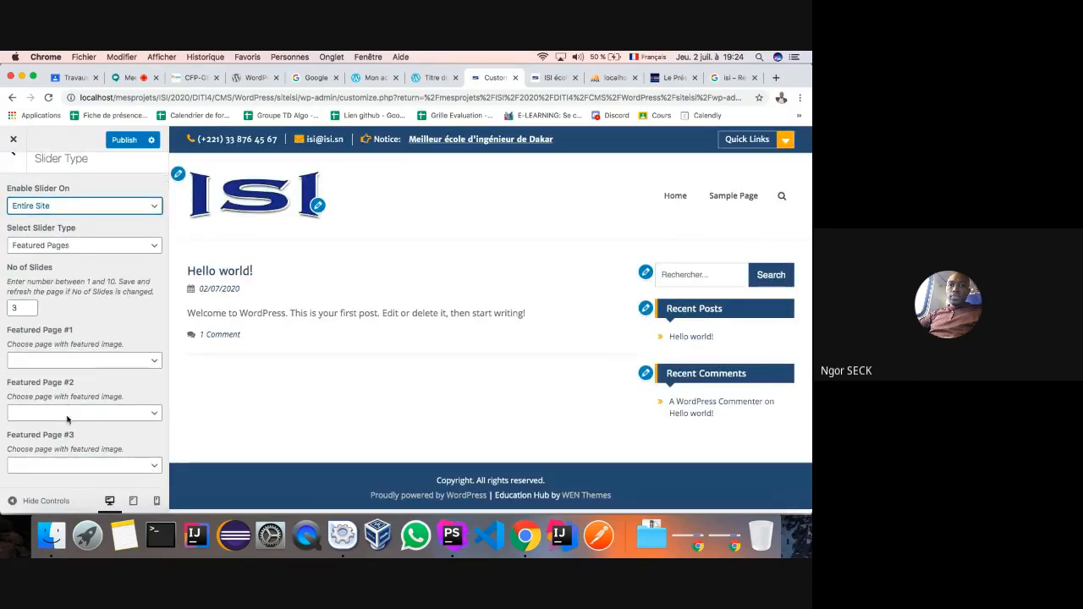
{"action": "left_click", "coordinate": [125, 363]}
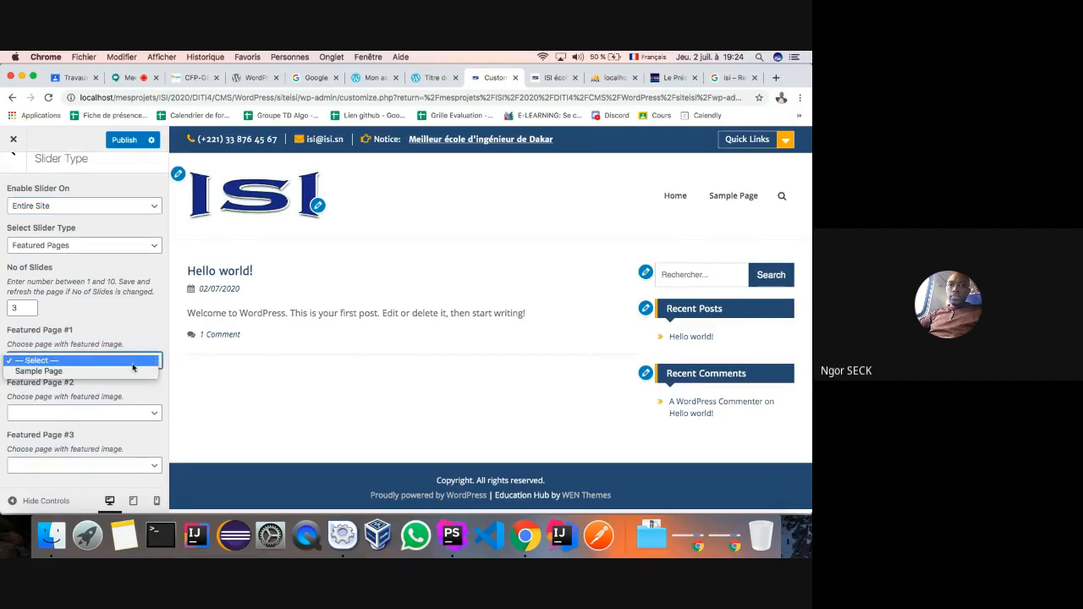
{"action": "left_click", "coordinate": [128, 371]}
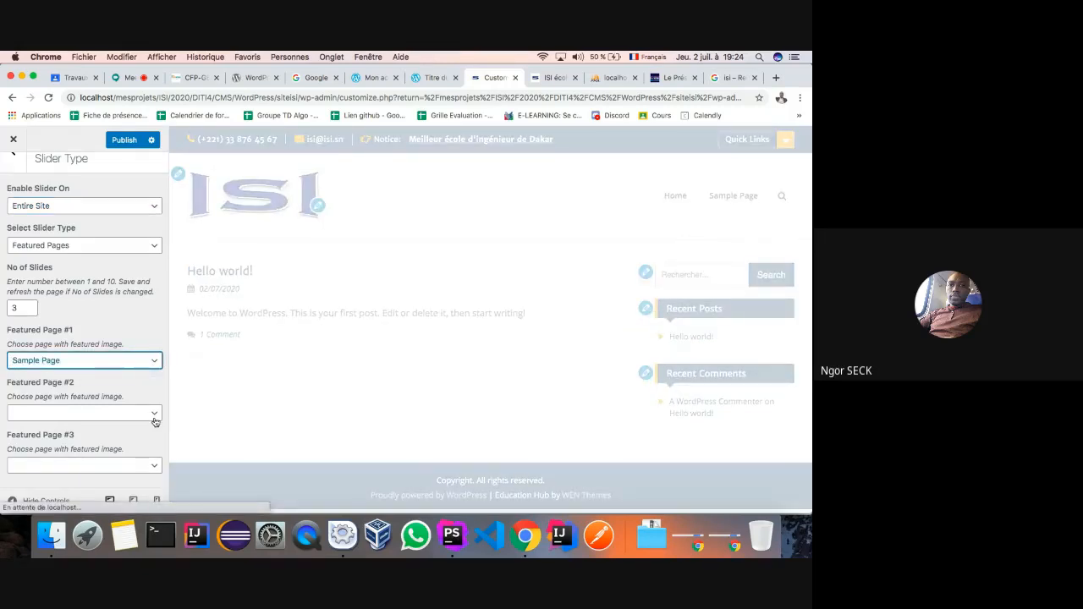
{"action": "left_click", "coordinate": [153, 416]}
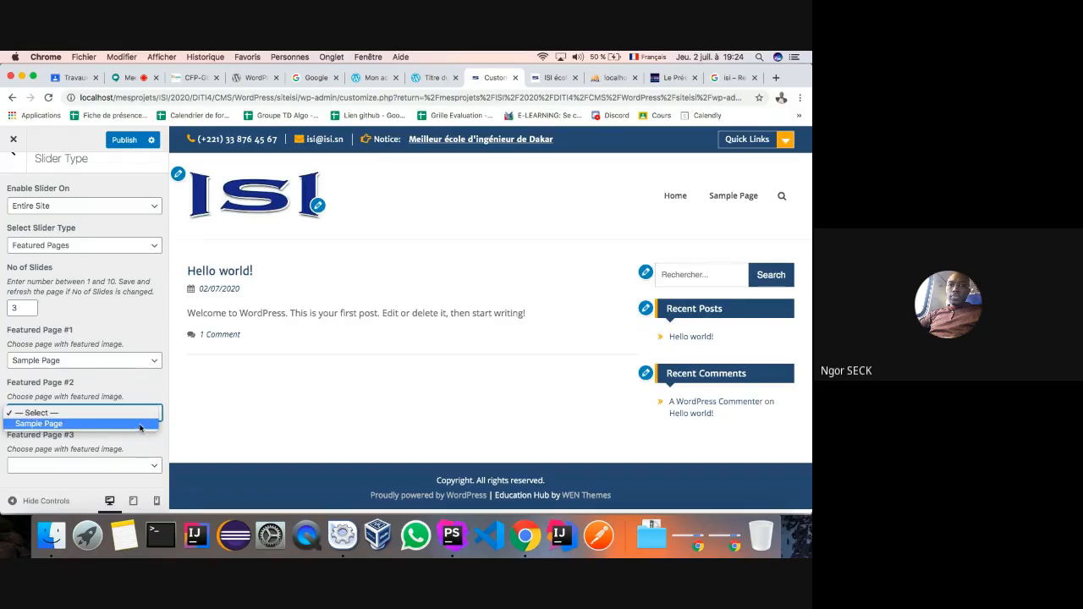
{"action": "left_click", "coordinate": [142, 424]}
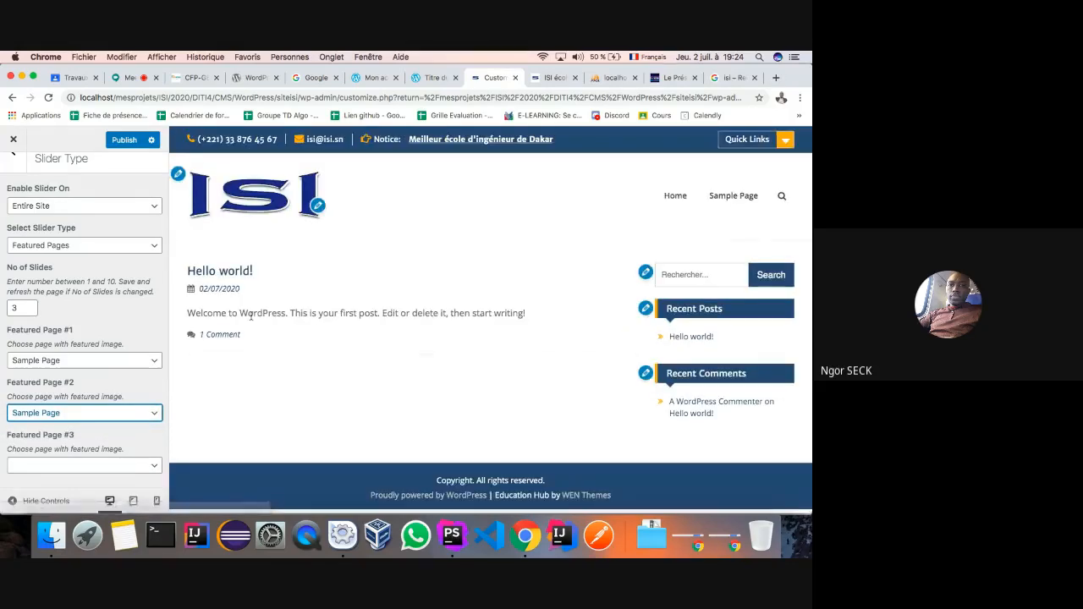
- Set Enable Slider On back to Disabled, then go to the Slider Options section
{"action": "left_click", "coordinate": [134, 210]}
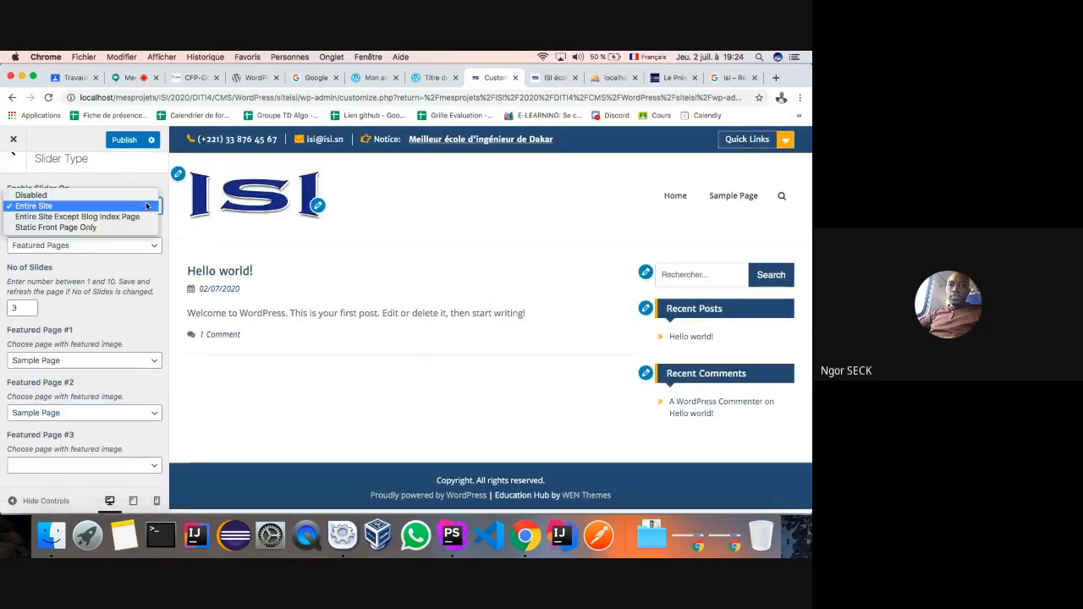
{"action": "left_click", "coordinate": [116, 196]}
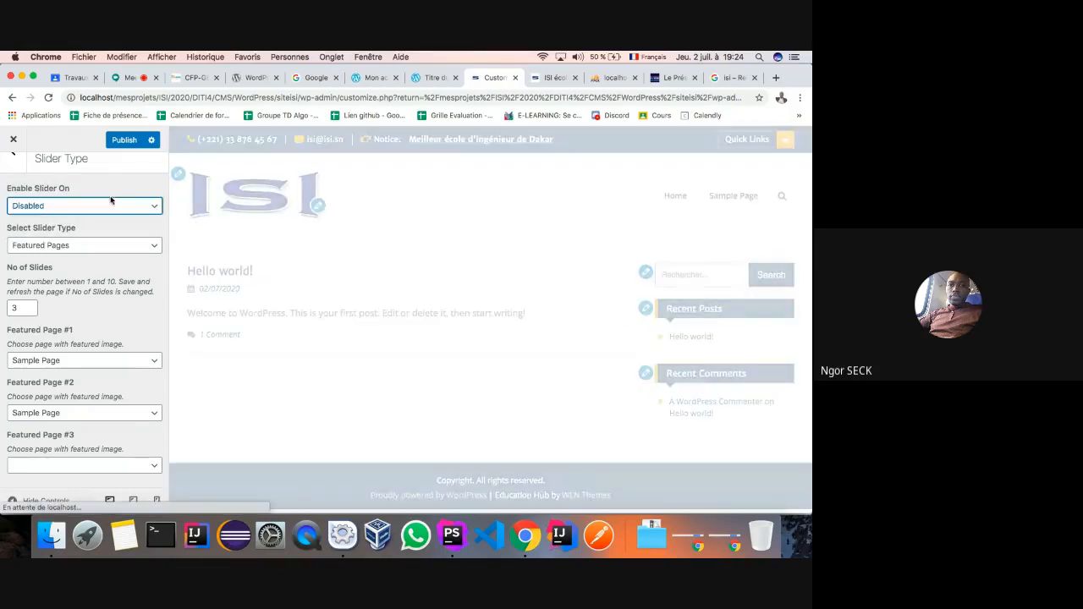
{"action": "left_click", "coordinate": [15, 174]}
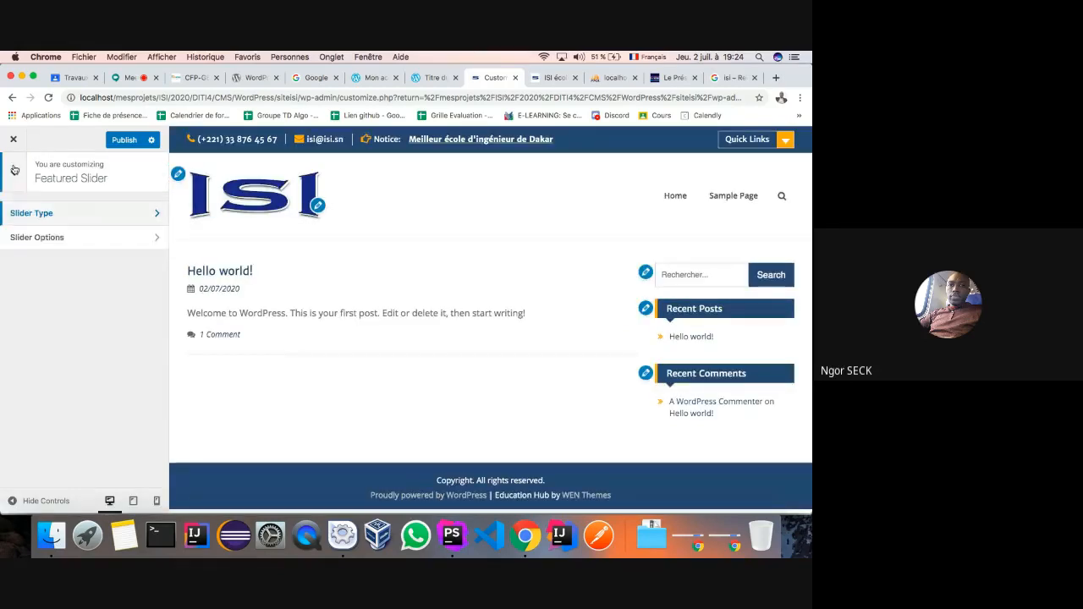
{"action": "left_click", "coordinate": [159, 239]}
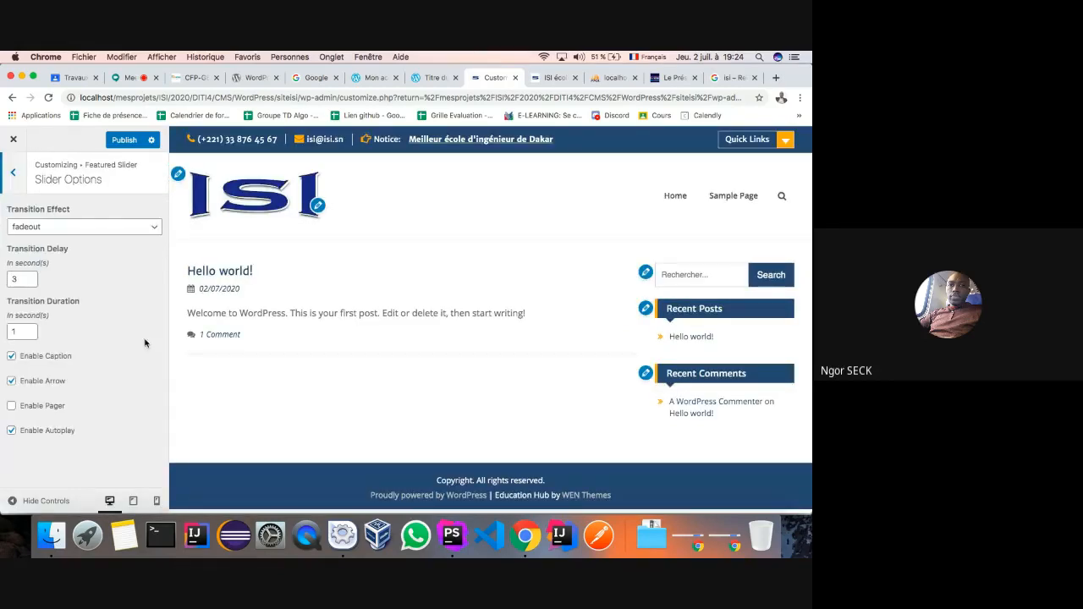
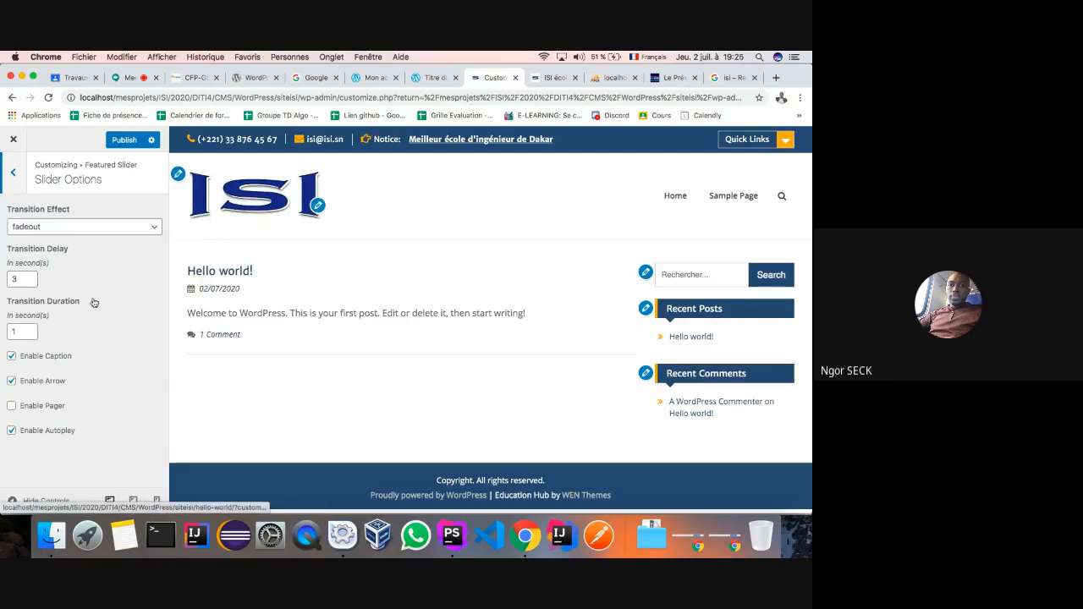
- Back out of Featured Slider and Featured Content, publish the Customizer changes, then show phpMyAdmin's wp_options
{"action": "left_click", "coordinate": [12, 172]}
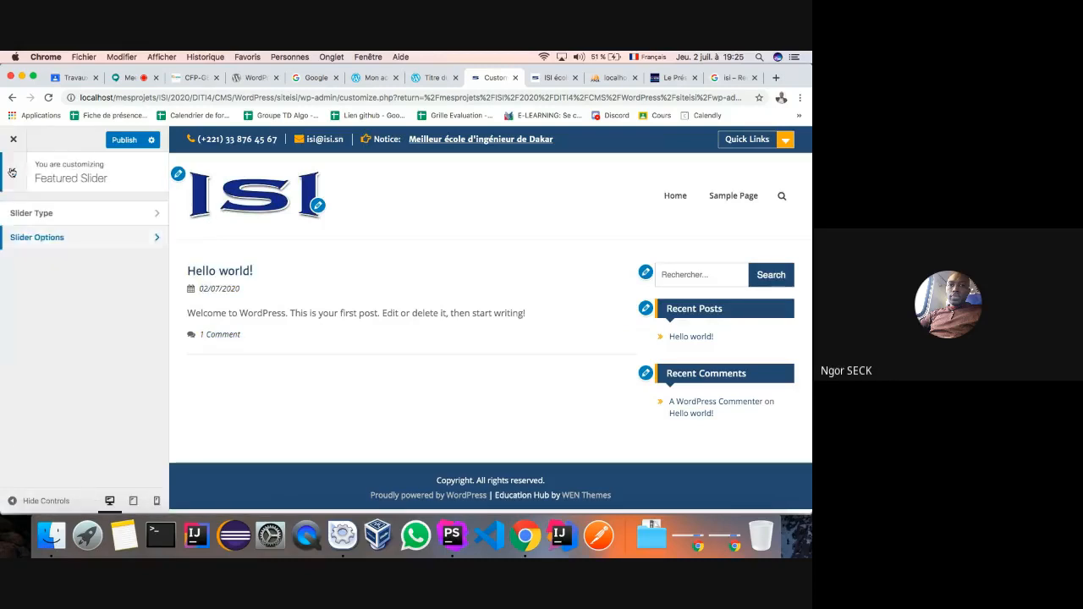
{"action": "left_click", "coordinate": [12, 173]}
{"action": "scroll", "coordinate": [58, 337], "scroll_direction": "down", "scroll_amount": 1}
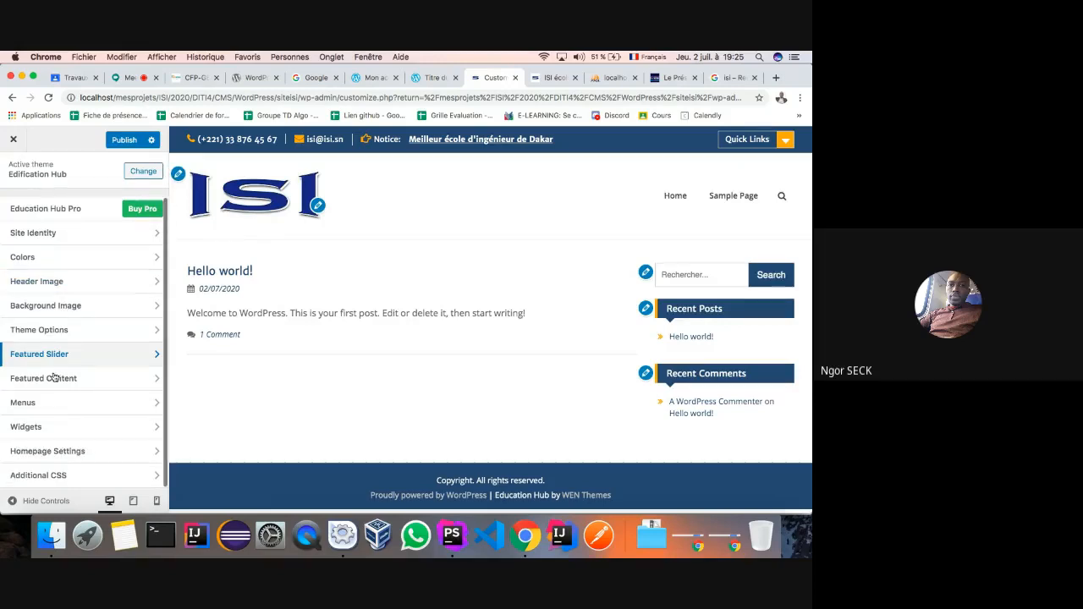
{"action": "left_click", "coordinate": [152, 378]}
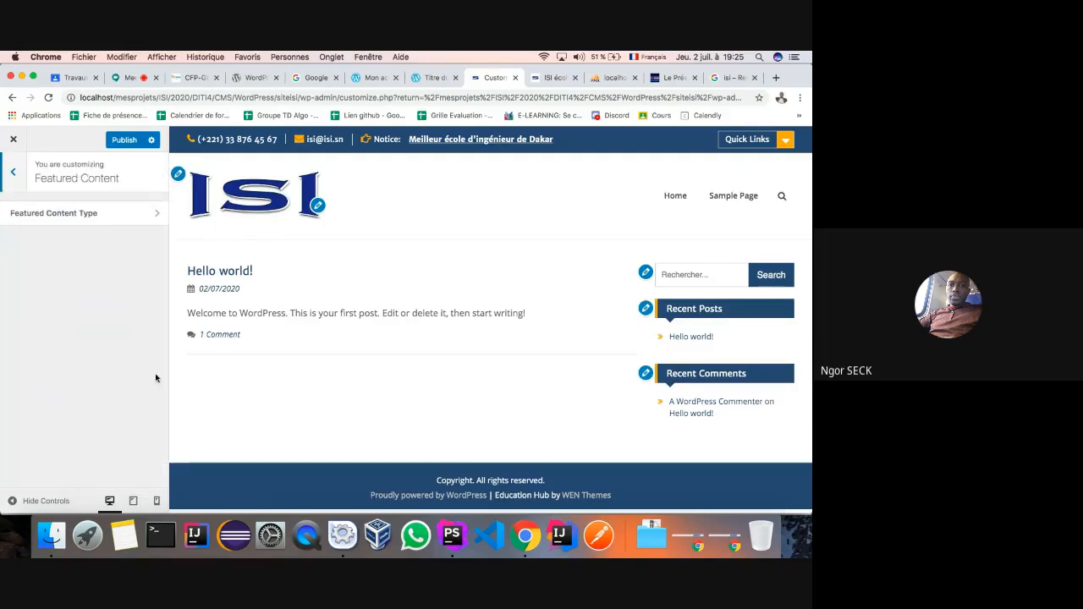
{"action": "left_click", "coordinate": [12, 173]}
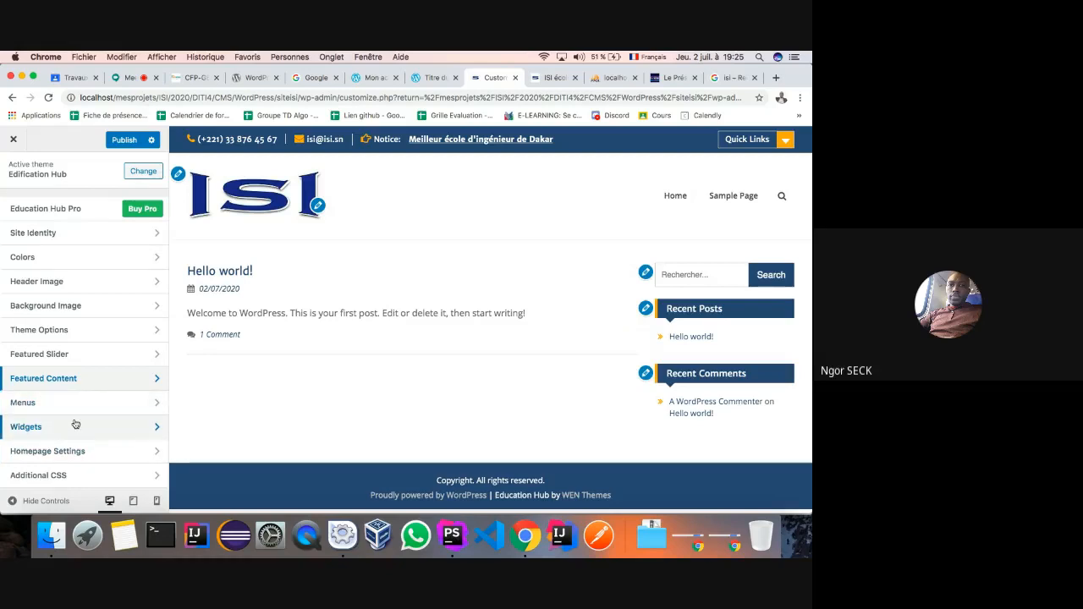
{"action": "left_click", "coordinate": [120, 142]}
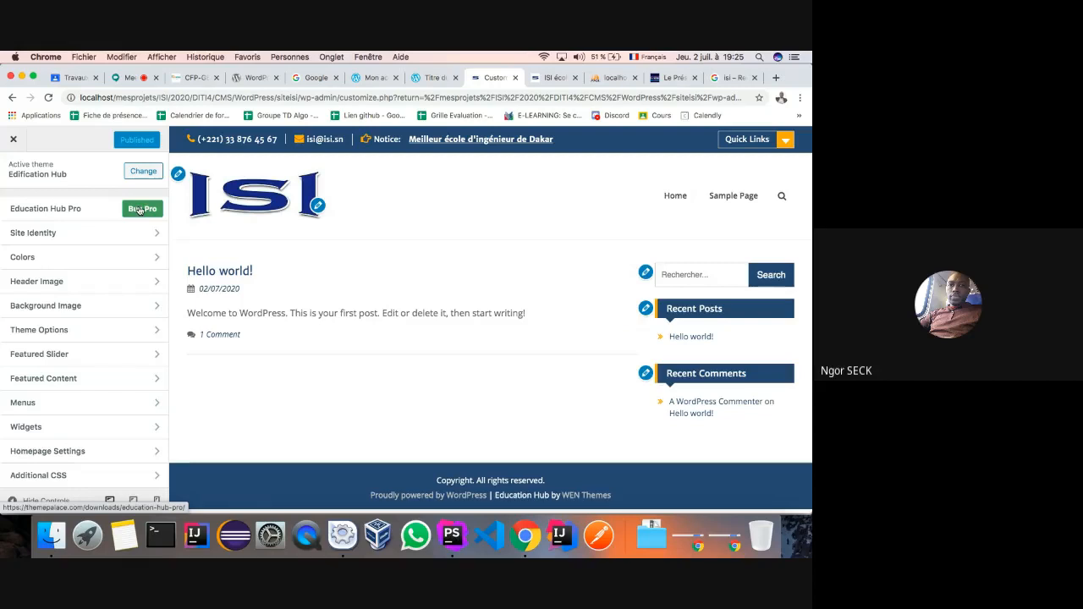
{"action": "left_click", "coordinate": [601, 81]}
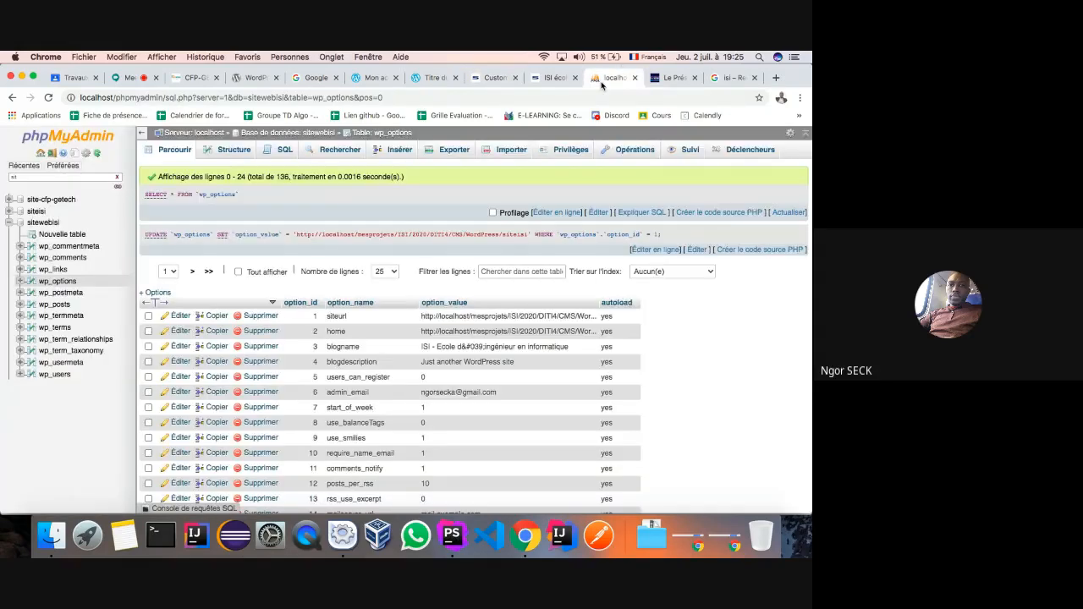
- View the siteurl and home values in wp_options without editing, then return to the Customizer
{"action": "double_click", "coordinate": [526, 317]}
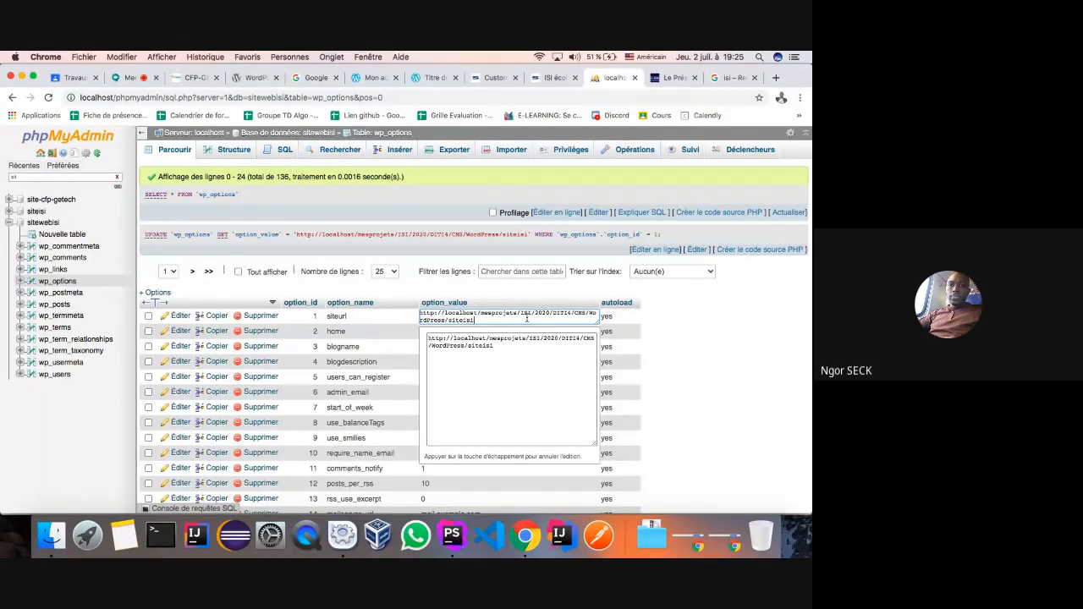
{"action": "left_click", "coordinate": [388, 320]}
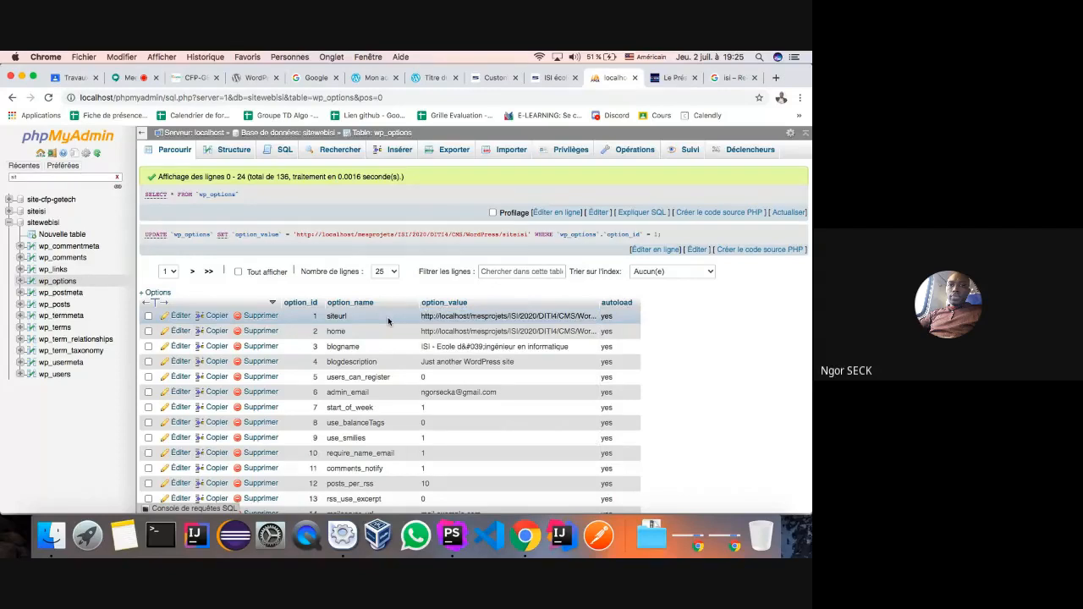
{"action": "double_click", "coordinate": [459, 331]}
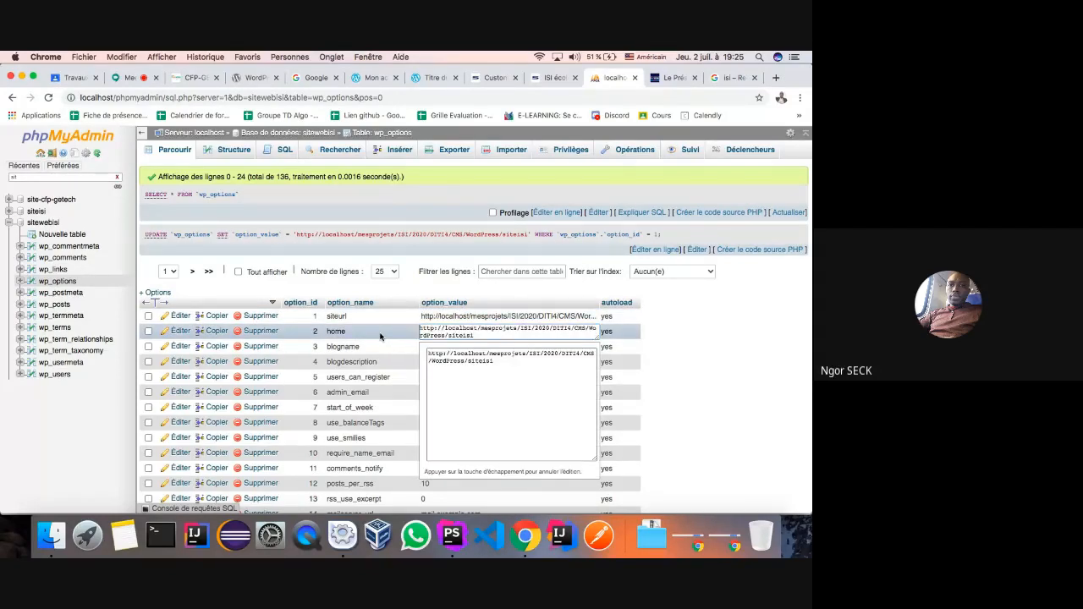
{"action": "left_click", "coordinate": [380, 337]}
{"action": "left_click", "coordinate": [495, 77]}
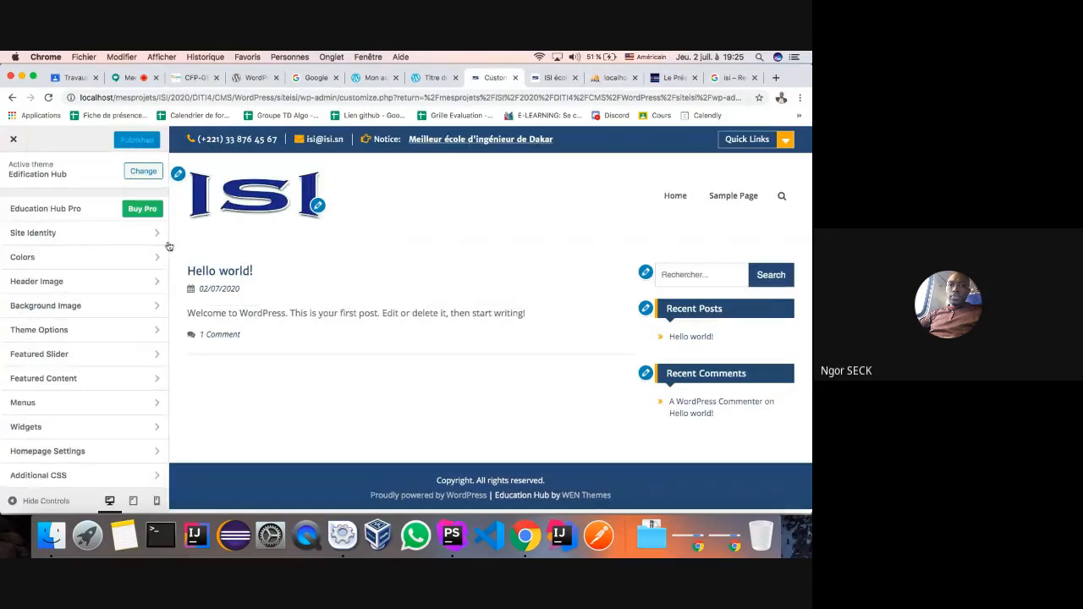
- Leave the Customizer for the Appearance > Themes page
{"action": "left_click", "coordinate": [13, 141]}
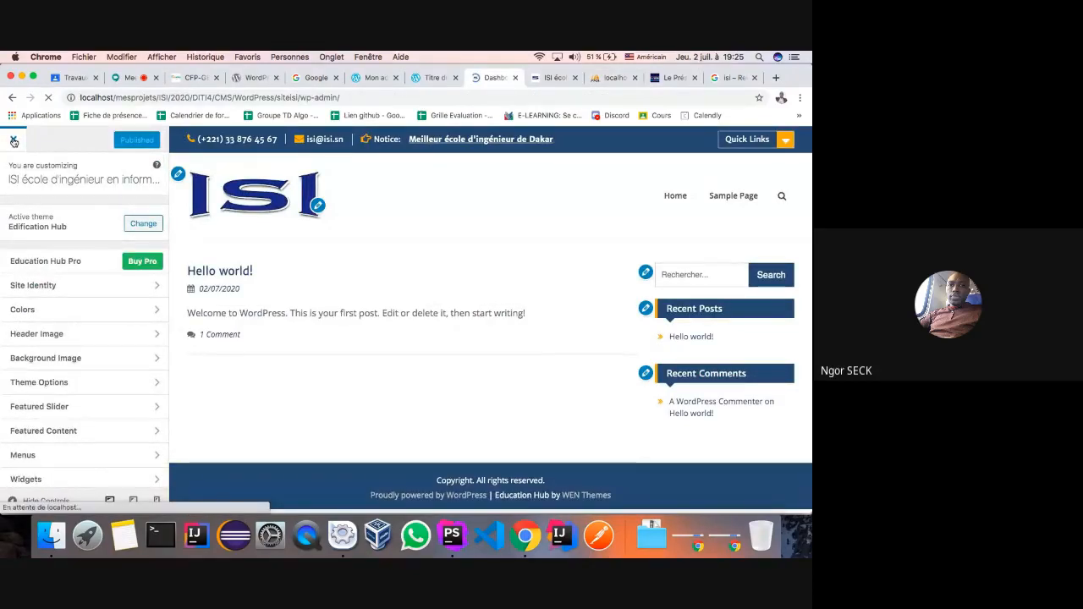
{"action": "left_click", "coordinate": [38, 311]}
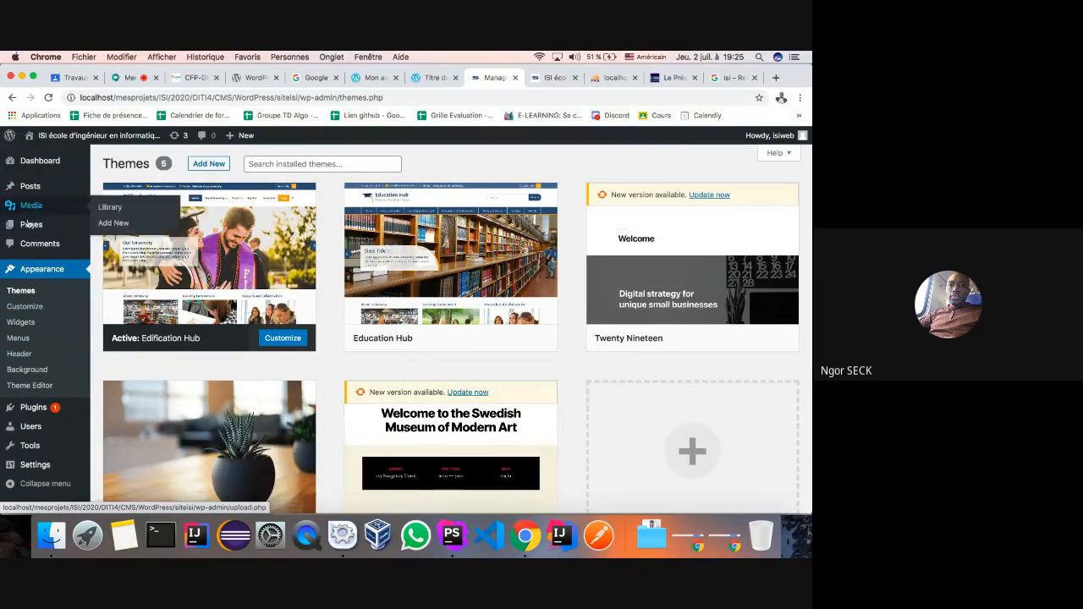
{"action": "mouse_move", "coordinate": [7, 430]}
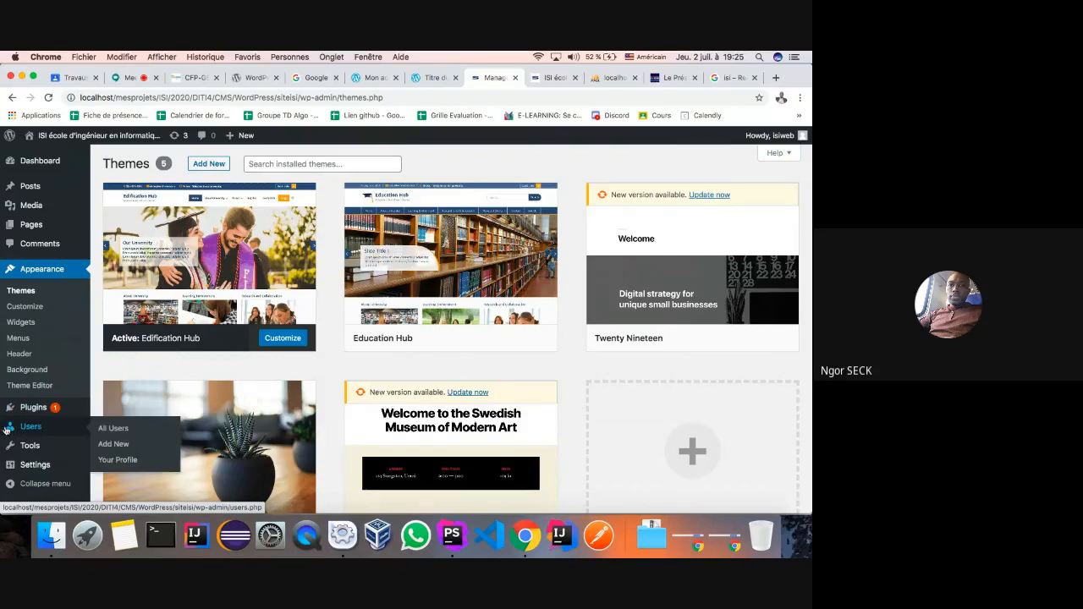
{"action": "mouse_move", "coordinate": [31, 468]}
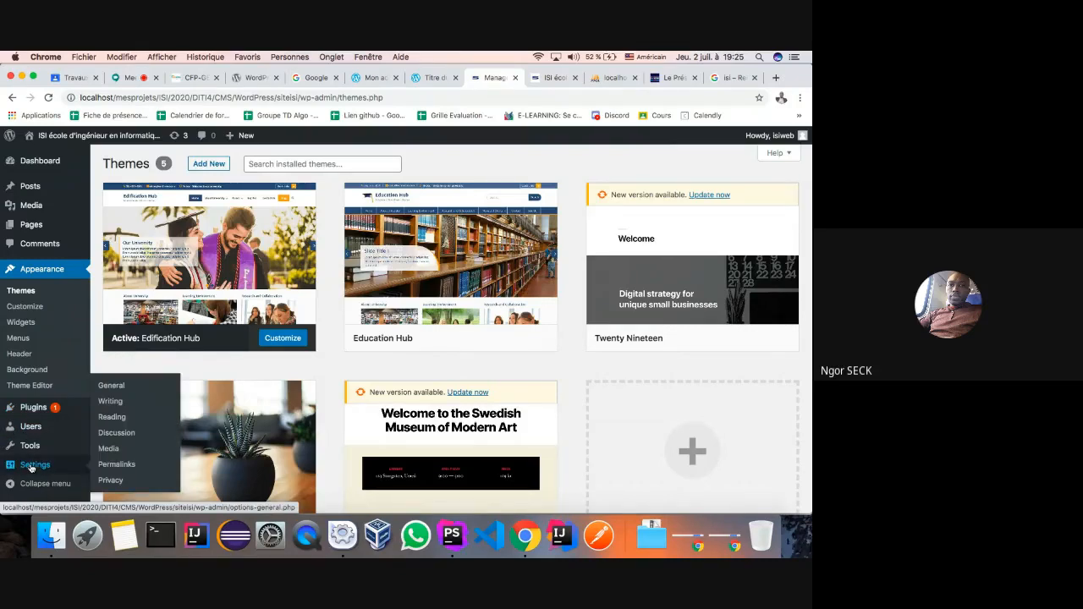
- On the ISI site, open Hello world! to confirm it gives a 404, then go back
{"action": "left_click", "coordinate": [551, 77]}
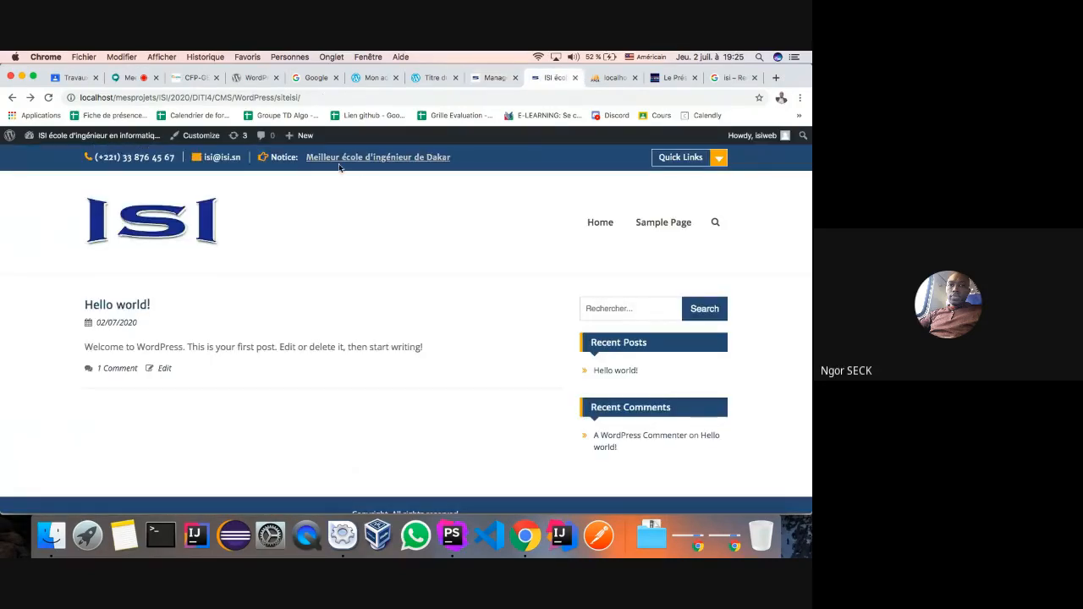
{"action": "left_click", "coordinate": [597, 224]}
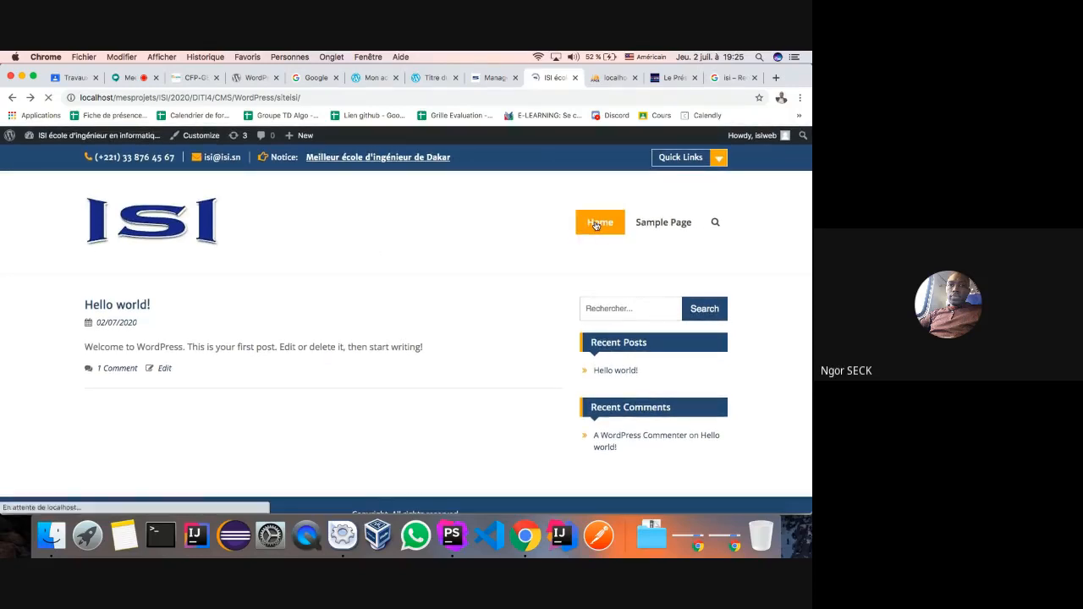
{"action": "left_click", "coordinate": [606, 372]}
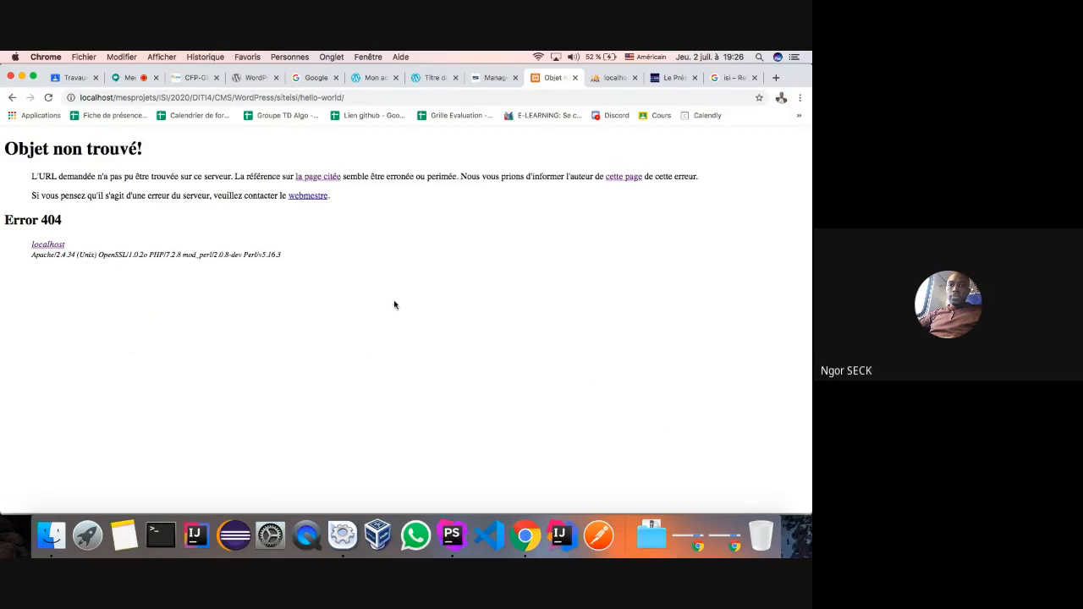
{"action": "left_click", "coordinate": [361, 97]}
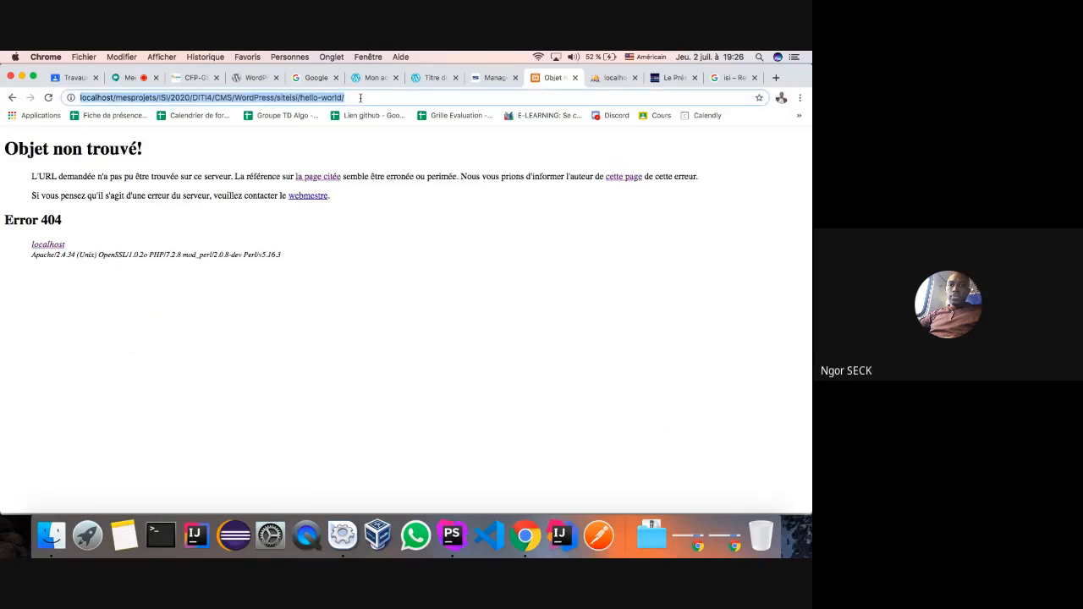
{"action": "left_click", "coordinate": [12, 98]}
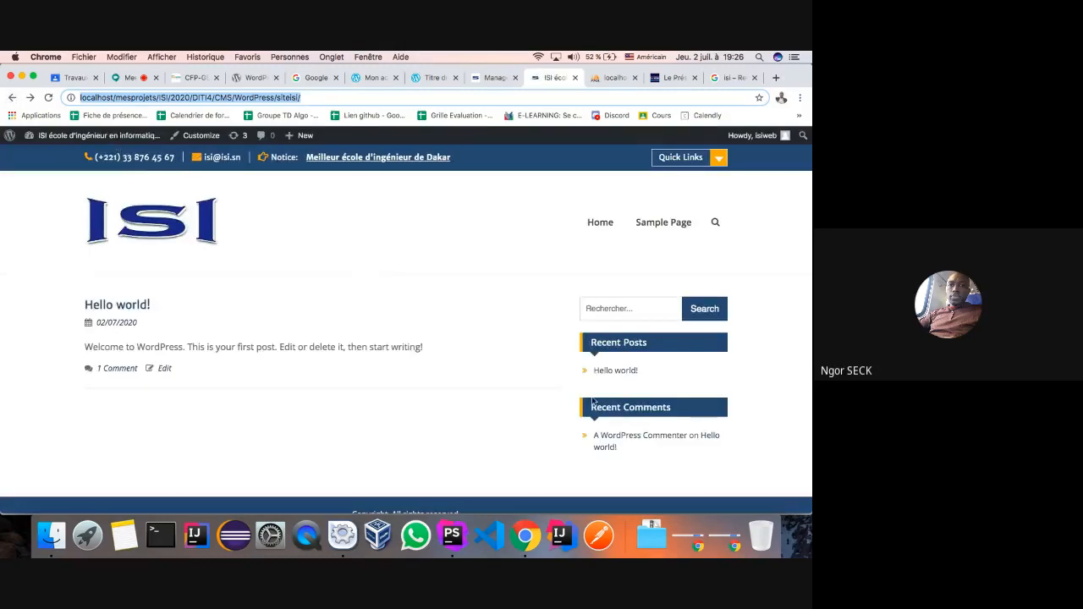
{"action": "left_click", "coordinate": [607, 78]}
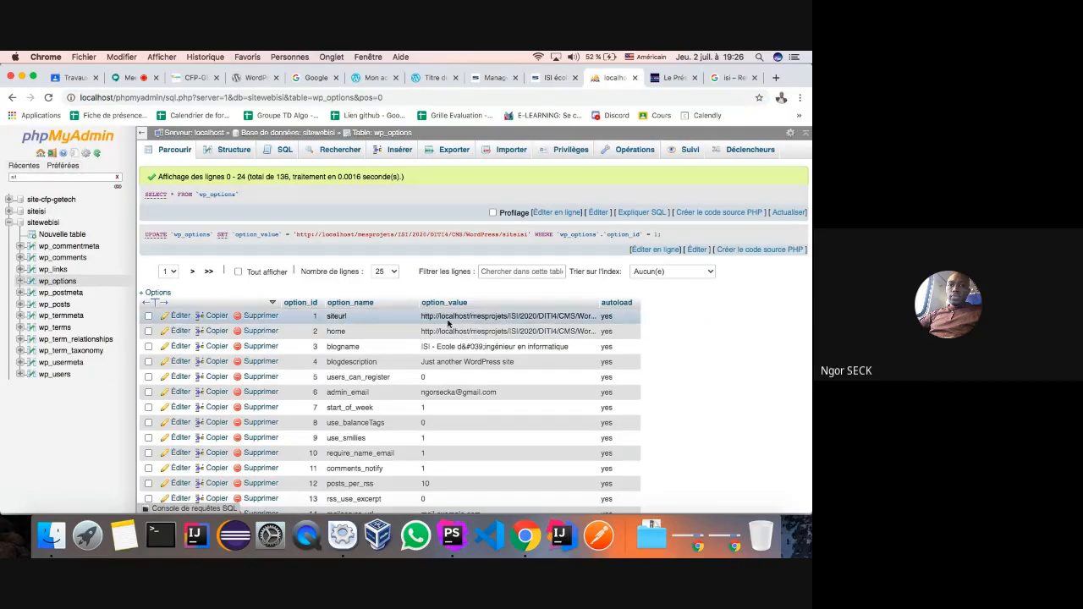
- Change the siteurl value in wp_options to end with siteisi/ and retest the Hello world! post
{"action": "double_click", "coordinate": [466, 316]}
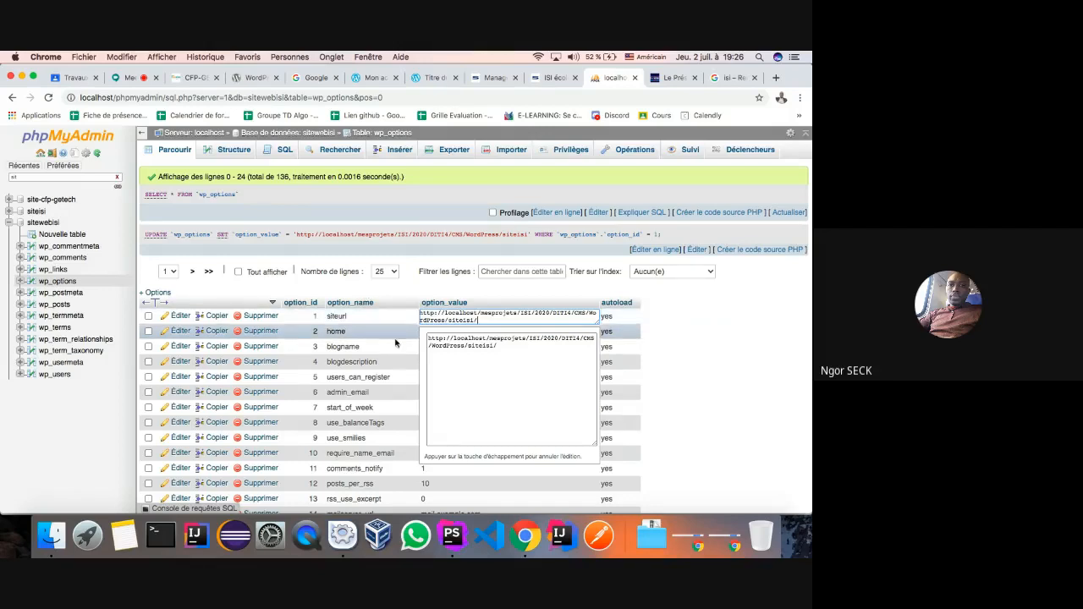
{"action": "key", "text": "Return"}
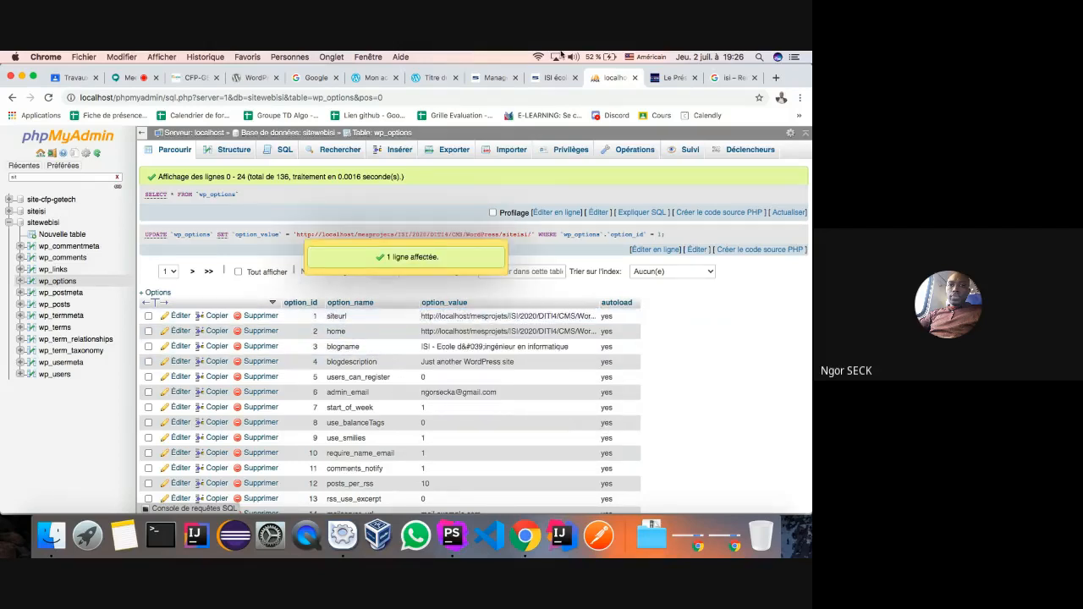
{"action": "left_click", "coordinate": [548, 78]}
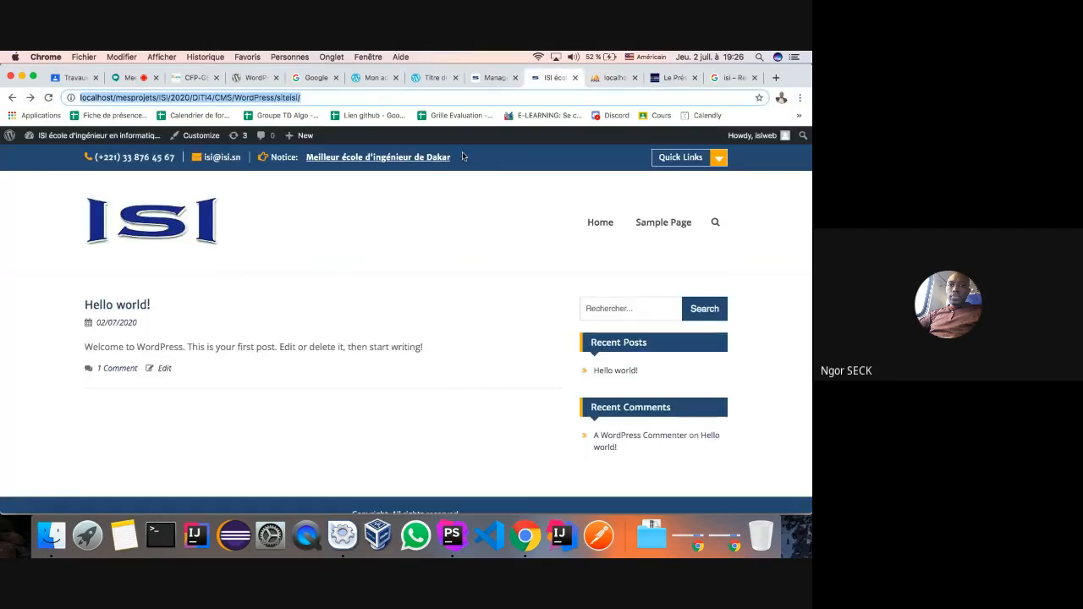
{"action": "left_click", "coordinate": [48, 97]}
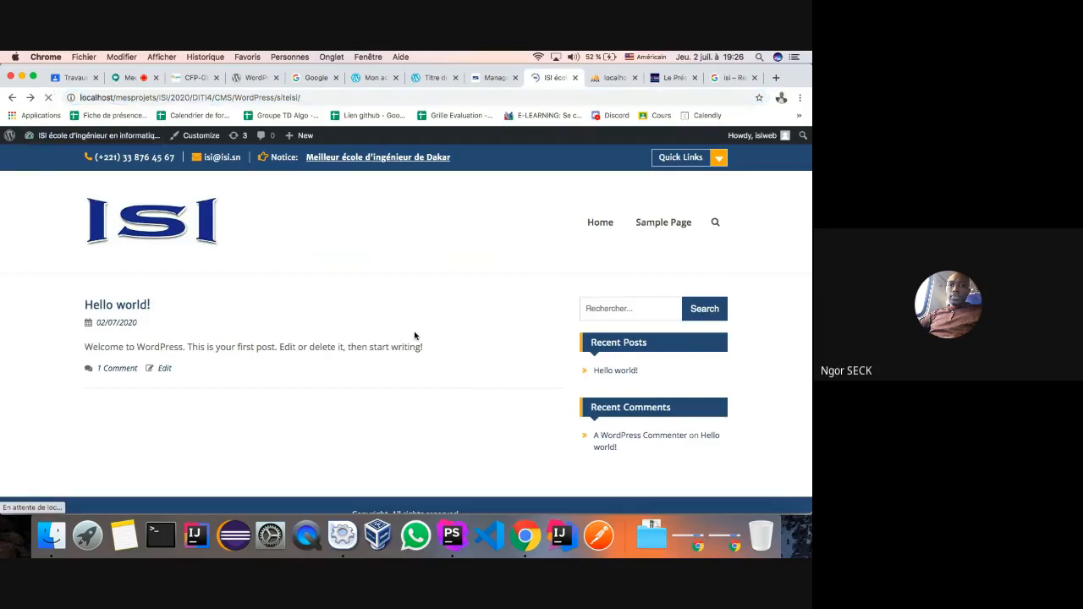
{"action": "left_click", "coordinate": [601, 372]}
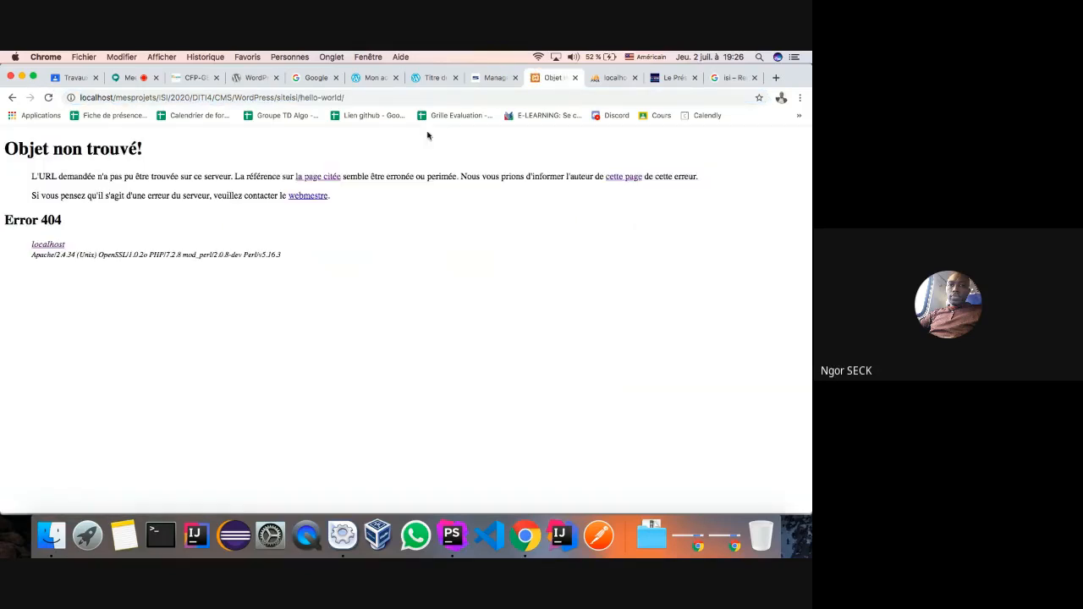
- Re-edit and commit the siteurl value again, then return to the WordPress Themes page
{"action": "left_click", "coordinate": [605, 79]}
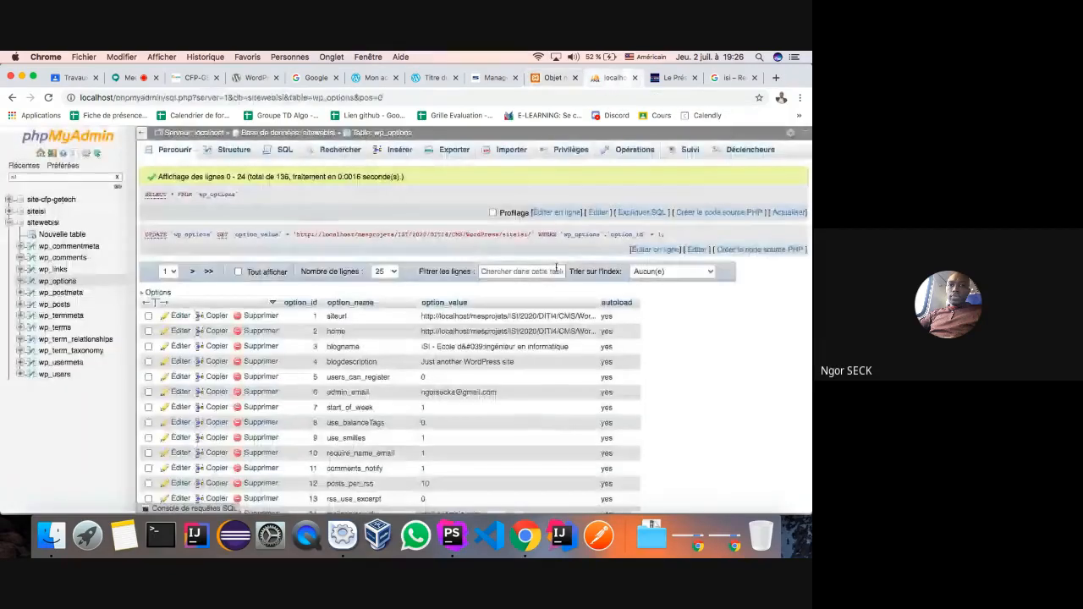
{"action": "double_click", "coordinate": [521, 318]}
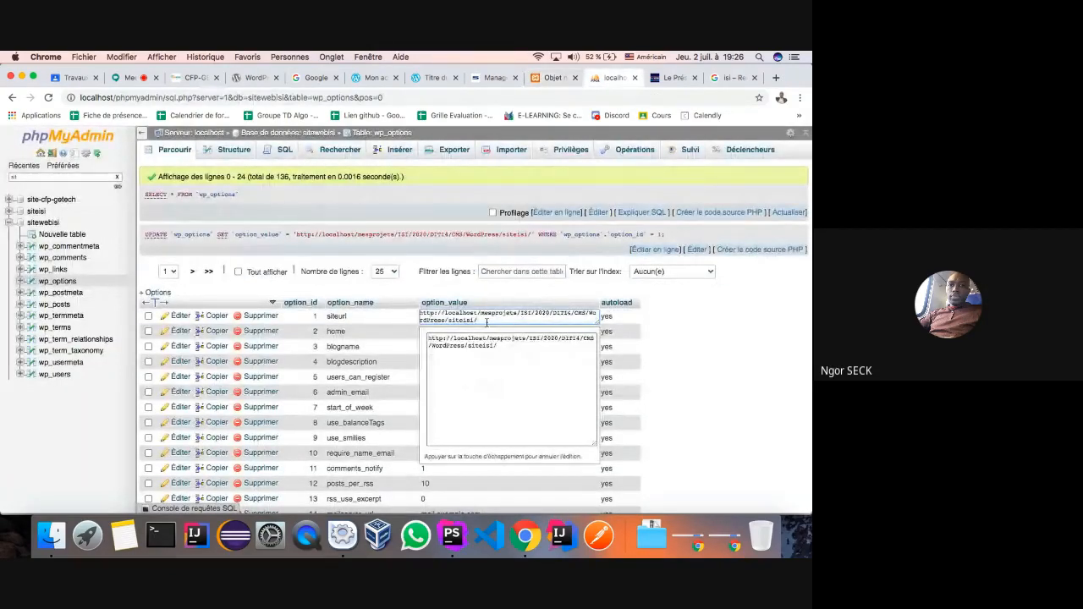
{"action": "left_click", "coordinate": [394, 319]}
{"action": "left_click", "coordinate": [545, 79]}
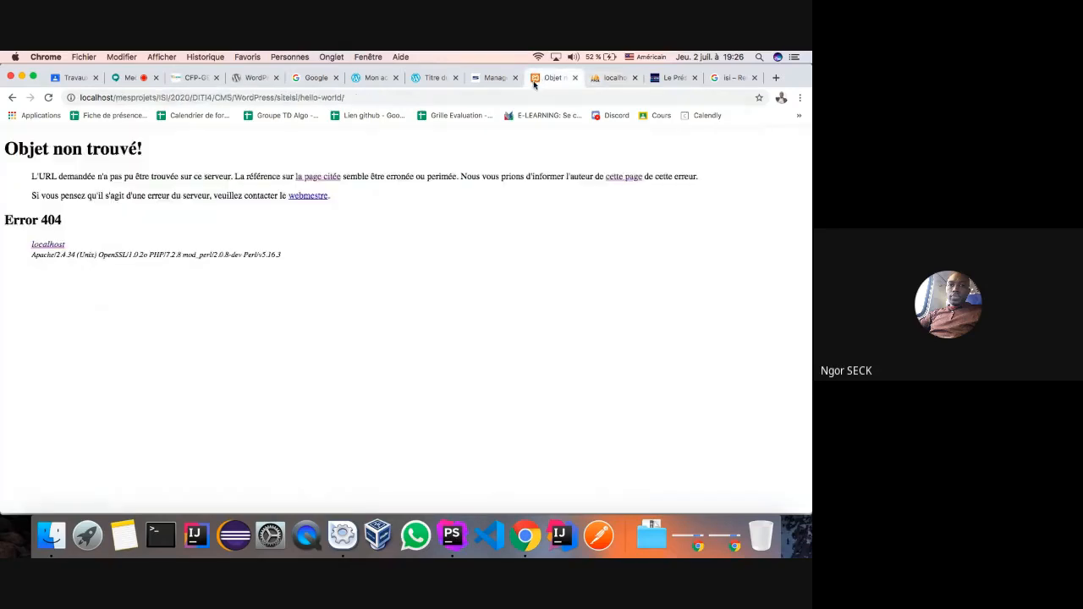
{"action": "left_click", "coordinate": [486, 78]}
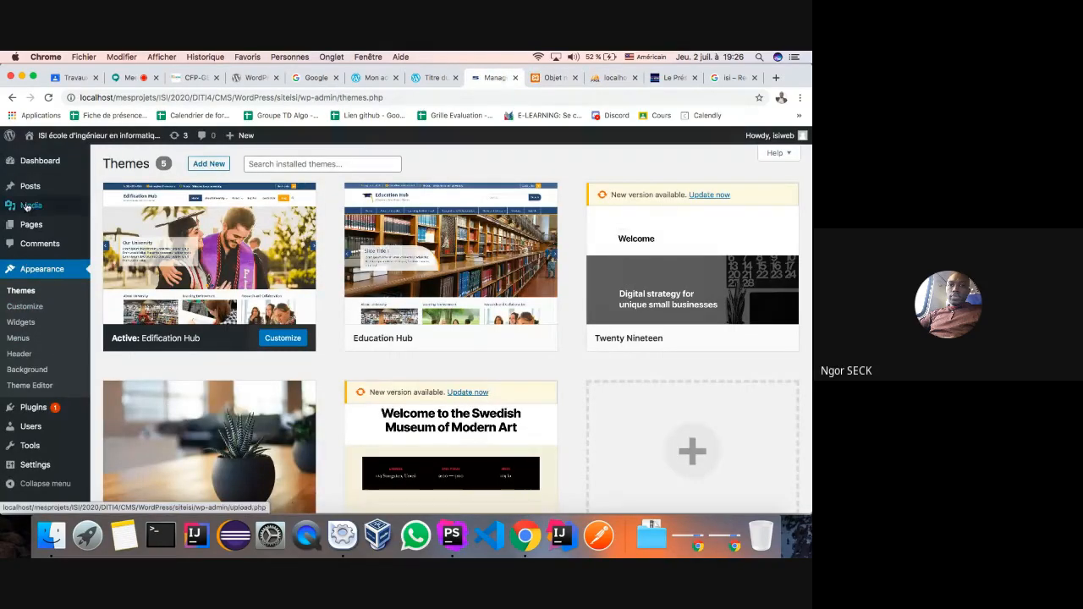
- Move from All Posts to the Pages list, briefly open Sample Page, and return to Pages
{"action": "mouse_move", "coordinate": [27, 188]}
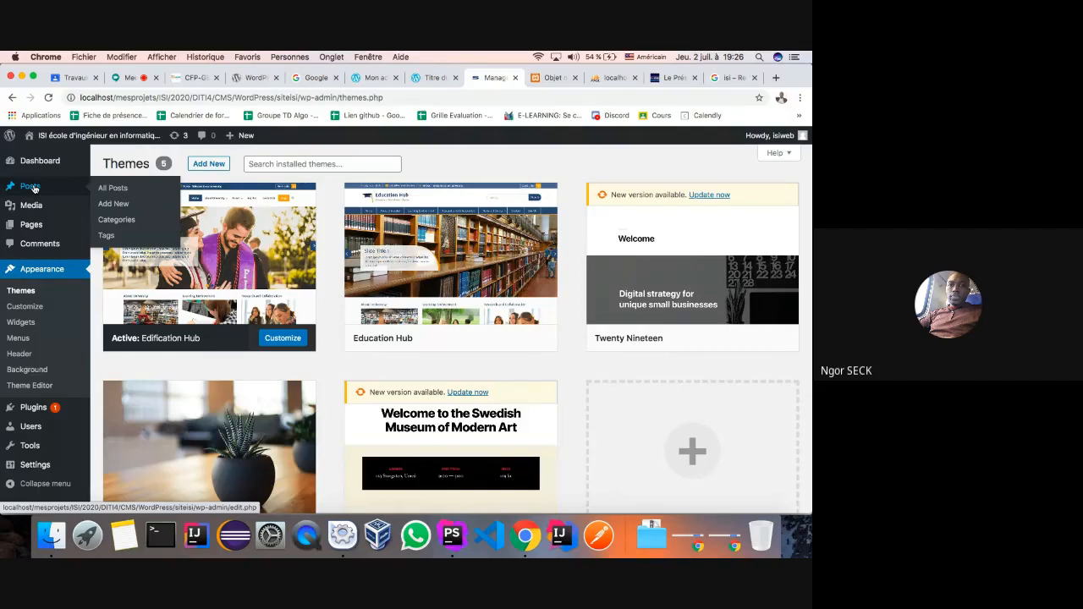
{"action": "left_click", "coordinate": [112, 189]}
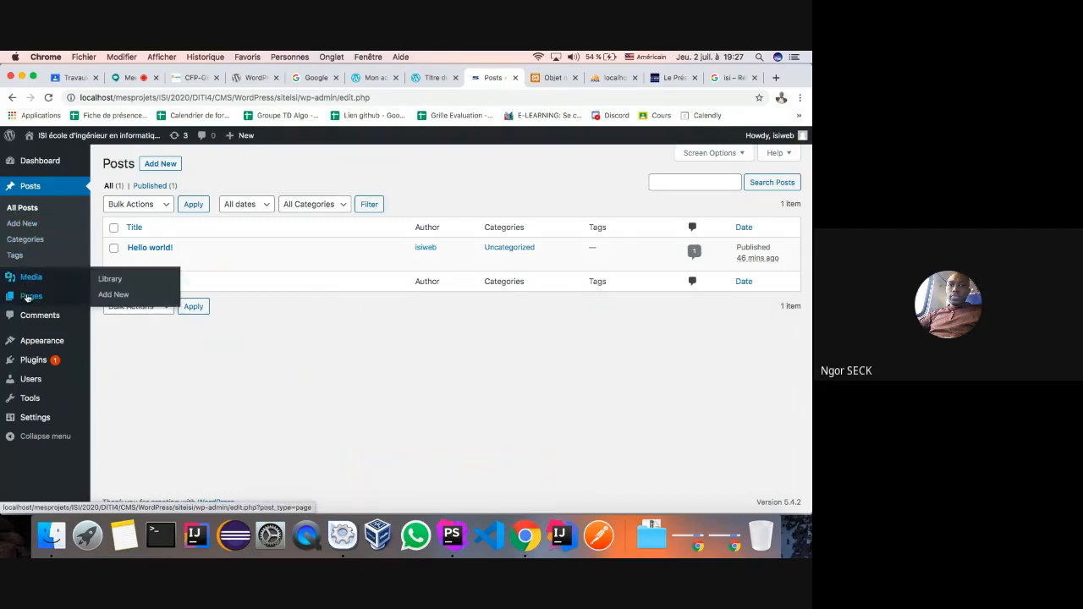
{"action": "left_click", "coordinate": [145, 293]}
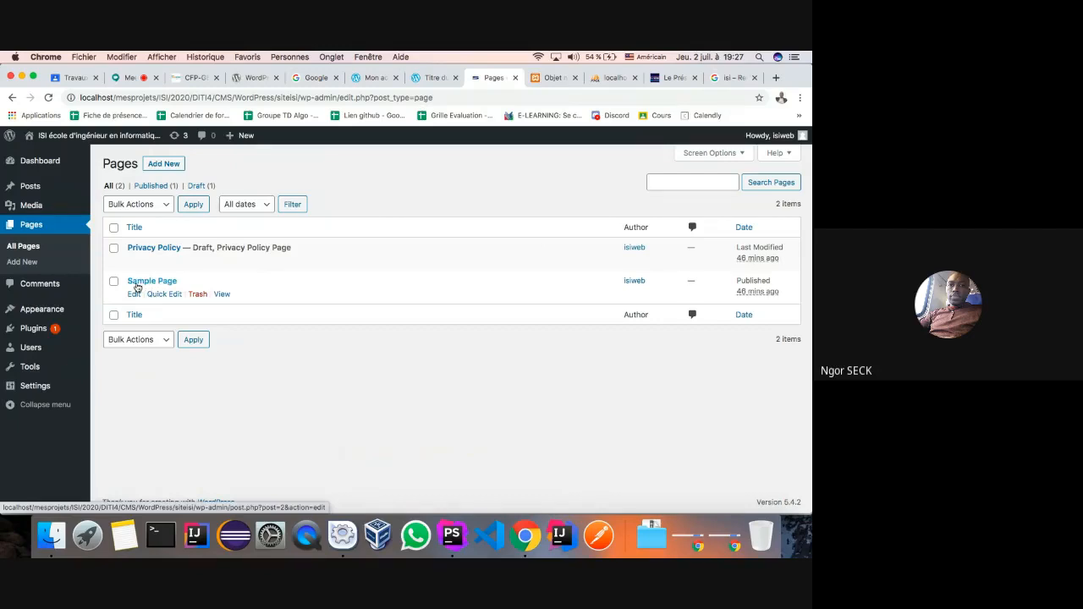
{"action": "left_click", "coordinate": [142, 282]}
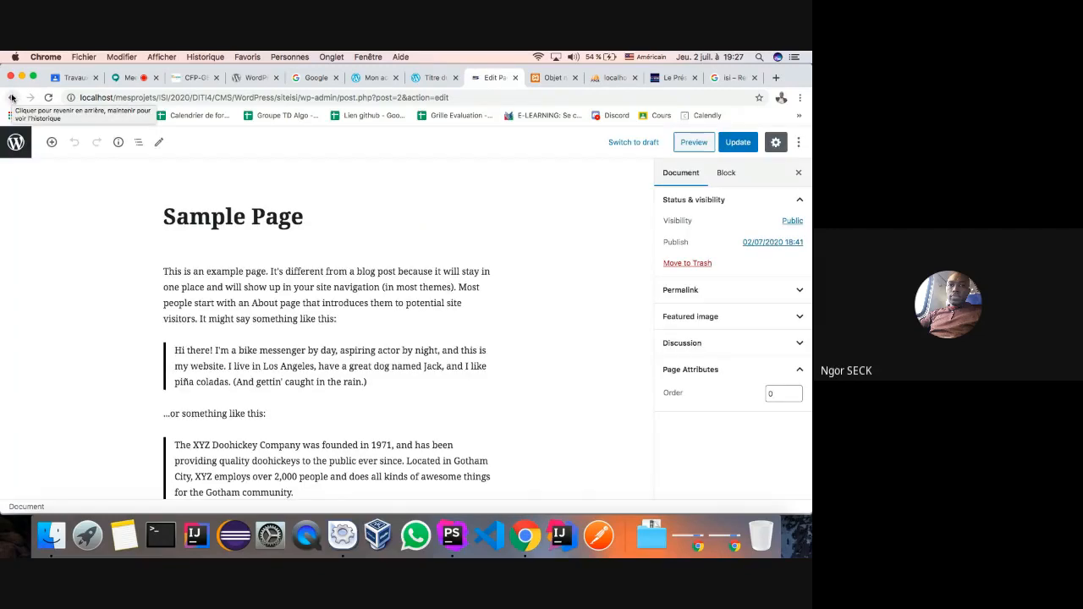
{"action": "scroll", "coordinate": [247, 317], "scroll_direction": "down", "scroll_amount": 3}
{"action": "scroll", "coordinate": [247, 316], "scroll_direction": "up", "scroll_amount": 3}
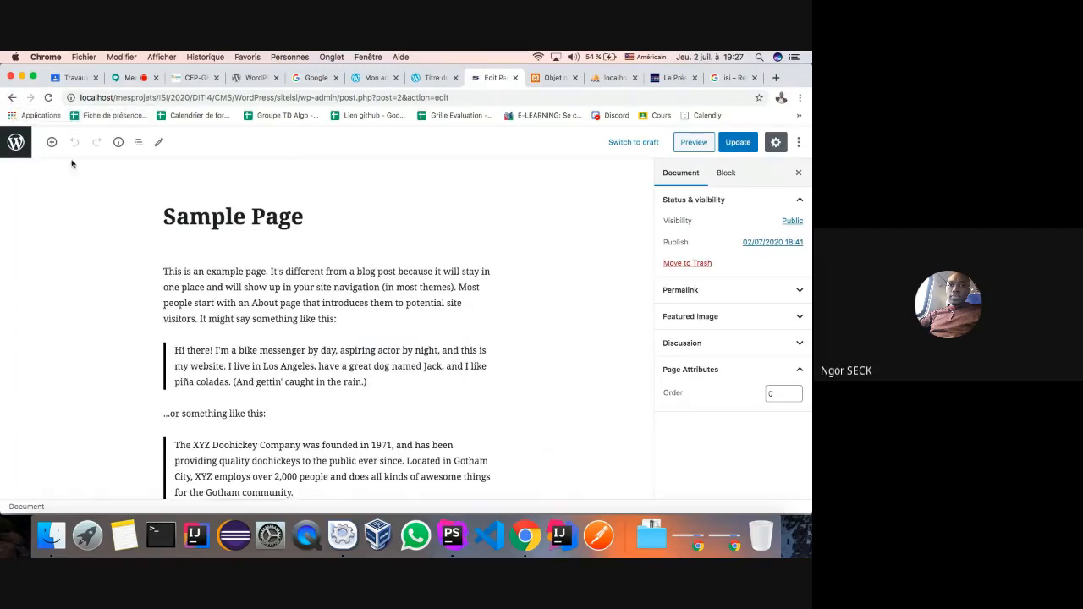
{"action": "left_click", "coordinate": [12, 98]}
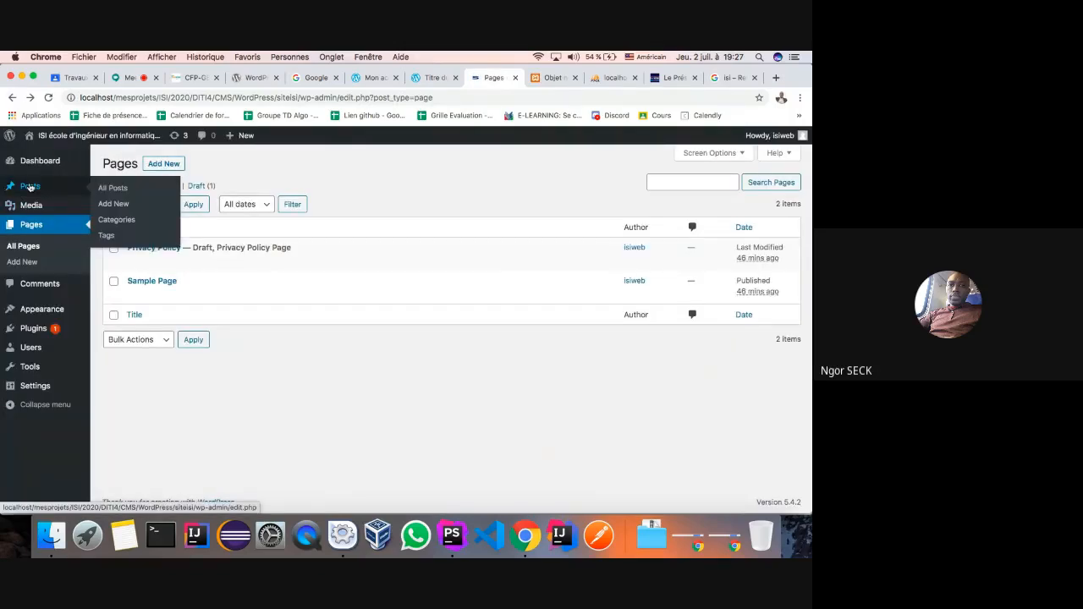
- Under Posts > Categories, add a new category named Actualité
{"action": "left_click", "coordinate": [115, 220]}
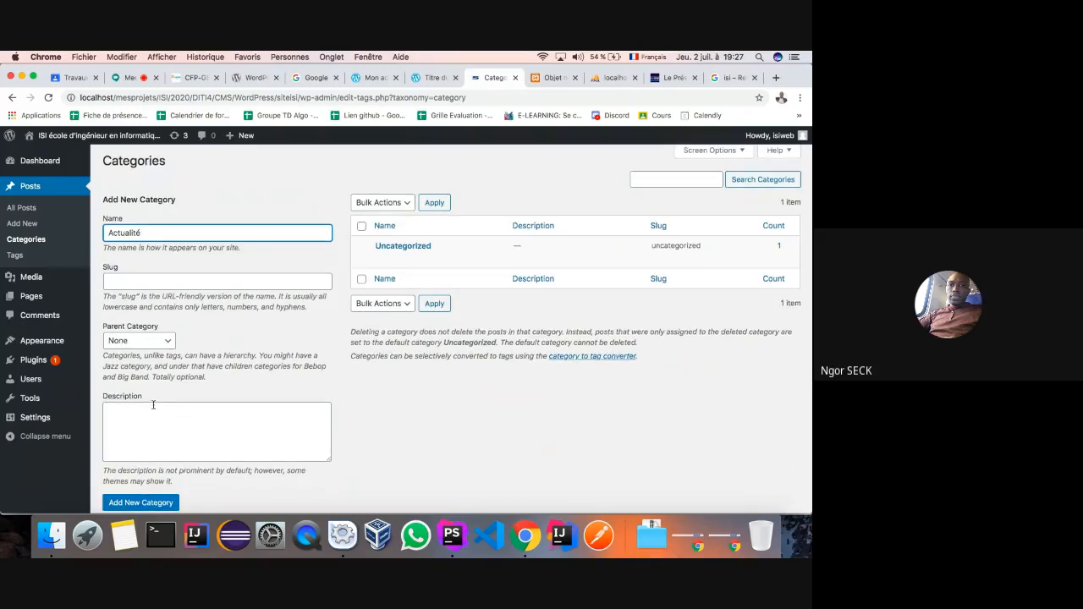
{"action": "scroll", "coordinate": [151, 405], "scroll_direction": "down", "scroll_amount": 2}
{"action": "left_click", "coordinate": [137, 455]}
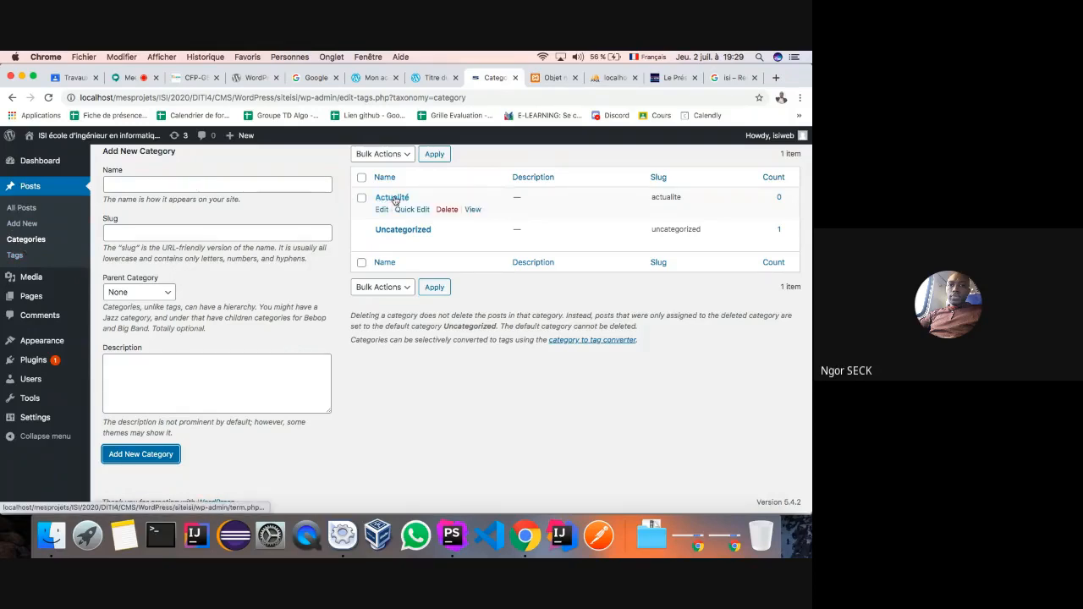
- Add the categories Créativité and Evenements, then open the All Posts list
{"action": "left_click", "coordinate": [226, 189]}
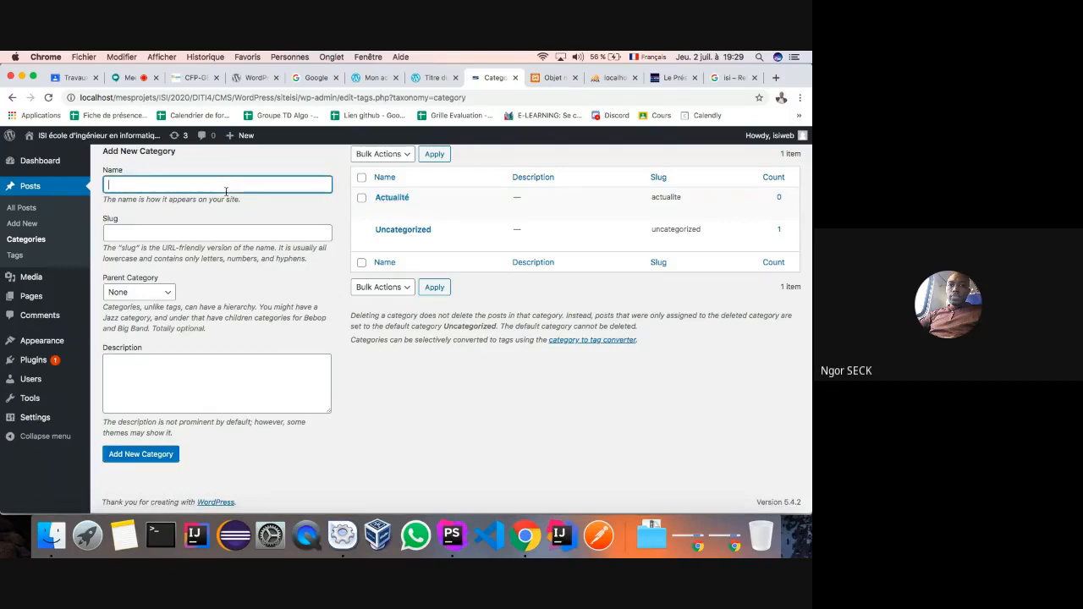
{"action": "type", "text": "Créativité"}
{"action": "left_click", "coordinate": [135, 455]}
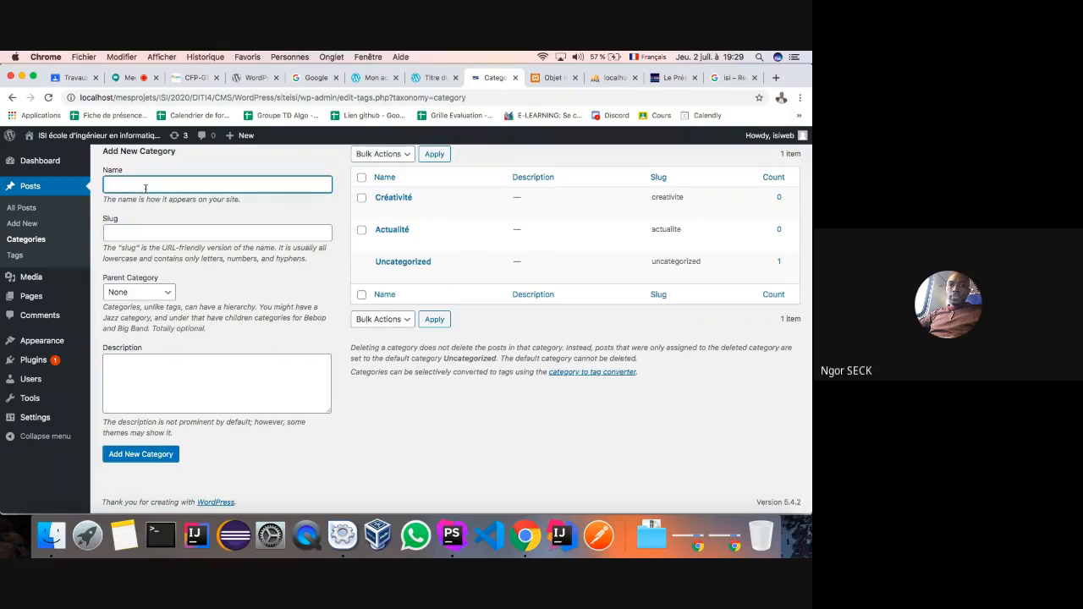
{"action": "type", "text": "Evenements"}
{"action": "left_click", "coordinate": [137, 455]}
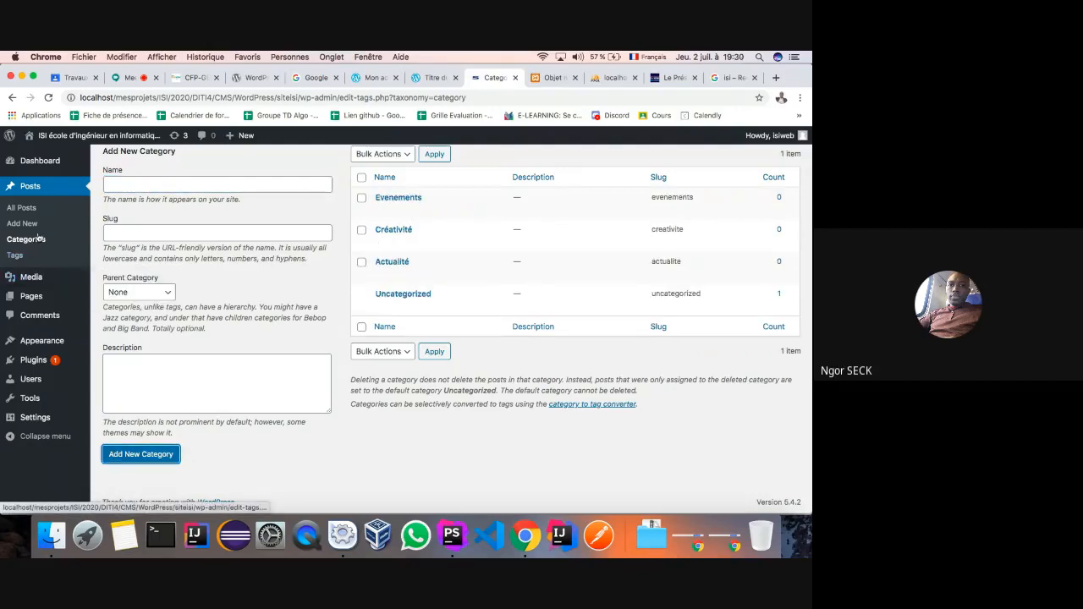
{"action": "mouse_move", "coordinate": [398, 284]}
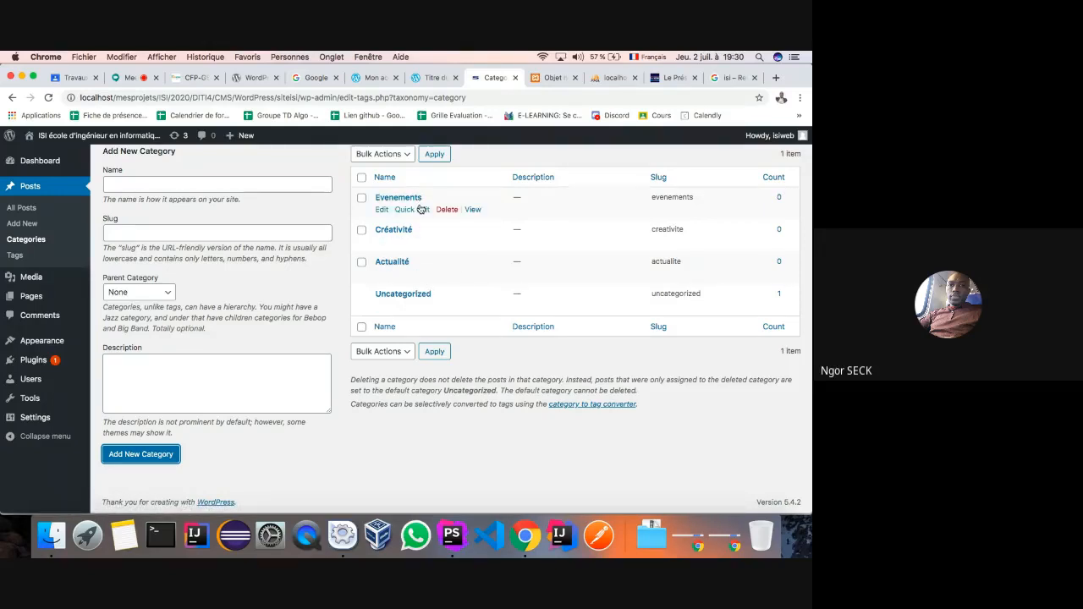
{"action": "left_click", "coordinate": [24, 210]}
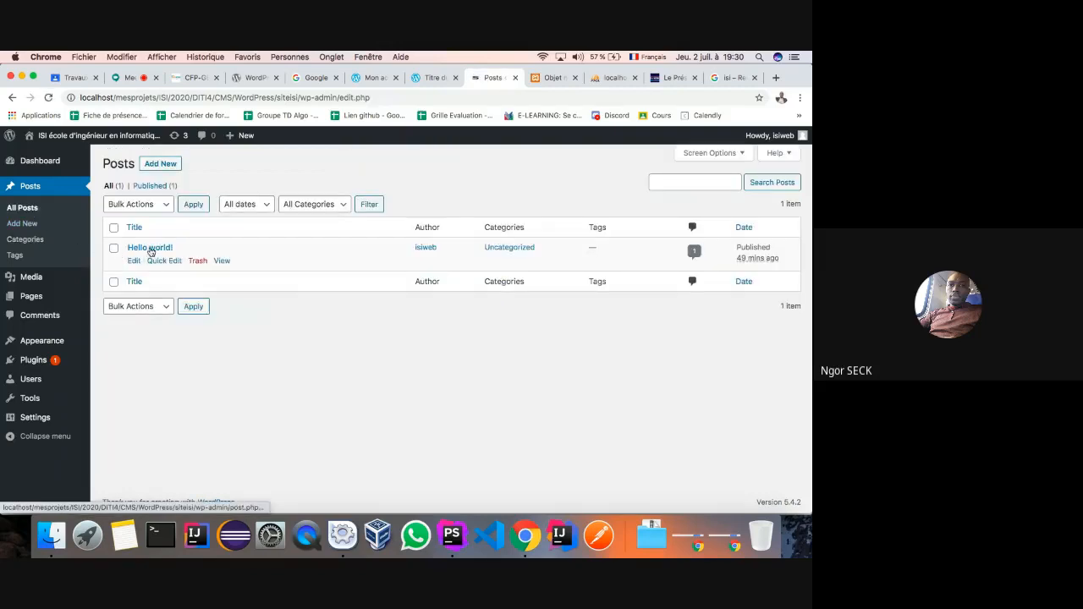
- Create a new post and title it 'Démarrage des cours en ligne'
{"action": "left_click", "coordinate": [20, 226]}
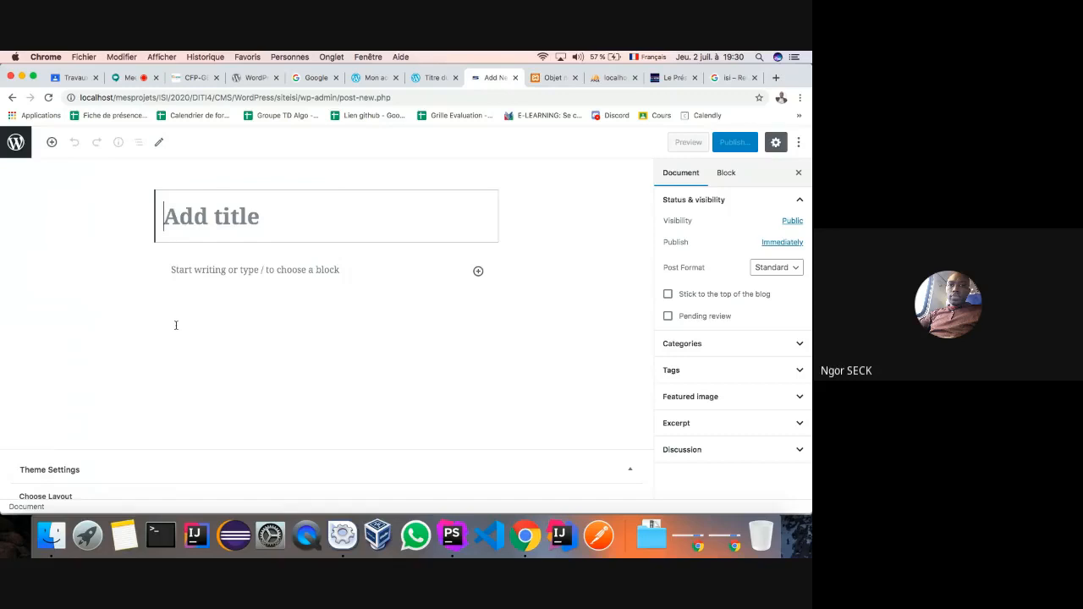
{"action": "type", "text": "Dé"}
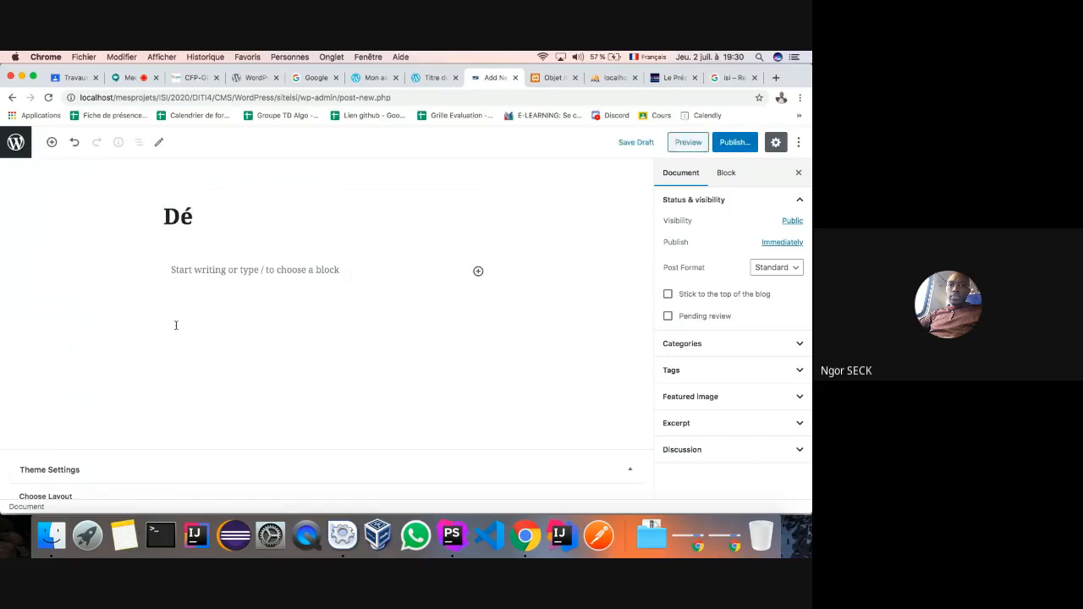
{"action": "type", "text": "marrage d"}
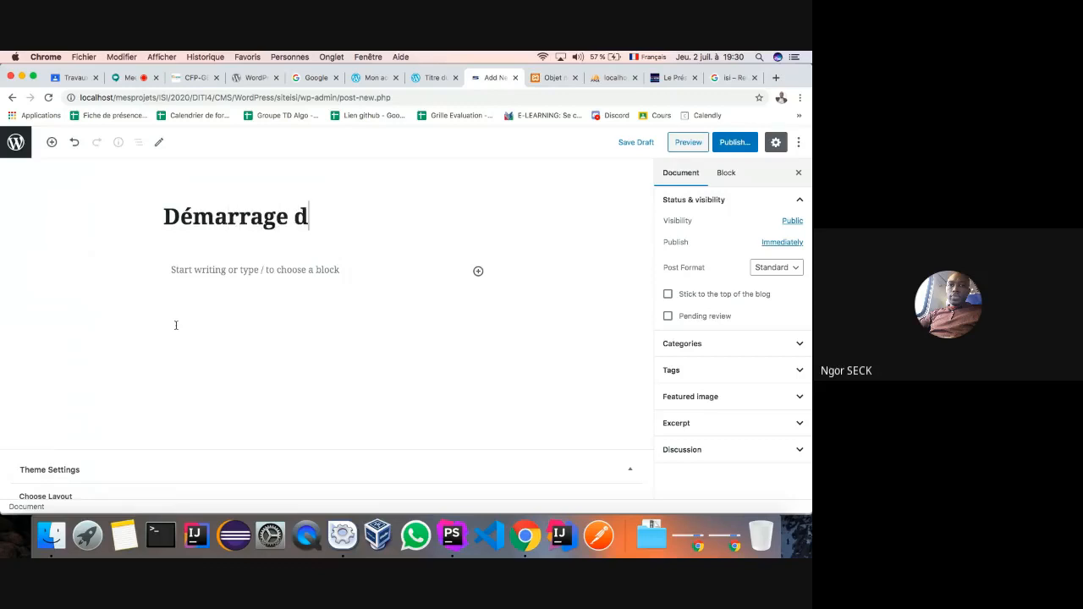
{"action": "type", "text": "es cours "}
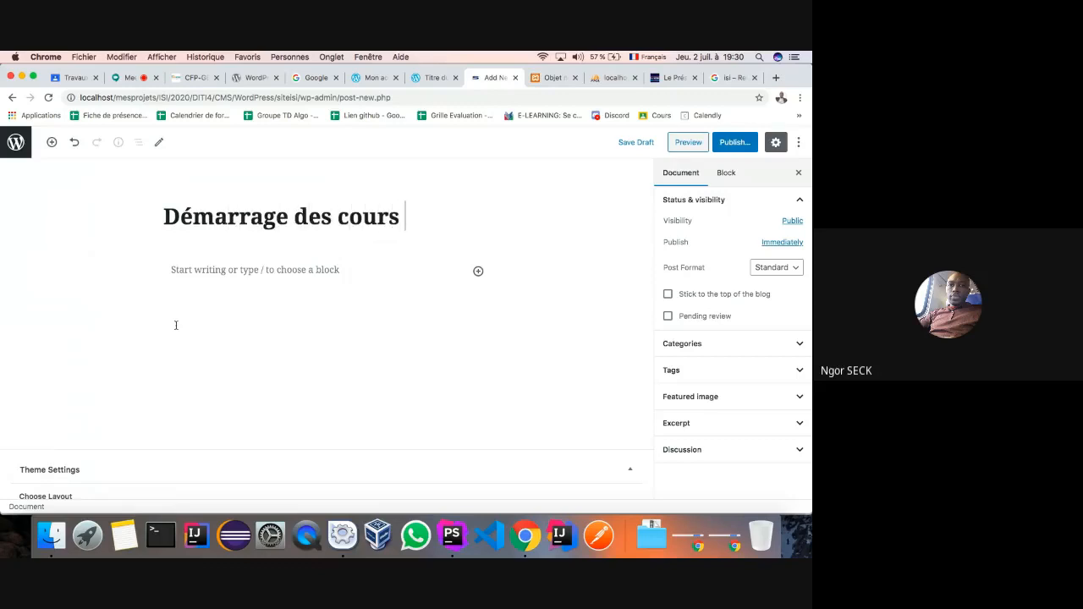
{"action": "type", "text": "en ligne"}
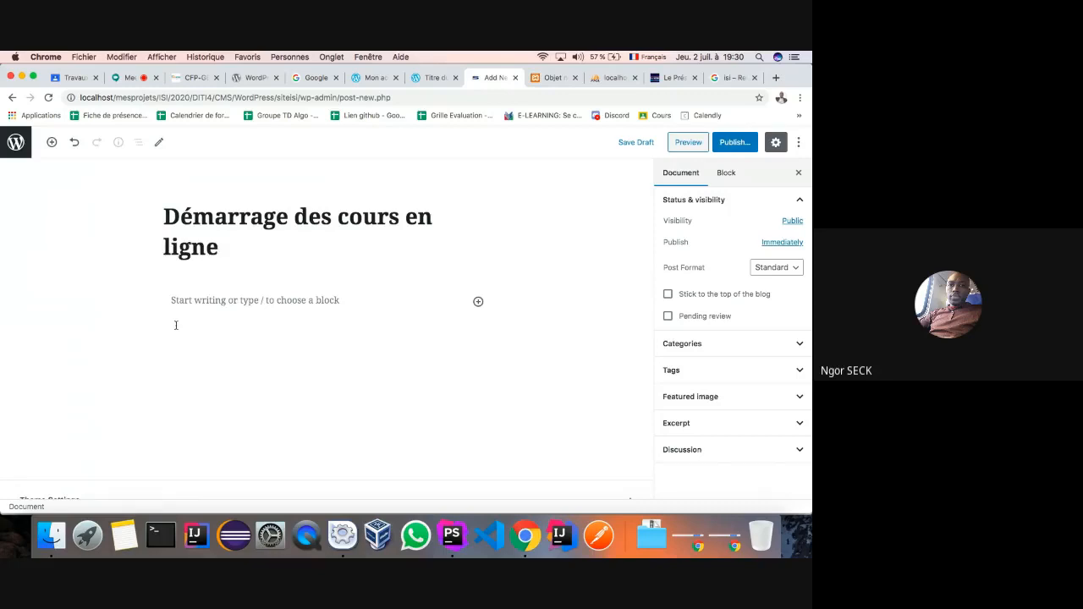
- Copy the Structuré description from samanemvc.sn and paste it into the post's body
{"action": "left_click", "coordinate": [246, 300]}
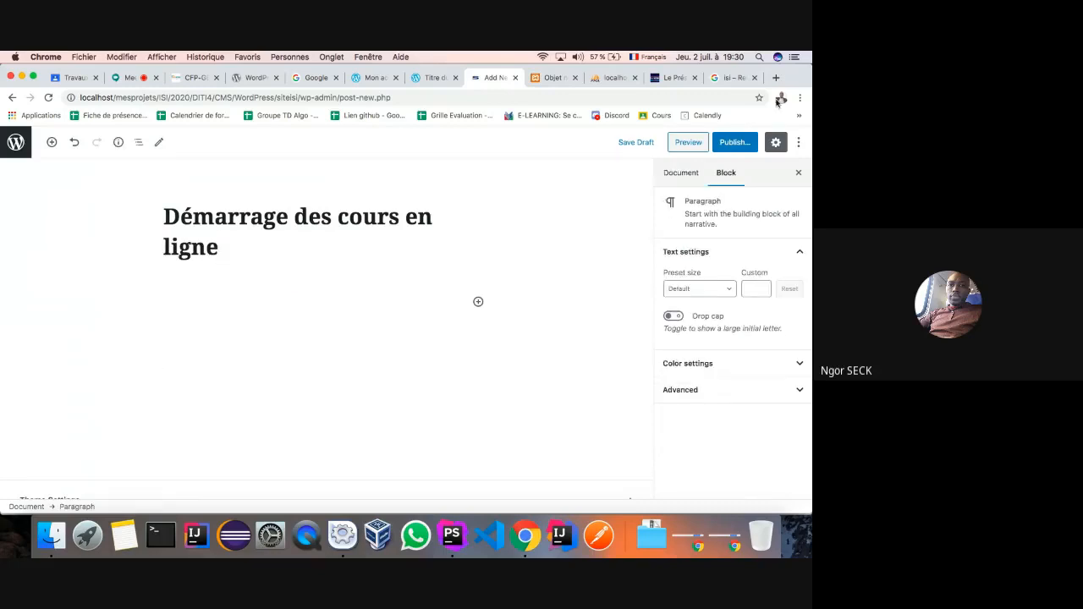
{"action": "left_click", "coordinate": [777, 78]}
{"action": "type", "text": "samanemvc.sn"}
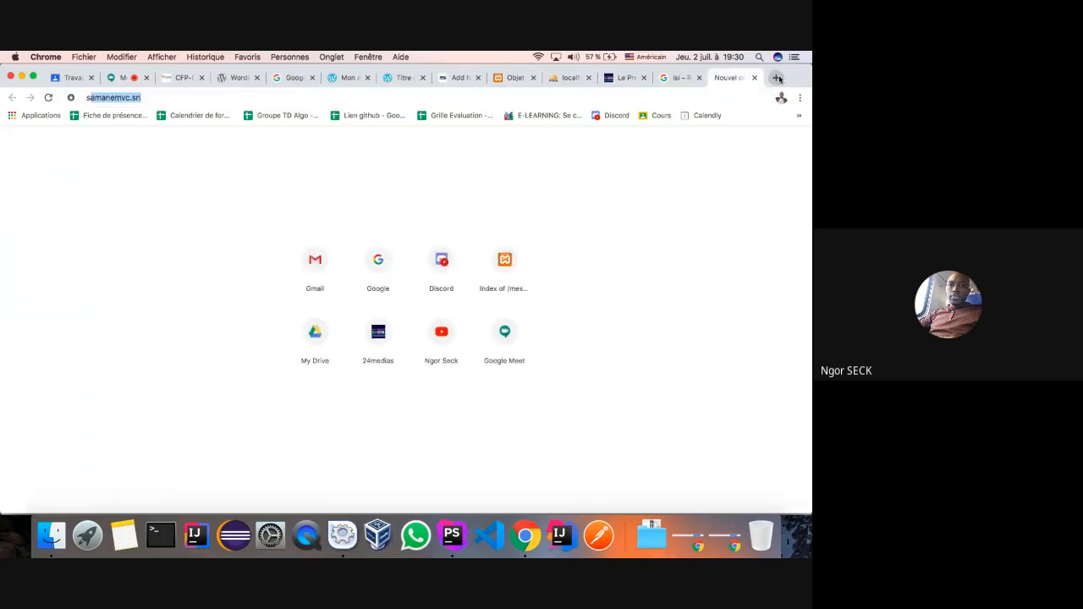
{"action": "key", "text": "Return"}
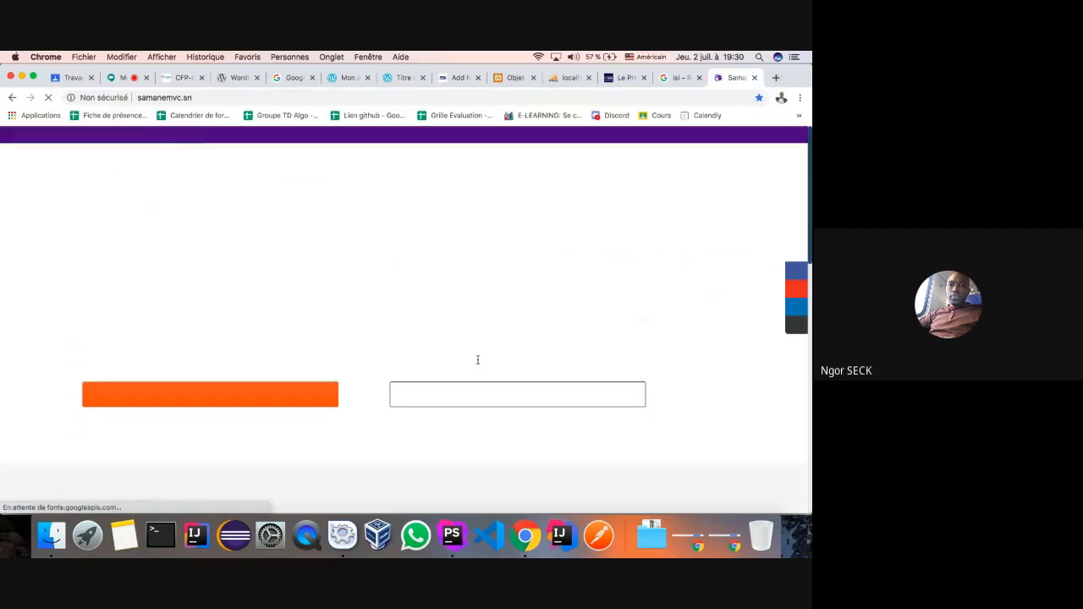
{"action": "scroll", "coordinate": [471, 283], "scroll_direction": "down", "scroll_amount": 10}
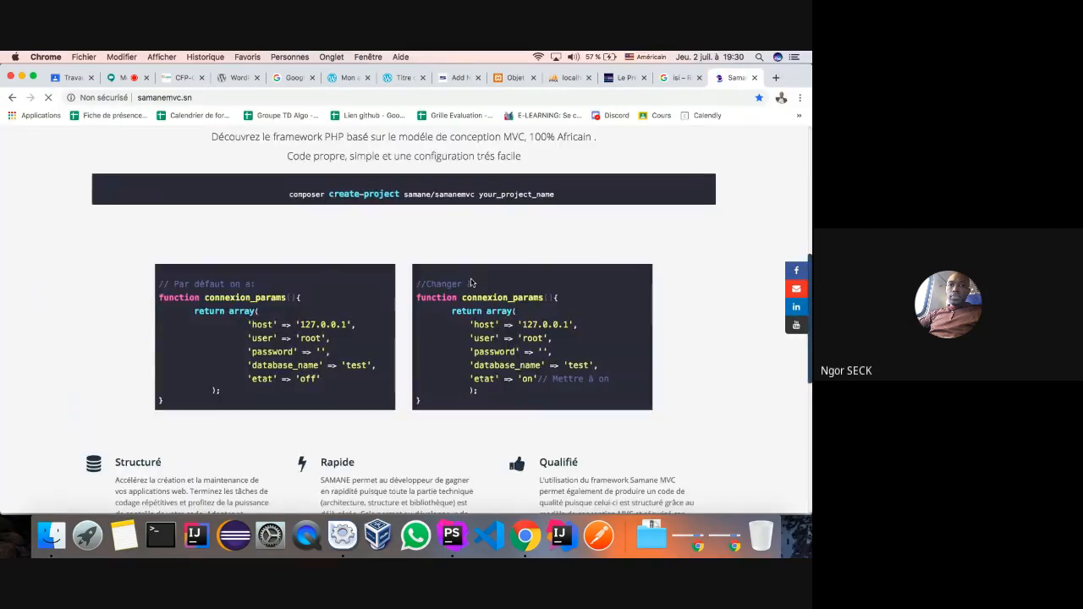
{"action": "left_click_drag", "start_coordinate": [180, 297], "coordinate": [111, 182]}
{"action": "key", "text": "super+c"}
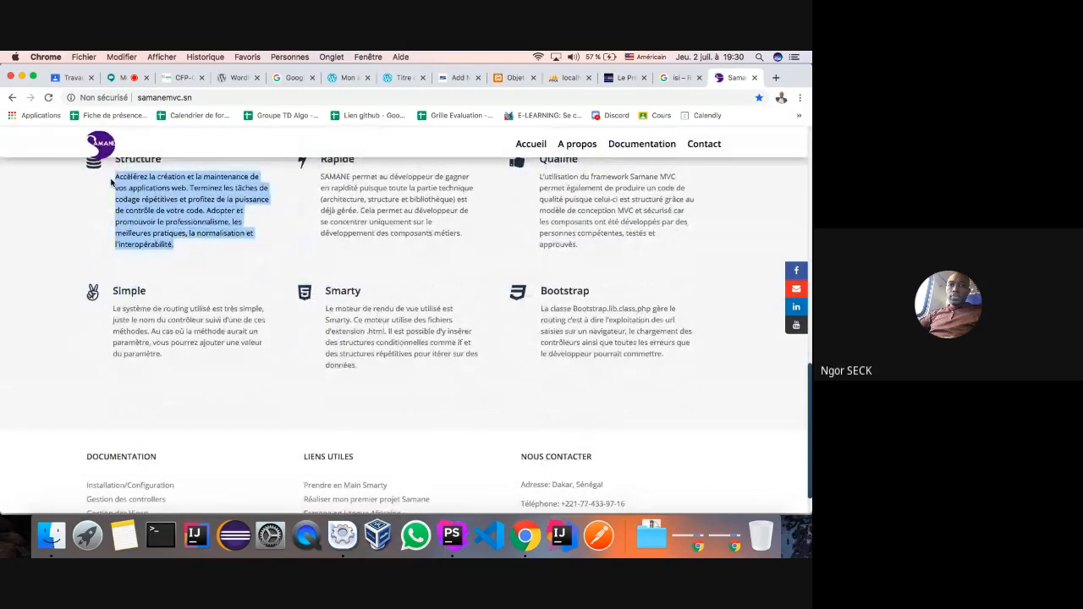
{"action": "left_click", "coordinate": [457, 77]}
{"action": "left_click", "coordinate": [215, 356]}
{"action": "key", "text": "super+v"}
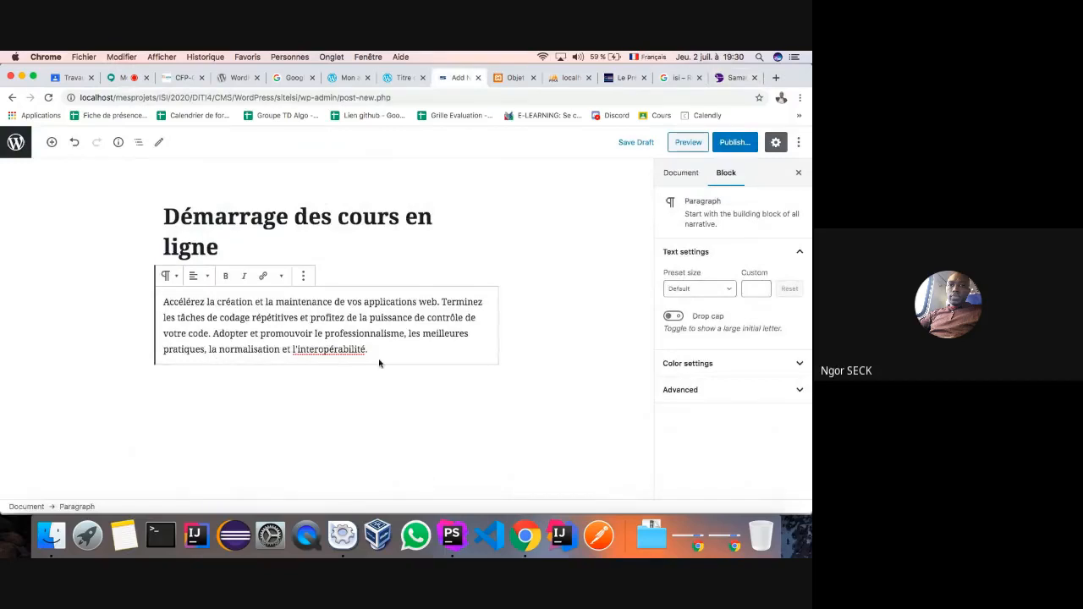
- In the post's Document settings, expand Categories and open the Add New Category name field
{"action": "left_click", "coordinate": [384, 368]}
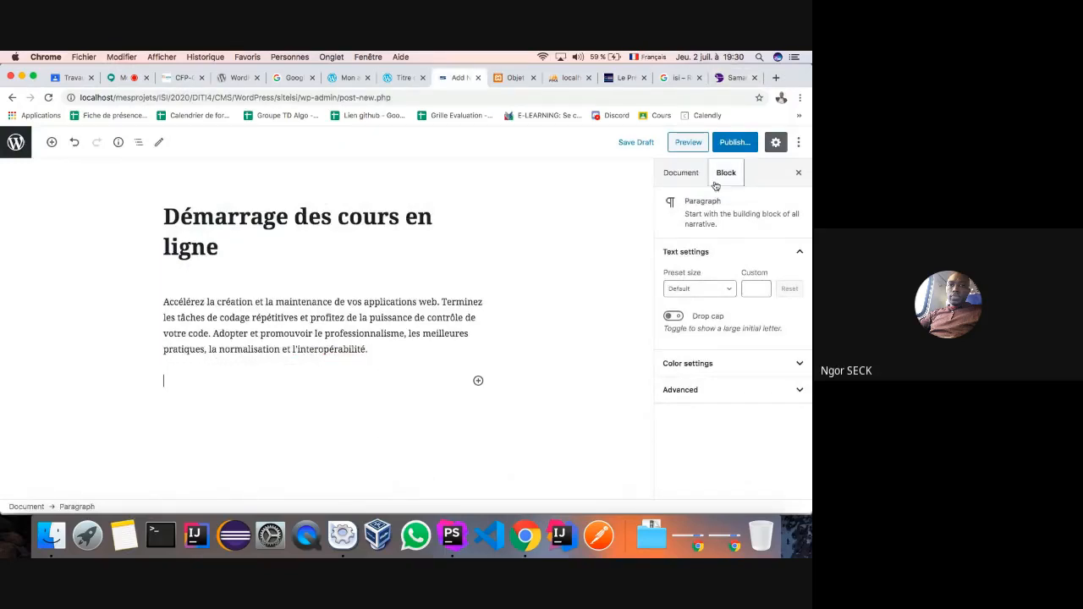
{"action": "left_click", "coordinate": [678, 176]}
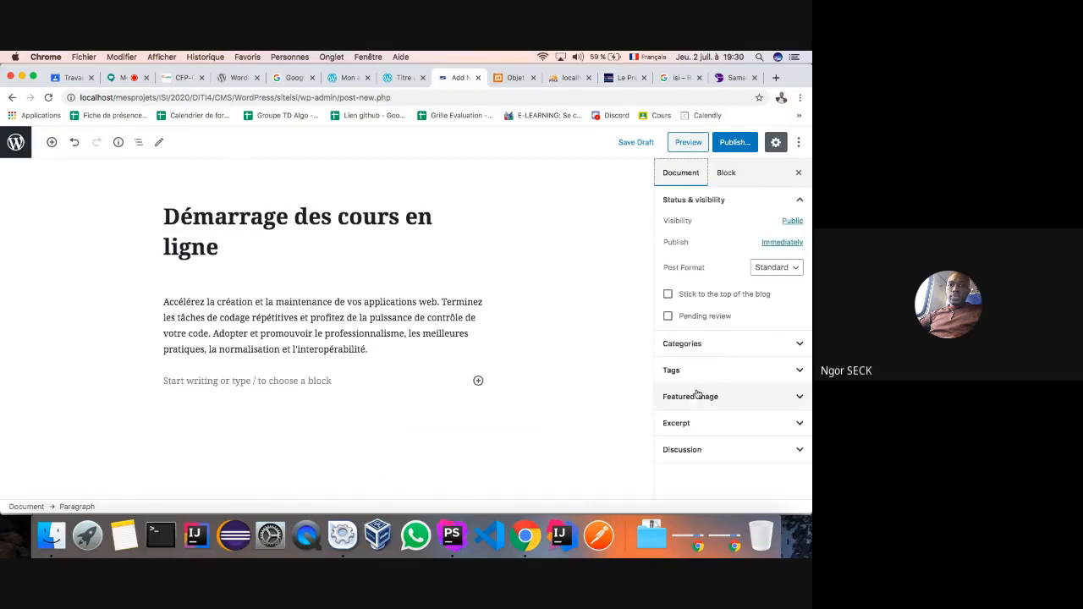
{"action": "left_click", "coordinate": [733, 347]}
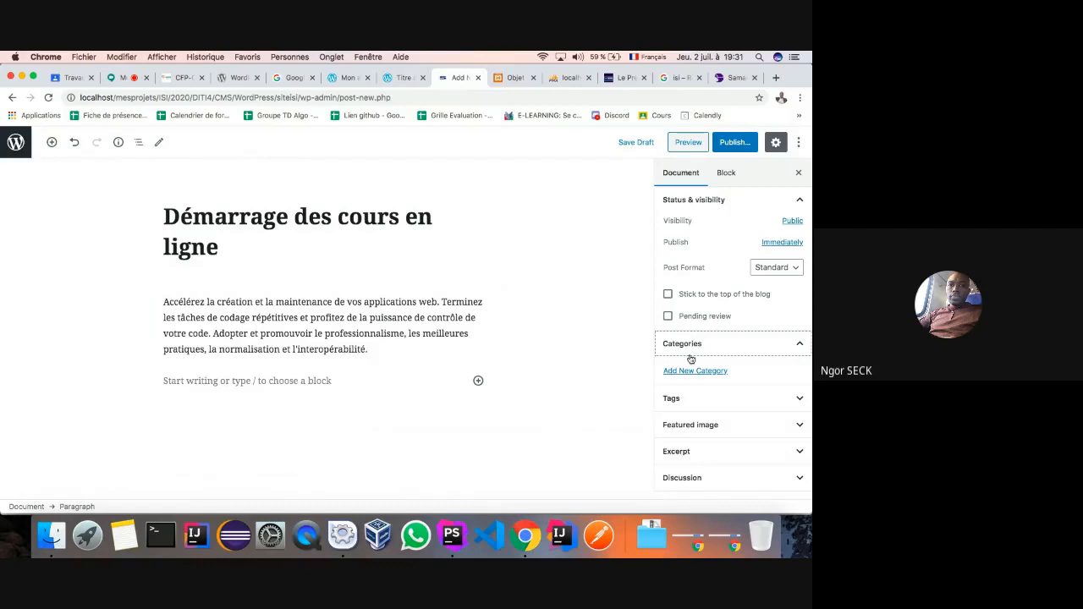
{"action": "left_click", "coordinate": [711, 372]}
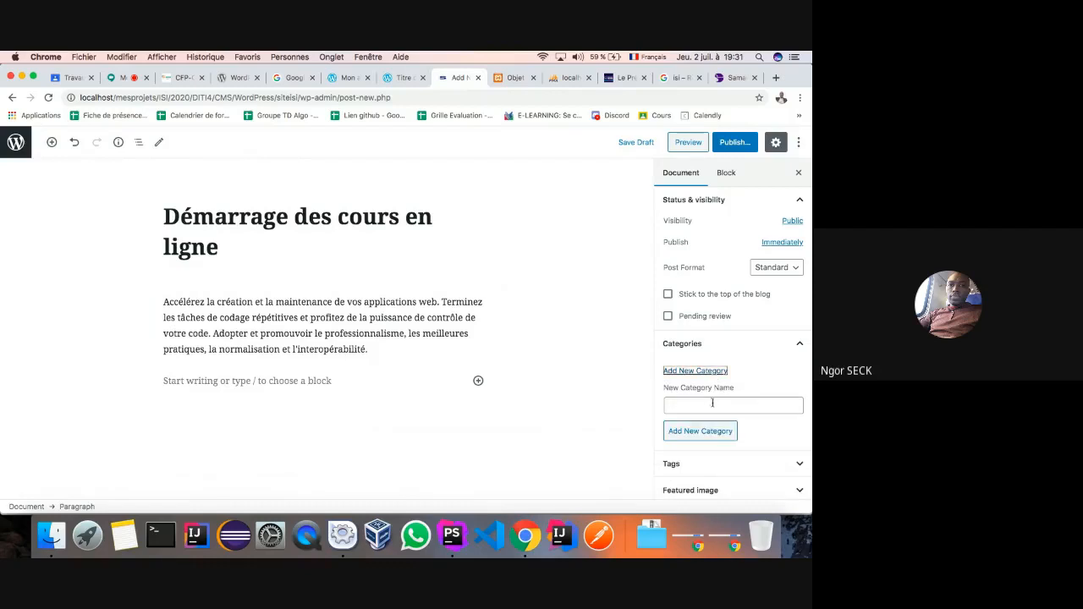
{"action": "left_click", "coordinate": [712, 403]}
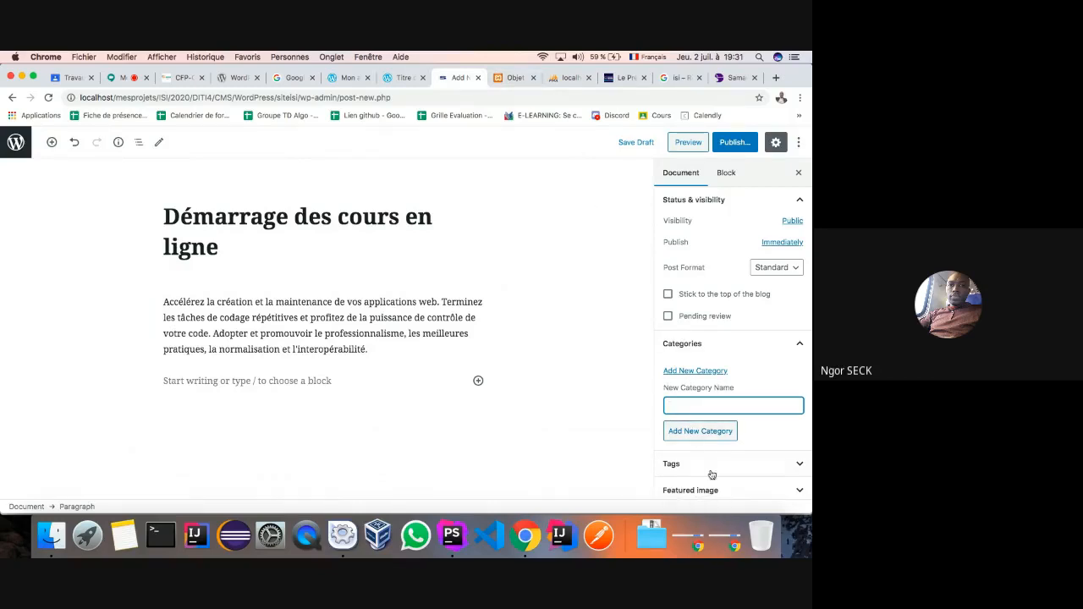
{"action": "left_click", "coordinate": [614, 81]}
- Reload the phpMyAdmin wp_options table and the WordPress new-post editor, discarding unsaved changes
{"action": "left_click", "coordinate": [560, 80]}
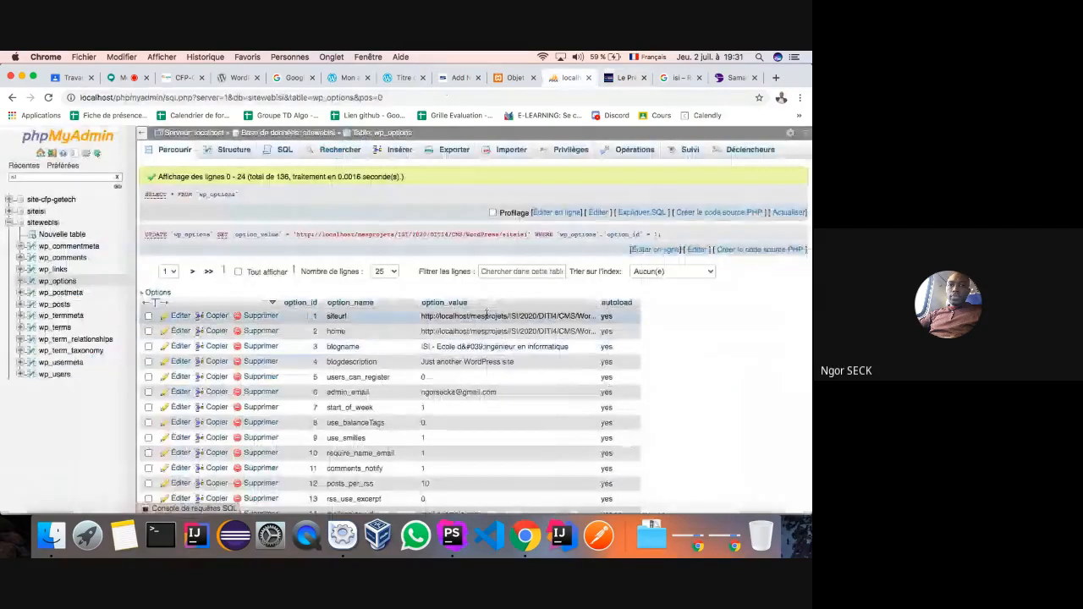
{"action": "left_click", "coordinate": [48, 98]}
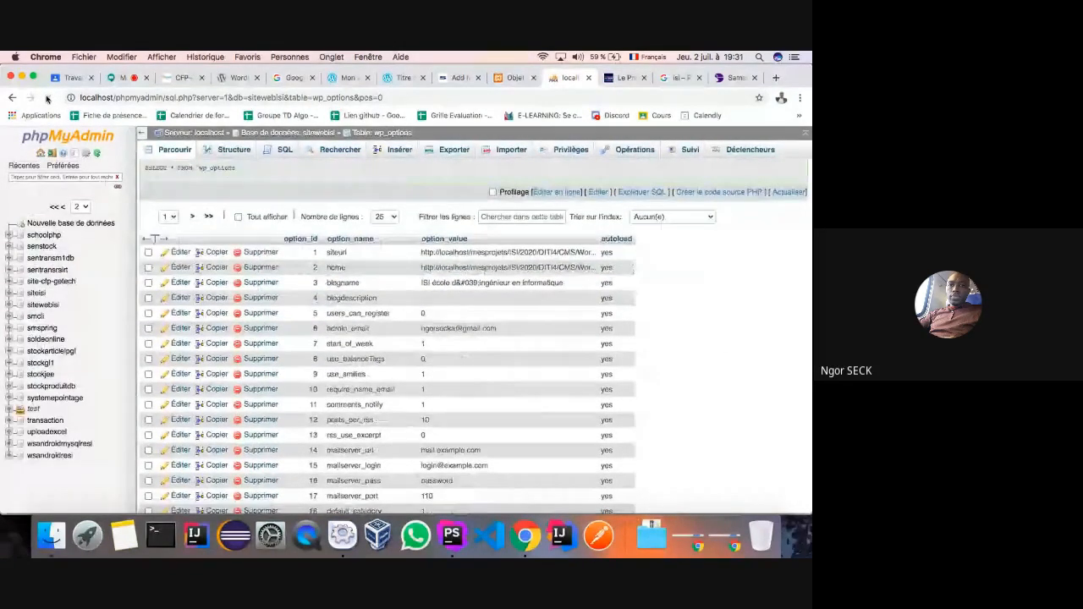
{"action": "left_click", "coordinate": [457, 77]}
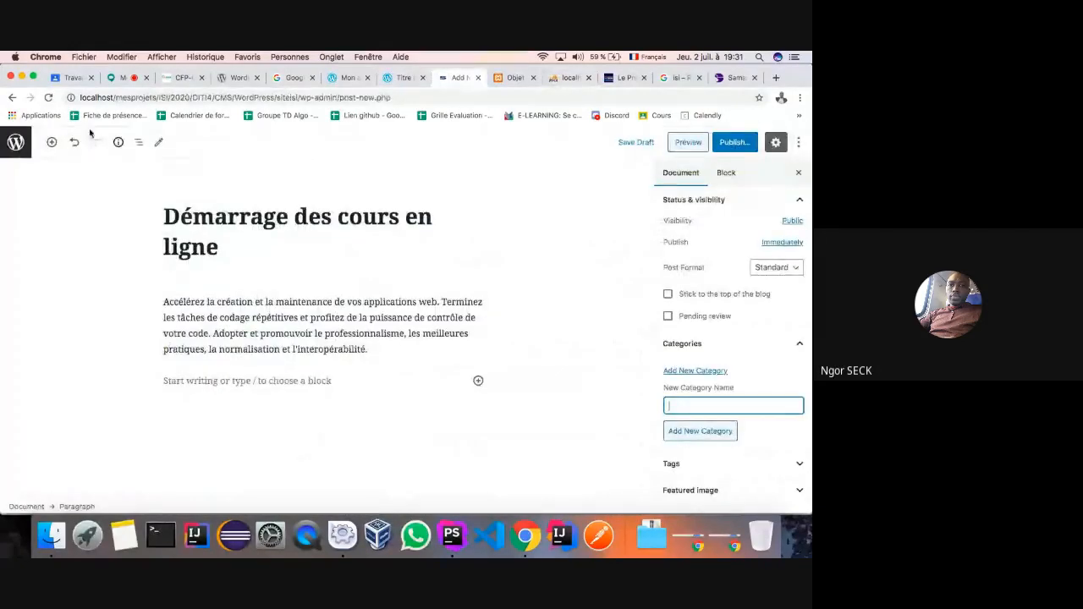
{"action": "left_click", "coordinate": [48, 97]}
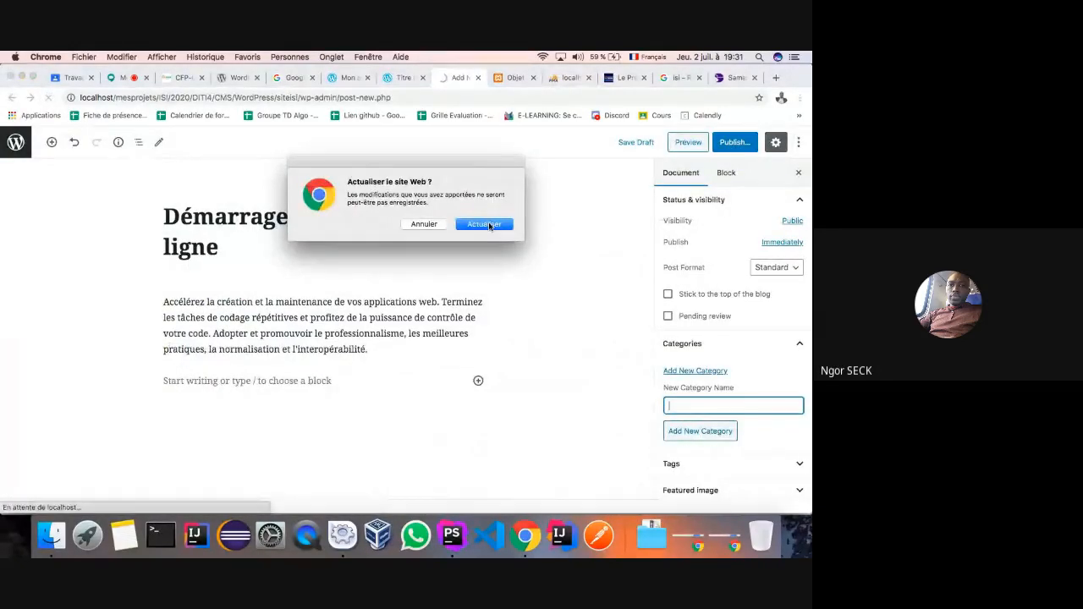
{"action": "left_click", "coordinate": [486, 225]}
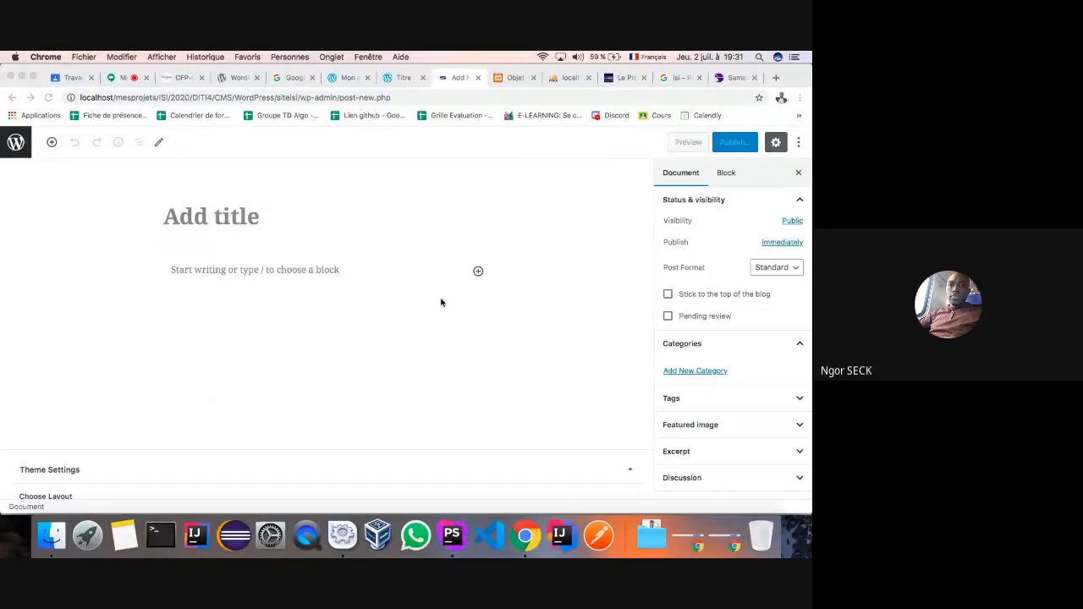
{"action": "left_click", "coordinate": [796, 343]}
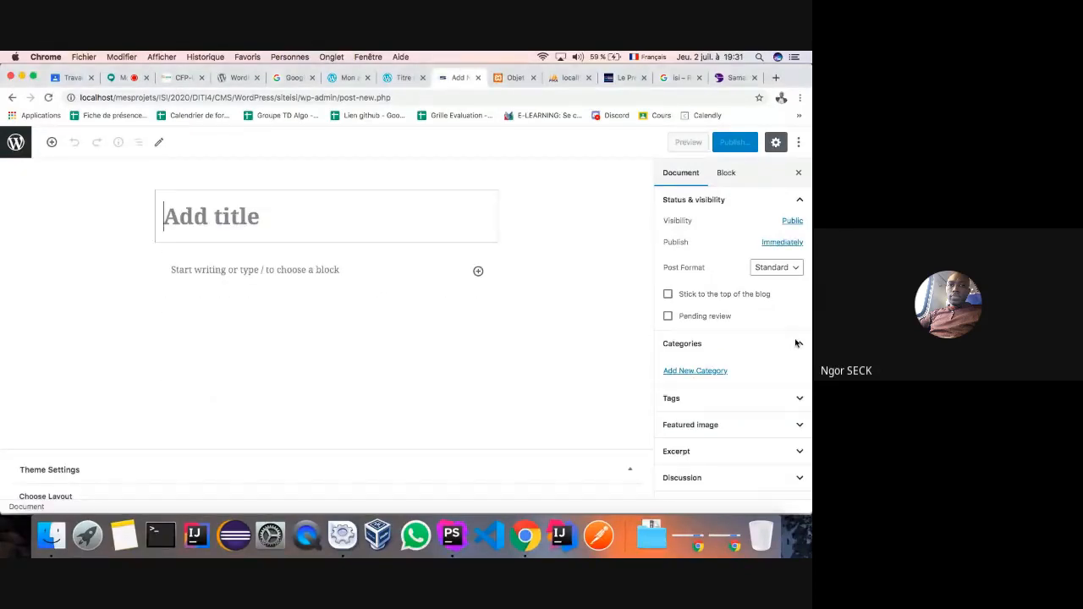
{"action": "left_click", "coordinate": [796, 343]}
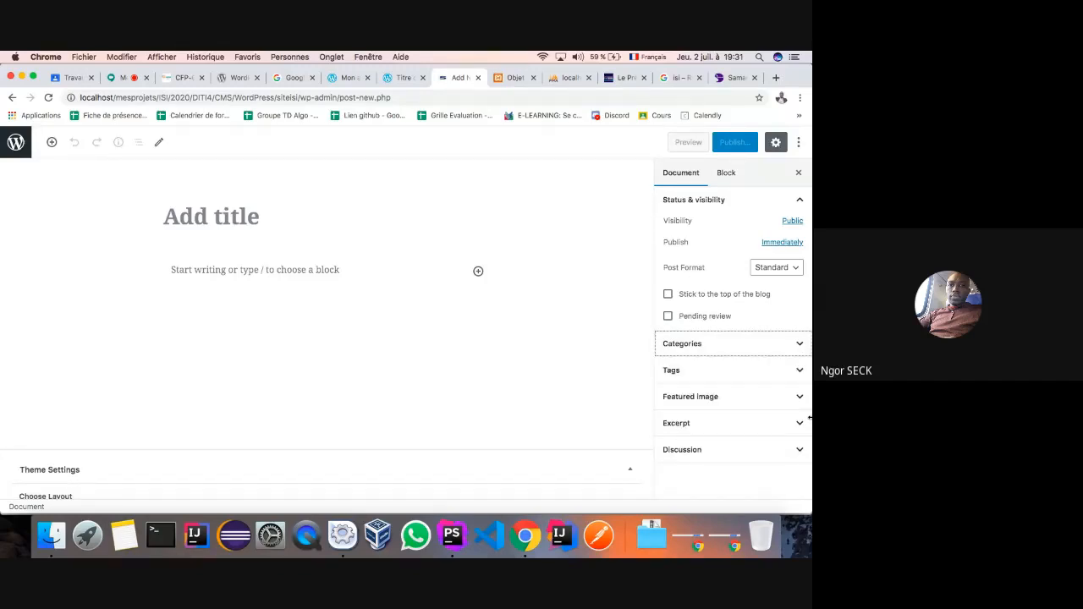
{"action": "scroll", "coordinate": [632, 455], "scroll_direction": "down", "scroll_amount": 3}
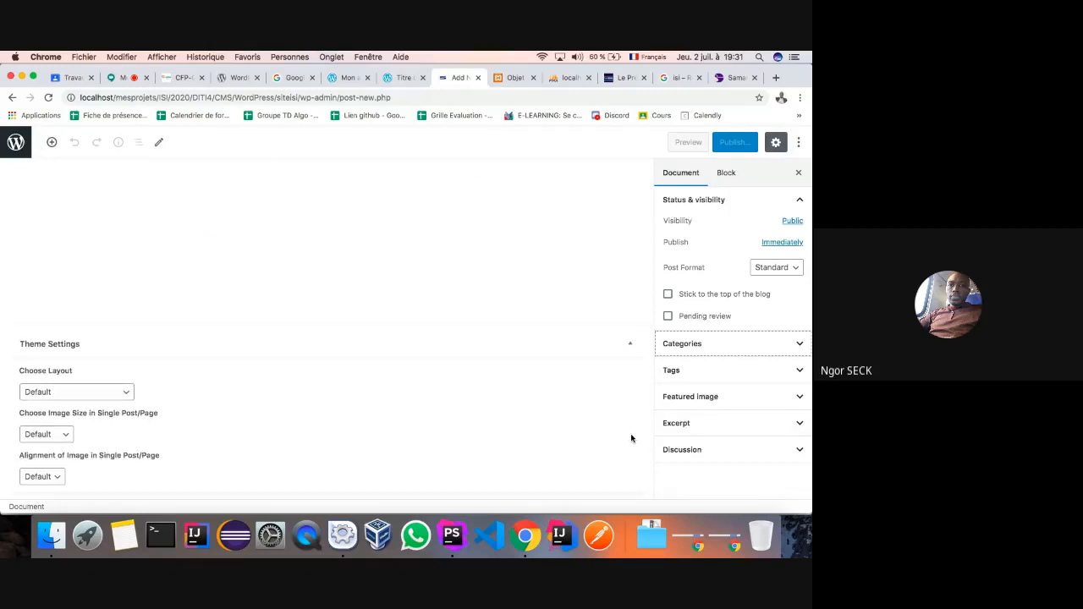
- Open the wp_options siteurl value inline, reading …/CMS/WordPress/siteisi, then return to the editor
{"action": "left_click", "coordinate": [563, 78]}
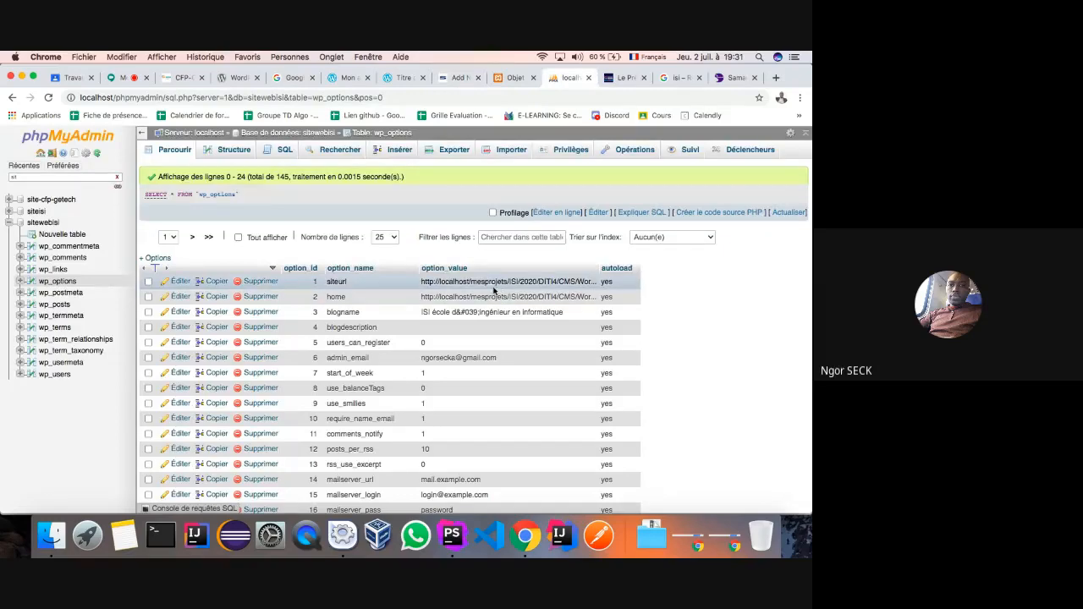
{"action": "scroll", "coordinate": [484, 328], "scroll_direction": "down", "scroll_amount": 1}
{"action": "scroll", "coordinate": [483, 328], "scroll_direction": "down", "scroll_amount": 10}
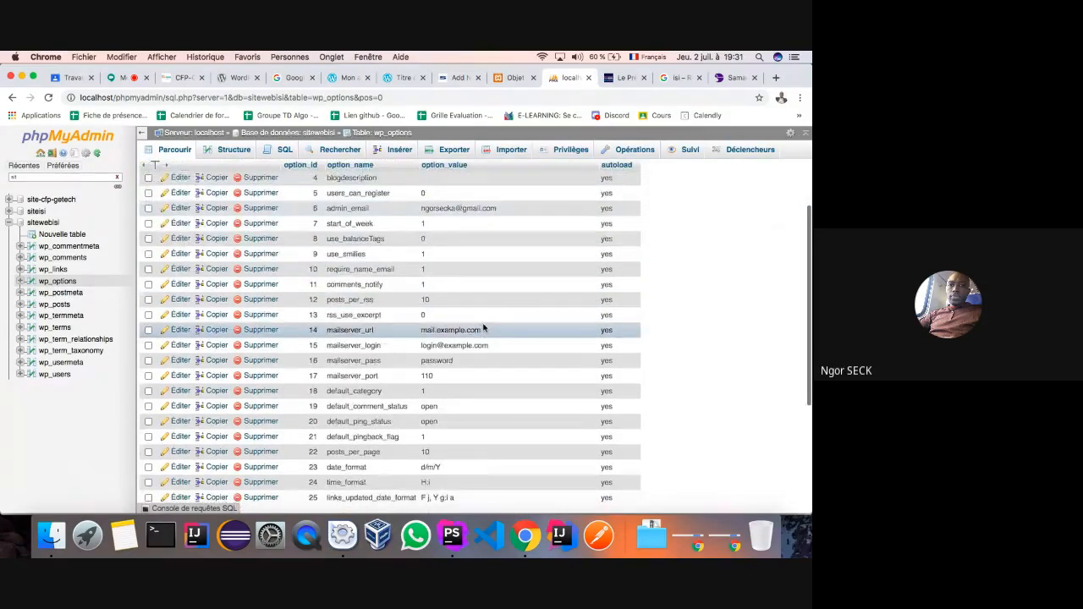
{"action": "scroll", "coordinate": [484, 328], "scroll_direction": "up", "scroll_amount": 10}
{"action": "scroll", "coordinate": [483, 328], "scroll_direction": "up", "scroll_amount": 2}
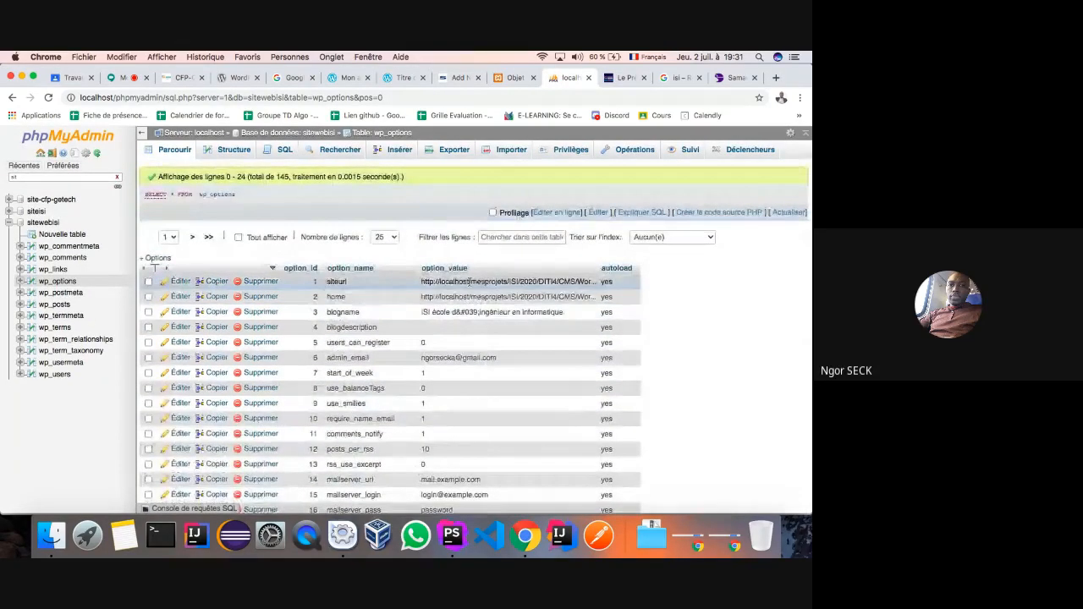
{"action": "double_click", "coordinate": [472, 285]}
{"action": "key", "text": "ctrl+space"}
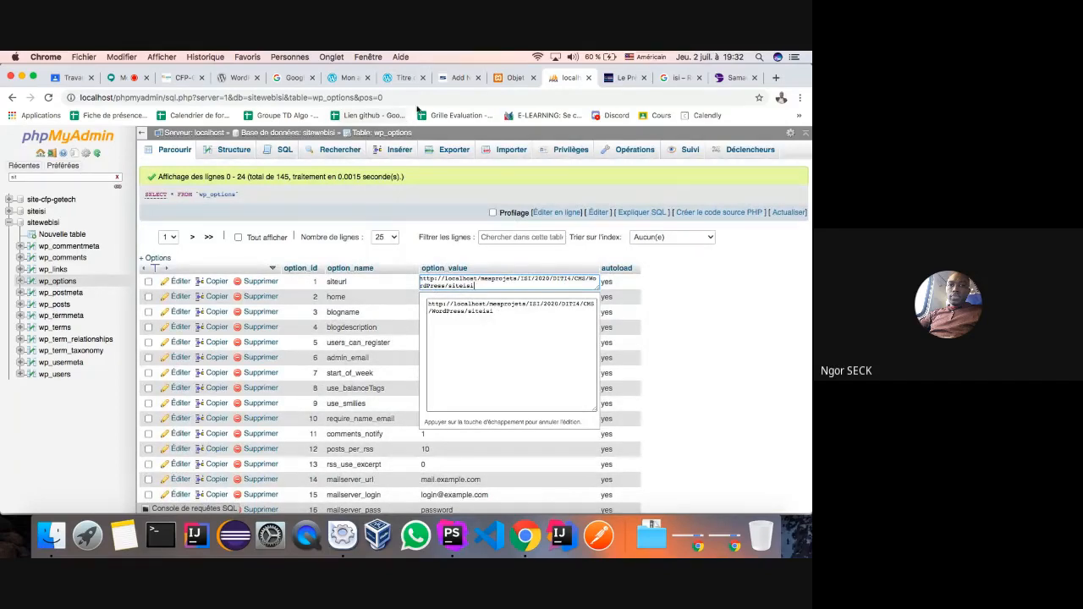
{"action": "left_click", "coordinate": [452, 78]}
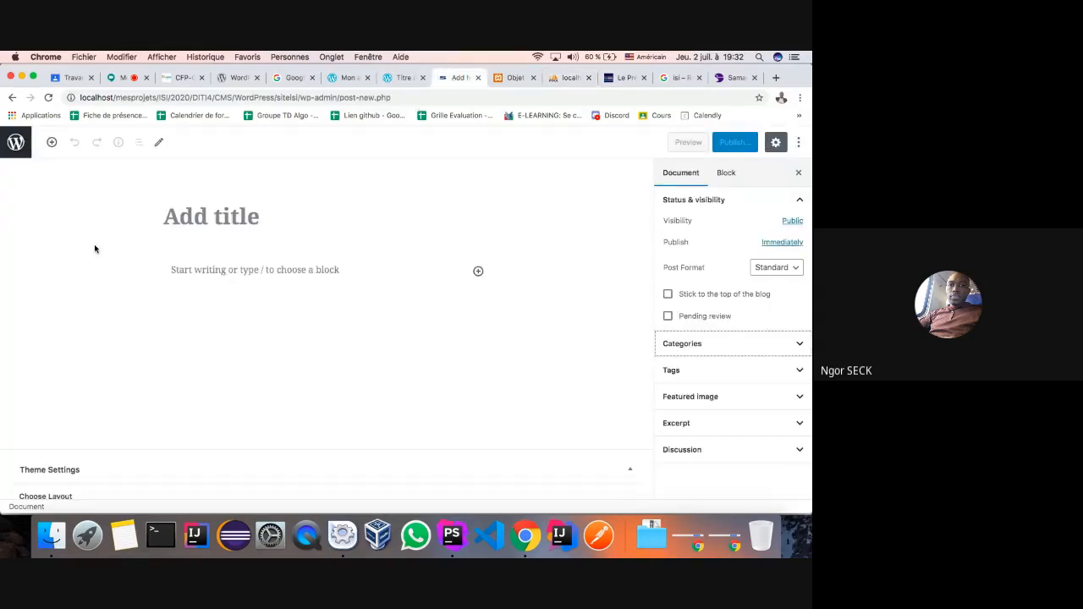
{"action": "left_click", "coordinate": [12, 97]}
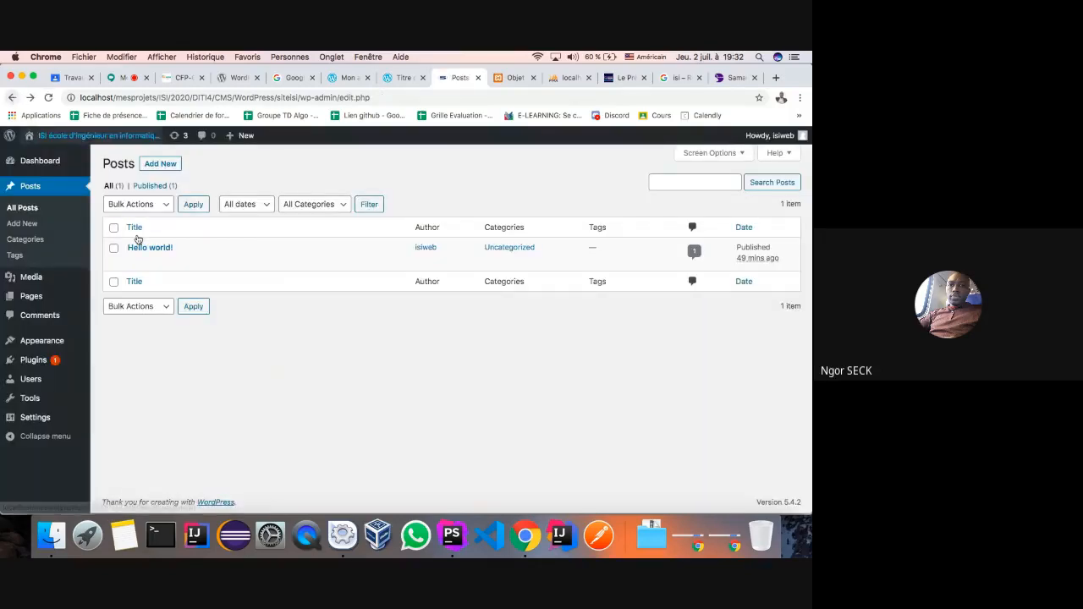
{"action": "left_click", "coordinate": [22, 224]}
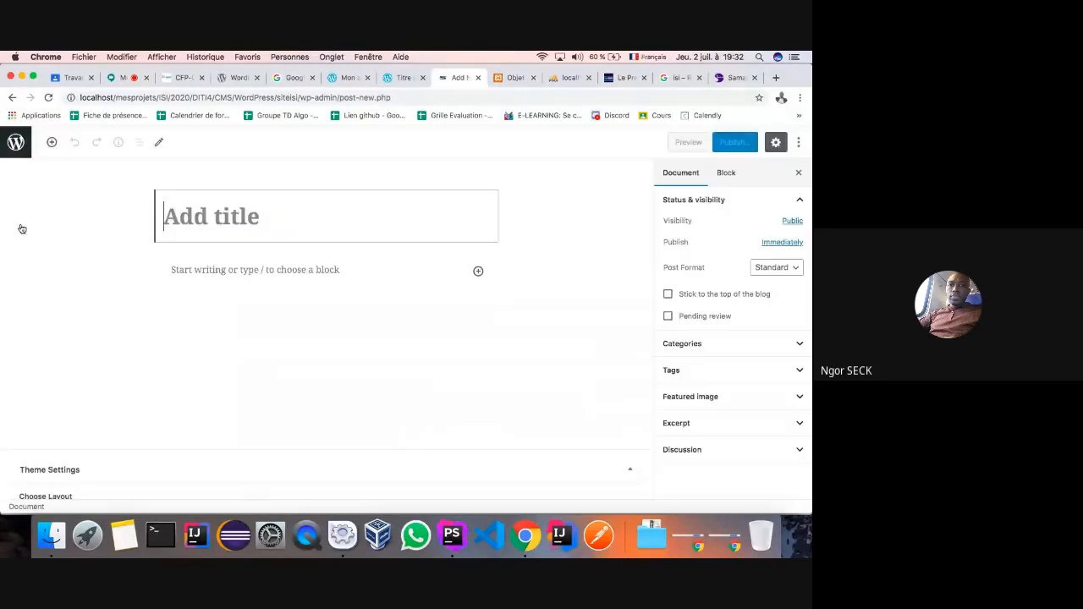
{"action": "left_click", "coordinate": [787, 348]}
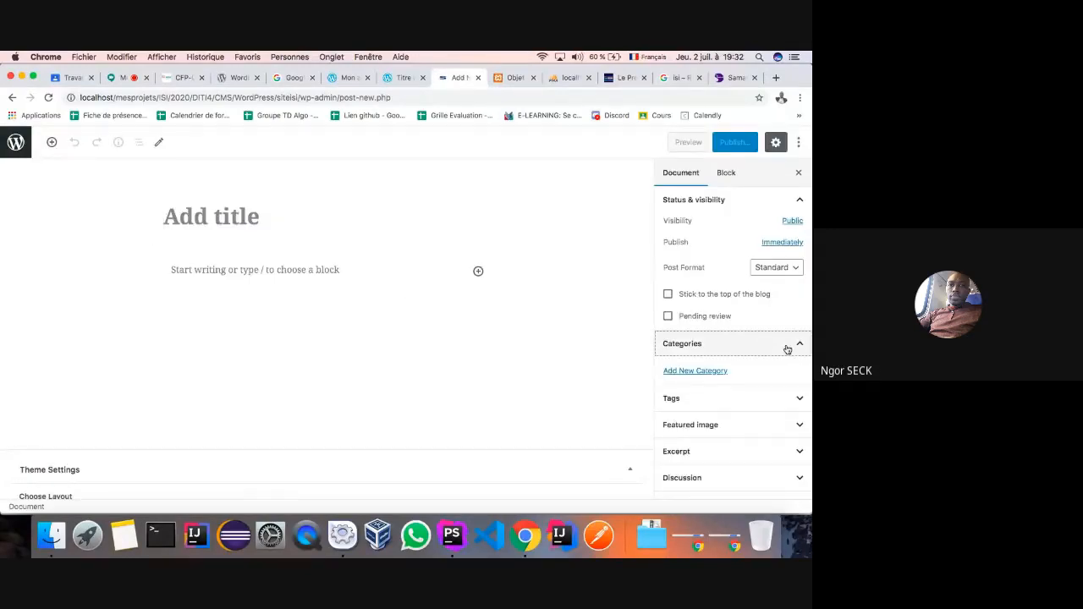
{"action": "left_click", "coordinate": [685, 374]}
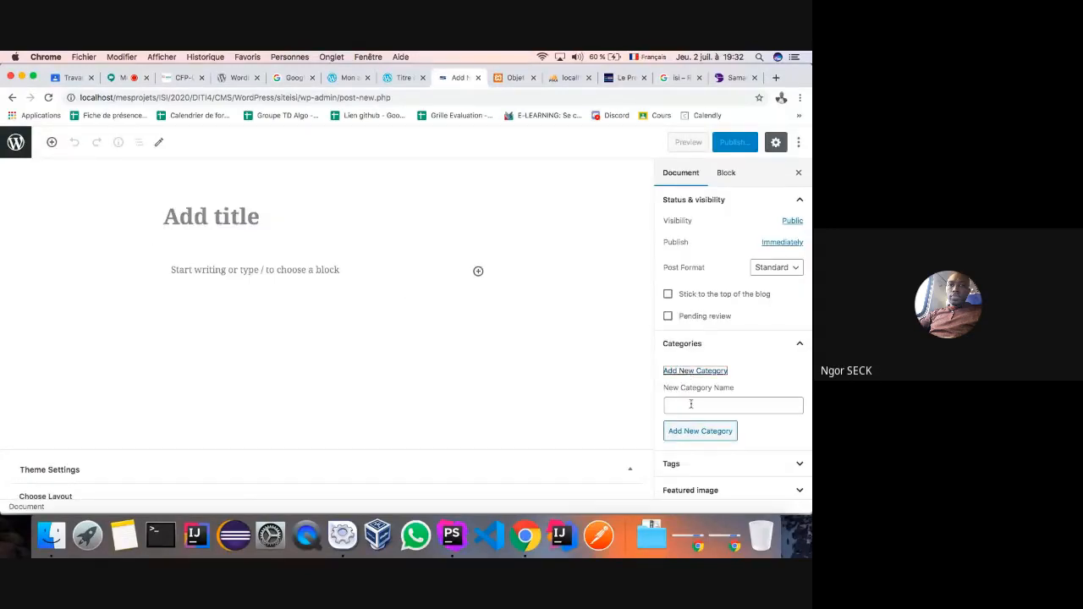
{"action": "left_click", "coordinate": [692, 405]}
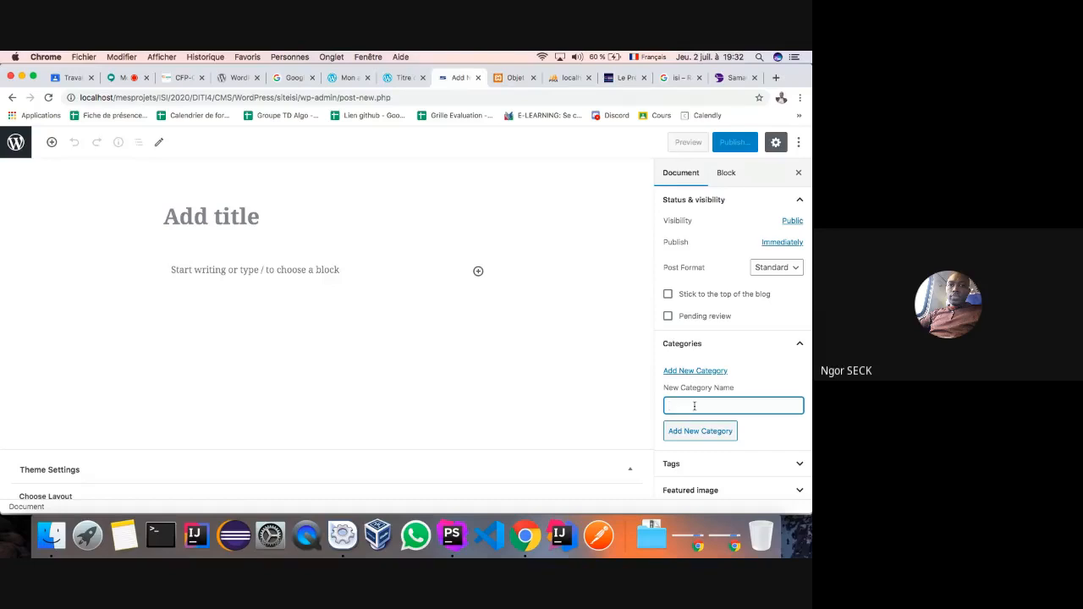
{"action": "left_click", "coordinate": [701, 432]}
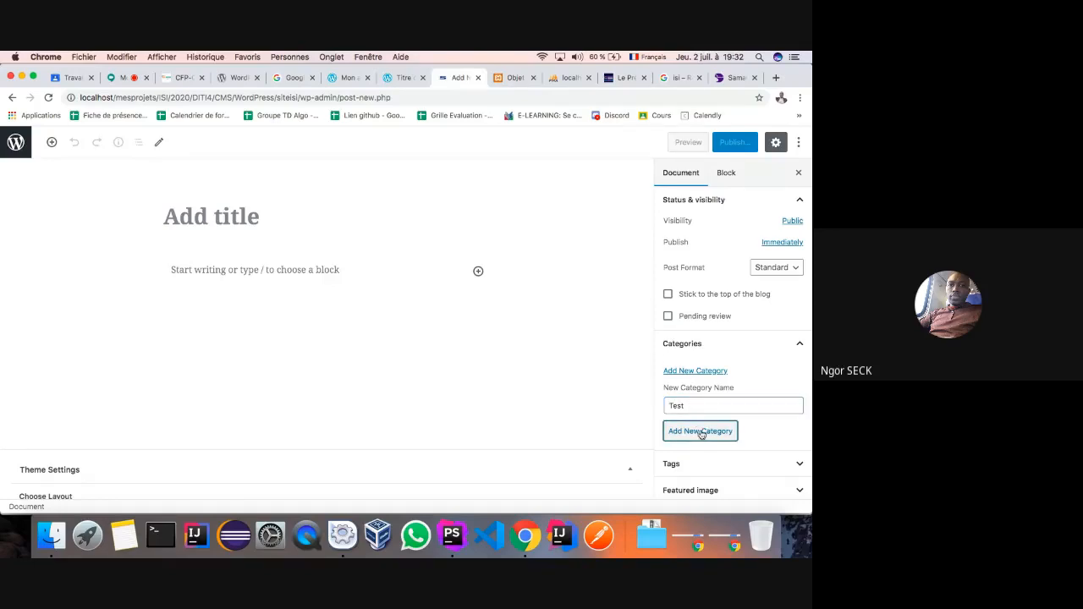
{"action": "left_click", "coordinate": [701, 437]}
{"action": "left_click", "coordinate": [701, 438]}
{"action": "left_click", "coordinate": [699, 437]}
{"action": "left_click", "coordinate": [700, 438]}
{"action": "left_click", "coordinate": [700, 437]}
{"action": "scroll", "coordinate": [735, 396], "scroll_direction": "down", "scroll_amount": 2}
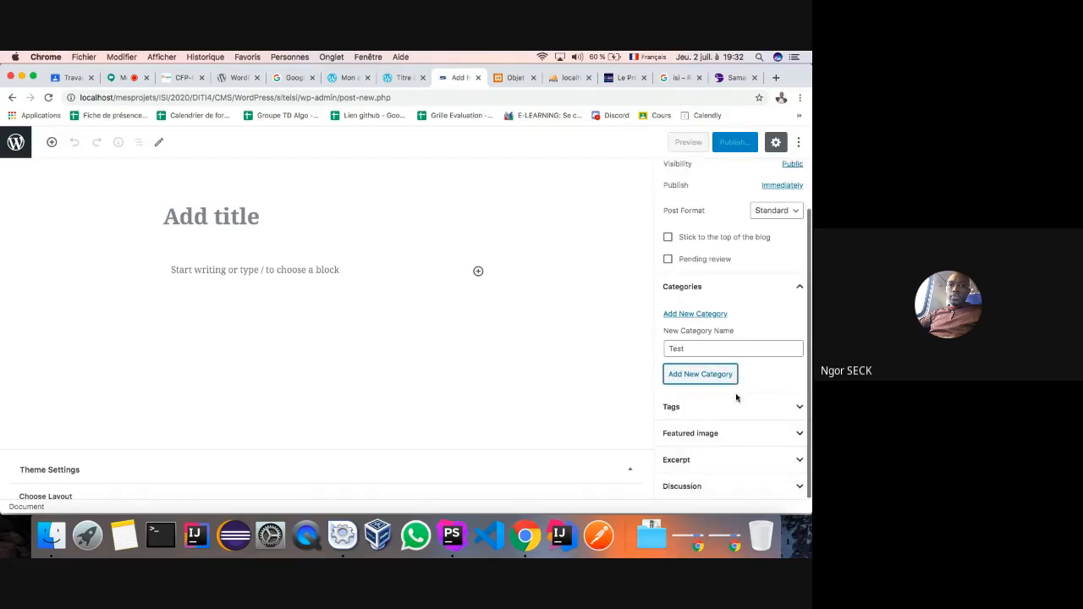
{"action": "left_click", "coordinate": [799, 433]}
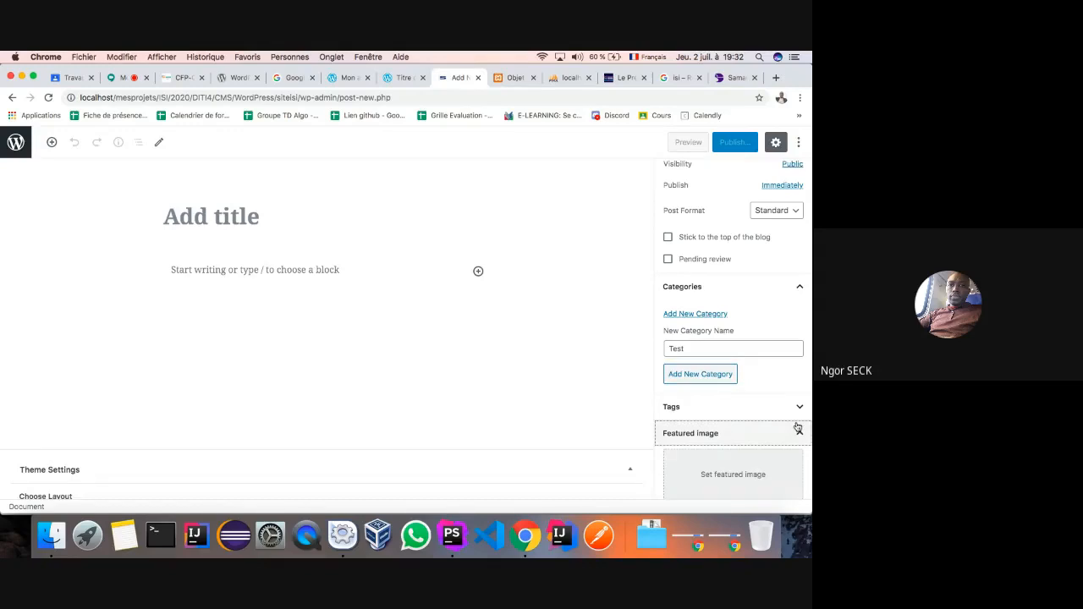
{"action": "scroll", "coordinate": [798, 428], "scroll_direction": "down", "scroll_amount": 2}
{"action": "left_click", "coordinate": [797, 343]}
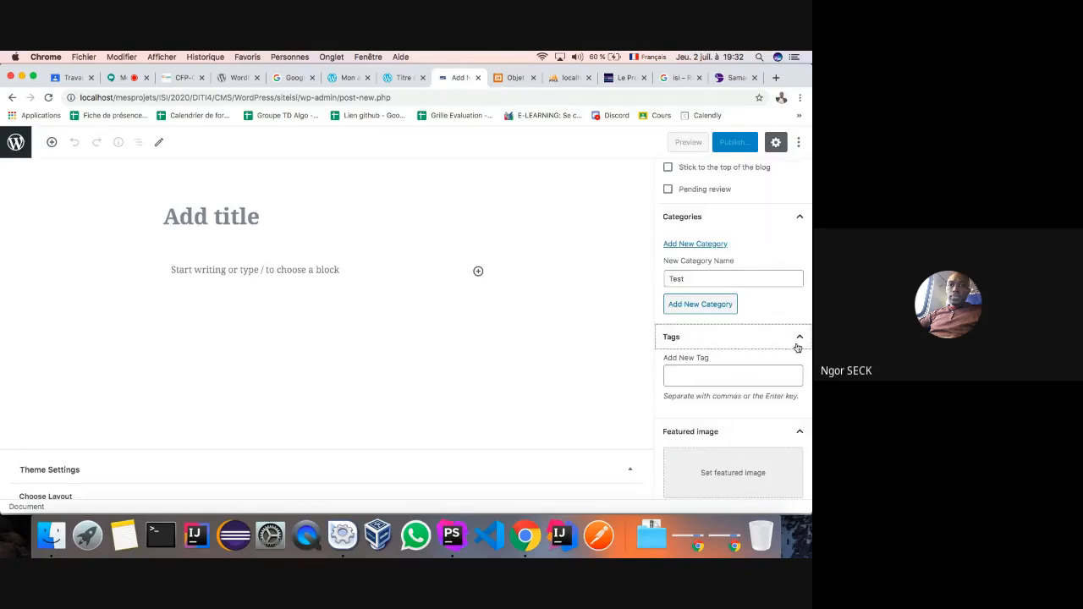
{"action": "left_click", "coordinate": [797, 345]}
{"action": "left_click", "coordinate": [797, 365]}
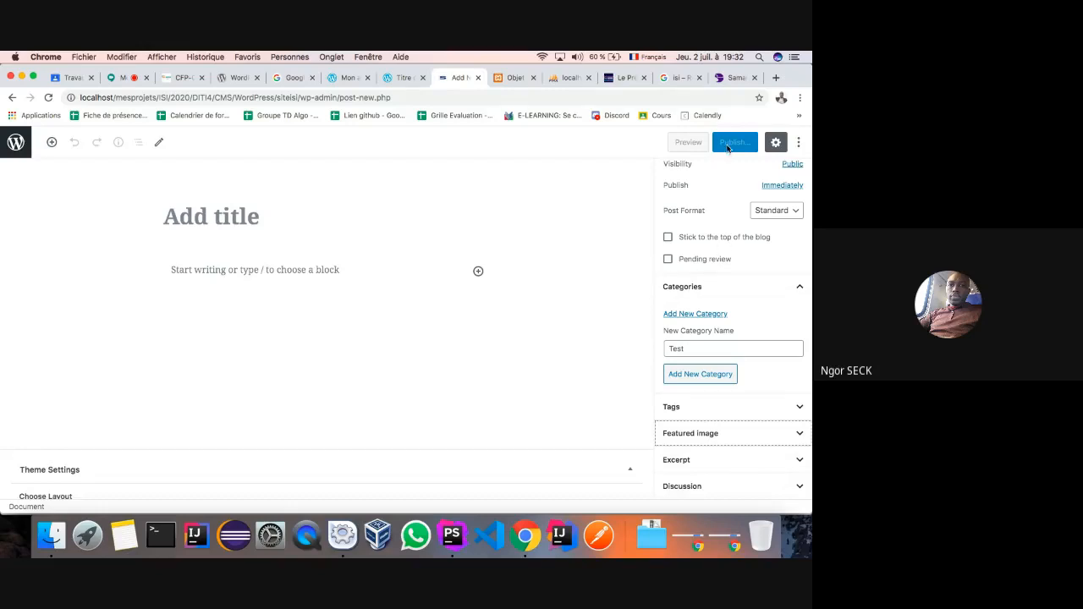
{"action": "scroll", "coordinate": [711, 211], "scroll_direction": "up", "scroll_amount": 2}
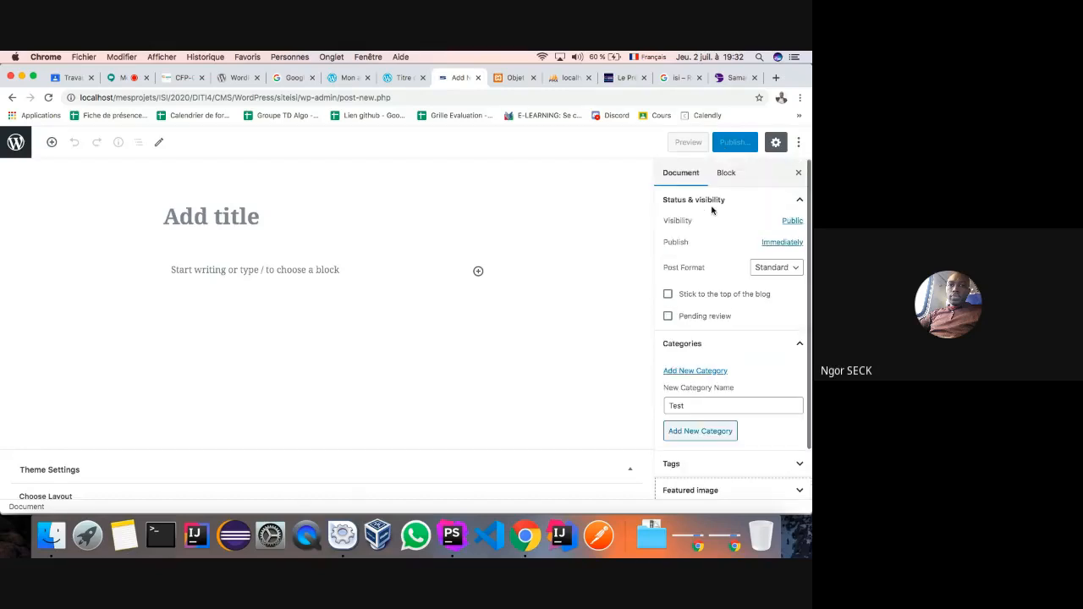
{"action": "left_click", "coordinate": [699, 406]}
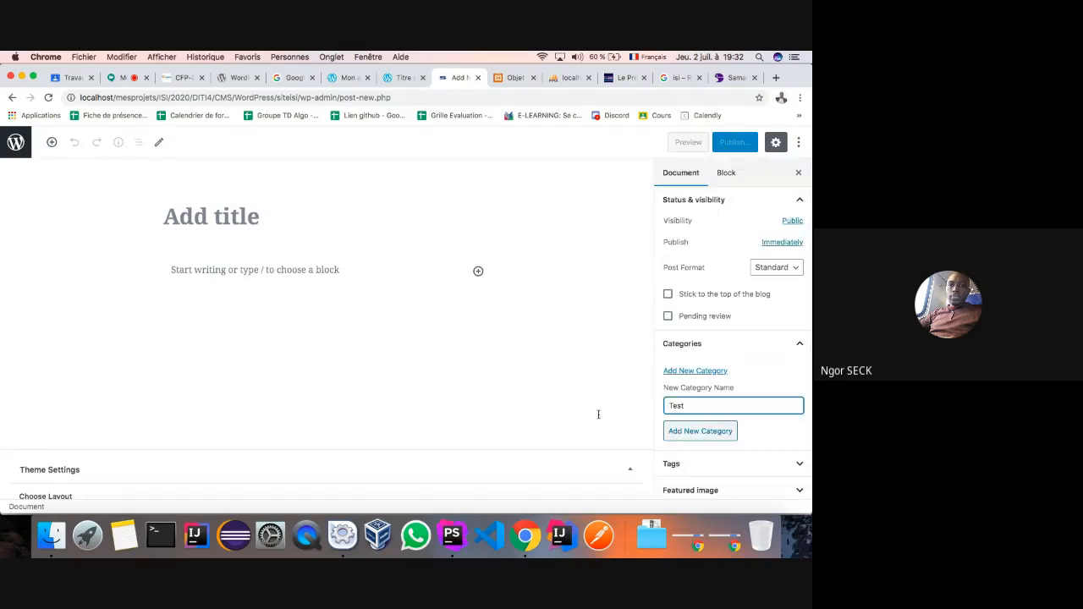
{"action": "key", "text": "BackSpace"}
{"action": "key", "text": "BackSpace"}
{"action": "left_click", "coordinate": [789, 354]}
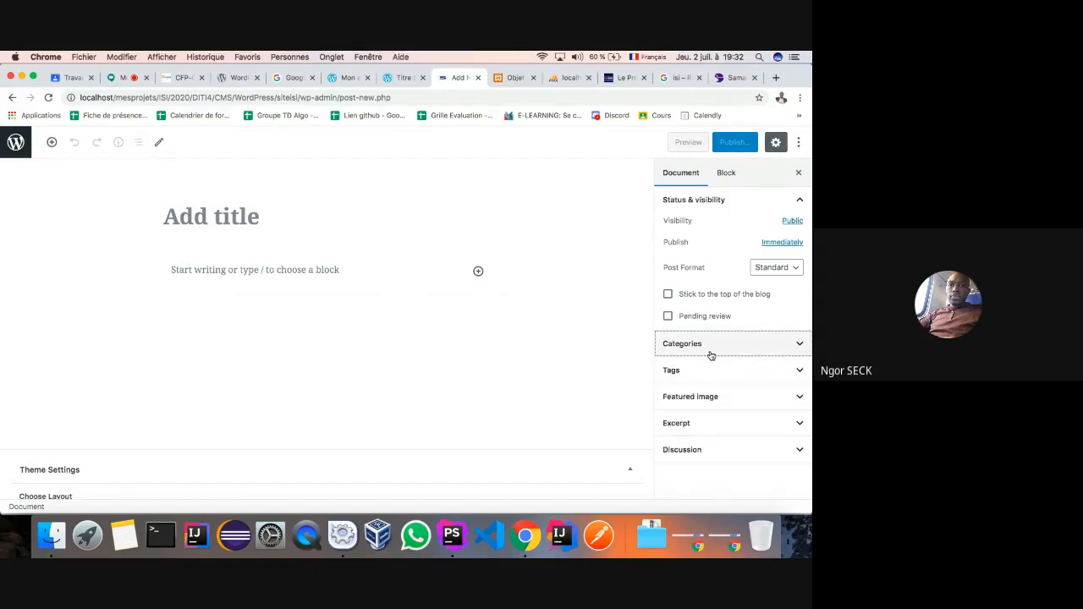
{"action": "left_click", "coordinate": [799, 268]}
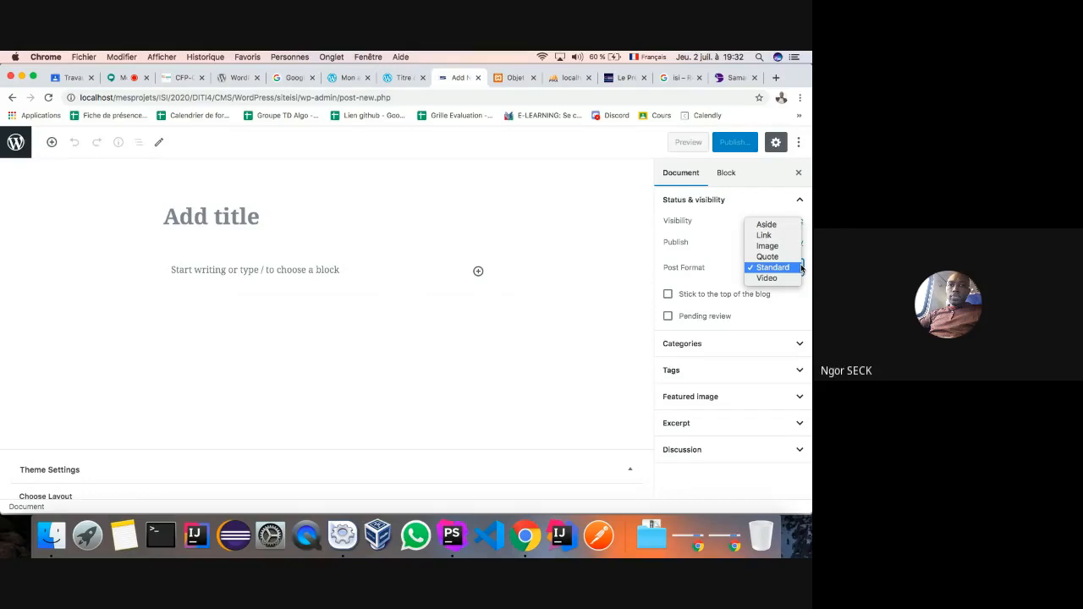
{"action": "left_click", "coordinate": [687, 273]}
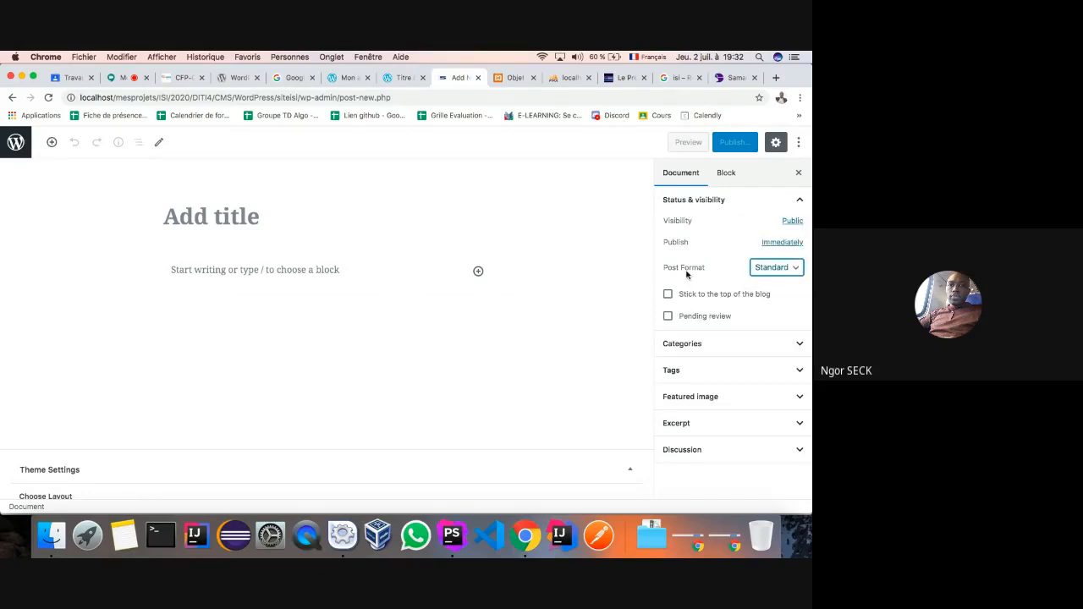
{"action": "left_click", "coordinate": [792, 221]}
{"action": "left_click", "coordinate": [751, 218]}
{"action": "left_click", "coordinate": [799, 346]}
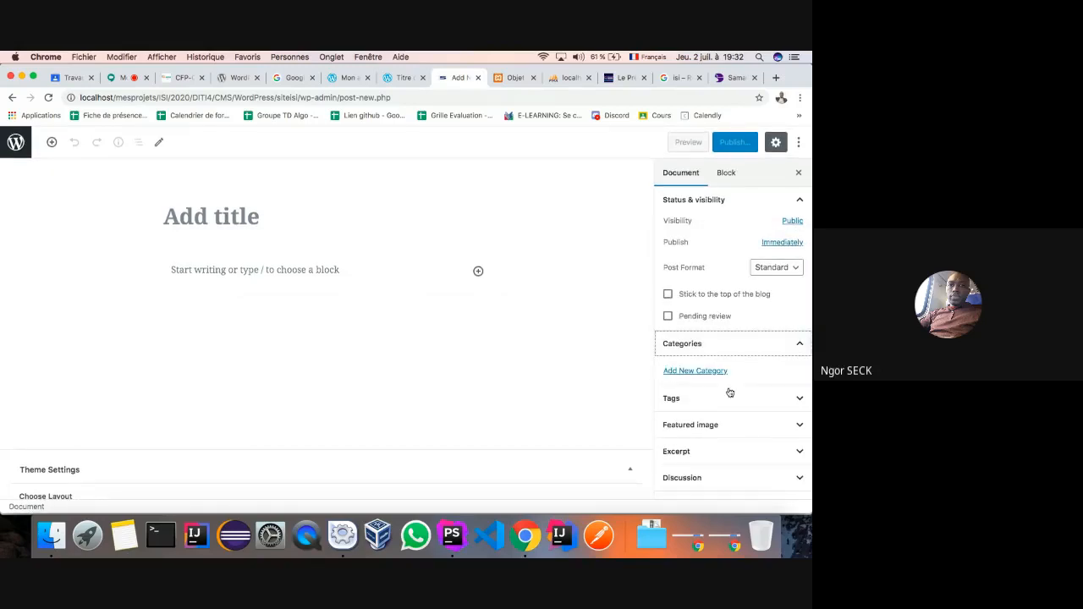
{"action": "left_click", "coordinate": [734, 355]}
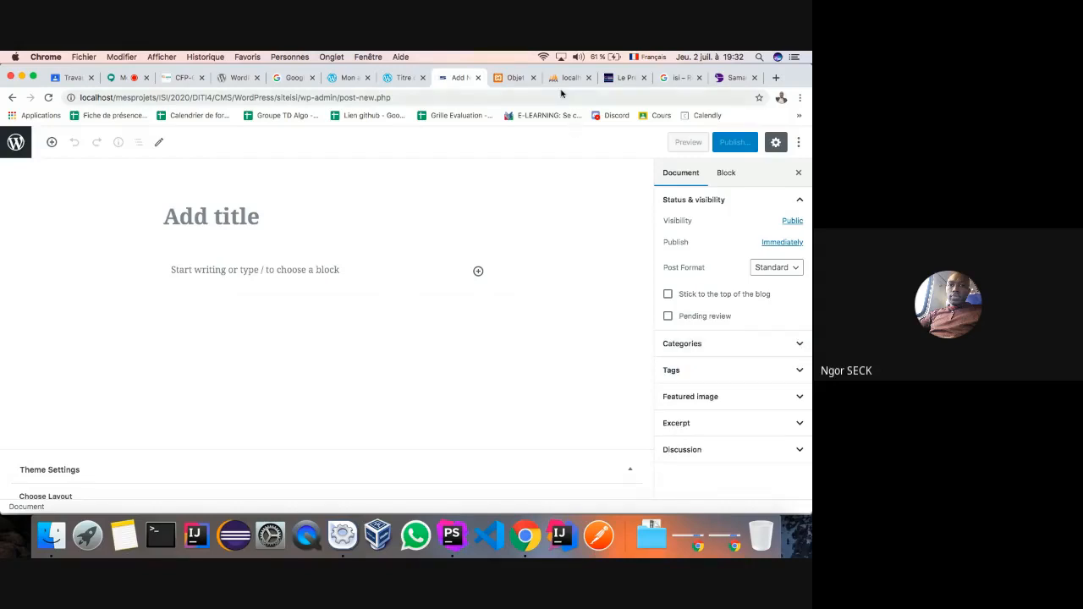
{"action": "left_click", "coordinate": [288, 77]}
{"action": "left_click", "coordinate": [347, 77]}
{"action": "left_click", "coordinate": [458, 77]}
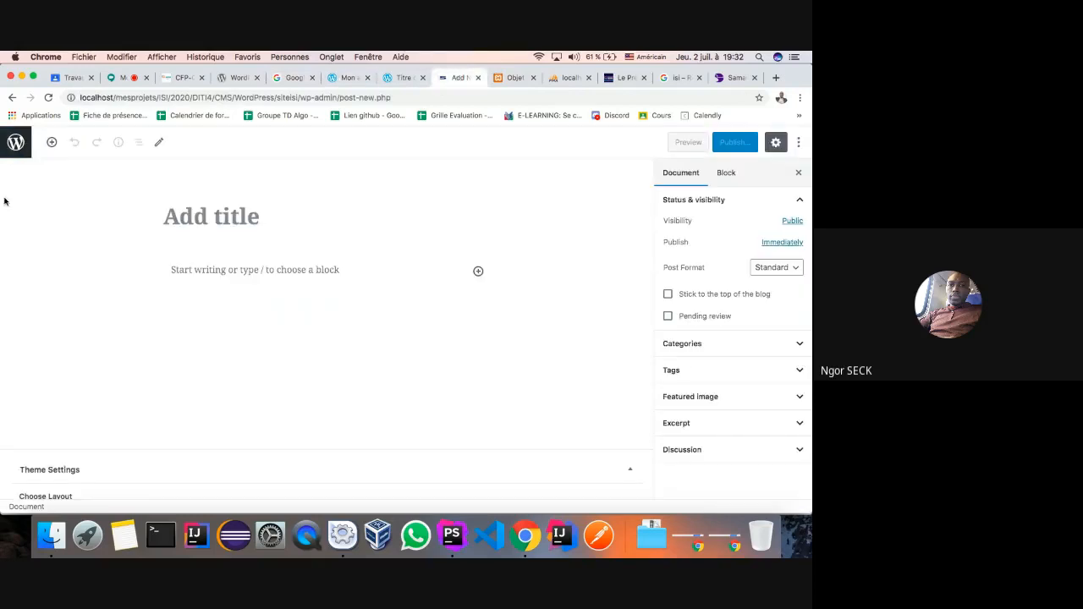
- Leave the post editor for the Settings > General page
{"action": "left_click", "coordinate": [15, 143]}
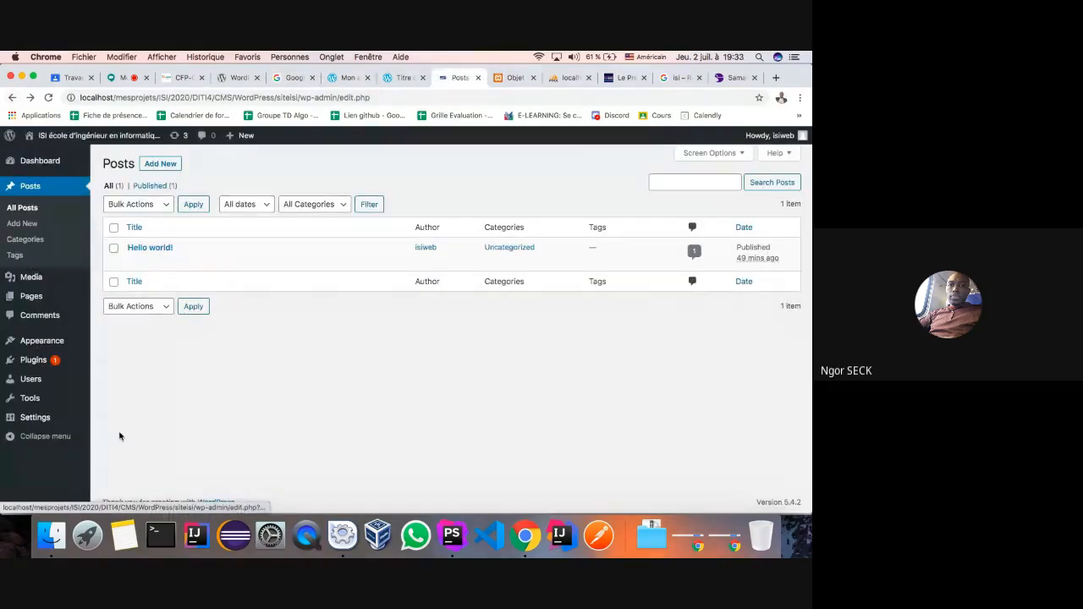
{"action": "mouse_move", "coordinate": [19, 346]}
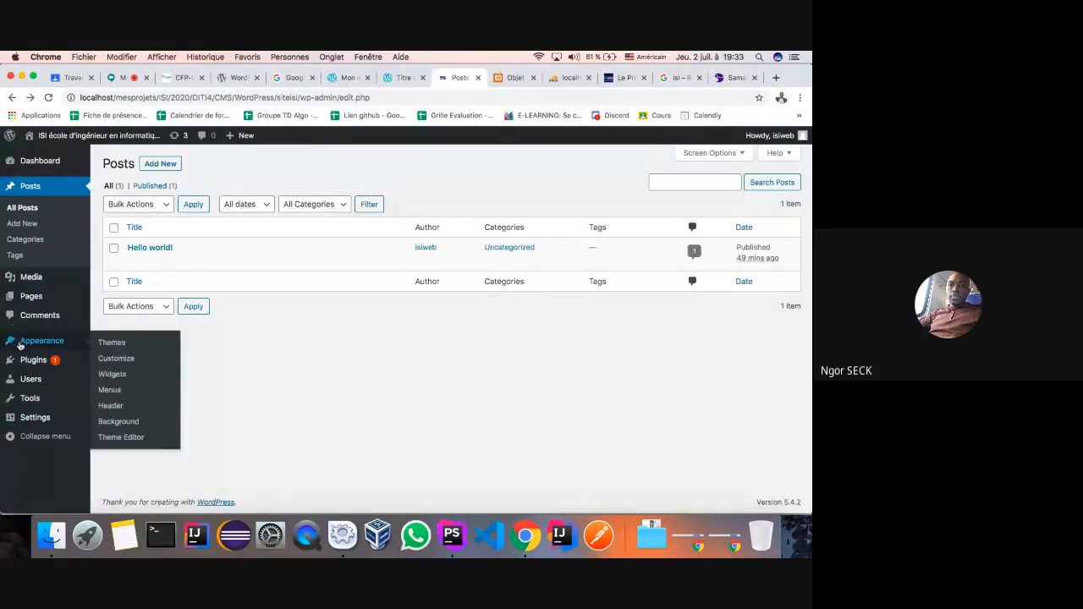
{"action": "mouse_move", "coordinate": [24, 401]}
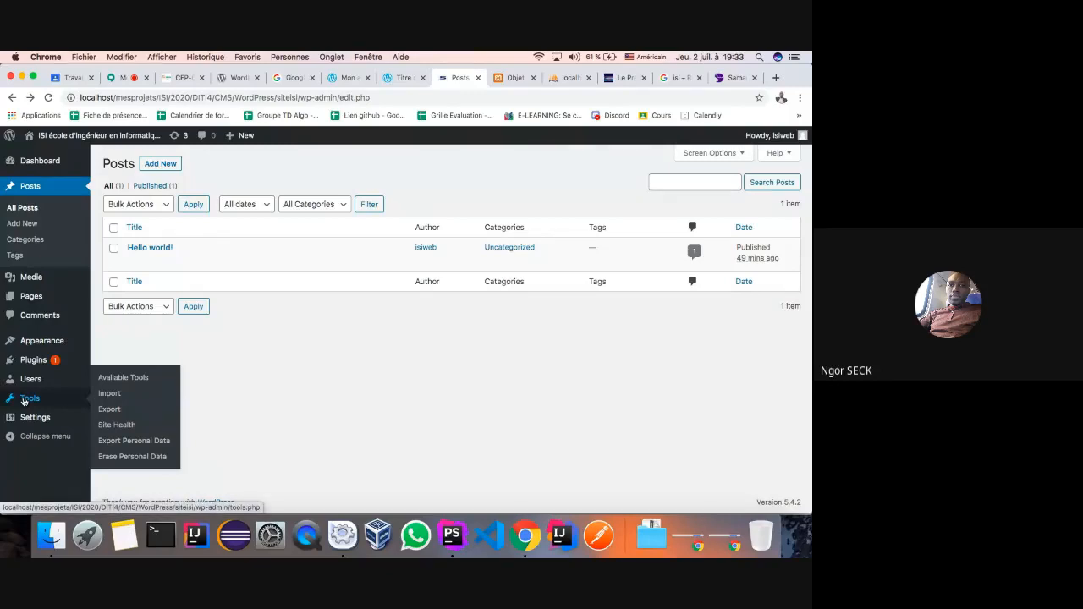
{"action": "left_click", "coordinate": [29, 417]}
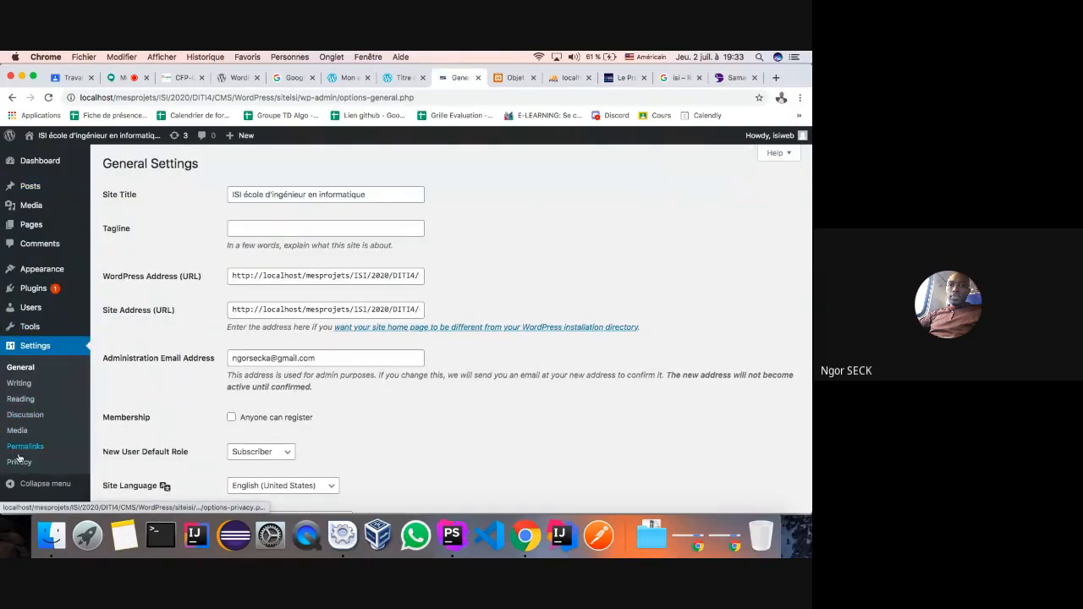
{"action": "scroll", "coordinate": [167, 385], "scroll_direction": "down", "scroll_amount": 1}
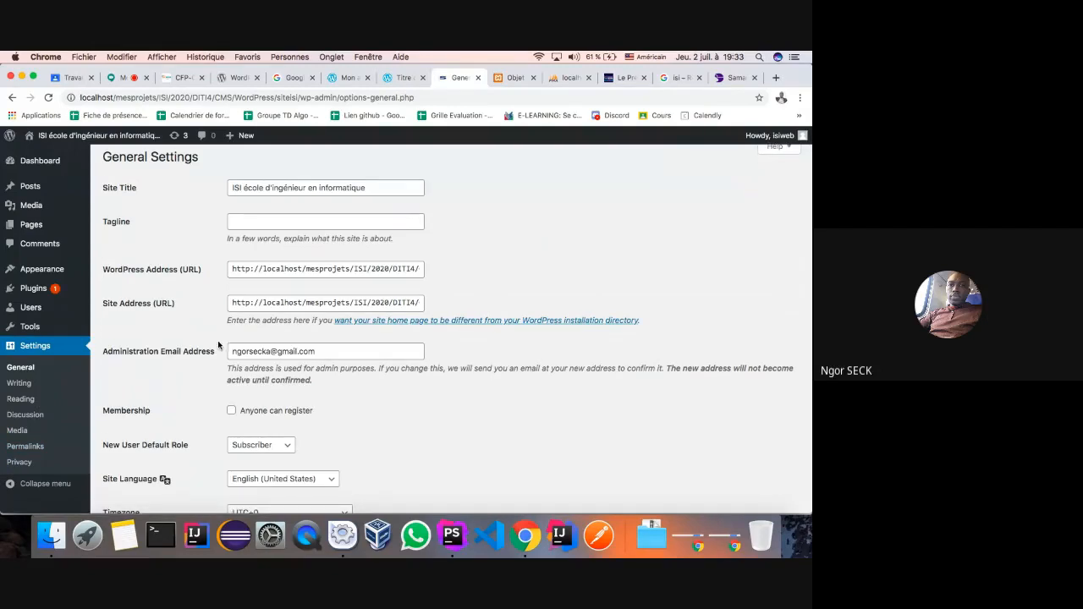
- Check that the WordPress Address and Site Address both end in /CMS/WordPress/siteisi
{"action": "left_click", "coordinate": [330, 271]}
{"action": "scroll", "coordinate": [331, 271], "scroll_direction": "right", "scroll_amount": 2}
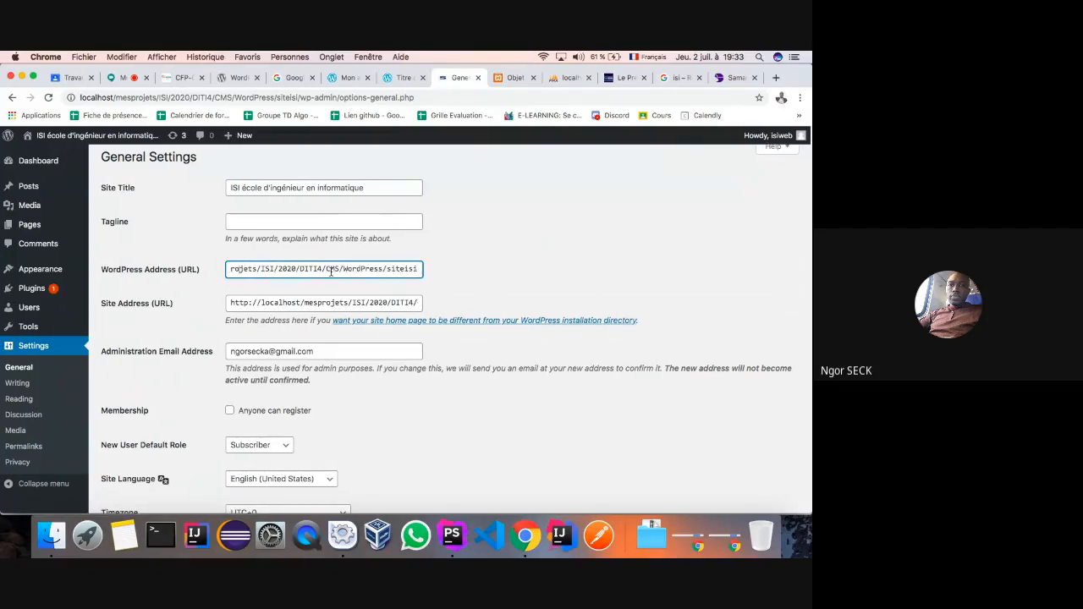
{"action": "left_click", "coordinate": [345, 302]}
{"action": "scroll", "coordinate": [345, 302], "scroll_direction": "right", "scroll_amount": 2}
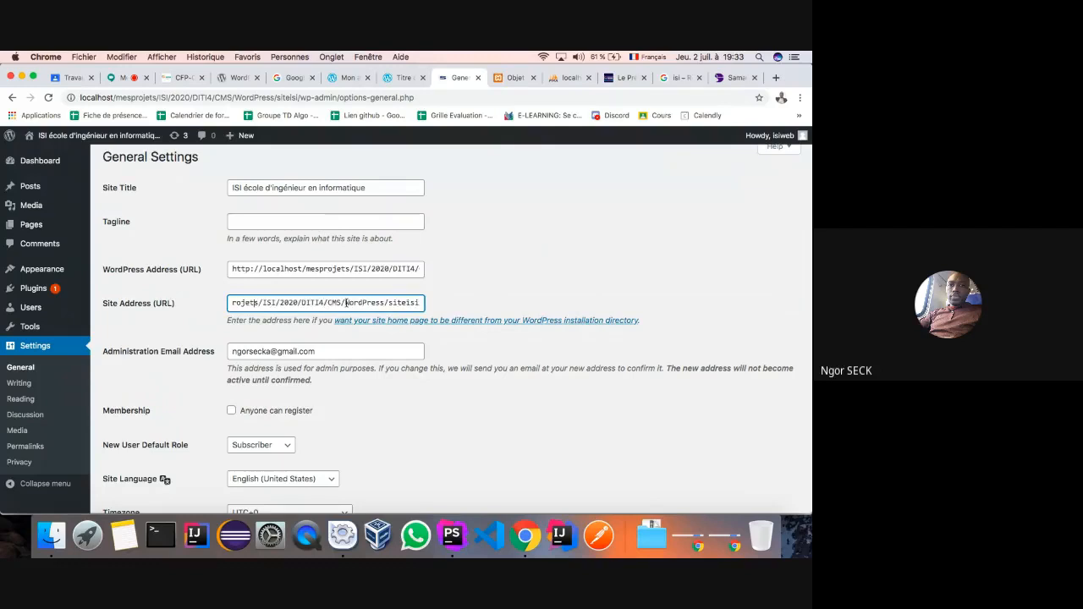
{"action": "scroll", "coordinate": [346, 303], "scroll_direction": "left", "scroll_amount": 2}
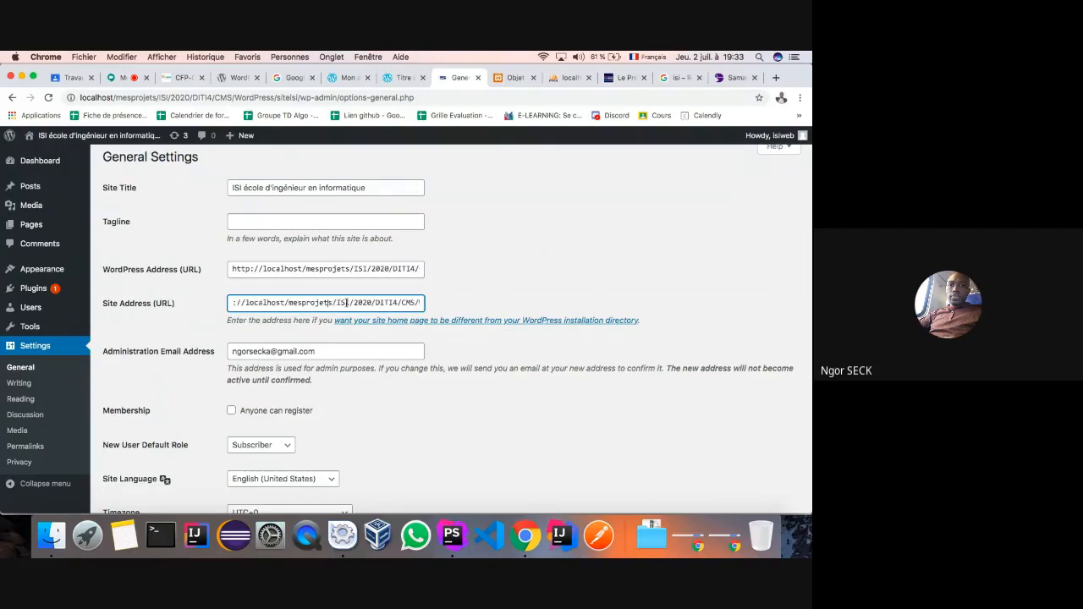
{"action": "scroll", "coordinate": [346, 303], "scroll_direction": "right", "scroll_amount": 2}
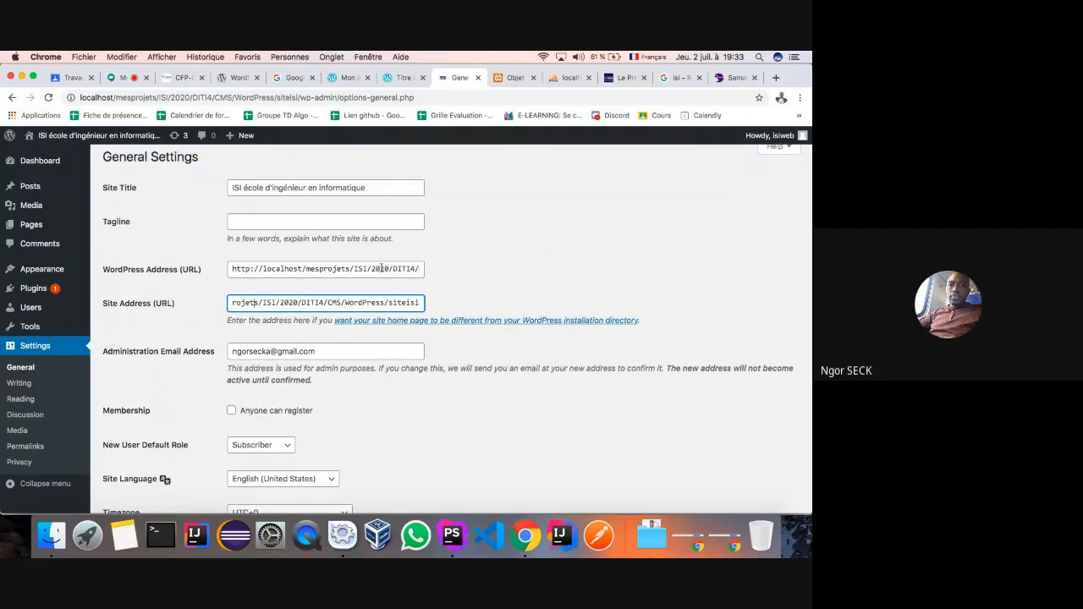
{"action": "left_click", "coordinate": [382, 268]}
{"action": "scroll", "coordinate": [390, 268], "scroll_direction": "right", "scroll_amount": 2}
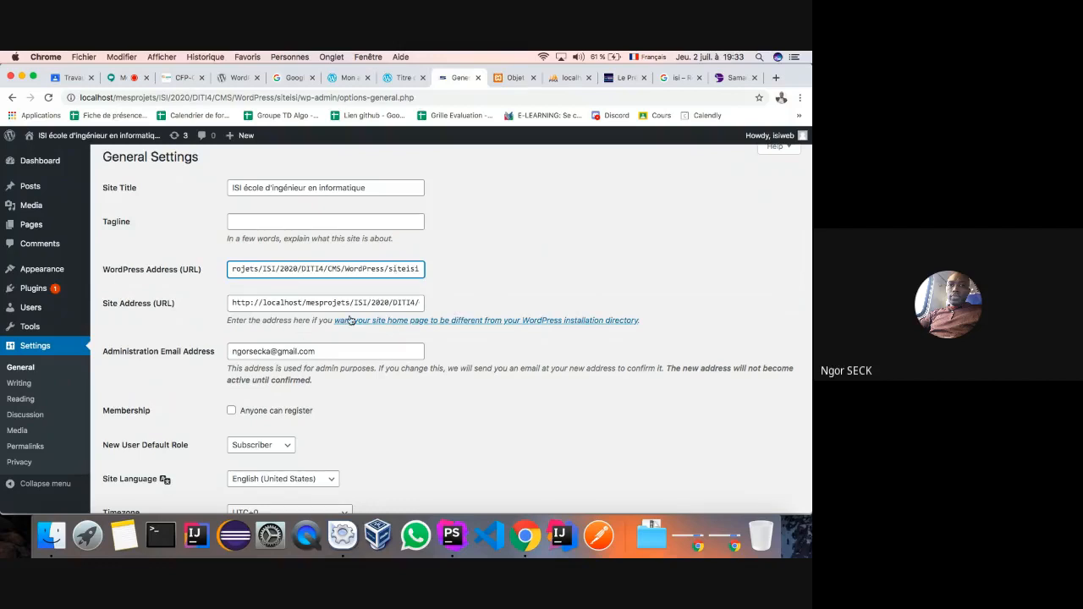
{"action": "left_click", "coordinate": [387, 302]}
{"action": "scroll", "coordinate": [385, 302], "scroll_direction": "right", "scroll_amount": 2}
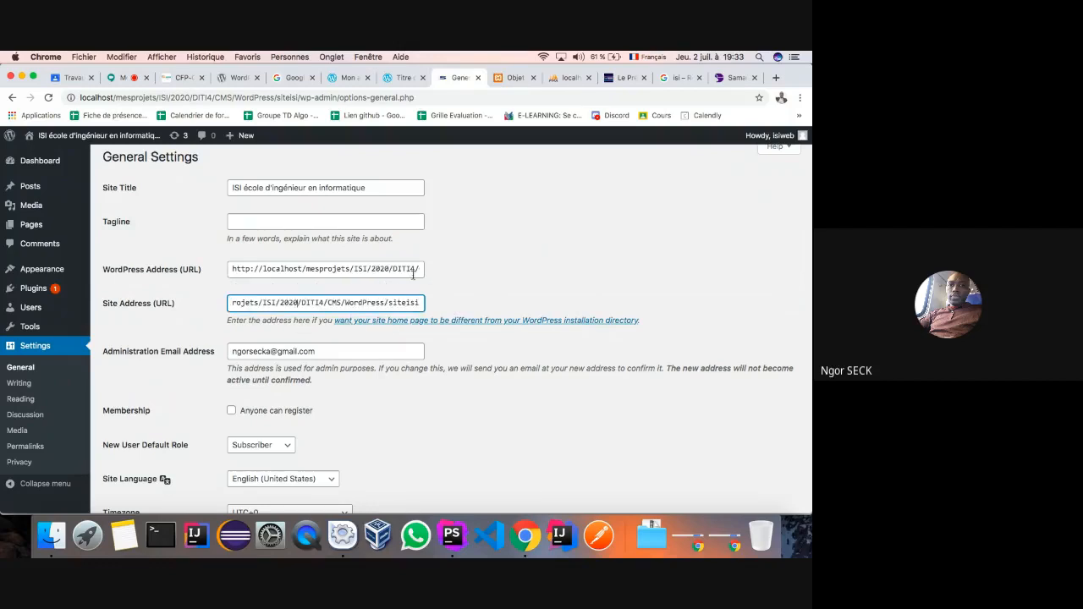
{"action": "left_click", "coordinate": [414, 270]}
{"action": "scroll", "coordinate": [347, 268], "scroll_direction": "right", "scroll_amount": 2}
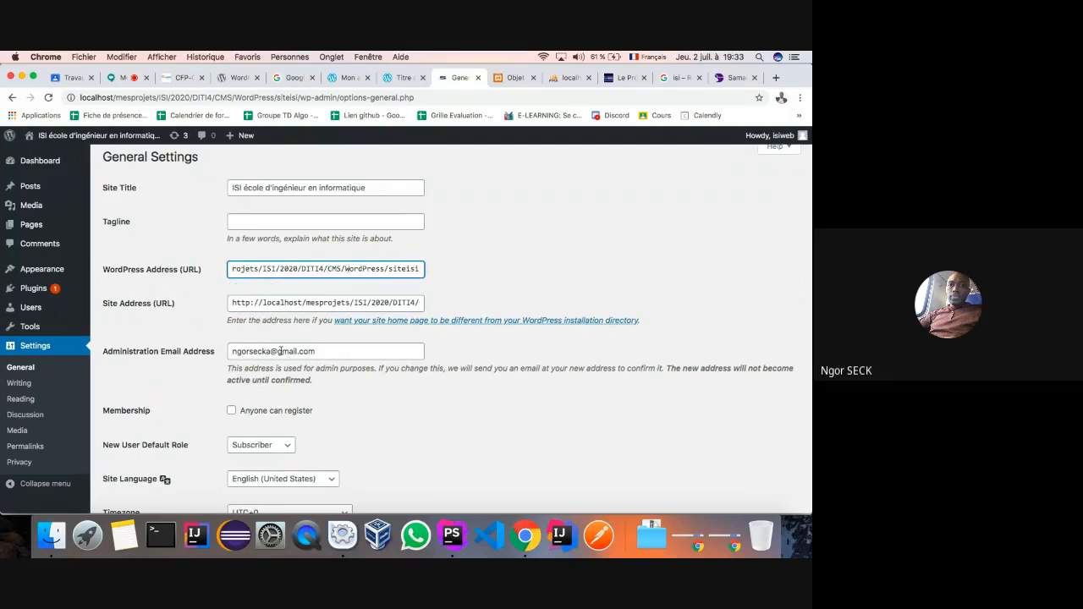
{"action": "scroll", "coordinate": [281, 350], "scroll_direction": "down", "scroll_amount": 10}
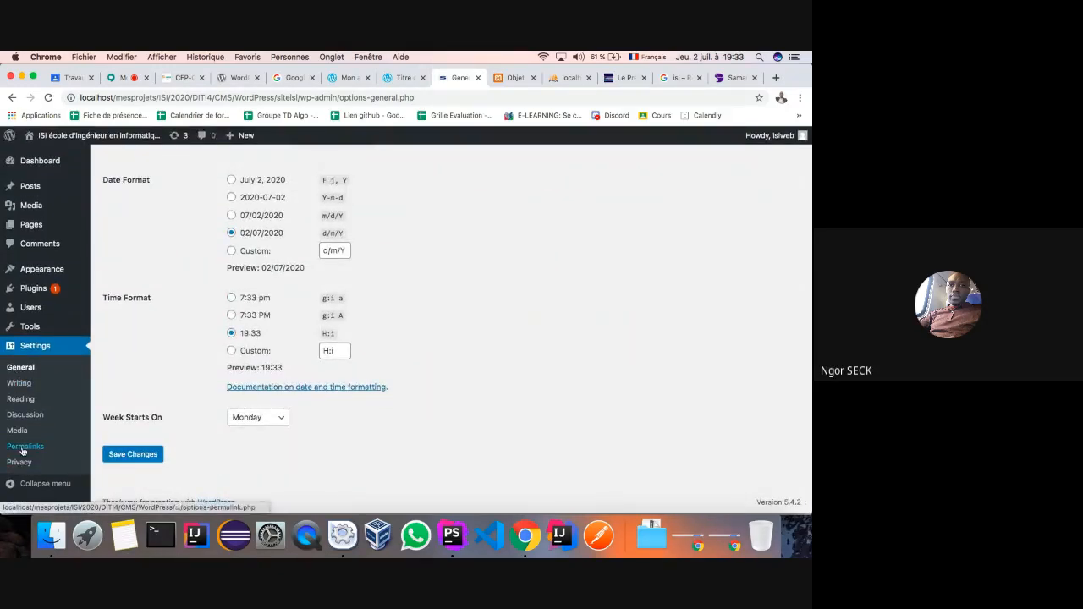
{"action": "left_click", "coordinate": [22, 451]}
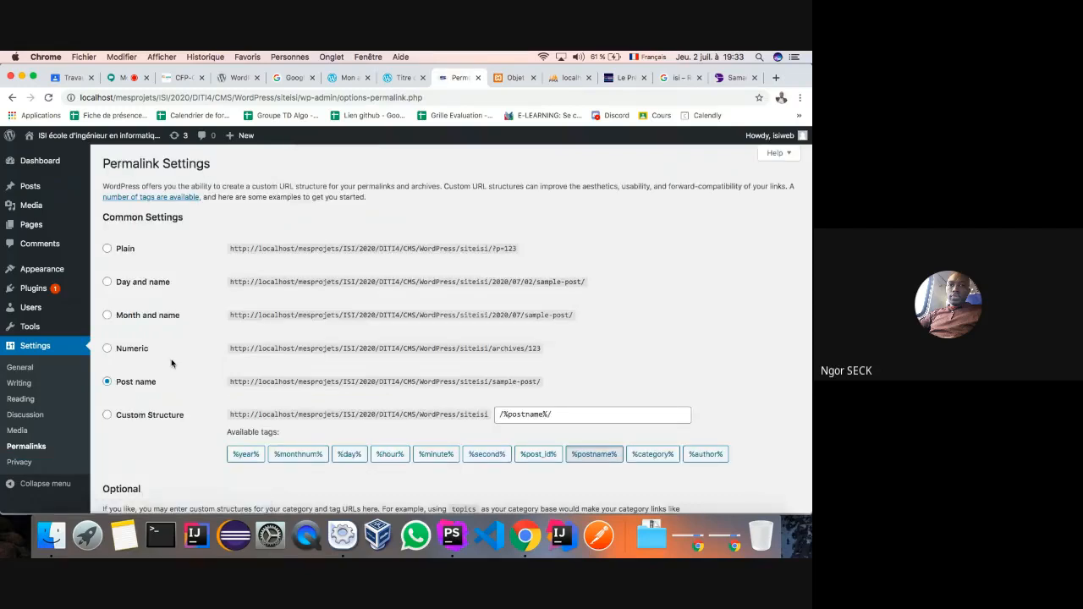
{"action": "scroll", "coordinate": [171, 363], "scroll_direction": "down", "scroll_amount": 4}
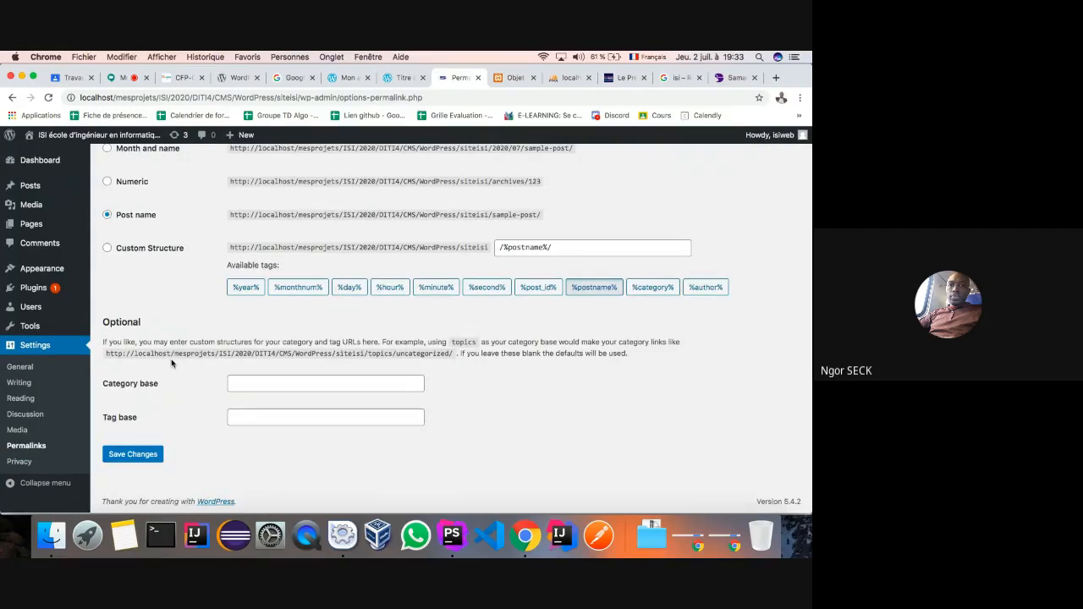
{"action": "scroll", "coordinate": [171, 363], "scroll_direction": "up", "scroll_amount": 4}
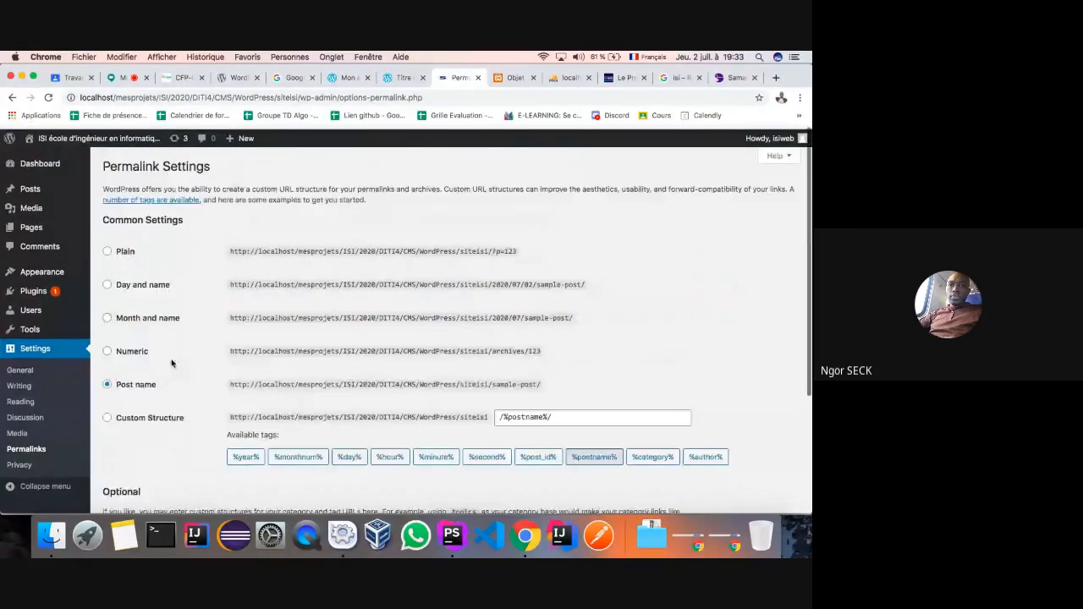
{"action": "left_click", "coordinate": [21, 367]}
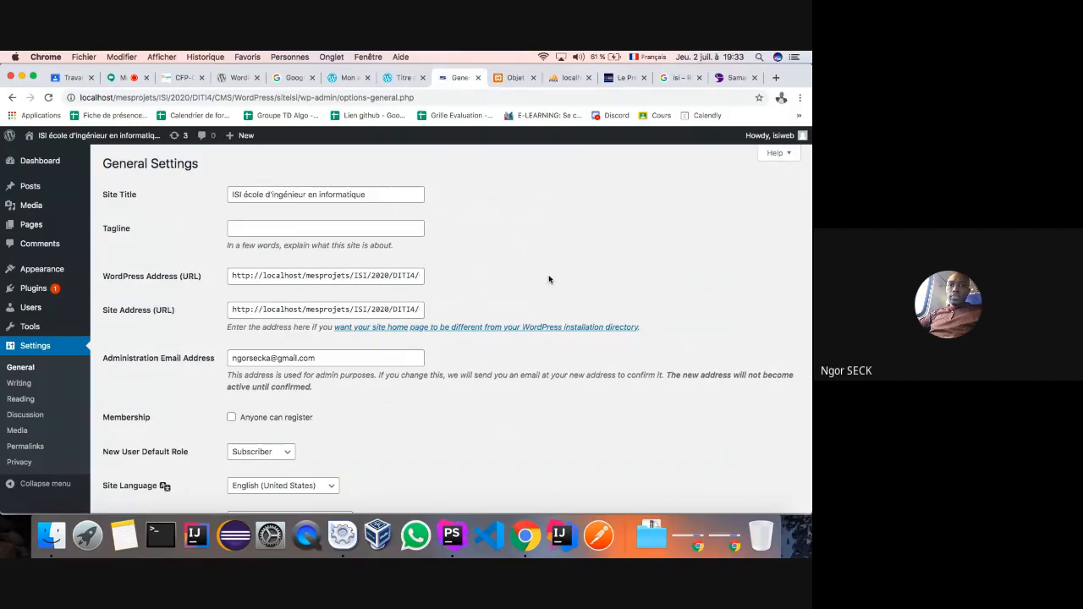
- Dismiss the autofill suggestion under the empty Tagline field
{"action": "scroll", "coordinate": [548, 279], "scroll_direction": "down", "scroll_amount": 5}
{"action": "scroll", "coordinate": [557, 250], "scroll_direction": "down", "scroll_amount": 6}
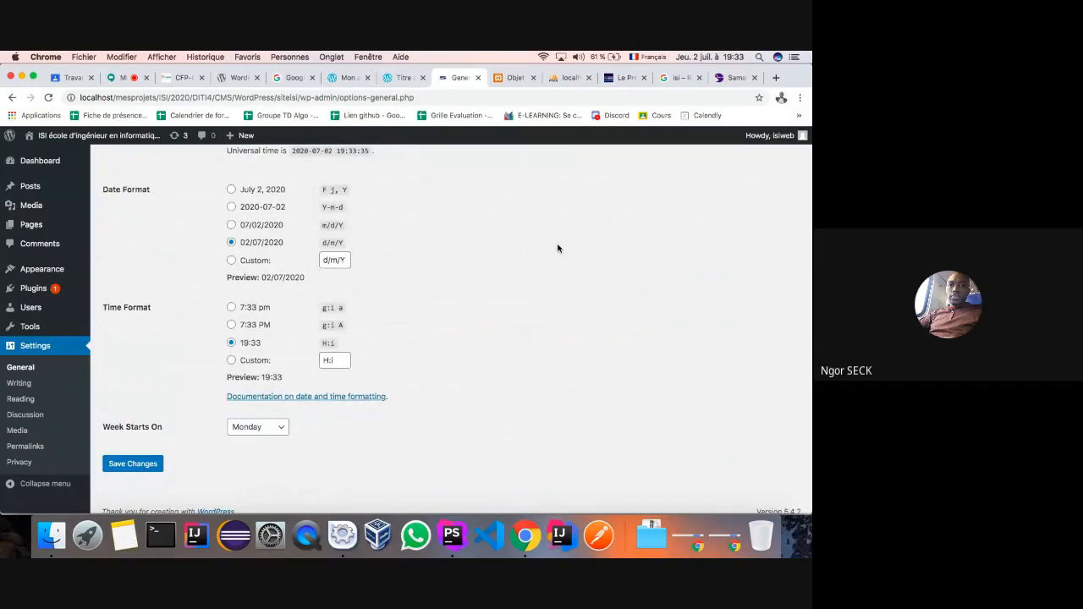
{"action": "scroll", "coordinate": [557, 248], "scroll_direction": "up", "scroll_amount": 10}
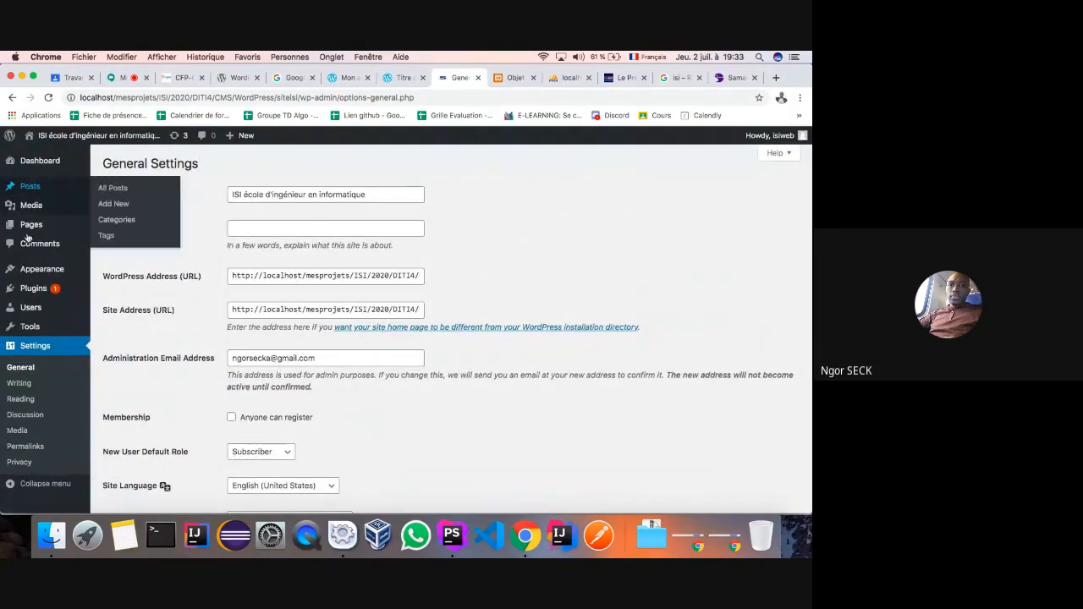
{"action": "left_click", "coordinate": [279, 228]}
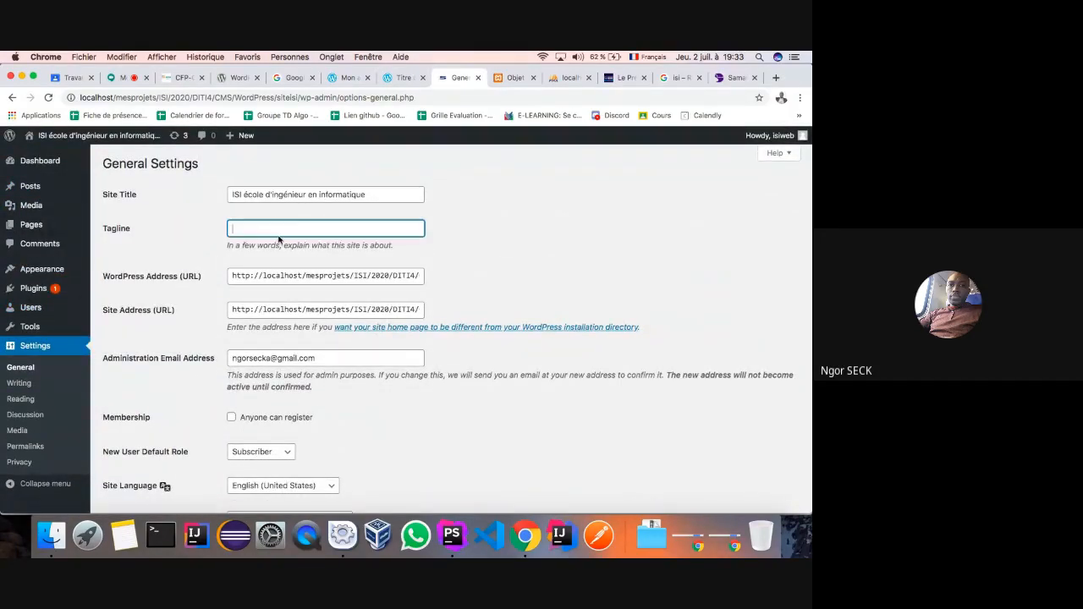
{"action": "left_click", "coordinate": [191, 262]}
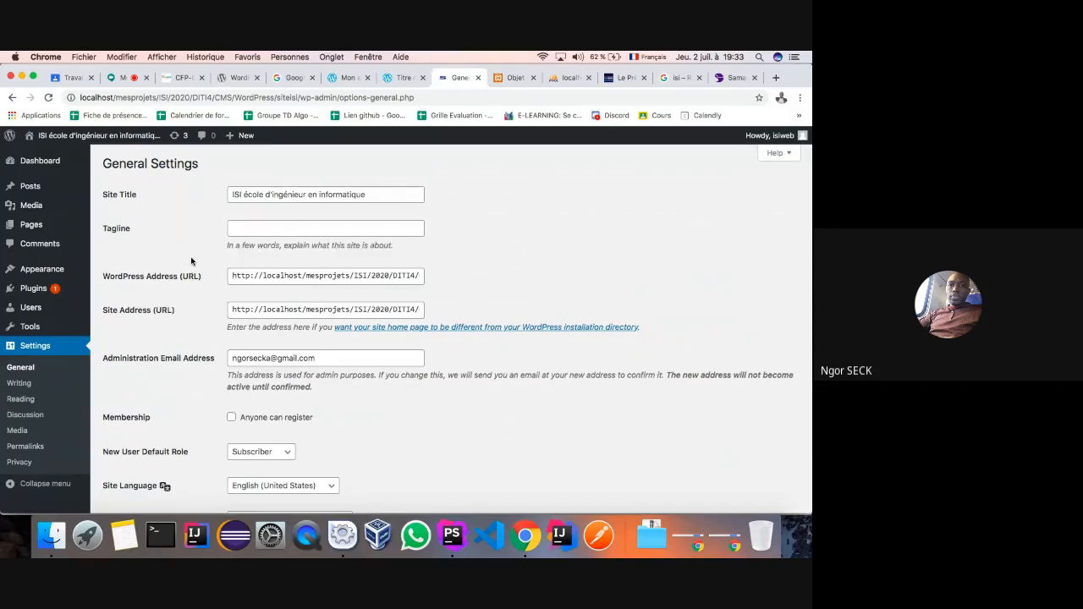
{"action": "scroll", "coordinate": [191, 262], "scroll_direction": "down", "scroll_amount": 2}
{"action": "scroll", "coordinate": [192, 261], "scroll_direction": "up", "scroll_amount": 2}
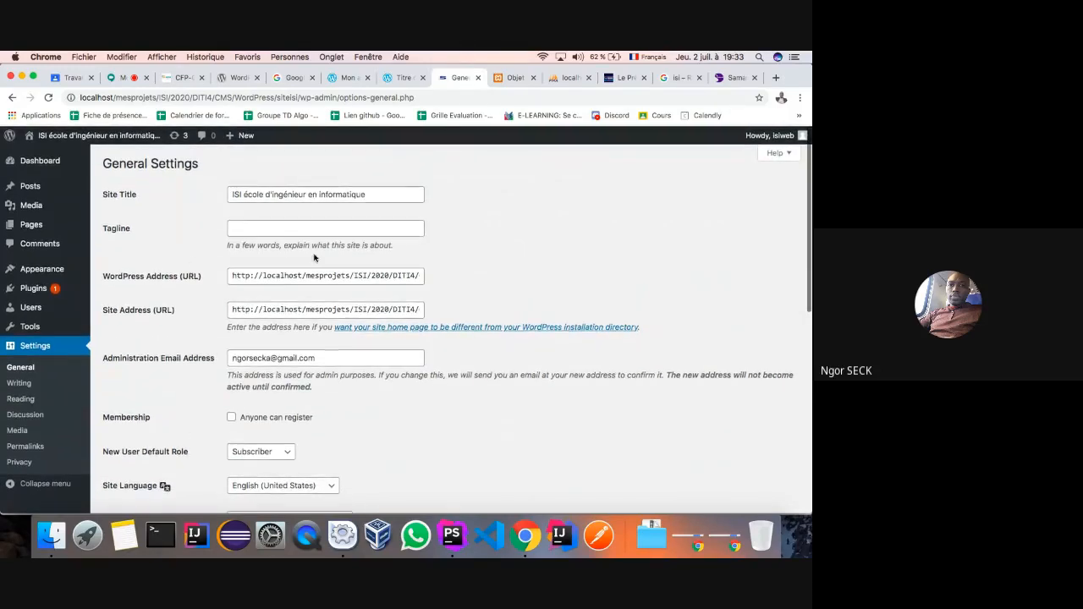
- Append '/' to both the WordPress Address and Site Address URLs and save the changes
{"action": "left_click", "coordinate": [383, 276]}
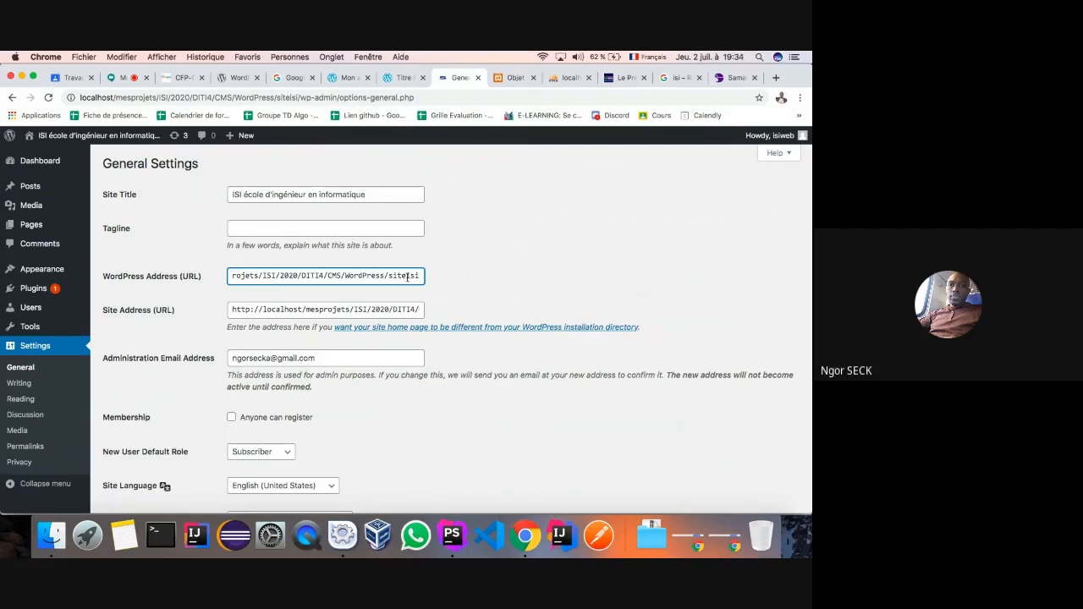
{"action": "type", "text": "="}
{"action": "key", "text": "BackSpace"}
{"action": "type", "text": "/"}
{"action": "left_click", "coordinate": [415, 310]}
{"action": "key", "text": "End"}
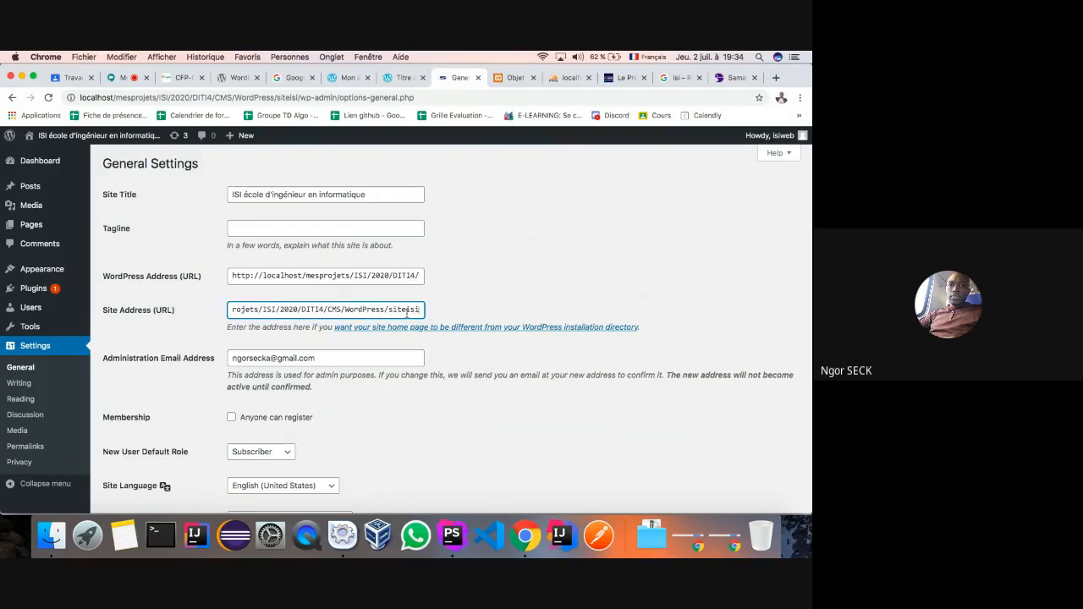
{"action": "type", "text": "/"}
{"action": "scroll", "coordinate": [407, 315], "scroll_direction": "down", "scroll_amount": 10}
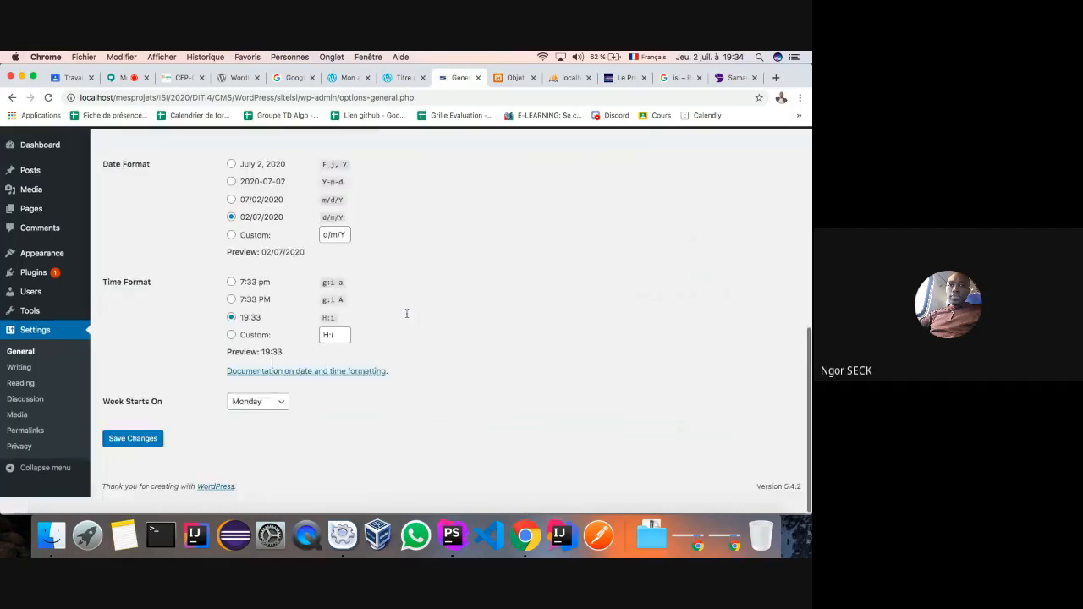
{"action": "left_click", "coordinate": [126, 457]}
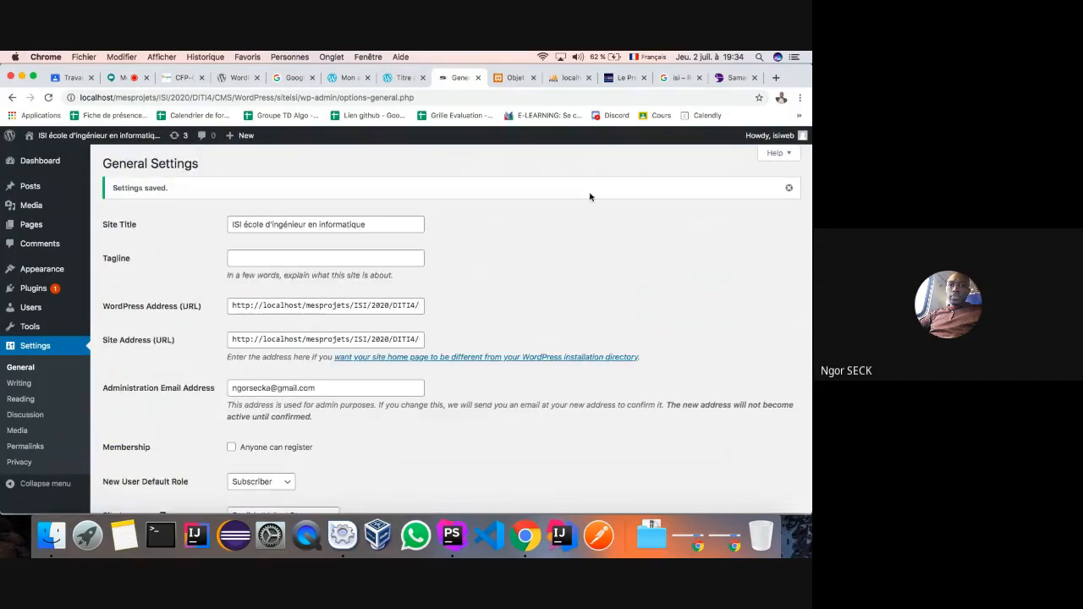
- Refresh wp_options and inspect the siteurl and home values without changing them
{"action": "left_click", "coordinate": [565, 77]}
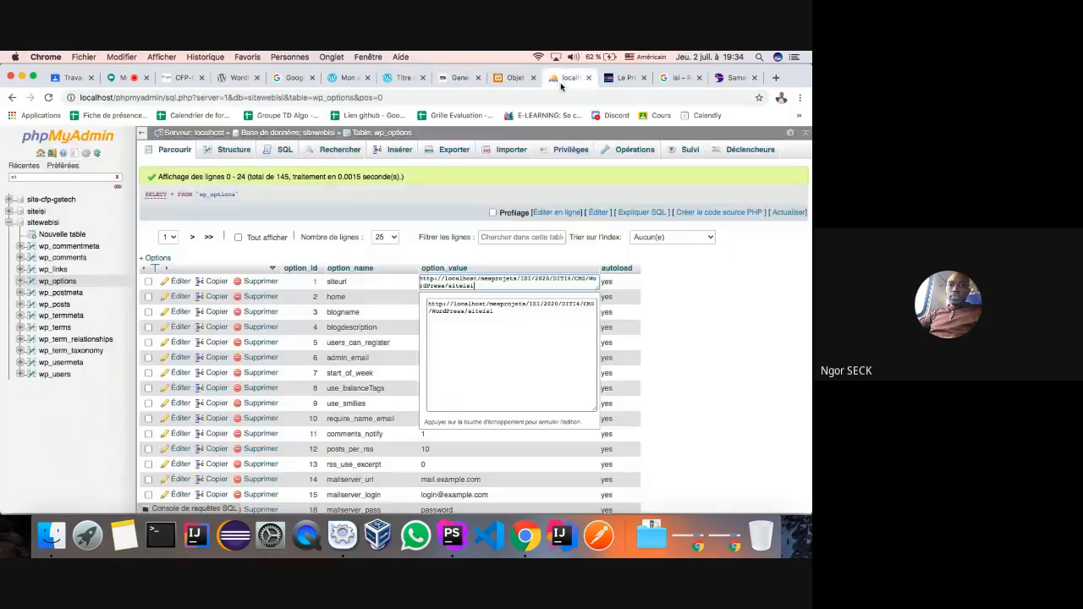
{"action": "left_click", "coordinate": [171, 150]}
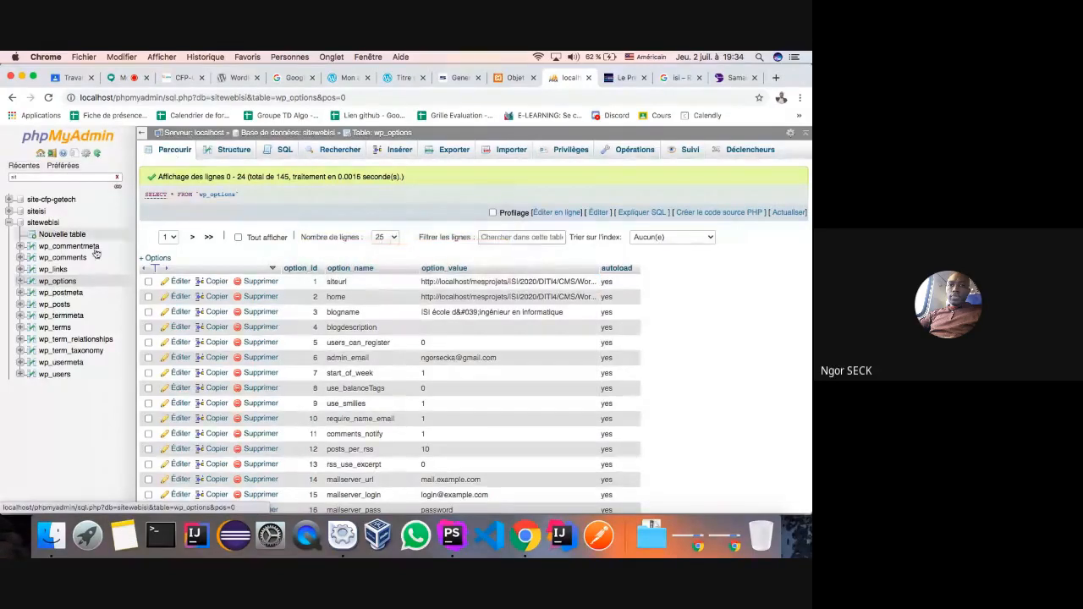
{"action": "left_click", "coordinate": [57, 282]}
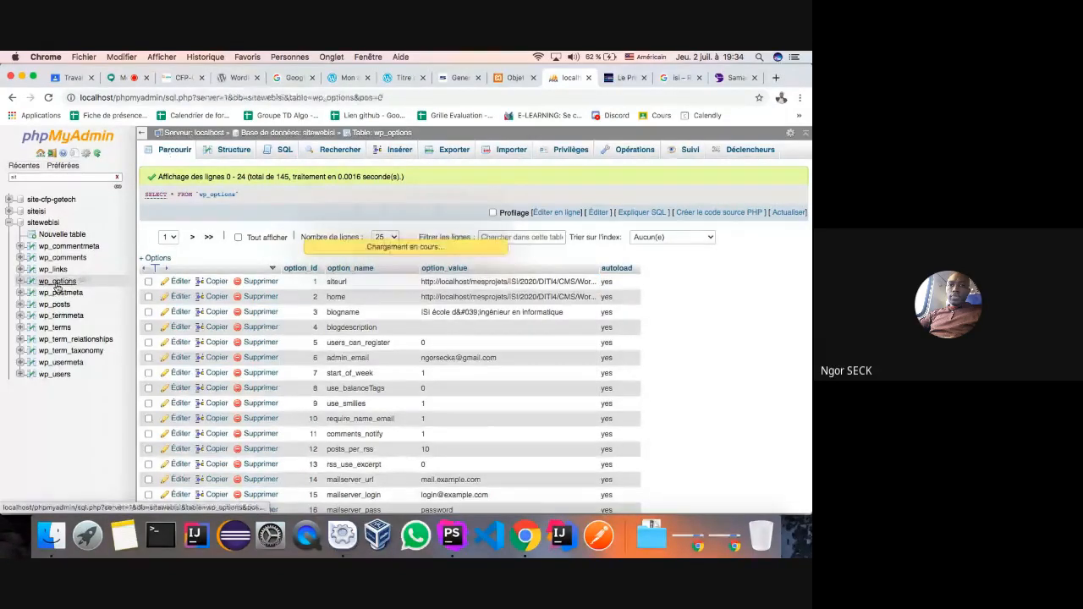
{"action": "double_click", "coordinate": [489, 282]}
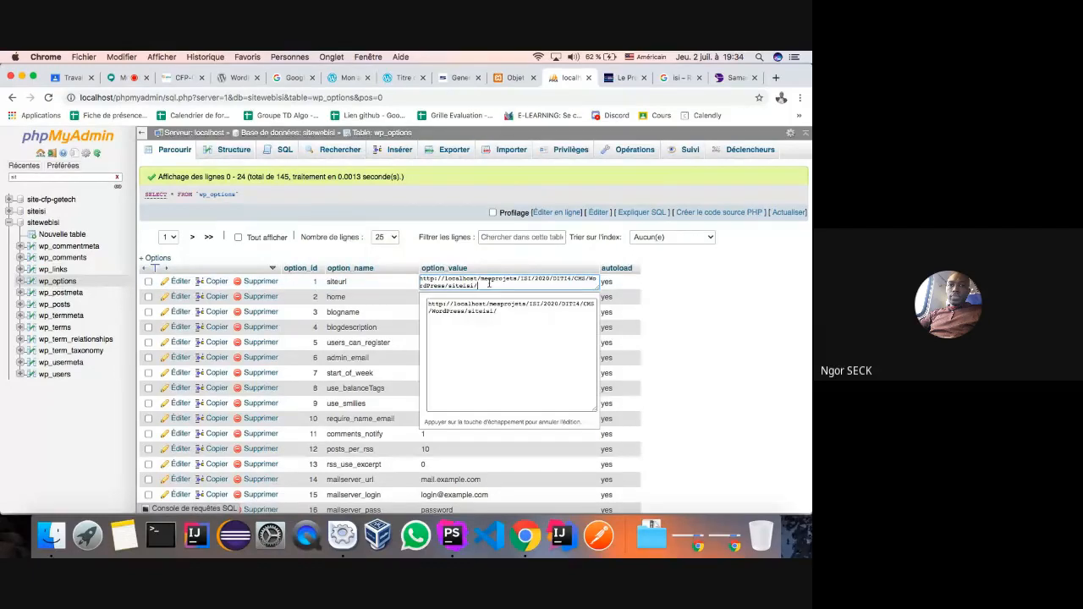
{"action": "left_click", "coordinate": [395, 281]}
{"action": "double_click", "coordinate": [440, 297]}
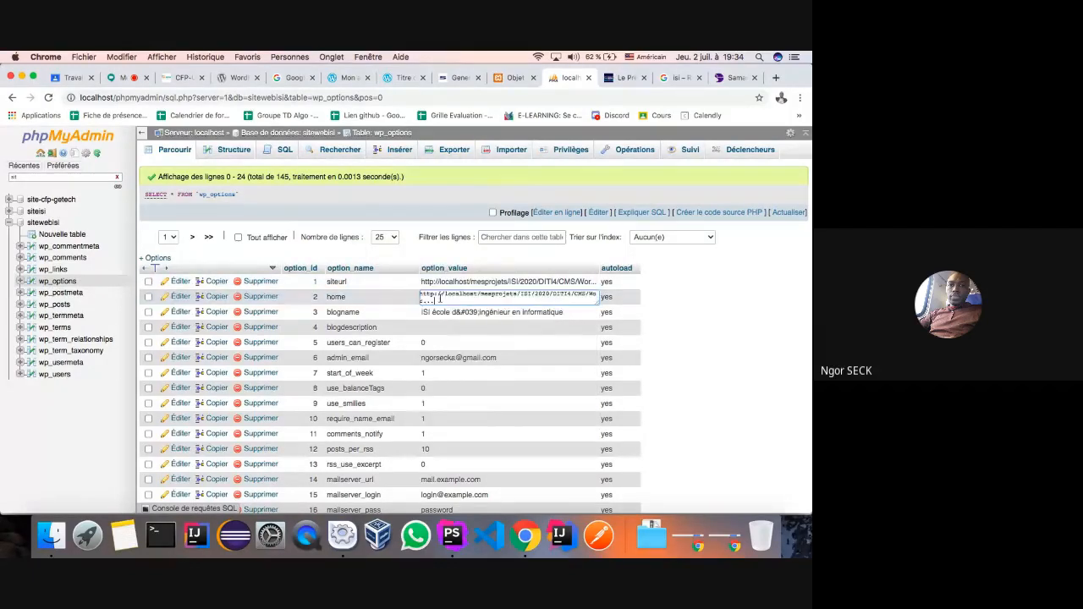
{"action": "left_click", "coordinate": [398, 297]}
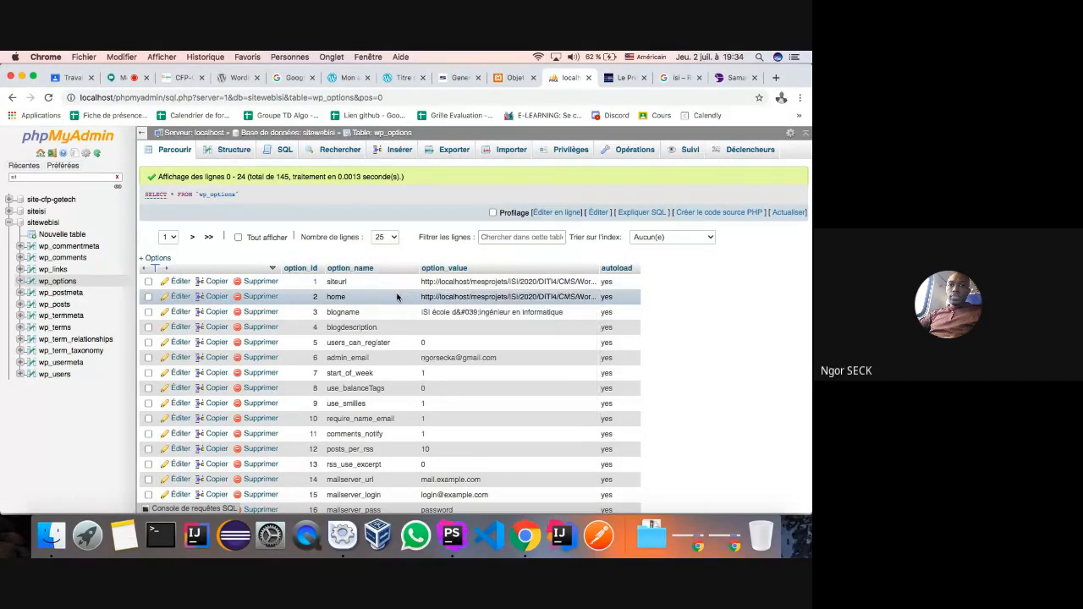
- Open wp_posts and read row 6's full post content URL
{"action": "left_click", "coordinate": [54, 304]}
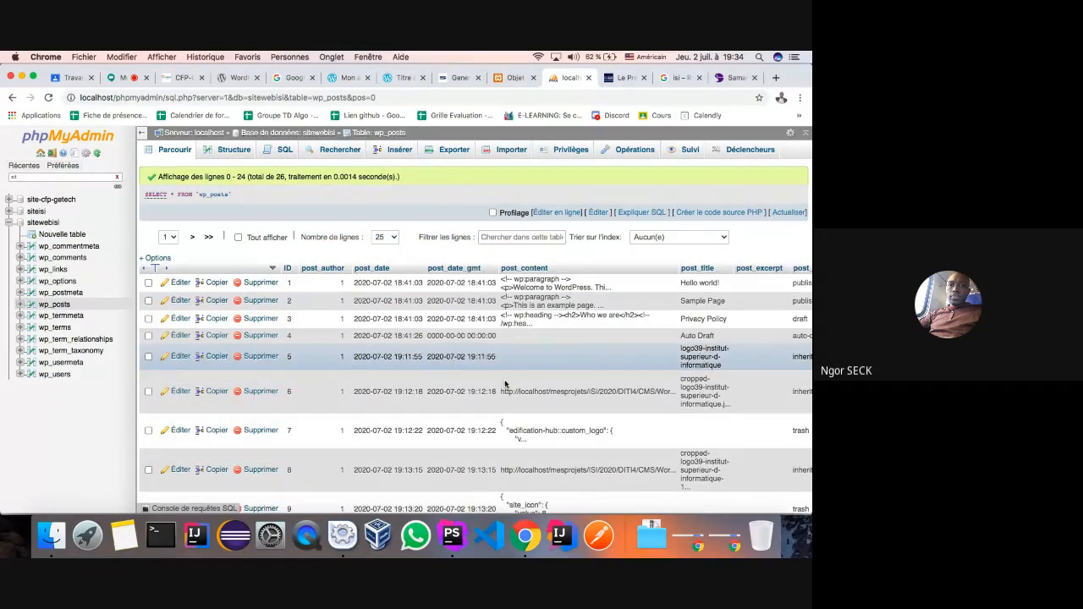
{"action": "double_click", "coordinate": [556, 393]}
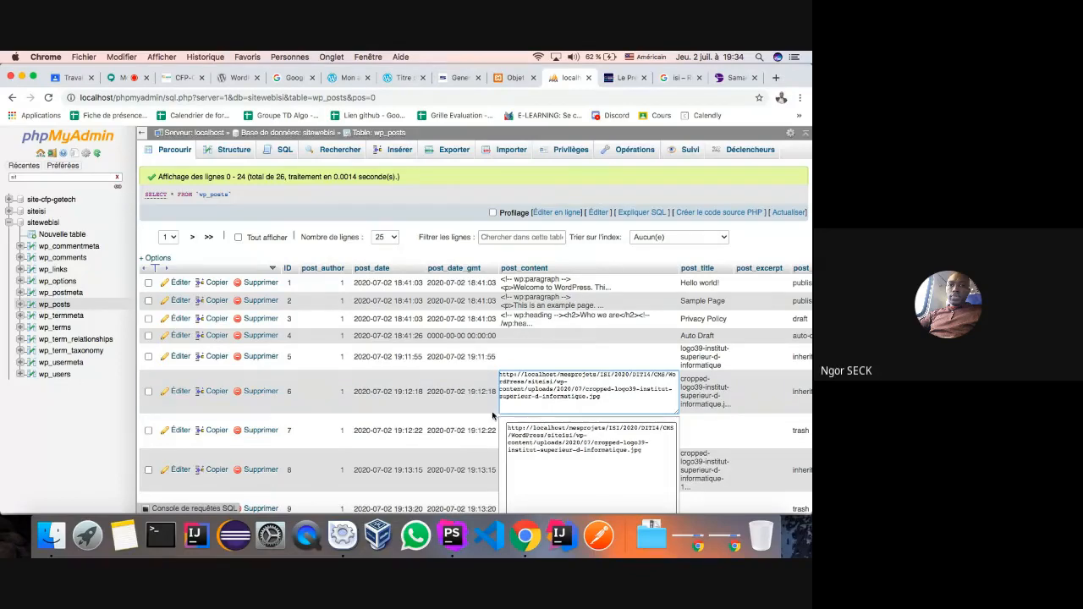
{"action": "left_click", "coordinate": [470, 388]}
{"action": "scroll", "coordinate": [469, 389], "scroll_direction": "down", "scroll_amount": 7}
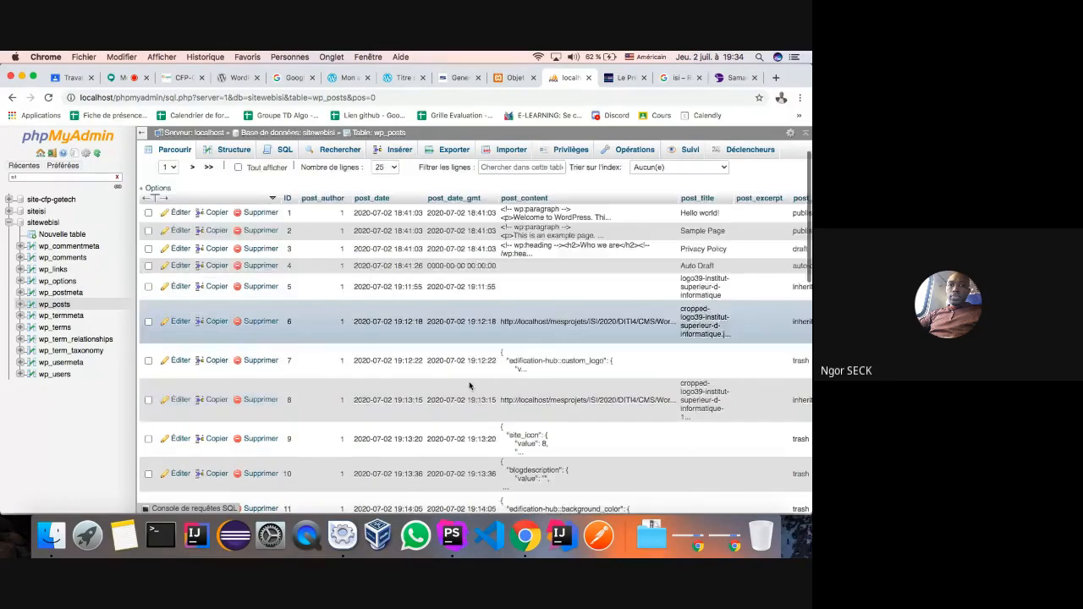
{"action": "scroll", "coordinate": [471, 380], "scroll_direction": "up", "scroll_amount": 2}
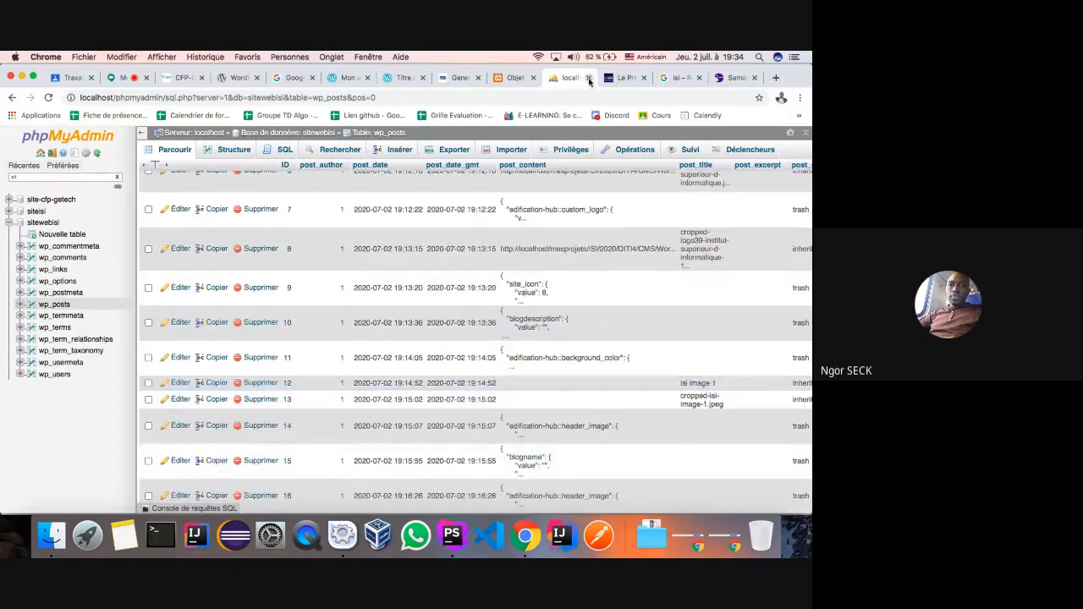
- Browse the wp_postmeta table, then return to the 404 'Objet non trouvé' page
{"action": "left_click", "coordinate": [42, 293]}
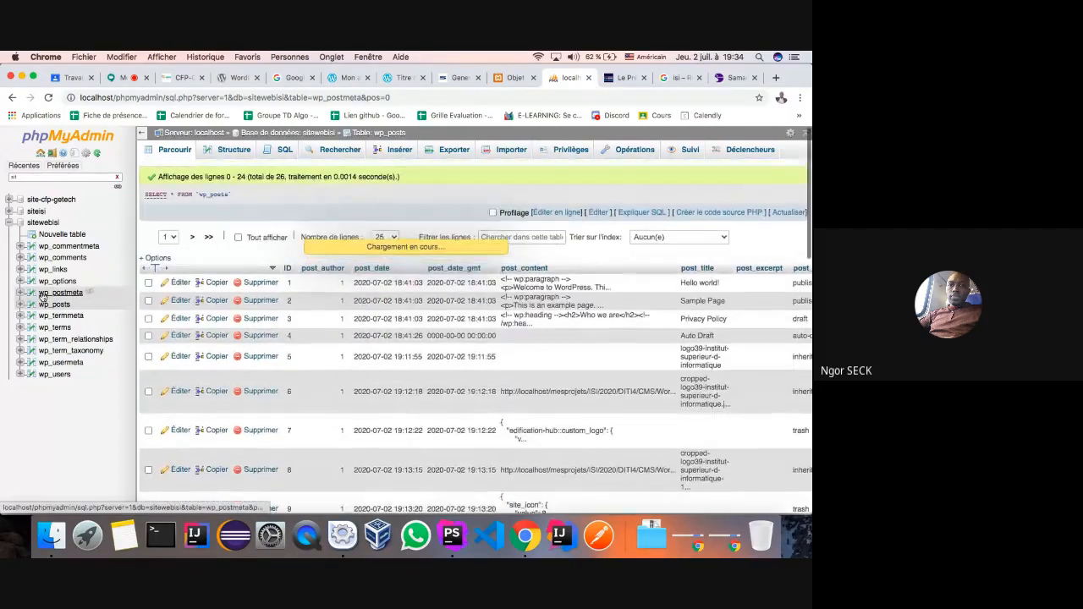
{"action": "scroll", "coordinate": [467, 381], "scroll_direction": "down", "scroll_amount": 5}
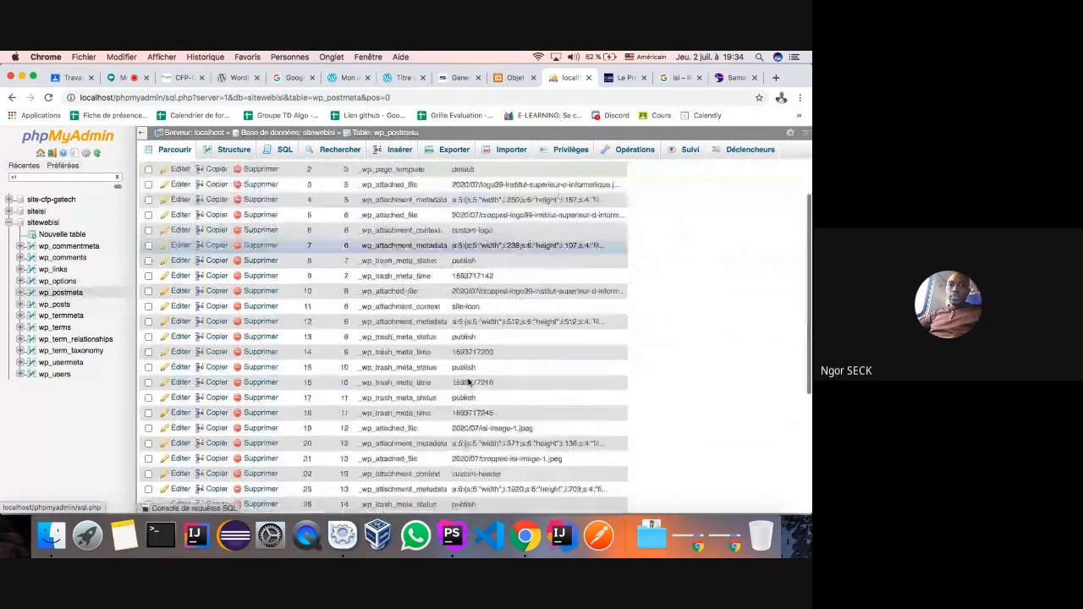
{"action": "scroll", "coordinate": [467, 380], "scroll_direction": "down", "scroll_amount": 3}
{"action": "scroll", "coordinate": [467, 381], "scroll_direction": "up", "scroll_amount": 6}
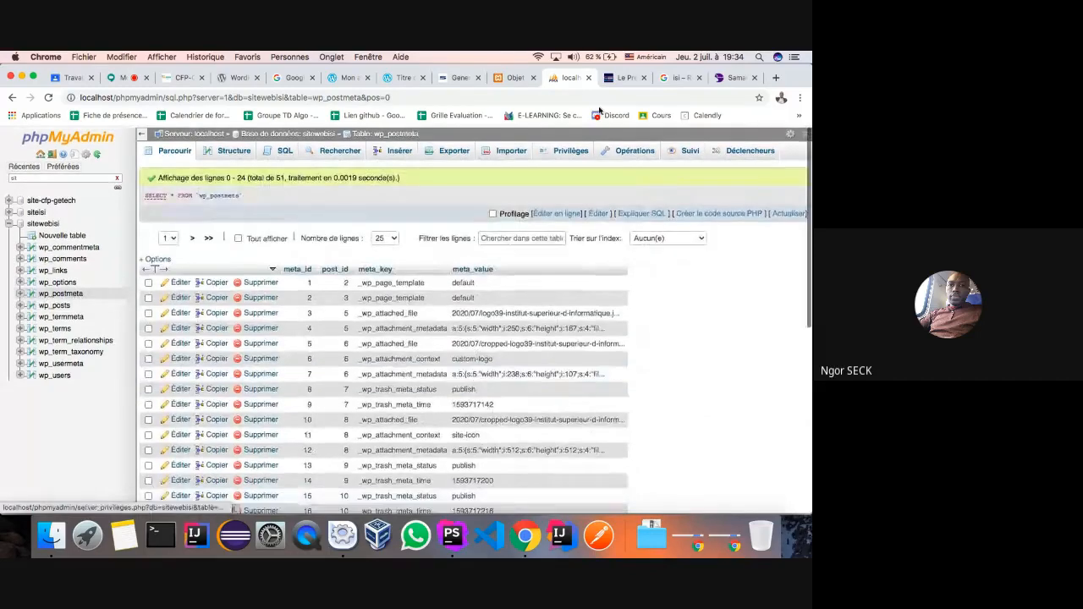
{"action": "left_click", "coordinate": [512, 78]}
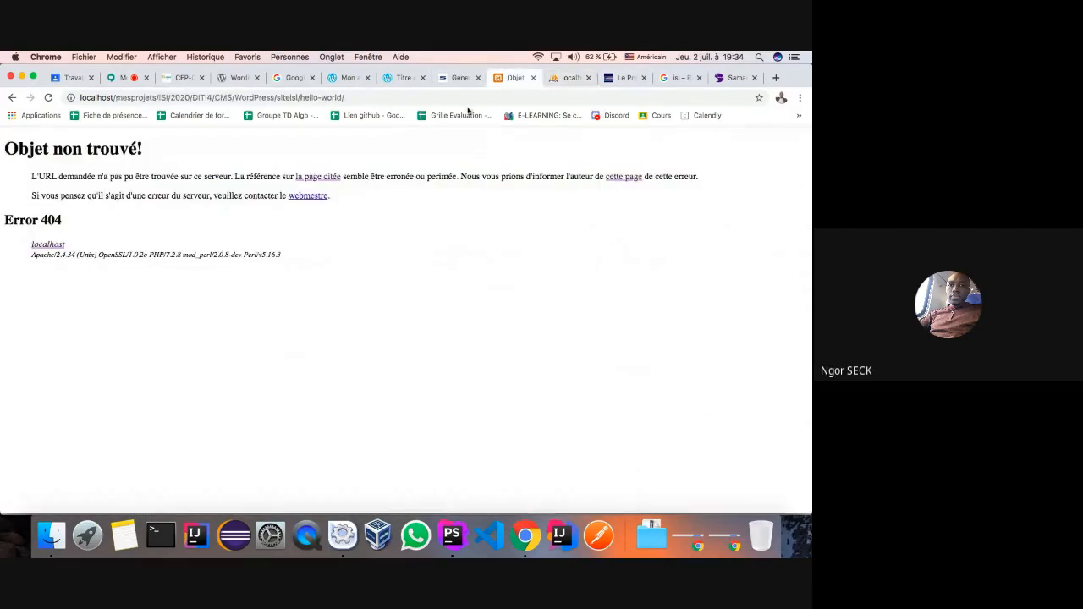
- Reload the Hello world post, then visit the Sample Page and the site's home page
{"action": "left_click", "coordinate": [48, 98]}
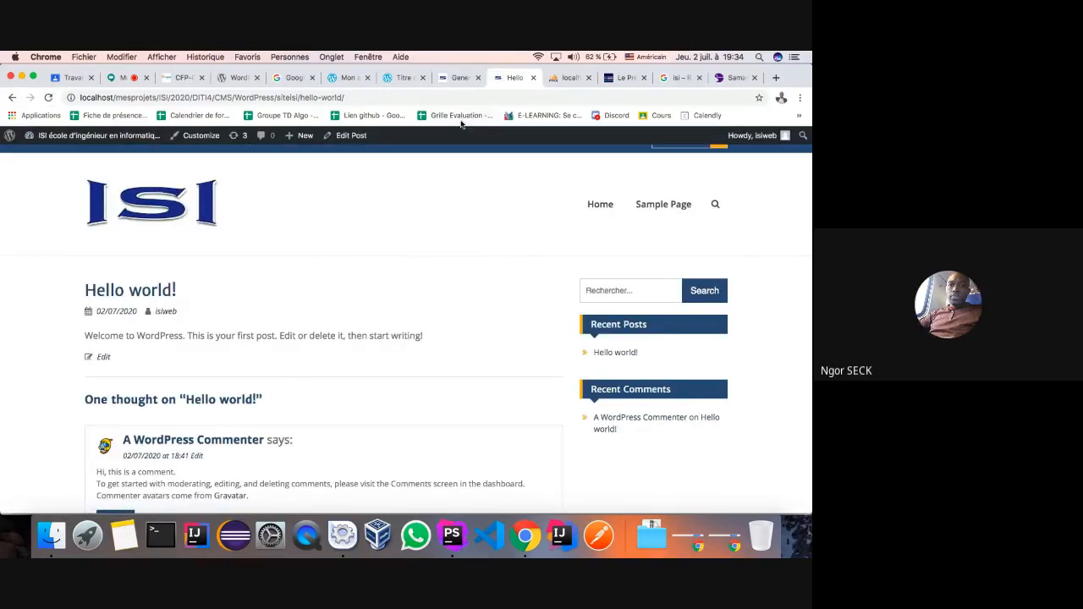
{"action": "left_click", "coordinate": [565, 77]}
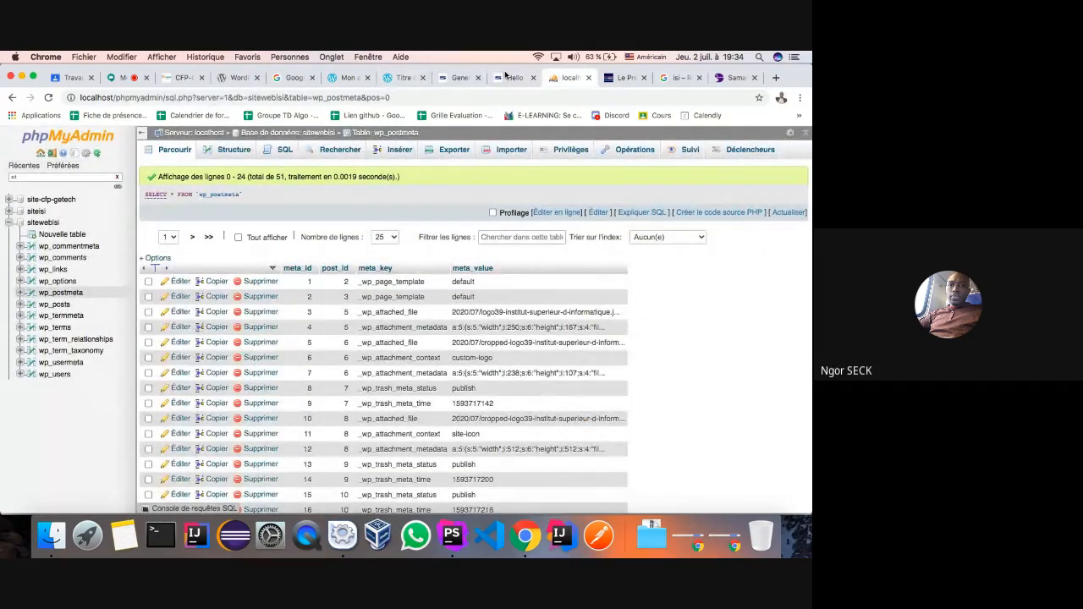
{"action": "left_click", "coordinate": [510, 78]}
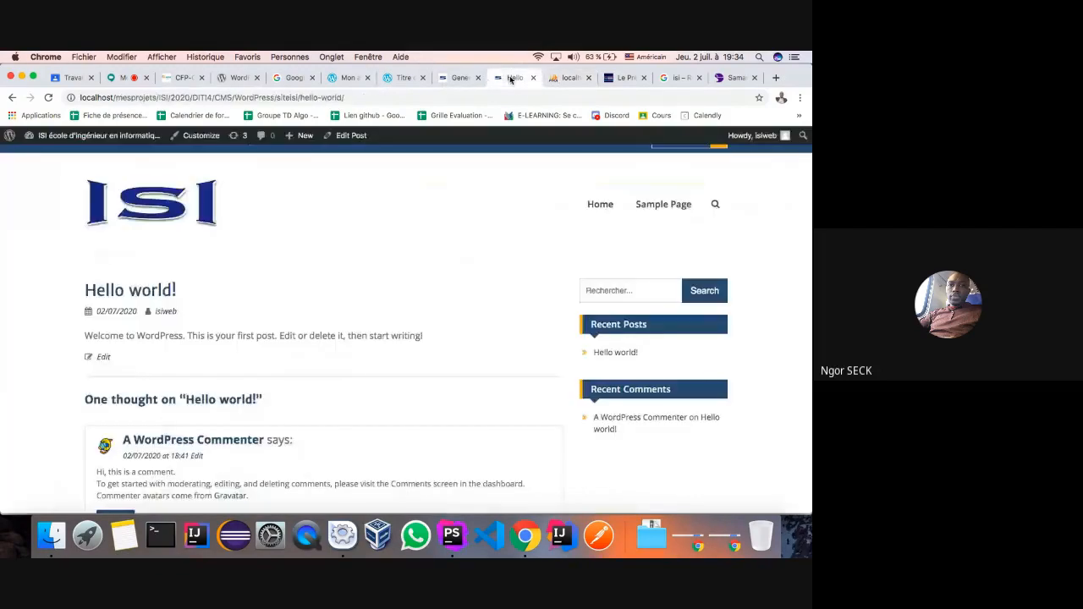
{"action": "left_click", "coordinate": [656, 213]}
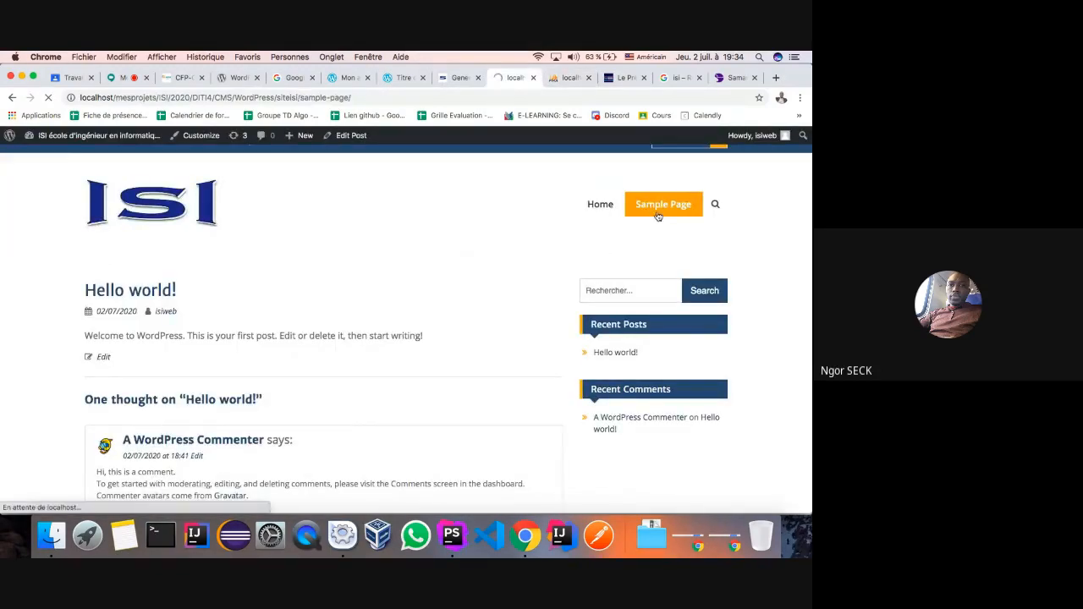
{"action": "left_click", "coordinate": [606, 223]}
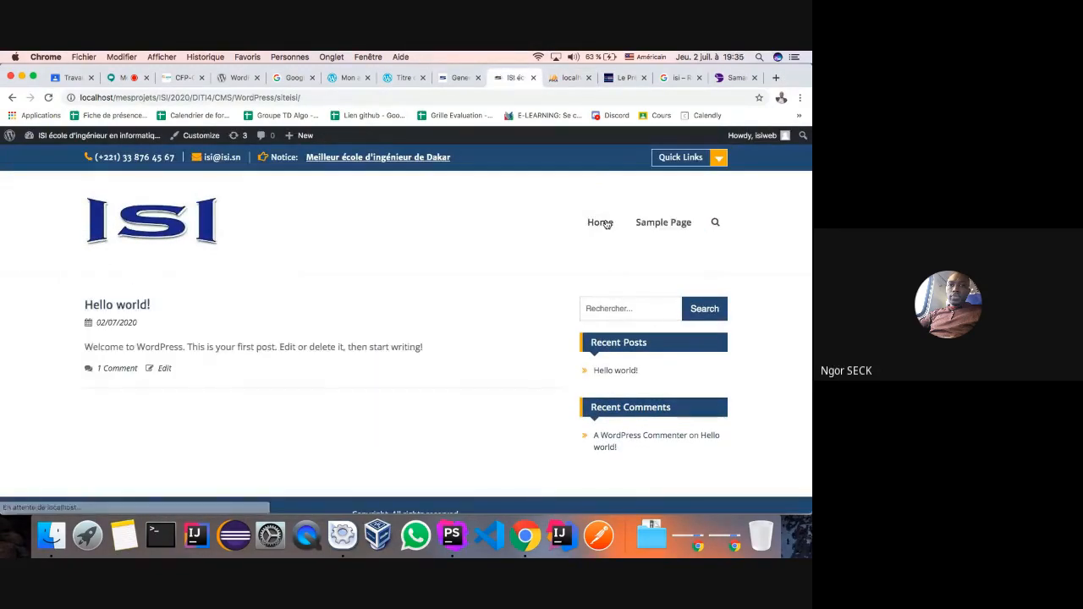
- Return to General Settings and show the end of the WordPress Address
{"action": "left_click", "coordinate": [456, 77]}
{"action": "left_click", "coordinate": [404, 305]}
{"action": "key", "text": "End"}
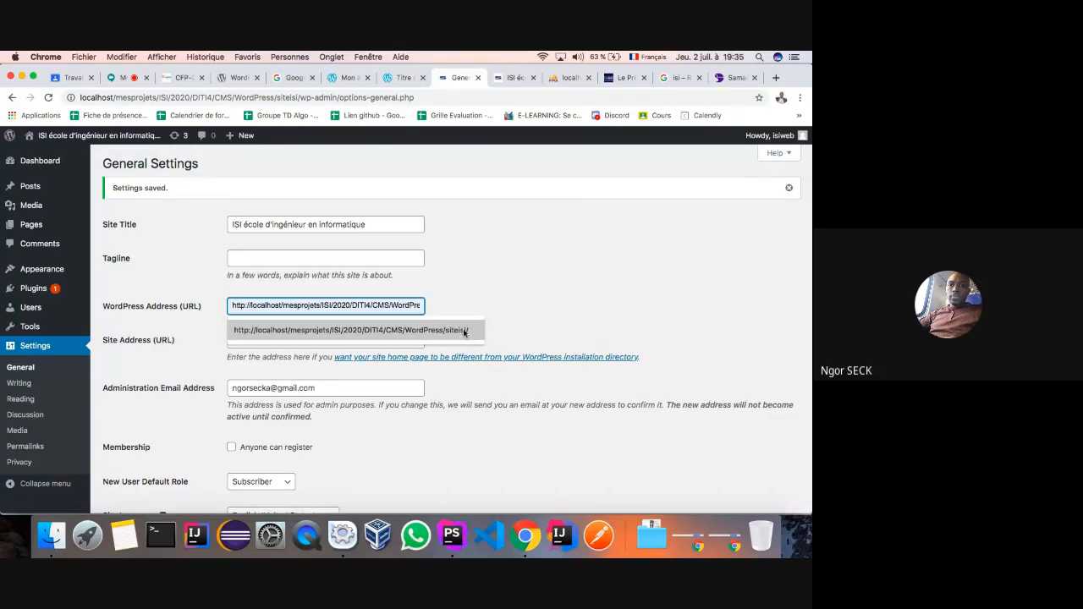
- Confirm the WordPress Address and Site Address both end in siteisi, leaving them unchanged
{"action": "left_click", "coordinate": [476, 297]}
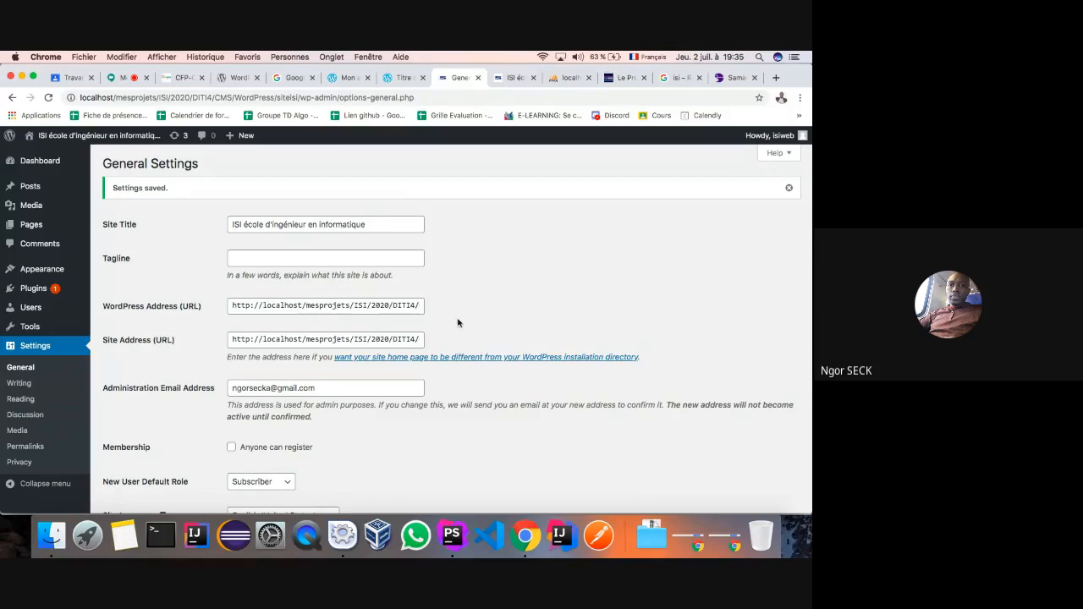
{"action": "left_click", "coordinate": [382, 338]}
{"action": "scroll", "coordinate": [382, 338], "scroll_direction": "right", "scroll_amount": 2}
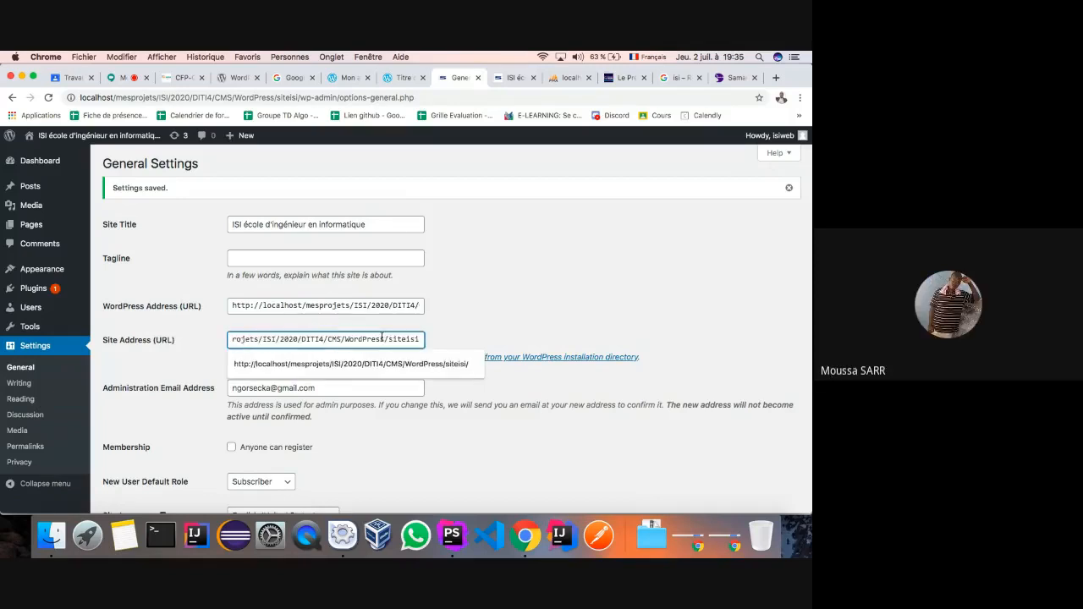
{"action": "left_click", "coordinate": [552, 319]}
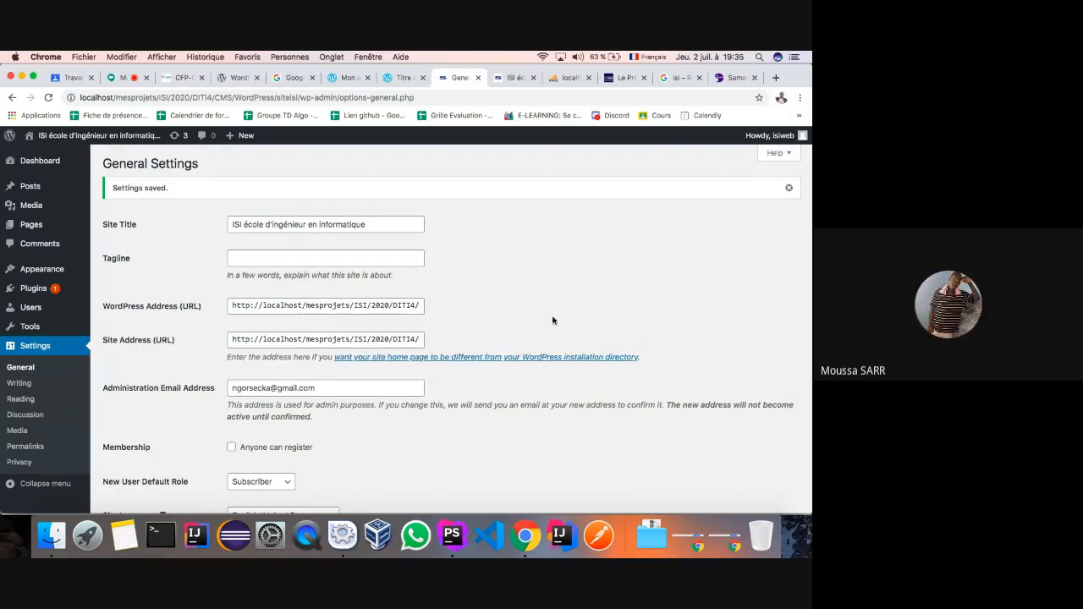
{"action": "scroll", "coordinate": [553, 317], "scroll_direction": "down", "scroll_amount": 3}
{"action": "scroll", "coordinate": [553, 316], "scroll_direction": "up", "scroll_amount": 3}
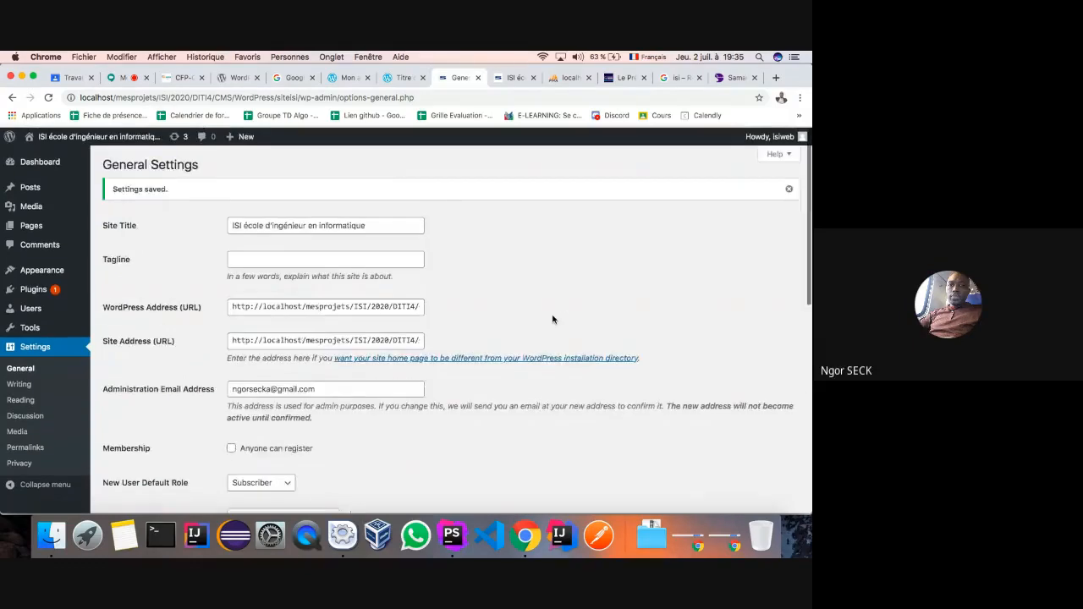
{"action": "left_click", "coordinate": [356, 304]}
{"action": "scroll", "coordinate": [356, 303], "scroll_direction": "right", "scroll_amount": 2}
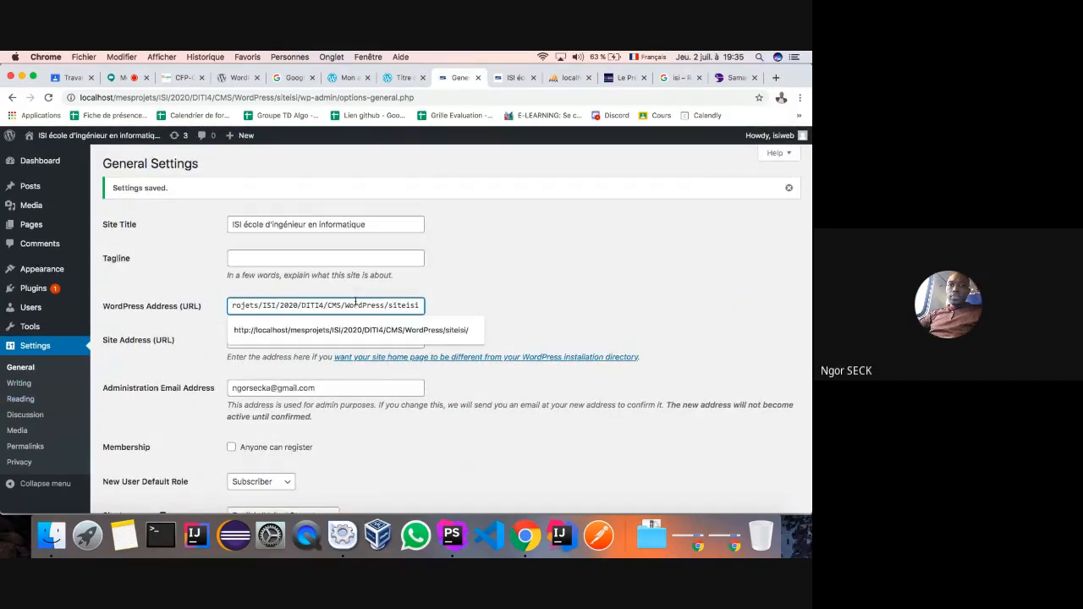
{"action": "left_click", "coordinate": [532, 250]}
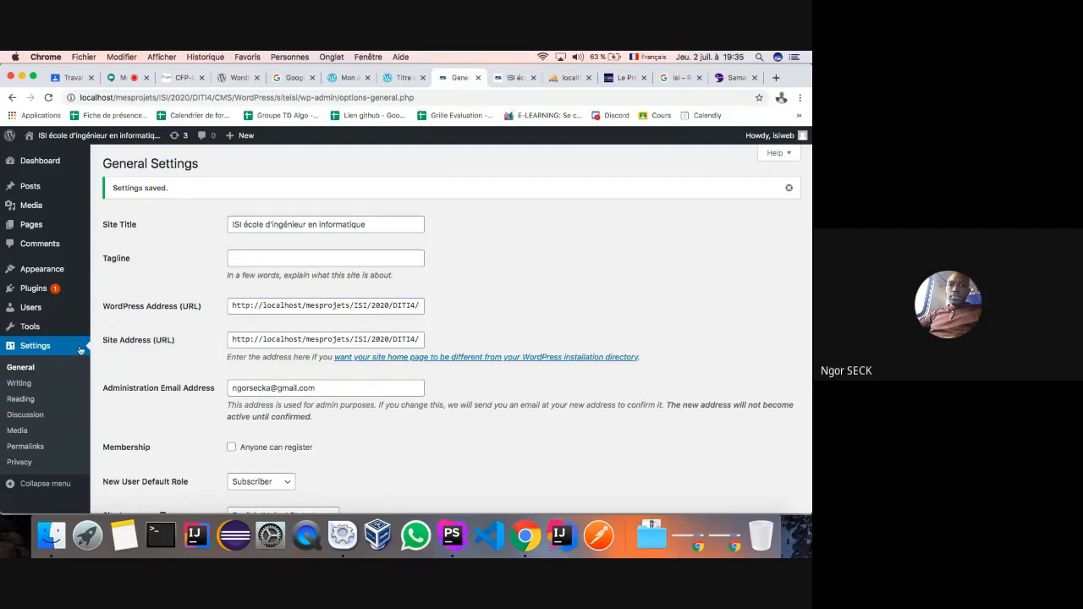
- Go to the All Posts list in the admin
{"action": "mouse_move", "coordinate": [28, 187]}
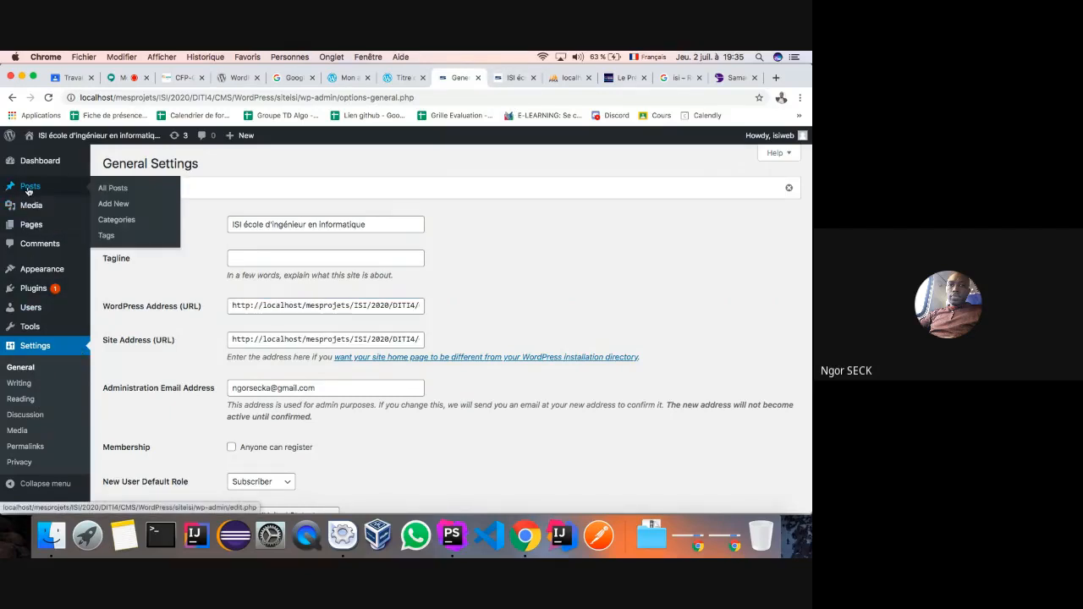
{"action": "mouse_move", "coordinate": [30, 207]}
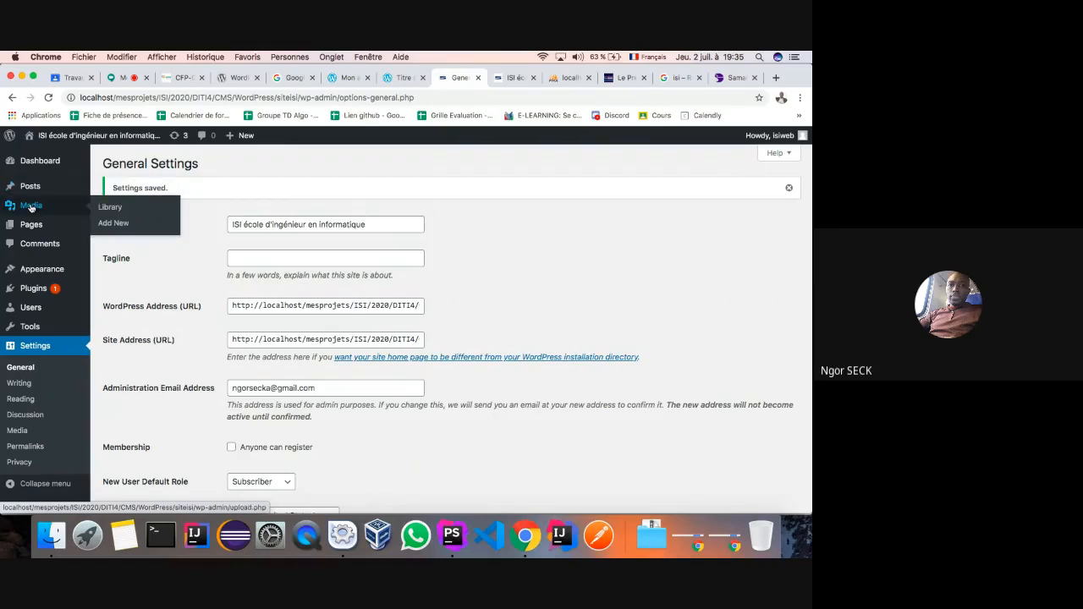
{"action": "left_click", "coordinate": [28, 193]}
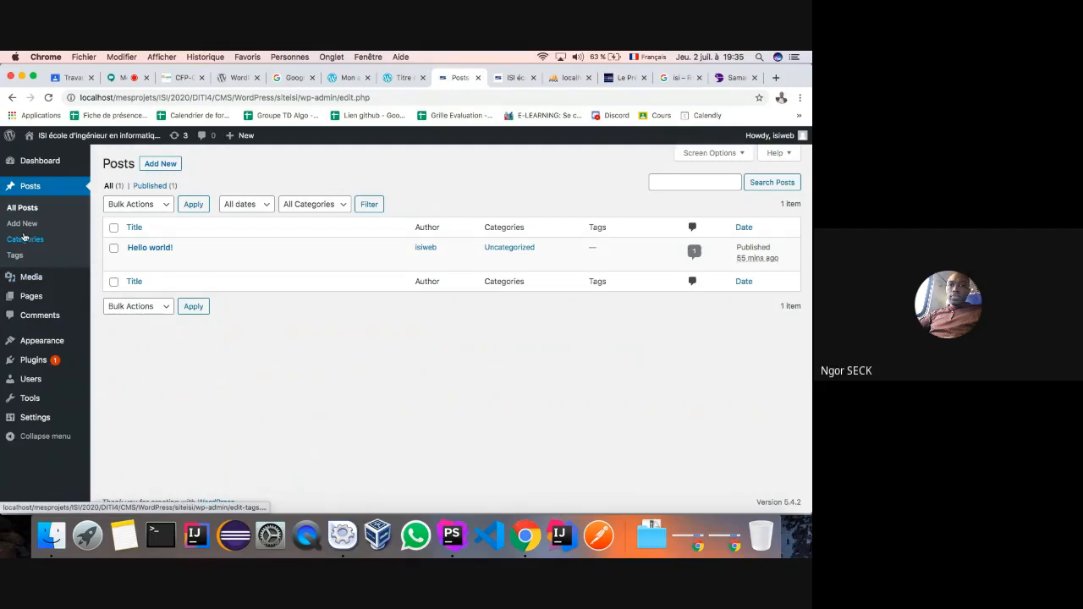
- Visit Categories, then start a new post with Actualité, Créativité, Evenements and Uncategorized showing
{"action": "left_click", "coordinate": [25, 238]}
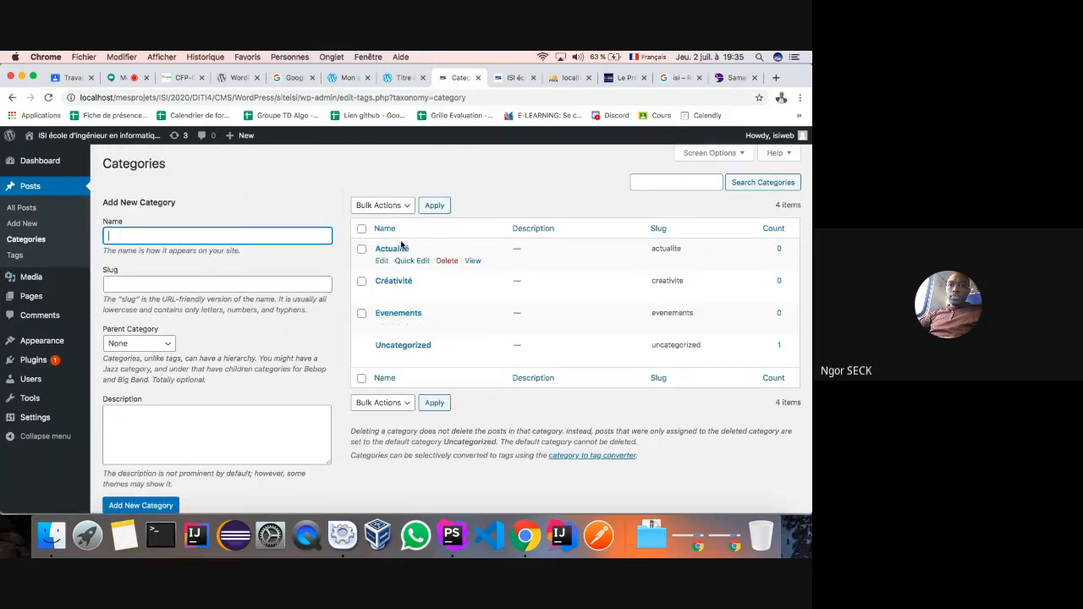
{"action": "left_click", "coordinate": [21, 209]}
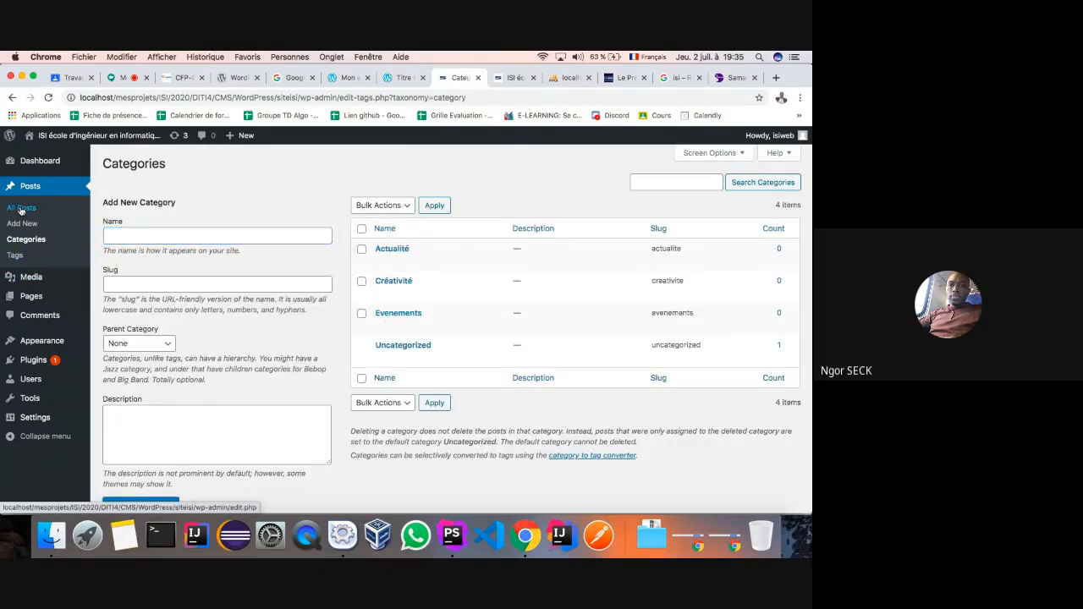
{"action": "left_click", "coordinate": [21, 223]}
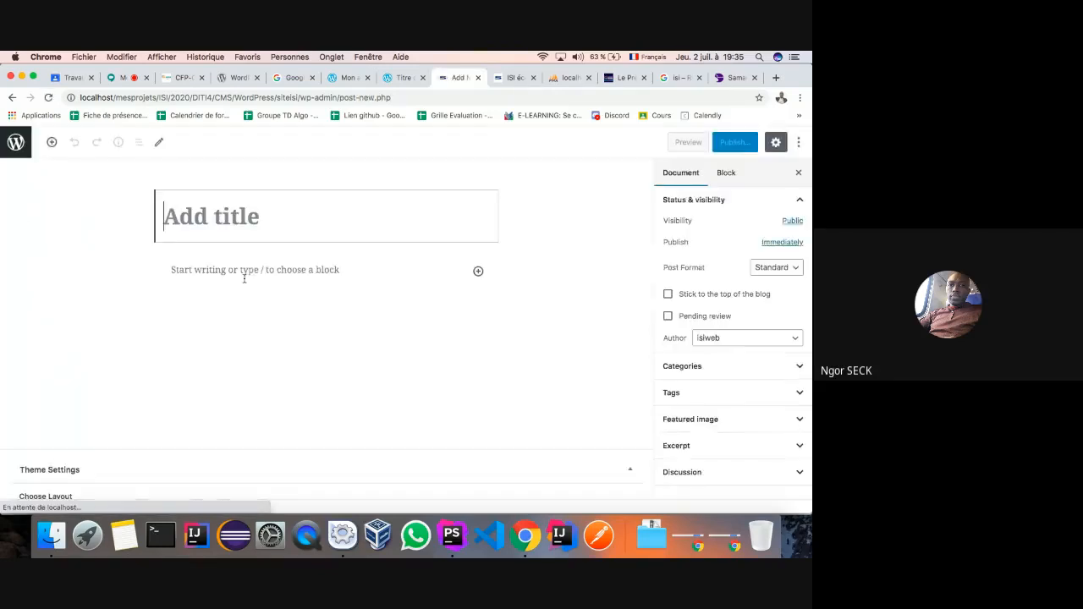
{"action": "left_click", "coordinate": [801, 367]}
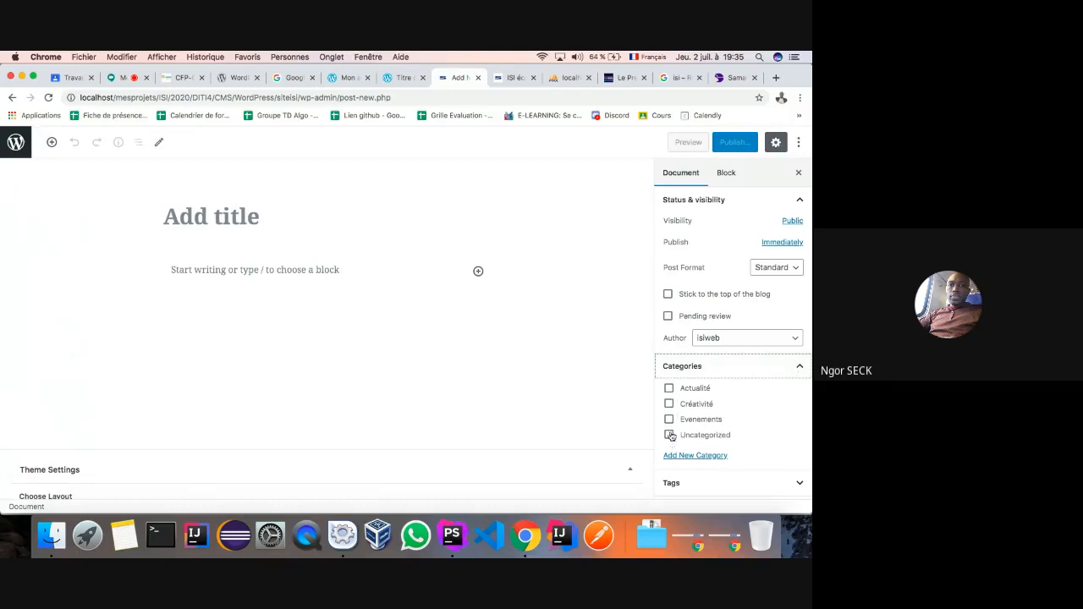
{"action": "left_click", "coordinate": [199, 217]}
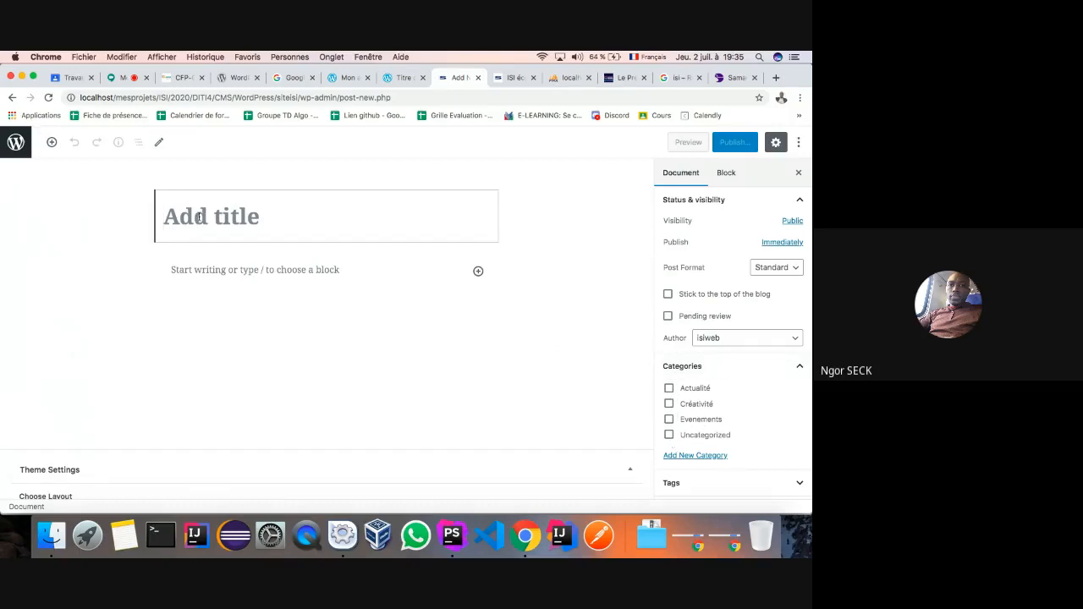
- Inspect sitewebisi's wp_options siteurl value without editing it, then return to the new post
{"action": "left_click", "coordinate": [558, 78]}
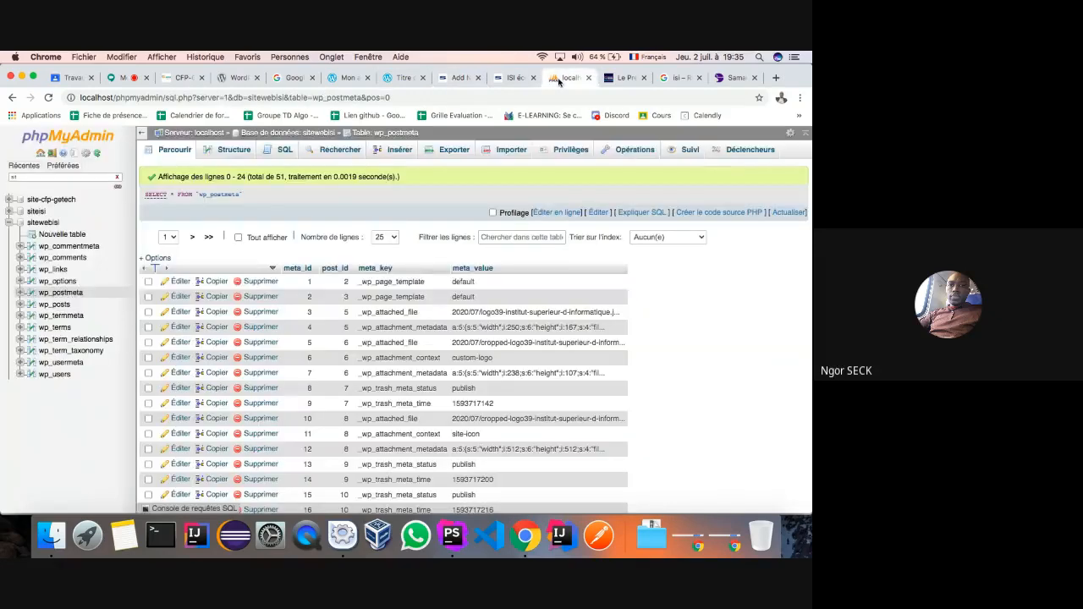
{"action": "left_click", "coordinate": [52, 282]}
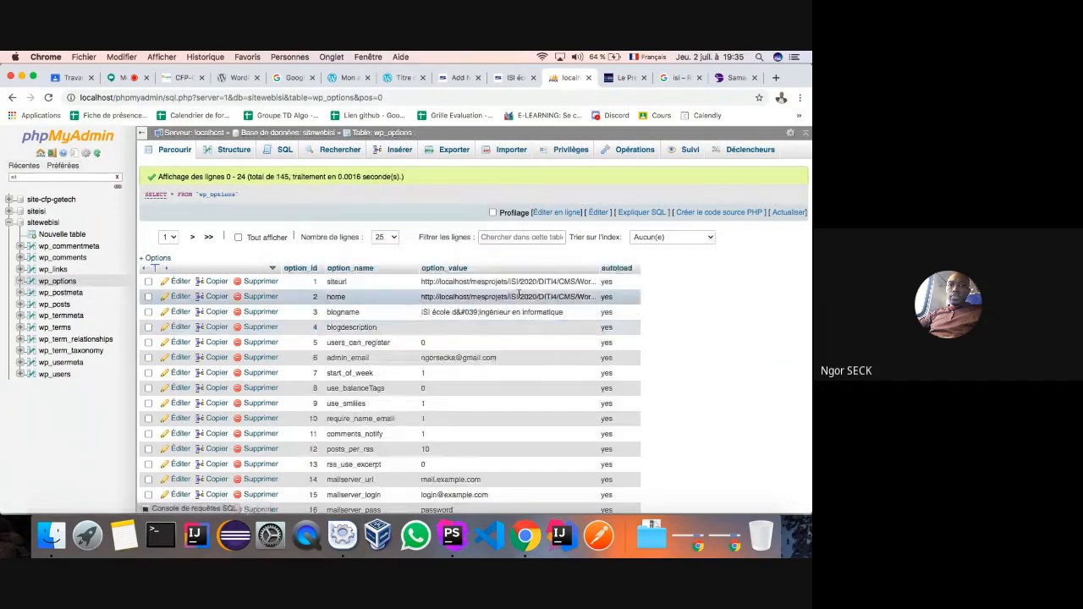
{"action": "double_click", "coordinate": [509, 281]}
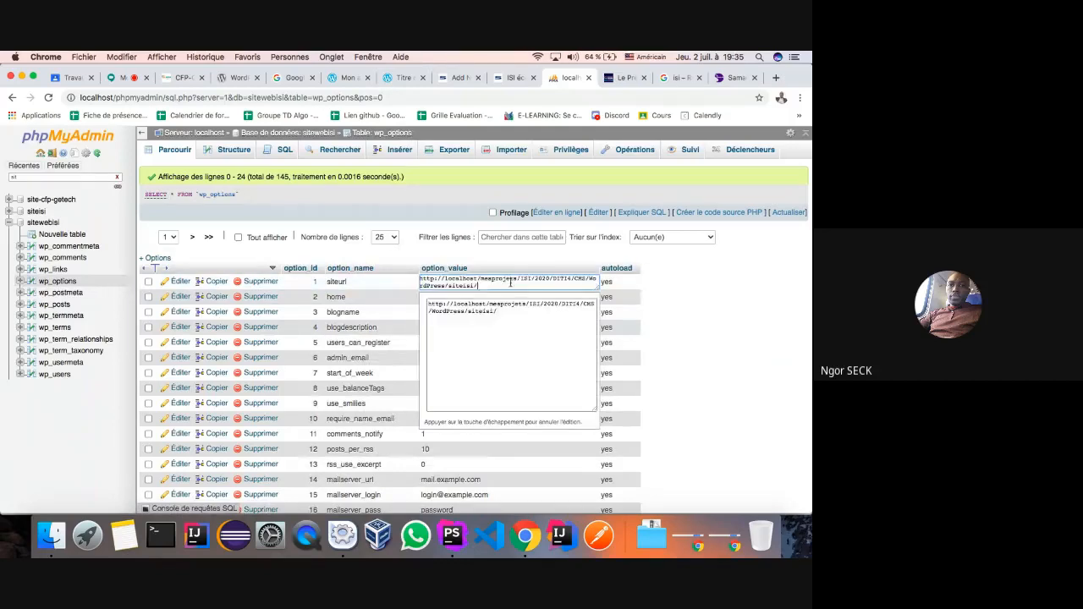
{"action": "left_click", "coordinate": [396, 289]}
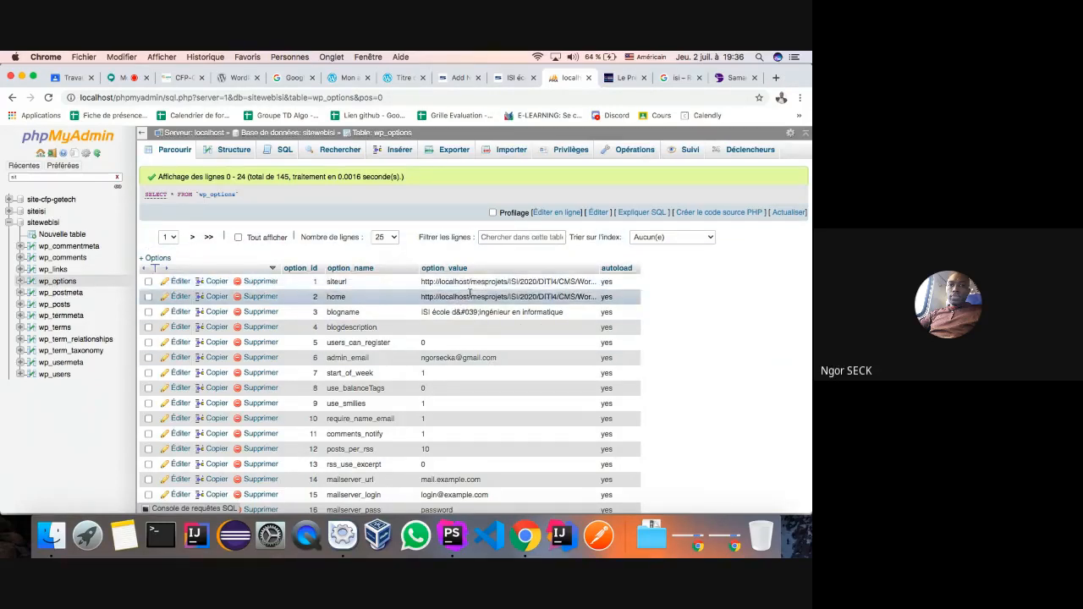
{"action": "left_click", "coordinate": [460, 77]}
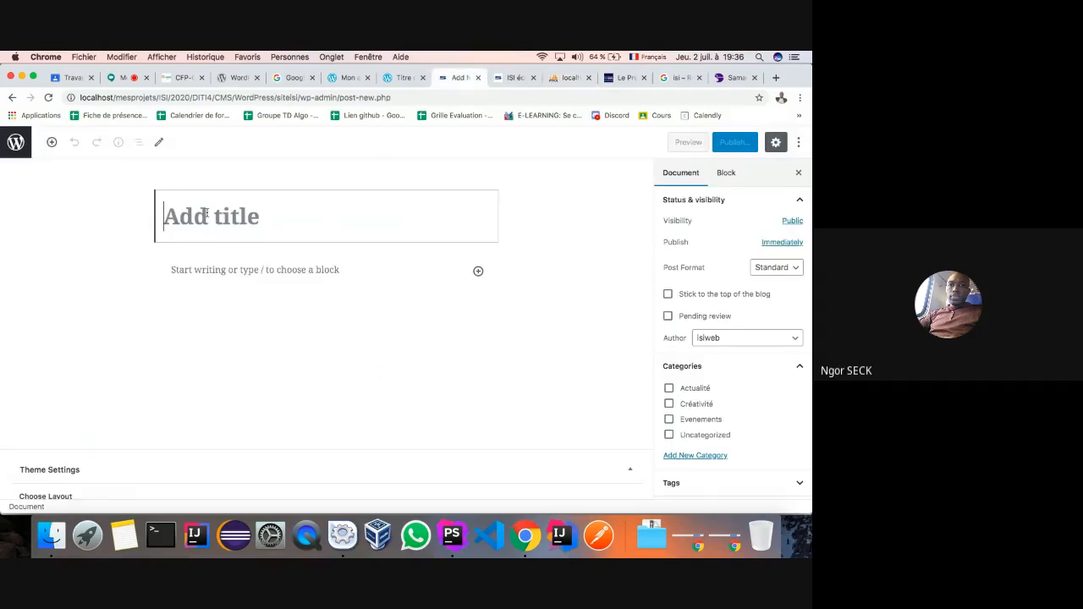
- Title the post 'Démarrage des cours en ligne' and paste the prepared paragraph into its body
{"action": "type", "text": "C"}
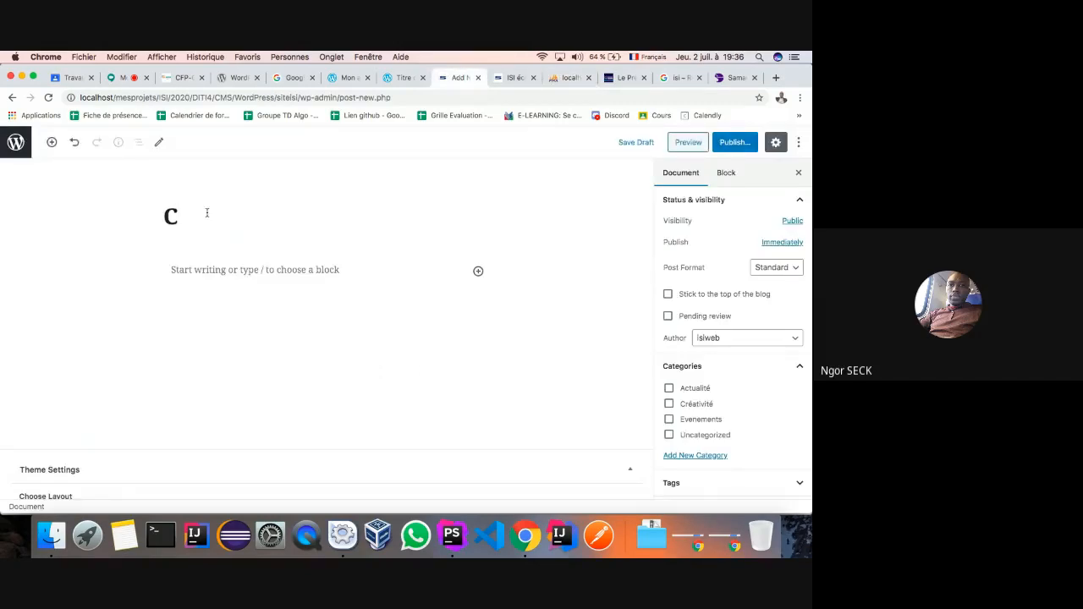
{"action": "type", "text": "dé"}
{"action": "key", "text": "BackSpace"}
{"action": "key", "text": "BackSpace"}
{"action": "key", "text": "BackSpace"}
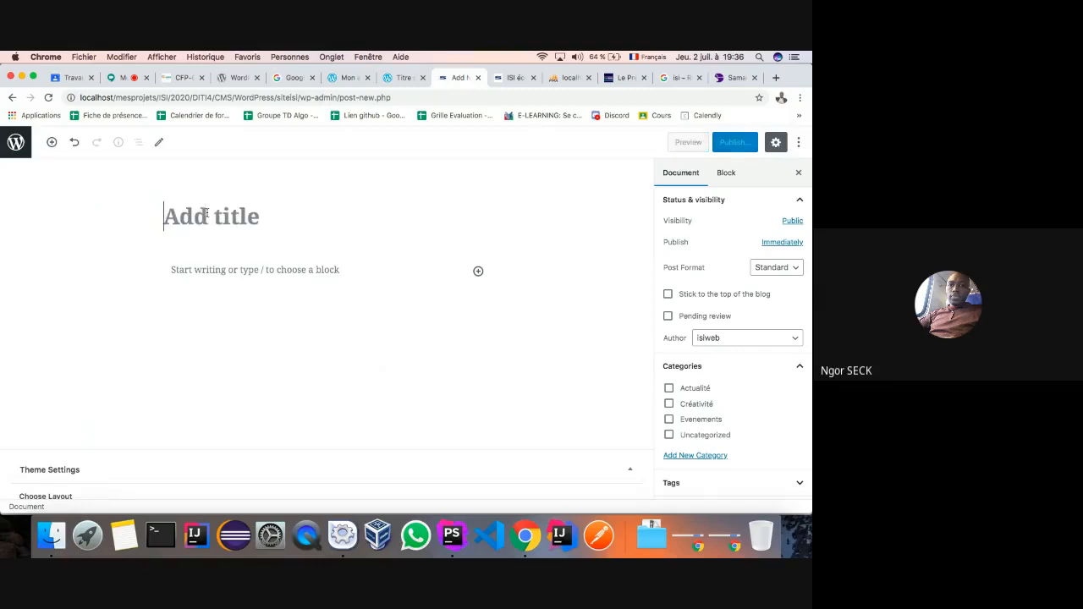
{"action": "type", "text": "Démaar"}
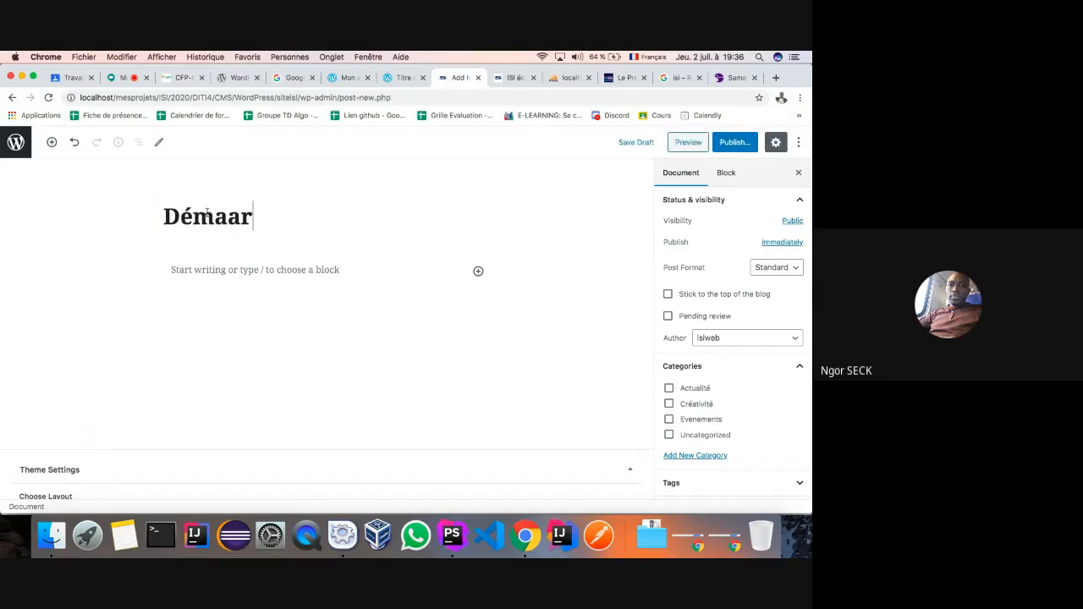
{"action": "key", "text": "BackSpace"}
{"action": "key", "text": "BackSpace"}
{"action": "type", "text": "rrage"}
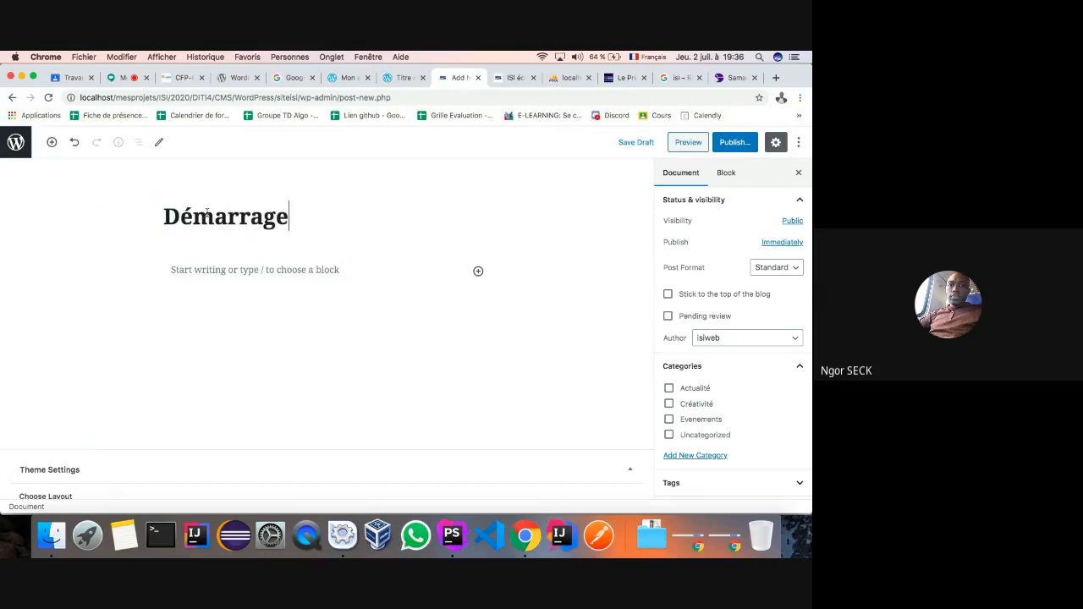
{"action": "type", "text": " des co"}
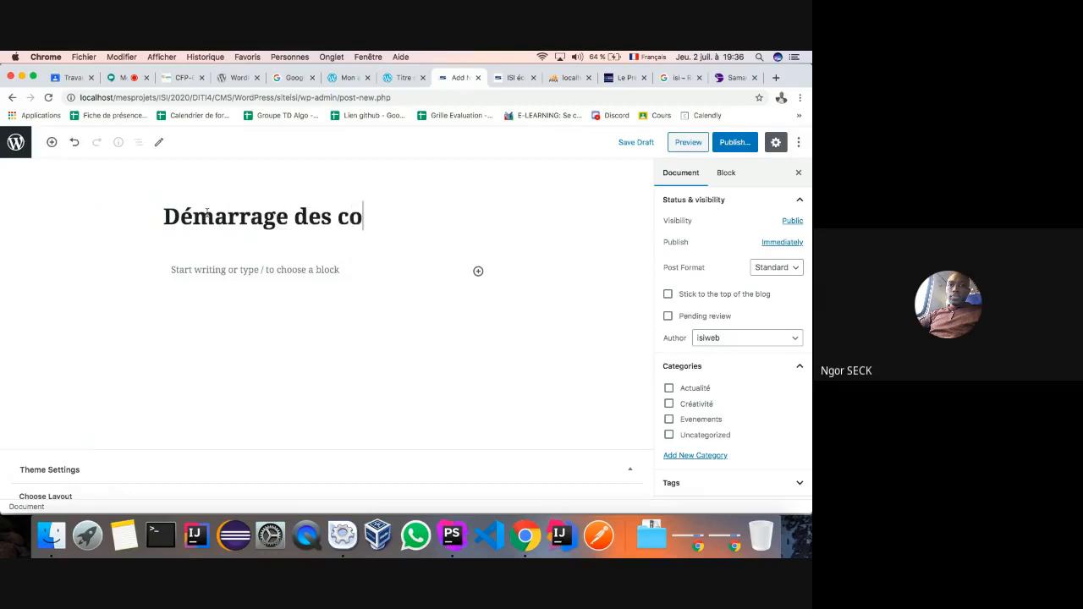
{"action": "type", "text": "urs en ligne"}
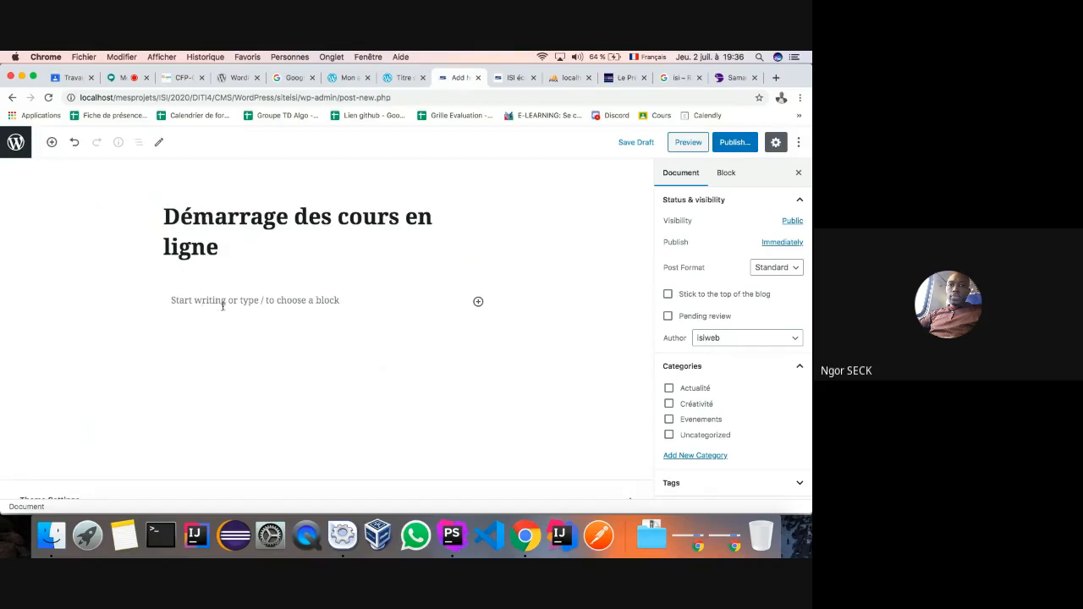
{"action": "left_click", "coordinate": [227, 306]}
{"action": "type", "text": "Accélérez la création et la maintenance de vos applications web. Terminez les tâches de codage répétitives et profitez de la puissance de contrôle de votre code. Adopter et promouvoir le professionnalisme, les meilleures pratiques, la normalisation et l'interopérabilité."}
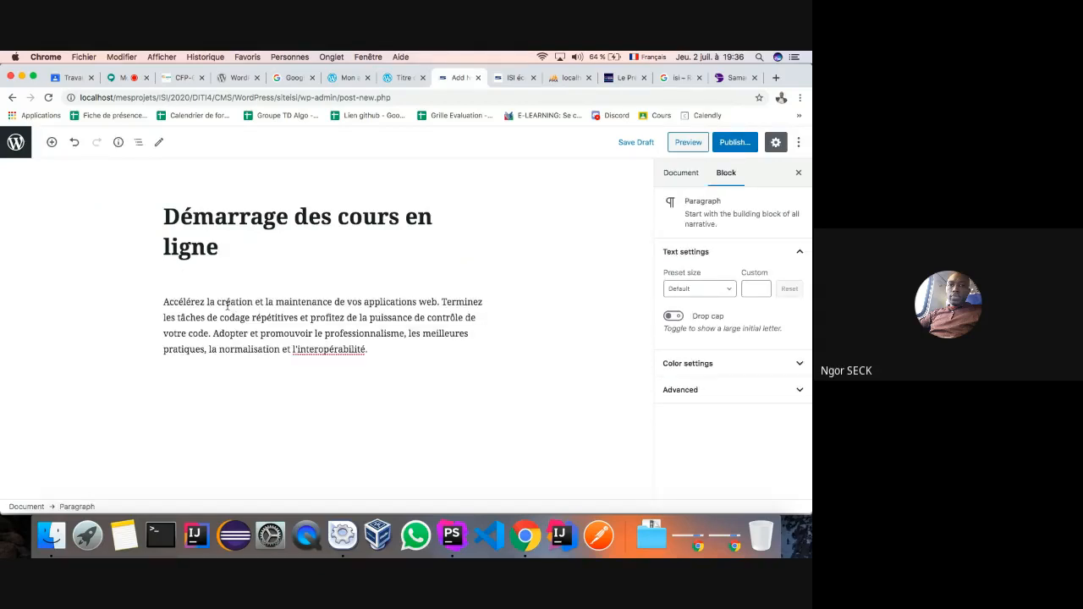
- Keep the post's visibility public and file it under the Actualité category
{"action": "left_click", "coordinate": [681, 173]}
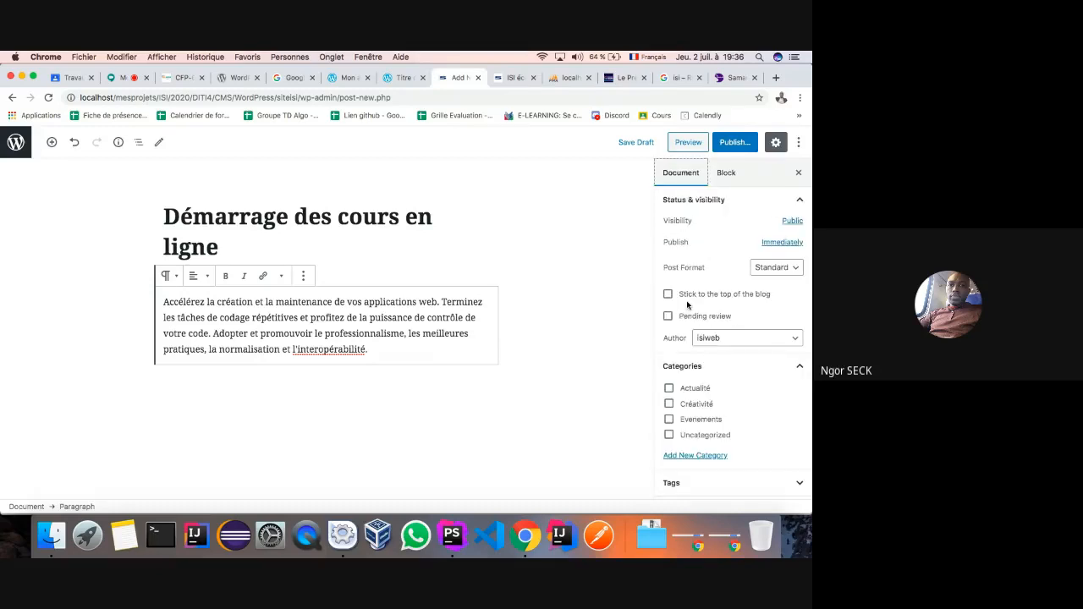
{"action": "scroll", "coordinate": [673, 296], "scroll_direction": "down", "scroll_amount": 2}
{"action": "scroll", "coordinate": [703, 332], "scroll_direction": "up", "scroll_amount": 2}
{"action": "left_click", "coordinate": [793, 221]}
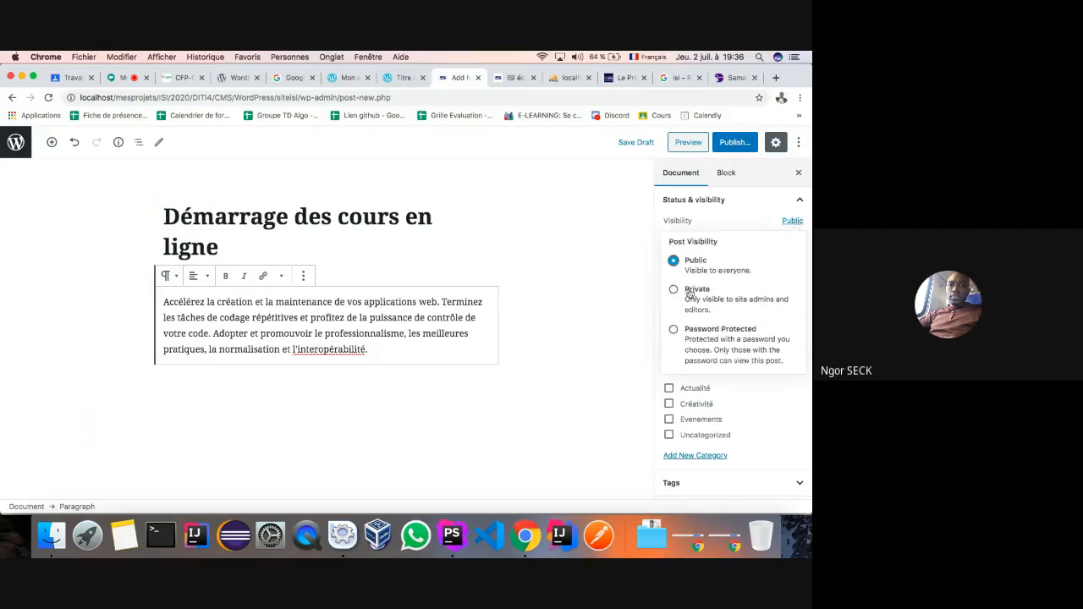
{"action": "left_click", "coordinate": [749, 220]}
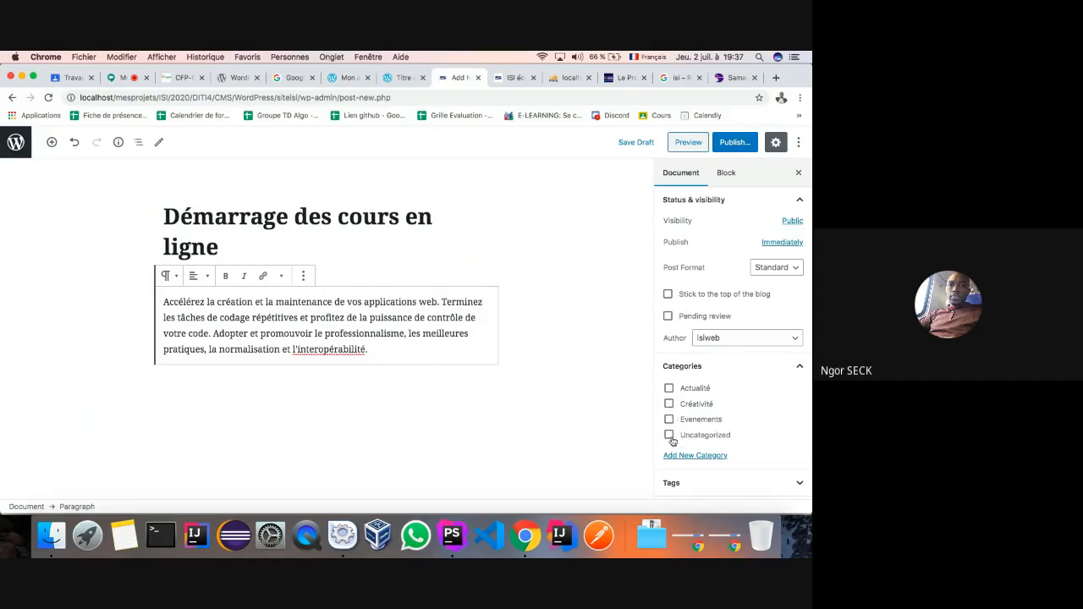
{"action": "left_click", "coordinate": [670, 388]}
- Turn off comments and pingbacks in the post's Discussion settings
{"action": "scroll", "coordinate": [670, 391], "scroll_direction": "down", "scroll_amount": 3}
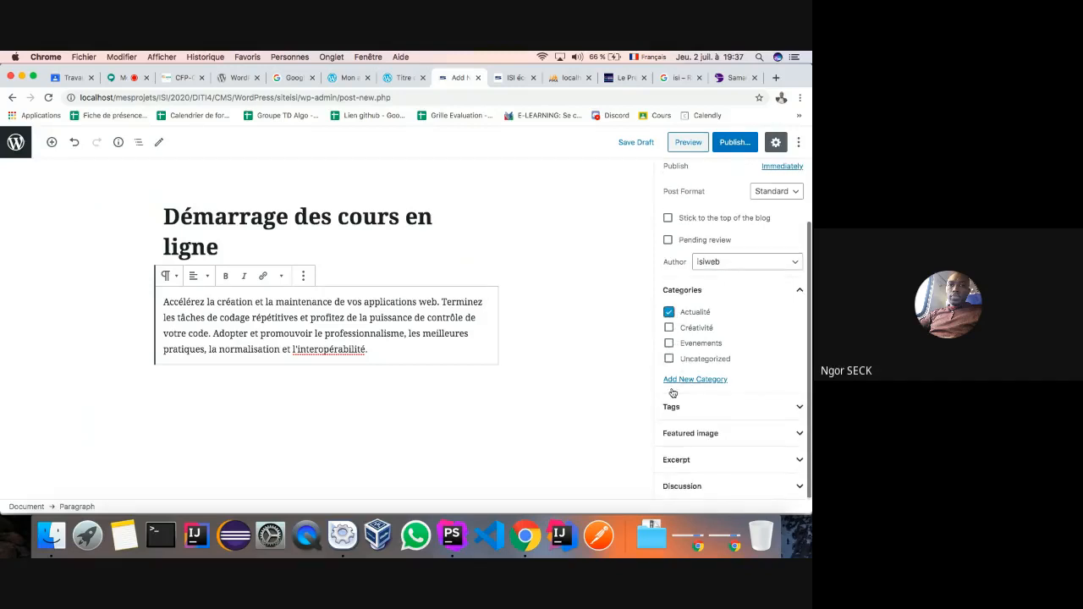
{"action": "left_click", "coordinate": [800, 488]}
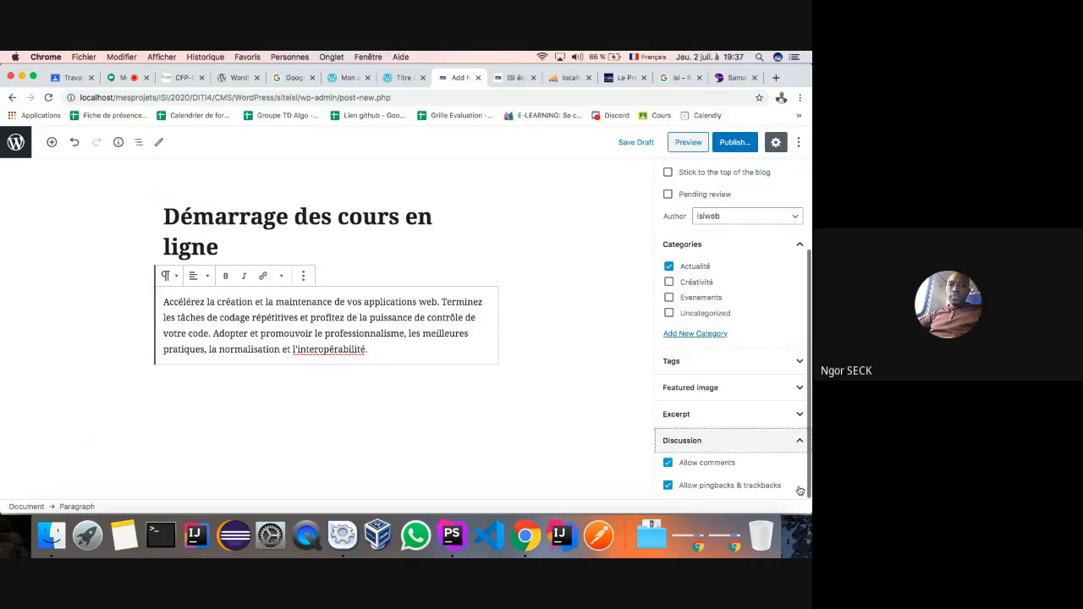
{"action": "left_click", "coordinate": [668, 463]}
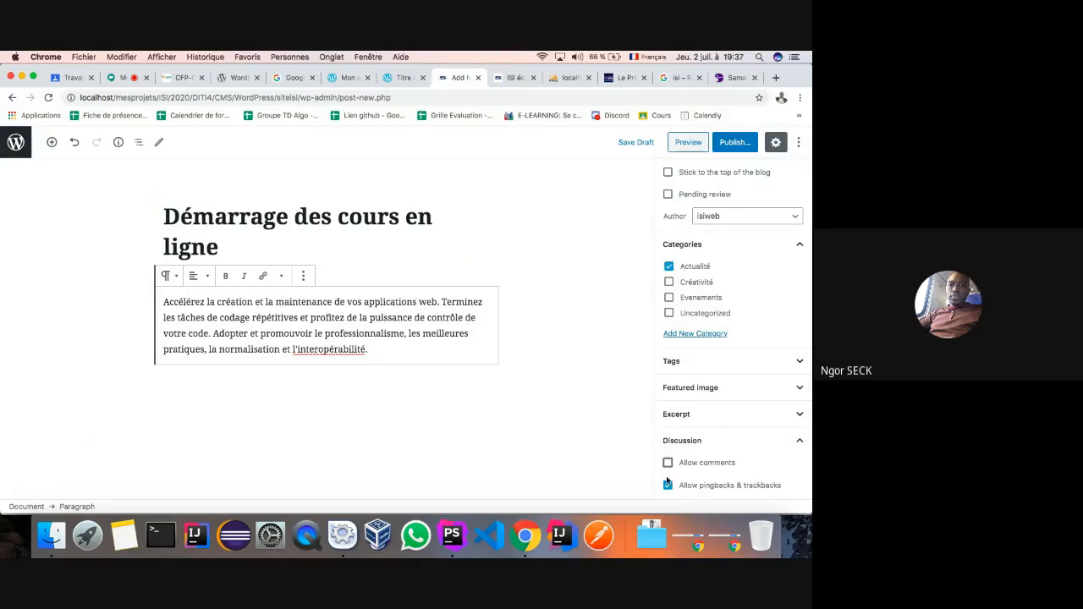
{"action": "left_click", "coordinate": [668, 485]}
- Publish 'Démarrage des cours en ligne', view it on the live site, then go back to its editor
{"action": "left_click", "coordinate": [732, 142]}
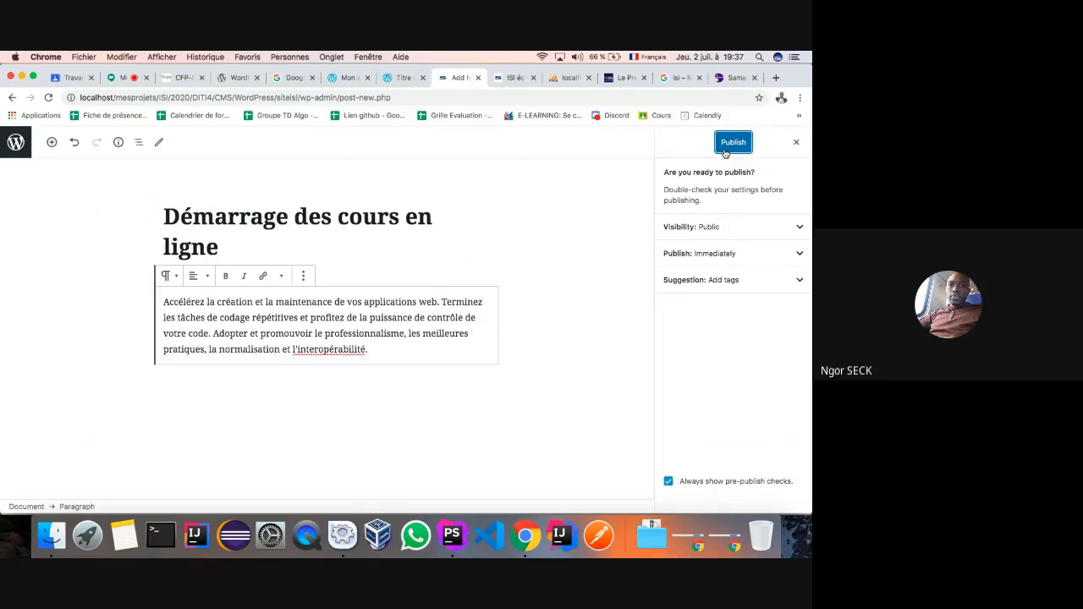
{"action": "left_click", "coordinate": [725, 147]}
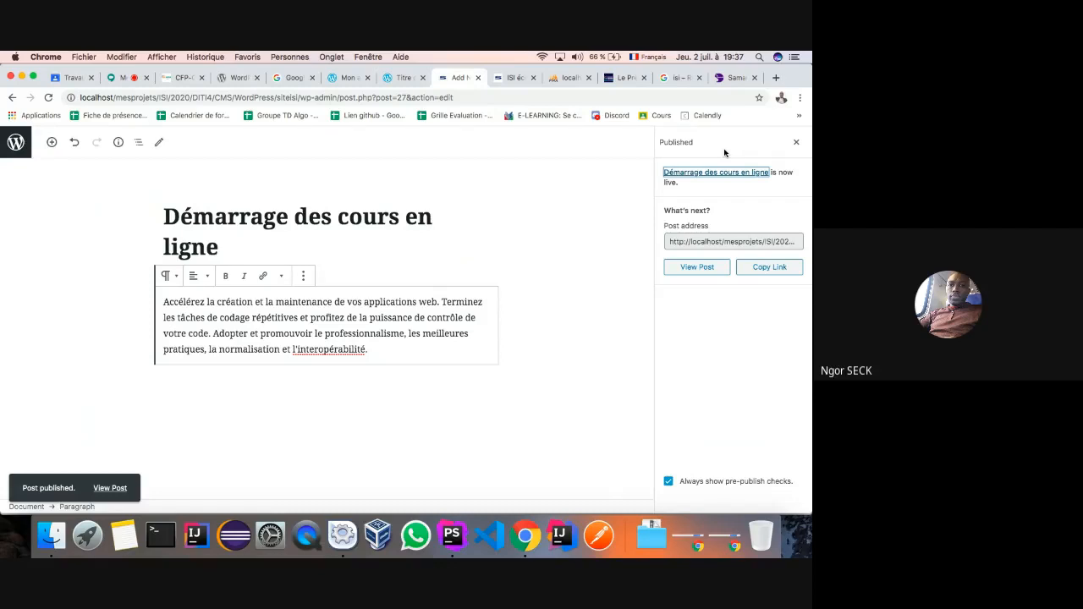
{"action": "left_click", "coordinate": [745, 240]}
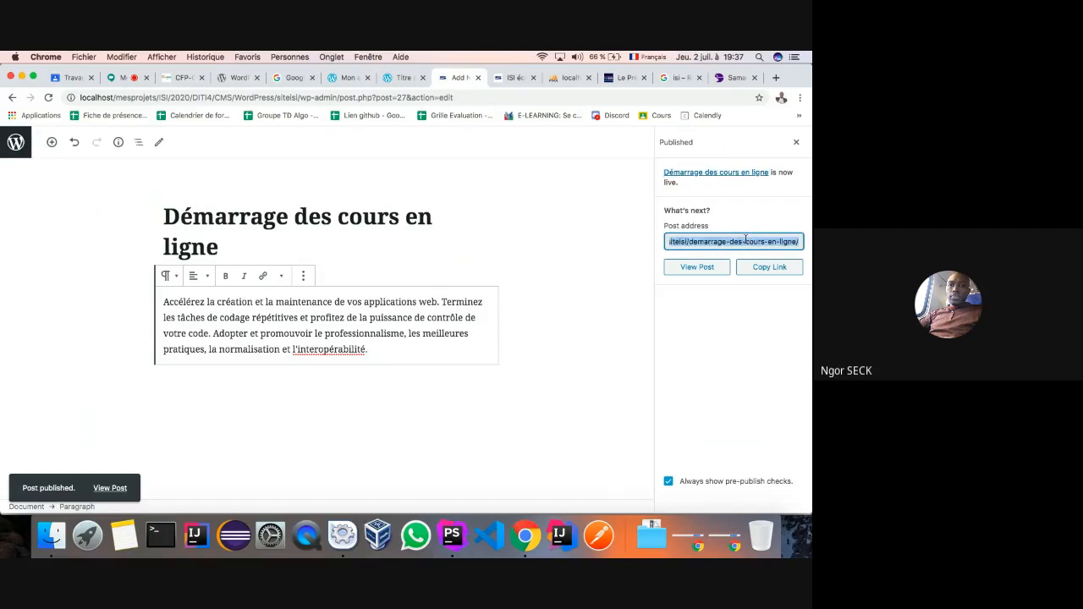
{"action": "left_click", "coordinate": [700, 269]}
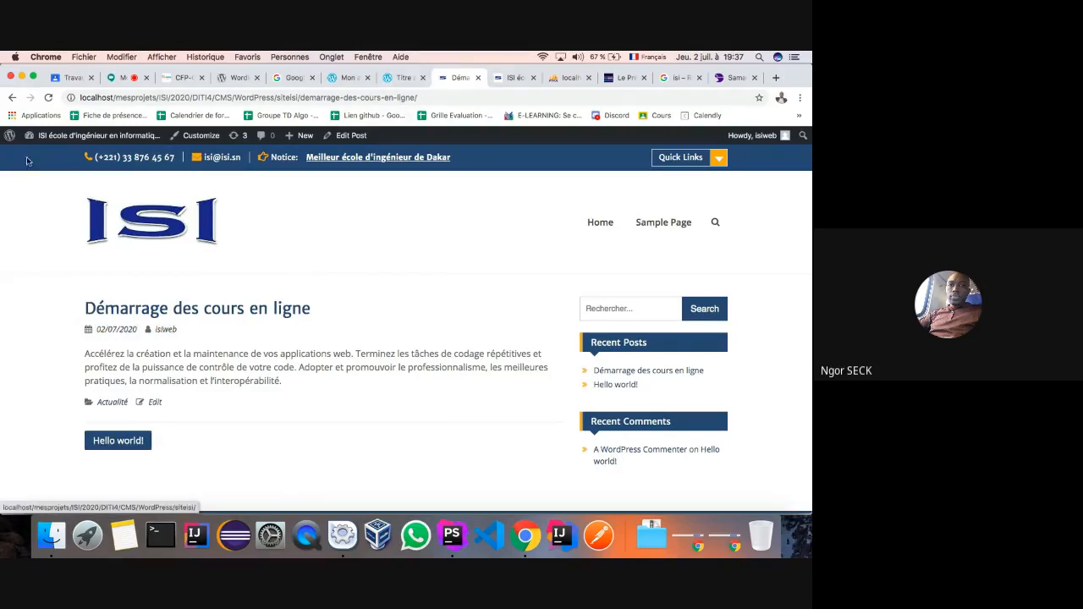
{"action": "left_click", "coordinate": [12, 96]}
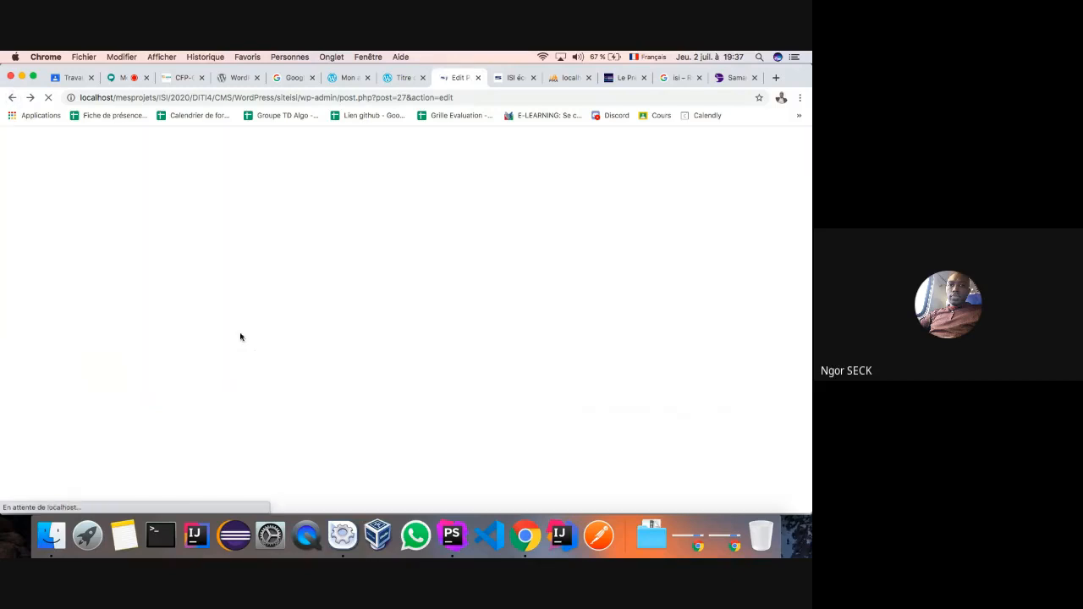
- Start a new post titled 'Framework Samane créé en cours en DITI à ISI' and place the cursor in its body
{"action": "left_click", "coordinate": [12, 96]}
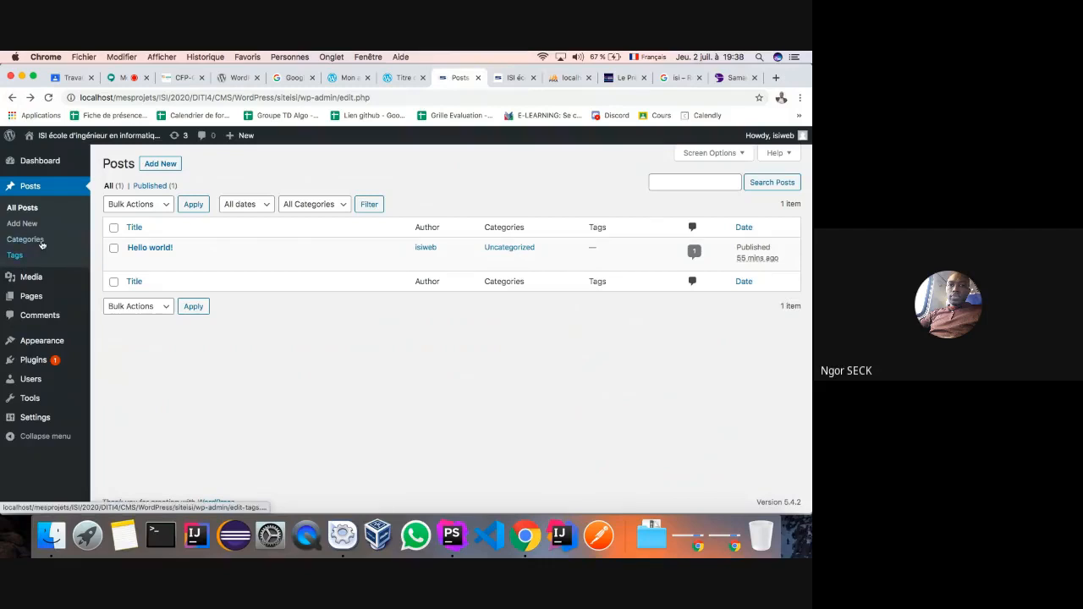
{"action": "left_click", "coordinate": [23, 224]}
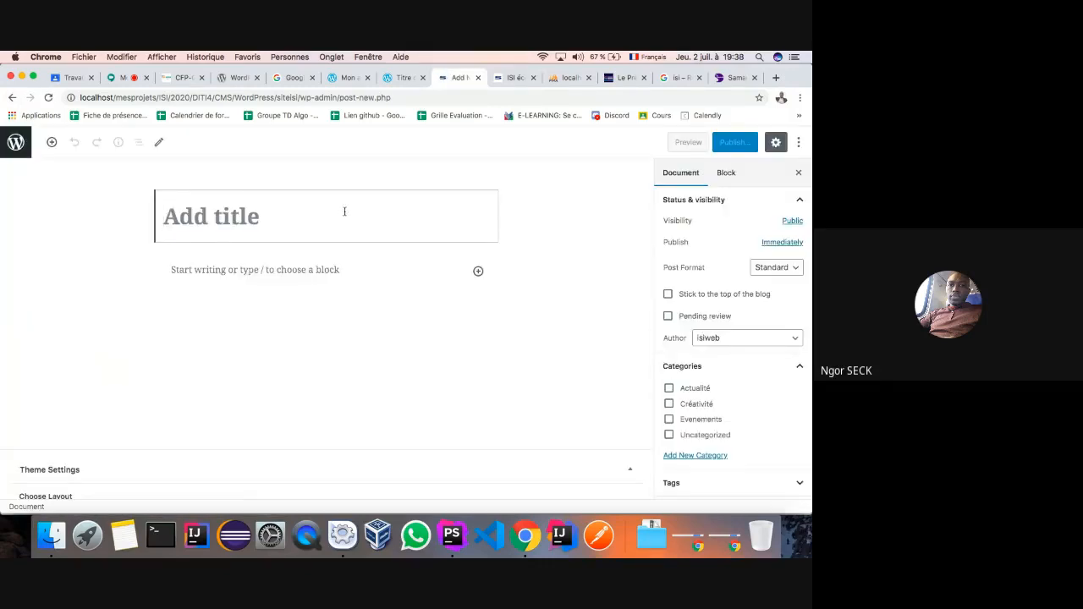
{"action": "type", "text": "Fra"}
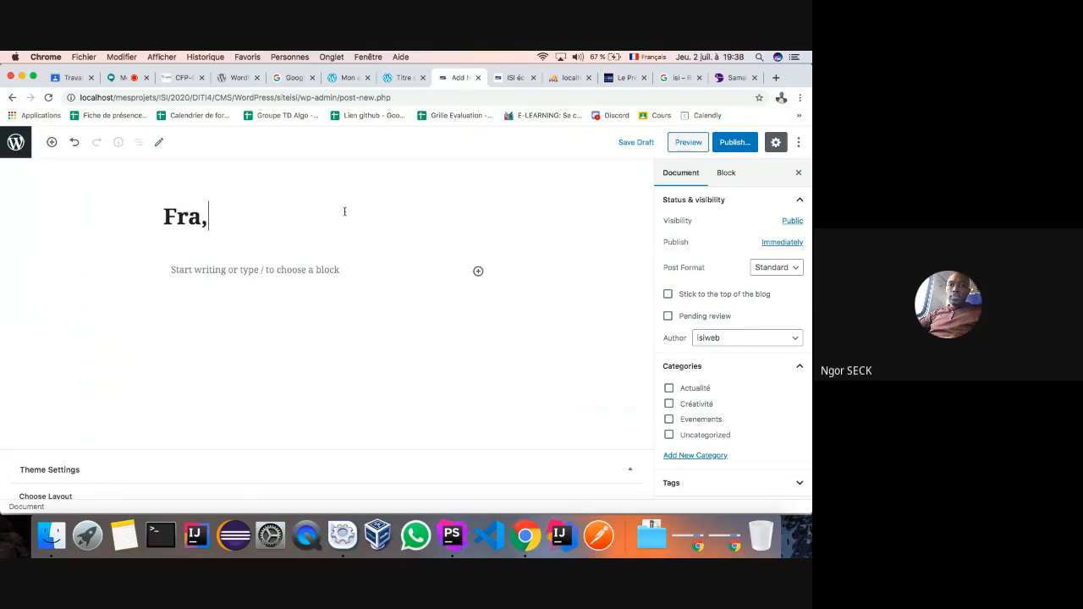
{"action": "type", "text": "mework sa"}
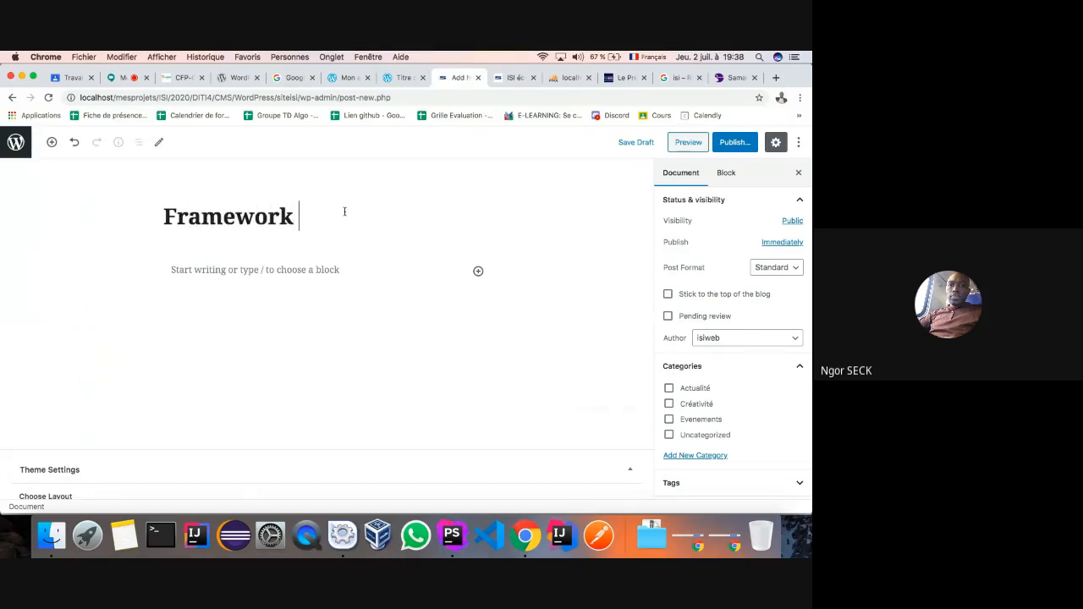
{"action": "key", "text": "BackSpace"}
{"action": "key", "text": "BackSpace"}
{"action": "key", "text": "BackSpace"}
{"action": "type", "text": "Sa"}
{"action": "type", "text": "mme"}
{"action": "key", "text": "BackSpace"}
{"action": "key", "text": "BackSpace"}
{"action": "type", "text": "a"}
{"action": "type", "text": ",e"}
{"action": "key", "text": "BackSpace"}
{"action": "key", "text": "BackSpace"}
{"action": "type", "text": "ne c"}
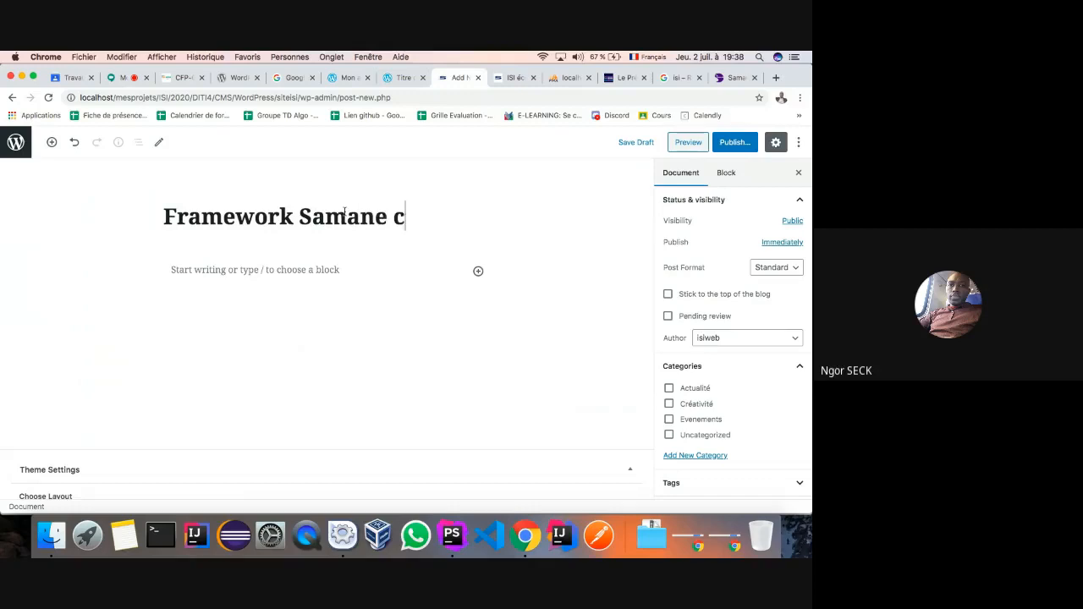
{"action": "type", "text": "réeé"}
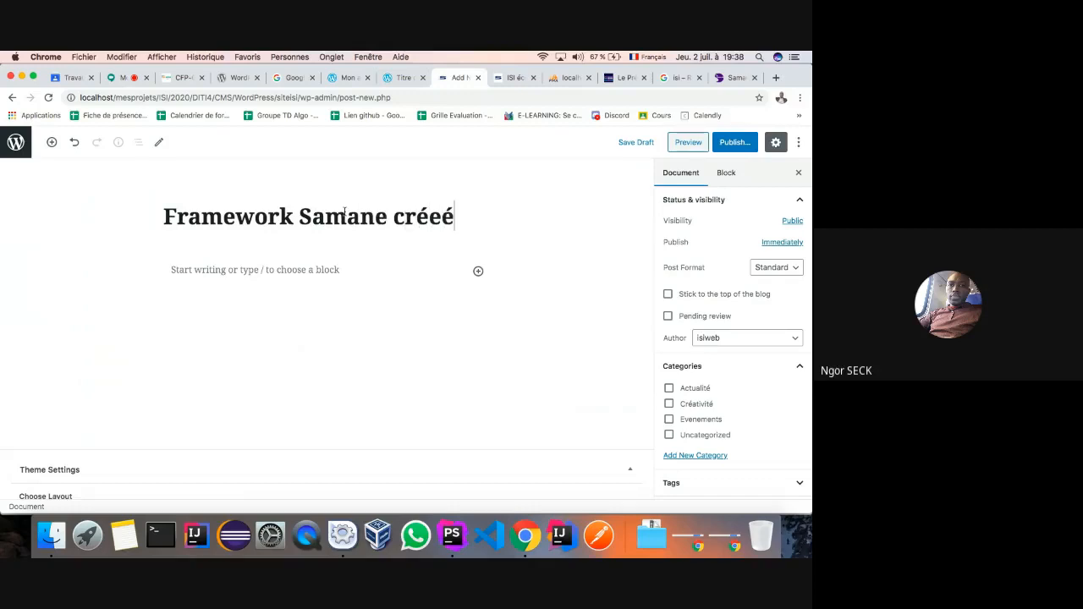
{"action": "key", "text": "BackSpace"}
{"action": "key", "text": "BackSpace"}
{"action": "type", "text": "é en cours "}
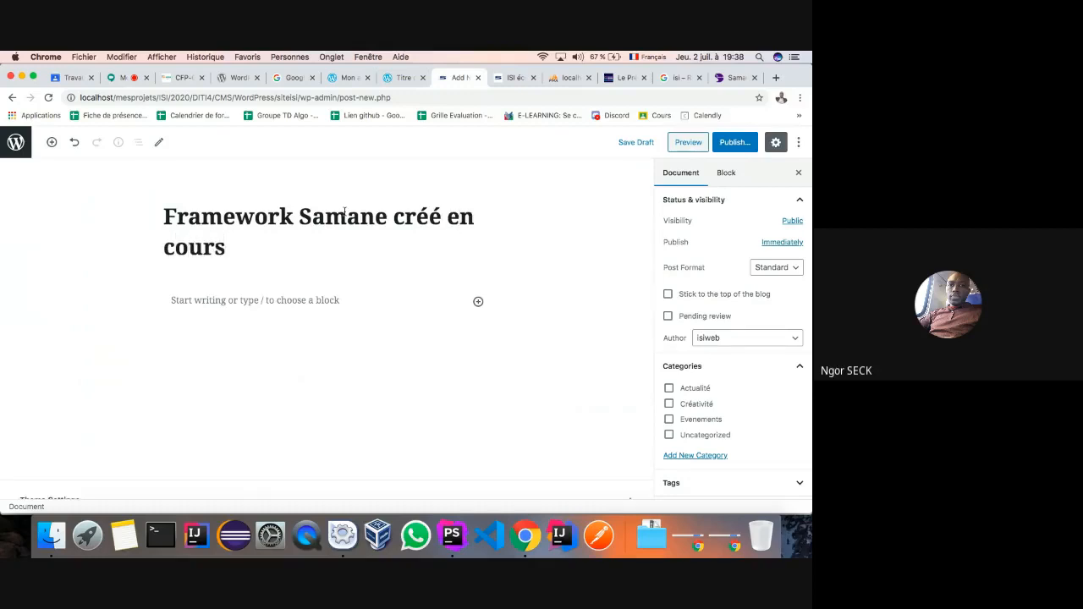
{"action": "type", "text": "en DI"}
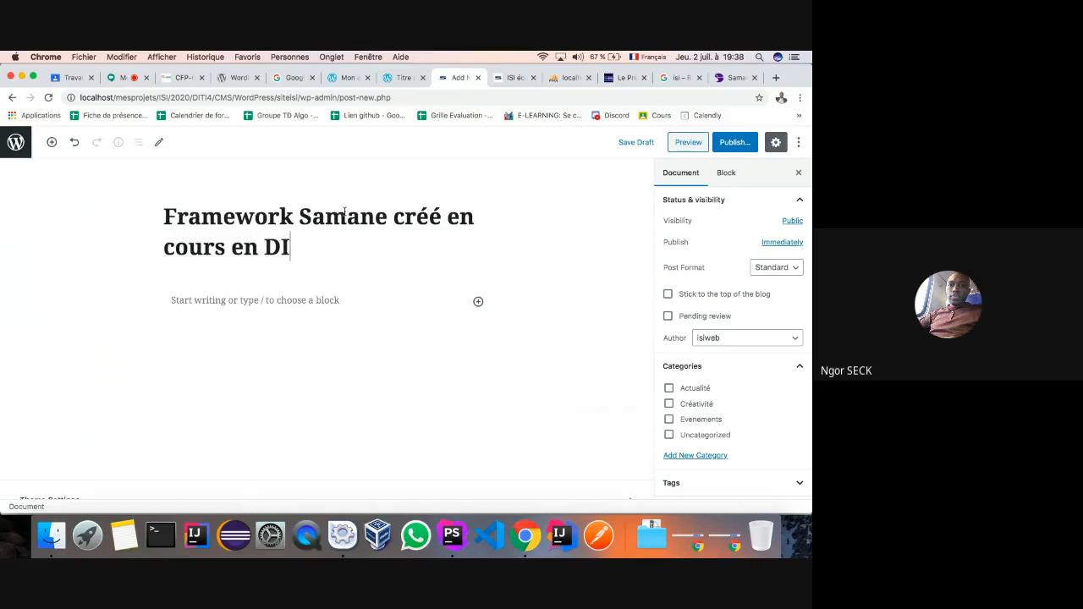
{"action": "type", "text": "TI à ISI"}
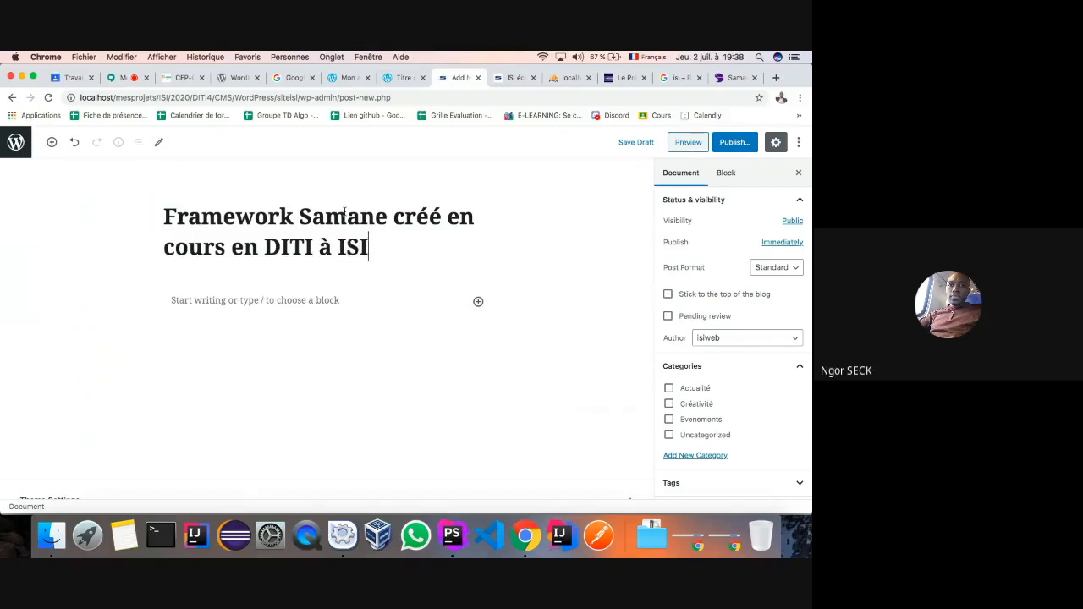
{"action": "left_click", "coordinate": [251, 298]}
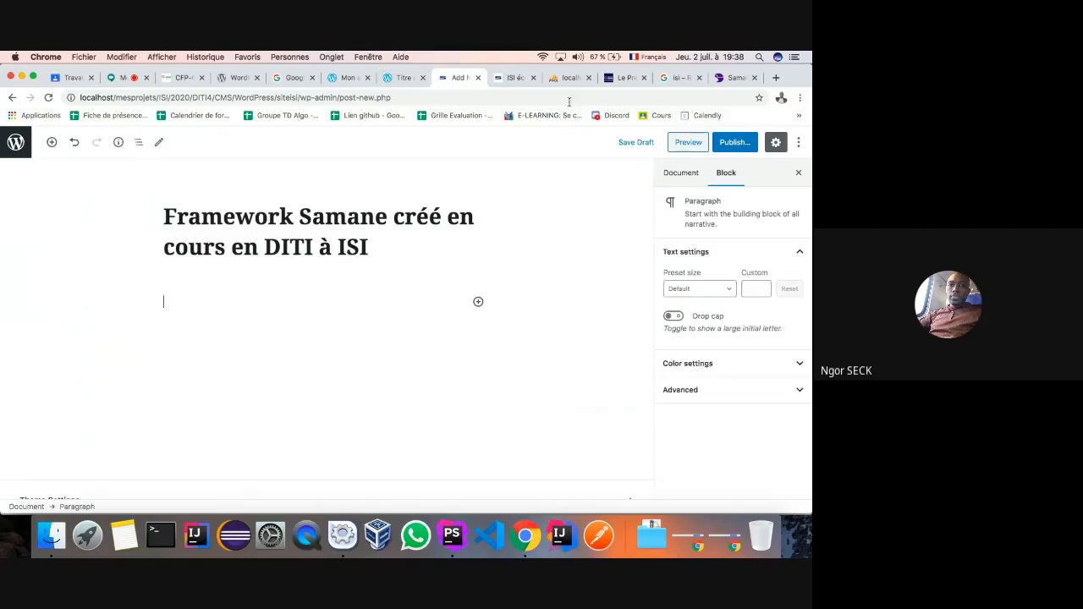
- Copy the Rapide paragraph from the Samane site and paste it into the post body
{"action": "left_click", "coordinate": [732, 79]}
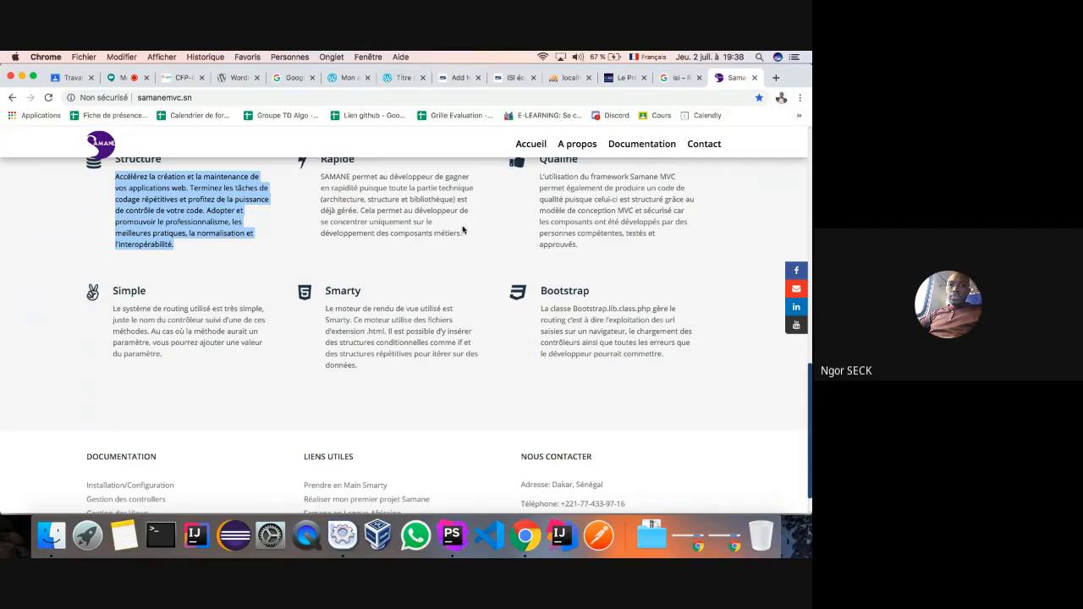
{"action": "left_click_drag", "start_coordinate": [463, 234], "coordinate": [318, 182]}
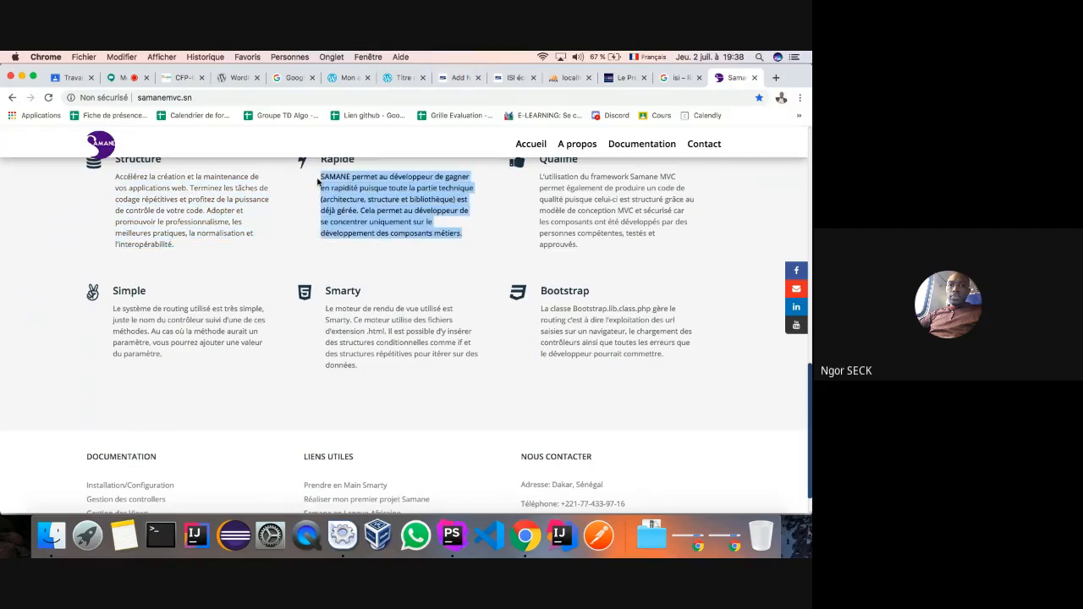
{"action": "key", "text": "super+c"}
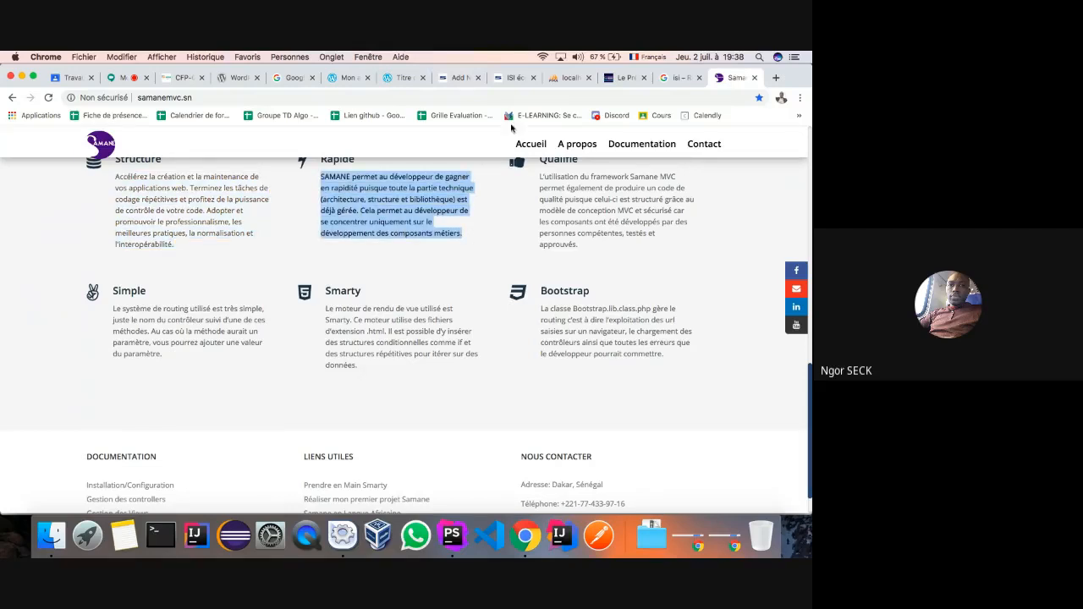
{"action": "left_click", "coordinate": [457, 77]}
{"action": "key", "text": "super+v"}
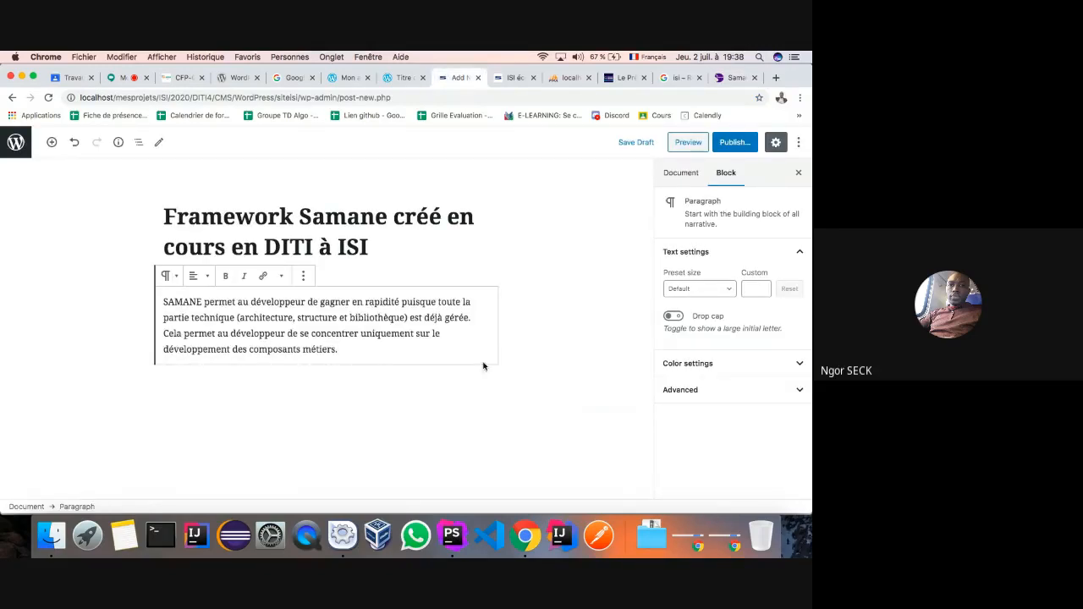
- File the post under Actualité, publish it, and return to All Posts
{"action": "left_click", "coordinate": [681, 175]}
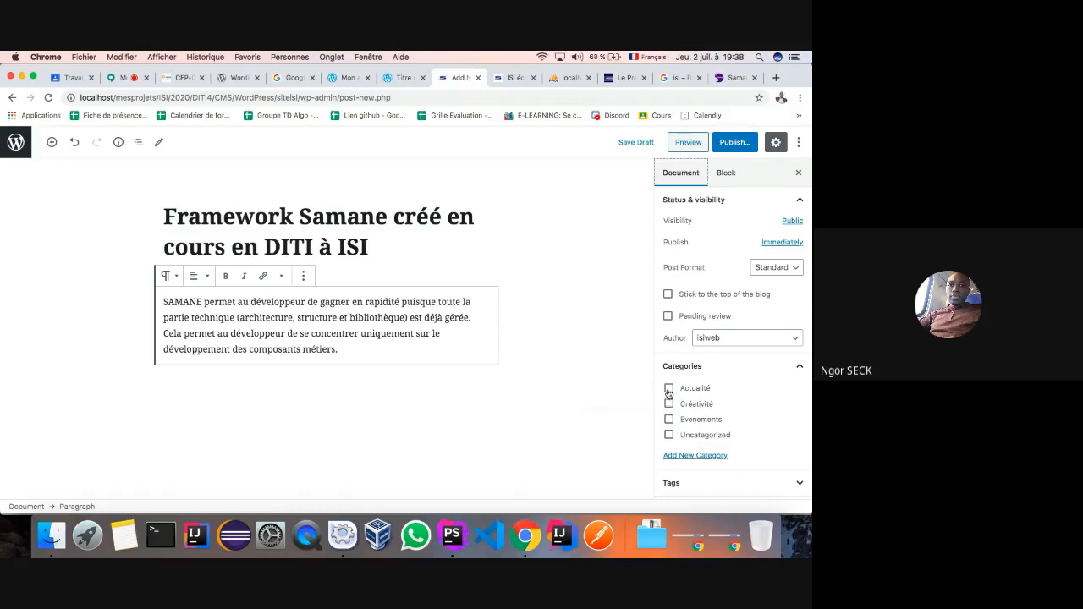
{"action": "left_click", "coordinate": [668, 389]}
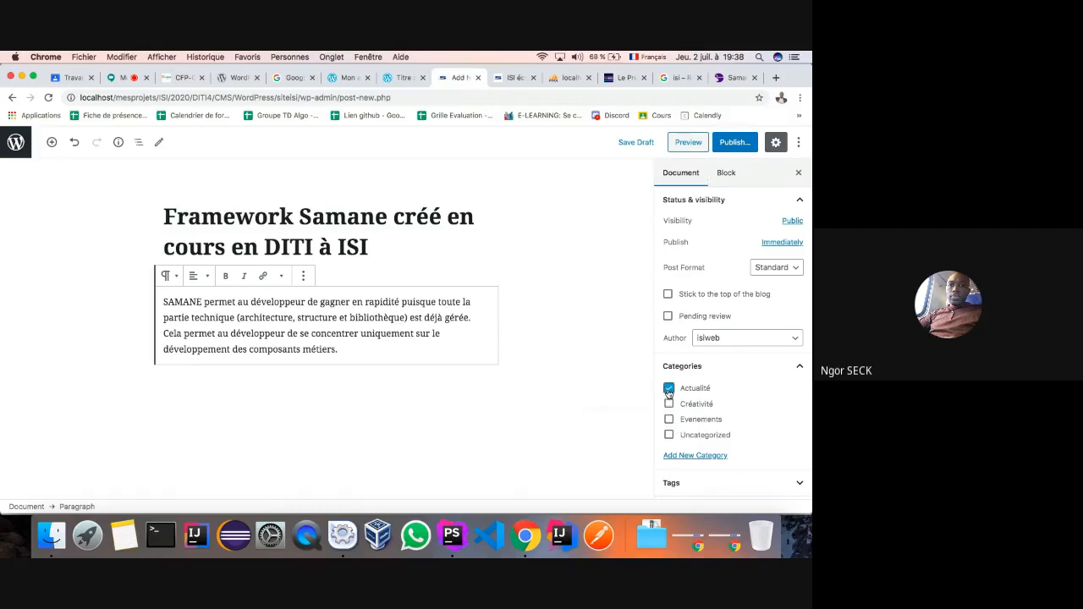
{"action": "left_click", "coordinate": [734, 143]}
{"action": "left_click", "coordinate": [734, 143]}
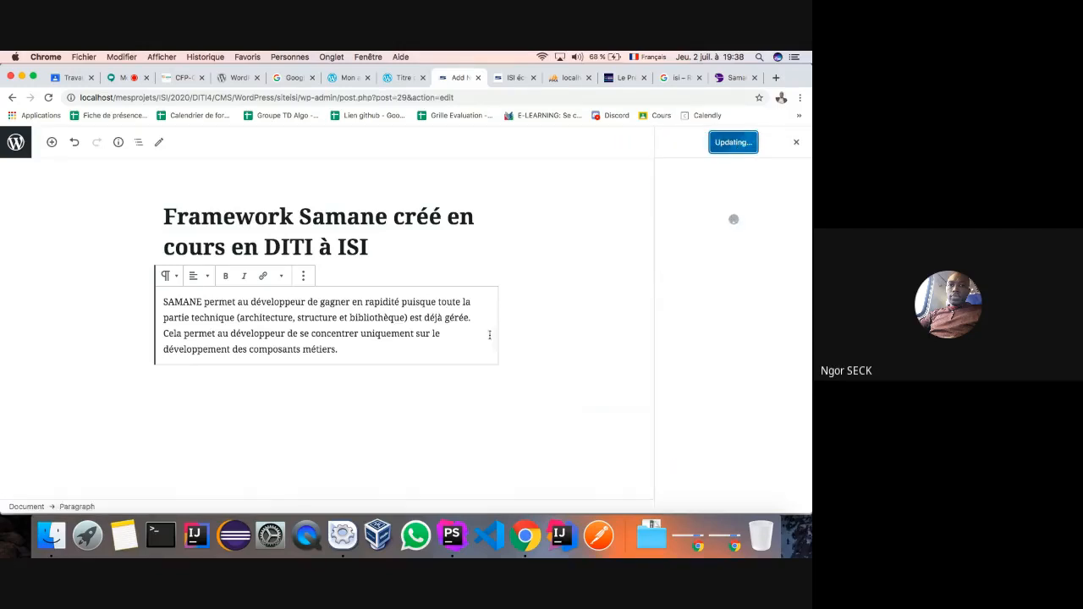
{"action": "left_click", "coordinate": [11, 98]}
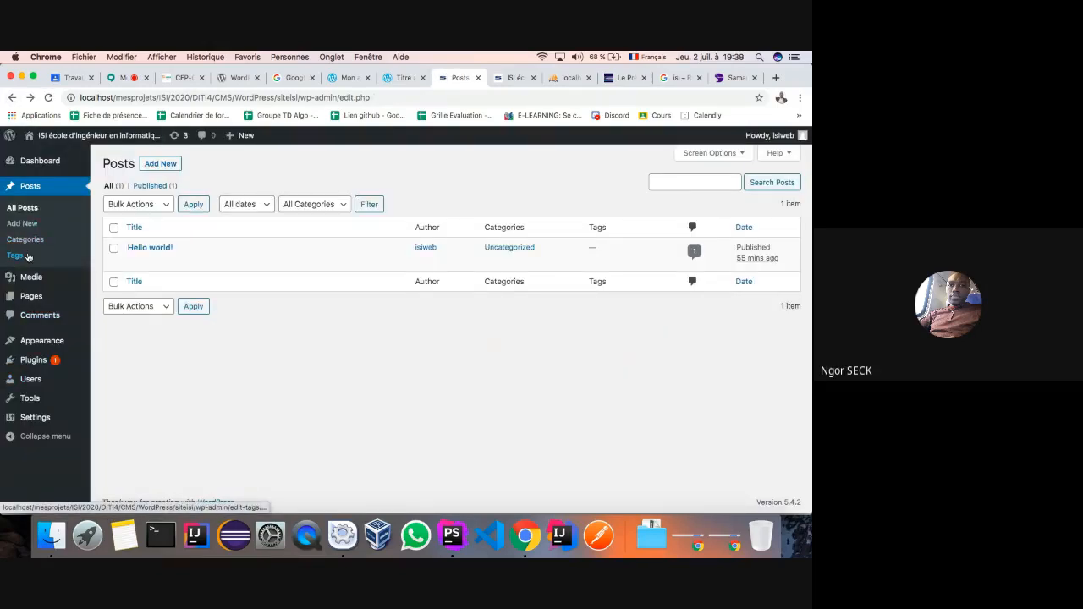
- Open a blank new page from the Pages list
{"action": "left_click", "coordinate": [27, 296]}
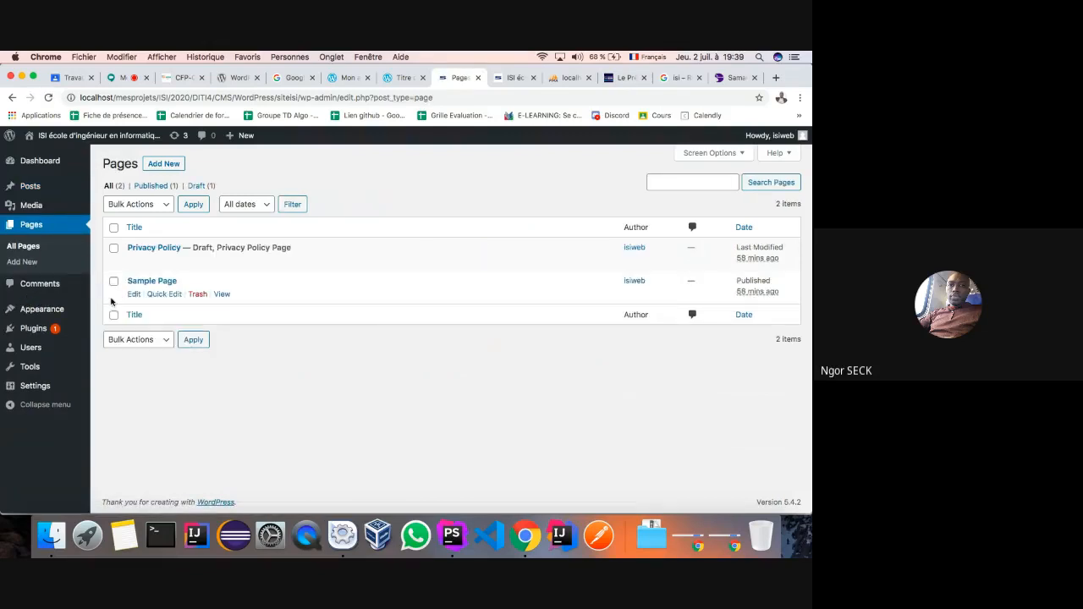
{"action": "left_click", "coordinate": [164, 165]}
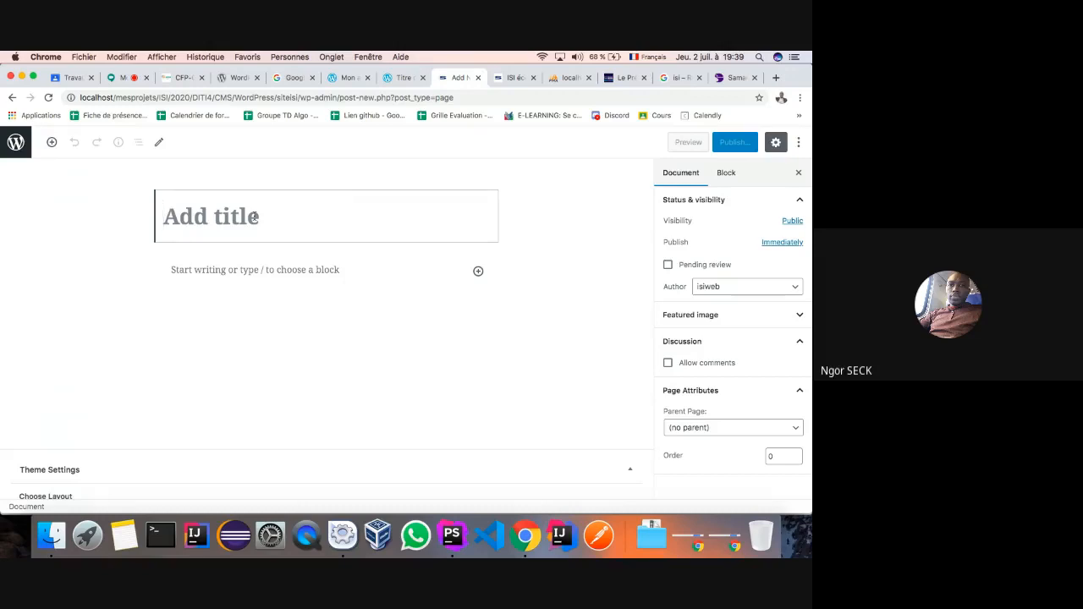
- Title the new page 'Mot du directeur'
{"action": "type", "text": "?OT"}
{"action": "key", "text": "BackSpace"}
{"action": "key", "text": "BackSpace"}
{"action": "key", "text": "BackSpace"}
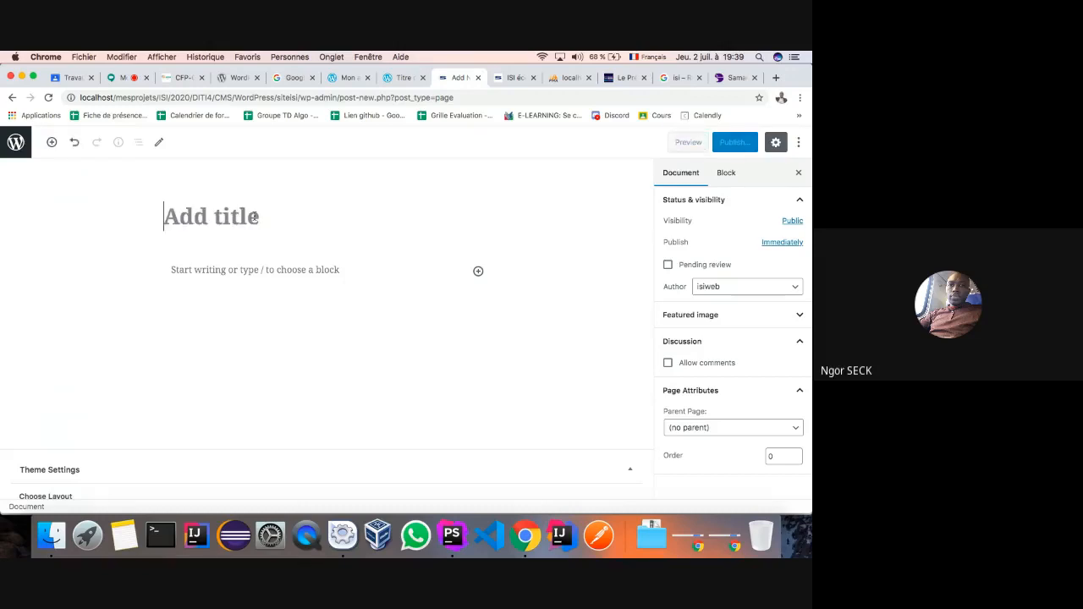
{"action": "type", "text": "Mot "}
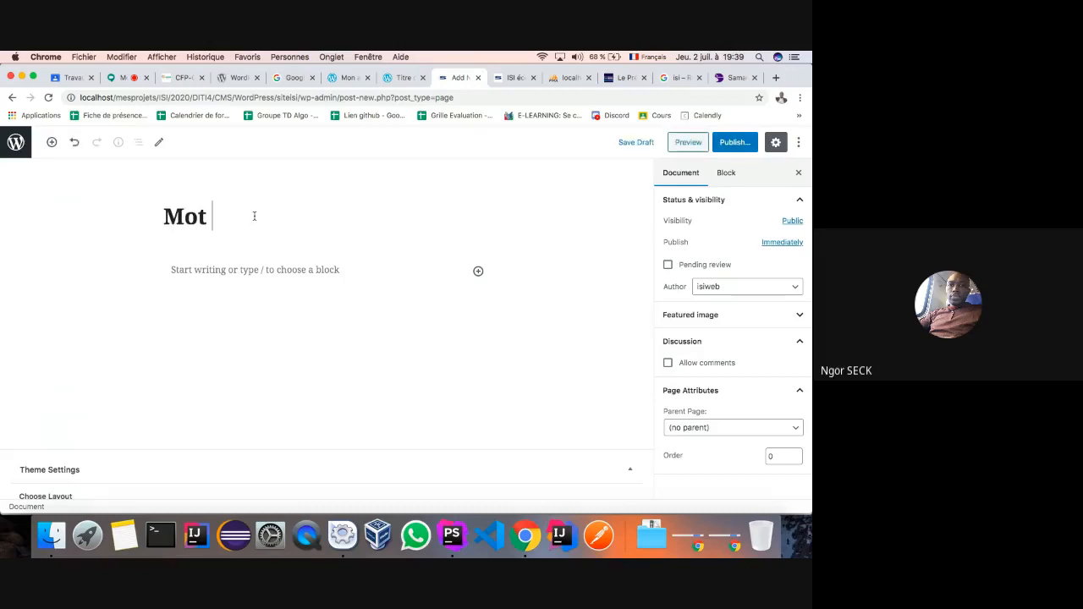
{"action": "type", "text": "du directeur"}
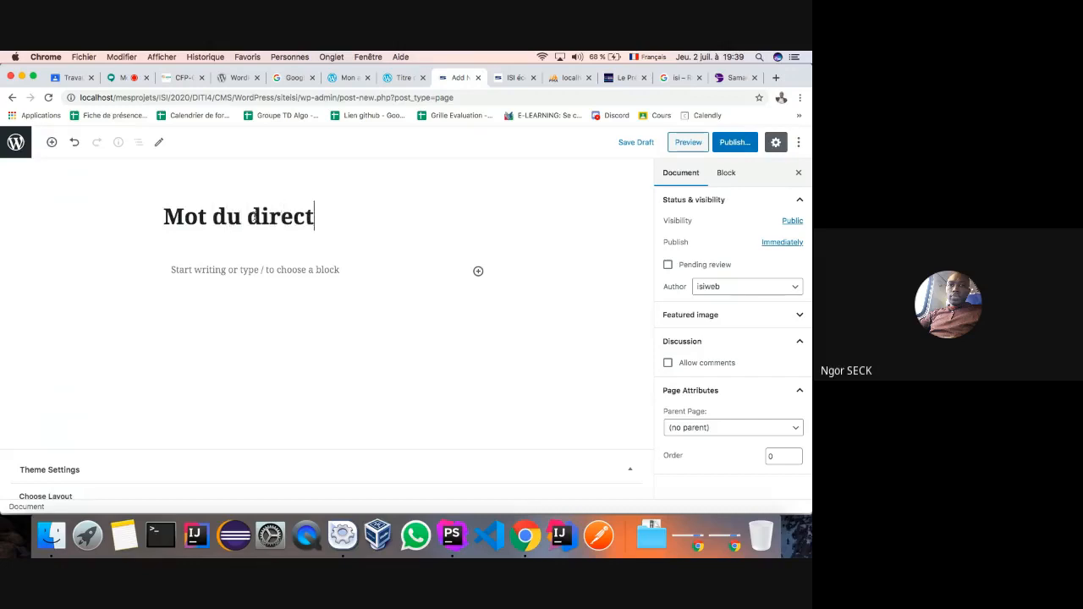
- Paste the Bootstrap paragraph from the Samane site into the page body
{"action": "left_click", "coordinate": [732, 77]}
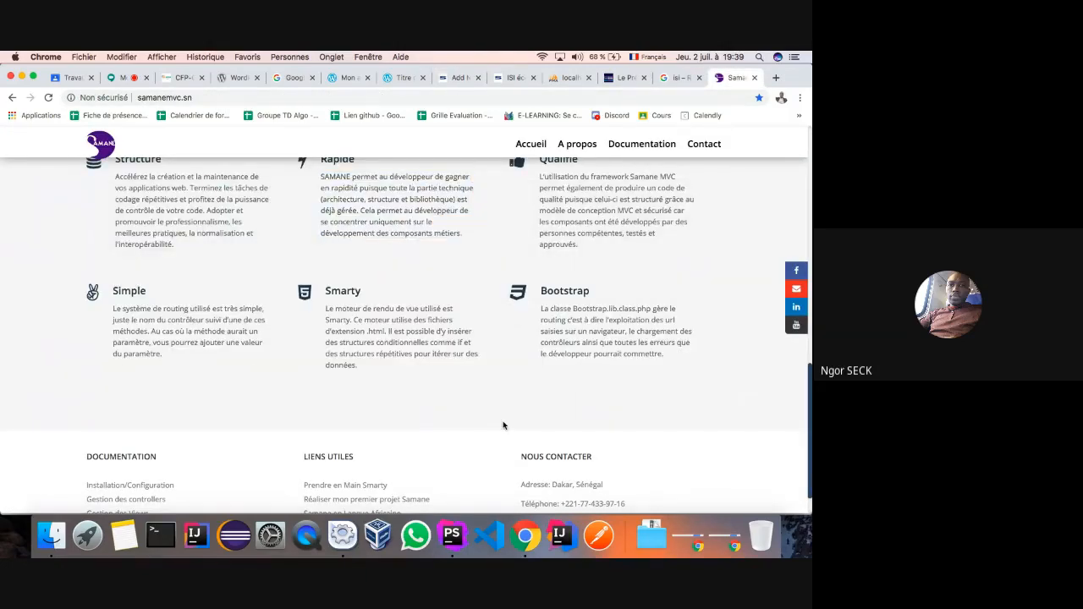
{"action": "left_click_drag", "start_coordinate": [685, 363], "coordinate": [541, 311]}
{"action": "left_click", "coordinate": [459, 78]}
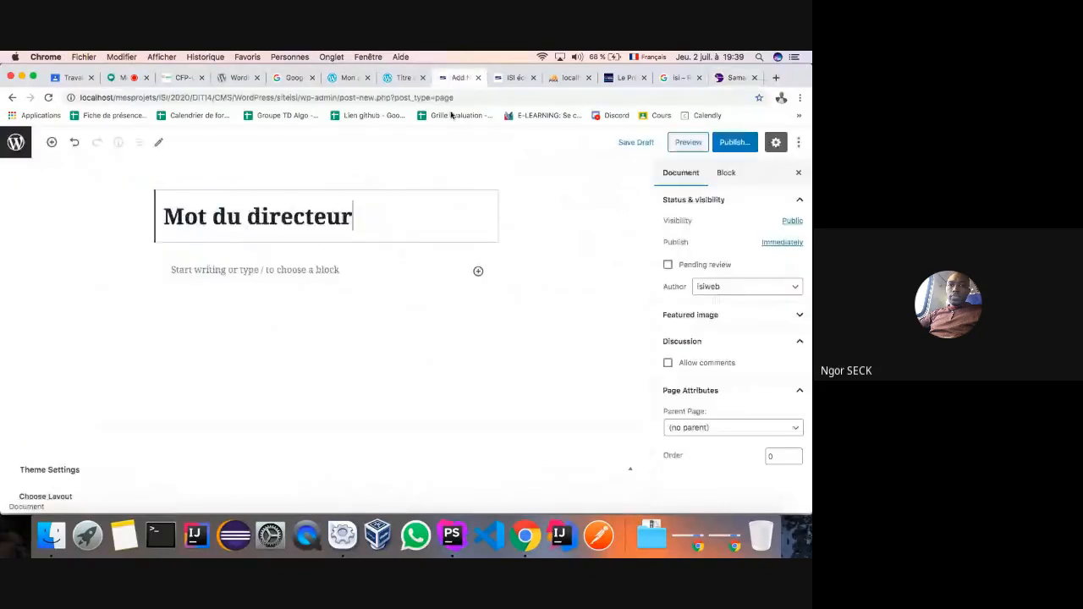
{"action": "left_click", "coordinate": [347, 274]}
{"action": "key", "text": "super+v"}
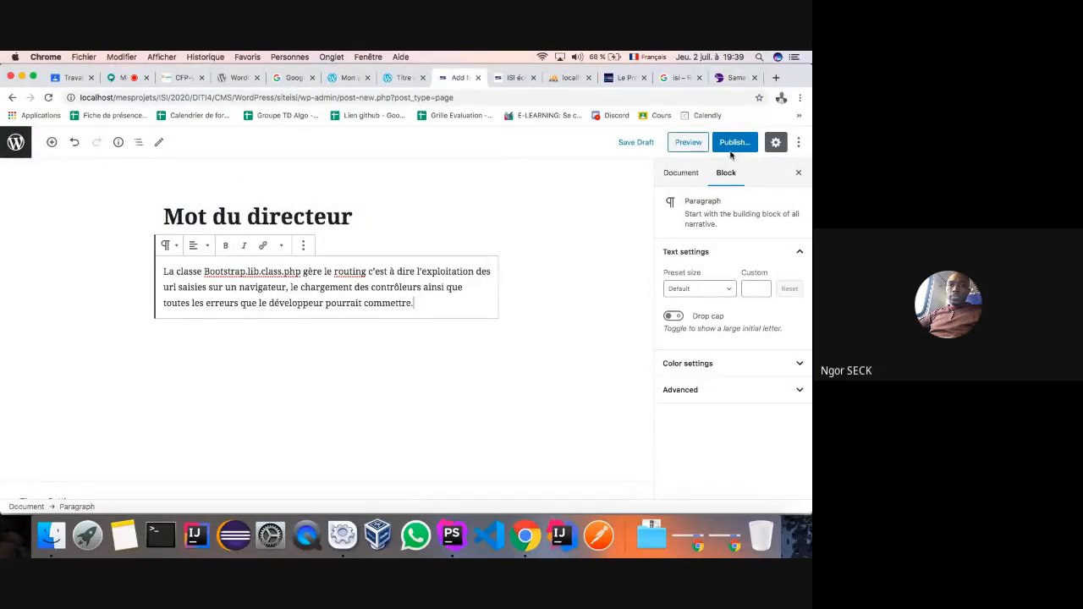
- Publish the Mot du directeur page and return to the Pages list
{"action": "left_click", "coordinate": [681, 173]}
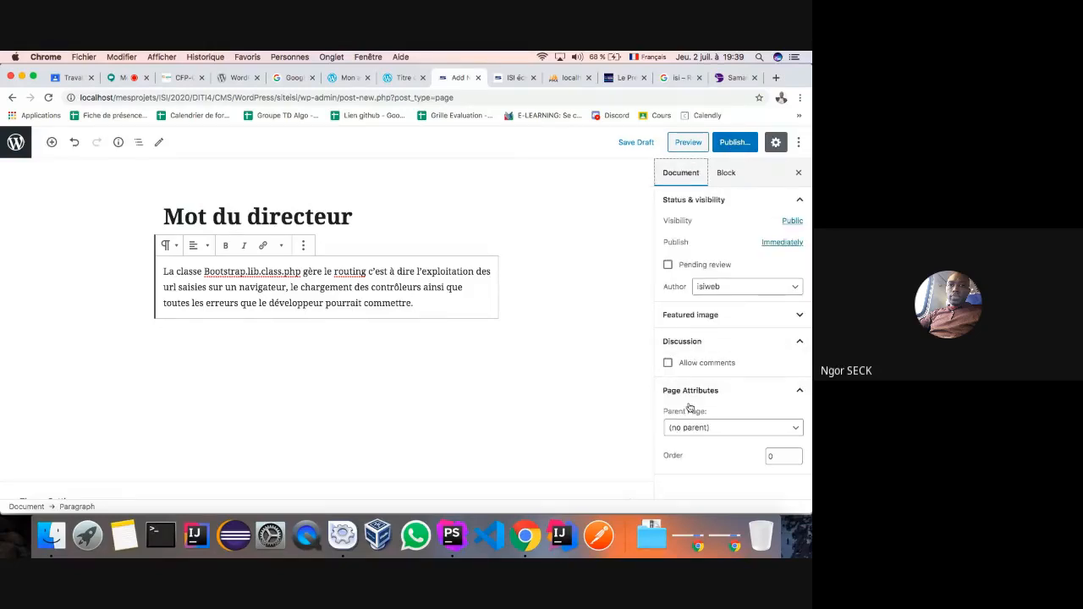
{"action": "left_click", "coordinate": [730, 144]}
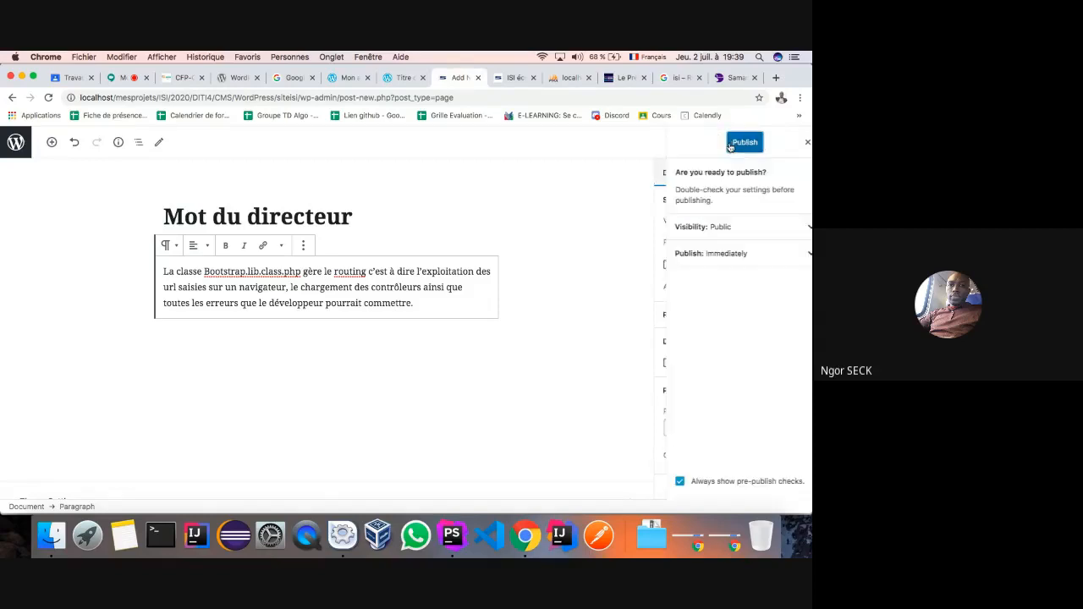
{"action": "left_click", "coordinate": [732, 143]}
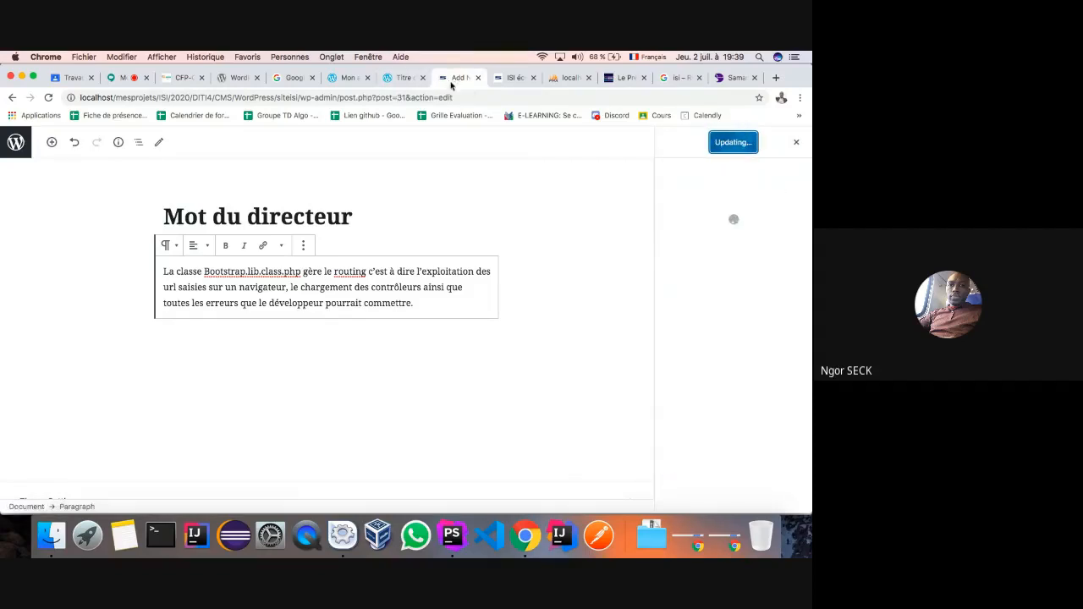
{"action": "left_click", "coordinate": [12, 98]}
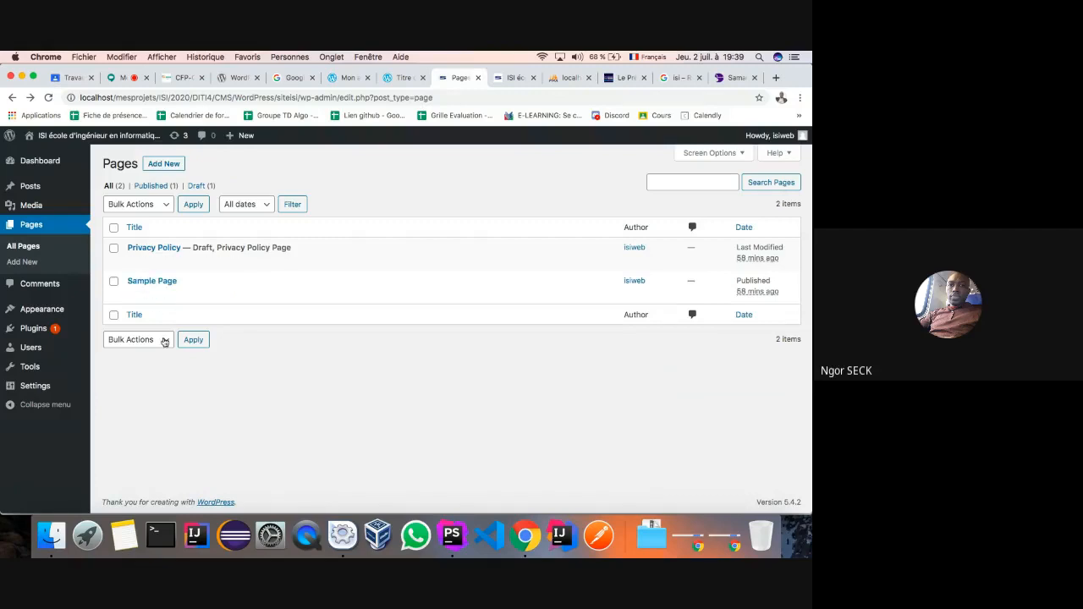
- Reload the Pages list, then go to Appearance > Menus
{"action": "left_click", "coordinate": [95, 135]}
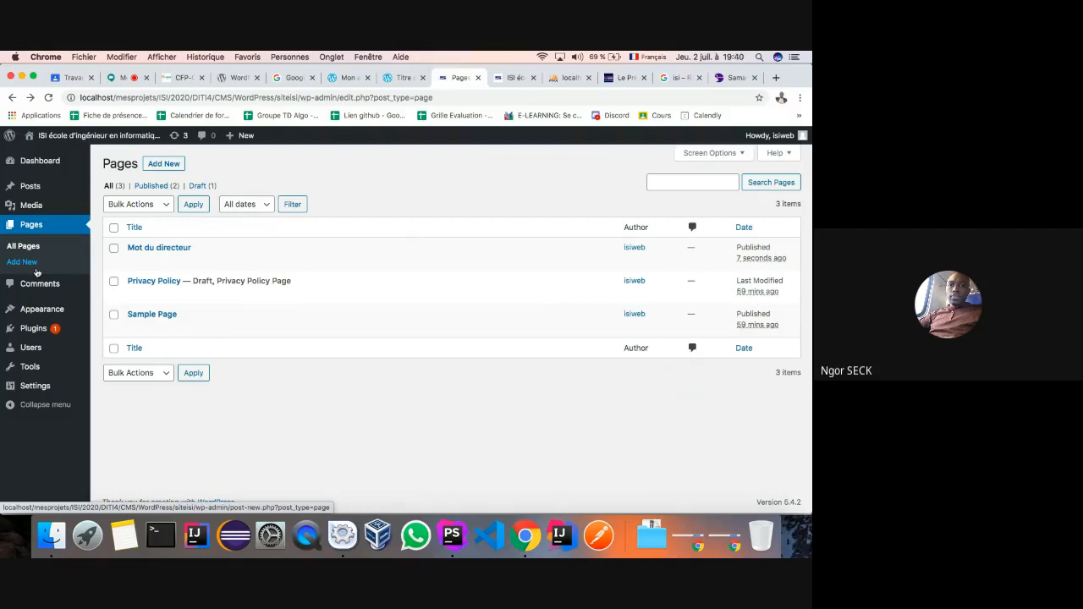
{"action": "left_click", "coordinate": [27, 309]}
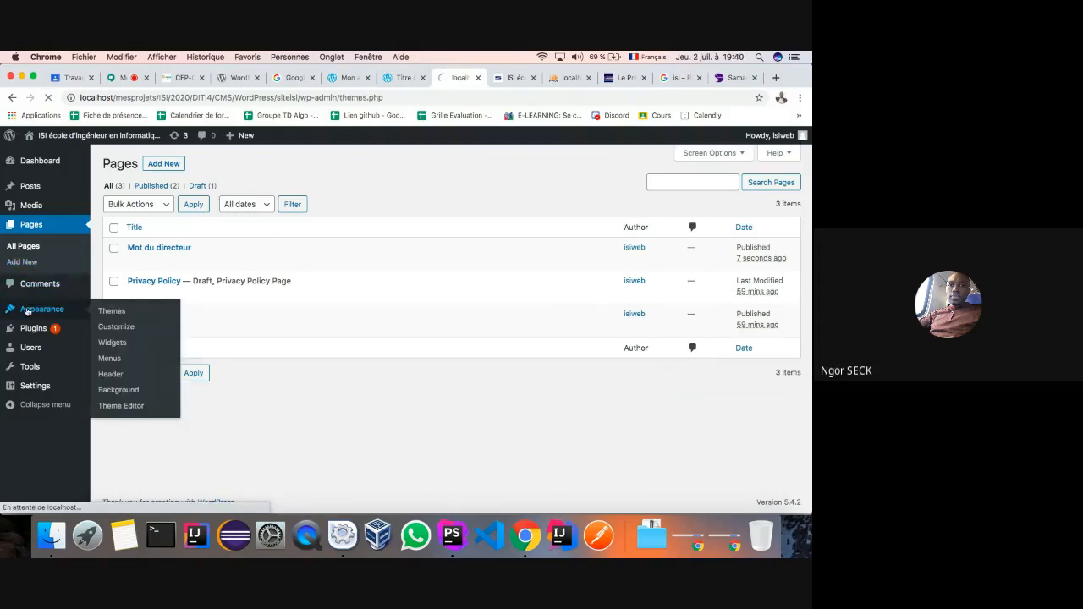
{"action": "left_click", "coordinate": [17, 342]}
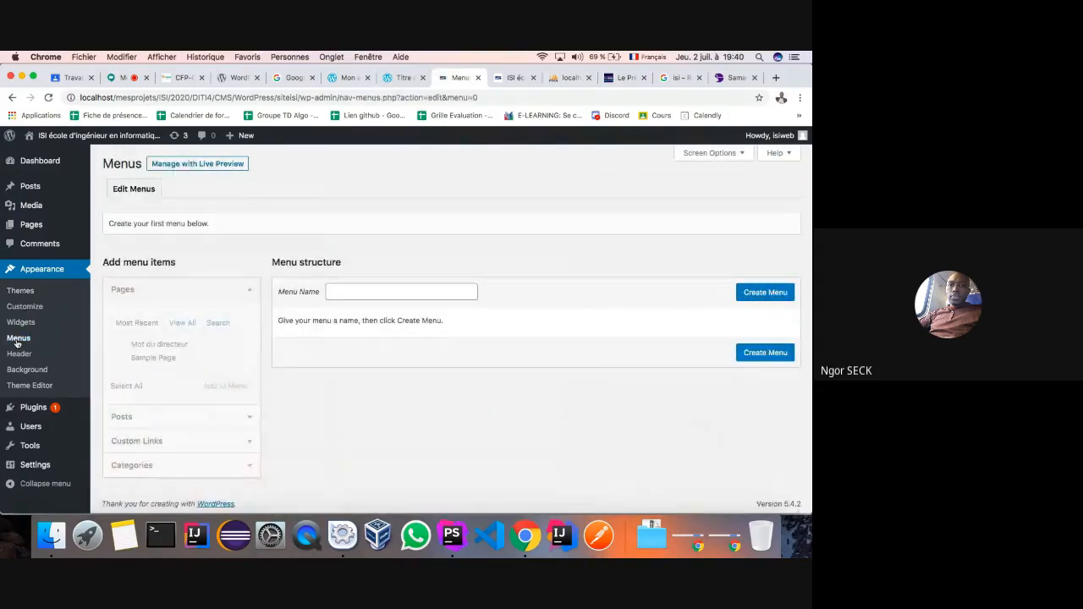
- Enter 'menu-principal' as the menu name and create the menu
{"action": "left_click", "coordinate": [337, 294]}
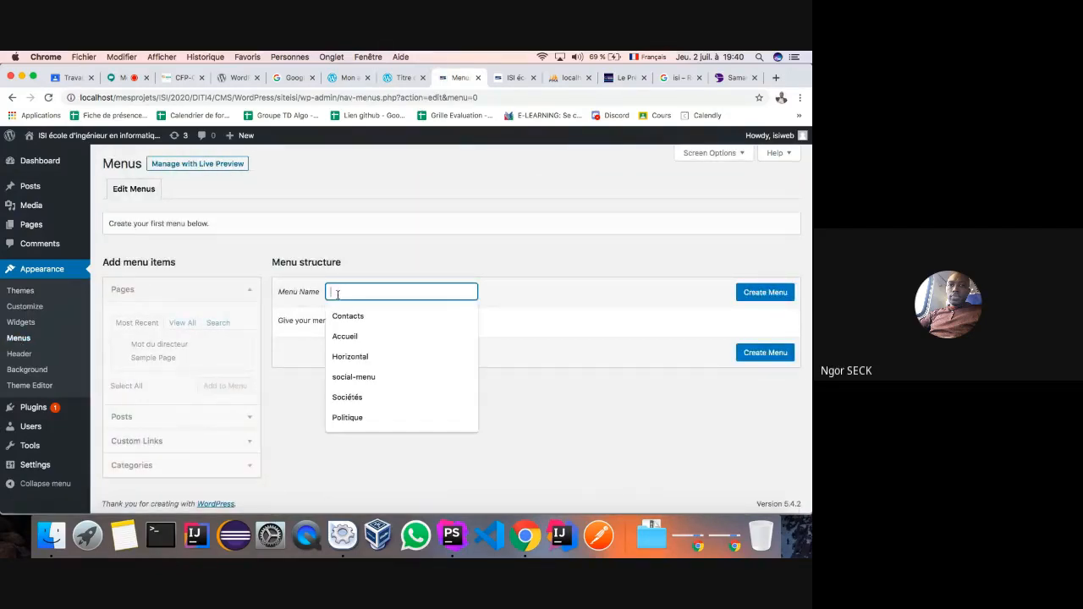
{"action": "type", "text": ",enu"}
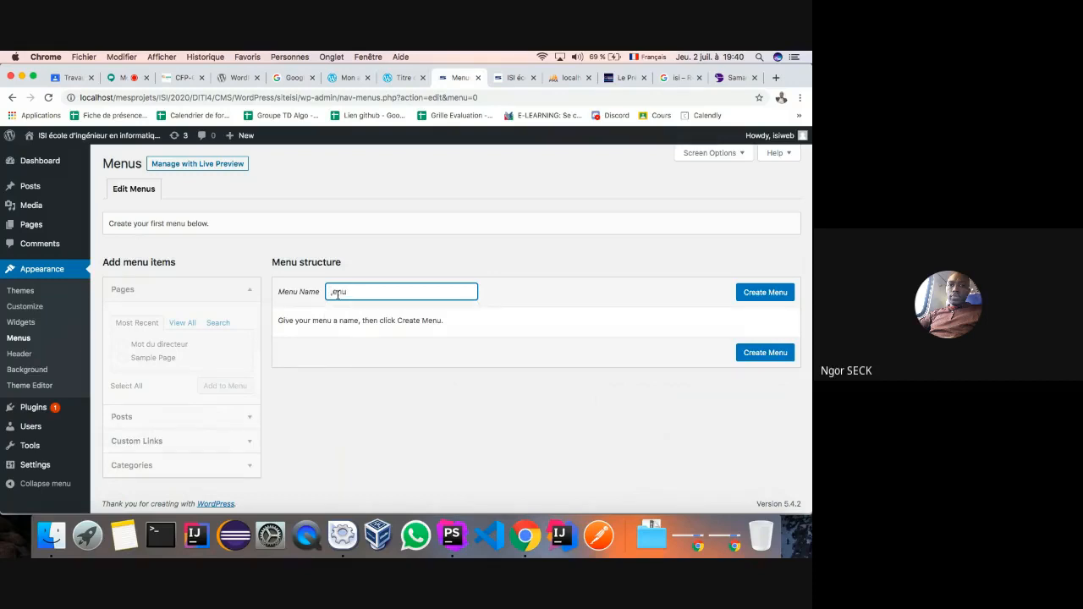
{"action": "type", "text": "m"}
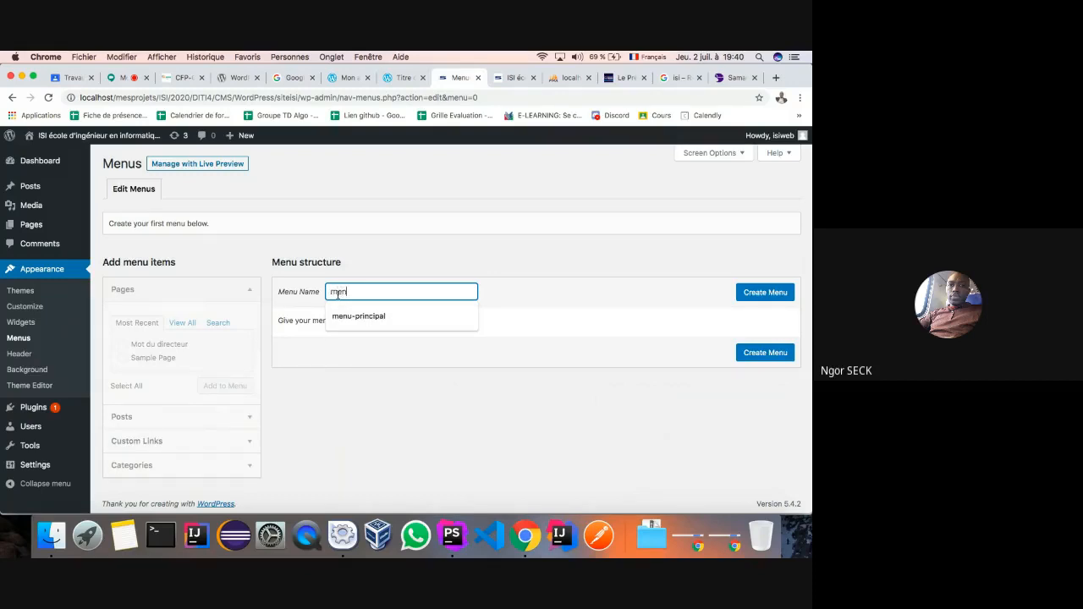
{"action": "type", "text": "enu-principal"}
{"action": "left_click", "coordinate": [352, 316]}
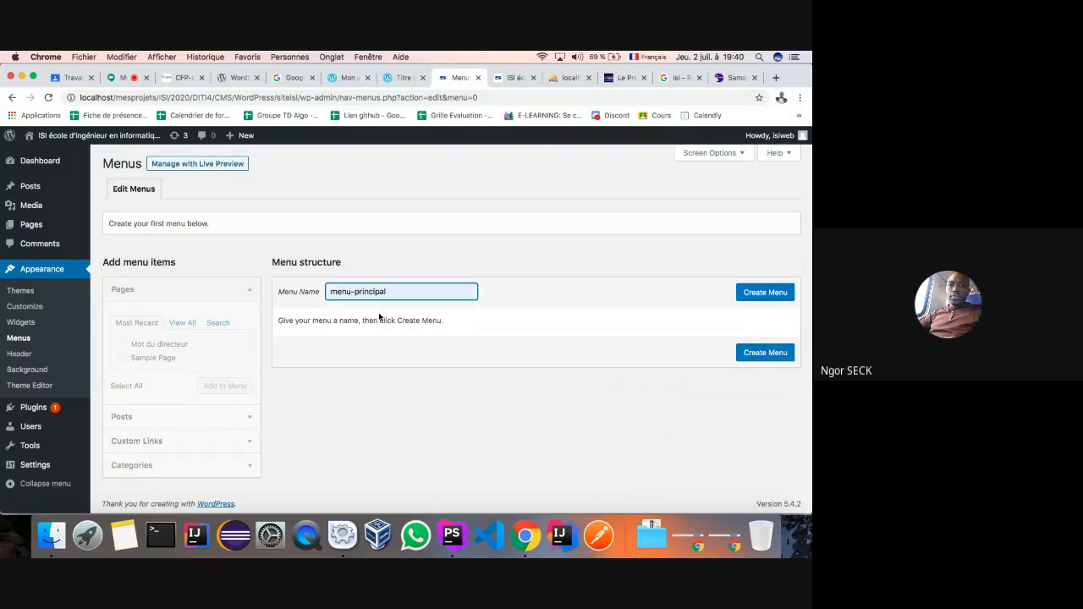
{"action": "left_click", "coordinate": [758, 293]}
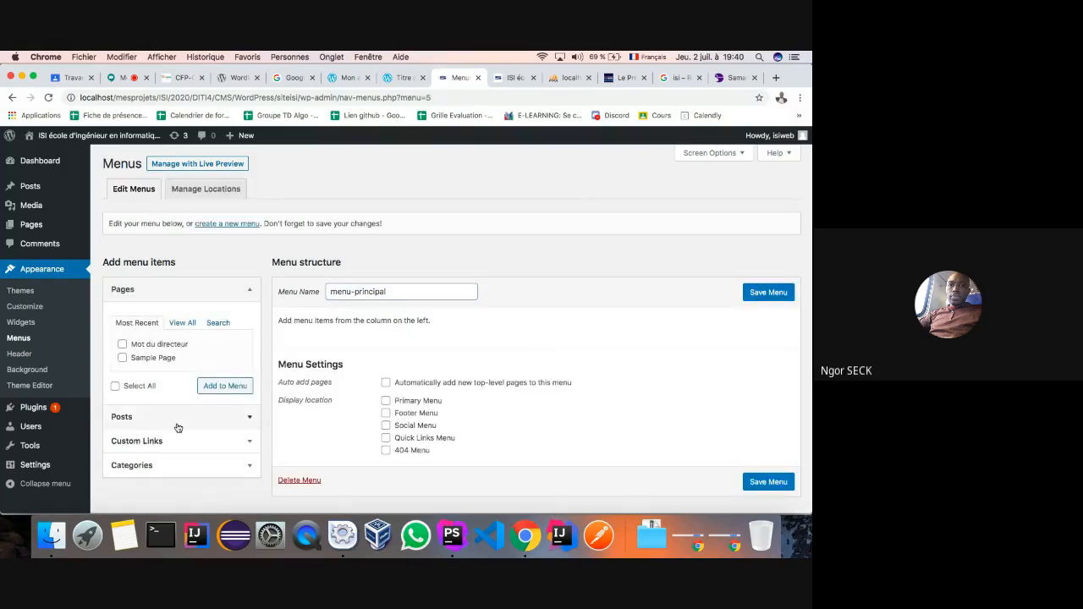
- Add the Actualité and Créativité categories to menu-principal
{"action": "scroll", "coordinate": [195, 423], "scroll_direction": "down", "scroll_amount": 1}
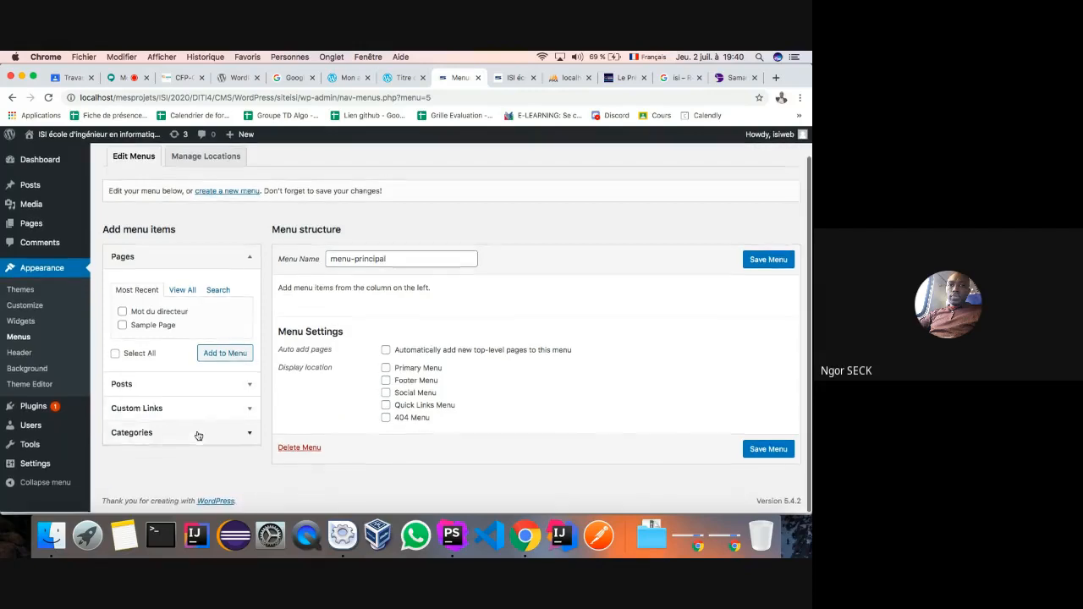
{"action": "left_click", "coordinate": [240, 430]}
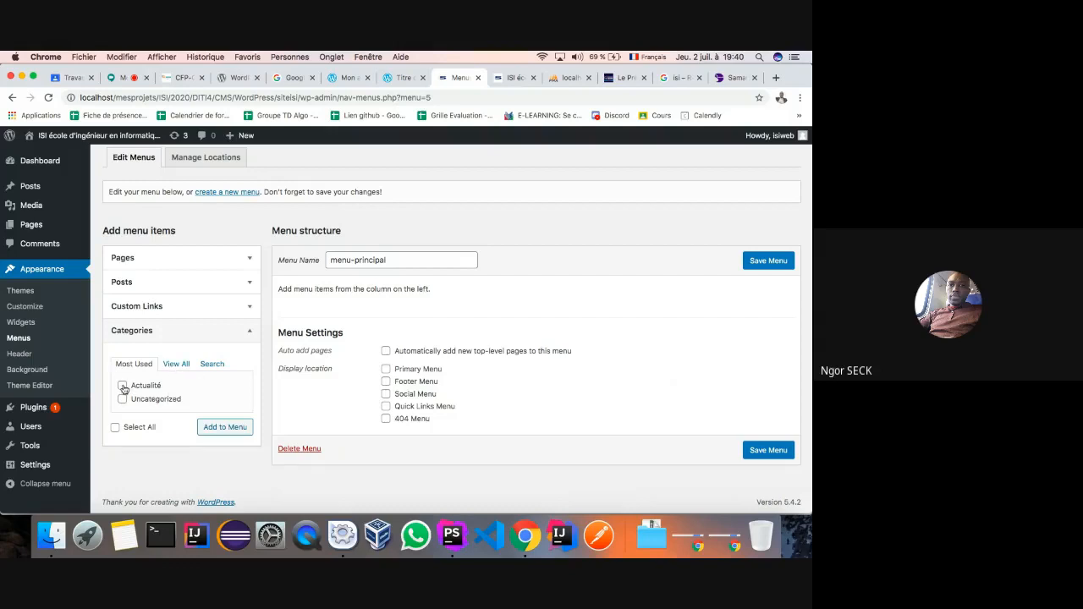
{"action": "left_click", "coordinate": [178, 364]}
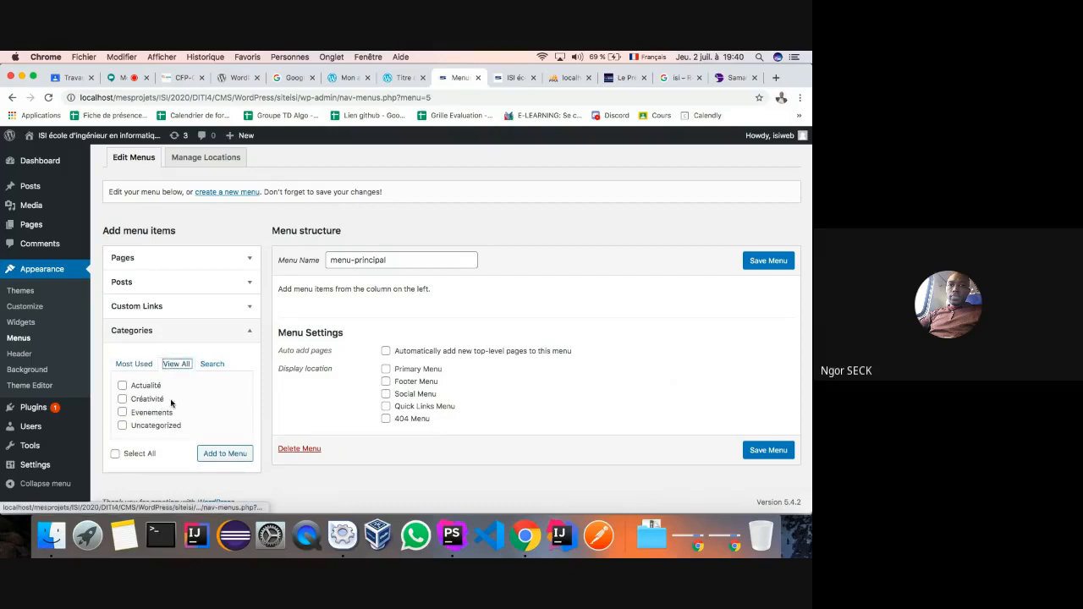
{"action": "left_click", "coordinate": [123, 386]}
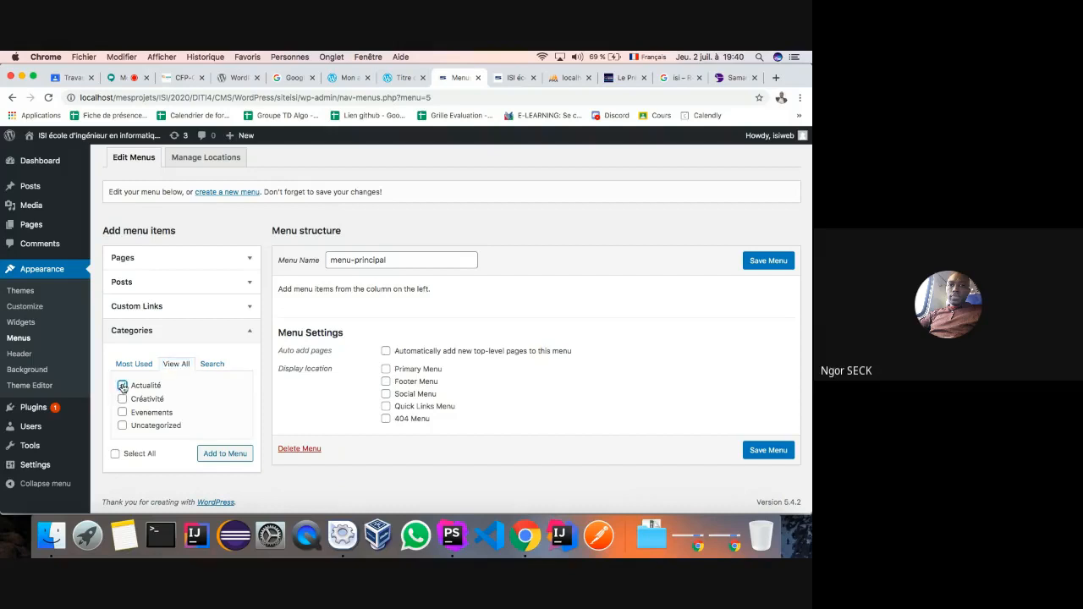
{"action": "left_click", "coordinate": [122, 399]}
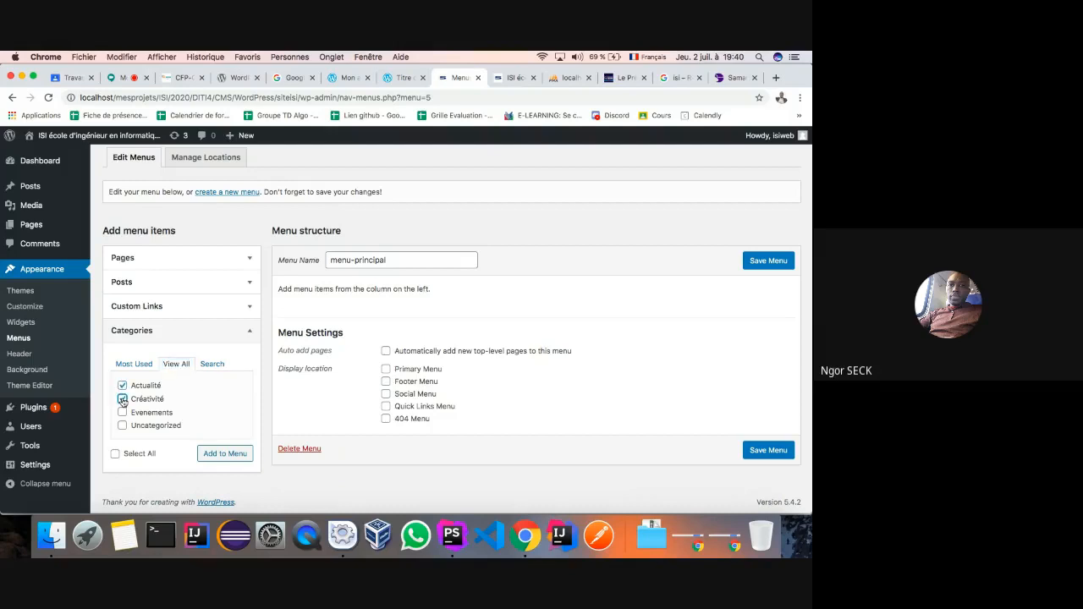
{"action": "left_click", "coordinate": [212, 454]}
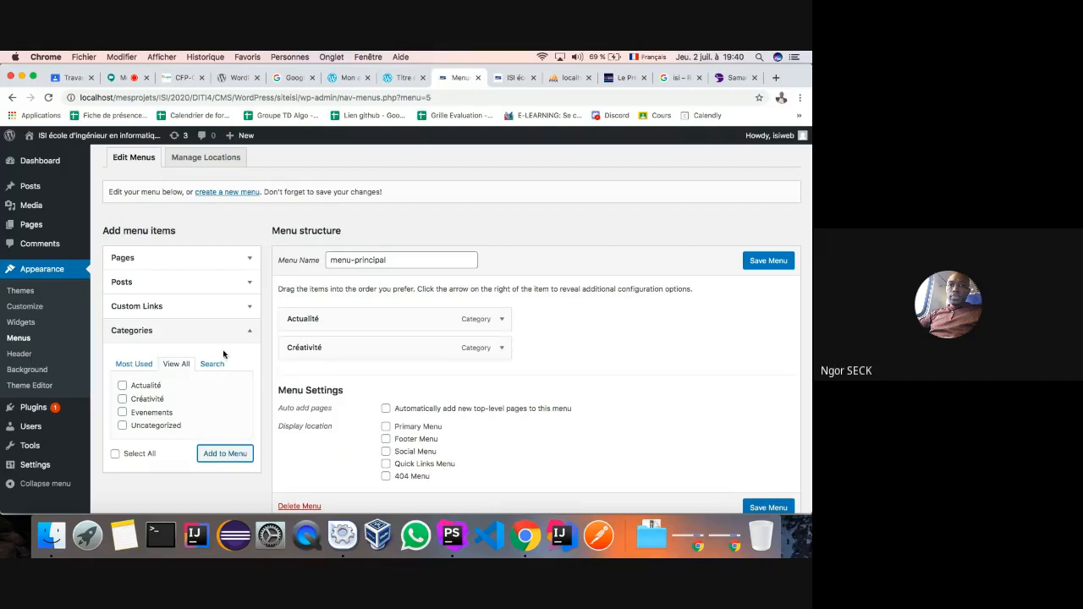
- Add the Mot du directeur page to the menu
{"action": "left_click", "coordinate": [249, 285]}
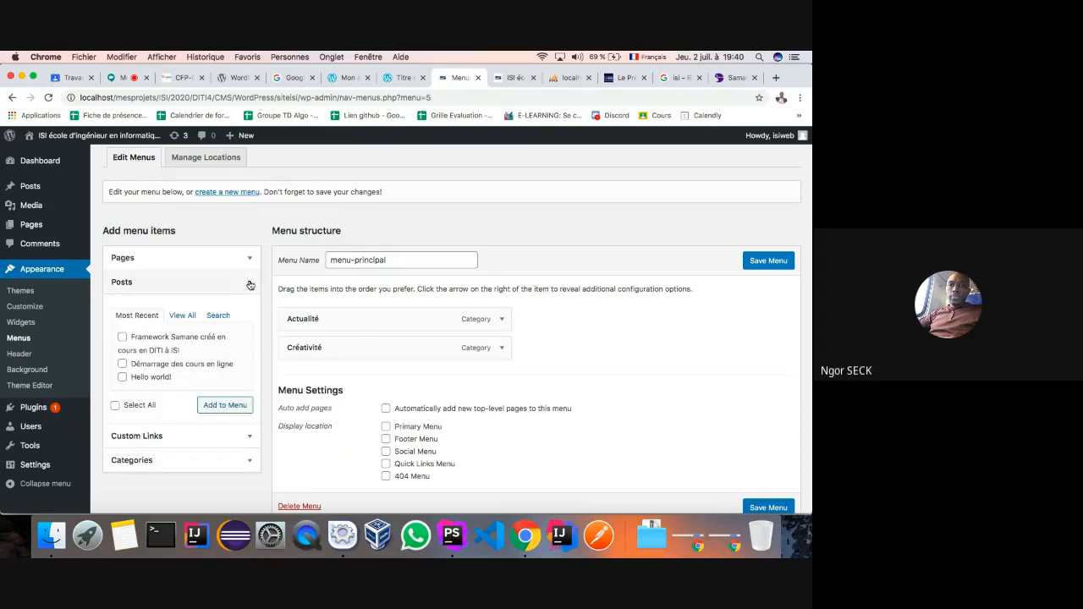
{"action": "left_click", "coordinate": [250, 258]}
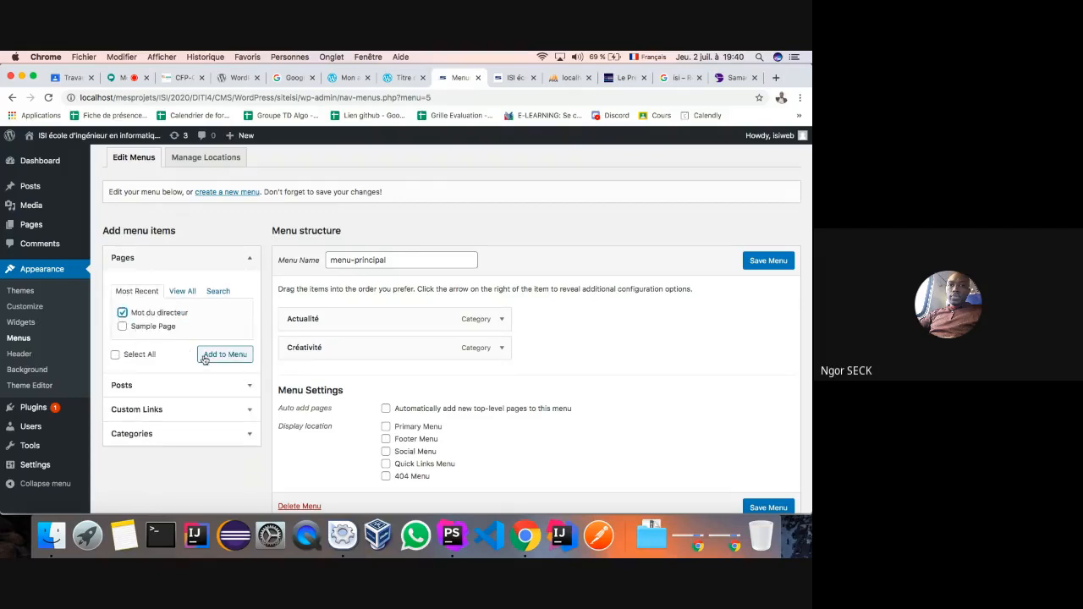
{"action": "left_click", "coordinate": [224, 354]}
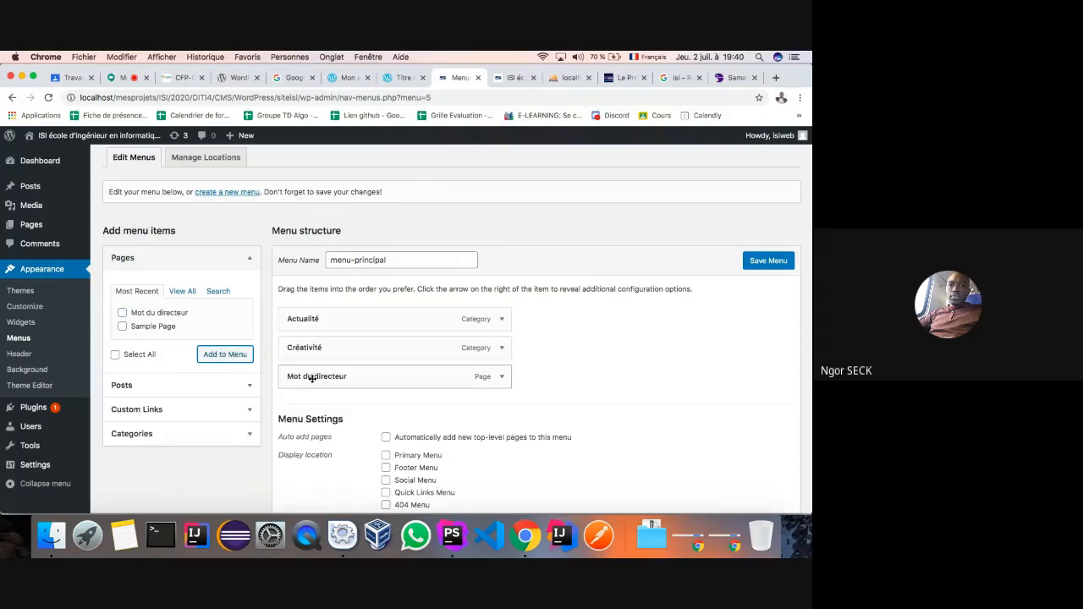
- Assign the menu to the Primary and Quick Links locations and save it
{"action": "scroll", "coordinate": [585, 372], "scroll_direction": "down", "scroll_amount": 3}
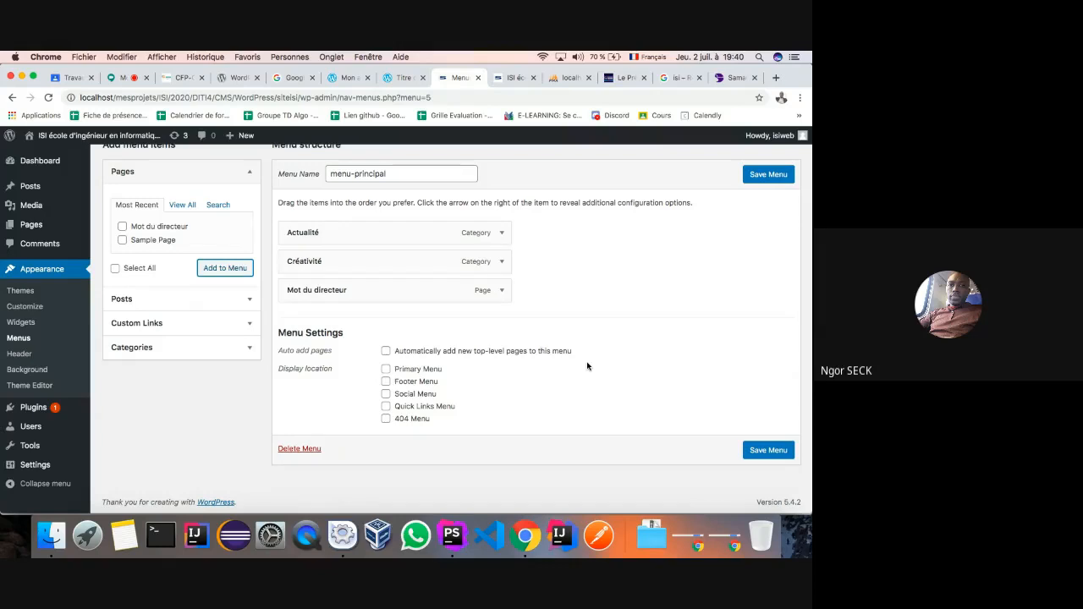
{"action": "left_click", "coordinate": [386, 370]}
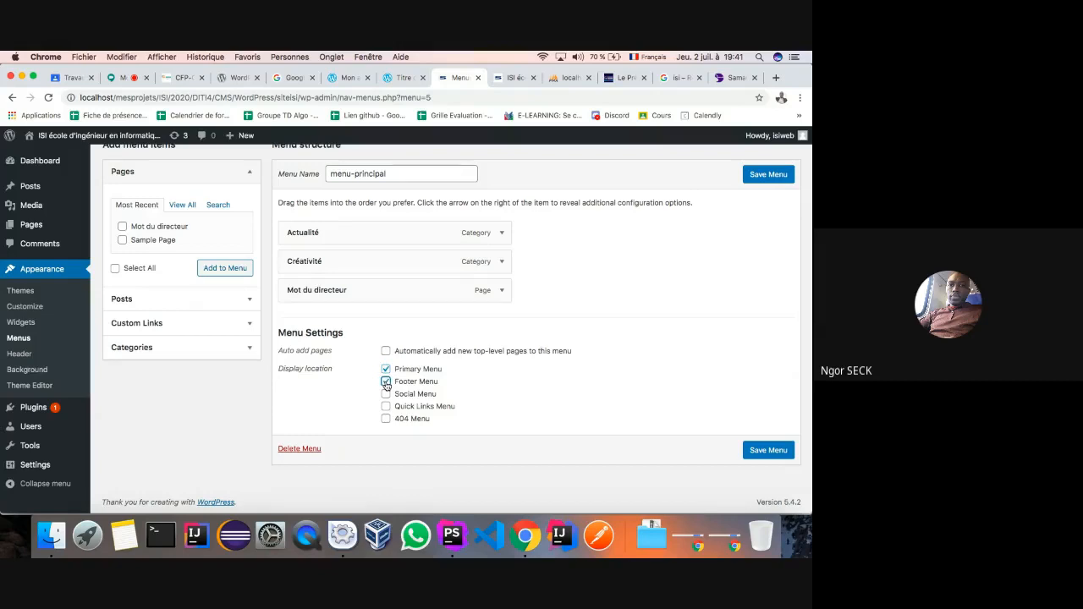
{"action": "left_click", "coordinate": [386, 407]}
{"action": "left_click", "coordinate": [765, 176]}
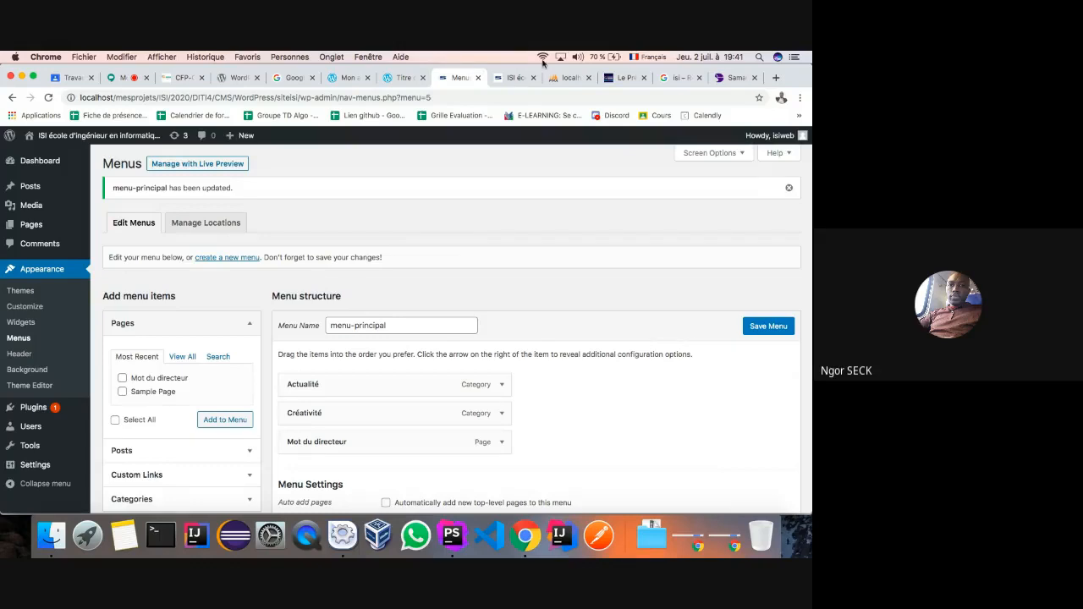
{"action": "left_click", "coordinate": [507, 78]}
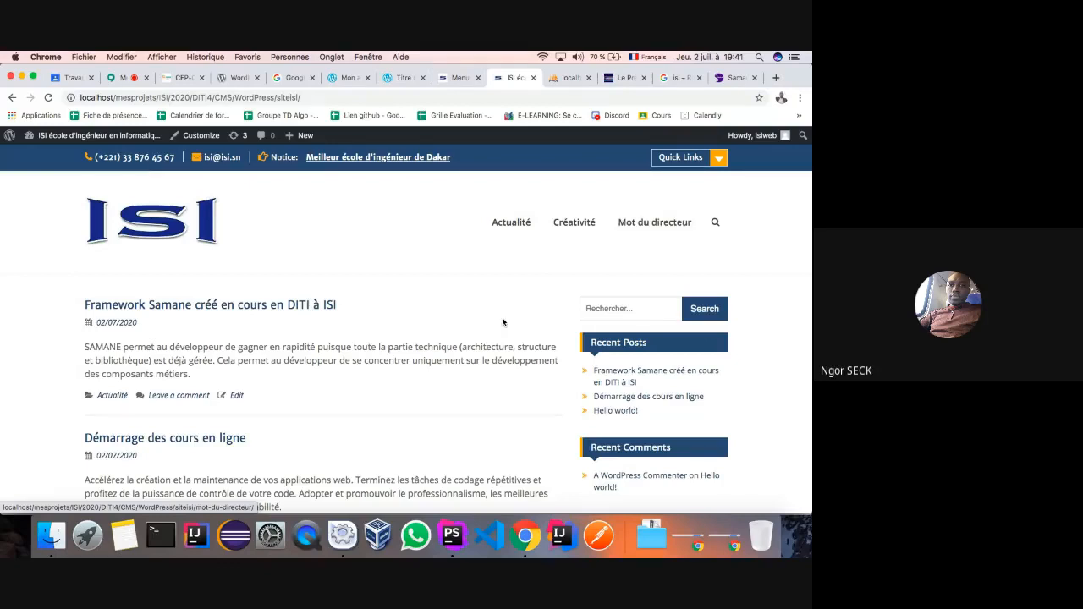
{"action": "scroll", "coordinate": [503, 318], "scroll_direction": "down", "scroll_amount": 4}
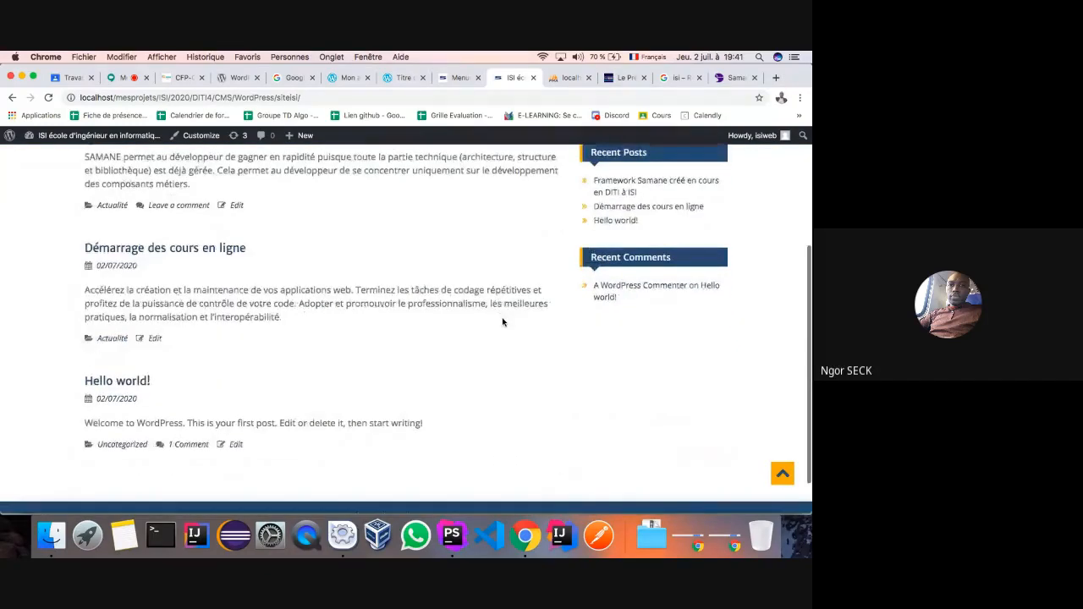
{"action": "scroll", "coordinate": [503, 318], "scroll_direction": "up", "scroll_amount": 3}
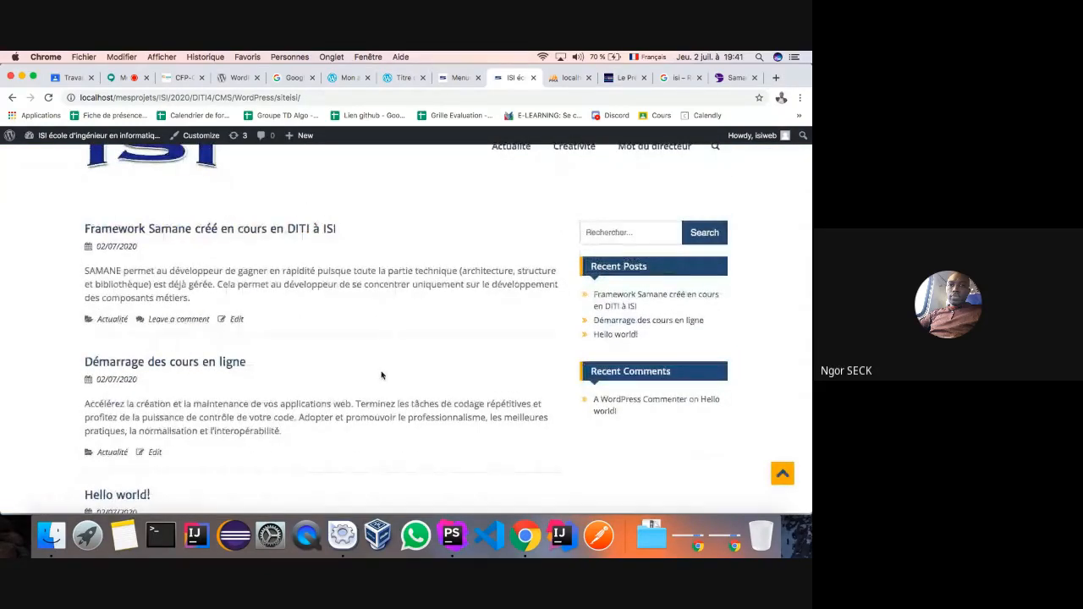
{"action": "scroll", "coordinate": [380, 375], "scroll_direction": "up", "scroll_amount": 2}
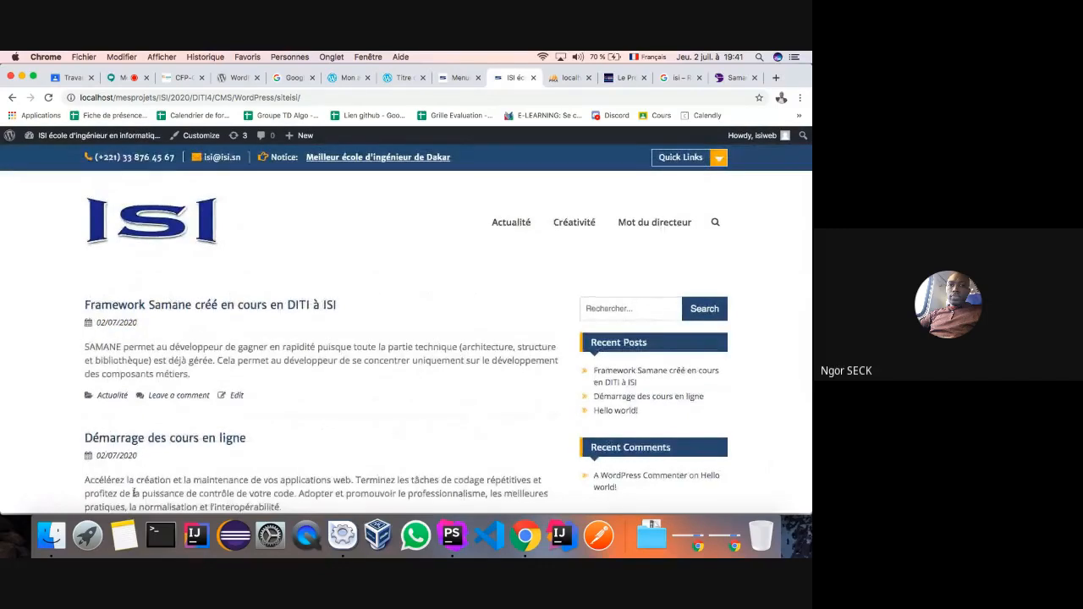
{"action": "left_click", "coordinate": [508, 224]}
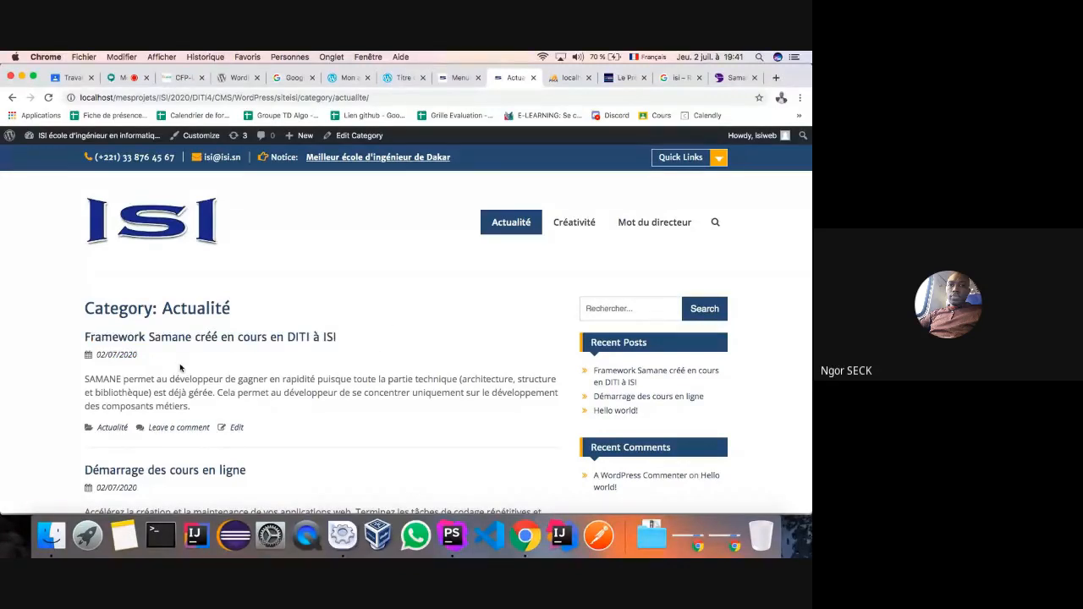
{"action": "scroll", "coordinate": [140, 338], "scroll_direction": "down", "scroll_amount": 5}
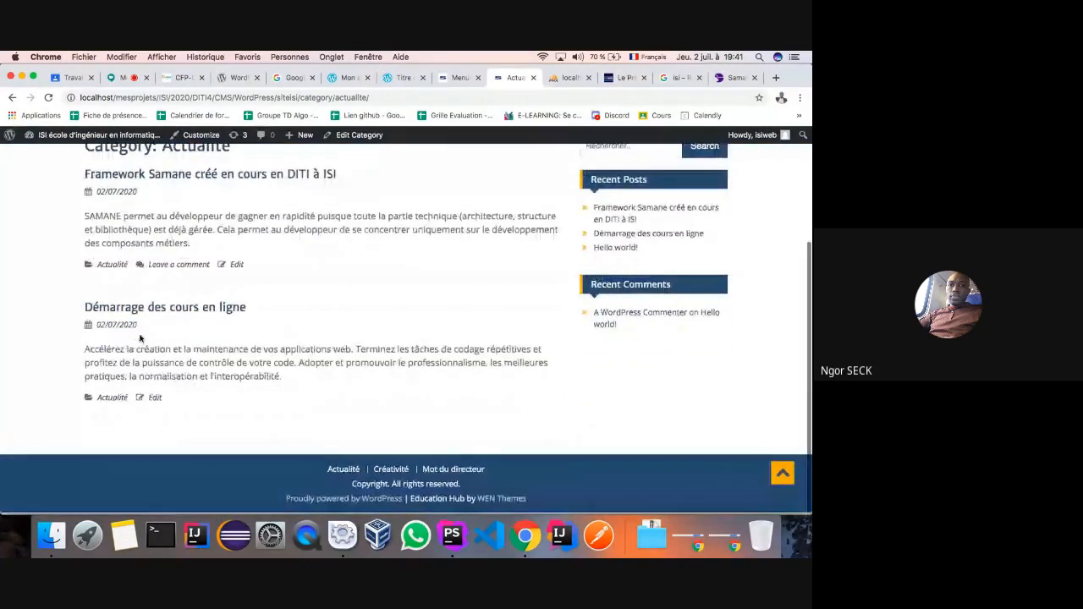
{"action": "scroll", "coordinate": [211, 311], "scroll_direction": "up", "scroll_amount": 3}
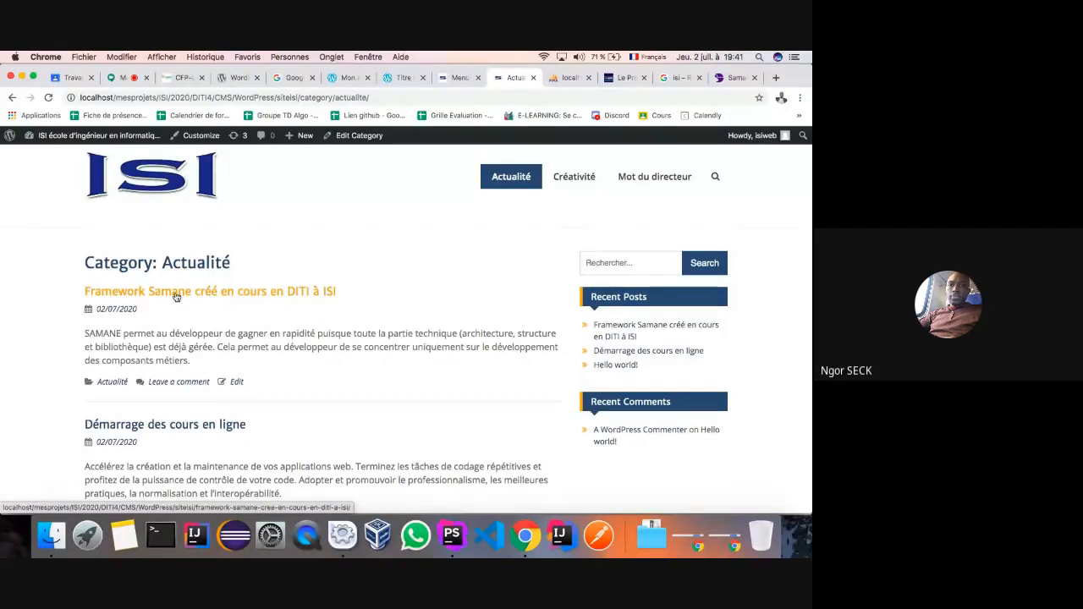
{"action": "left_click", "coordinate": [457, 77]}
{"action": "mouse_move", "coordinate": [36, 205]}
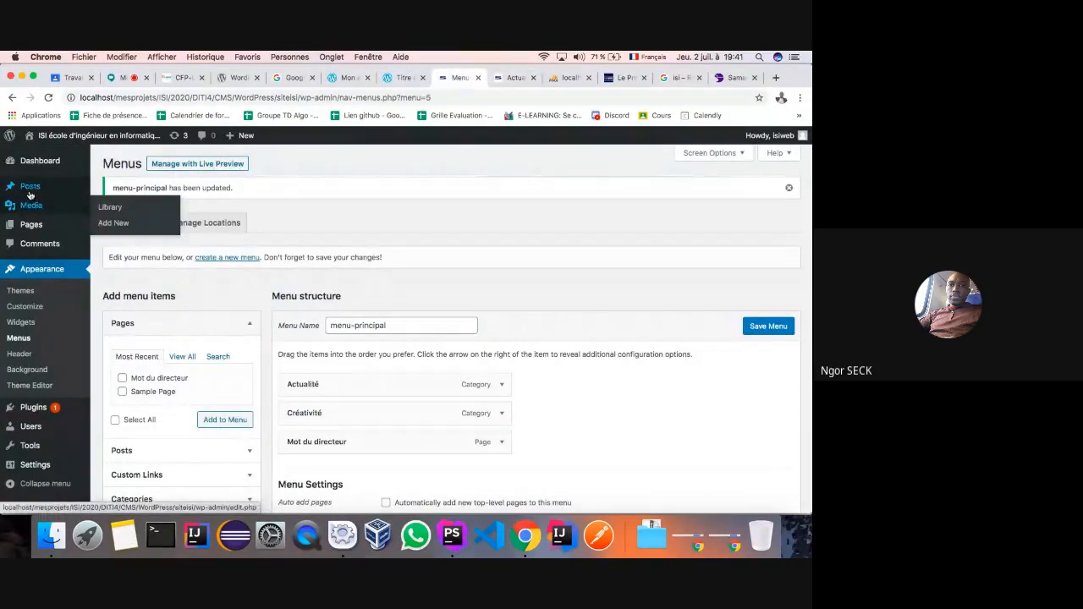
- Open the 'Framework Samane créé en cours en DITI à ISI' post for editing from All Posts
{"action": "left_click", "coordinate": [29, 185]}
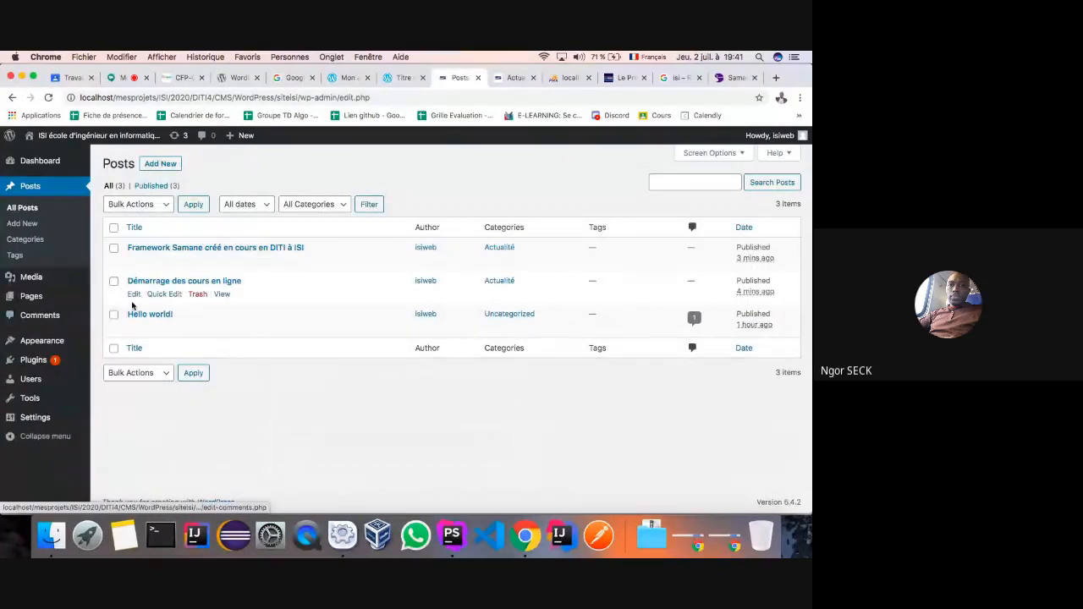
{"action": "left_click", "coordinate": [19, 211]}
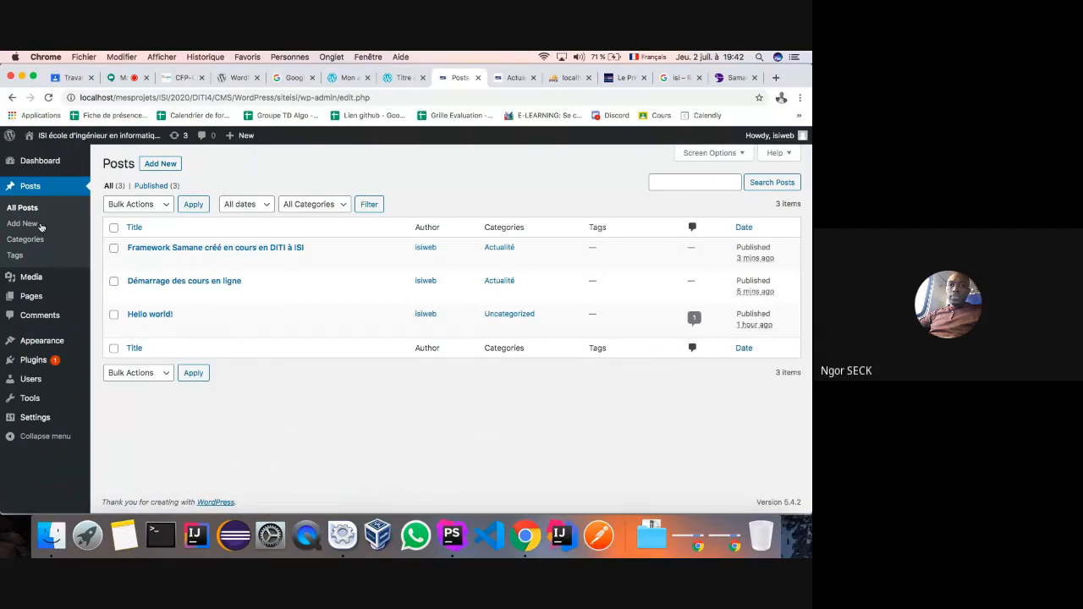
{"action": "mouse_move", "coordinate": [160, 252]}
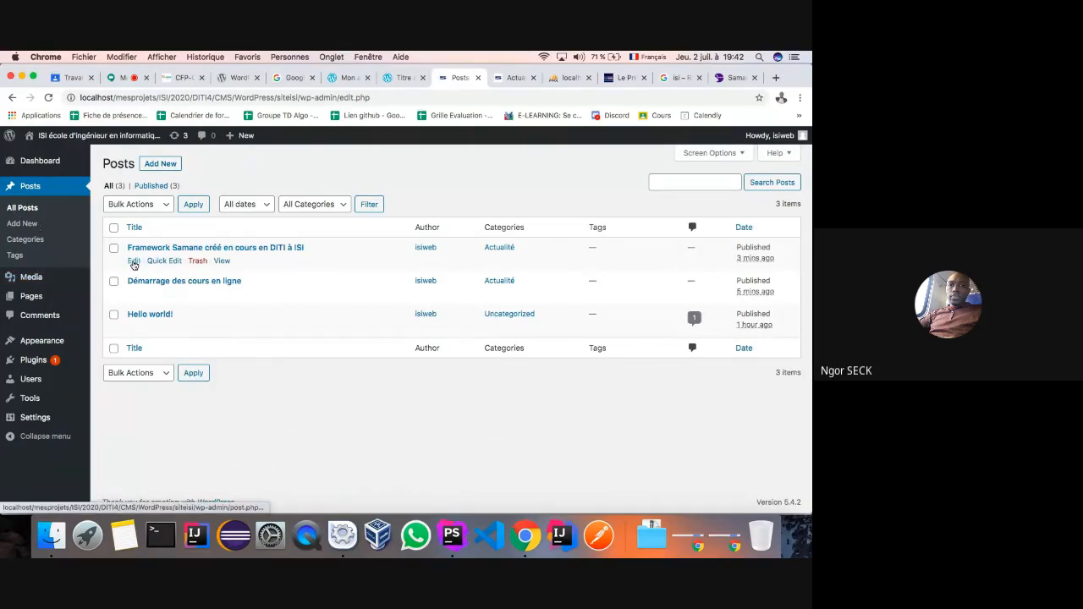
{"action": "left_click", "coordinate": [134, 261]}
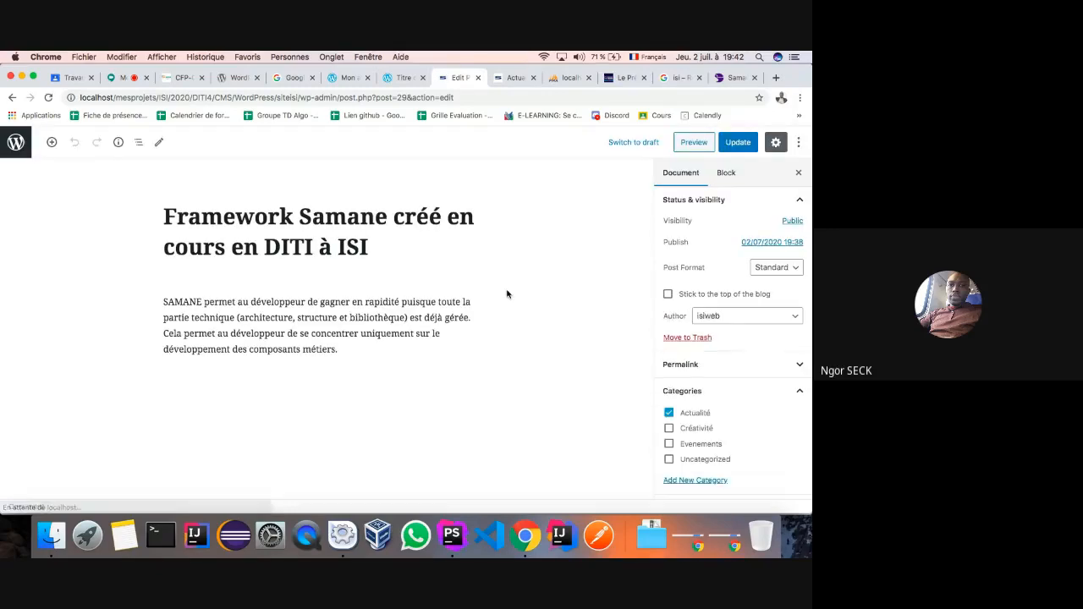
- Swap the post's category from Actualité to Créativité, update it, and return to the site tab
{"action": "left_click", "coordinate": [669, 412]}
{"action": "left_click", "coordinate": [669, 428]}
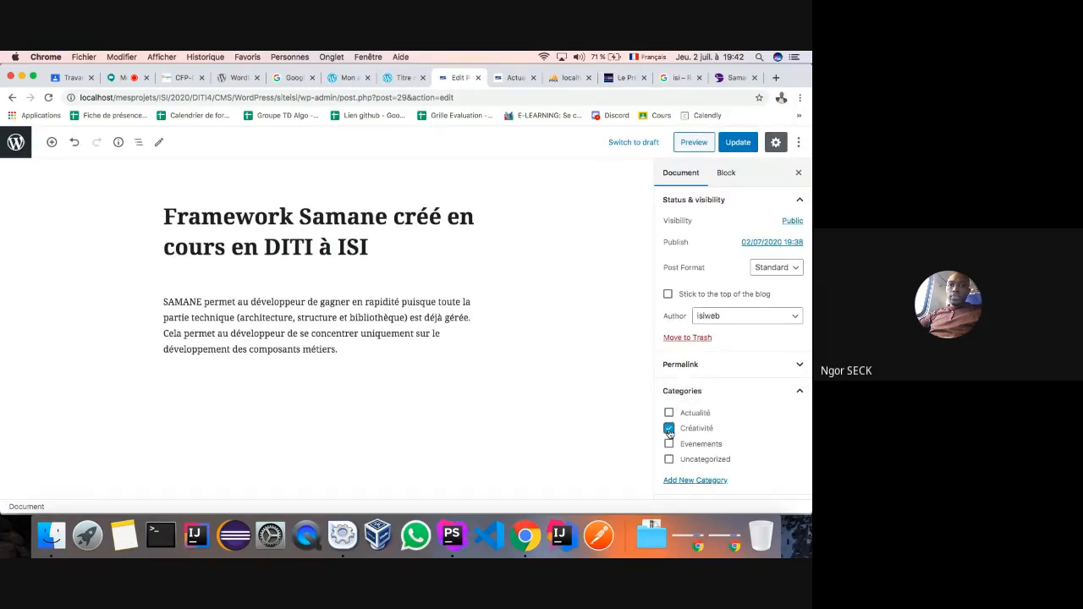
{"action": "left_click", "coordinate": [738, 143]}
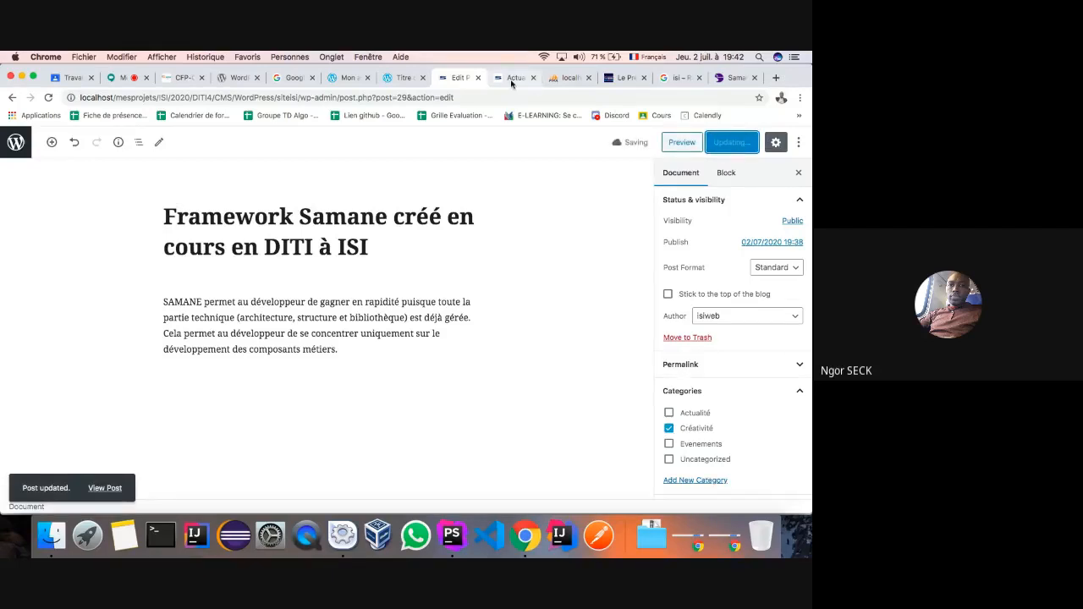
{"action": "left_click", "coordinate": [511, 79]}
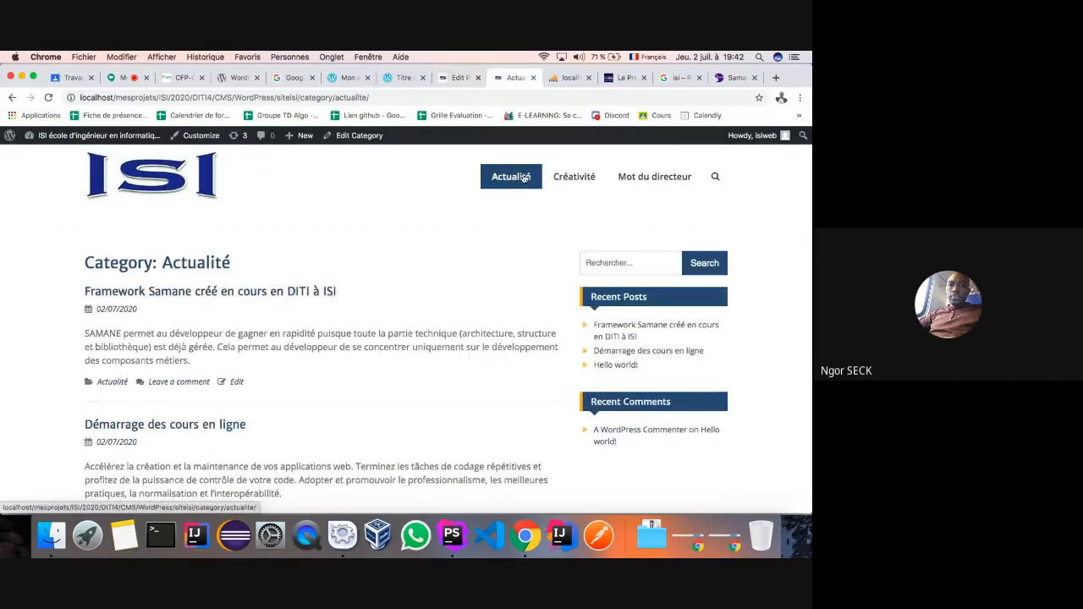
- Reload Actualité, view the Créativité category page, then open Mot du directeur from the site menu
{"action": "left_click", "coordinate": [49, 97]}
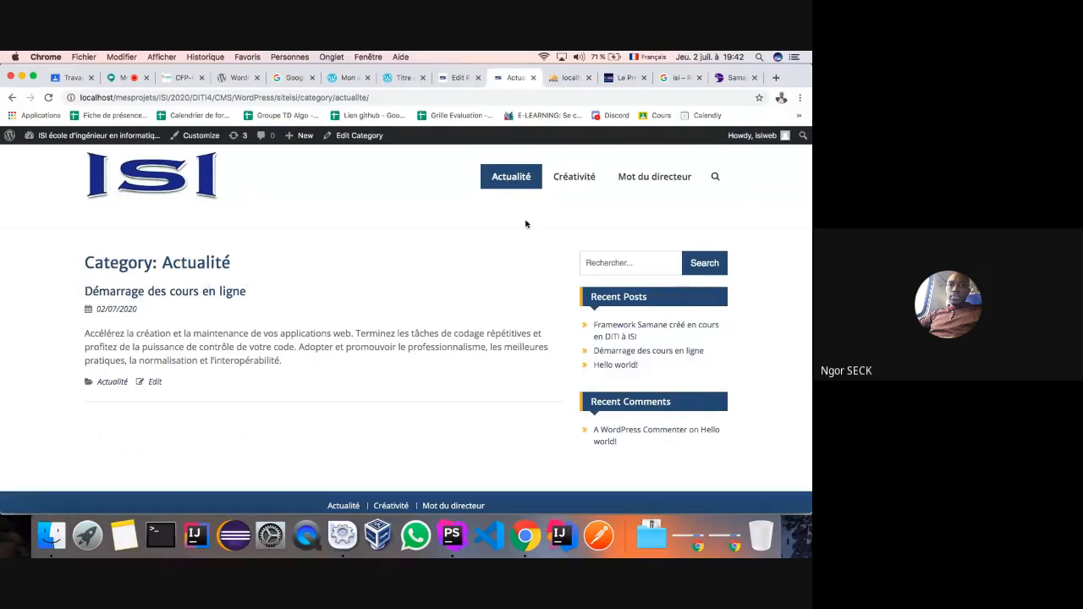
{"action": "left_click", "coordinate": [569, 180]}
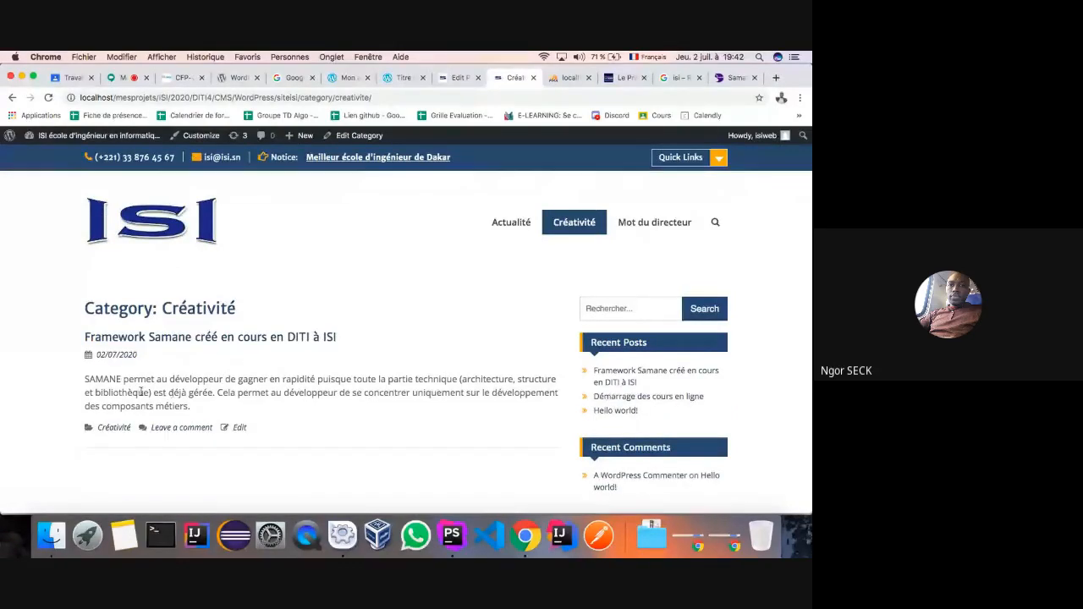
{"action": "left_click", "coordinate": [647, 225]}
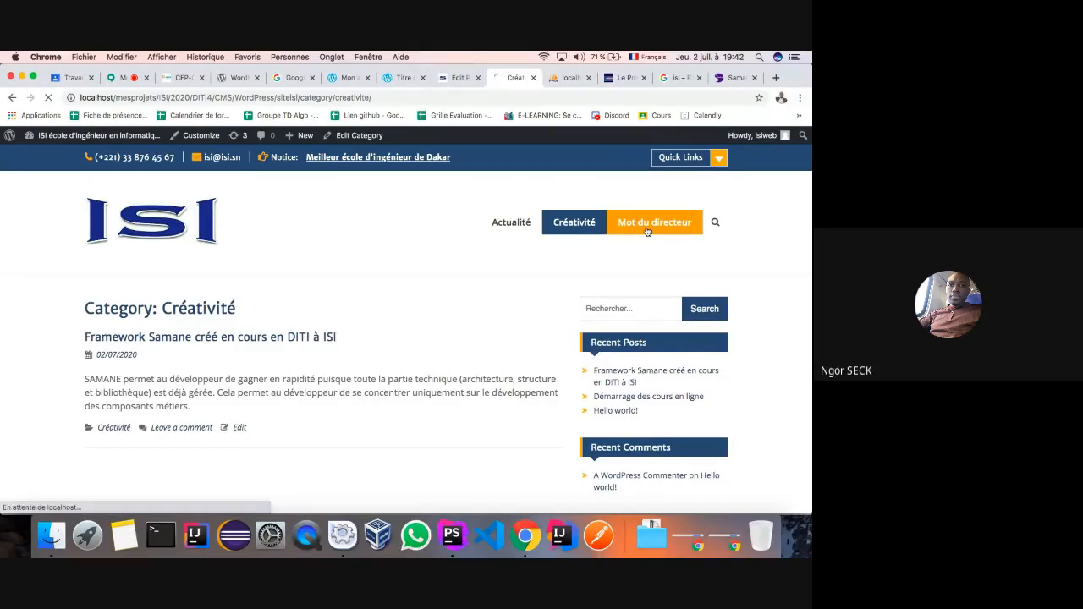
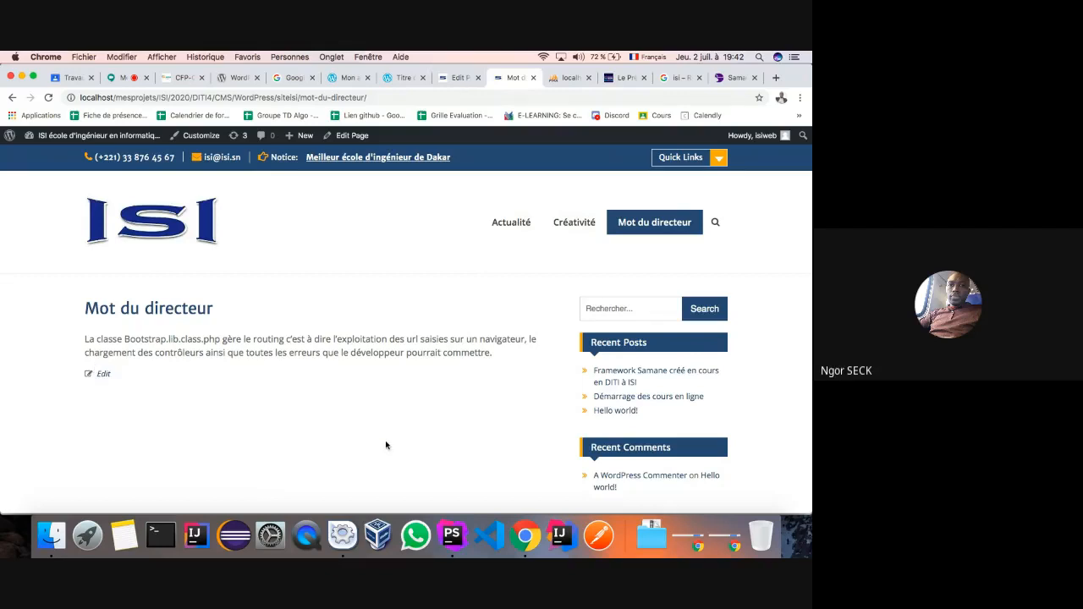
- Go back to the Edit Post tab to resume editing the Framework Samane post
{"action": "left_click", "coordinate": [453, 81]}
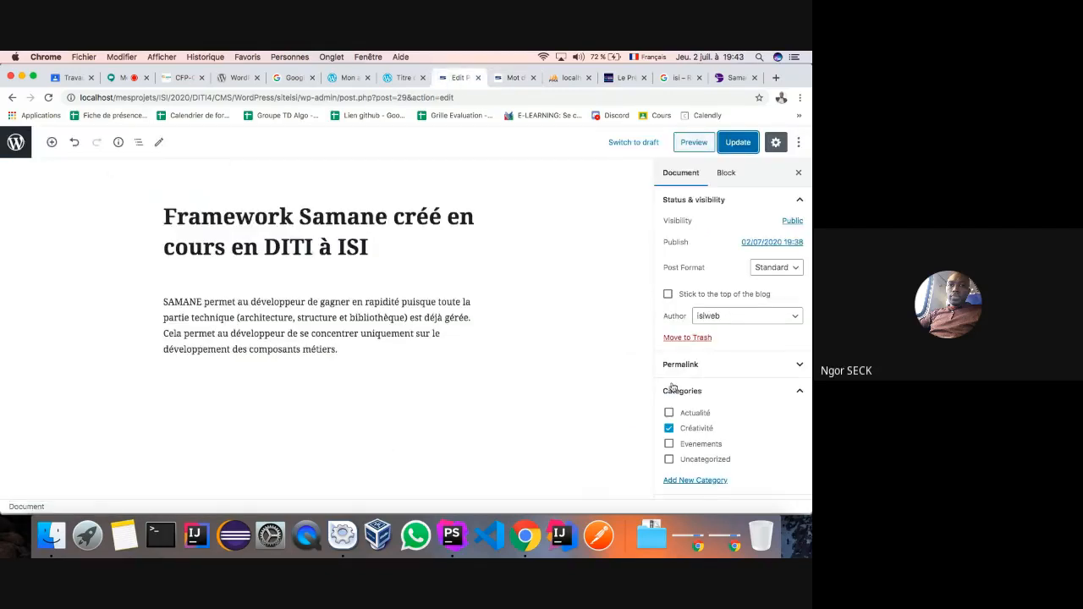
- Start uploading a new featured image, browsing the computer's Téléchargements folder
{"action": "scroll", "coordinate": [702, 386], "scroll_direction": "down", "scroll_amount": 4}
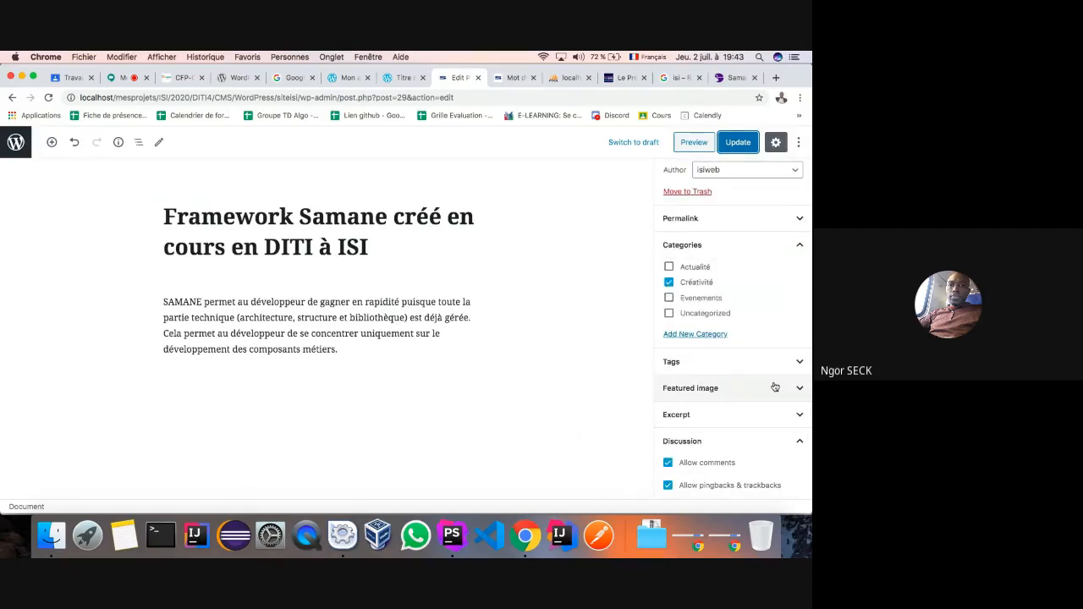
{"action": "left_click", "coordinate": [801, 389]}
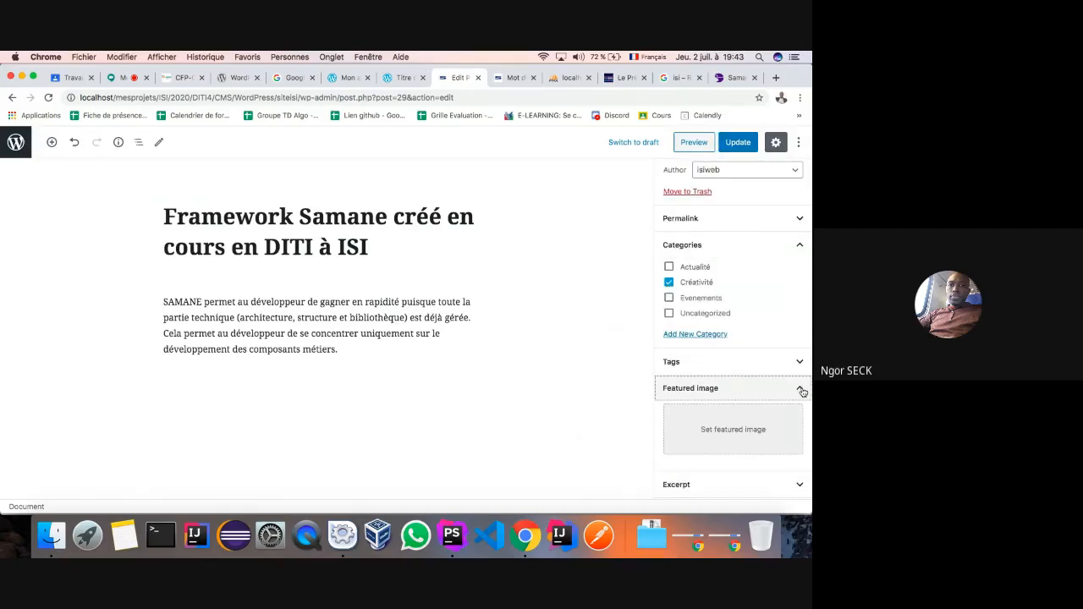
{"action": "left_click", "coordinate": [738, 431]}
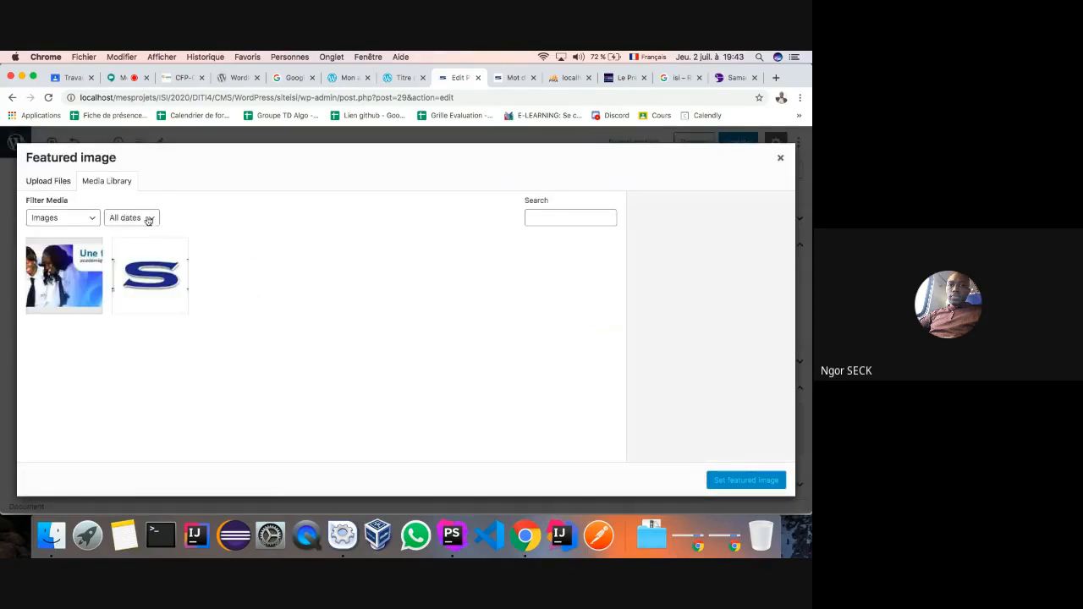
{"action": "left_click", "coordinate": [44, 180]}
{"action": "left_click", "coordinate": [391, 333]}
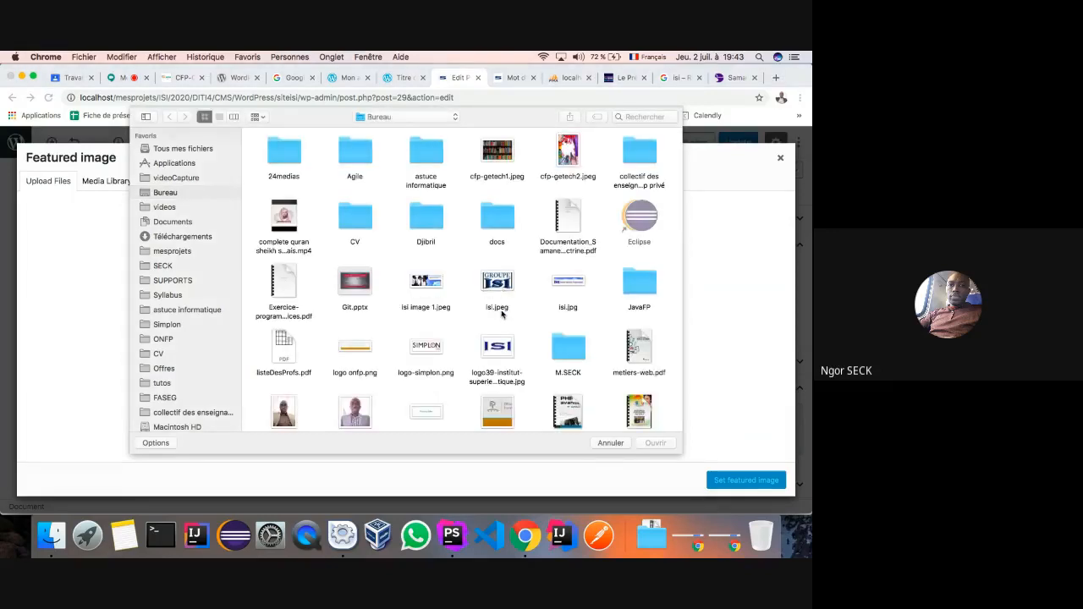
{"action": "scroll", "coordinate": [500, 313], "scroll_direction": "down", "scroll_amount": 5}
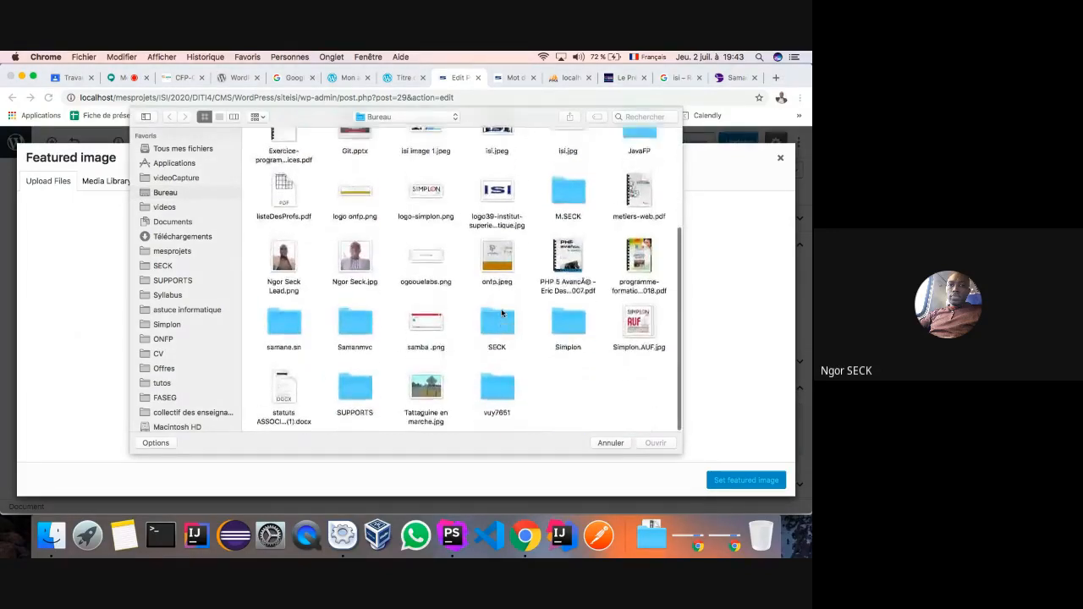
{"action": "left_click", "coordinate": [191, 236]}
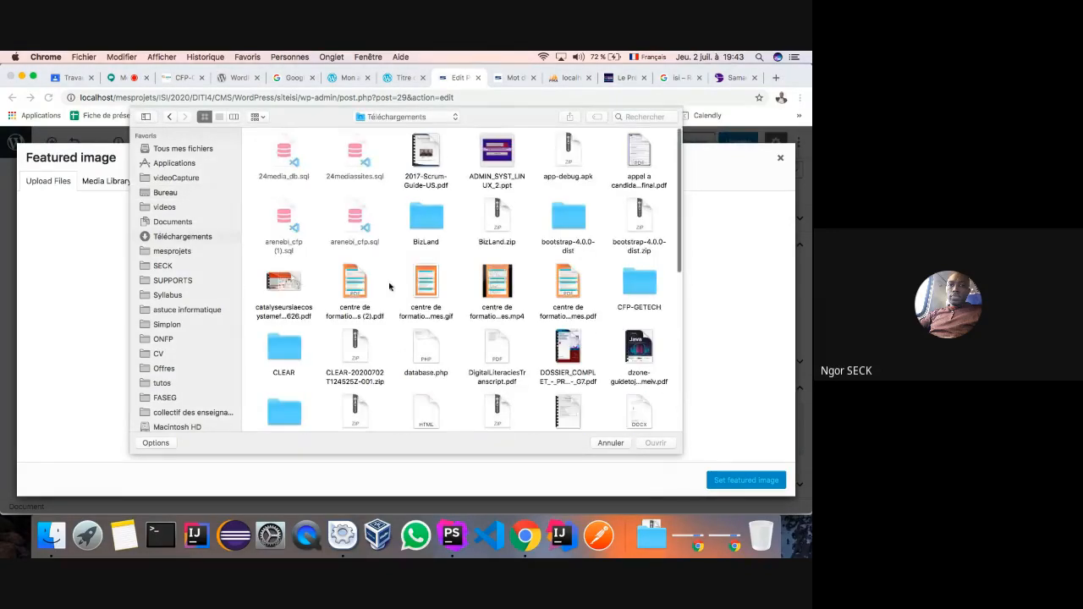
{"action": "scroll", "coordinate": [511, 250], "scroll_direction": "down", "scroll_amount": 5}
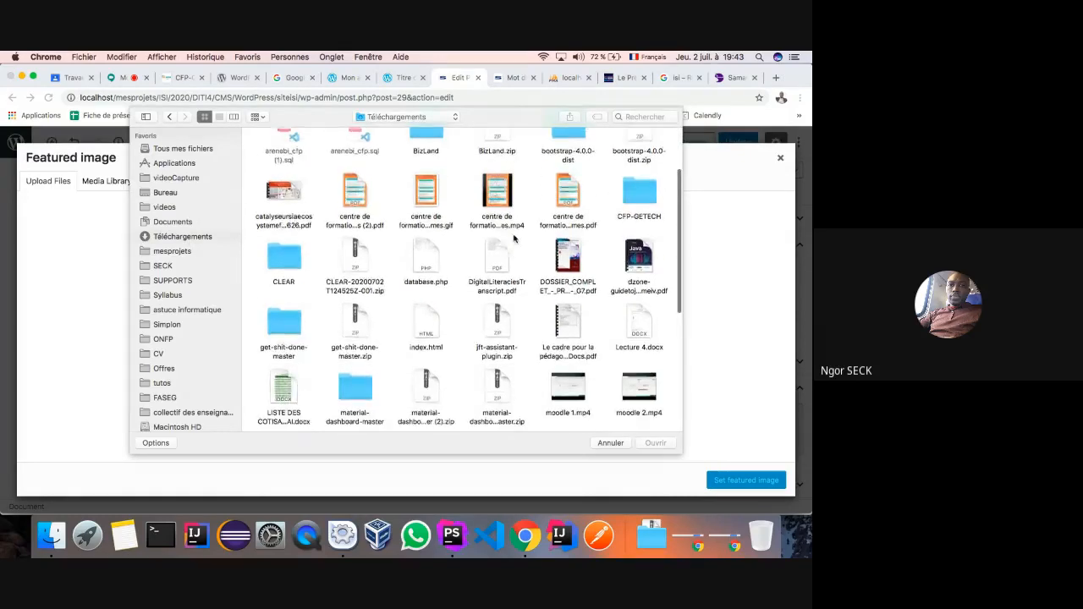
{"action": "scroll", "coordinate": [514, 238], "scroll_direction": "down", "scroll_amount": 3}
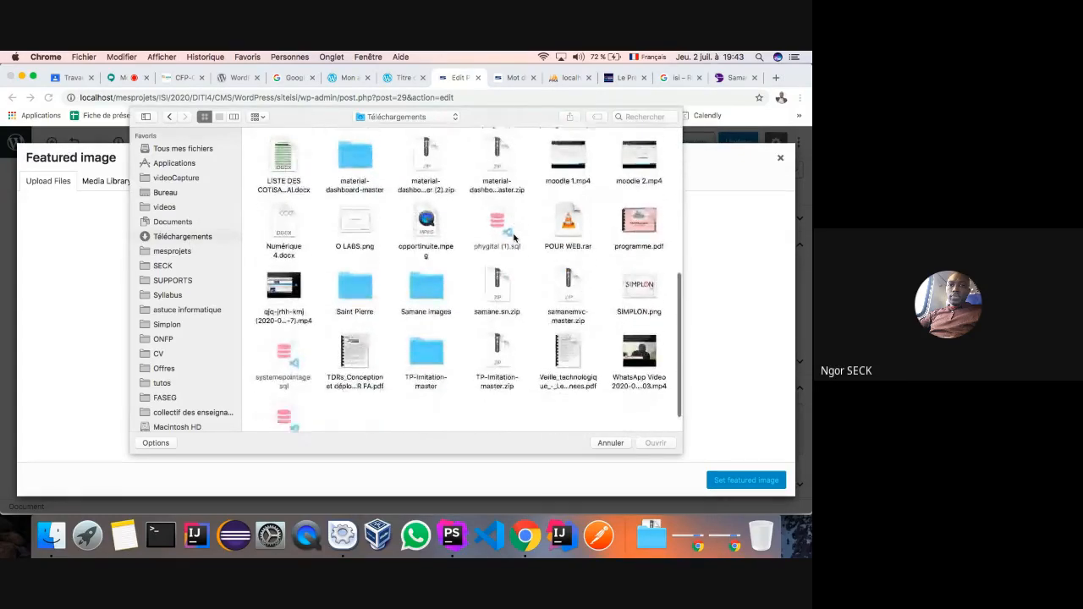
- Upload IMG-20190424-WA0064.jpg from Samane images and set it as the featured image
{"action": "left_click", "coordinate": [434, 281]}
{"action": "double_click", "coordinate": [434, 281]}
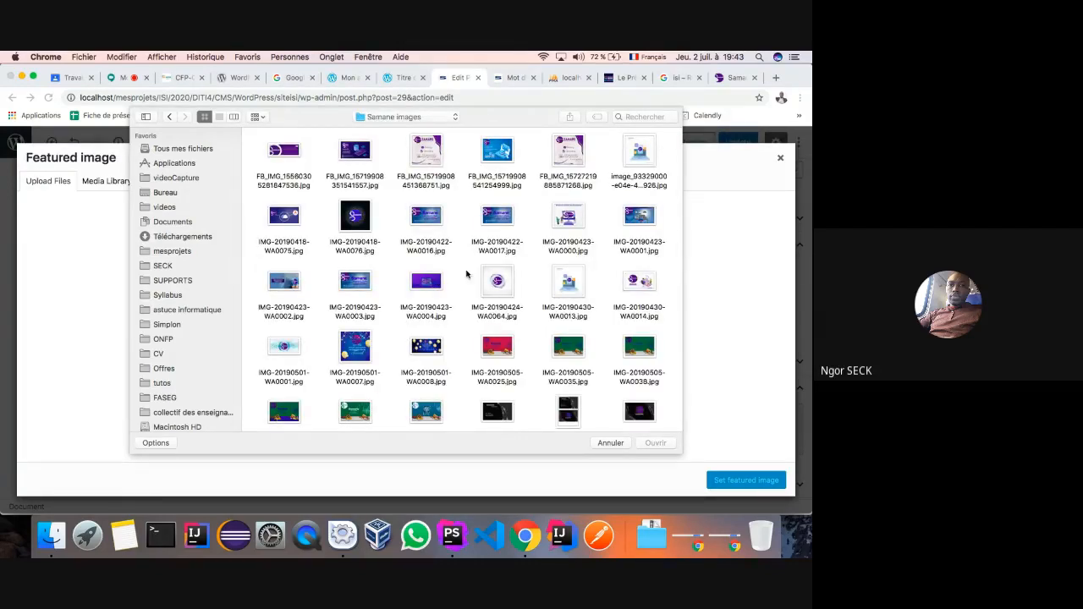
{"action": "left_click", "coordinate": [496, 283]}
{"action": "left_click", "coordinate": [654, 442]}
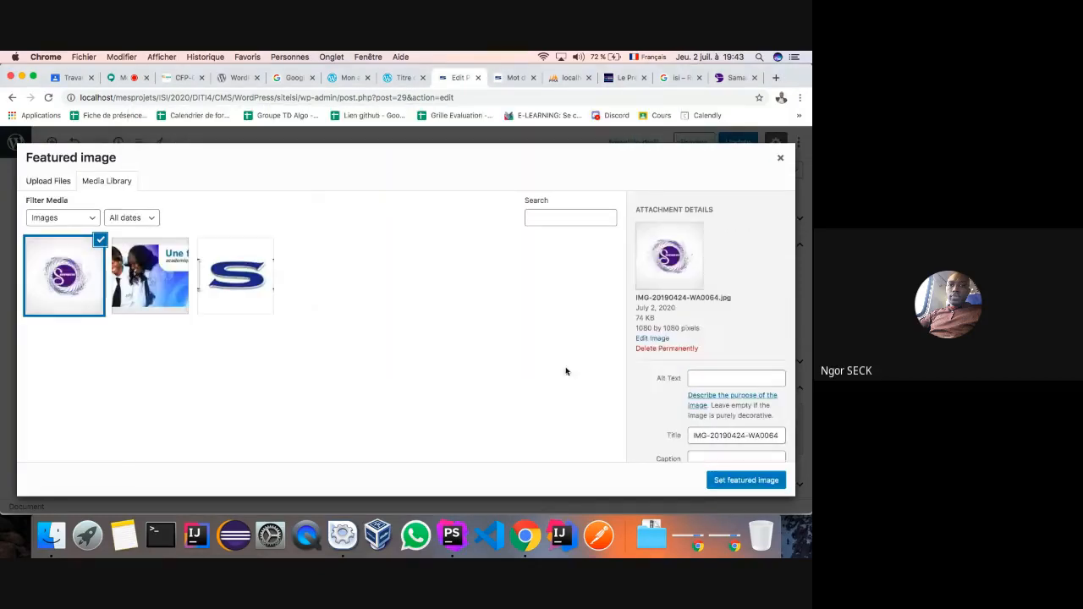
{"action": "left_click", "coordinate": [719, 480]}
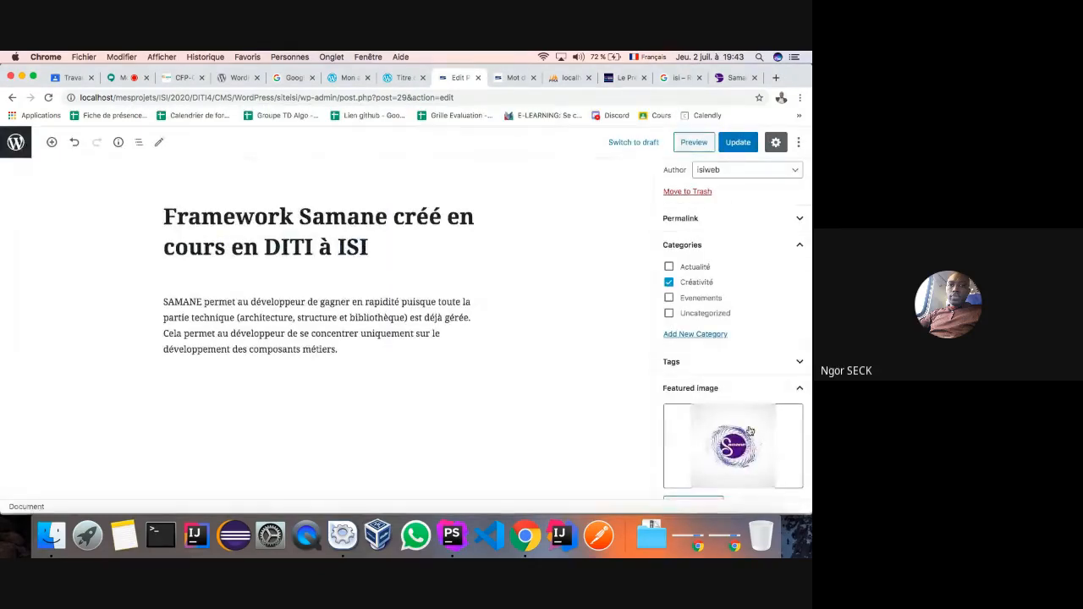
- Update the post and open the site's Créativité category page
{"action": "left_click", "coordinate": [736, 142]}
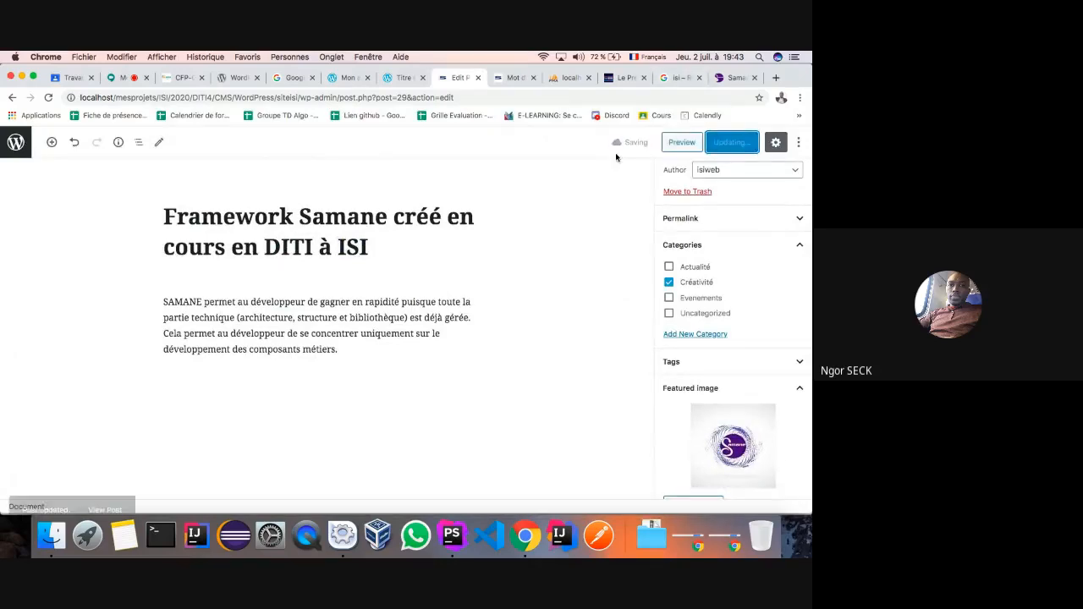
{"action": "left_click", "coordinate": [504, 82]}
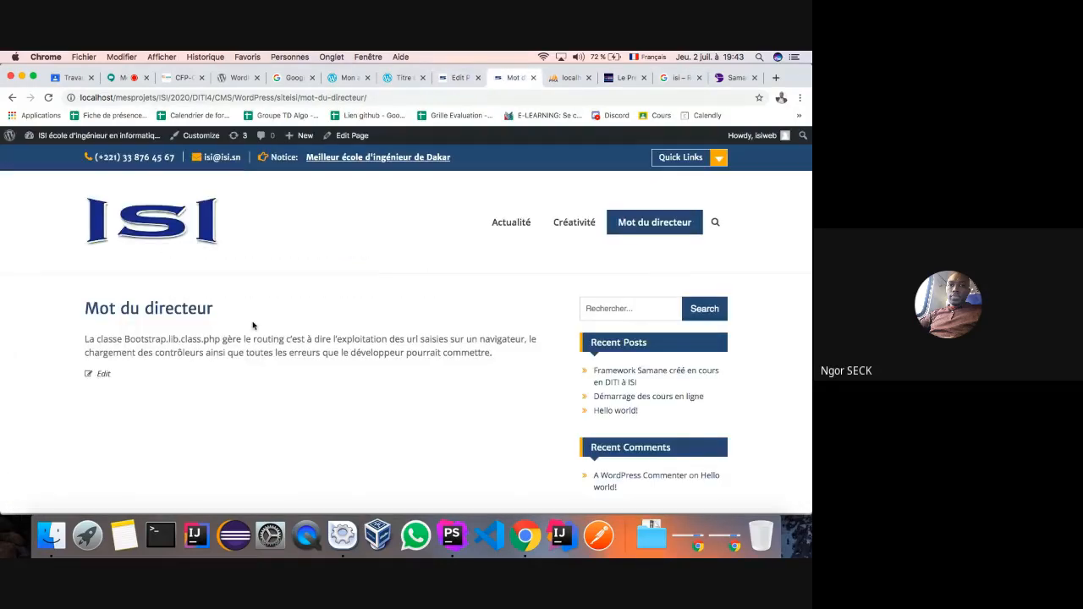
{"action": "left_click", "coordinate": [566, 227]}
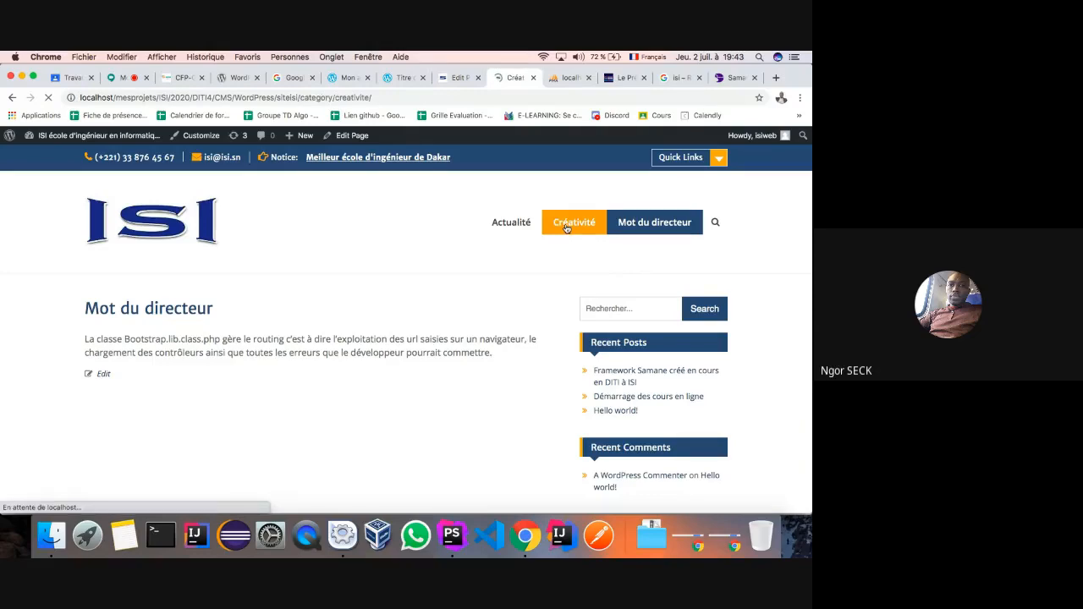
- Check the Framework Samane post and its Samane logo on the Créativité page
{"action": "scroll", "coordinate": [283, 376], "scroll_direction": "down", "scroll_amount": 5}
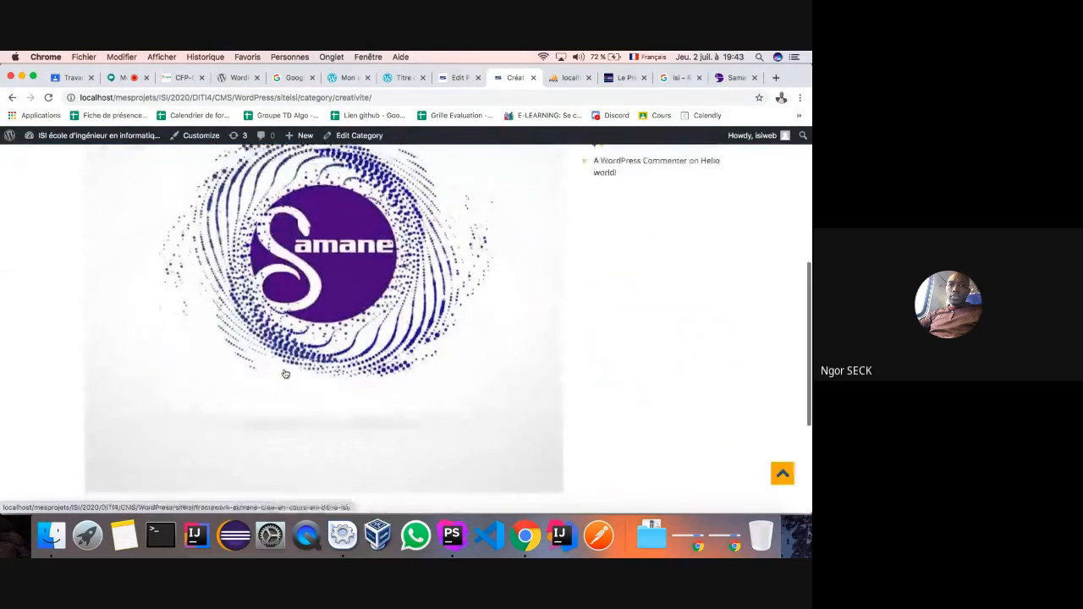
{"action": "scroll", "coordinate": [285, 374], "scroll_direction": "down", "scroll_amount": 3}
{"action": "scroll", "coordinate": [285, 374], "scroll_direction": "up", "scroll_amount": 8}
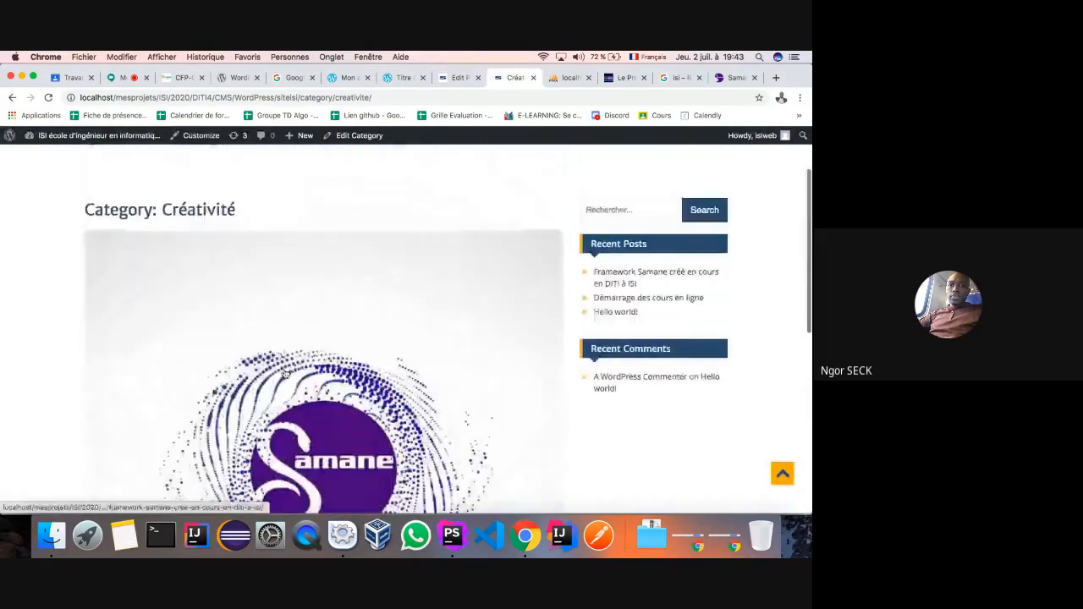
{"action": "scroll", "coordinate": [286, 374], "scroll_direction": "down", "scroll_amount": 4}
{"action": "scroll", "coordinate": [286, 374], "scroll_direction": "up", "scroll_amount": 2}
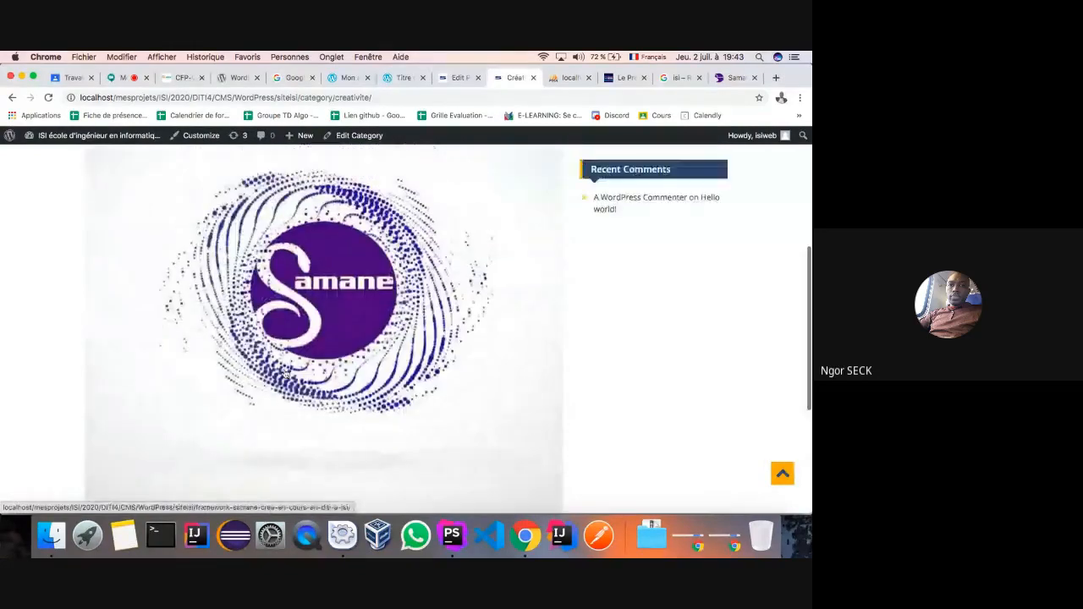
{"action": "scroll", "coordinate": [286, 373], "scroll_direction": "down", "scroll_amount": 4}
{"action": "scroll", "coordinate": [288, 302], "scroll_direction": "up", "scroll_amount": 8}
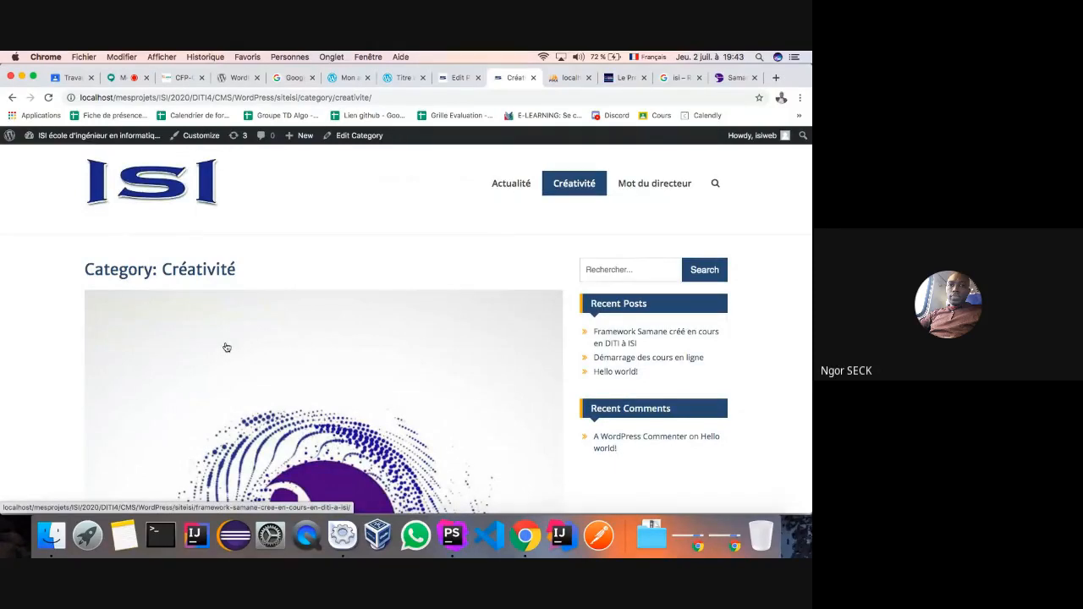
{"action": "scroll", "coordinate": [226, 347], "scroll_direction": "down", "scroll_amount": 3}
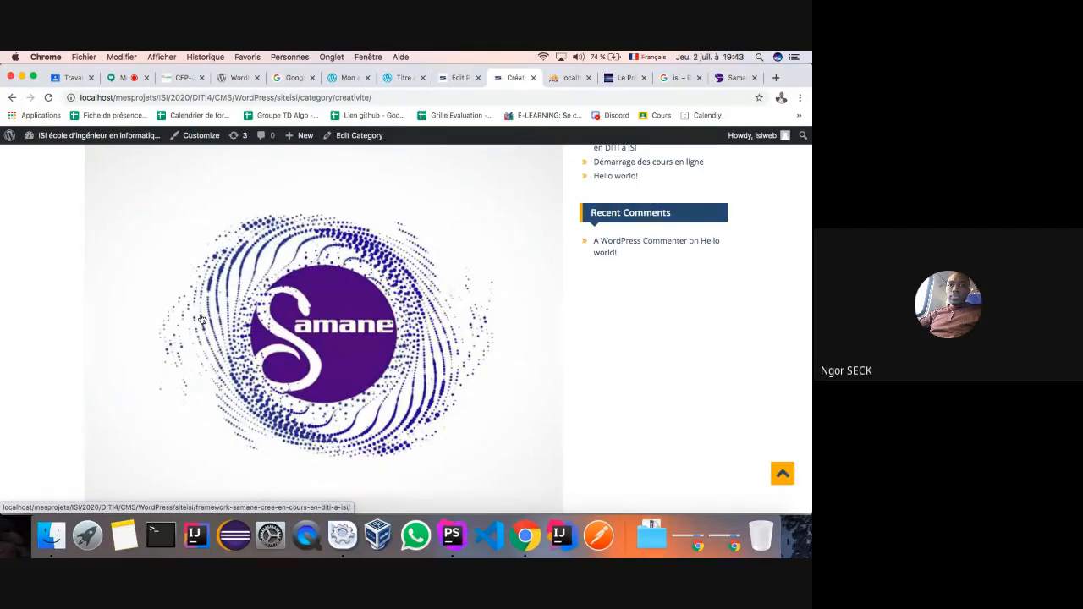
{"action": "scroll", "coordinate": [131, 225], "scroll_direction": "up", "scroll_amount": 5}
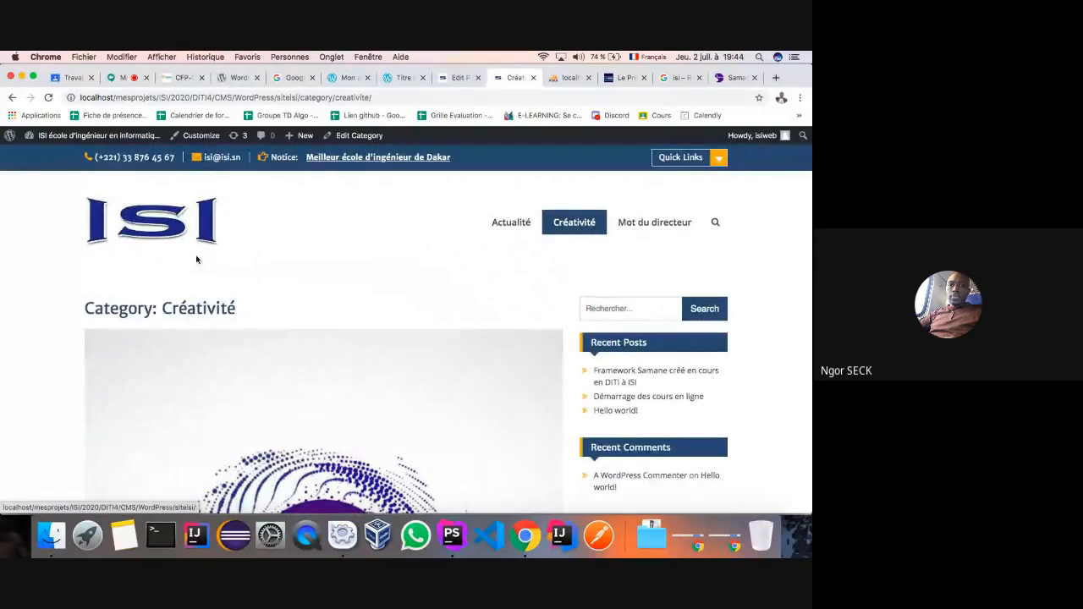
{"action": "scroll", "coordinate": [144, 317], "scroll_direction": "down", "scroll_amount": 4}
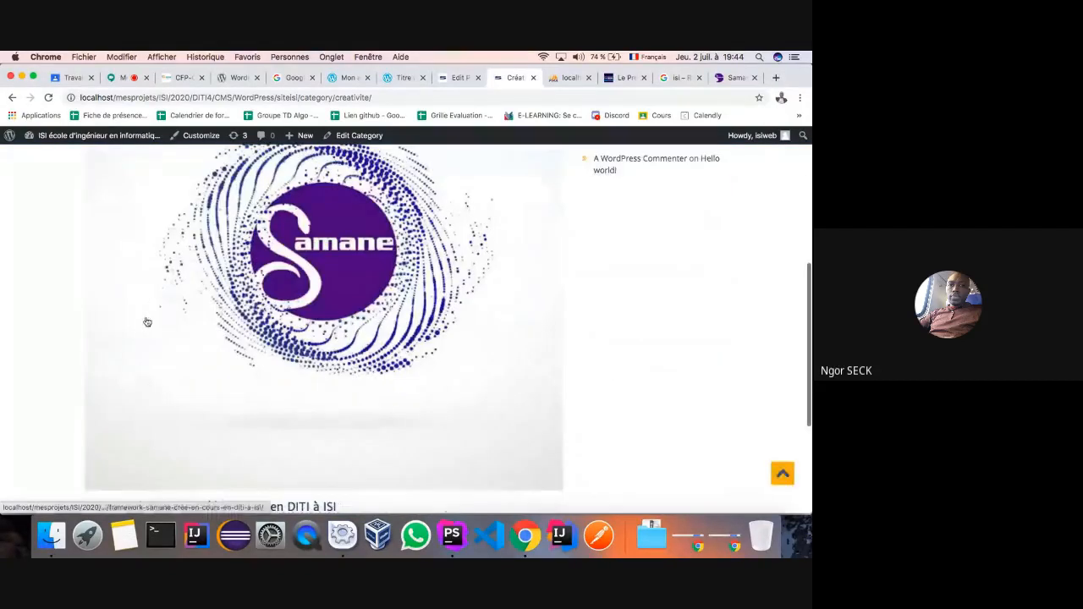
{"action": "scroll", "coordinate": [117, 371], "scroll_direction": "down", "scroll_amount": 3}
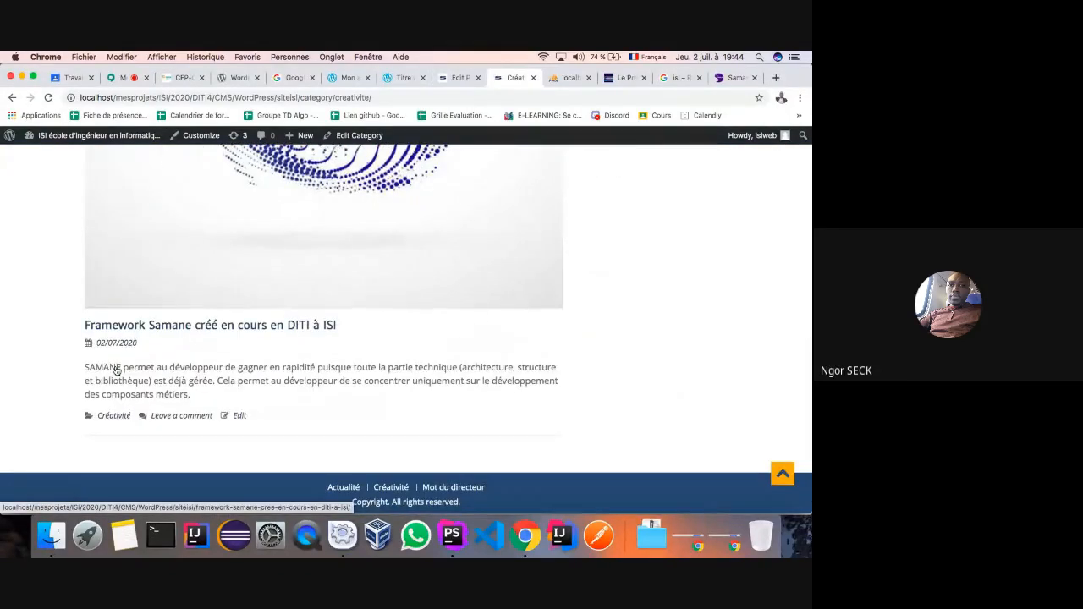
{"action": "scroll", "coordinate": [285, 385], "scroll_direction": "up", "scroll_amount": 8}
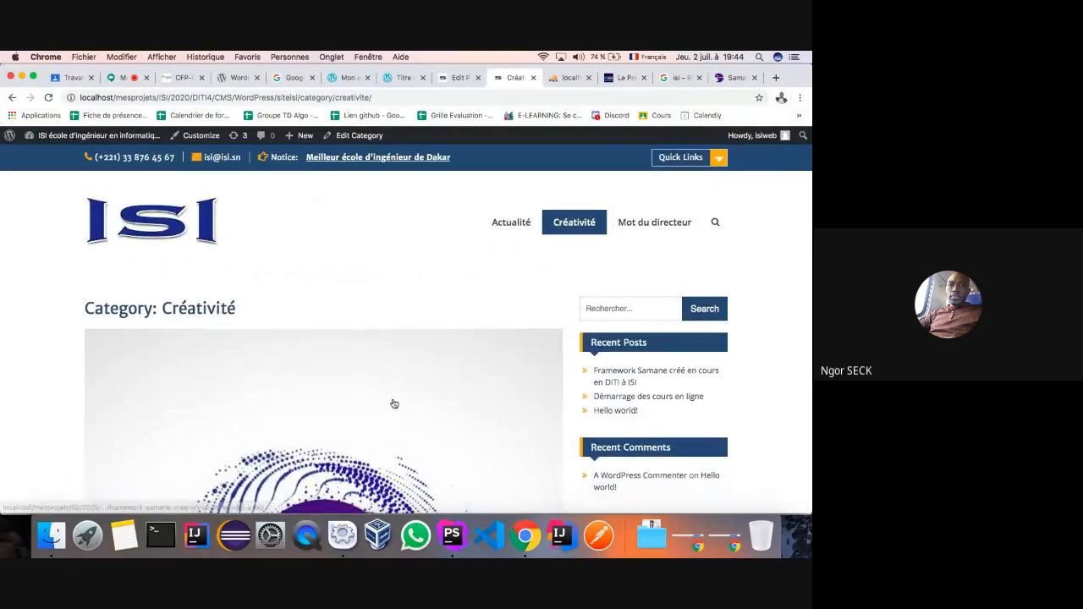
{"action": "scroll", "coordinate": [434, 319], "scroll_direction": "down", "scroll_amount": 2}
{"action": "scroll", "coordinate": [434, 318], "scroll_direction": "down", "scroll_amount": 3}
{"action": "scroll", "coordinate": [440, 245], "scroll_direction": "up", "scroll_amount": 6}
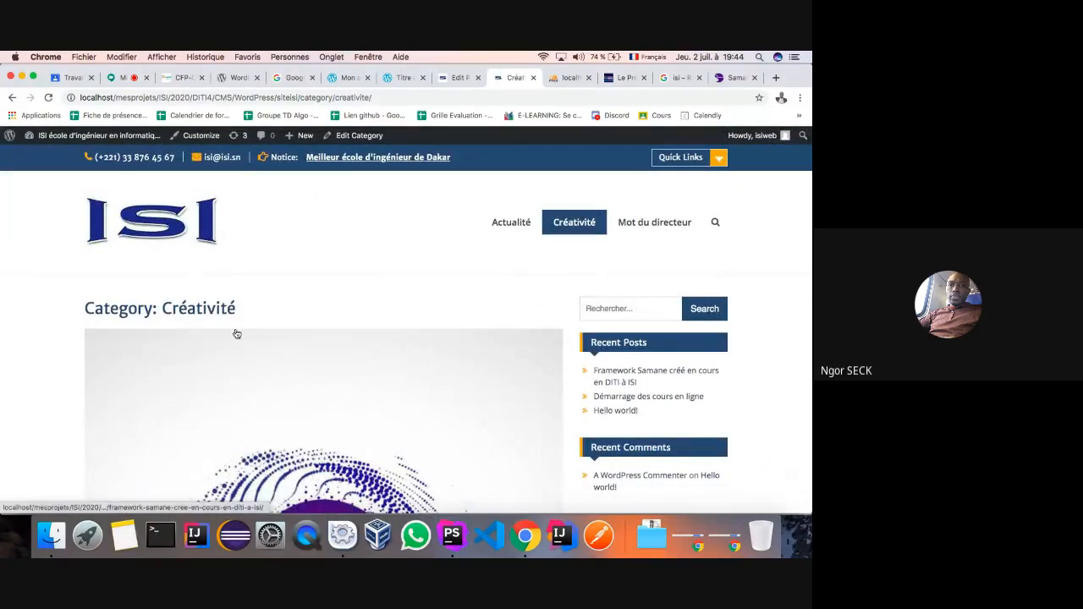
{"action": "left_click", "coordinate": [455, 77]}
- Create a new post titled 'Samane version 1.9'
{"action": "left_click", "coordinate": [13, 98]}
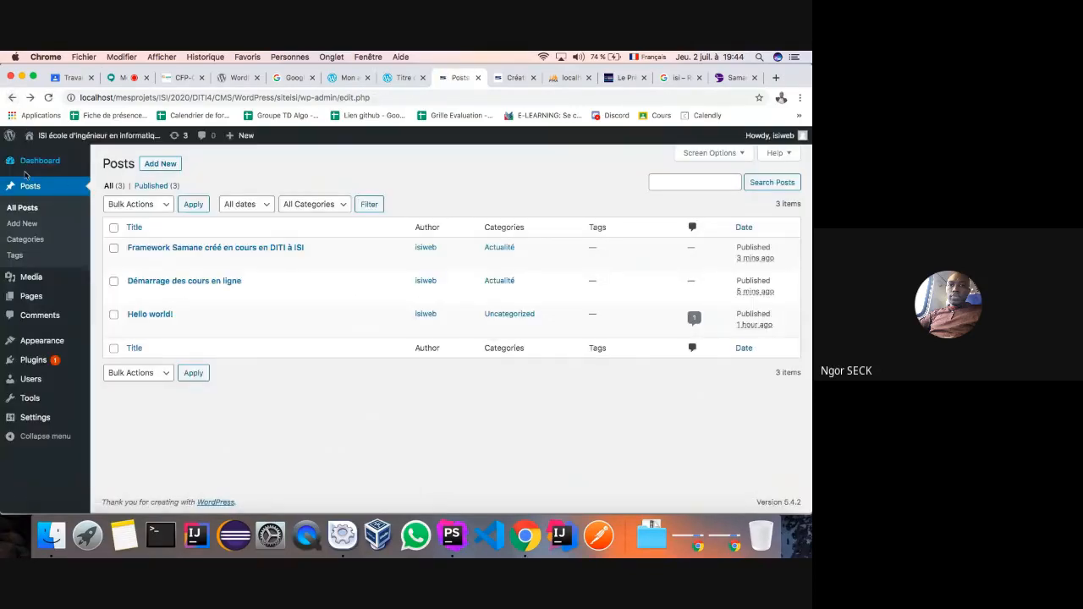
{"action": "left_click", "coordinate": [157, 168]}
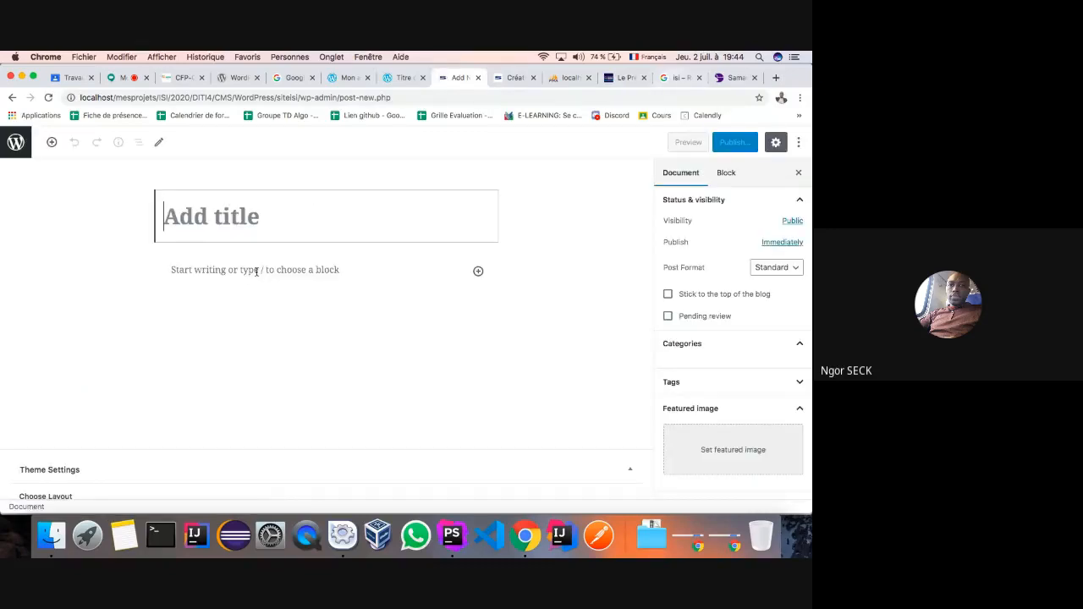
{"action": "type", "text": "Sa"}
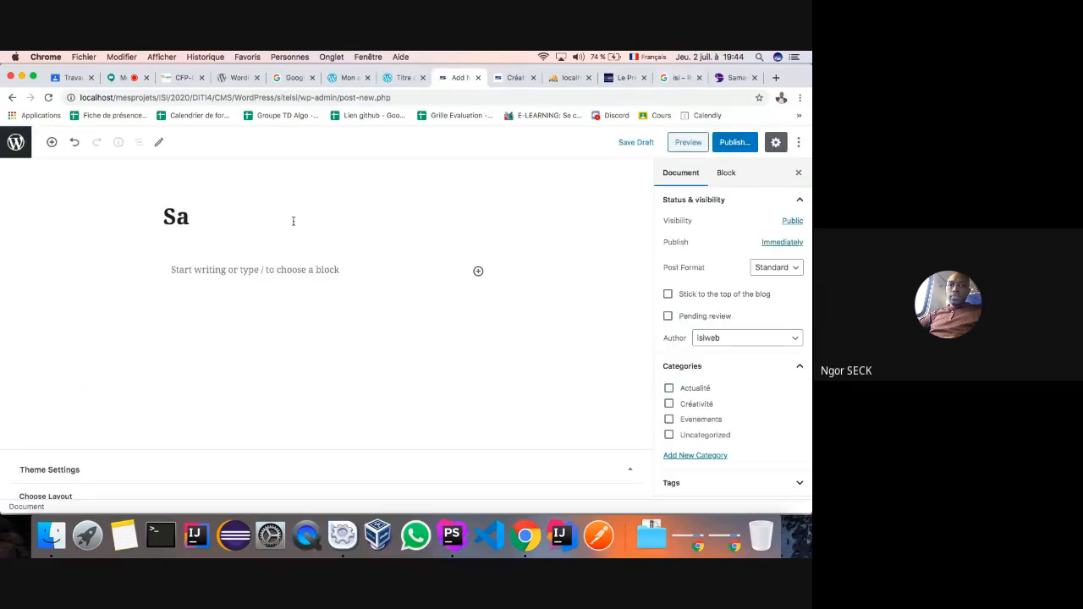
{"action": "type", "text": "mane v"}
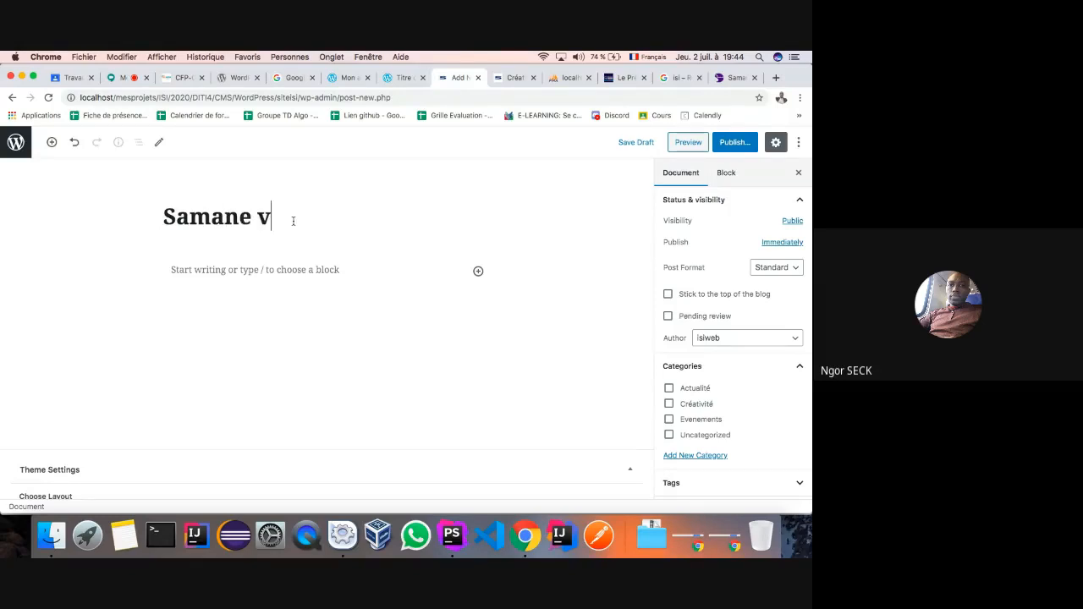
{"action": "type", "text": "ersion &"}
{"action": "type", "text": ";ç"}
{"action": "key", "text": "BackSpace"}
{"action": "key", "text": "BackSpace"}
- Paste the Bootstrap.lib.class.php paragraph into the body and save a preview
{"action": "left_click", "coordinate": [193, 273]}
{"action": "type", "text": "La classe Bootstrap.lib.class.php gère le routing c’est à dire l’exploitation des url saisies sur un navigateur, le chargement des contrôleurs ainsi que toutes les erreurs que le développeur pourrait commettre."}
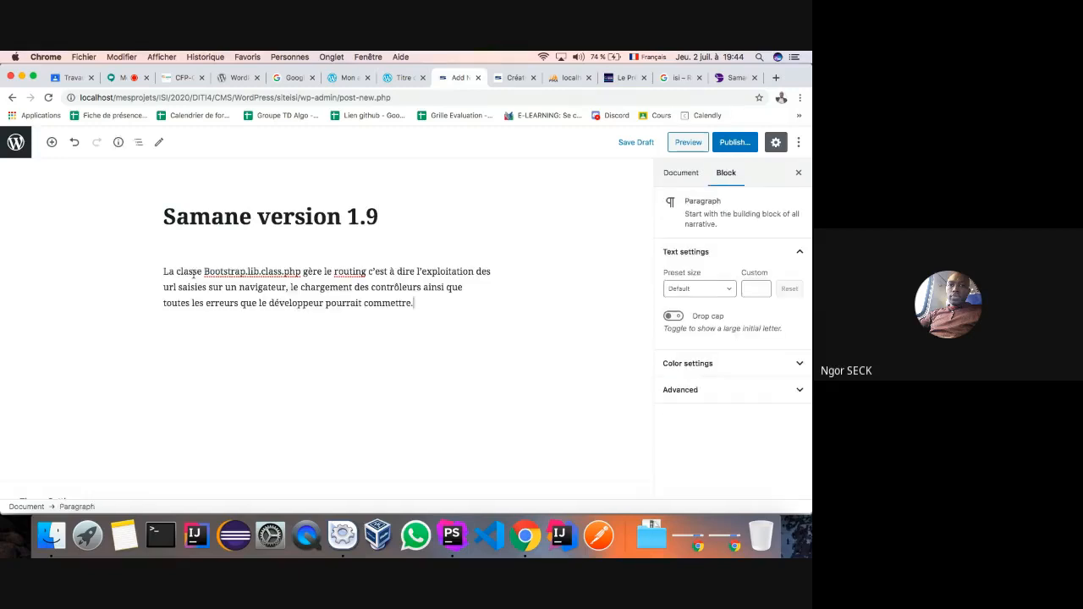
{"action": "left_click", "coordinate": [688, 146]}
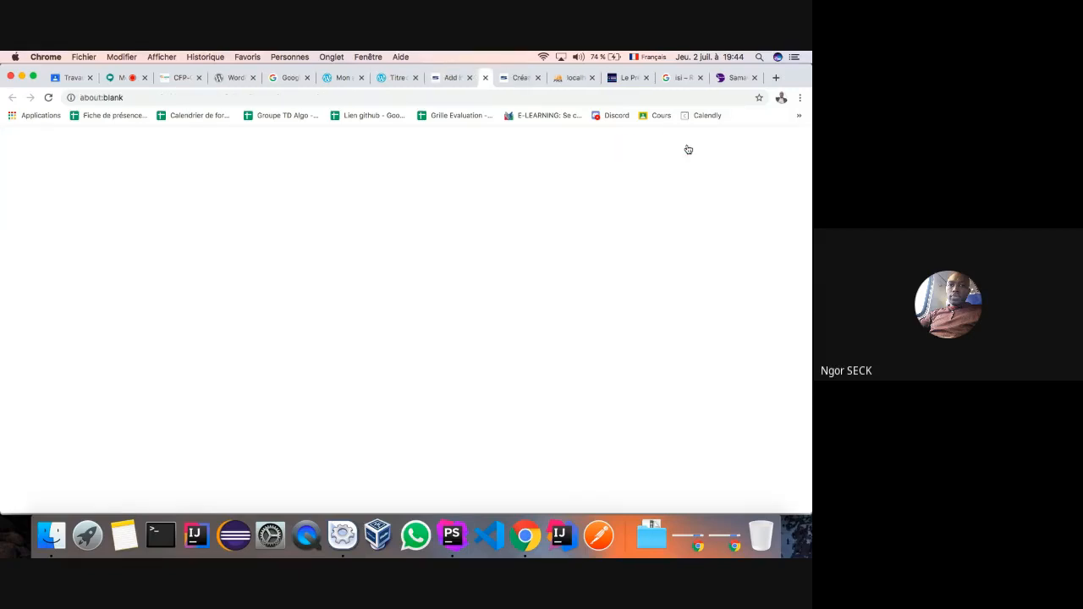
{"action": "left_click", "coordinate": [422, 81]}
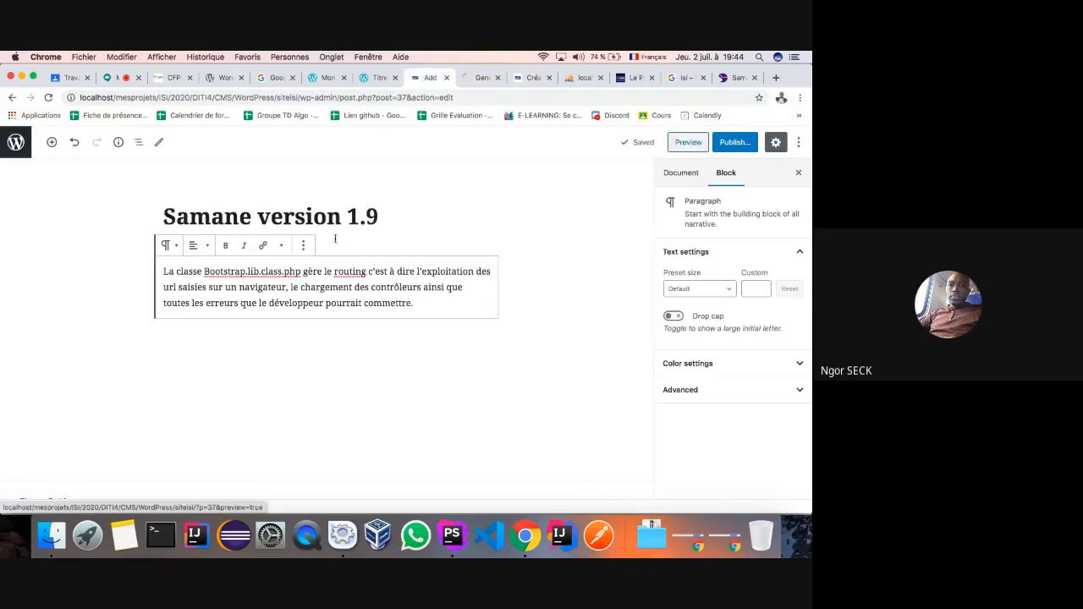
- Give the post the Samane logo as featured image, disable comments, and begin publishing
{"action": "left_click", "coordinate": [682, 172]}
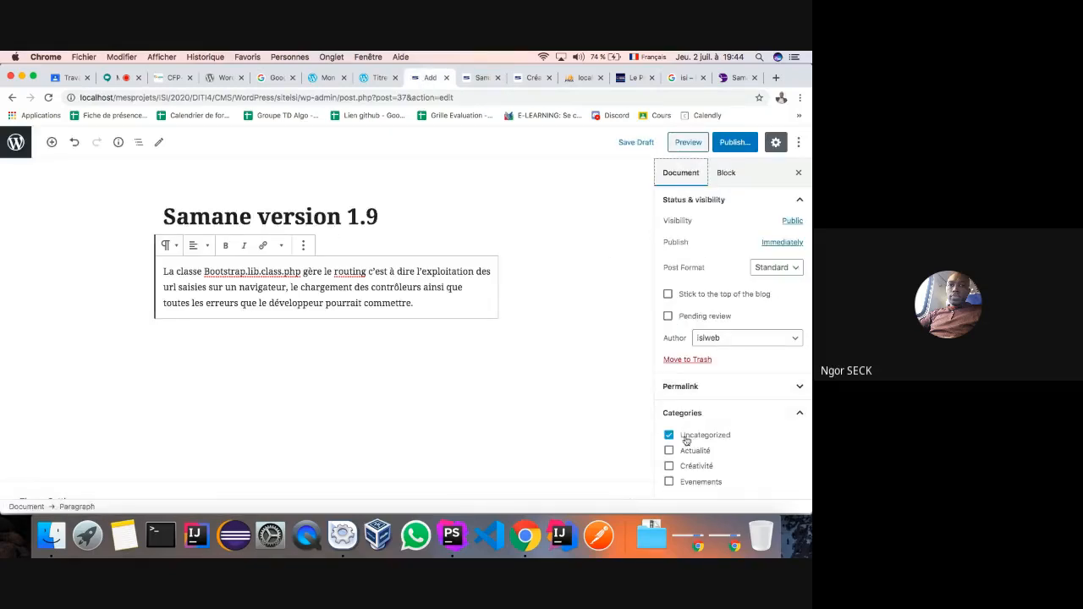
{"action": "scroll", "coordinate": [674, 423], "scroll_direction": "down", "scroll_amount": 3}
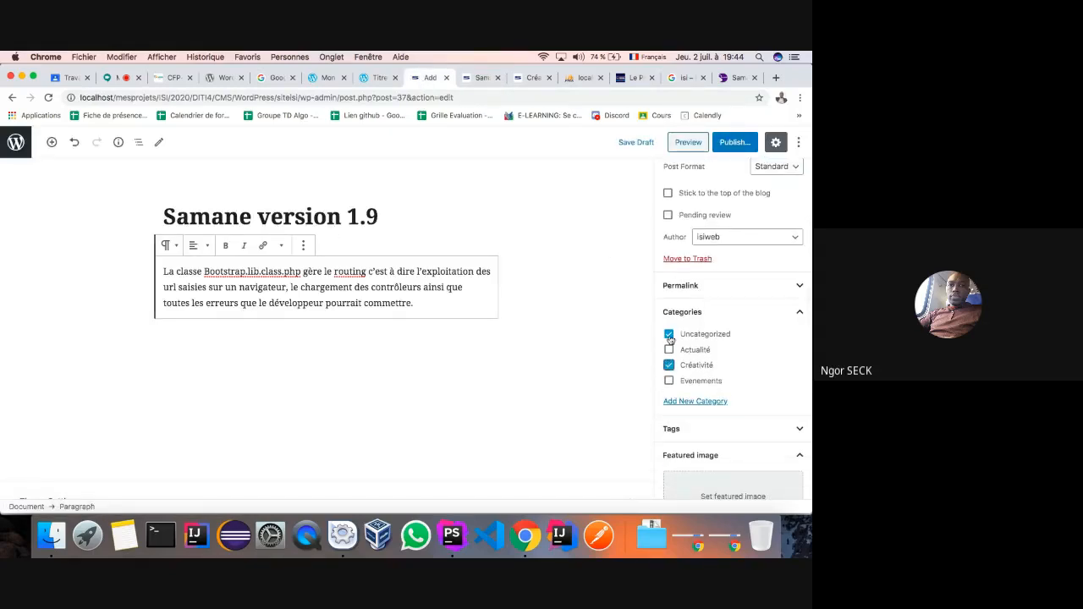
{"action": "scroll", "coordinate": [669, 335], "scroll_direction": "down", "scroll_amount": 4}
{"action": "left_click", "coordinate": [707, 351]}
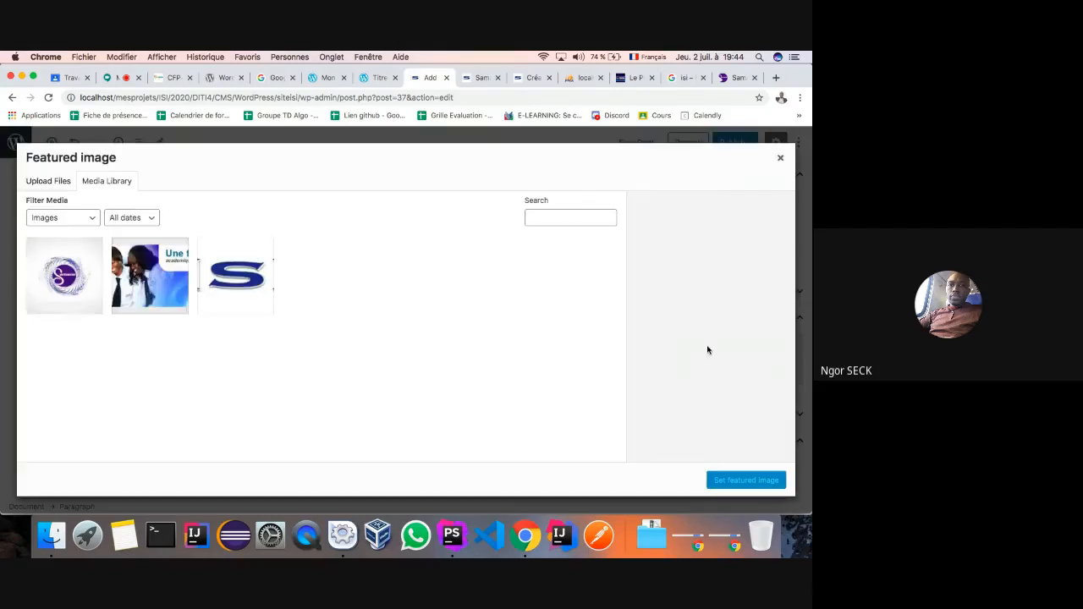
{"action": "left_click", "coordinate": [76, 280]}
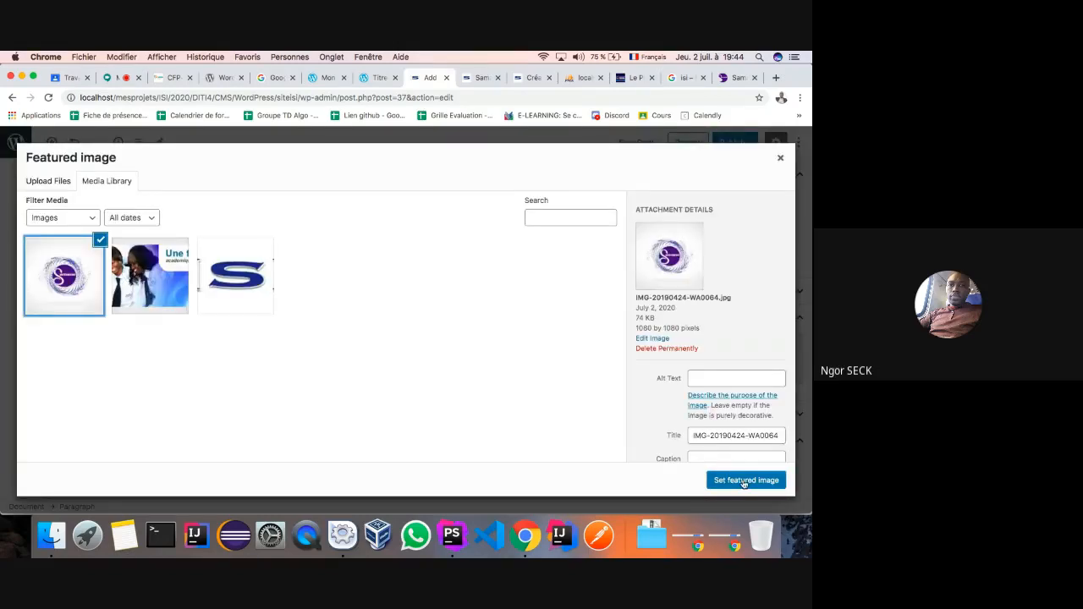
{"action": "left_click", "coordinate": [744, 480]}
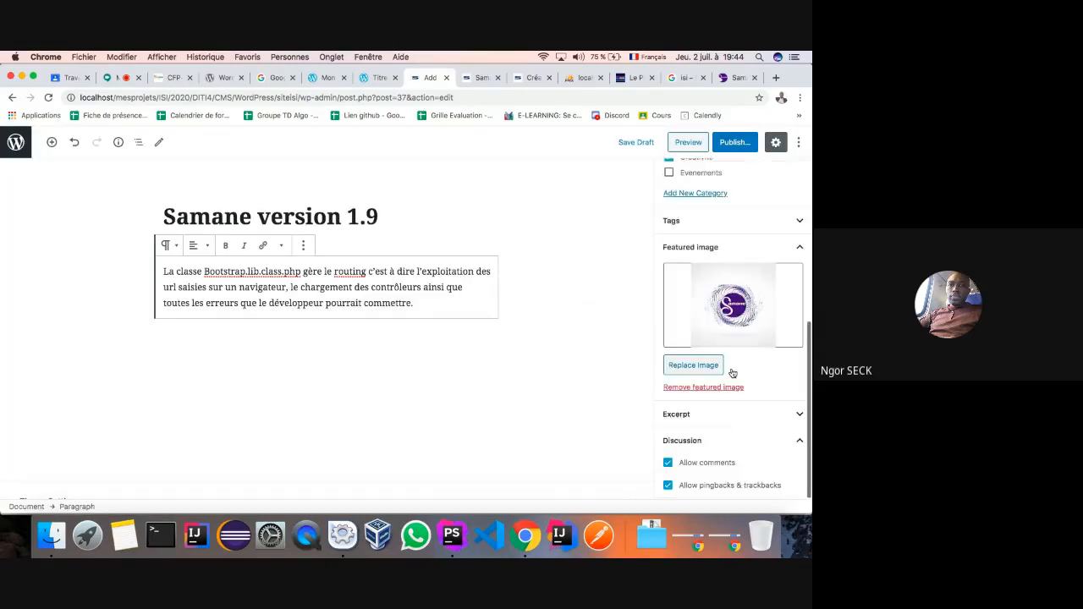
{"action": "left_click", "coordinate": [667, 465]}
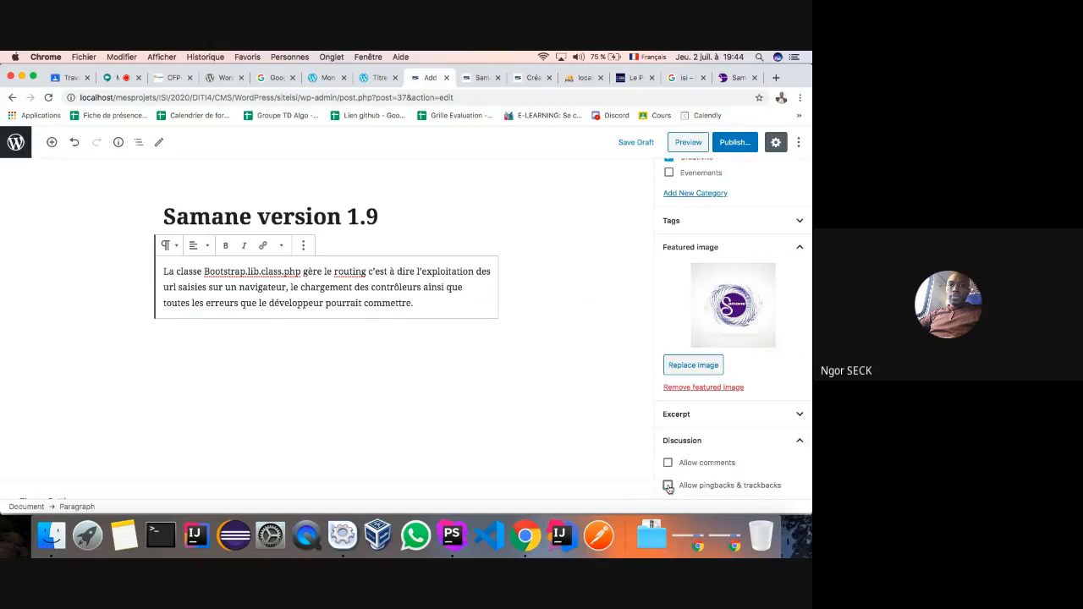
{"action": "left_click", "coordinate": [733, 142]}
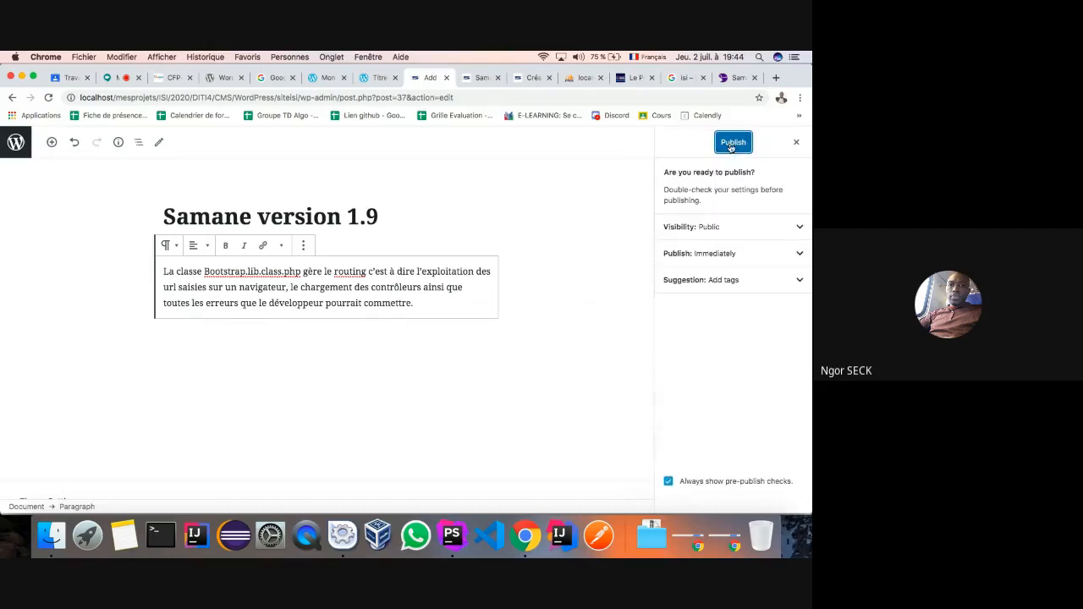
{"action": "left_click", "coordinate": [470, 78]}
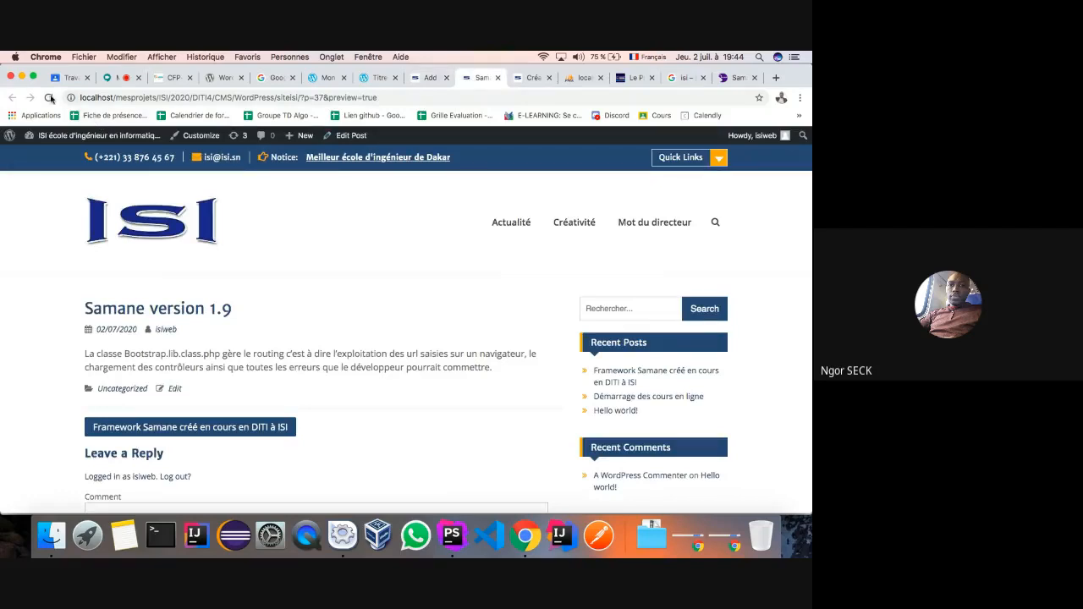
- Look over the Créativité category page, still showing only the Framework Samane post
{"action": "left_click", "coordinate": [577, 223]}
{"action": "scroll", "coordinate": [379, 310], "scroll_direction": "down", "scroll_amount": 10}
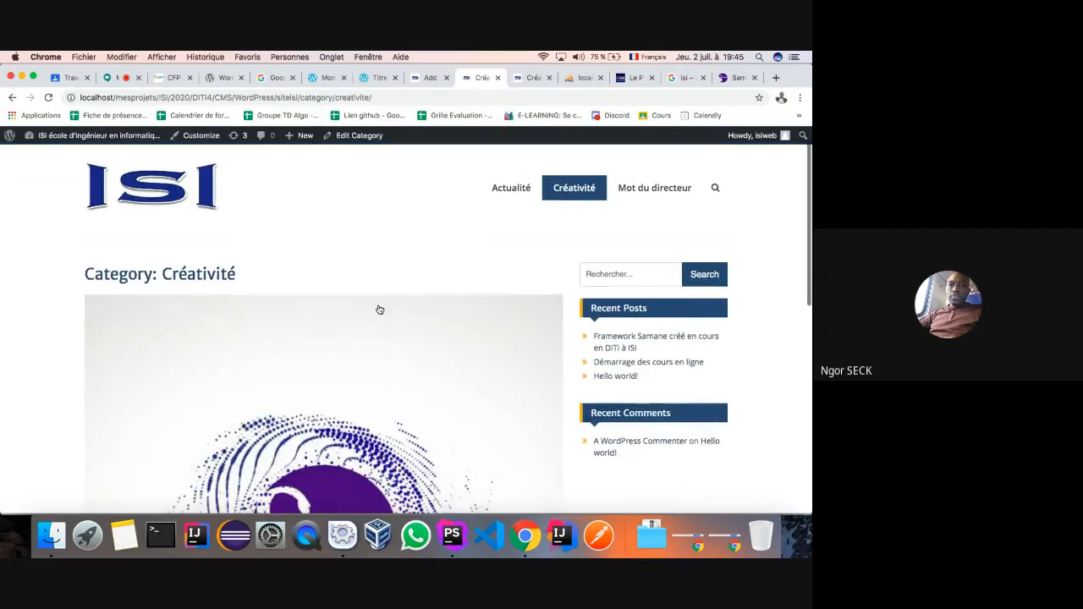
{"action": "scroll", "coordinate": [379, 309], "scroll_direction": "up", "scroll_amount": 10}
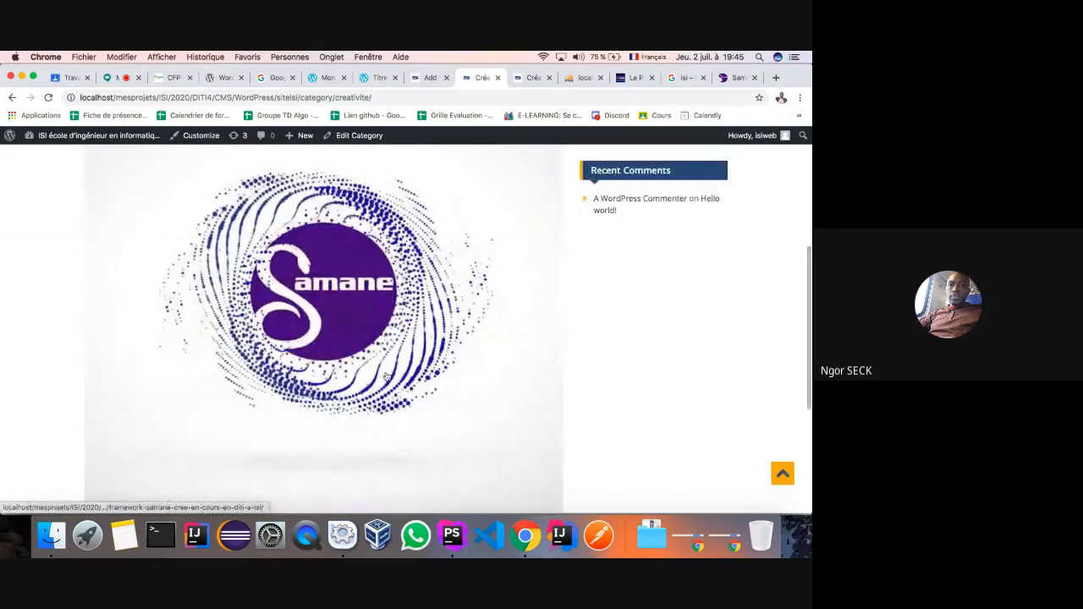
{"action": "scroll", "coordinate": [386, 377], "scroll_direction": "up", "scroll_amount": 2}
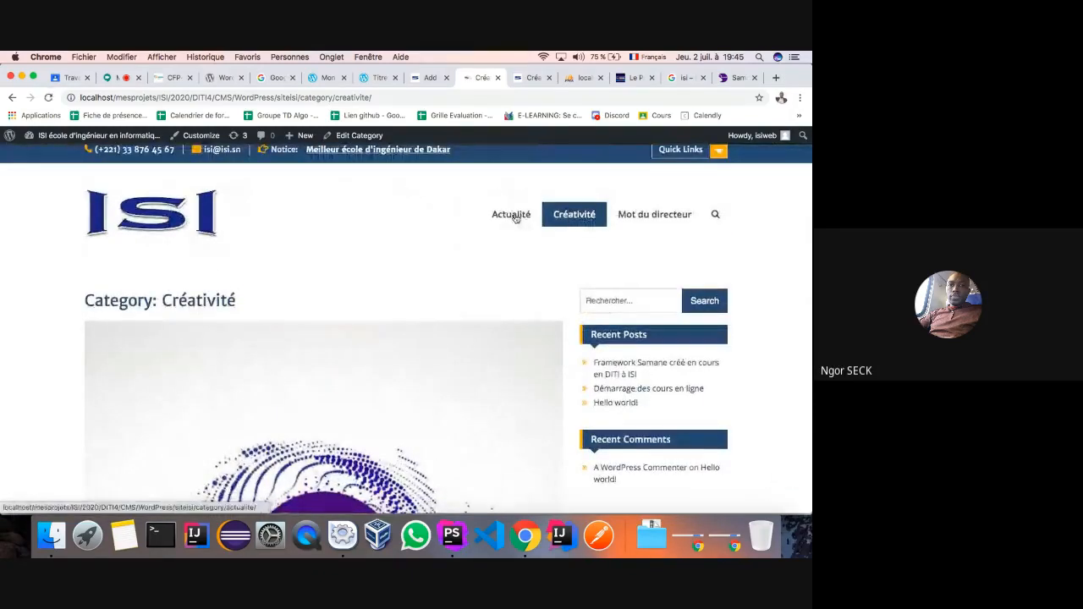
{"action": "scroll", "coordinate": [462, 324], "scroll_direction": "down", "scroll_amount": 8}
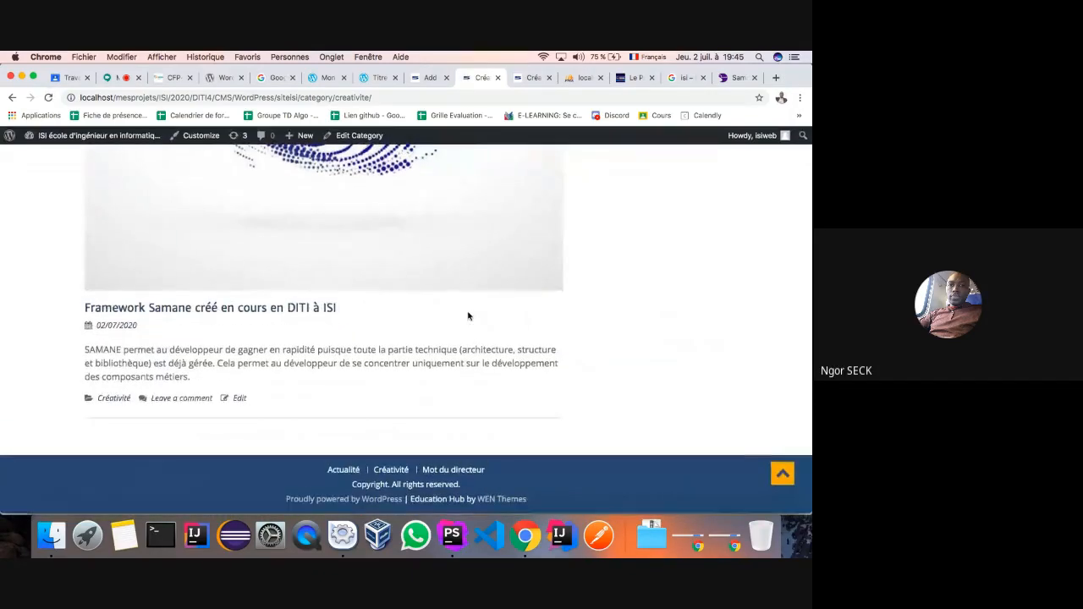
{"action": "scroll", "coordinate": [468, 316], "scroll_direction": "up", "scroll_amount": 2}
- Publish Samane version 1.9 and reload its page in the preview tab
{"action": "scroll", "coordinate": [456, 254], "scroll_direction": "up", "scroll_amount": 6}
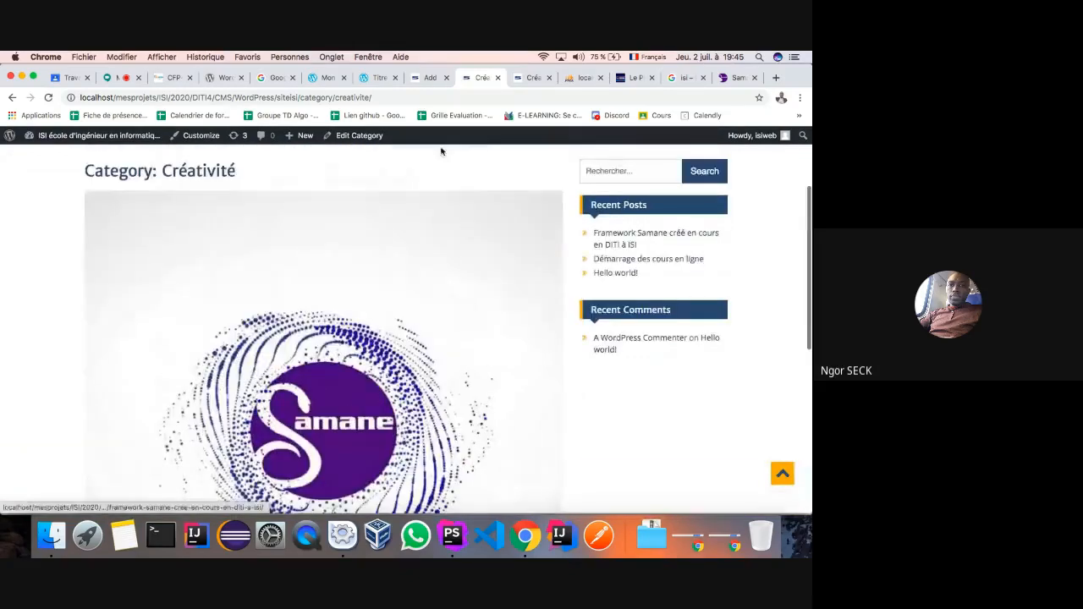
{"action": "left_click", "coordinate": [418, 77]}
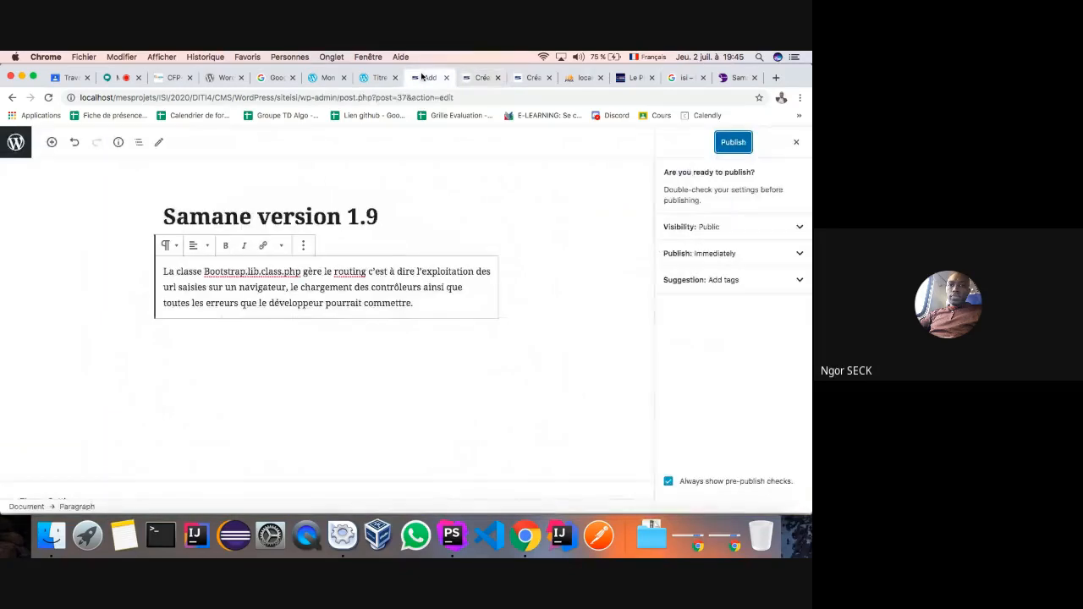
{"action": "left_click", "coordinate": [736, 143]}
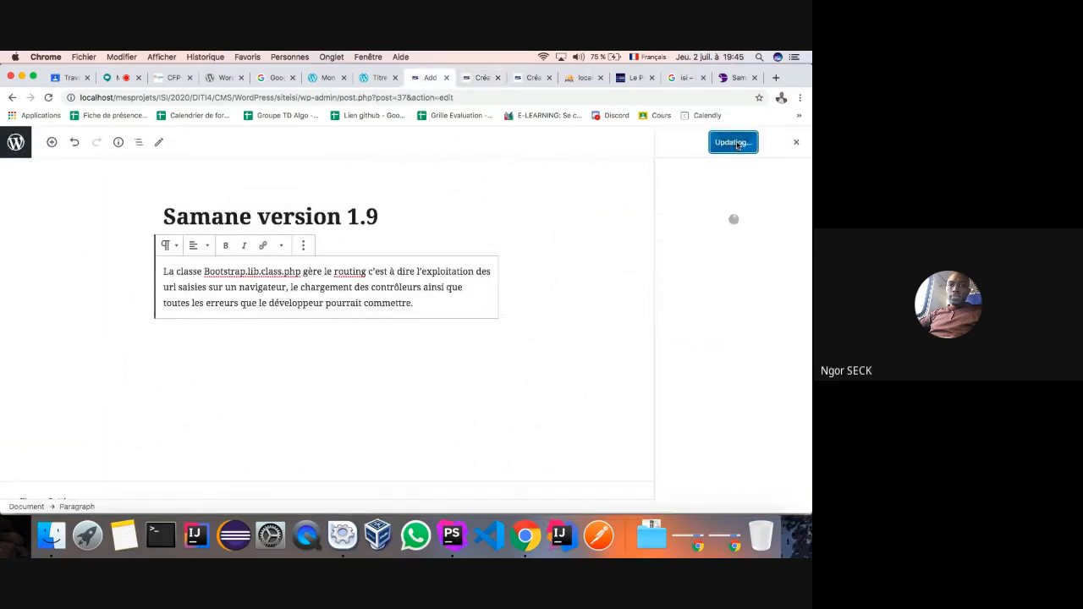
{"action": "left_click", "coordinate": [471, 80]}
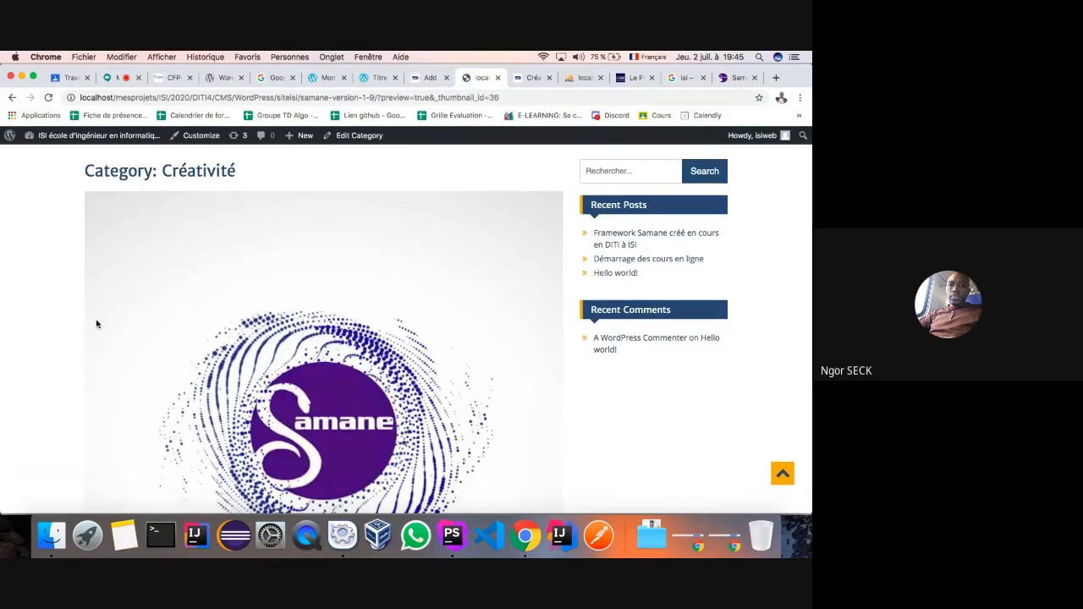
{"action": "scroll", "coordinate": [101, 305], "scroll_direction": "down", "scroll_amount": 5}
{"action": "scroll", "coordinate": [526, 210], "scroll_direction": "up", "scroll_amount": 10}
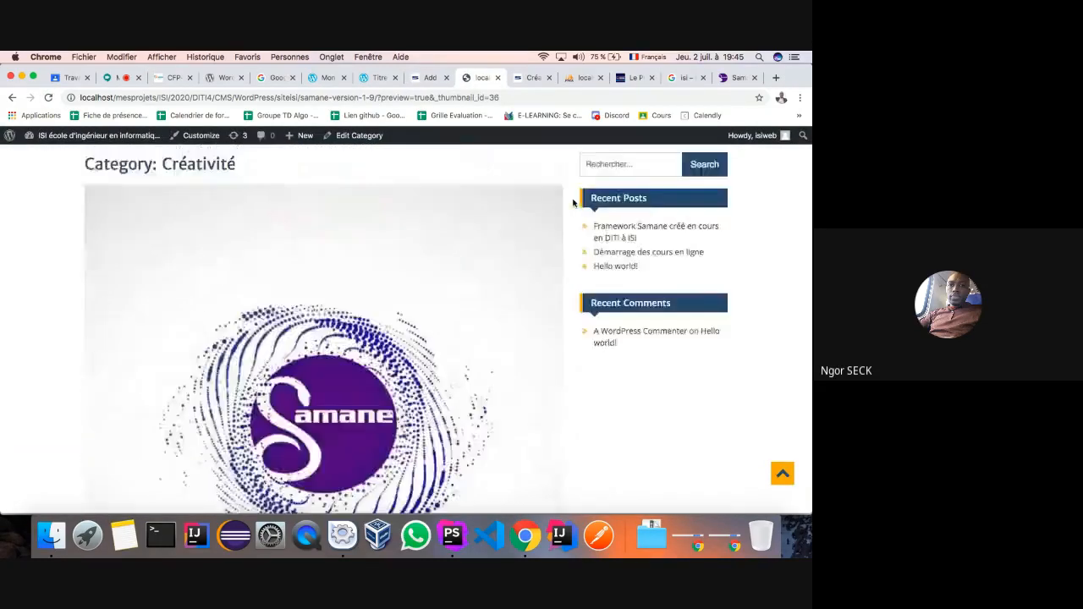
{"action": "left_click", "coordinate": [514, 225]}
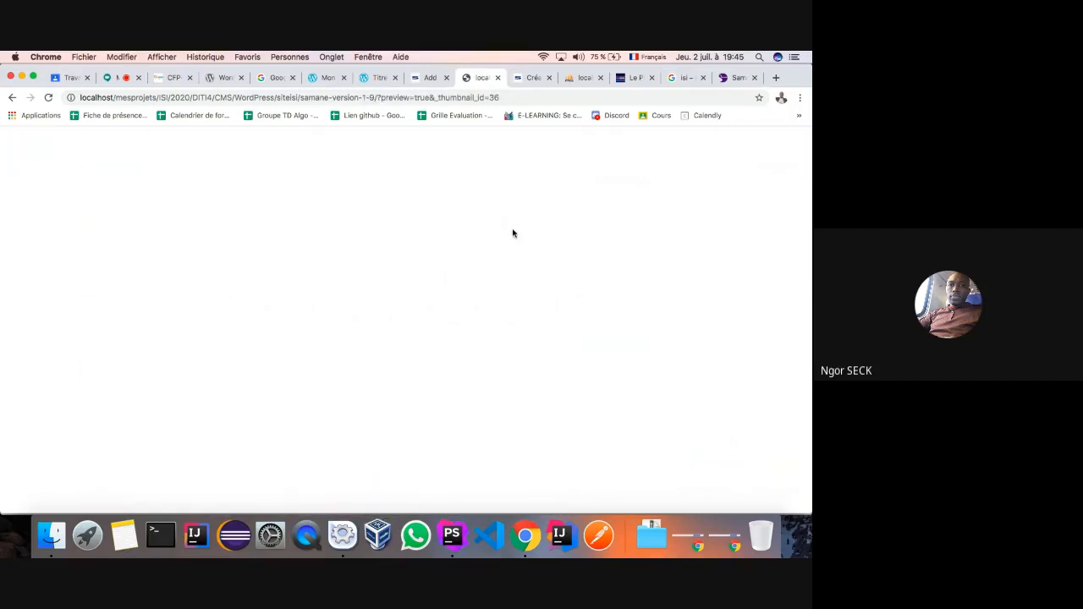
- Reload the Créativité page and check the new post with its logo and excerpt
{"action": "left_click", "coordinate": [532, 79]}
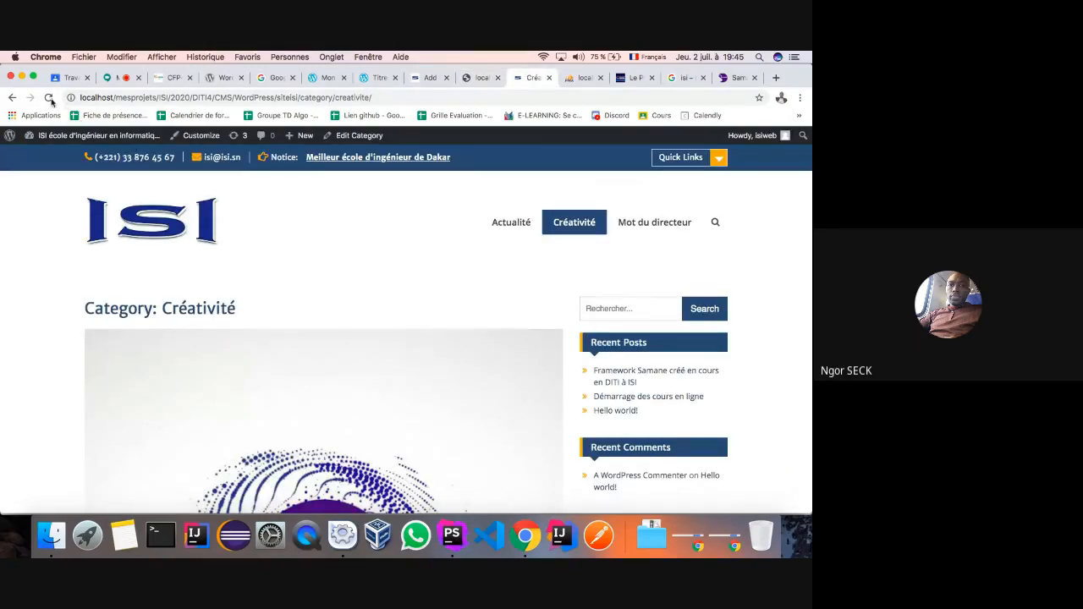
{"action": "left_click", "coordinate": [49, 99]}
{"action": "scroll", "coordinate": [109, 370], "scroll_direction": "down", "scroll_amount": 1}
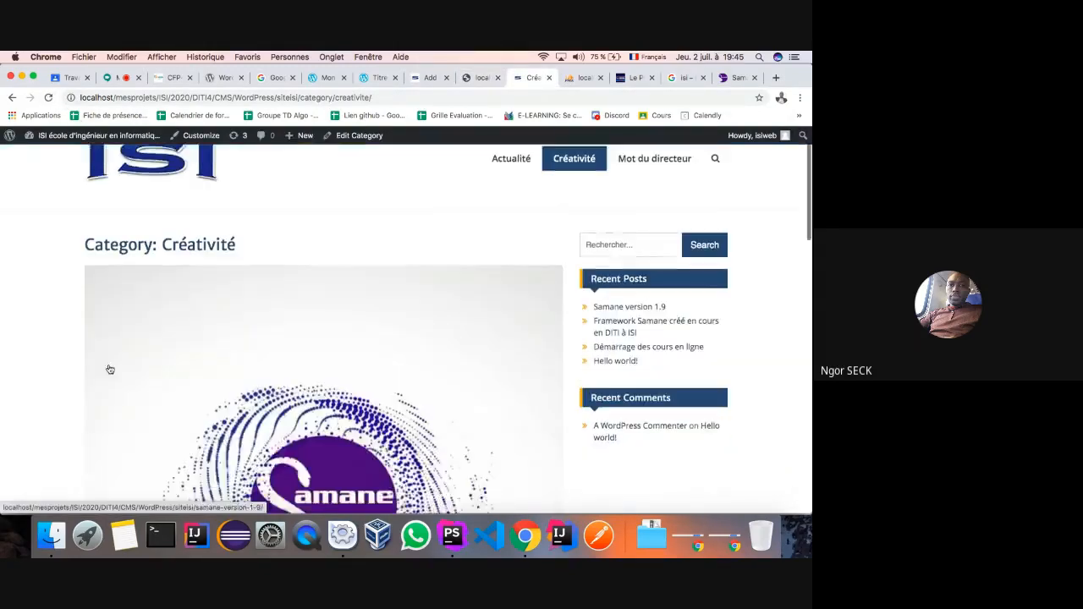
{"action": "scroll", "coordinate": [109, 369], "scroll_direction": "down", "scroll_amount": 6}
{"action": "scroll", "coordinate": [109, 370], "scroll_direction": "up", "scroll_amount": 6}
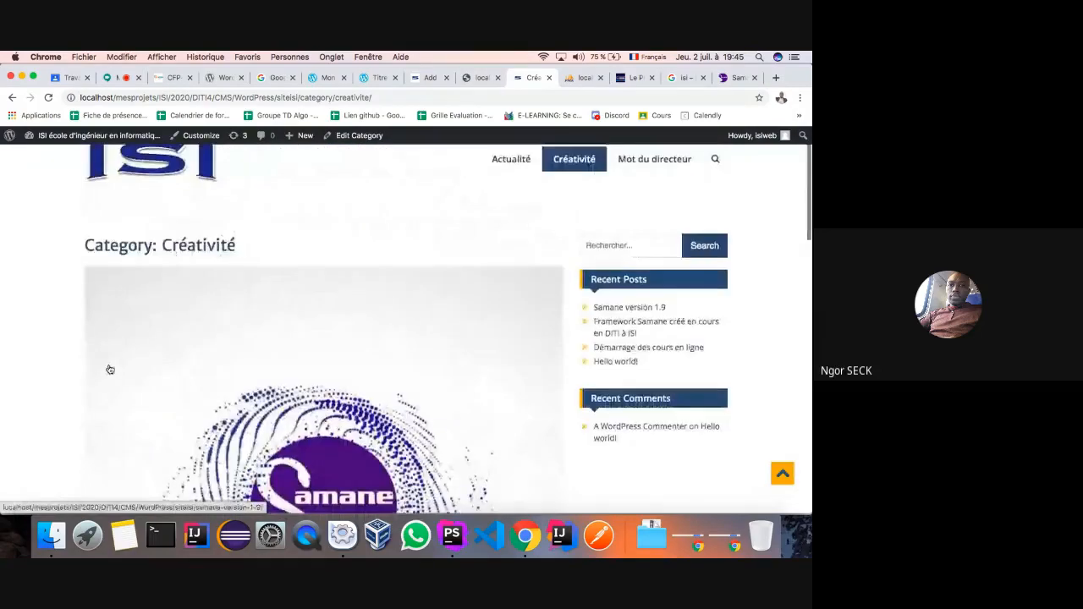
{"action": "scroll", "coordinate": [109, 370], "scroll_direction": "down", "scroll_amount": 8}
{"action": "scroll", "coordinate": [108, 364], "scroll_direction": "up", "scroll_amount": 7}
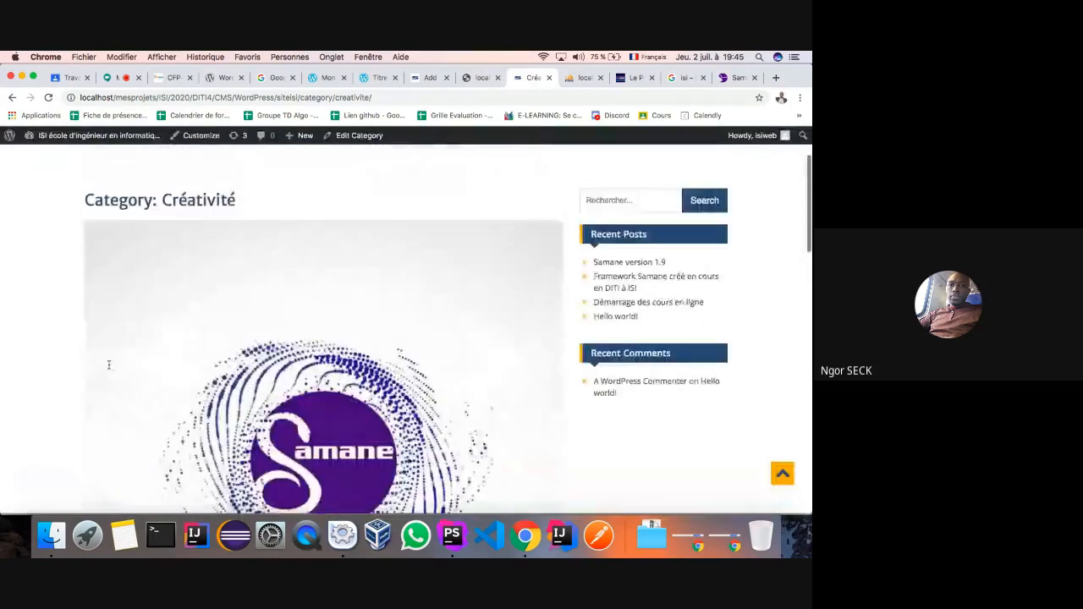
{"action": "scroll", "coordinate": [109, 368], "scroll_direction": "down", "scroll_amount": 8}
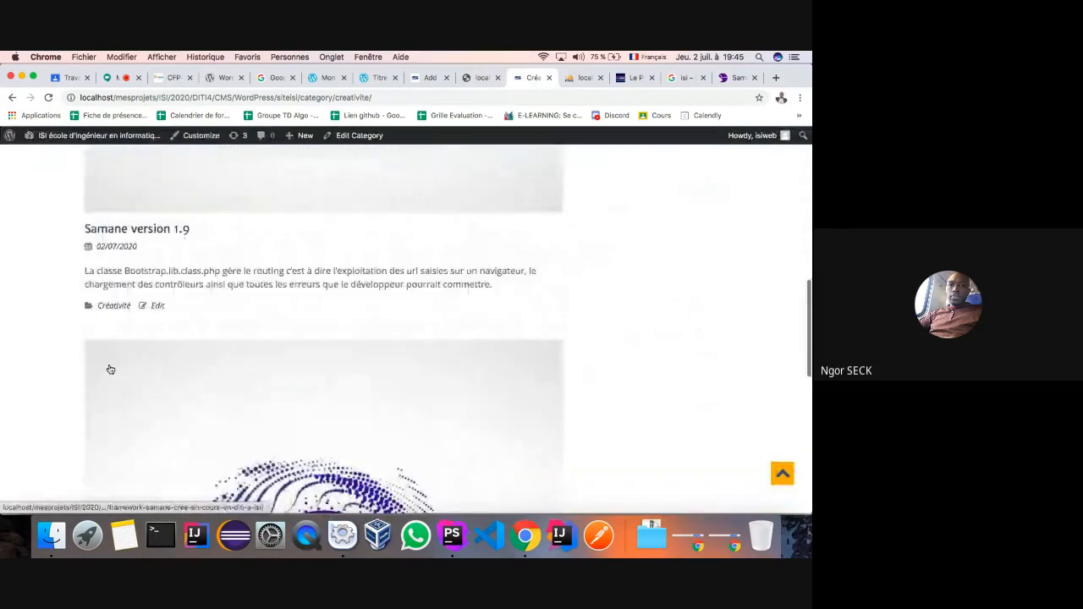
{"action": "scroll", "coordinate": [109, 370], "scroll_direction": "up", "scroll_amount": 2}
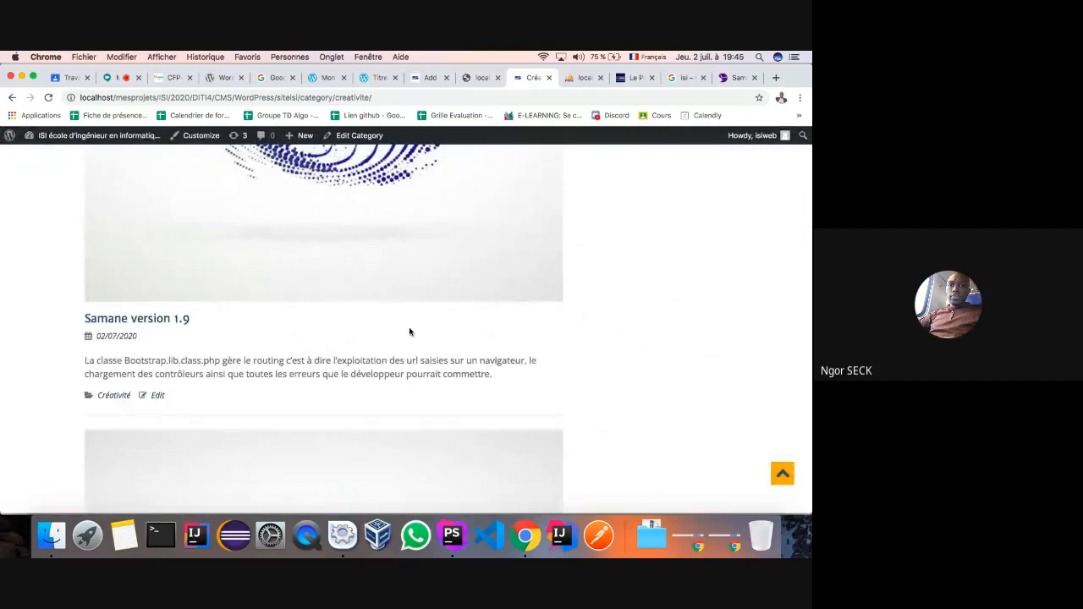
{"action": "scroll", "coordinate": [411, 331], "scroll_direction": "up", "scroll_amount": 7}
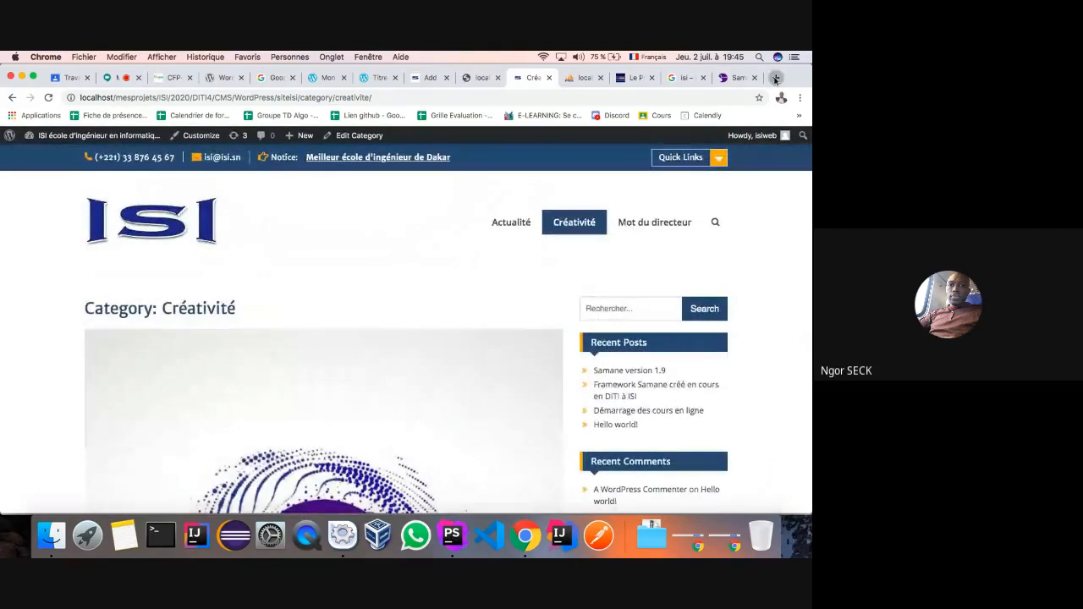
- Load the France 24 website in a new tab by typing 'fra'
{"action": "left_click", "coordinate": [774, 78]}
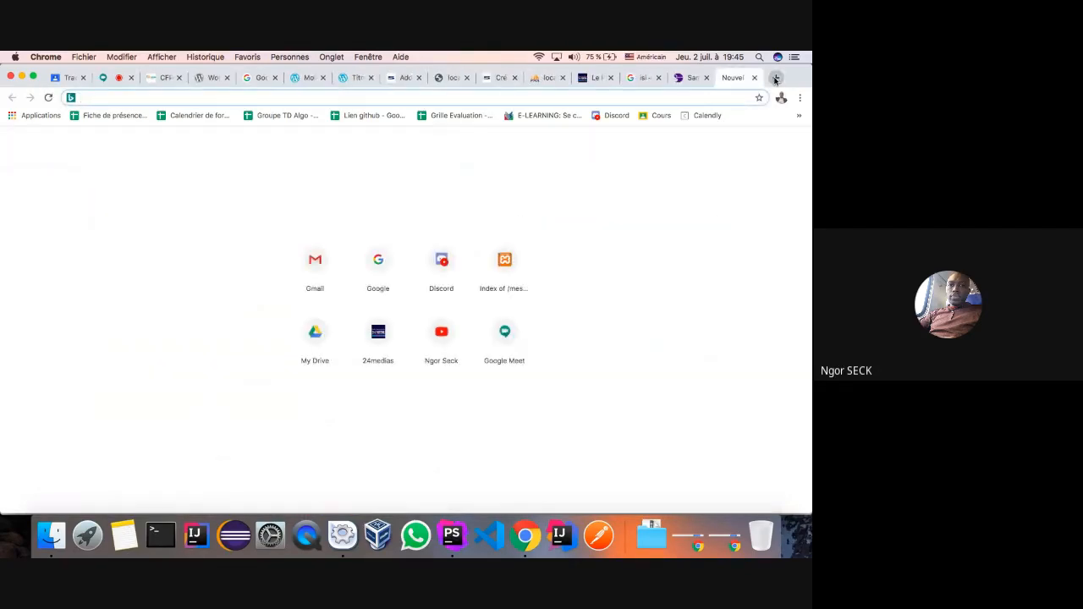
{"action": "type", "text": "fra"}
{"action": "key", "text": "Return"}
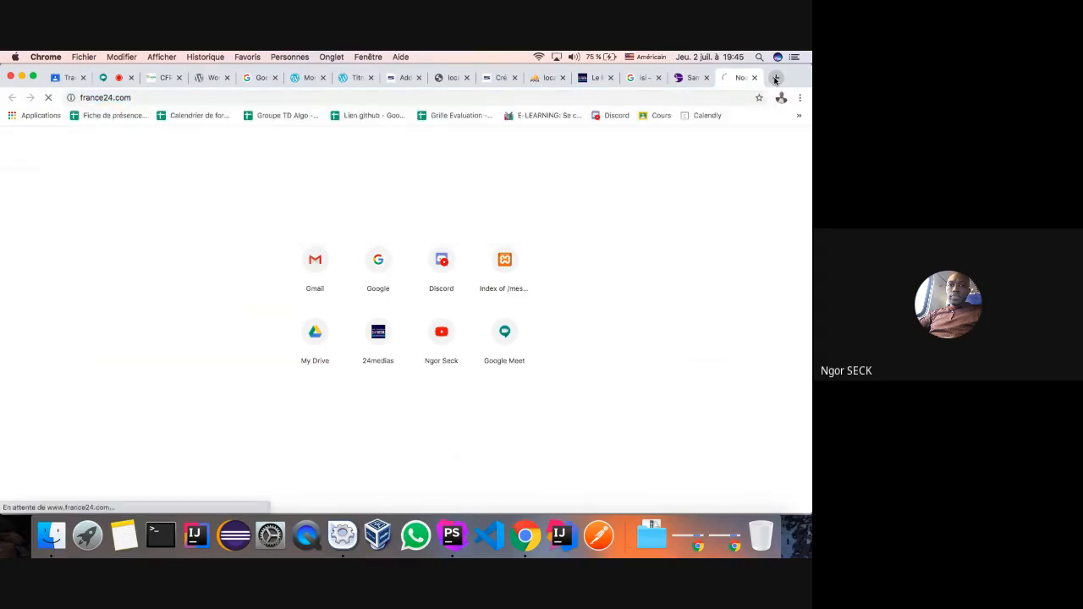
- Scroll through the France 24 homepage headlines, then return to the Créativité tab
{"action": "scroll", "coordinate": [531, 411], "scroll_direction": "down", "scroll_amount": 5}
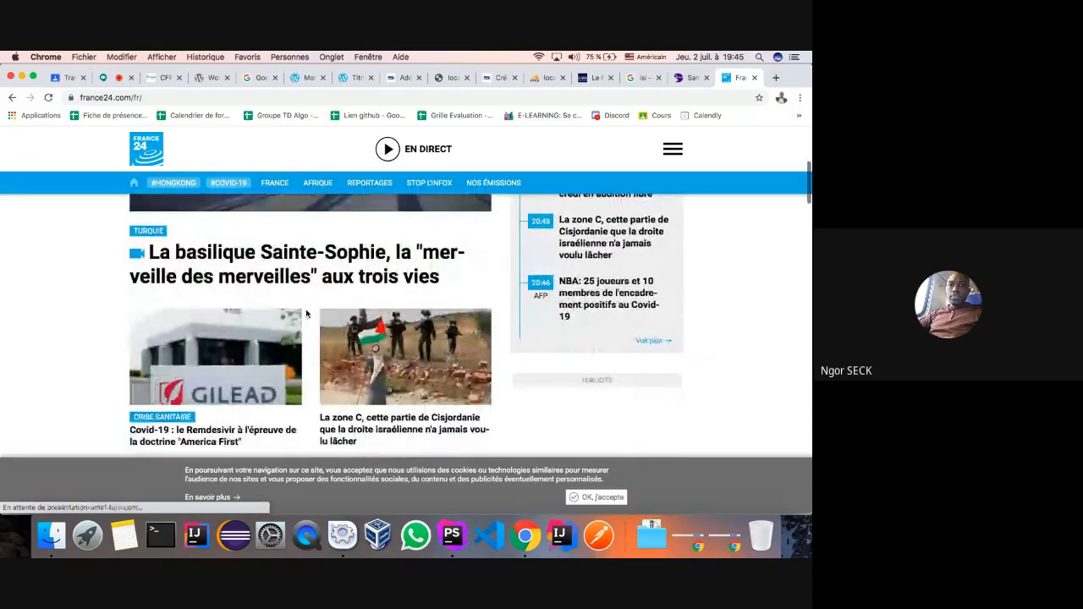
{"action": "scroll", "coordinate": [297, 253], "scroll_direction": "down", "scroll_amount": 1}
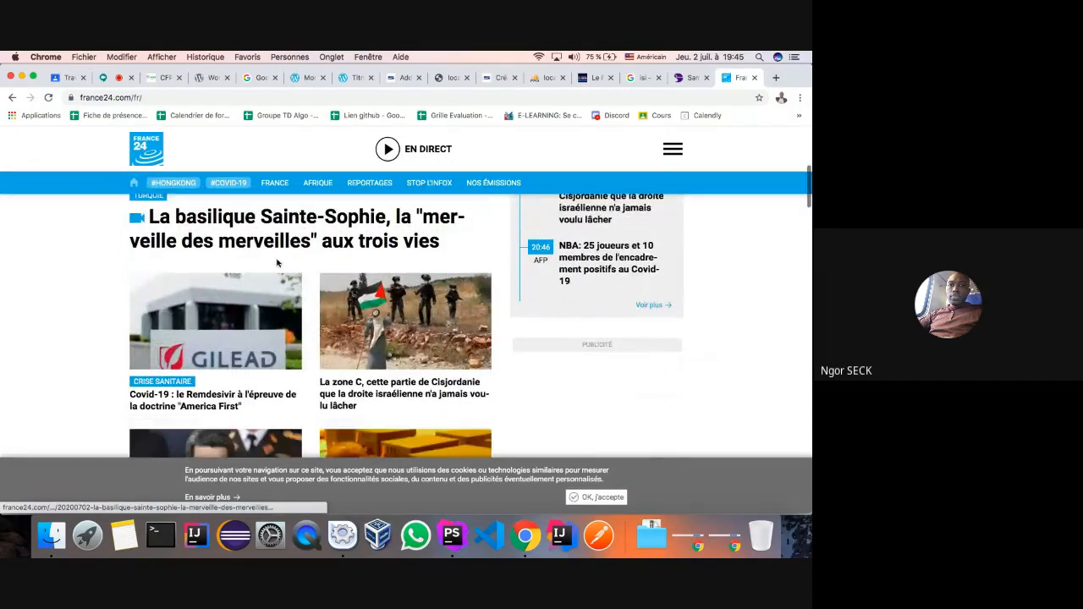
{"action": "scroll", "coordinate": [421, 308], "scroll_direction": "down", "scroll_amount": 8}
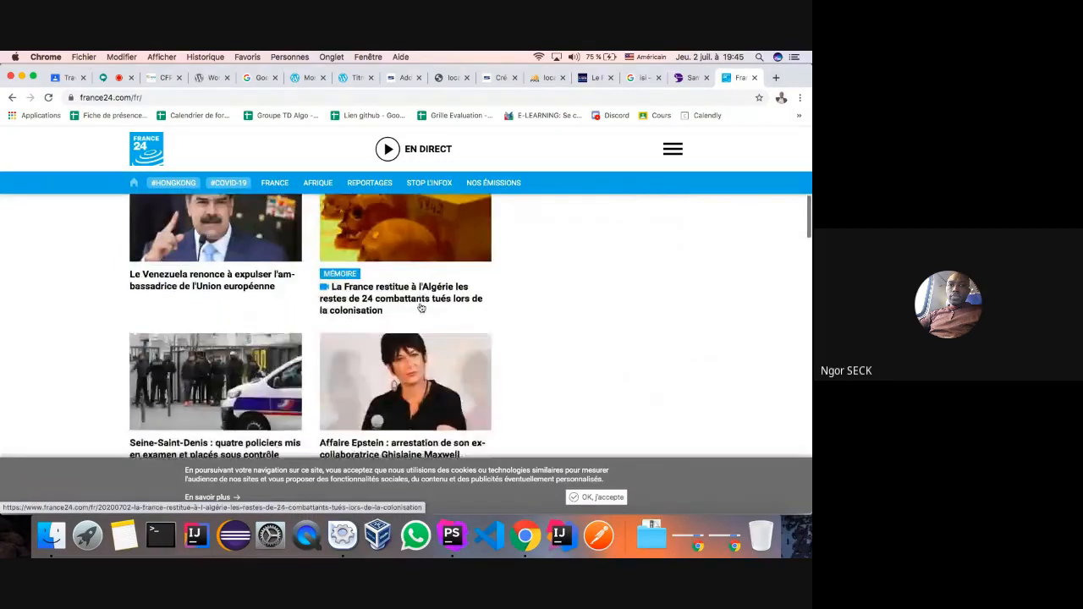
{"action": "scroll", "coordinate": [438, 320], "scroll_direction": "down", "scroll_amount": 5}
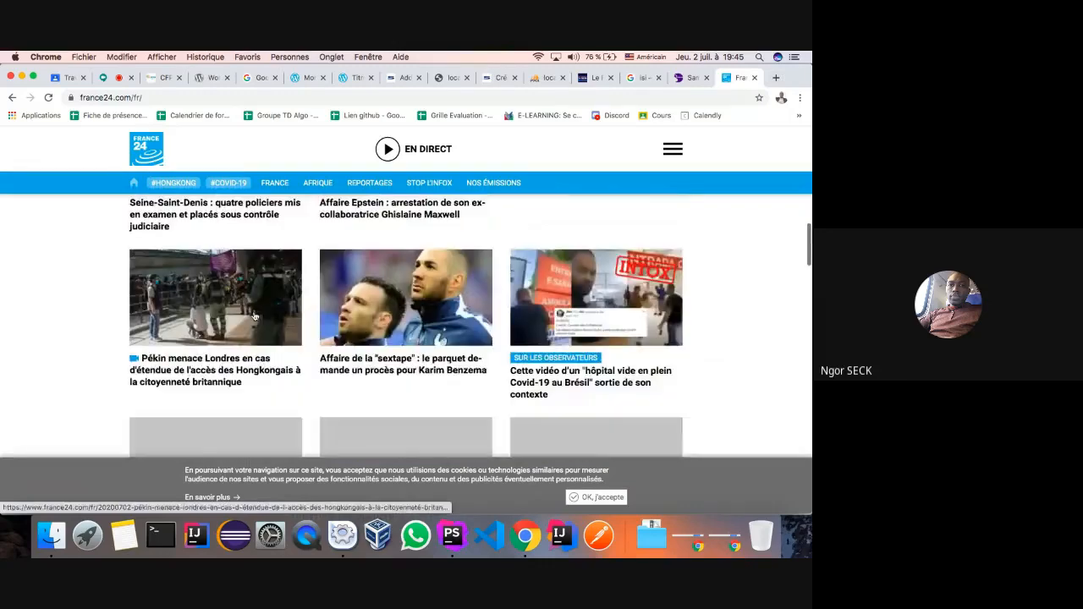
{"action": "scroll", "coordinate": [567, 294], "scroll_direction": "down", "scroll_amount": 5}
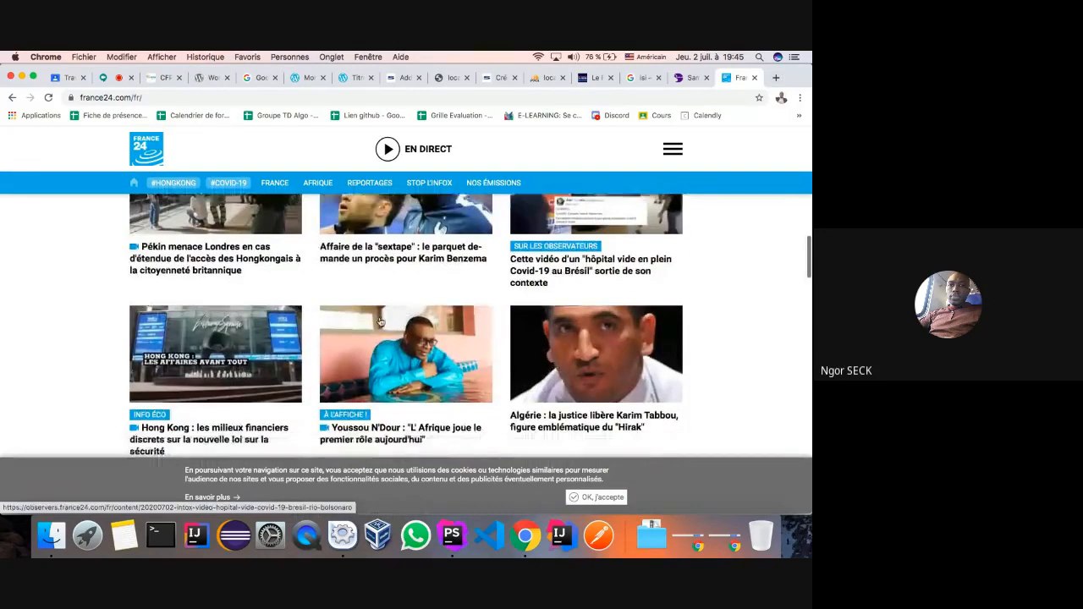
{"action": "scroll", "coordinate": [592, 339], "scroll_direction": "up", "scroll_amount": 10}
{"action": "scroll", "coordinate": [610, 336], "scroll_direction": "up", "scroll_amount": 6}
{"action": "scroll", "coordinate": [610, 336], "scroll_direction": "down", "scroll_amount": 4}
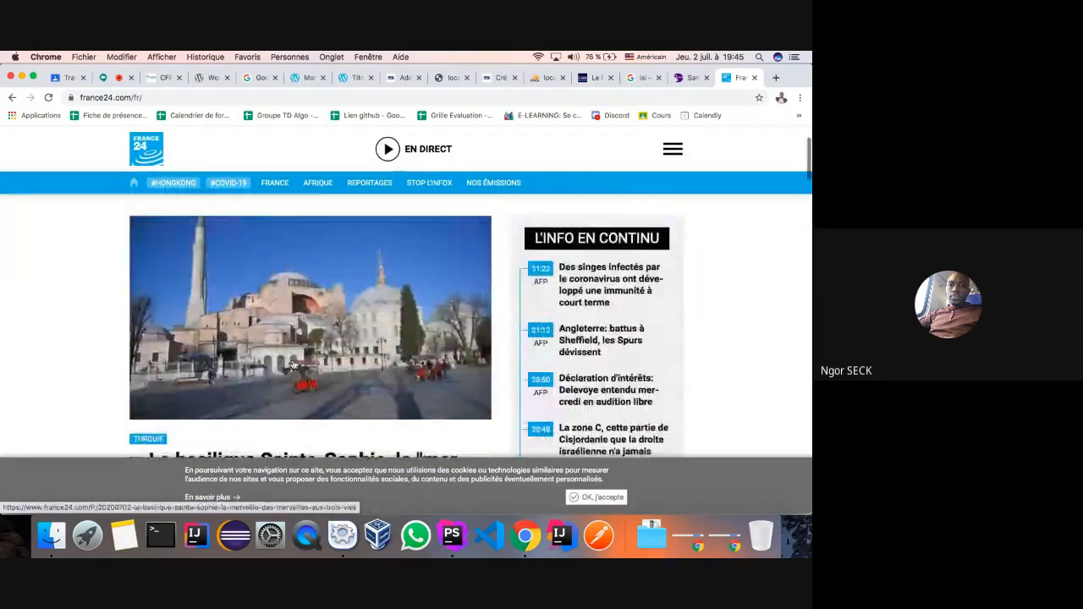
{"action": "left_click", "coordinate": [499, 78]}
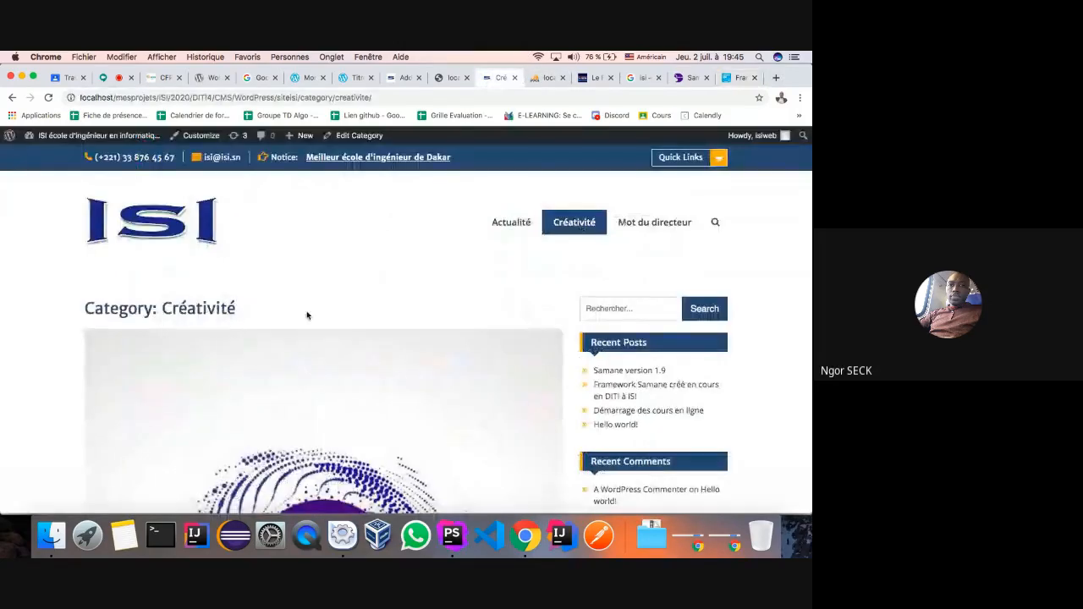
- Open the Samane version 1.9 post on its own page from the Créativité listing
{"action": "scroll", "coordinate": [307, 315], "scroll_direction": "down", "scroll_amount": 5}
{"action": "scroll", "coordinate": [307, 315], "scroll_direction": "down", "scroll_amount": 3}
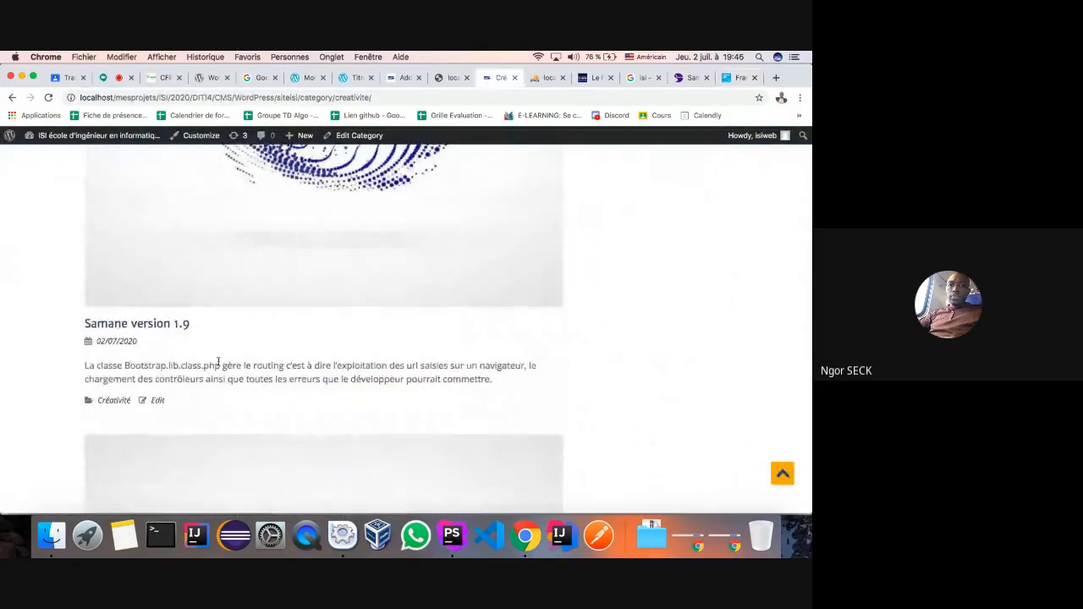
{"action": "scroll", "coordinate": [217, 363], "scroll_direction": "up", "scroll_amount": 2}
{"action": "scroll", "coordinate": [169, 364], "scroll_direction": "down", "scroll_amount": 2}
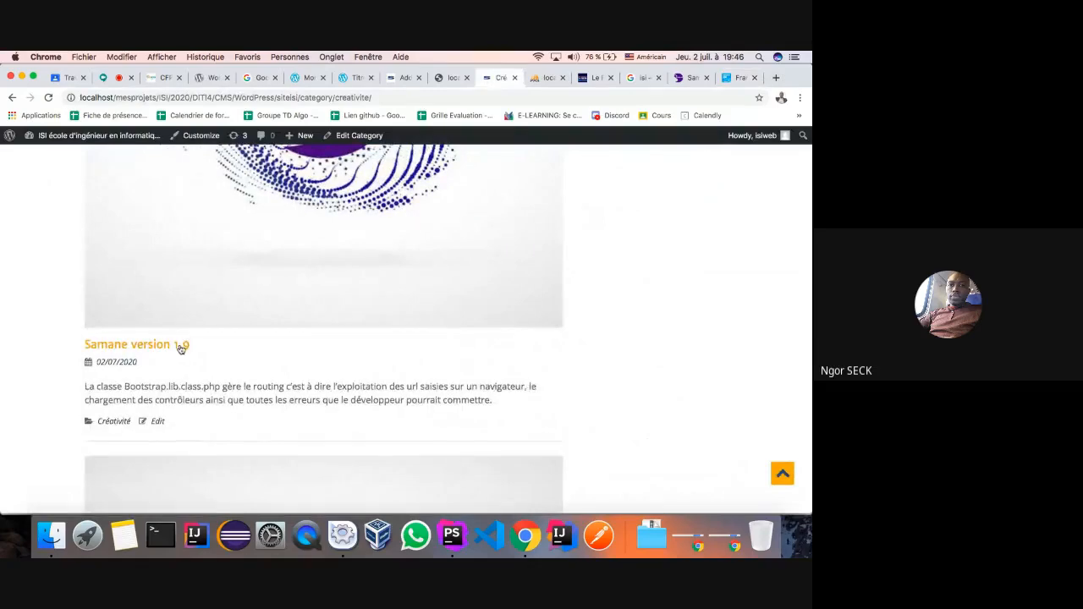
{"action": "scroll", "coordinate": [178, 348], "scroll_direction": "down", "scroll_amount": 4}
{"action": "scroll", "coordinate": [181, 349], "scroll_direction": "down", "scroll_amount": 5}
{"action": "scroll", "coordinate": [180, 349], "scroll_direction": "up", "scroll_amount": 6}
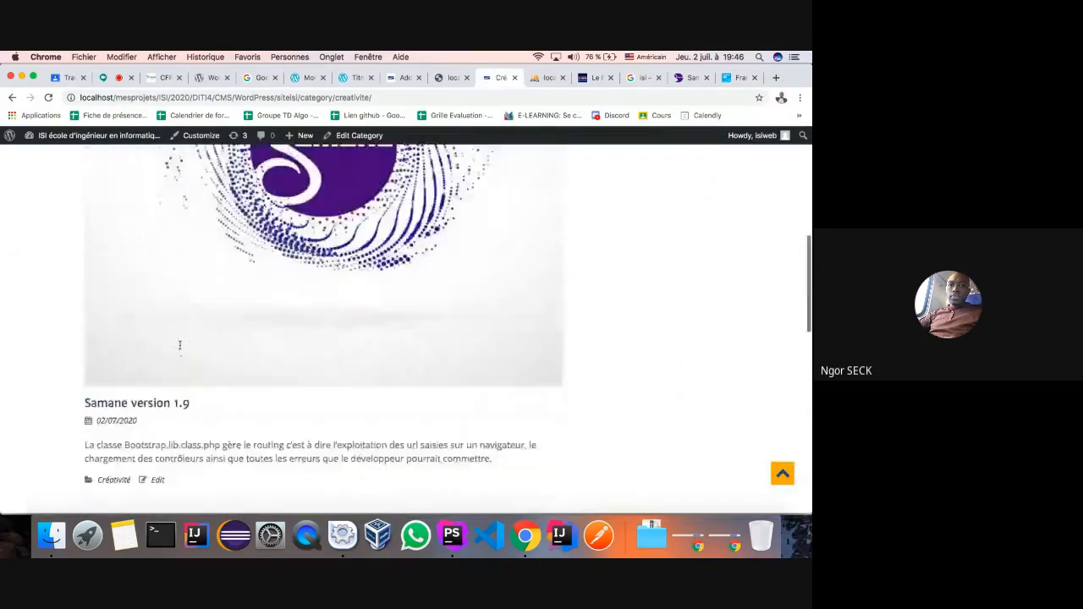
{"action": "scroll", "coordinate": [180, 349], "scroll_direction": "down", "scroll_amount": 2}
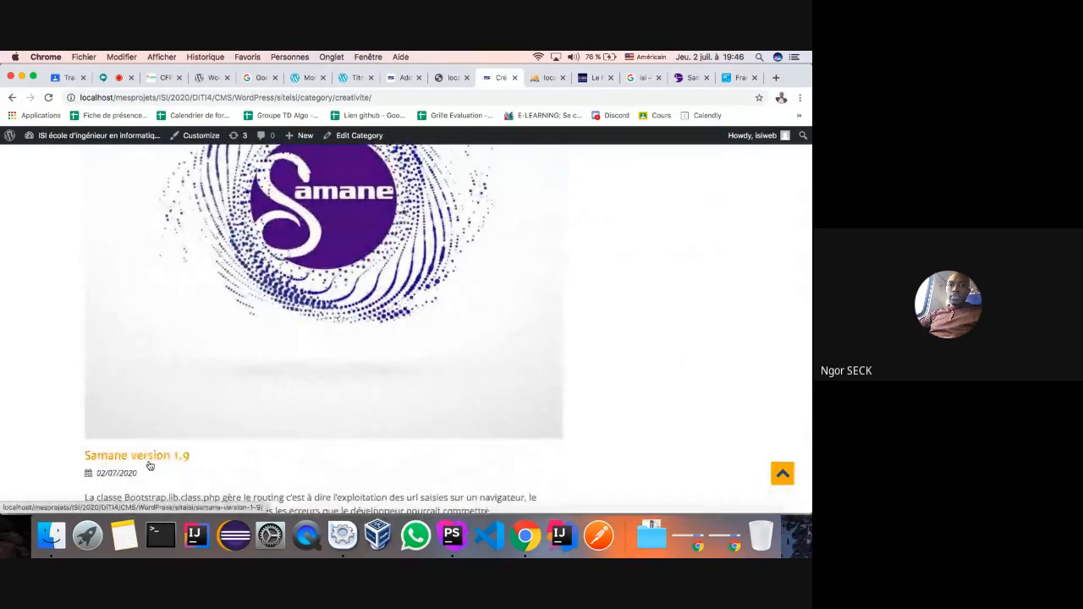
{"action": "left_click", "coordinate": [174, 450]}
{"action": "scroll", "coordinate": [296, 365], "scroll_direction": "down", "scroll_amount": 6}
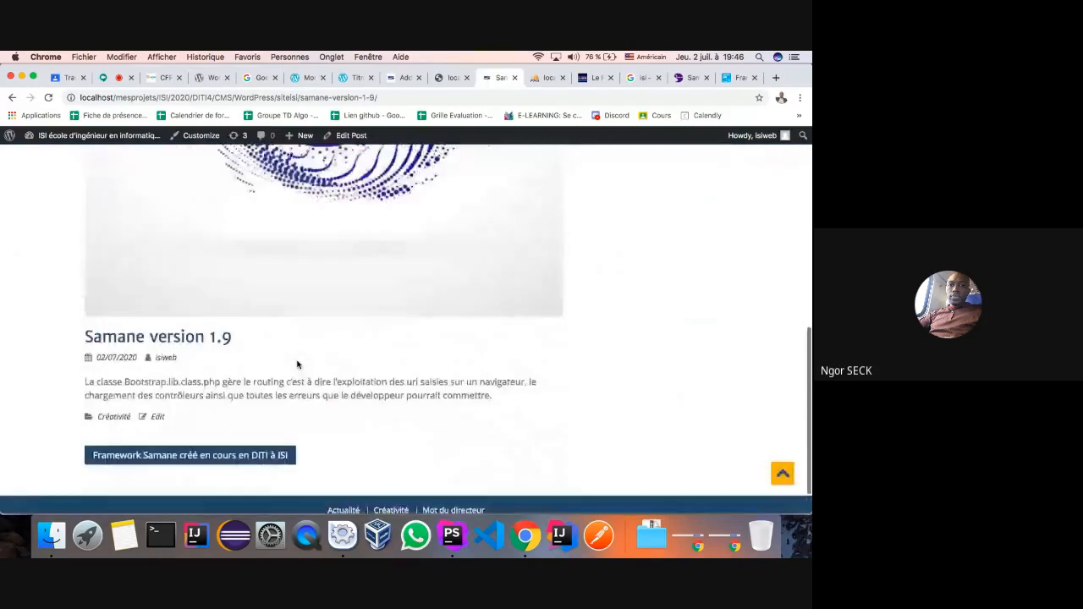
- Open France 24's Sainte-Sophie basilica article
{"action": "left_click", "coordinate": [736, 78]}
{"action": "scroll", "coordinate": [296, 299], "scroll_direction": "down", "scroll_amount": 2}
{"action": "left_click", "coordinate": [296, 299]}
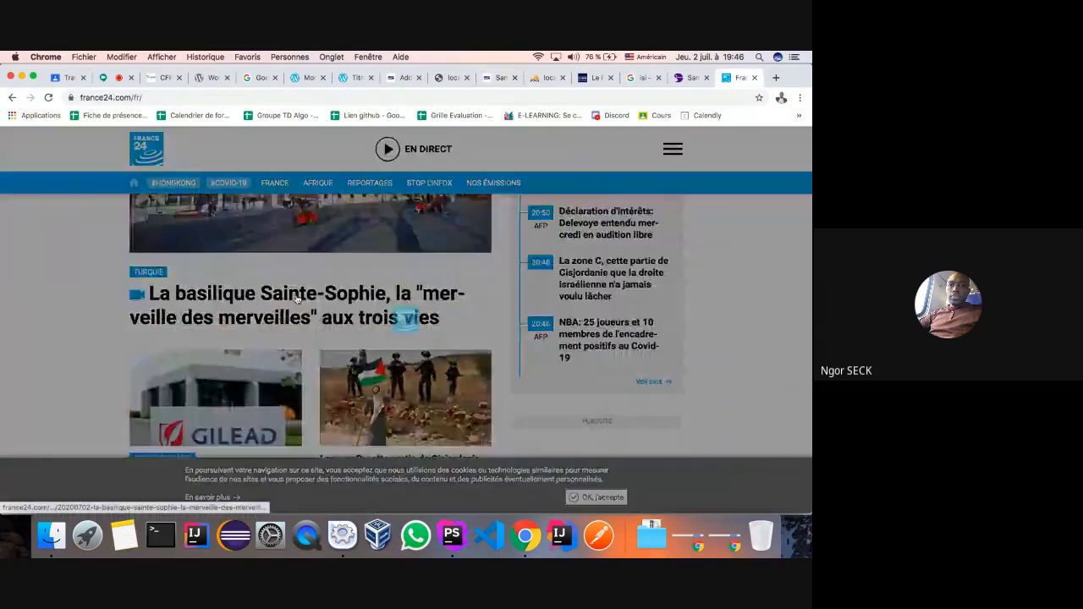
- Scroll through the Sainte-Sophie basilica article, then return to the Samane version 1.9 post
{"action": "scroll", "coordinate": [296, 298], "scroll_direction": "down", "scroll_amount": 10}
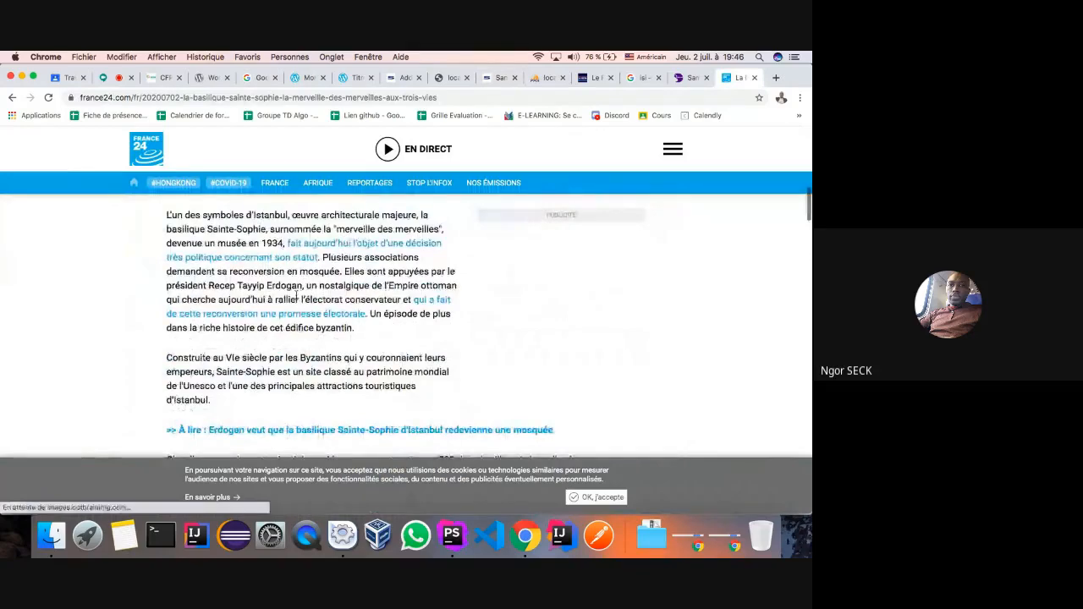
{"action": "scroll", "coordinate": [296, 298], "scroll_direction": "down", "scroll_amount": 4}
{"action": "scroll", "coordinate": [296, 294], "scroll_direction": "down", "scroll_amount": 10}
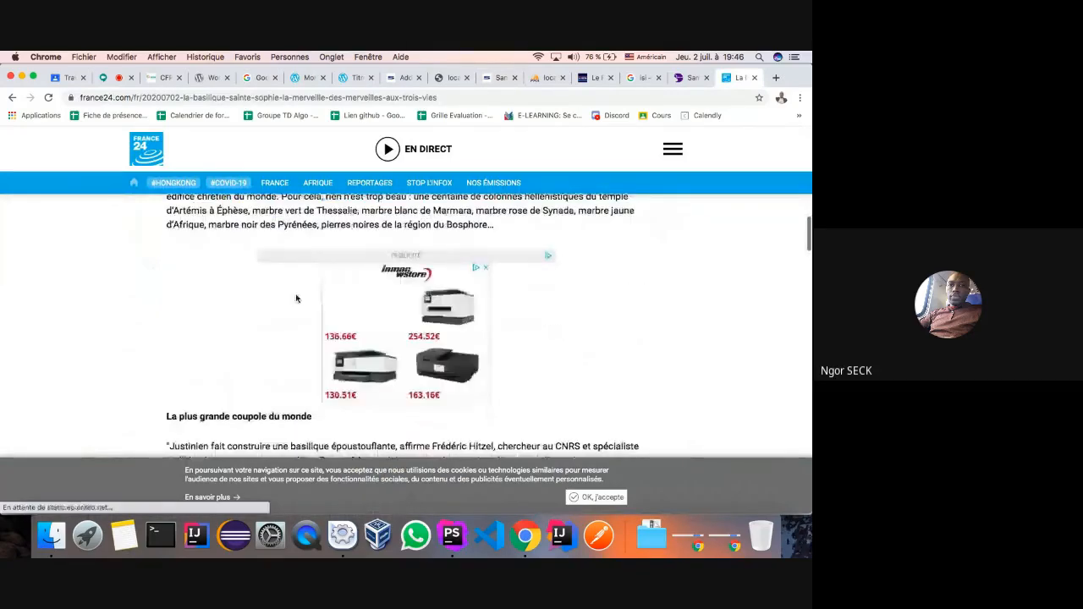
{"action": "scroll", "coordinate": [296, 294], "scroll_direction": "down", "scroll_amount": 15}
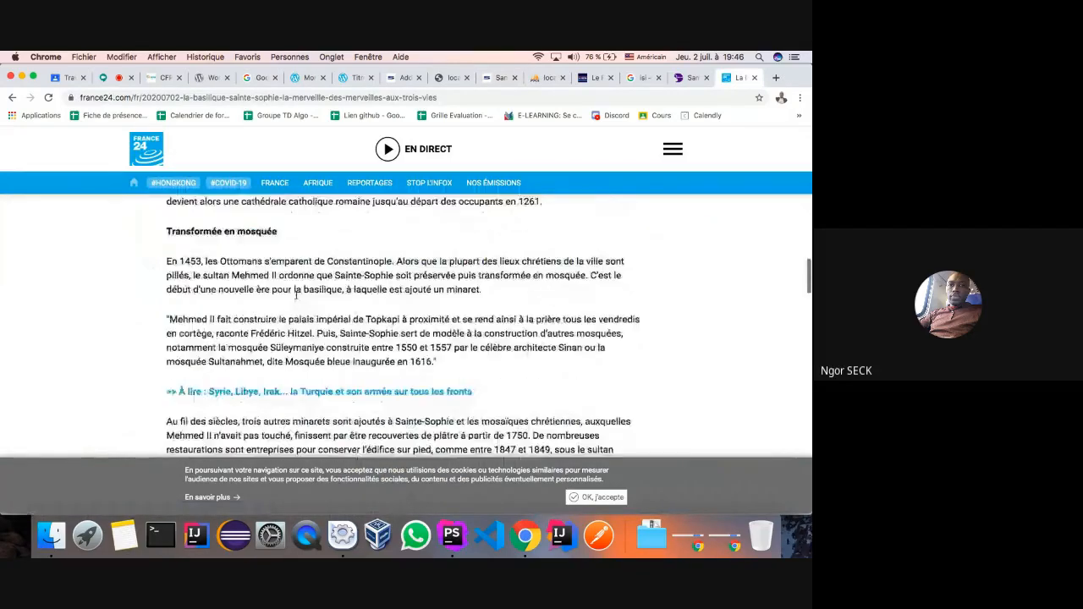
{"action": "scroll", "coordinate": [296, 294], "scroll_direction": "down", "scroll_amount": 2}
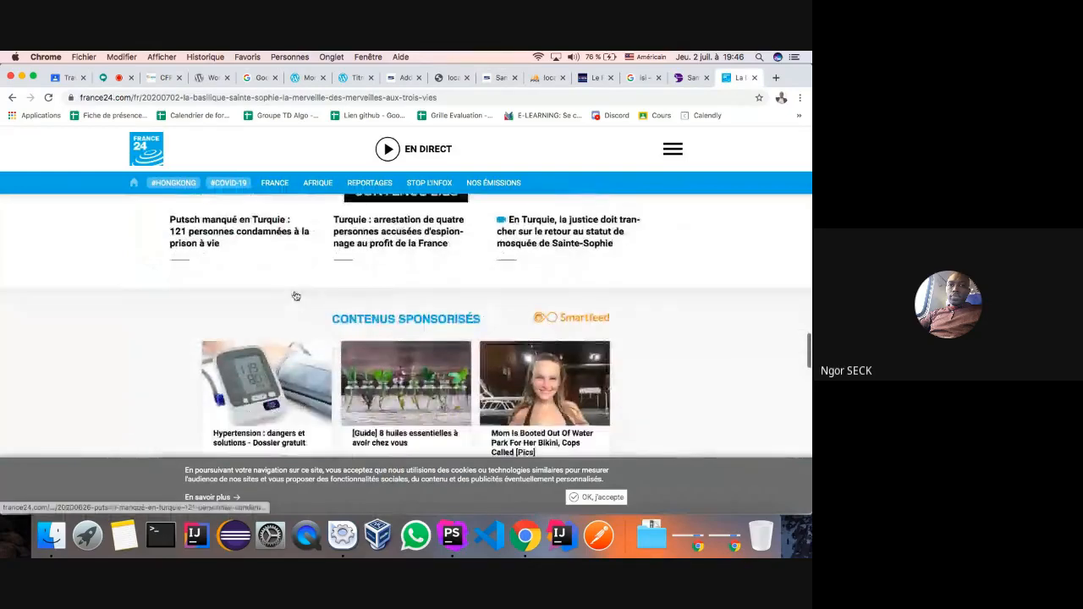
{"action": "scroll", "coordinate": [295, 292], "scroll_direction": "up", "scroll_amount": 12}
{"action": "scroll", "coordinate": [295, 292], "scroll_direction": "up", "scroll_amount": 15}
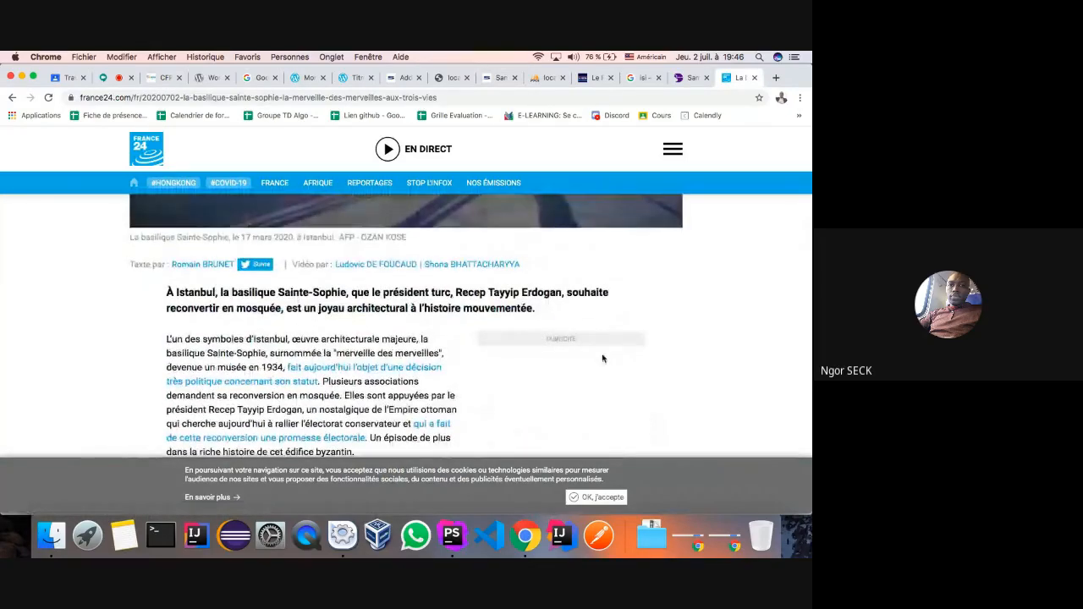
{"action": "scroll", "coordinate": [548, 332], "scroll_direction": "down", "scroll_amount": 1}
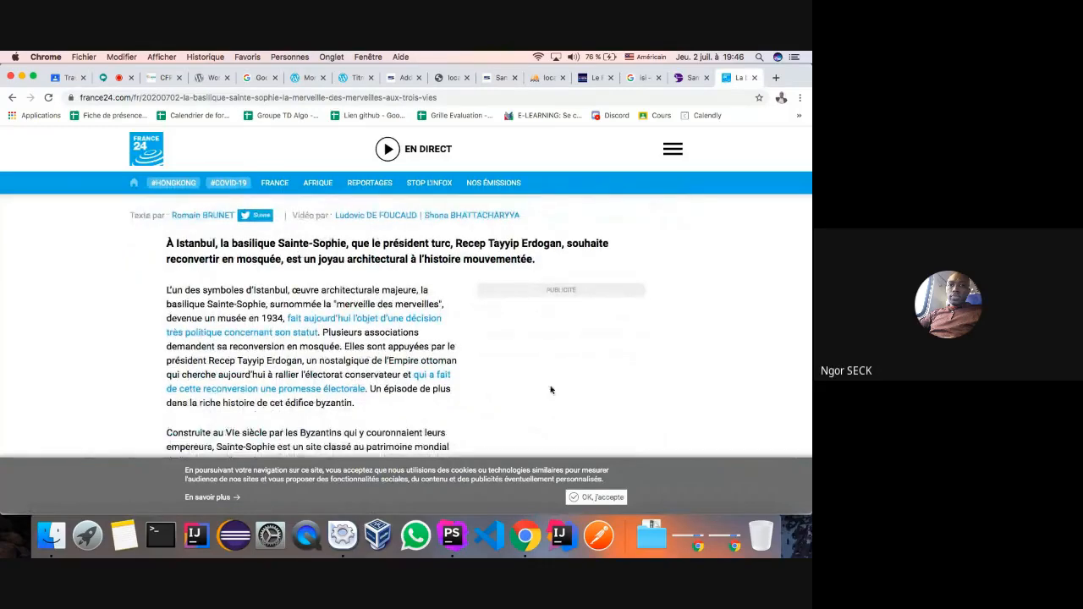
{"action": "scroll", "coordinate": [551, 288], "scroll_direction": "up", "scroll_amount": 6}
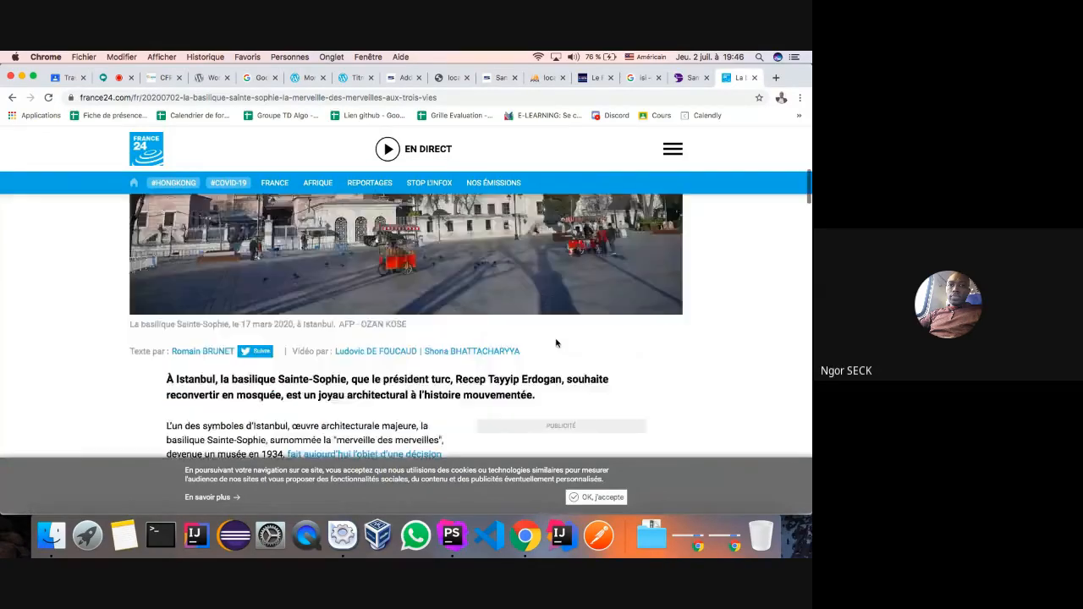
{"action": "scroll", "coordinate": [557, 343], "scroll_direction": "down", "scroll_amount": 20}
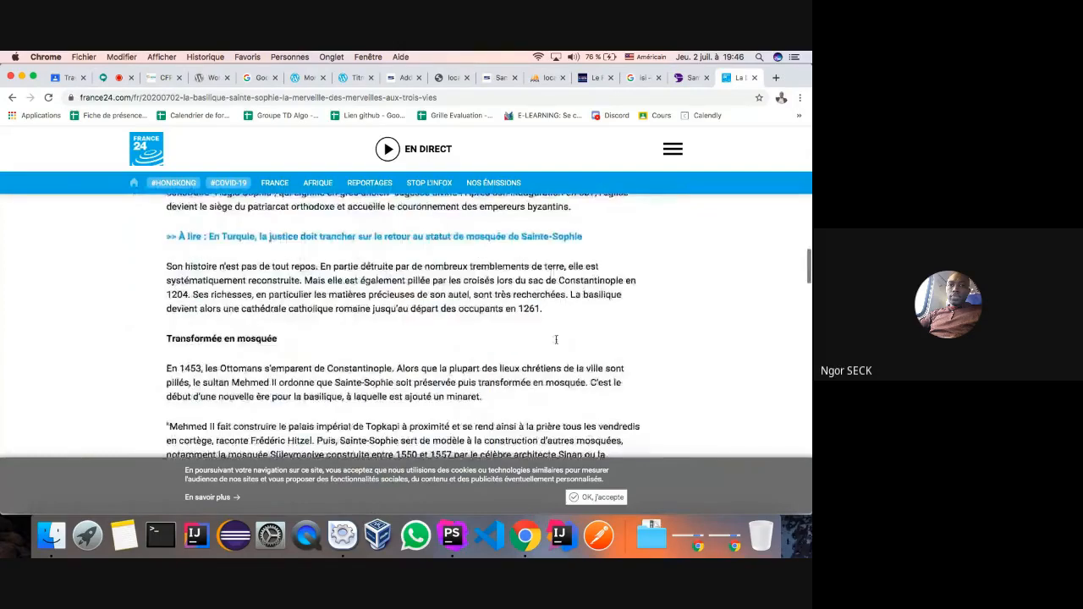
{"action": "scroll", "coordinate": [555, 342], "scroll_direction": "down", "scroll_amount": 20}
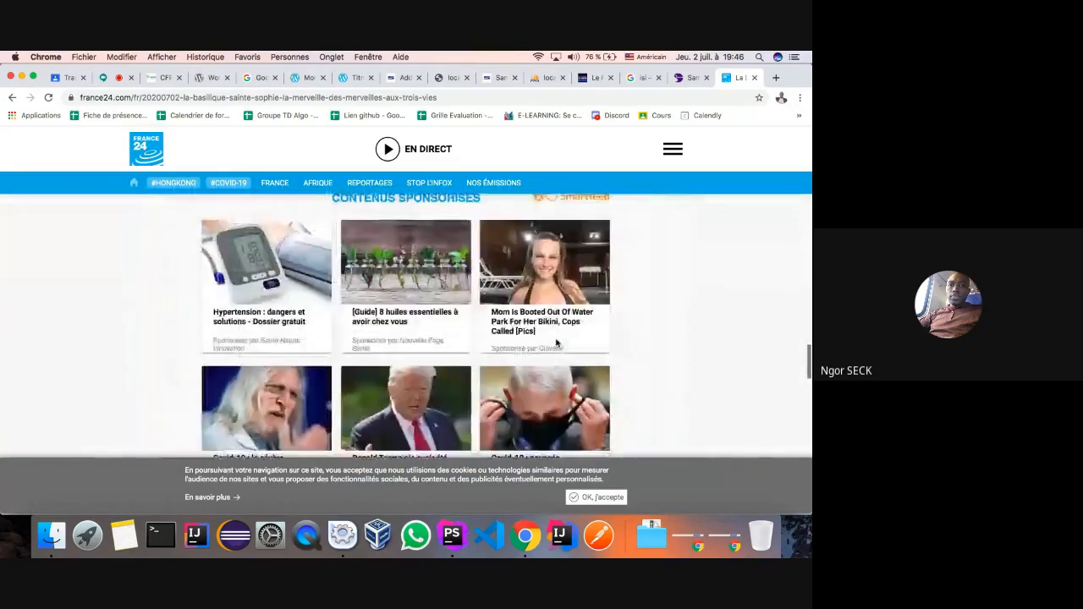
{"action": "scroll", "coordinate": [556, 342], "scroll_direction": "down", "scroll_amount": 6}
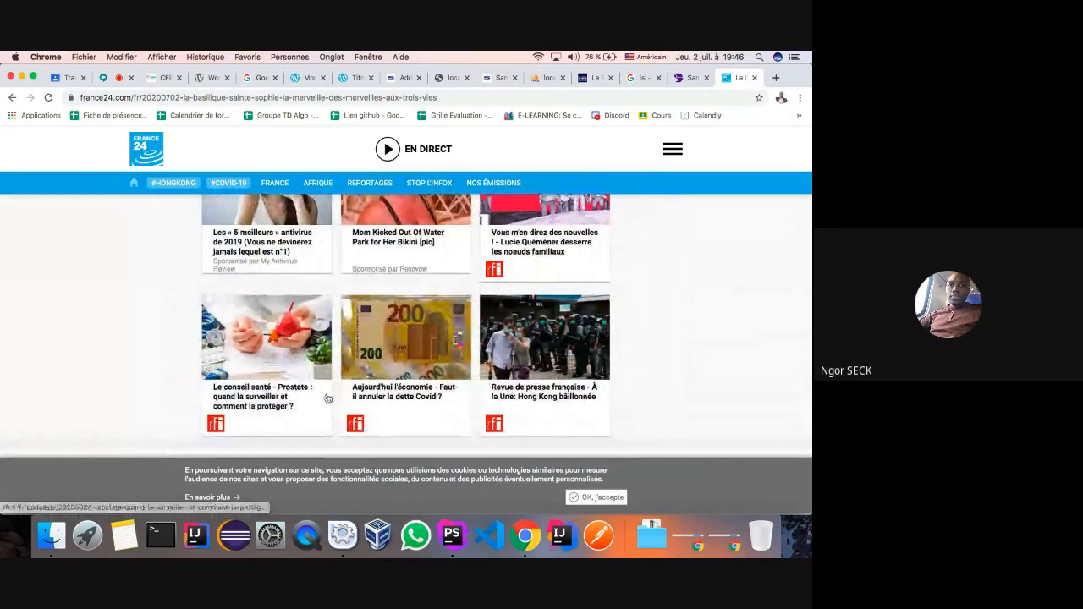
{"action": "scroll", "coordinate": [351, 384], "scroll_direction": "down", "scroll_amount": 3}
{"action": "scroll", "coordinate": [375, 305], "scroll_direction": "up", "scroll_amount": 8}
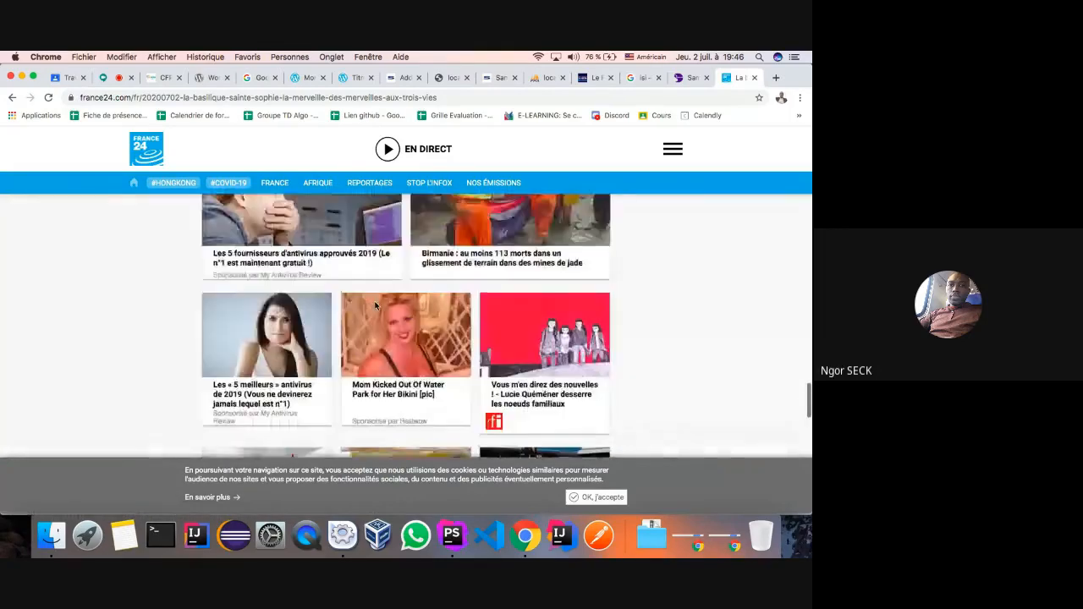
{"action": "scroll", "coordinate": [375, 305], "scroll_direction": "up", "scroll_amount": 3}
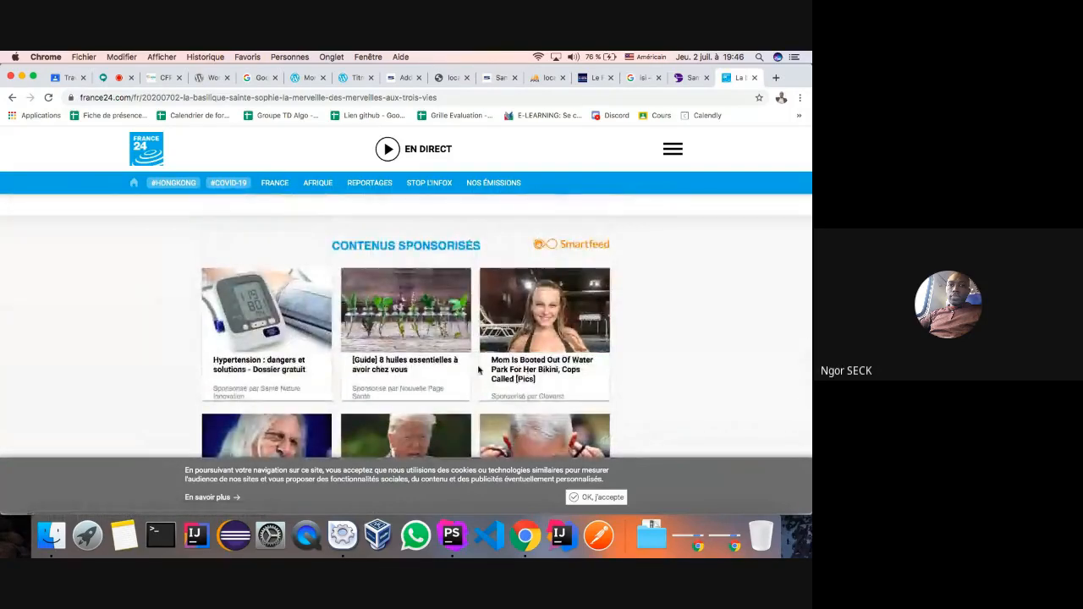
{"action": "left_click", "coordinate": [488, 81]}
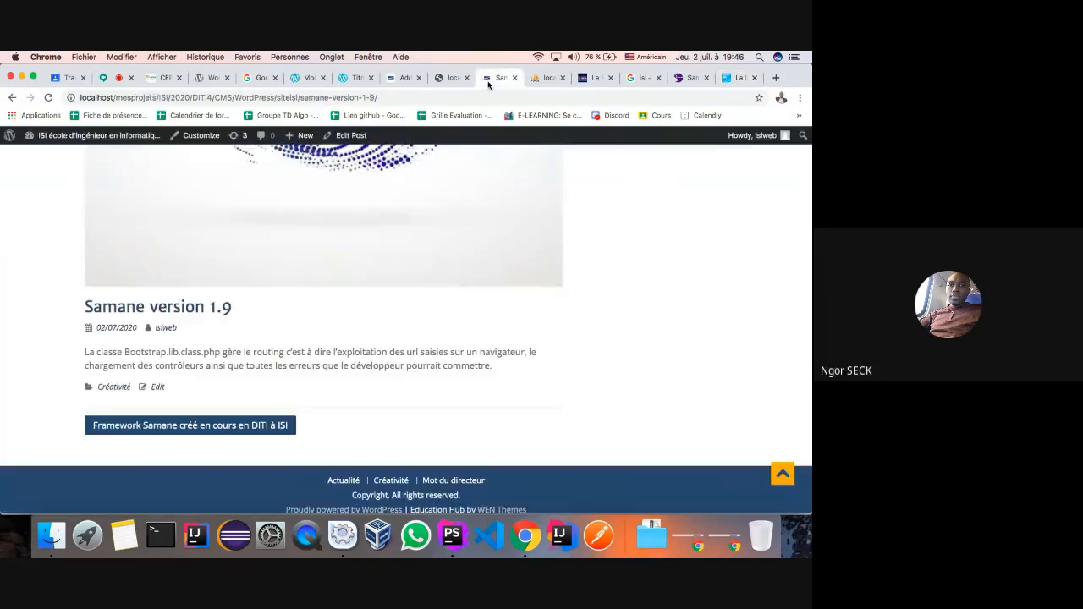
- Glance at the Samane version 1.9 post in the editor, then return to the published post
{"action": "left_click", "coordinate": [401, 78]}
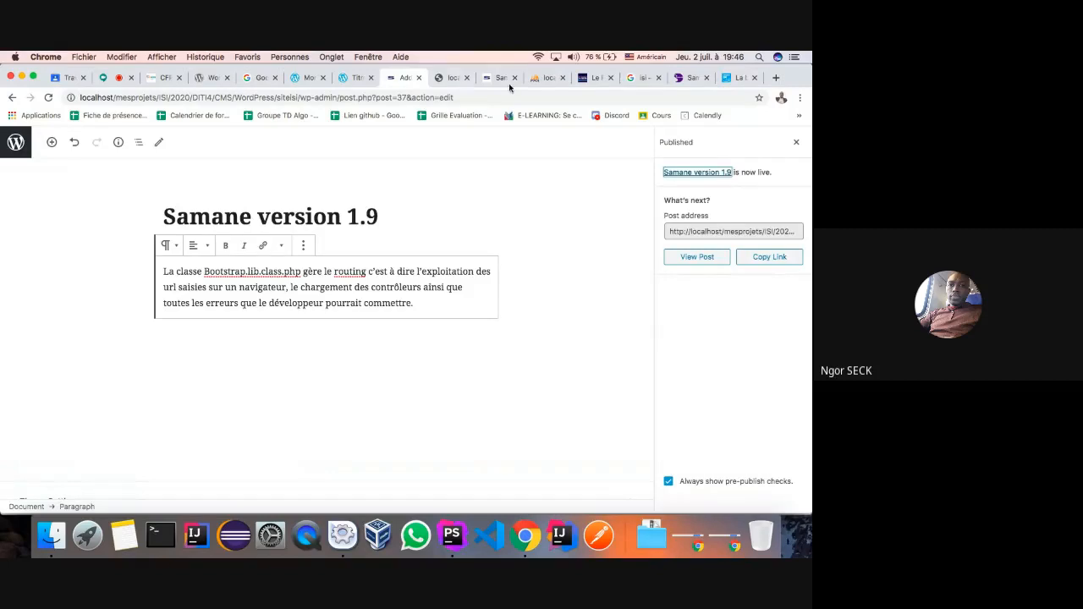
{"action": "left_click", "coordinate": [504, 80]}
{"action": "scroll", "coordinate": [348, 302], "scroll_direction": "up", "scroll_amount": 10}
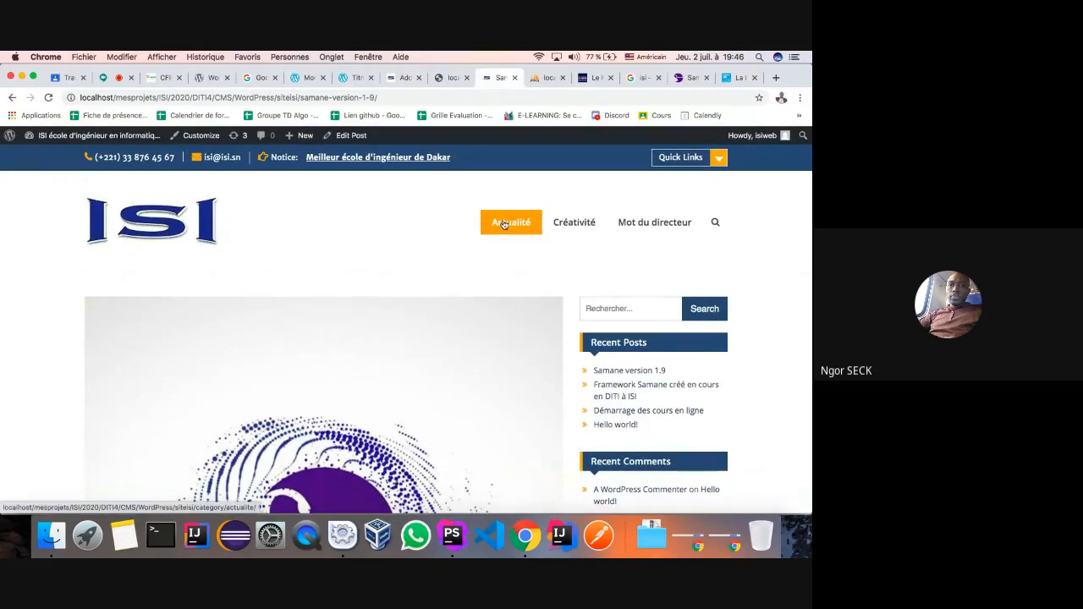
- Open the Actualité category and scroll through its single post, 'Démarrage des cours en ligne'
{"action": "left_click", "coordinate": [504, 224]}
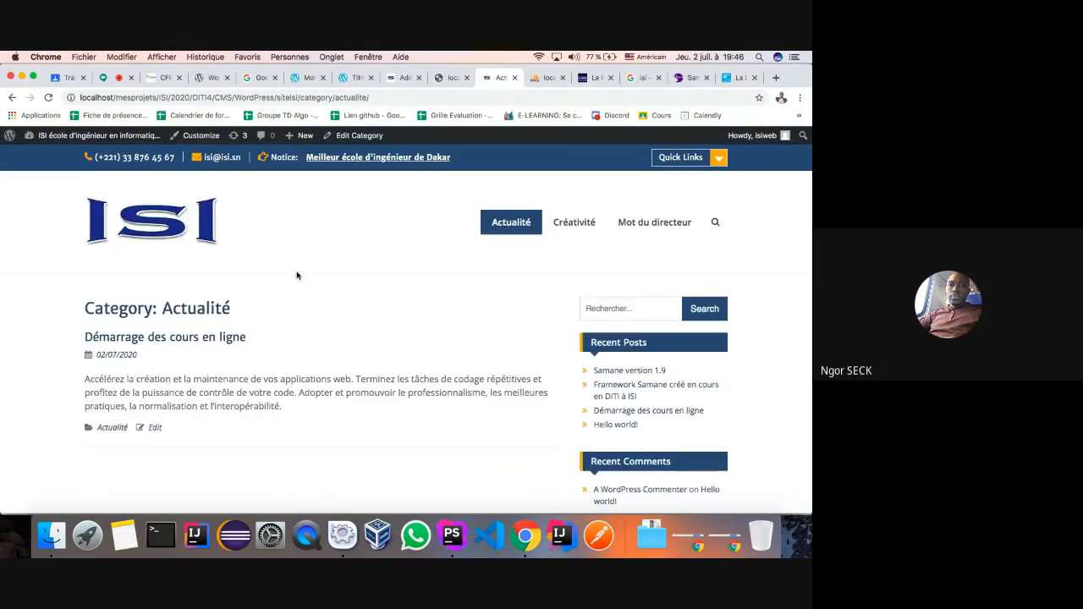
{"action": "scroll", "coordinate": [279, 276], "scroll_direction": "down", "scroll_amount": 3}
{"action": "scroll", "coordinate": [269, 278], "scroll_direction": "up", "scroll_amount": 3}
{"action": "scroll", "coordinate": [275, 265], "scroll_direction": "down", "scroll_amount": 3}
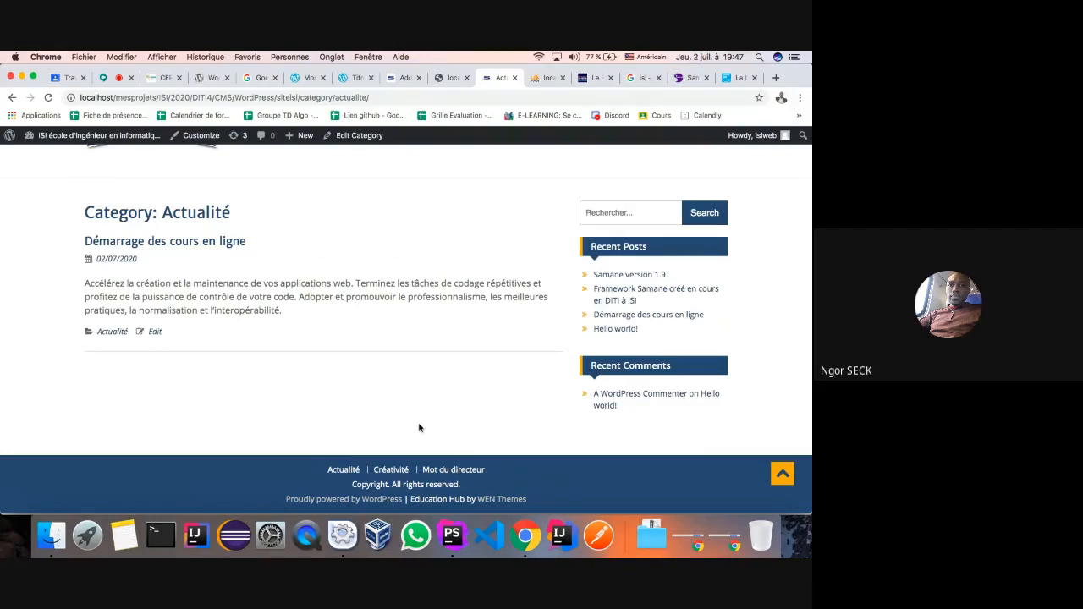
{"action": "scroll", "coordinate": [418, 428], "scroll_direction": "up", "scroll_amount": 3}
{"action": "scroll", "coordinate": [418, 428], "scroll_direction": "down", "scroll_amount": 3}
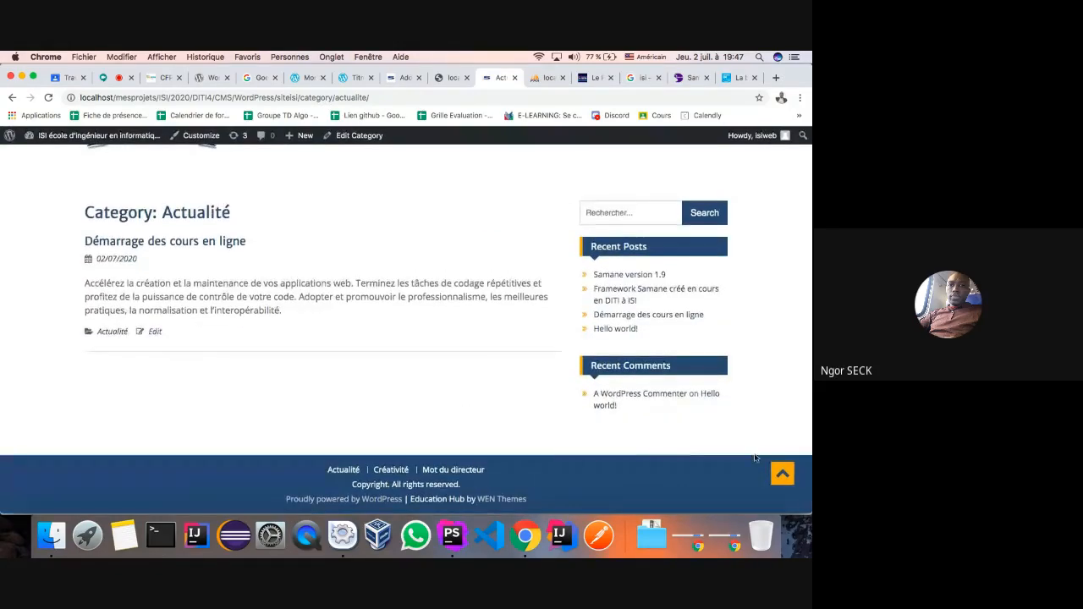
- Scroll down the France 24 Sainte-Sophie article and open the site's full navigation menu
{"action": "left_click", "coordinate": [782, 476]}
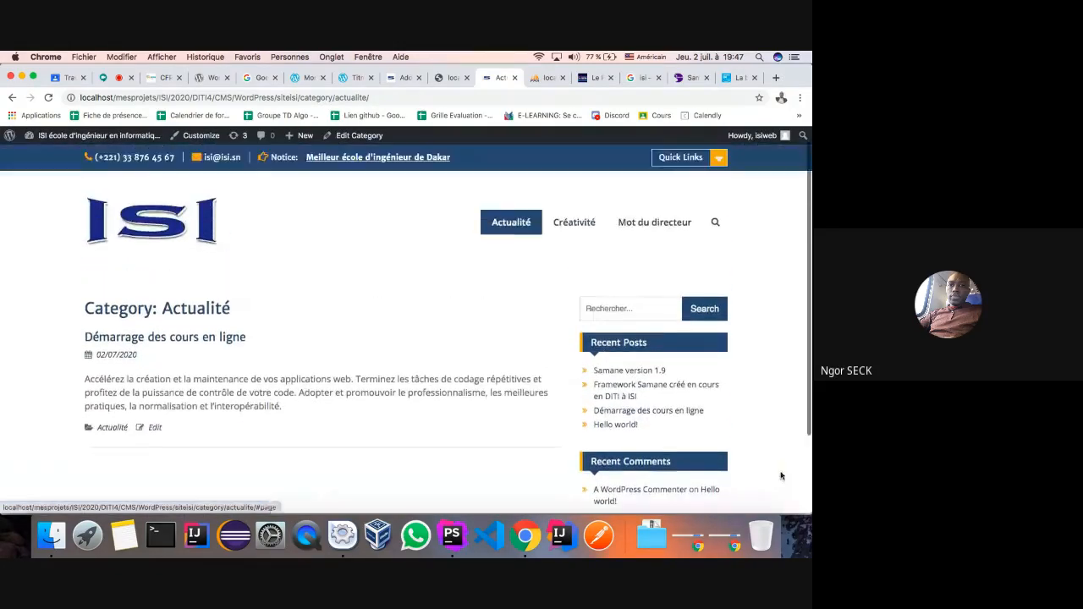
{"action": "left_click", "coordinate": [733, 78]}
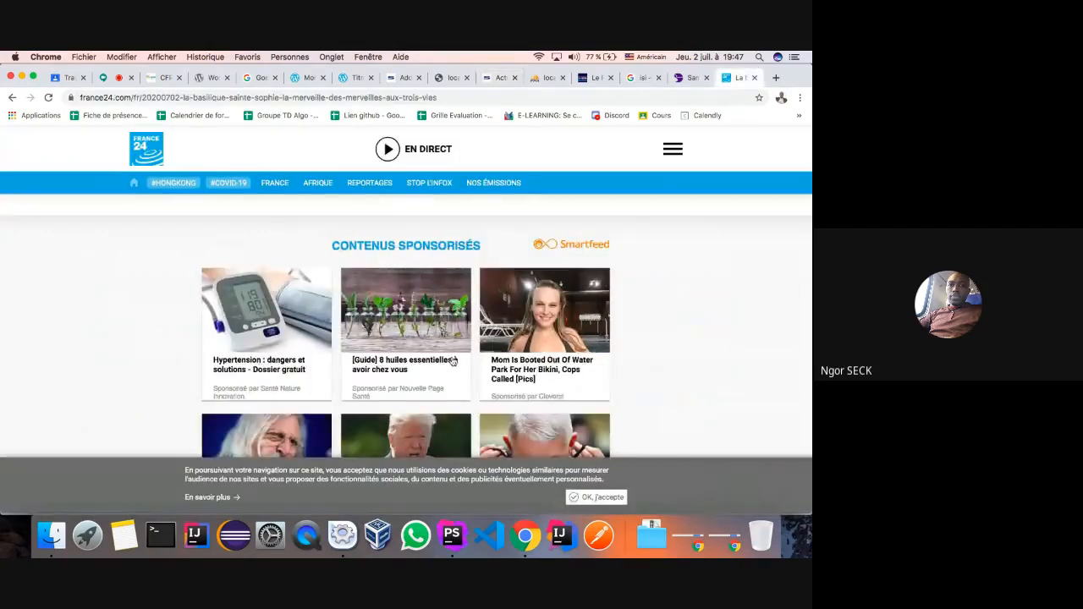
{"action": "scroll", "coordinate": [479, 285], "scroll_direction": "down", "scroll_amount": 10}
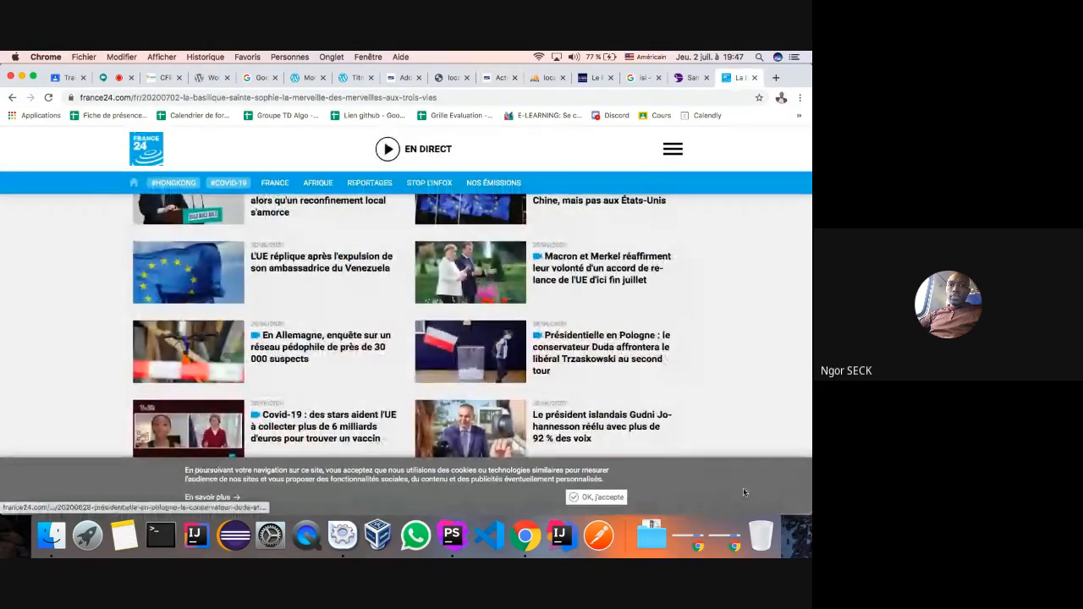
{"action": "left_click", "coordinate": [672, 150]}
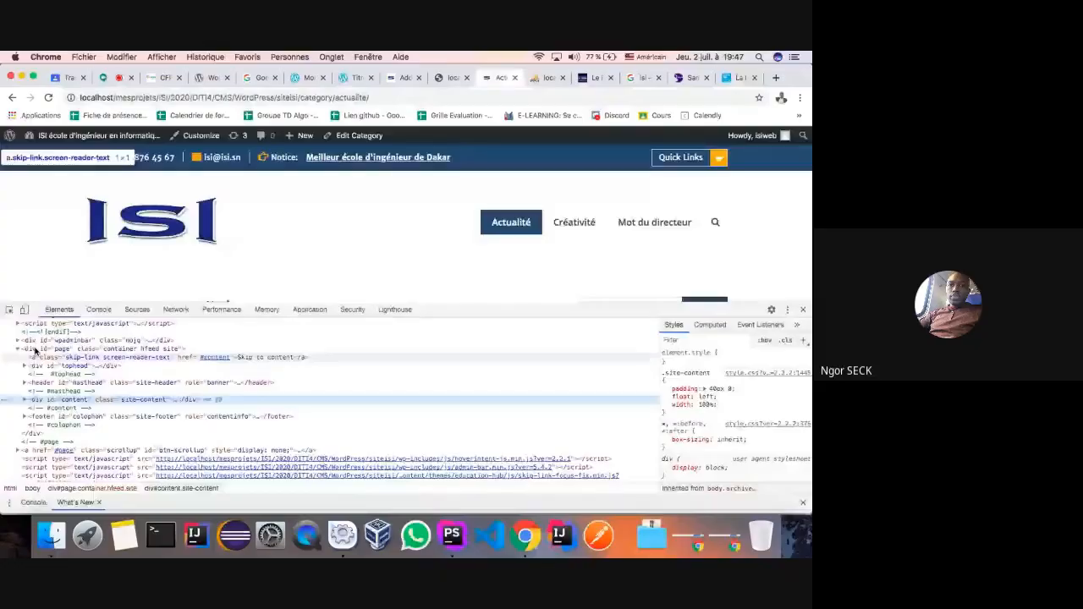
- Preview the site at an enlarged mobile width and open Créativité from the mobile menu
{"action": "key", "text": "super+shift+m"}
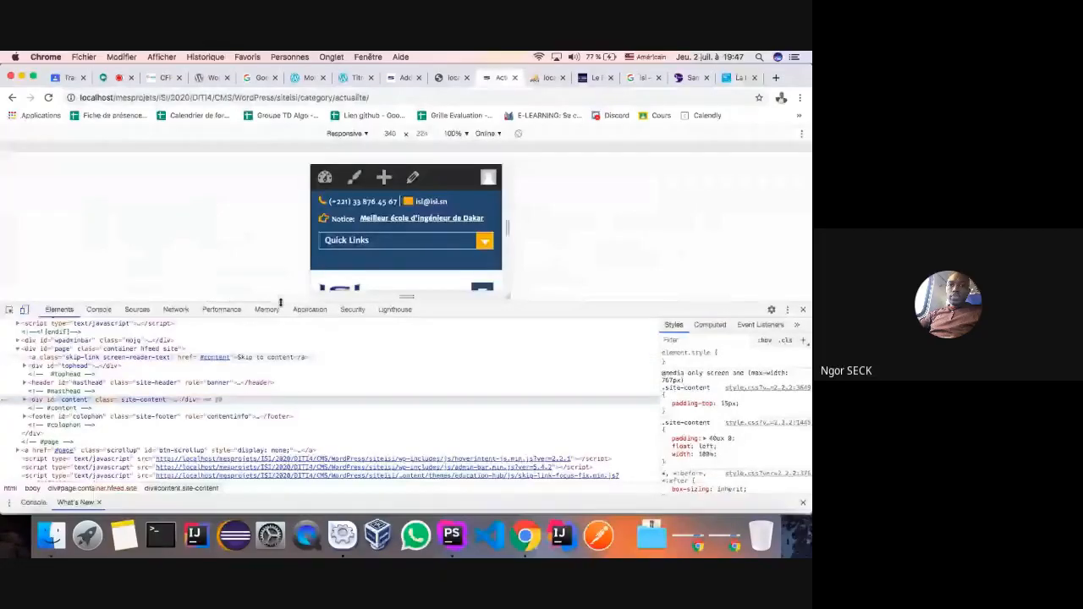
{"action": "left_click_drag", "start_coordinate": [280, 302], "coordinate": [280, 471]}
{"action": "scroll", "coordinate": [373, 380], "scroll_direction": "down", "scroll_amount": 15}
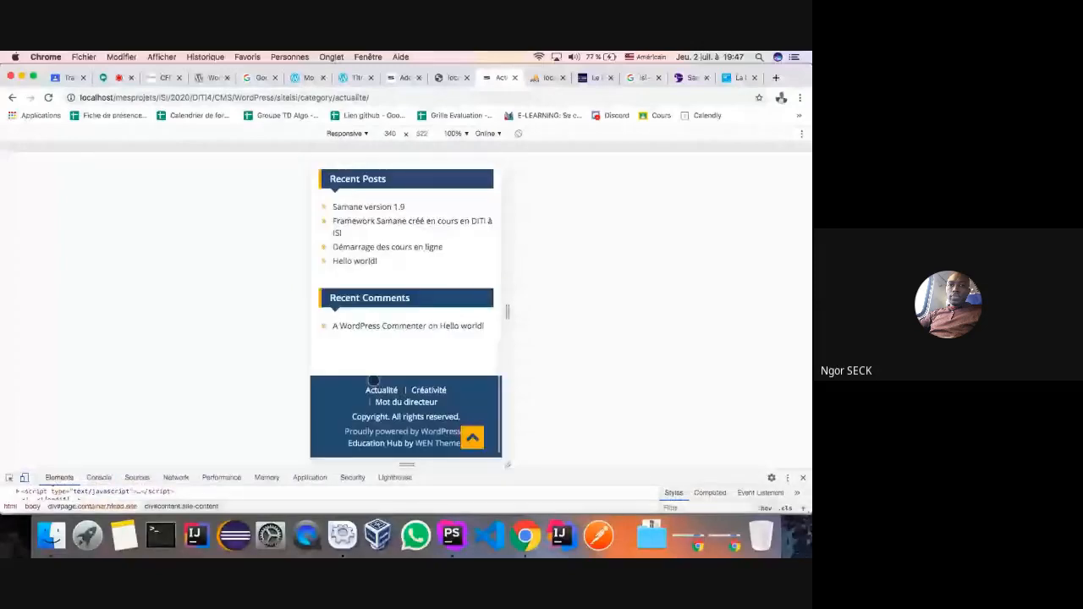
{"action": "scroll", "coordinate": [373, 379], "scroll_direction": "up", "scroll_amount": 15}
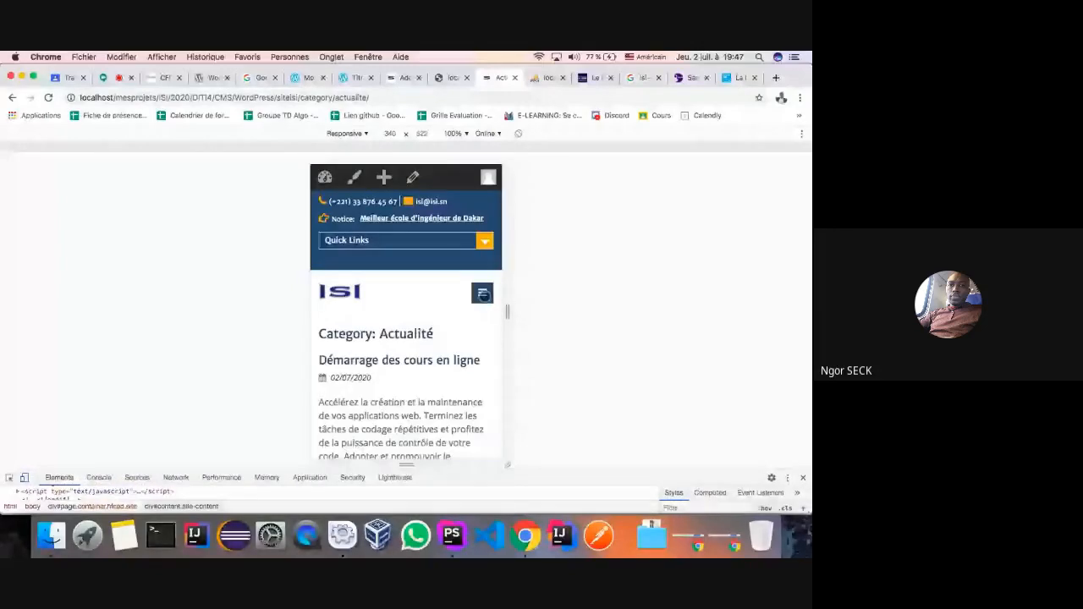
{"action": "left_click", "coordinate": [482, 294]}
{"action": "scroll", "coordinate": [455, 328], "scroll_direction": "down", "scroll_amount": 1}
{"action": "left_click", "coordinate": [356, 322]}
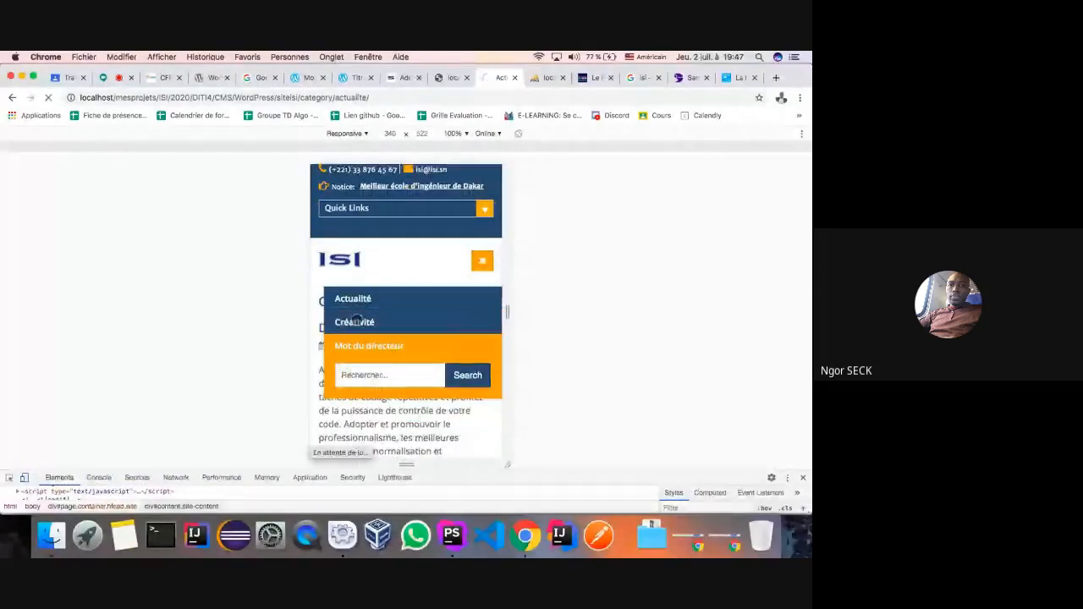
- Scroll through the Créativité category page in the mobile preview
{"action": "scroll", "coordinate": [398, 321], "scroll_direction": "down", "scroll_amount": 2}
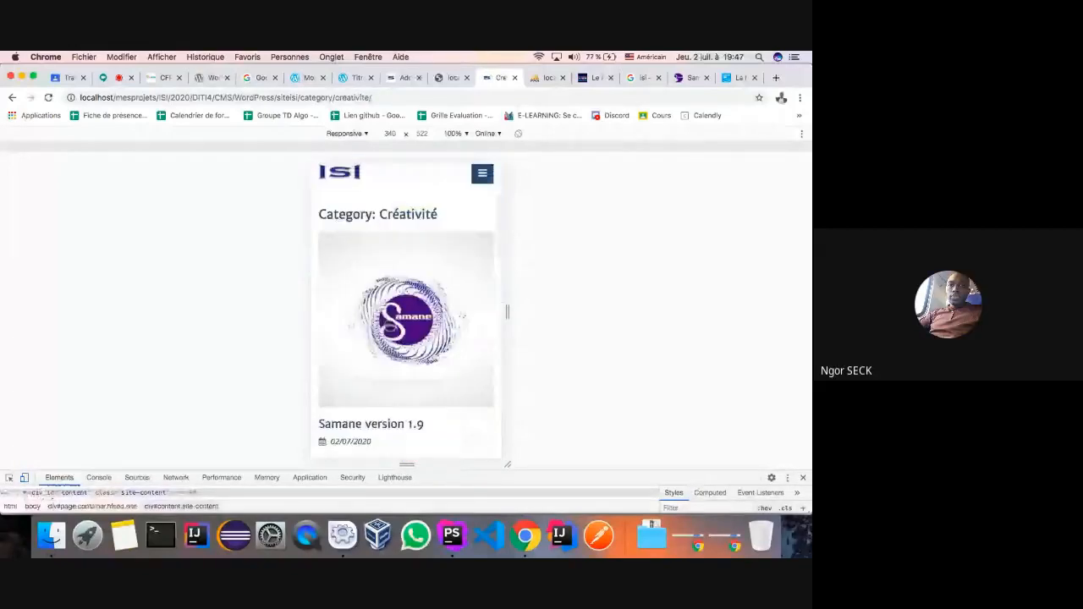
{"action": "scroll", "coordinate": [389, 326], "scroll_direction": "down", "scroll_amount": 10}
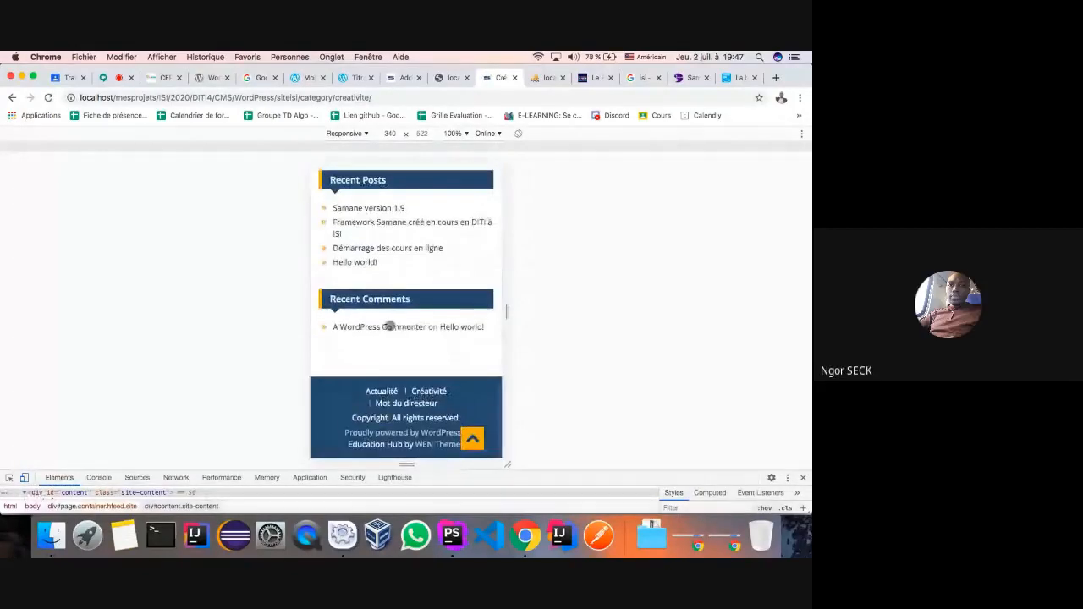
{"action": "scroll", "coordinate": [389, 326], "scroll_direction": "up", "scroll_amount": 15}
{"action": "scroll", "coordinate": [389, 326], "scroll_direction": "down", "scroll_amount": 2}
{"action": "scroll", "coordinate": [390, 325], "scroll_direction": "up", "scroll_amount": 10}
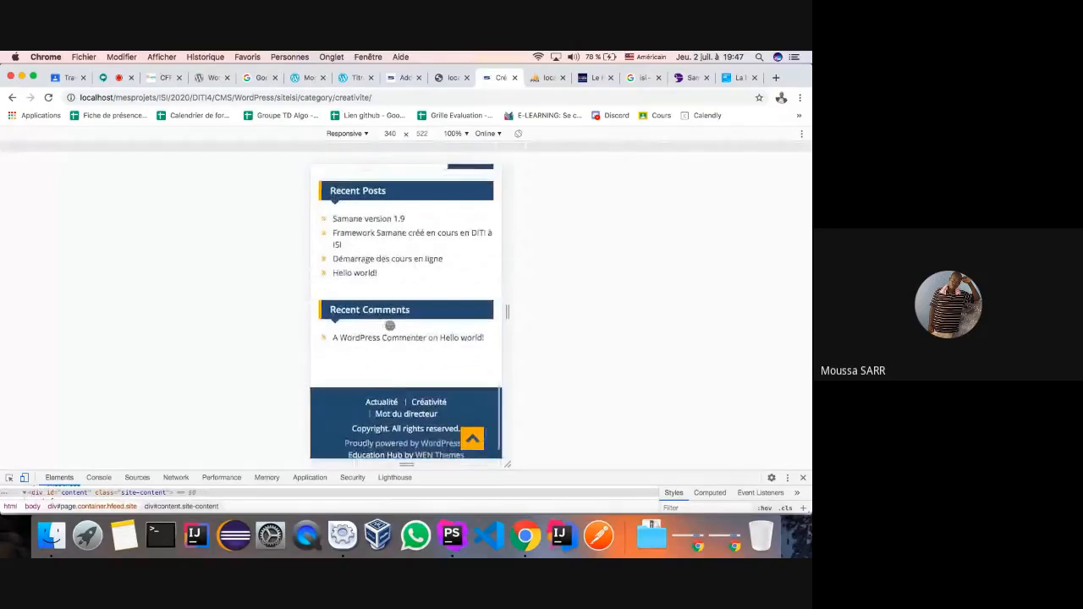
{"action": "scroll", "coordinate": [390, 326], "scroll_direction": "down", "scroll_amount": 4}
{"action": "scroll", "coordinate": [389, 325], "scroll_direction": "down", "scroll_amount": 5}
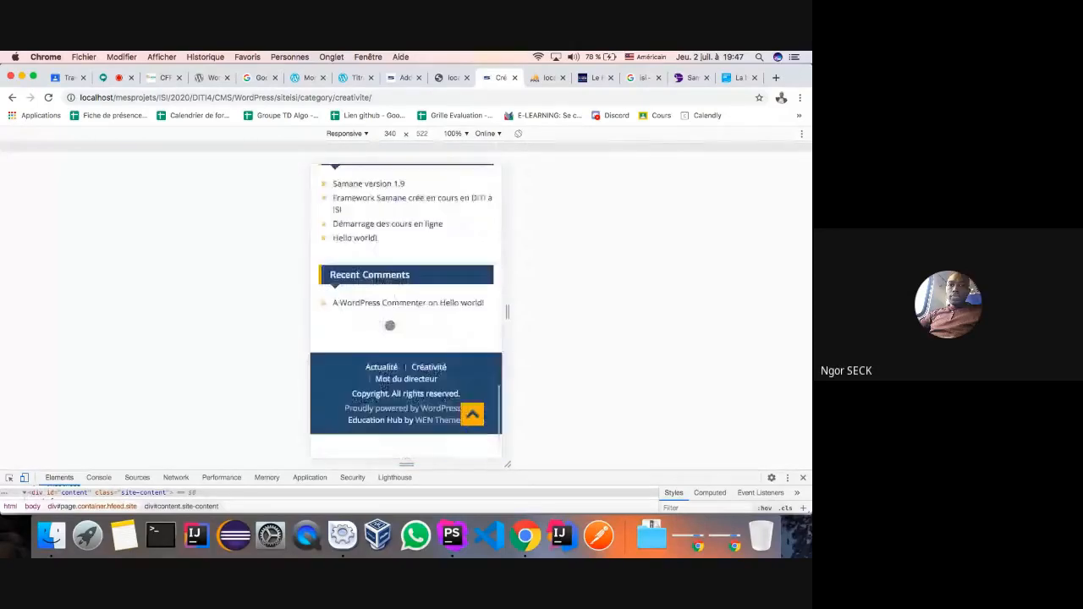
{"action": "left_click", "coordinate": [472, 438]}
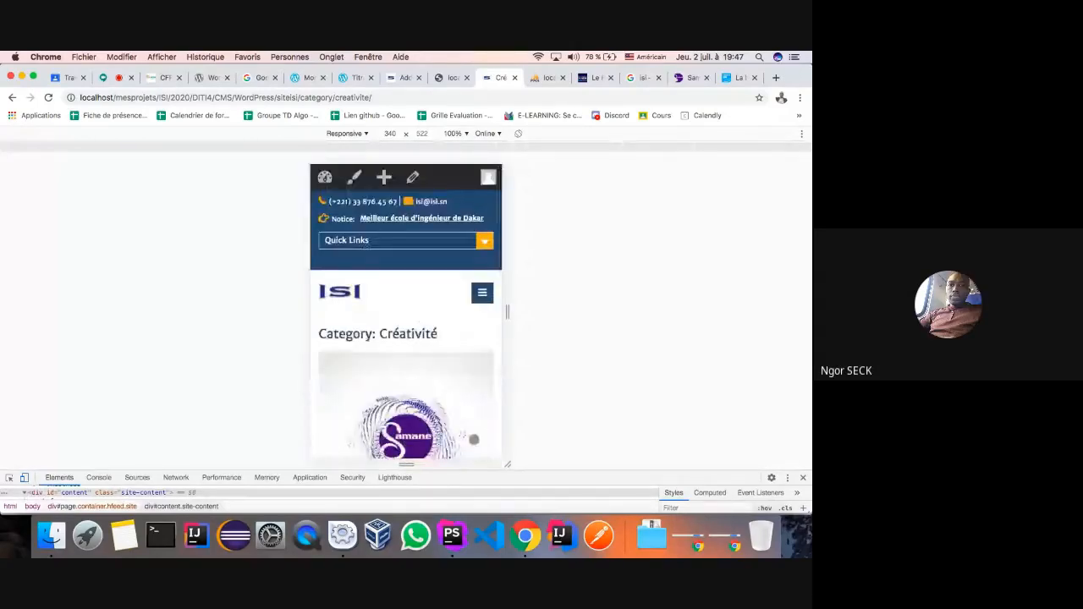
{"action": "scroll", "coordinate": [433, 414], "scroll_direction": "down", "scroll_amount": 8}
{"action": "scroll", "coordinate": [433, 411], "scroll_direction": "down", "scroll_amount": 6}
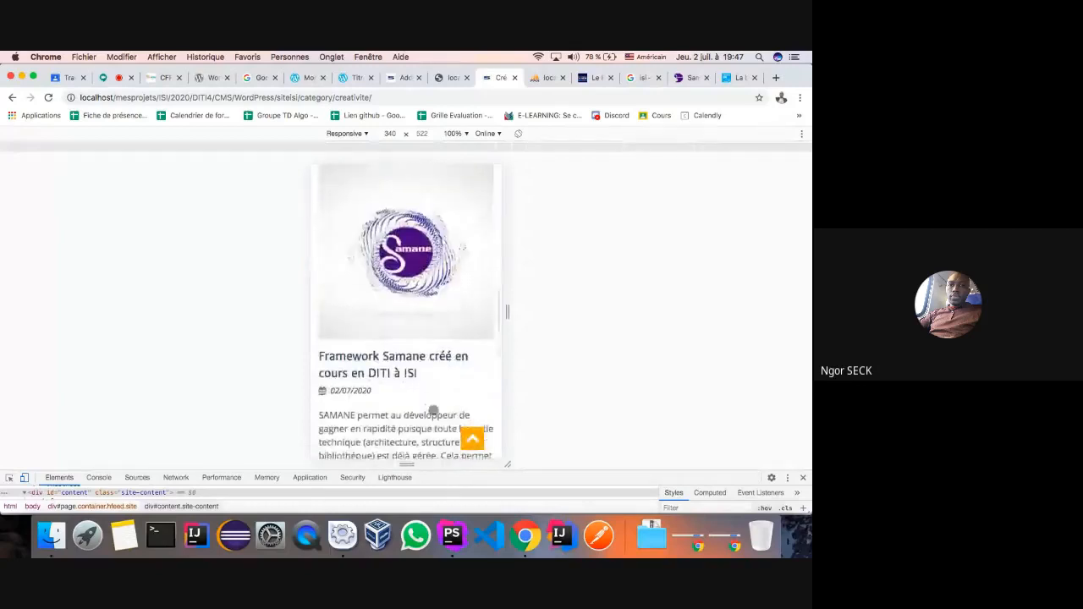
{"action": "scroll", "coordinate": [433, 410], "scroll_direction": "up", "scroll_amount": 10}
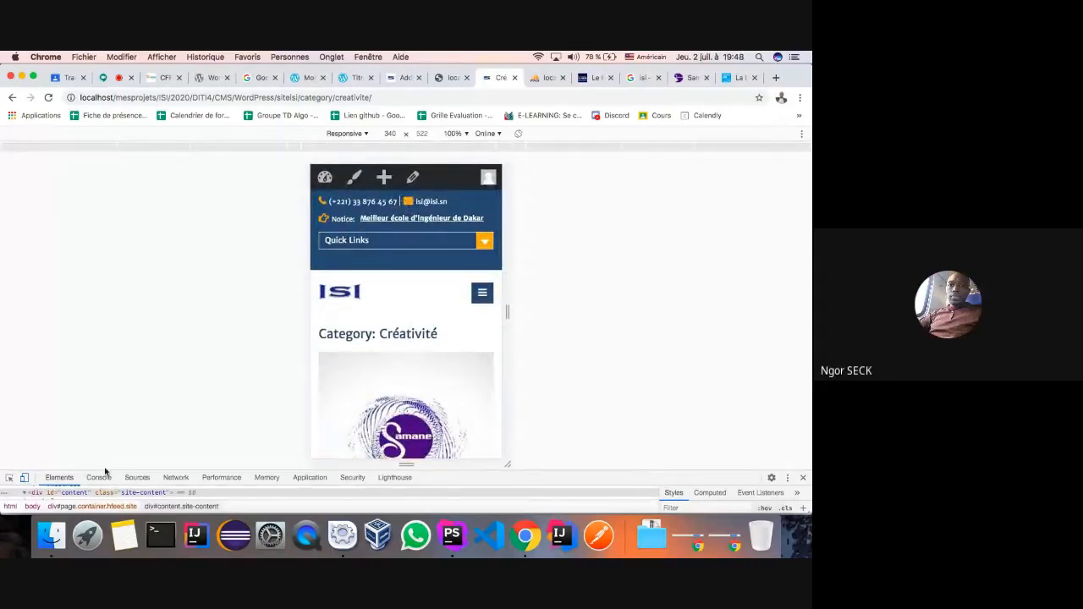
- Return to desktop width, close DevTools, and move on to the 24medias article
{"action": "left_click", "coordinate": [24, 479]}
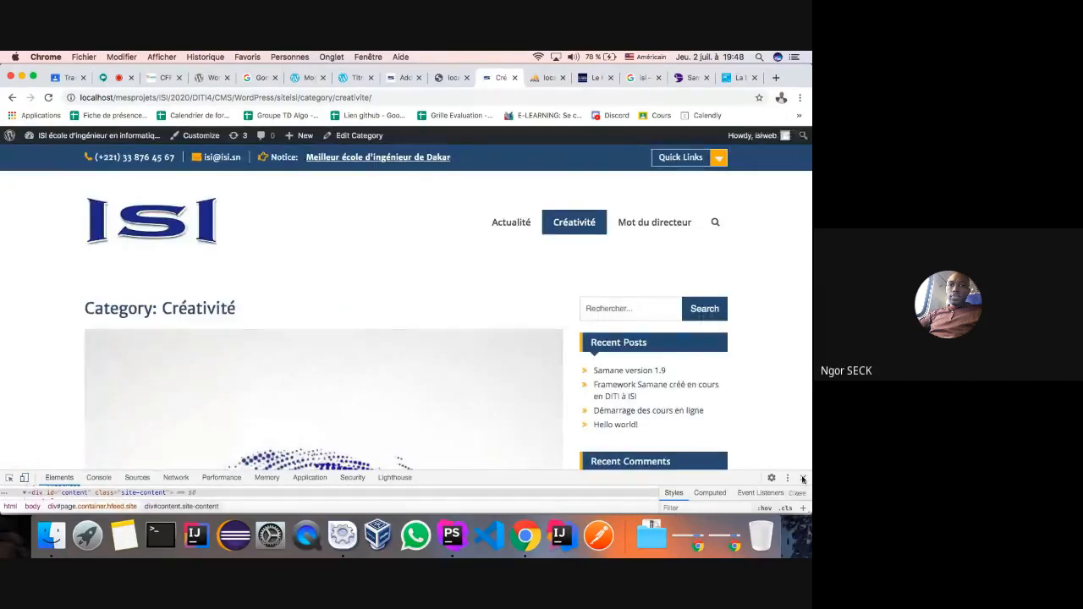
{"action": "left_click", "coordinate": [803, 477]}
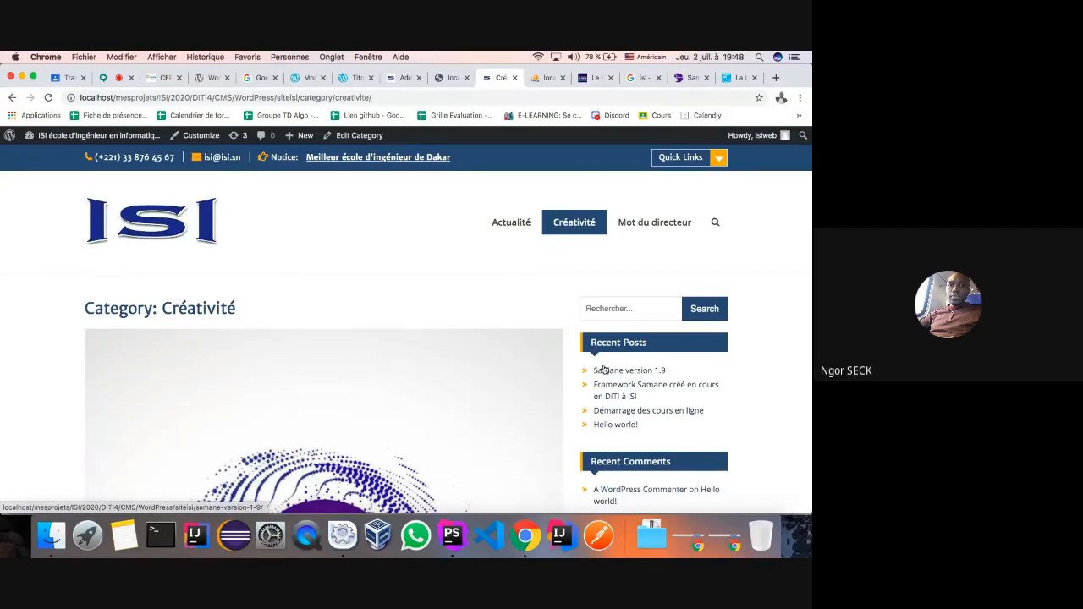
{"action": "scroll", "coordinate": [643, 382], "scroll_direction": "down", "scroll_amount": 3}
{"action": "scroll", "coordinate": [644, 383], "scroll_direction": "up", "scroll_amount": 2}
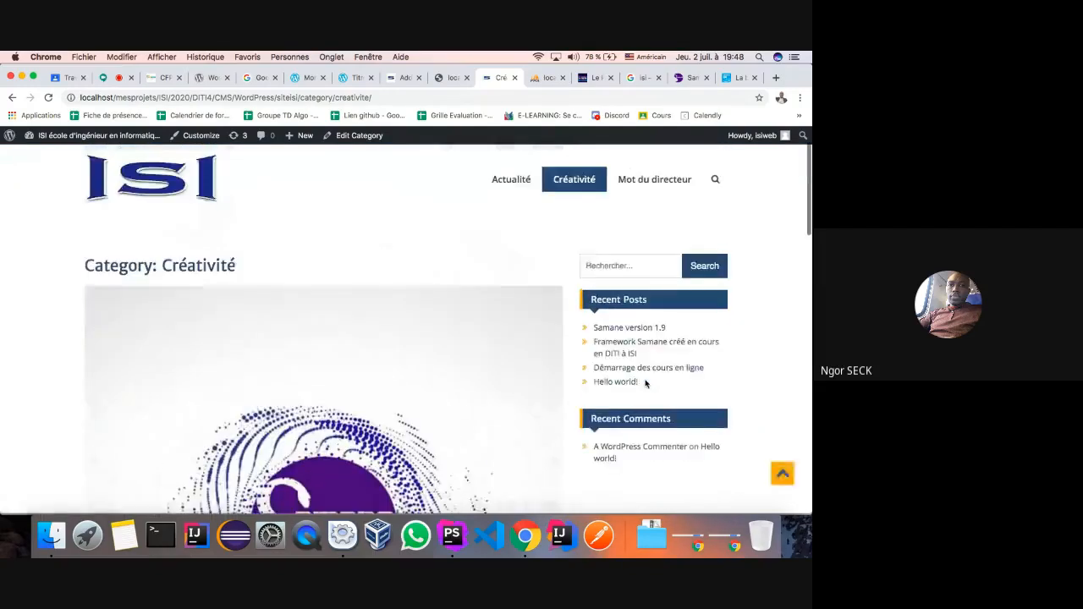
{"action": "key", "text": "ctrl+Tab"}
{"action": "key", "text": "ctrl+Tab"}
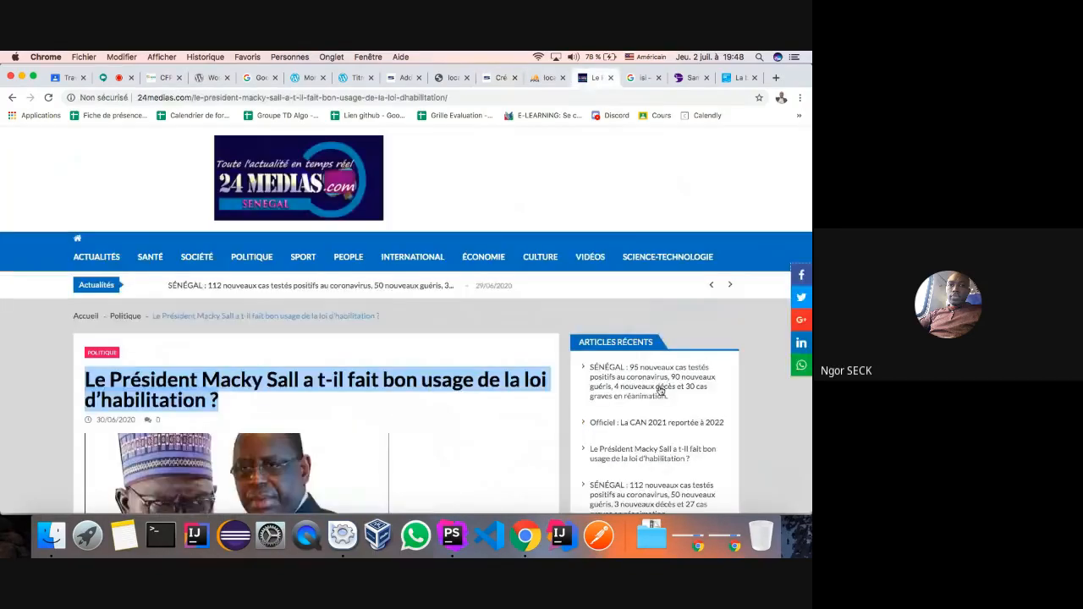
{"action": "scroll", "coordinate": [660, 390], "scroll_direction": "down", "scroll_amount": 3}
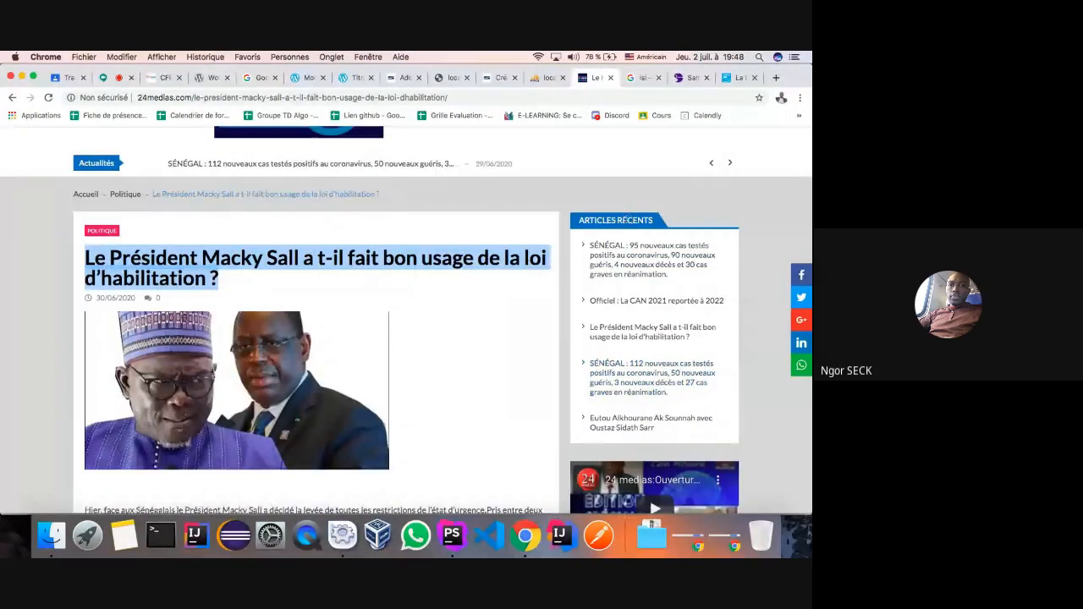
{"action": "scroll", "coordinate": [664, 355], "scroll_direction": "down", "scroll_amount": 6}
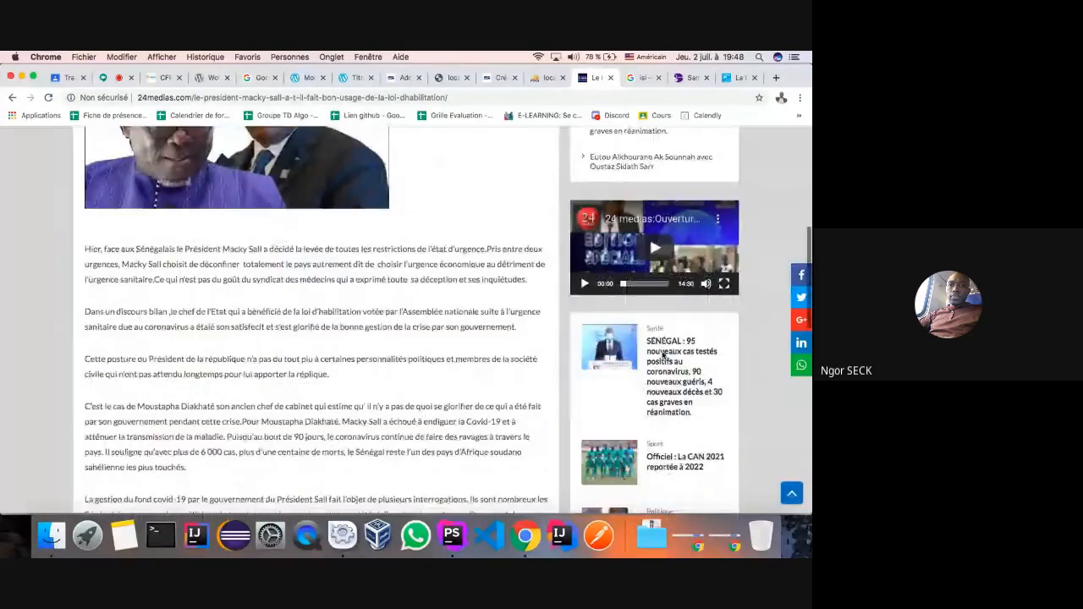
{"action": "scroll", "coordinate": [664, 356], "scroll_direction": "down", "scroll_amount": 6}
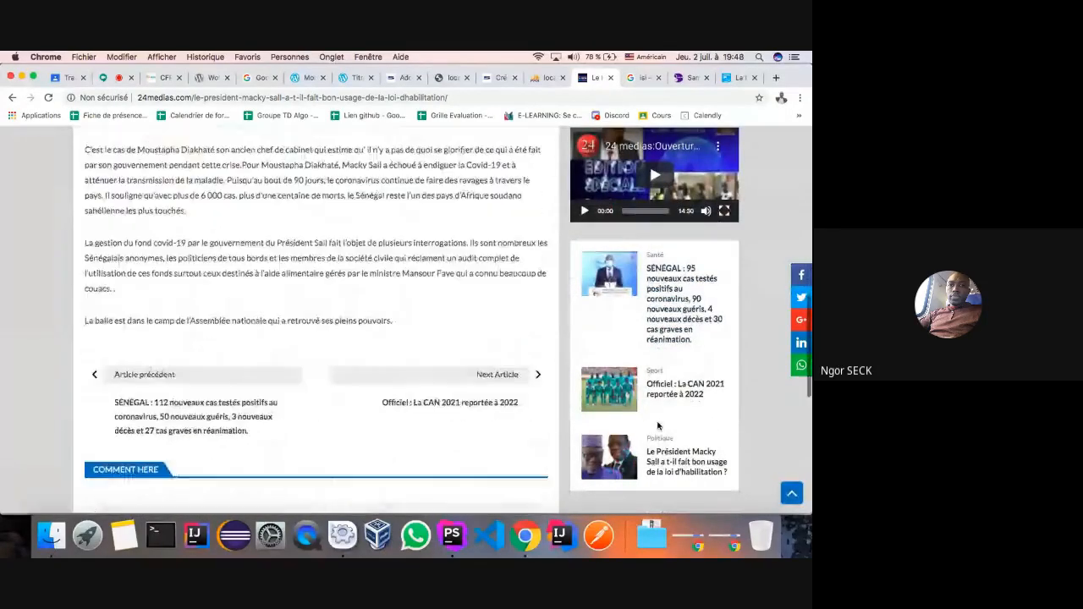
{"action": "scroll", "coordinate": [658, 425], "scroll_direction": "down", "scroll_amount": 9}
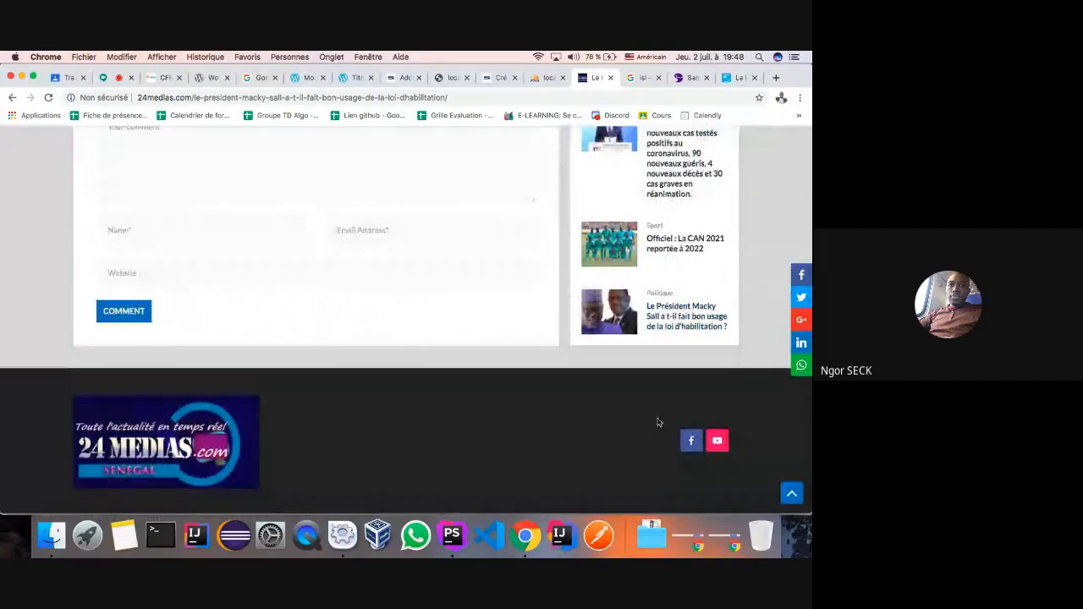
{"action": "scroll", "coordinate": [664, 410], "scroll_direction": "down", "scroll_amount": 1}
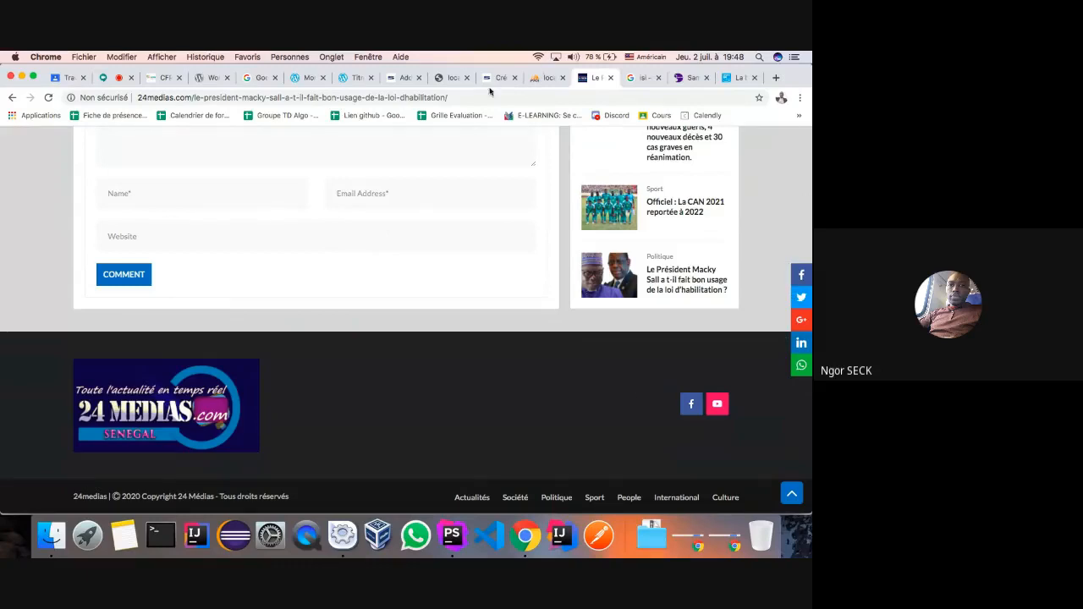
{"action": "scroll", "coordinate": [669, 445], "scroll_direction": "up", "scroll_amount": 5}
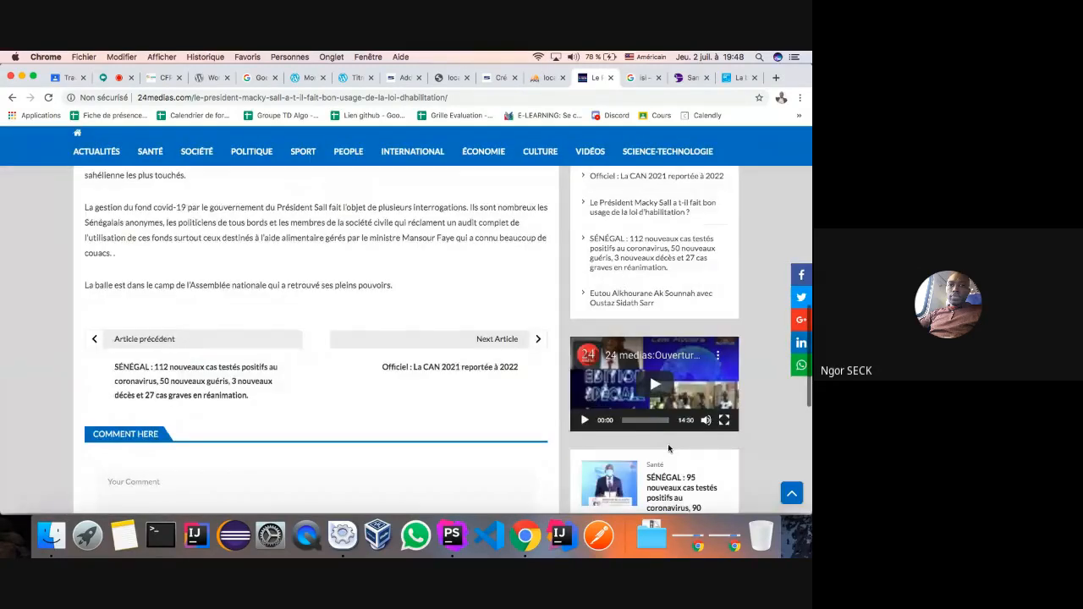
{"action": "scroll", "coordinate": [667, 448], "scroll_direction": "up", "scroll_amount": 10}
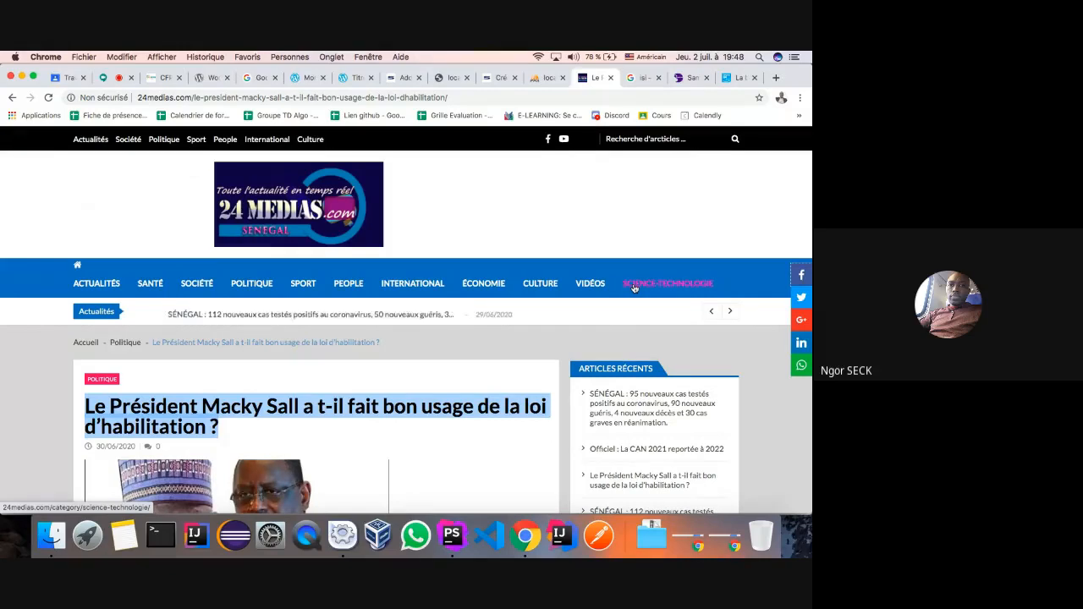
- Back on the Créativité page, choose 'Mot du directeur' from the Quick Links dropdown
{"action": "left_click", "coordinate": [398, 78]}
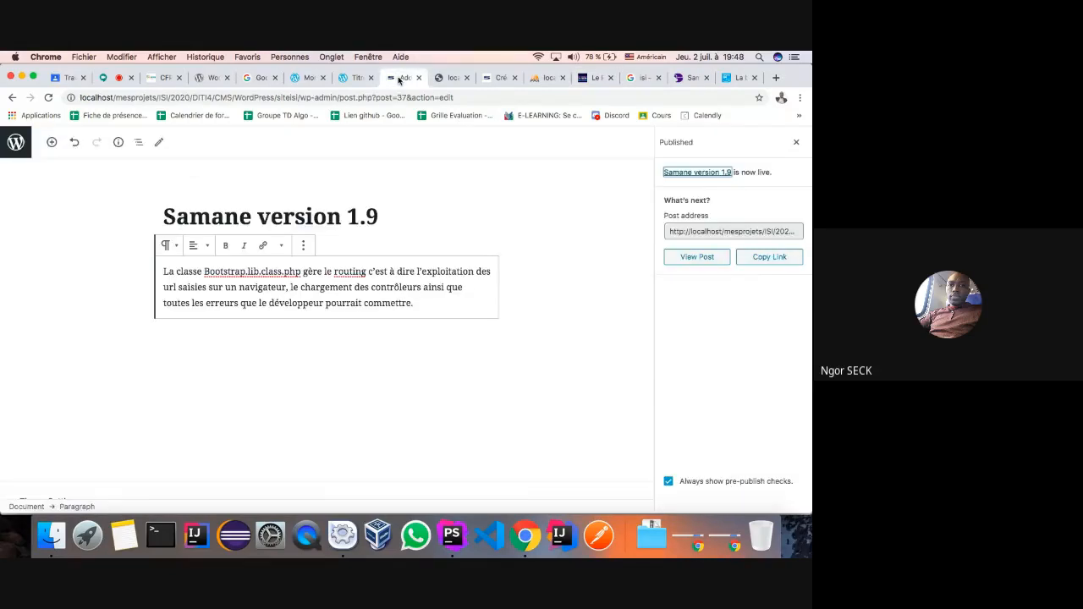
{"action": "left_click", "coordinate": [498, 81]}
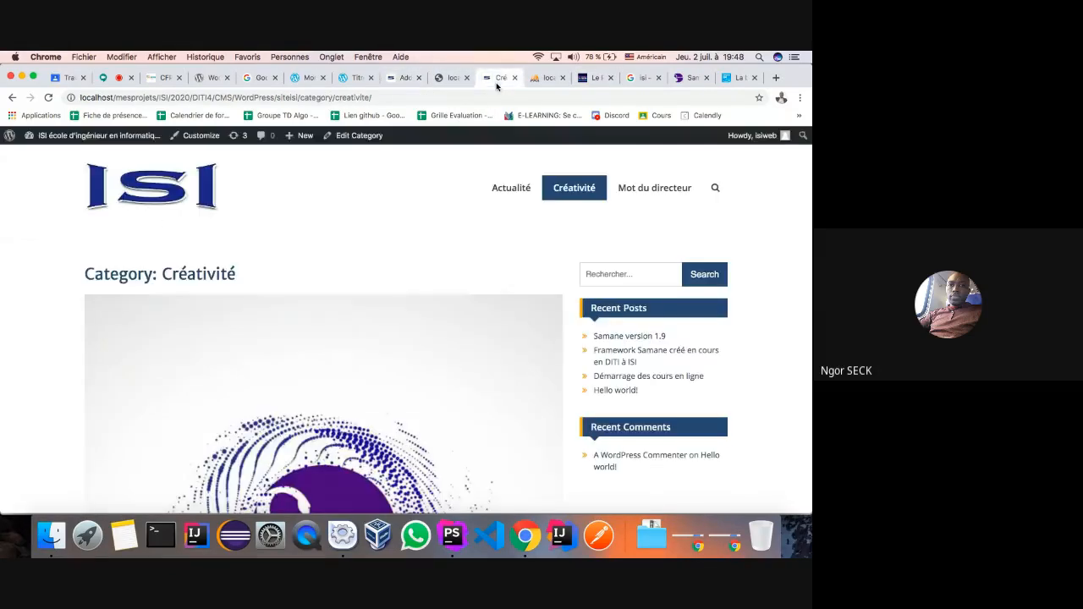
{"action": "scroll", "coordinate": [491, 237], "scroll_direction": "up", "scroll_amount": 1}
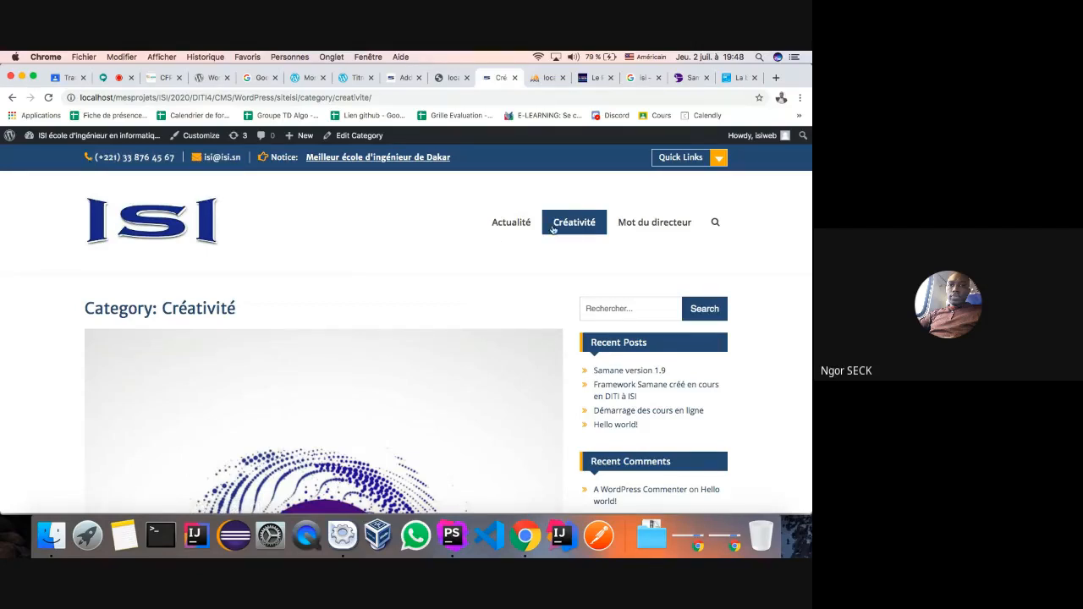
{"action": "left_click", "coordinate": [709, 159]}
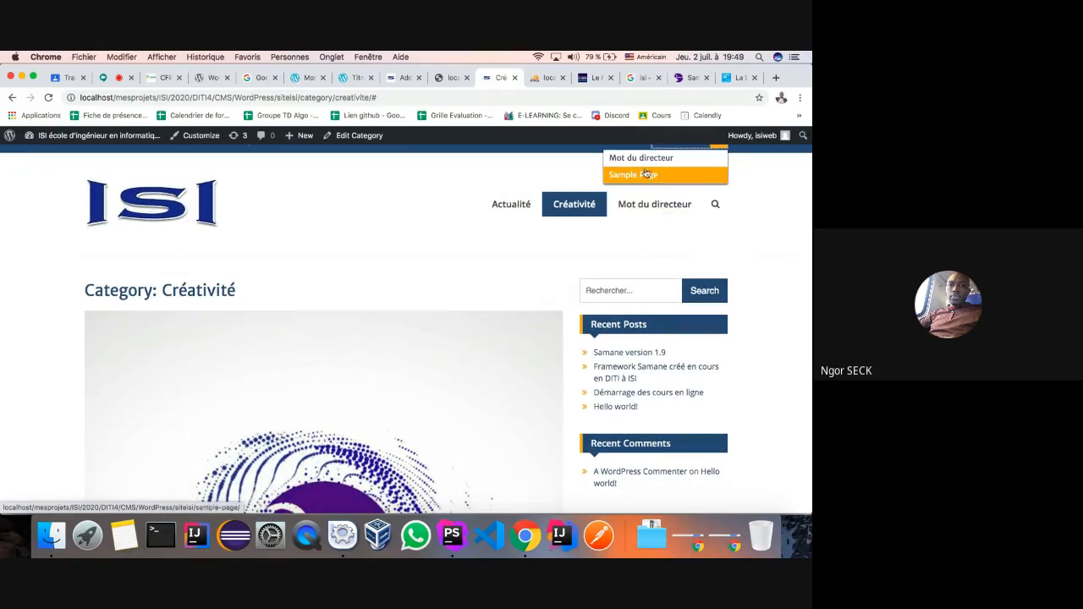
{"action": "scroll", "coordinate": [639, 213], "scroll_direction": "up", "scroll_amount": 1}
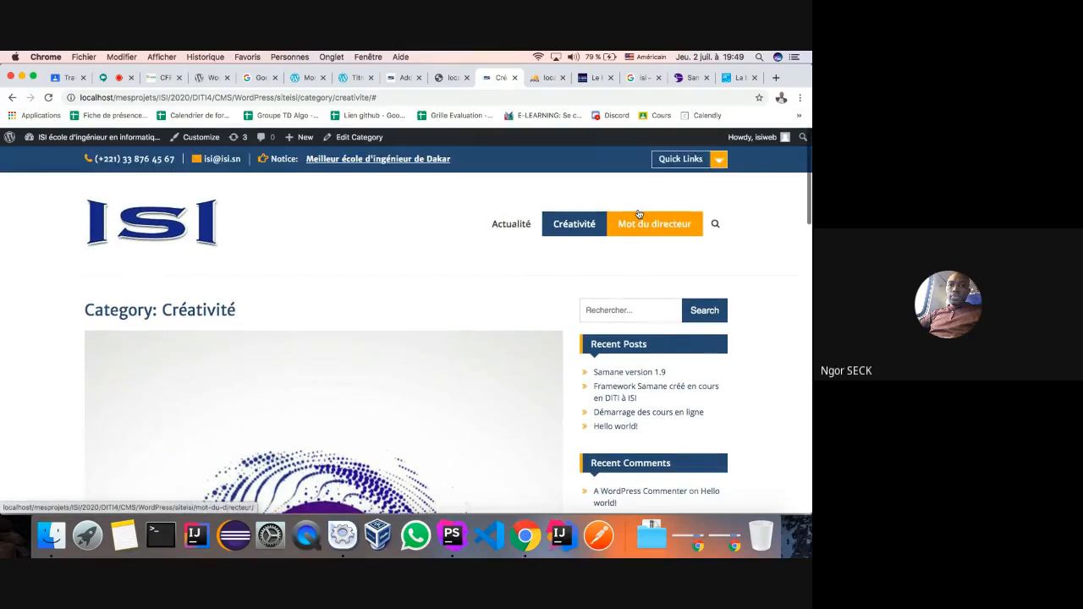
{"action": "left_click", "coordinate": [717, 158]}
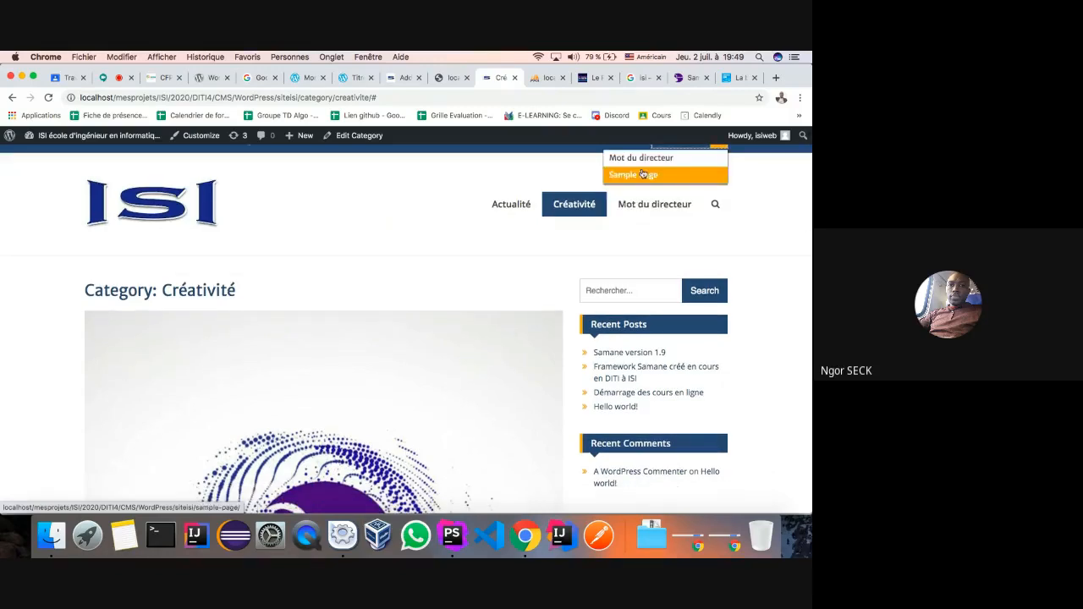
{"action": "scroll", "coordinate": [720, 154], "scroll_direction": "up", "scroll_amount": 1}
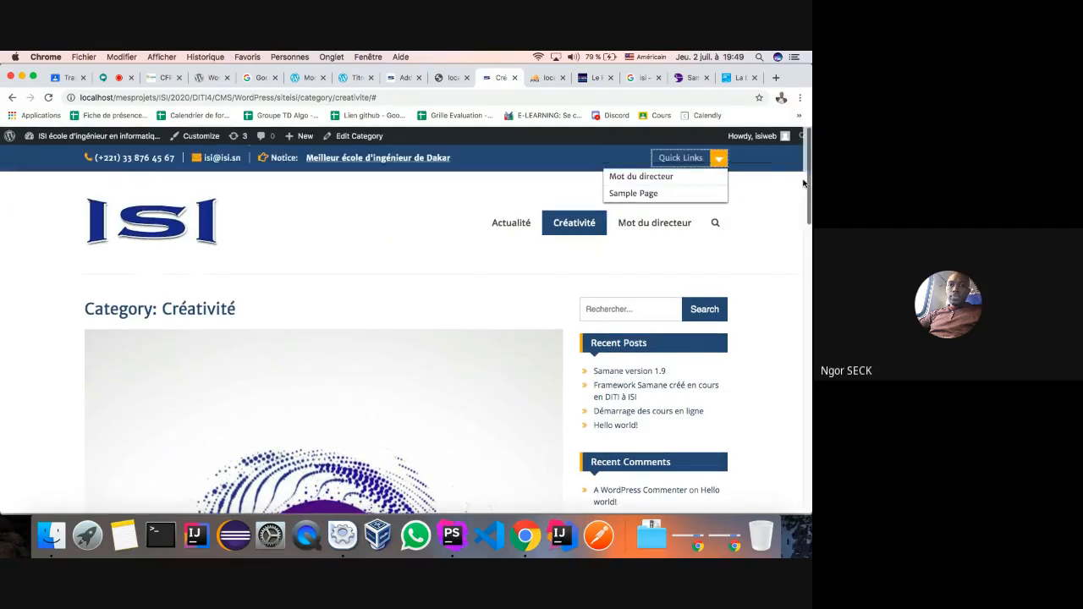
{"action": "left_click", "coordinate": [657, 175]}
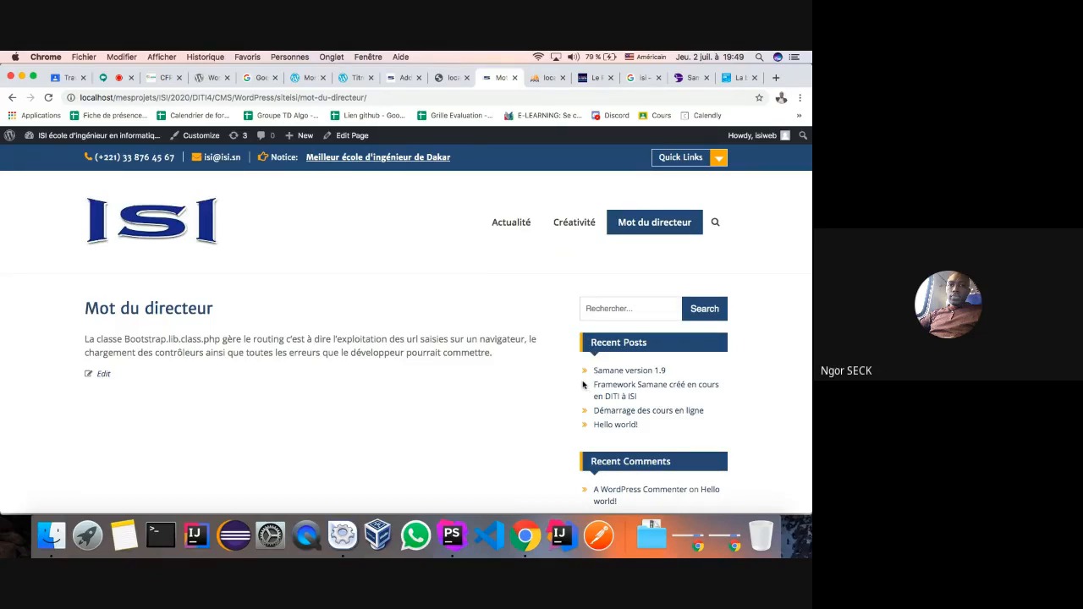
- Look over the CFP-GETECH homepage, briefly toggling its search box
{"action": "left_click", "coordinate": [154, 79]}
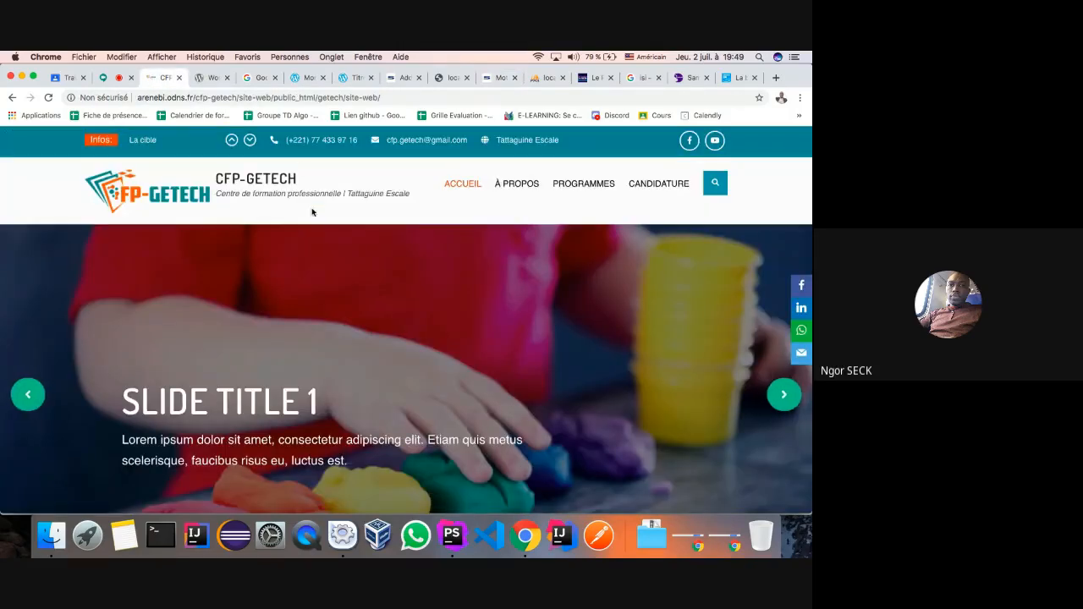
{"action": "scroll", "coordinate": [330, 237], "scroll_direction": "down", "scroll_amount": 10}
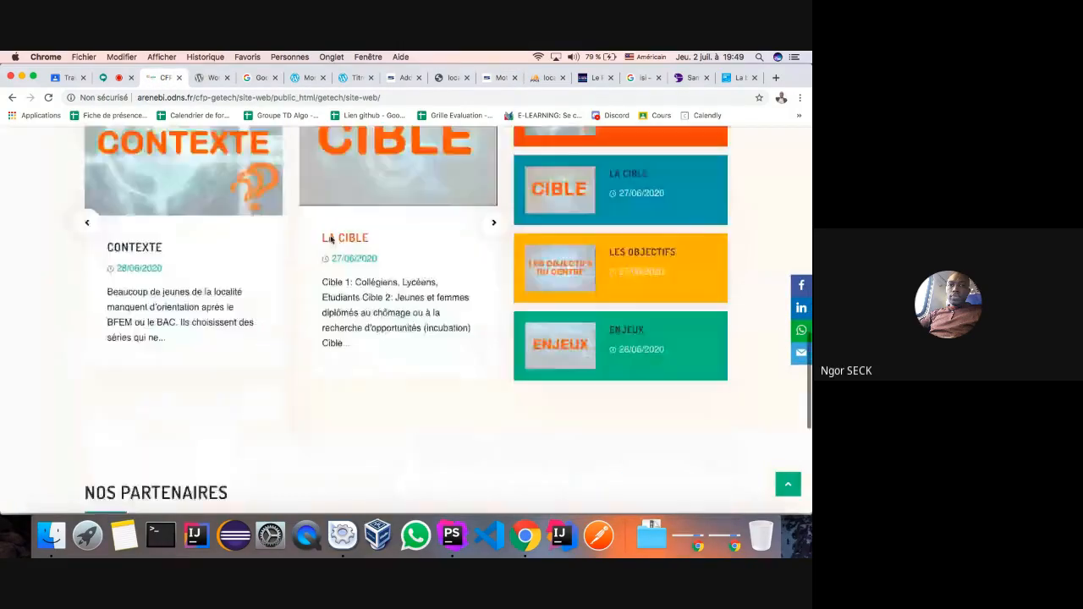
{"action": "scroll", "coordinate": [186, 183], "scroll_direction": "up", "scroll_amount": 10}
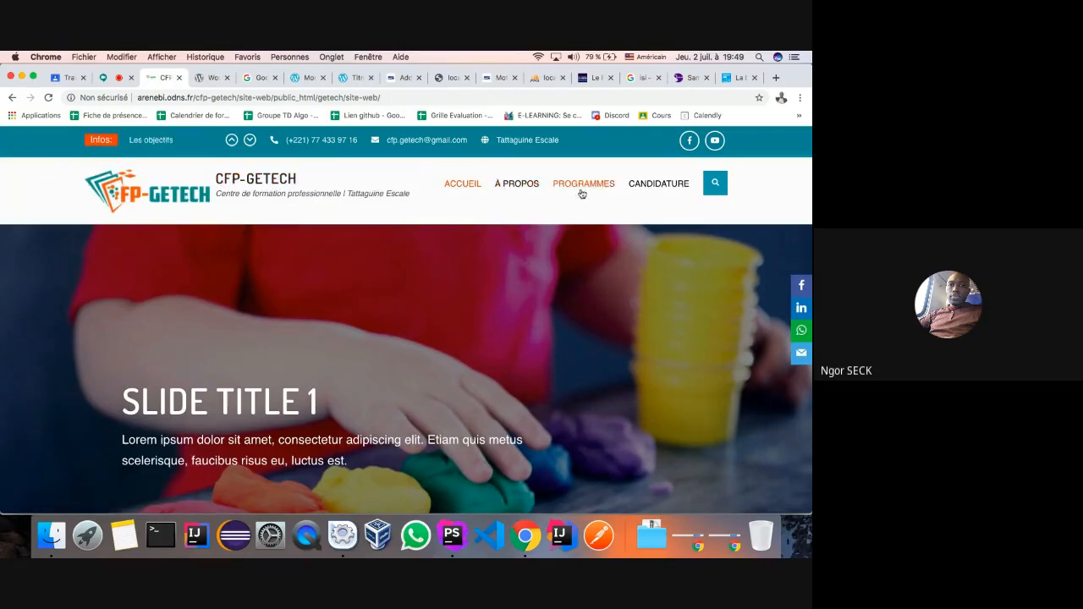
{"action": "left_click", "coordinate": [715, 185]}
{"action": "left_click", "coordinate": [716, 185]}
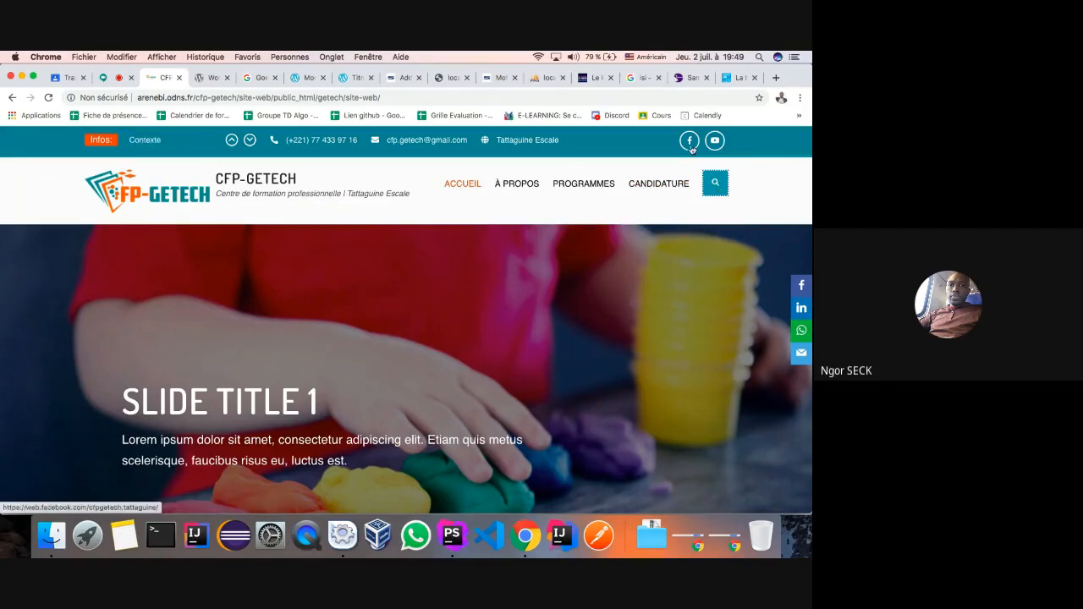
{"action": "scroll", "coordinate": [691, 259], "scroll_direction": "down", "scroll_amount": 10}
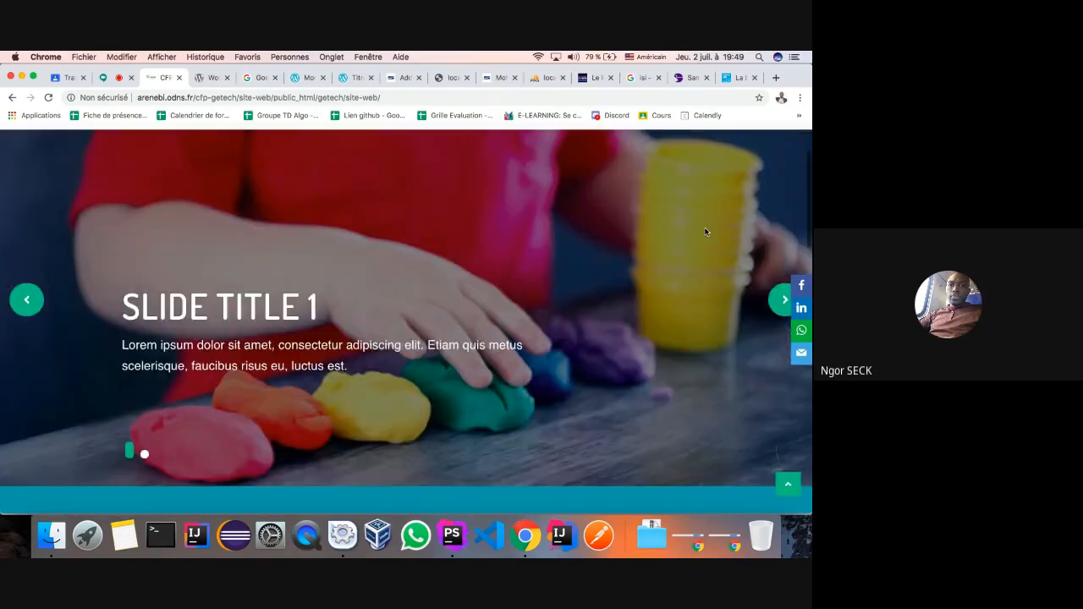
{"action": "scroll", "coordinate": [702, 237], "scroll_direction": "up", "scroll_amount": 15}
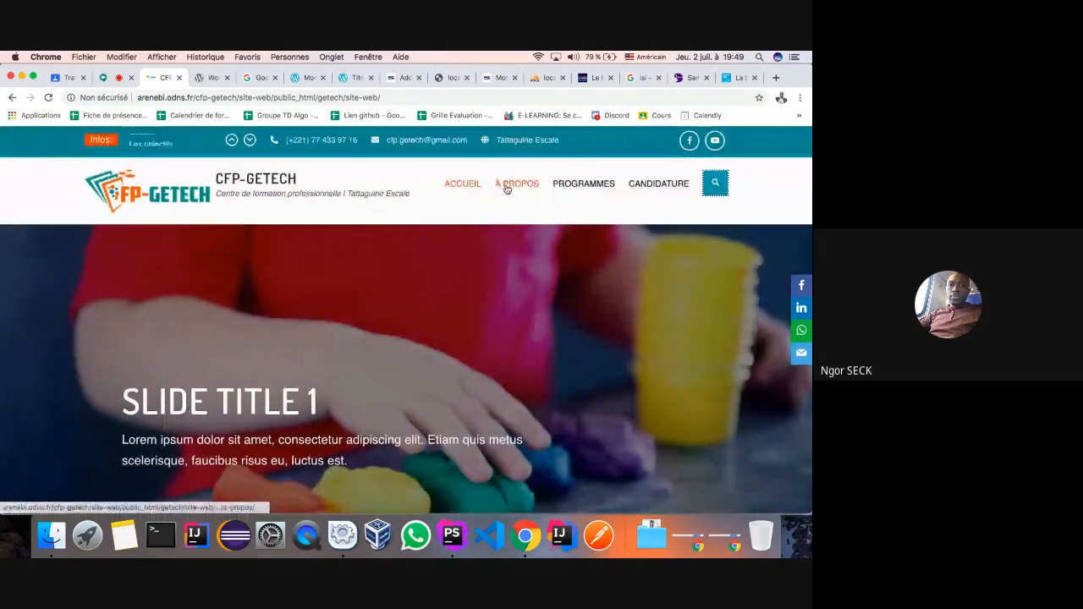
- Browse the À PROPOS category posts, then go to the WordPress All Posts list
{"action": "left_click", "coordinate": [506, 188]}
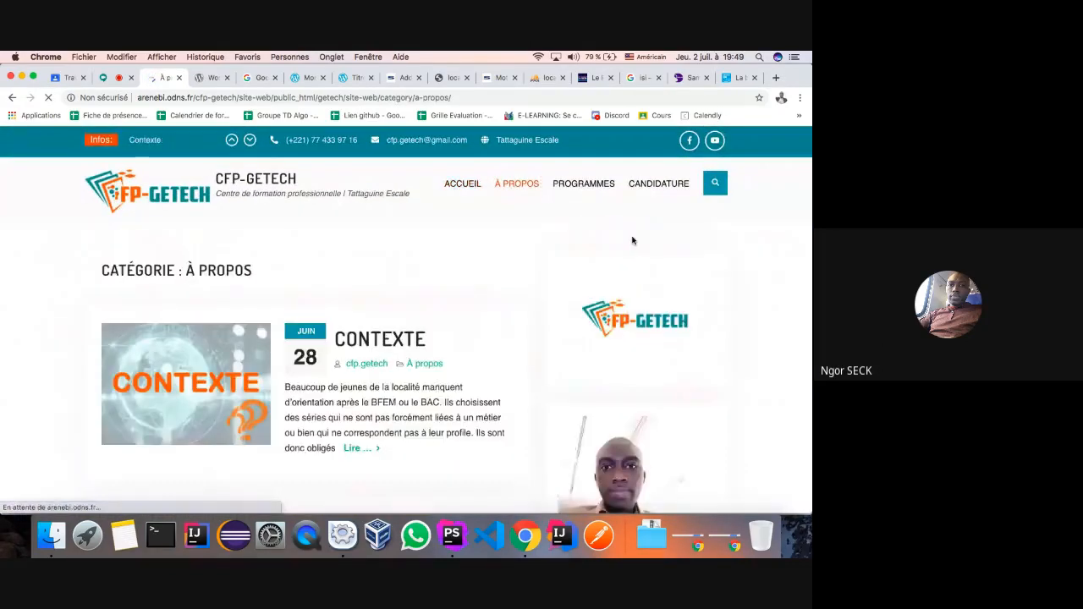
{"action": "scroll", "coordinate": [631, 237], "scroll_direction": "down", "scroll_amount": 3}
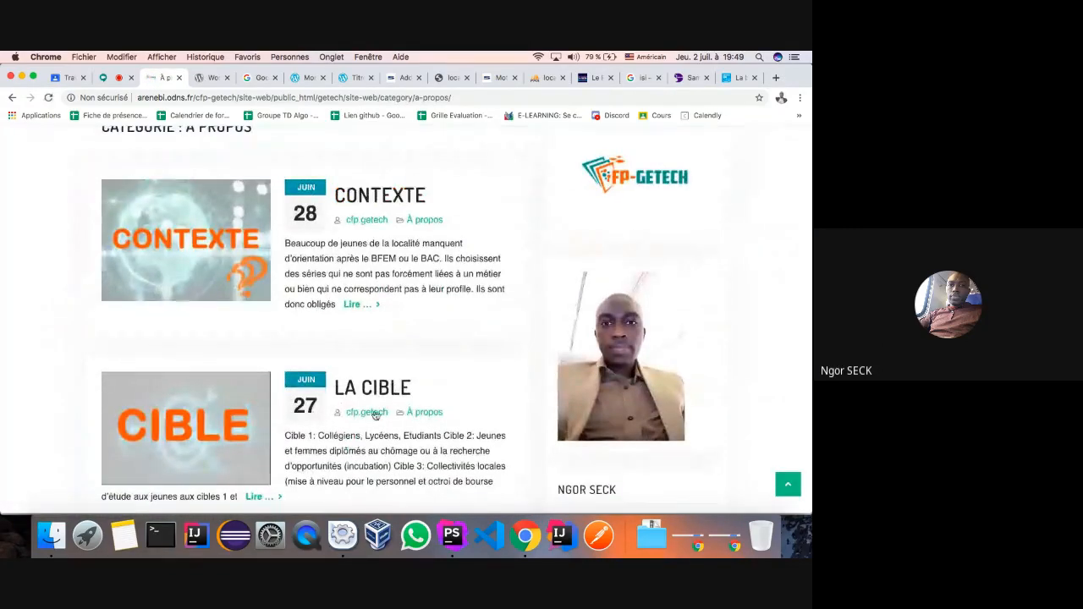
{"action": "scroll", "coordinate": [375, 406], "scroll_direction": "down", "scroll_amount": 1}
{"action": "scroll", "coordinate": [416, 184], "scroll_direction": "down", "scroll_amount": 15}
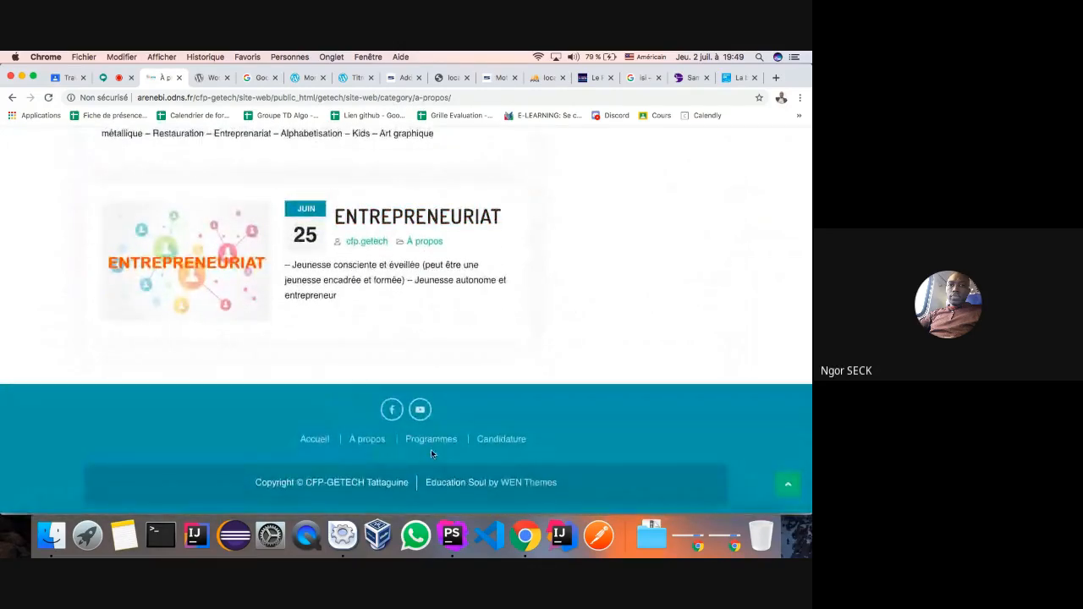
{"action": "scroll", "coordinate": [529, 453], "scroll_direction": "up", "scroll_amount": 3}
{"action": "scroll", "coordinate": [530, 455], "scroll_direction": "up", "scroll_amount": 10}
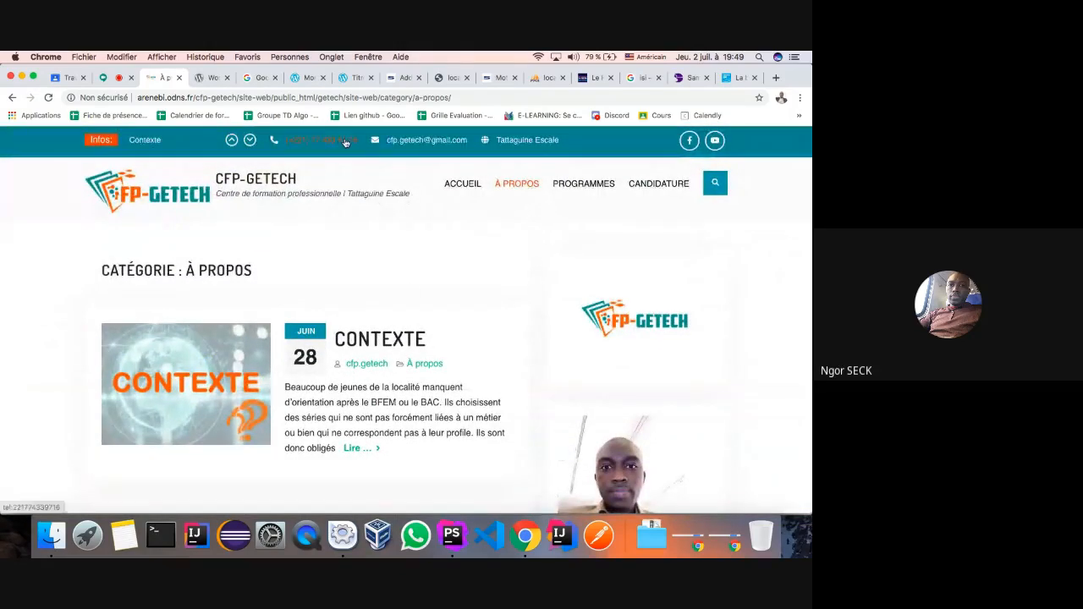
{"action": "left_click", "coordinate": [397, 81]}
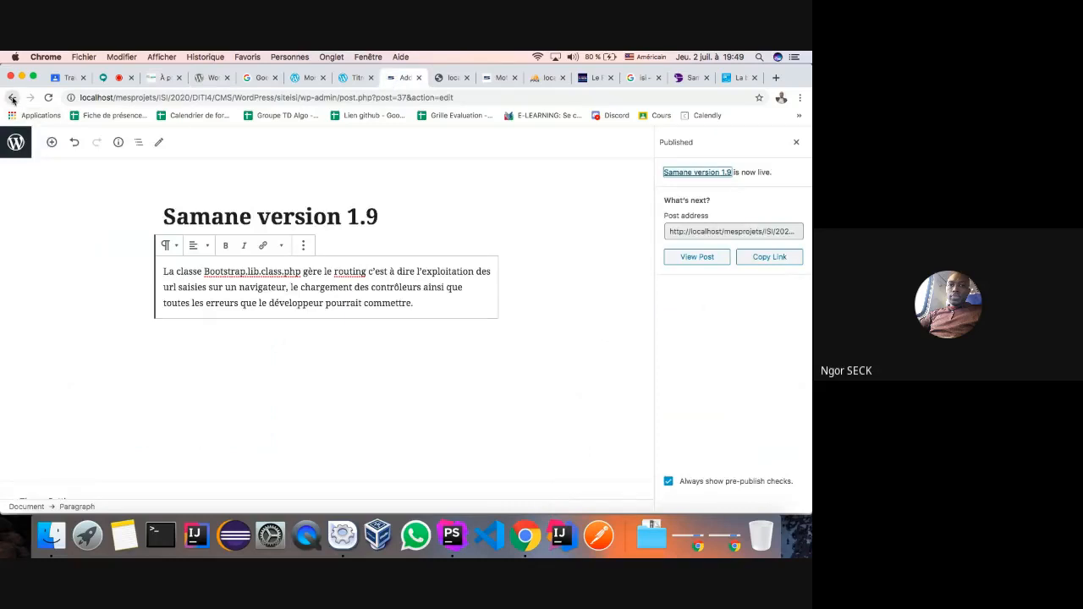
{"action": "left_click", "coordinate": [15, 142]}
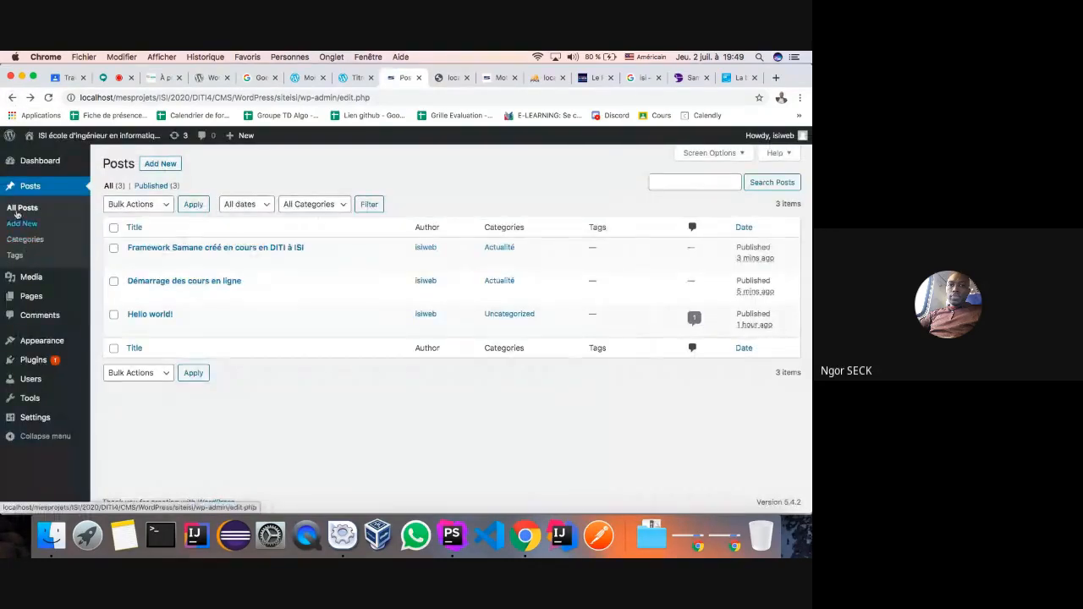
- Look over the Media Library upload area, then return to All Posts and start a new post
{"action": "mouse_move", "coordinate": [72, 290]}
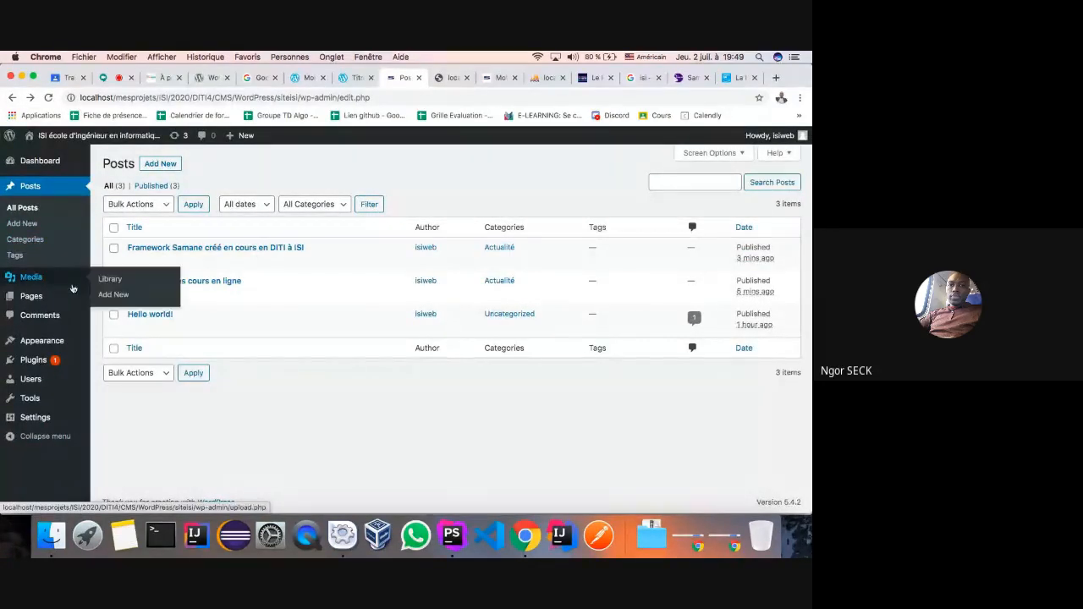
{"action": "left_click", "coordinate": [22, 283]}
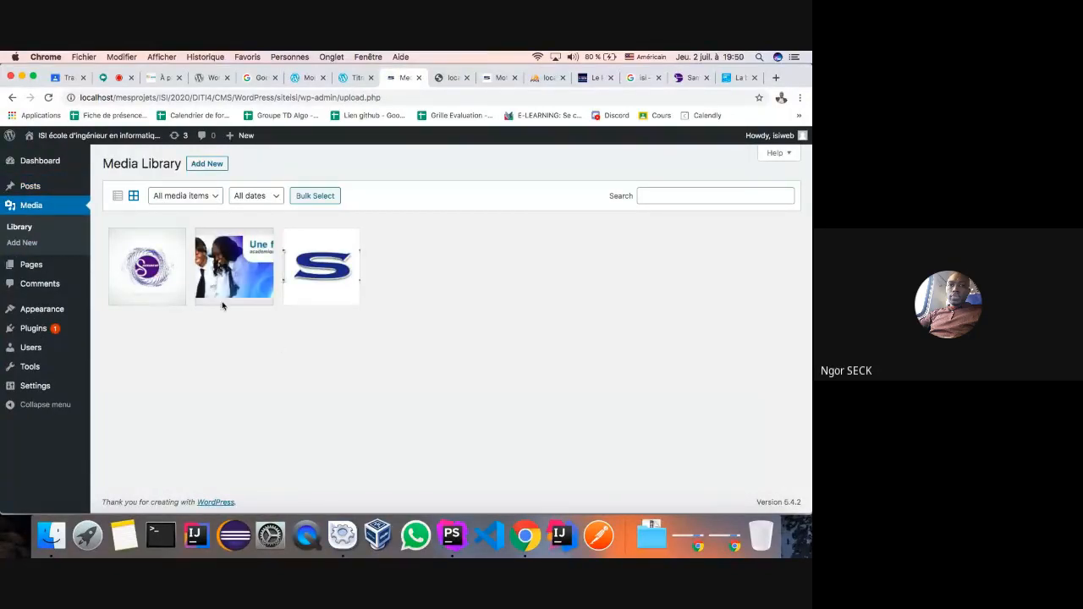
{"action": "left_click", "coordinate": [208, 165]}
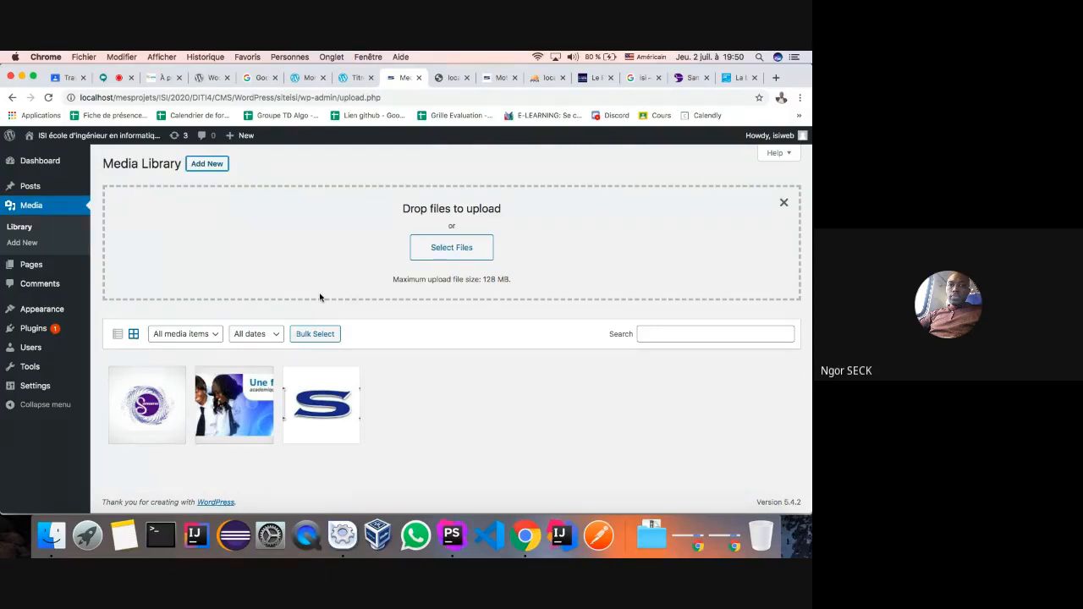
{"action": "left_click", "coordinate": [24, 188]}
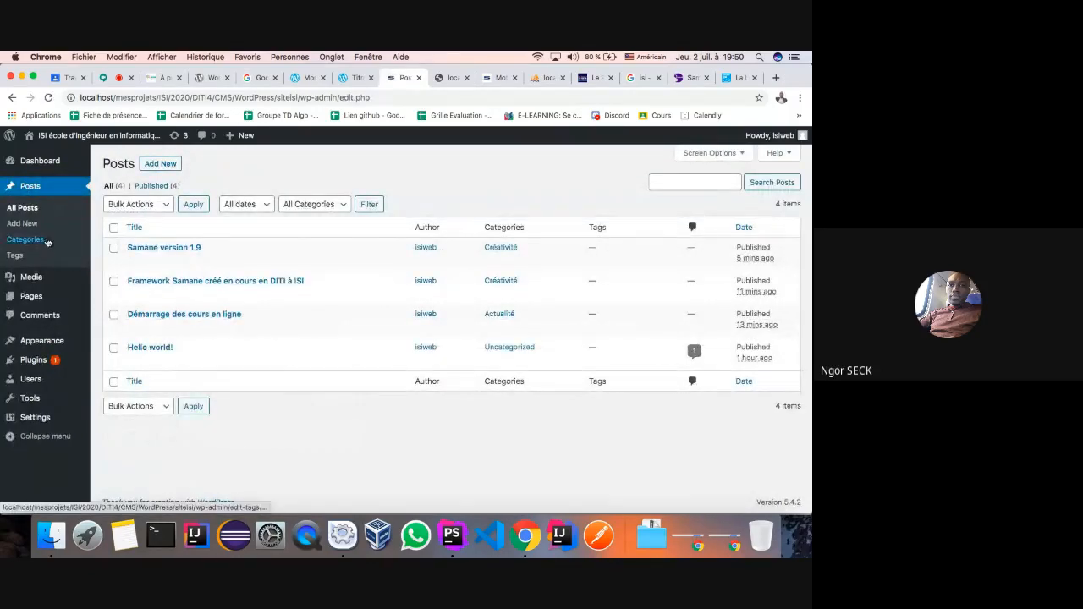
{"action": "left_click", "coordinate": [153, 168]}
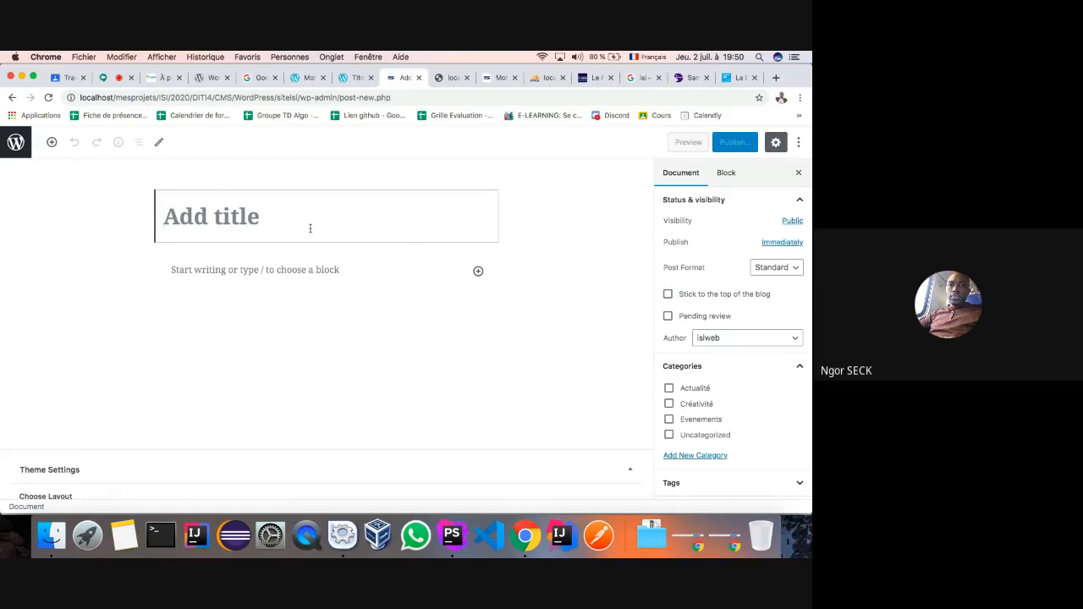
- Title the new post 'Samane vidéo', correcting the mistyped attempts
{"action": "type", "text": "Chqine"}
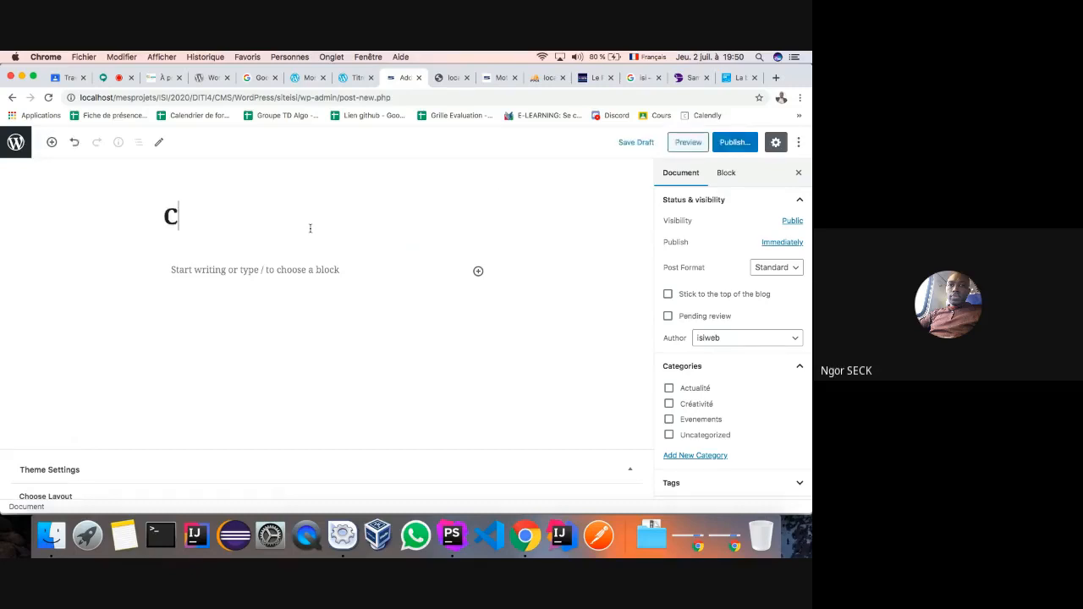
{"action": "key", "text": "BackSpace"}
{"action": "key", "text": "BackSpace"}
{"action": "key", "text": "BackSpace"}
{"action": "key", "text": "BackSpace"}
{"action": "key", "text": "BackSpace"}
{"action": "type", "text": "S"}
{"action": "key", "text": "BackSpace"}
{"action": "type", "text": "Sq"}
{"action": "key", "text": "BackSpace"}
{"action": "key", "text": "BackSpace"}
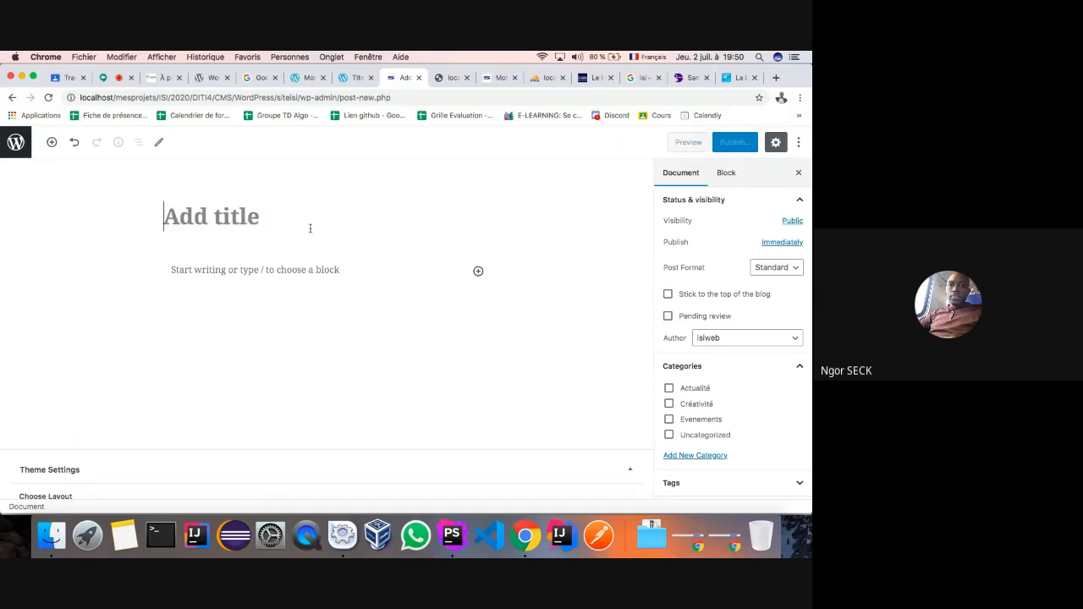
{"action": "type", "text": "Samane vidéo"}
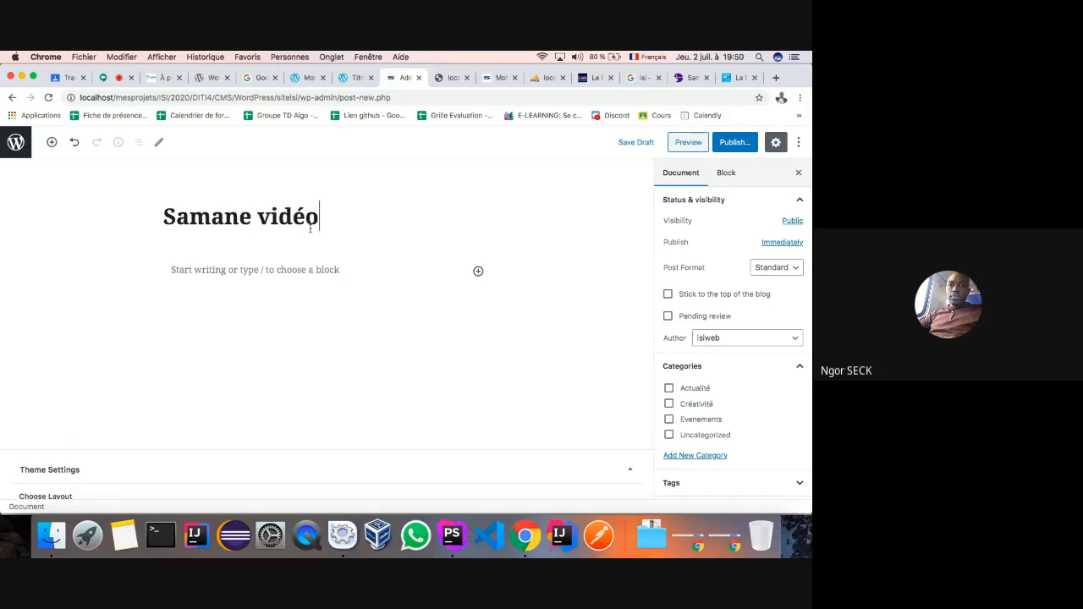
- Add an empty Custom HTML block from the Formatting category to the post body
{"action": "left_click", "coordinate": [261, 267]}
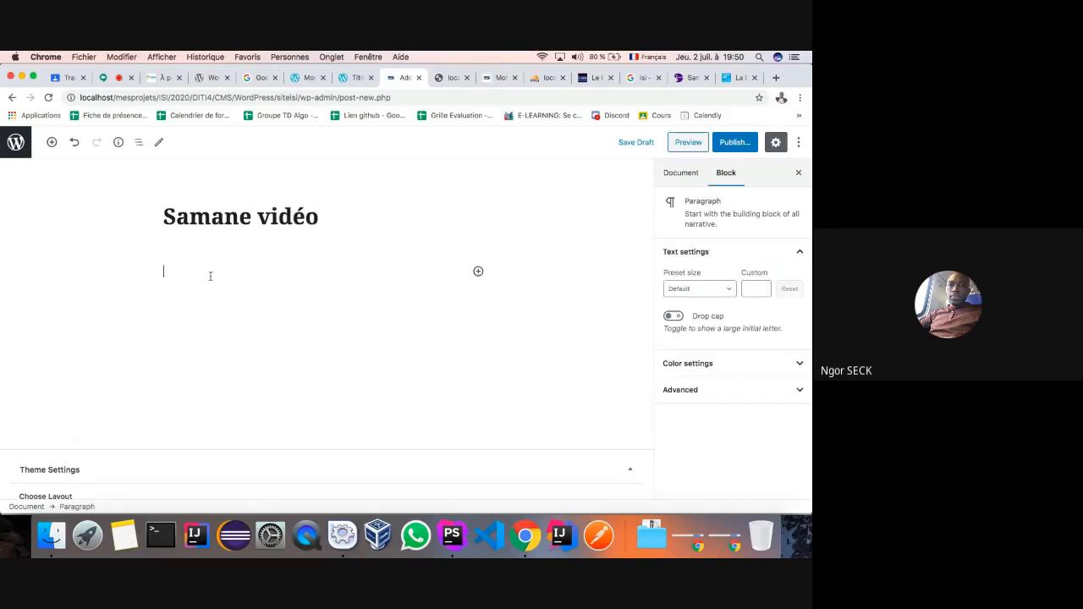
{"action": "left_click", "coordinate": [478, 272]}
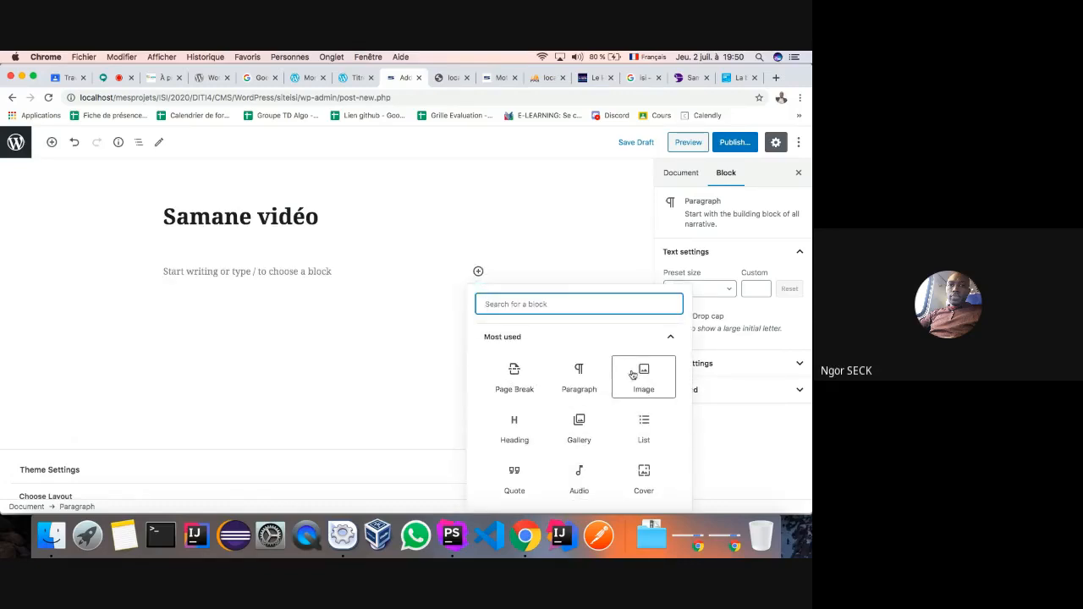
{"action": "scroll", "coordinate": [628, 414], "scroll_direction": "down", "scroll_amount": 2}
{"action": "scroll", "coordinate": [628, 416], "scroll_direction": "down", "scroll_amount": 2}
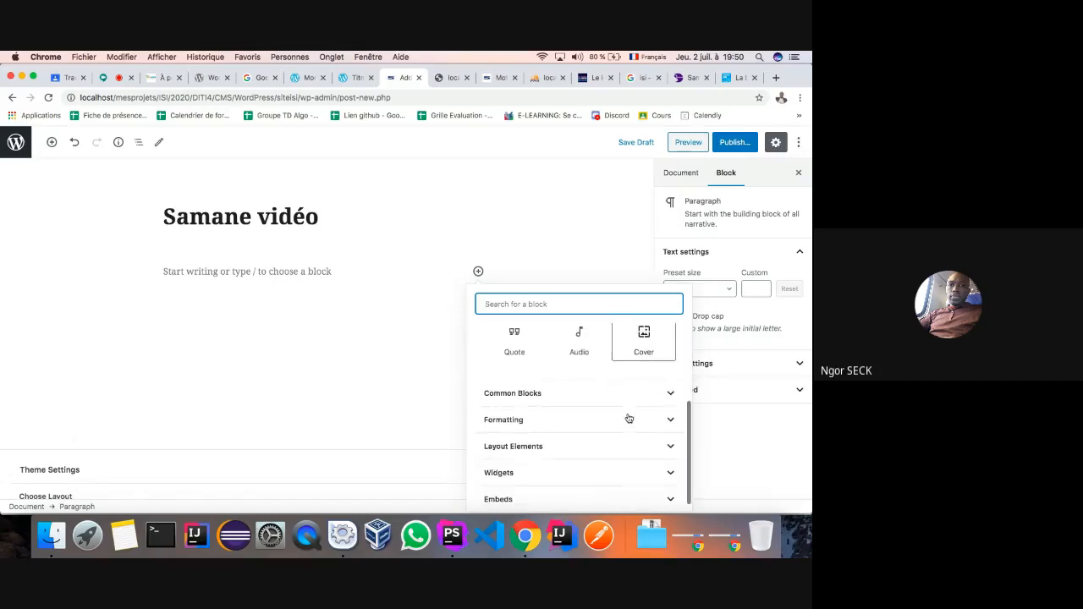
{"action": "left_click", "coordinate": [670, 410]}
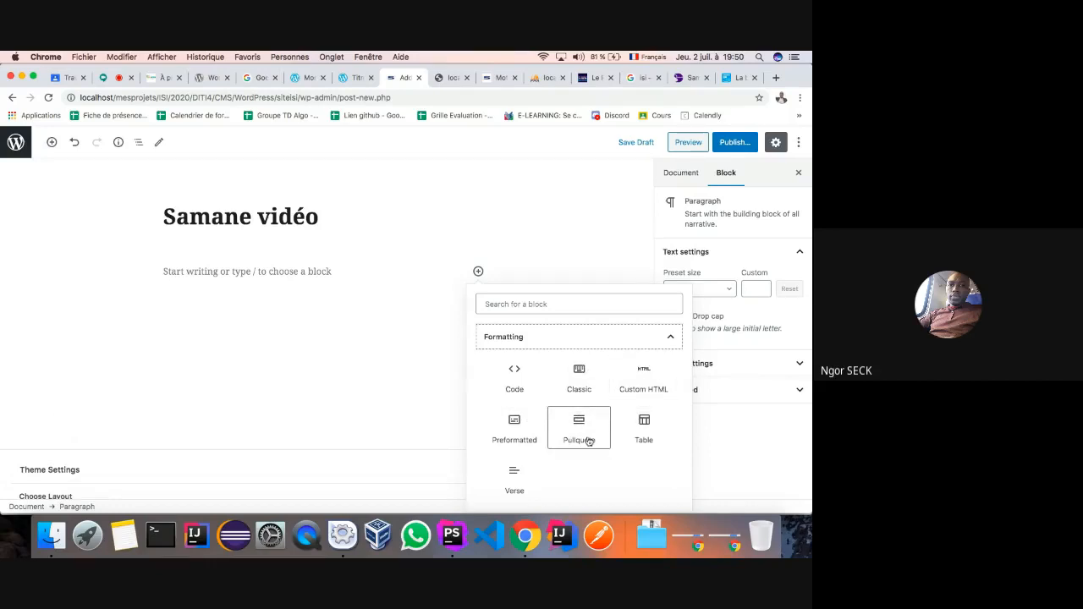
{"action": "left_click", "coordinate": [642, 386]}
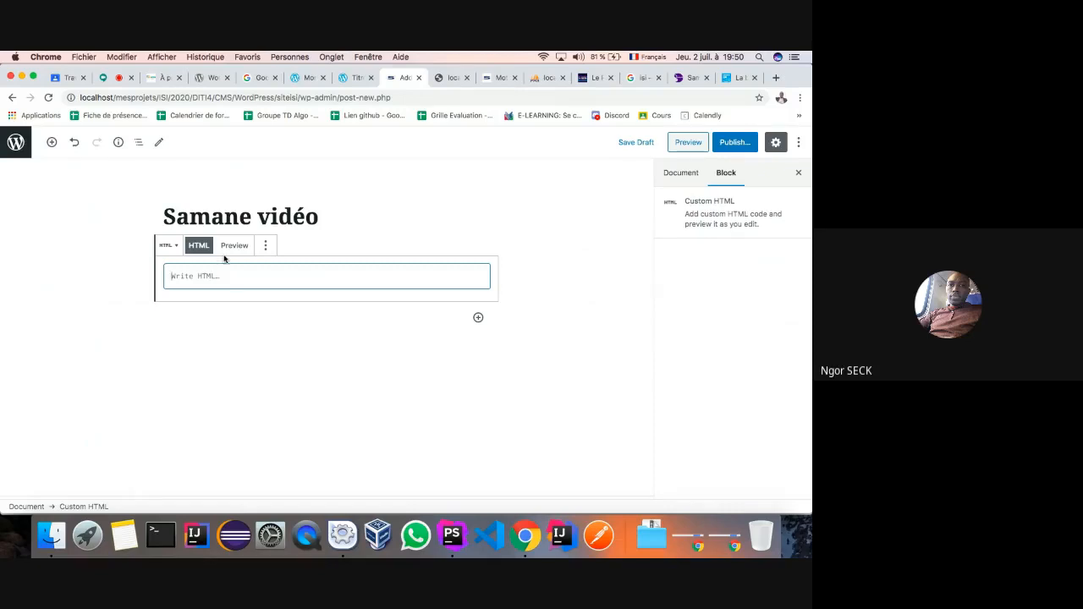
{"action": "left_click", "coordinate": [233, 246]}
{"action": "left_click", "coordinate": [205, 247]}
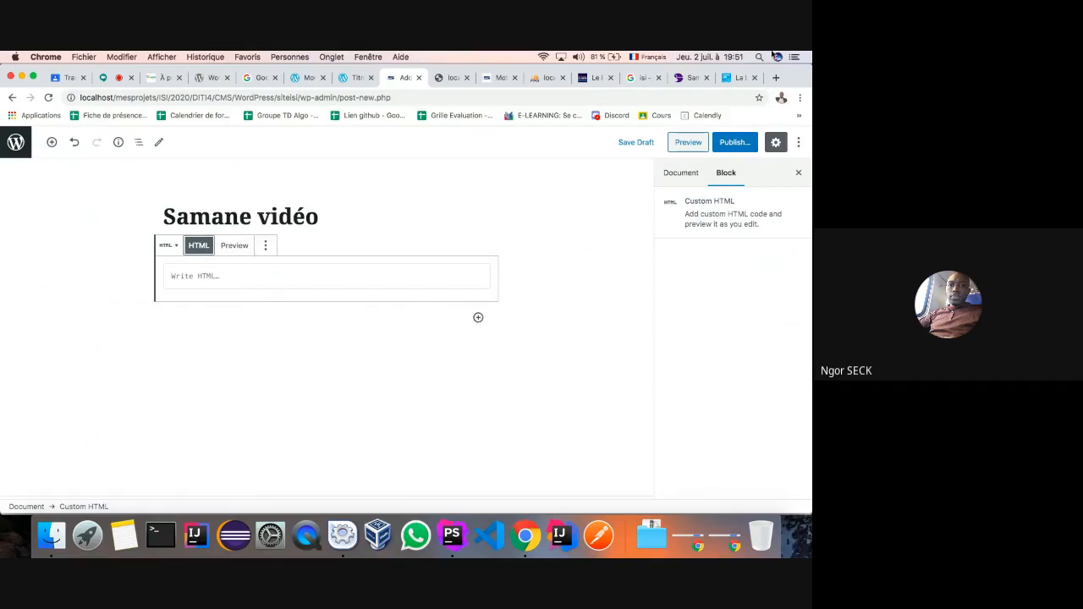
{"action": "left_click", "coordinate": [776, 78]}
- Go to the YouTube channel's playlists and open the Framework Samane 1.9.2 playlist
{"action": "type", "text": "y"}
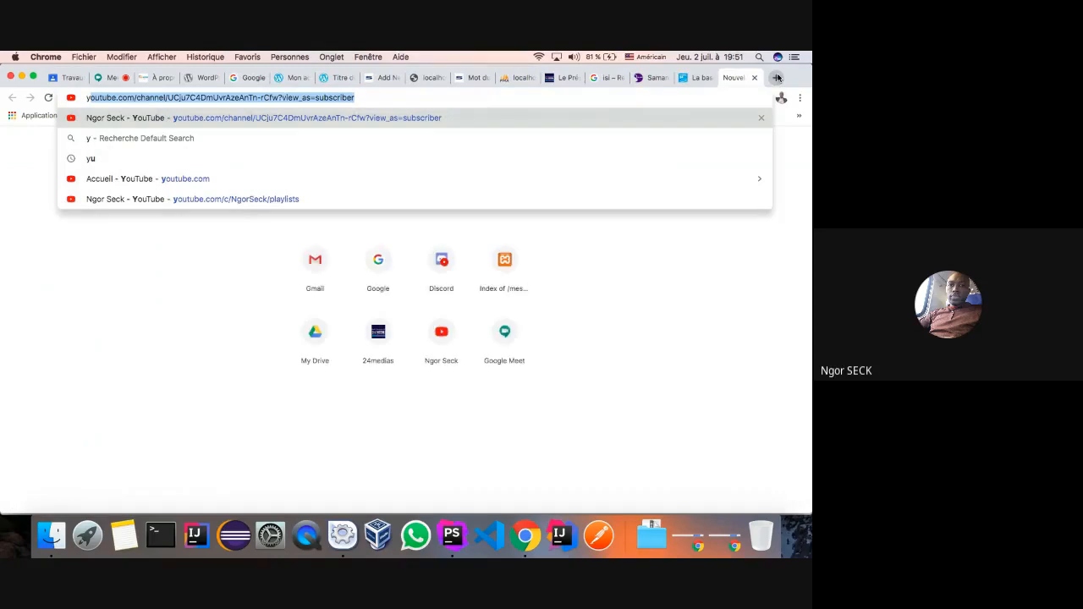
{"action": "key", "text": "Return"}
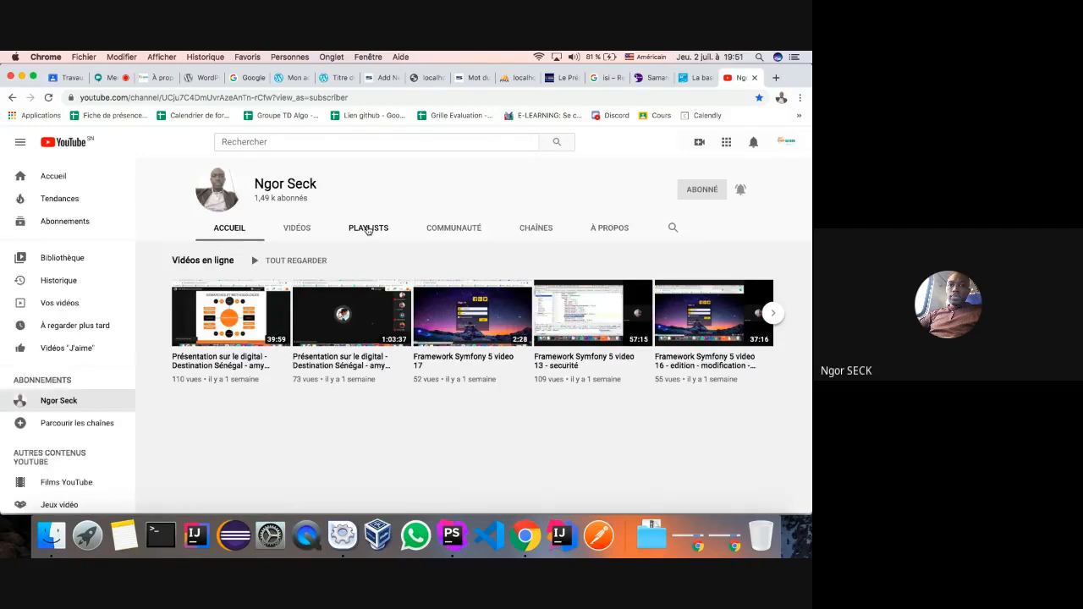
{"action": "left_click", "coordinate": [368, 229]}
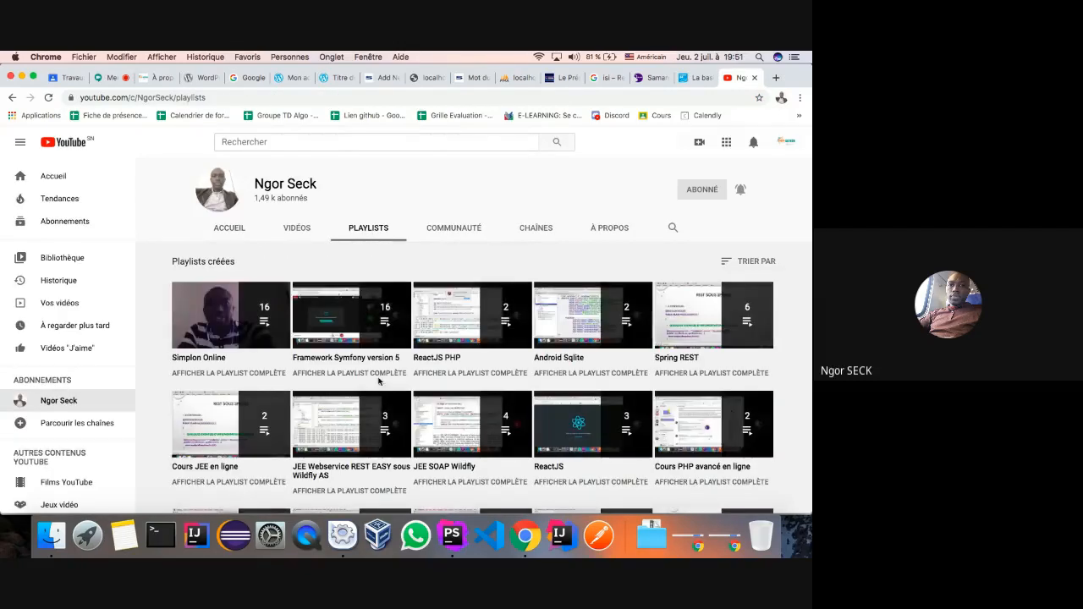
{"action": "left_click", "coordinate": [322, 328]}
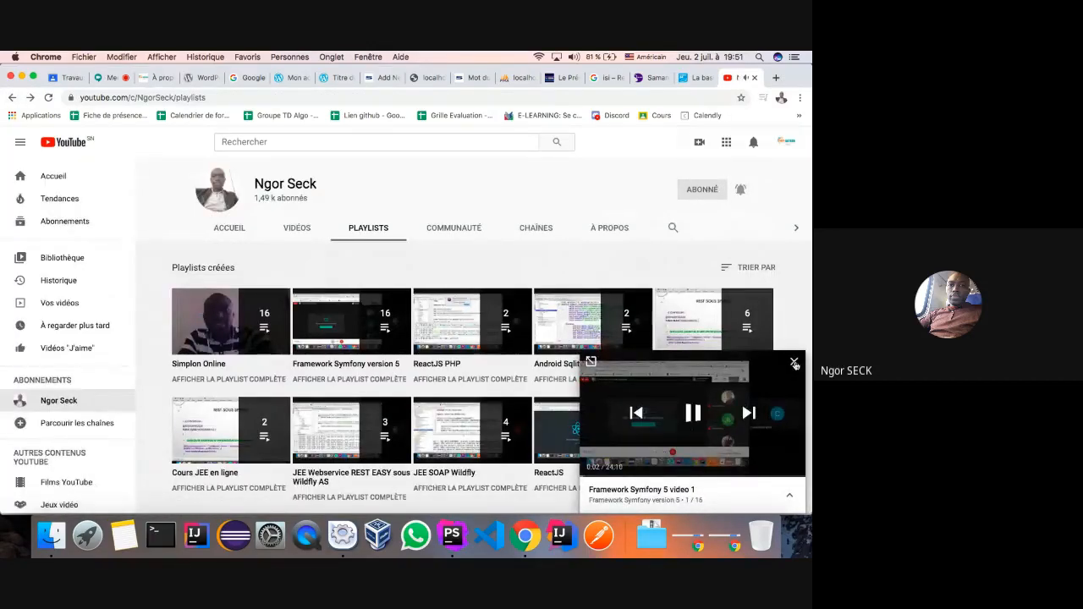
{"action": "left_click", "coordinate": [794, 364]}
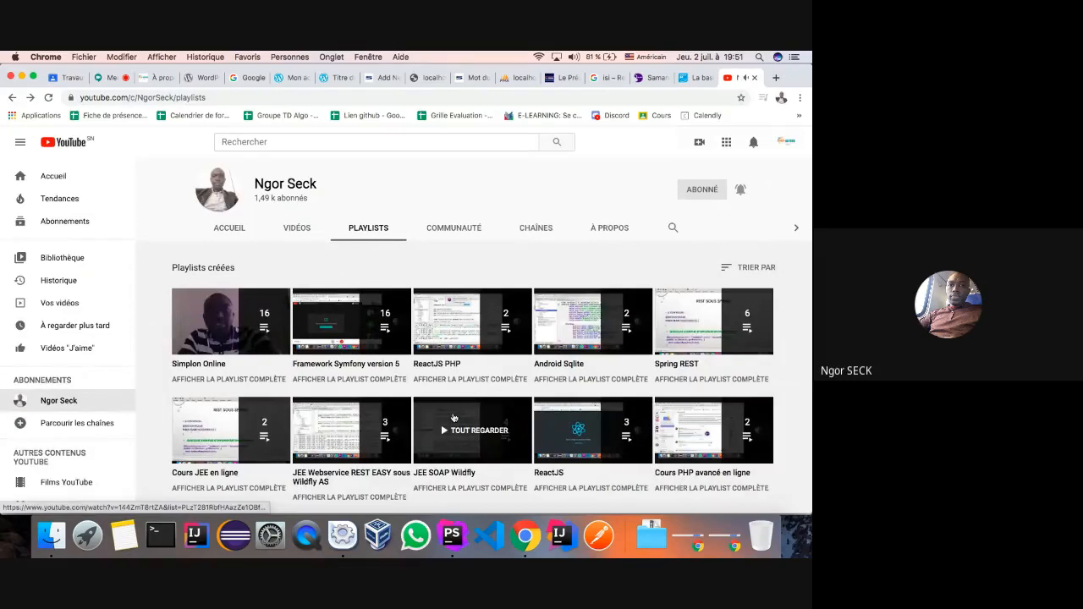
{"action": "scroll", "coordinate": [454, 418], "scroll_direction": "down", "scroll_amount": 5}
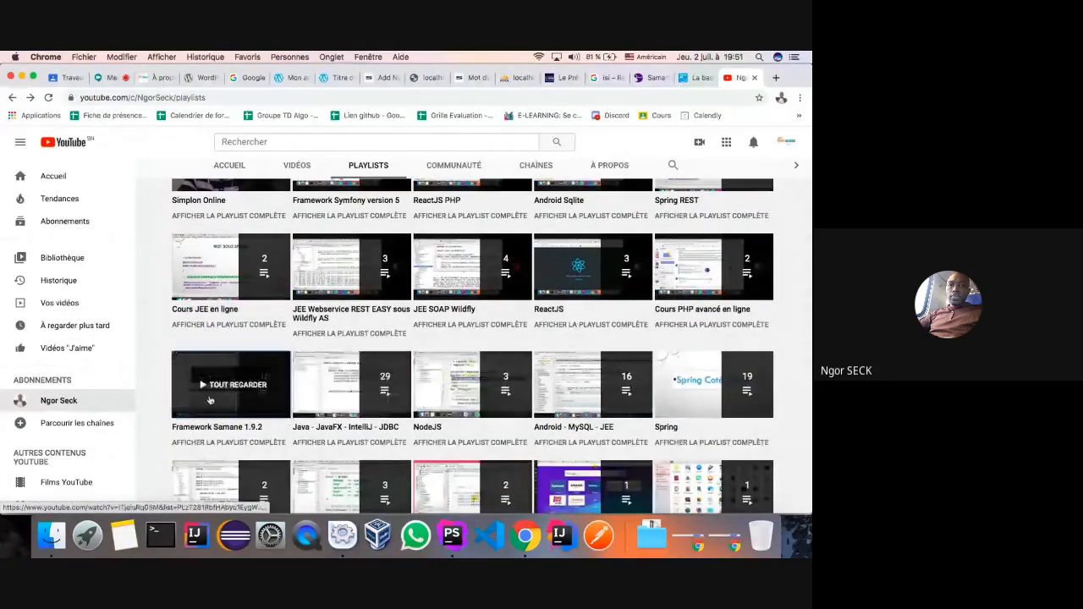
{"action": "left_click", "coordinate": [210, 400]}
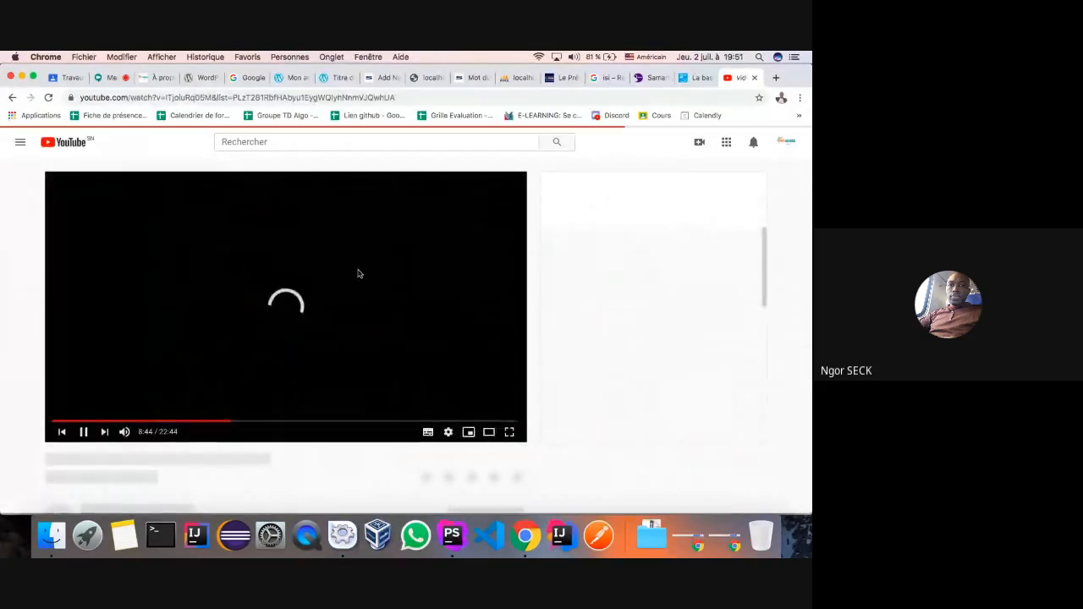
- Copy the iframe embed code for 'video 1 Framework Samane V 1.9.2 documentation'
{"action": "scroll", "coordinate": [406, 348], "scroll_direction": "down", "scroll_amount": 5}
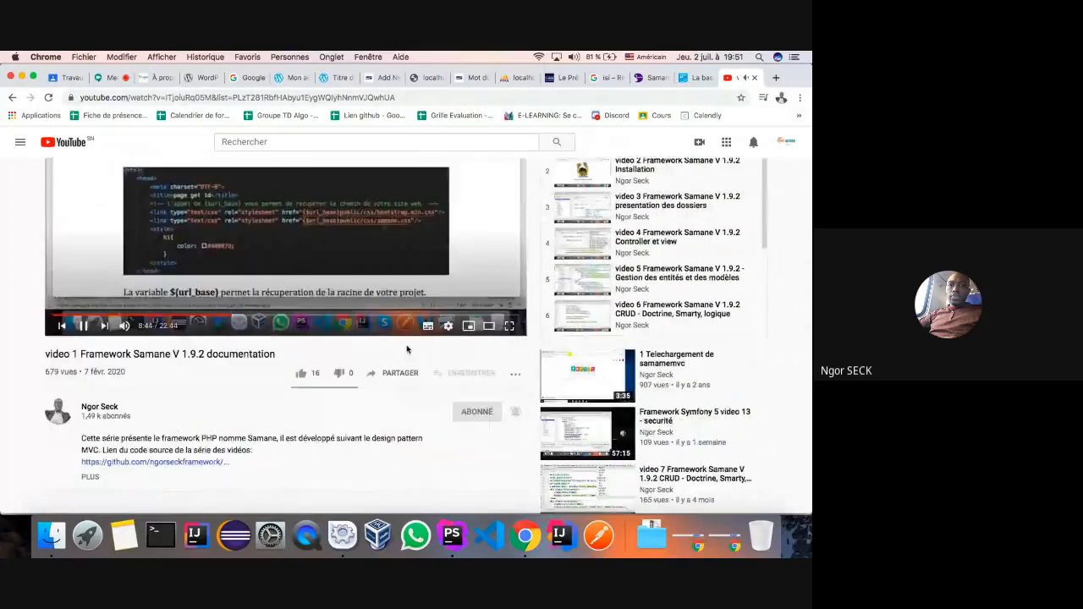
{"action": "scroll", "coordinate": [393, 317], "scroll_direction": "up", "scroll_amount": 1}
{"action": "left_click", "coordinate": [381, 268]}
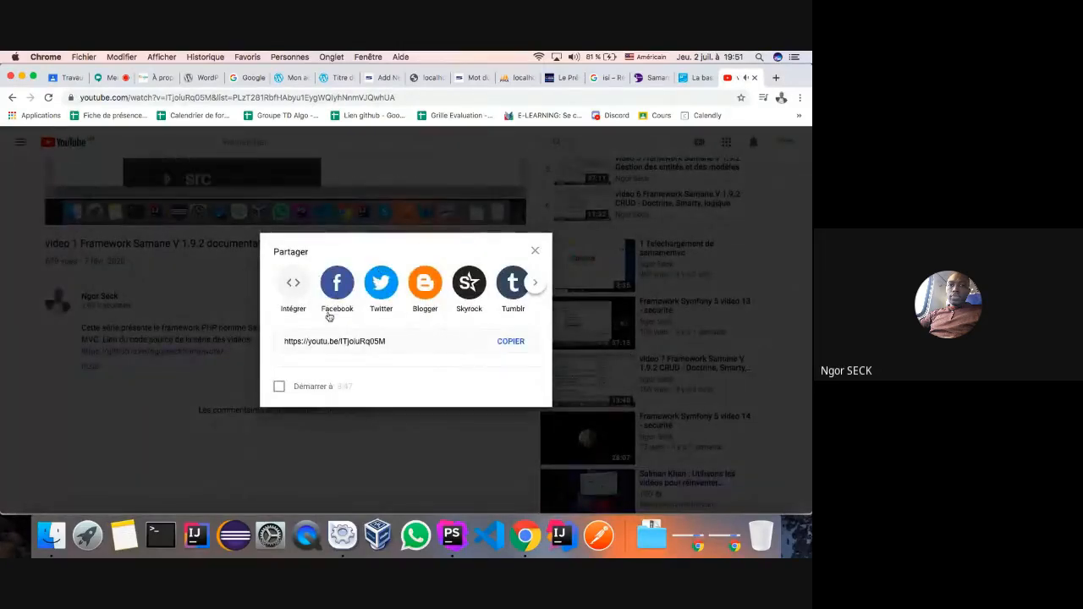
{"action": "left_click", "coordinate": [537, 250]}
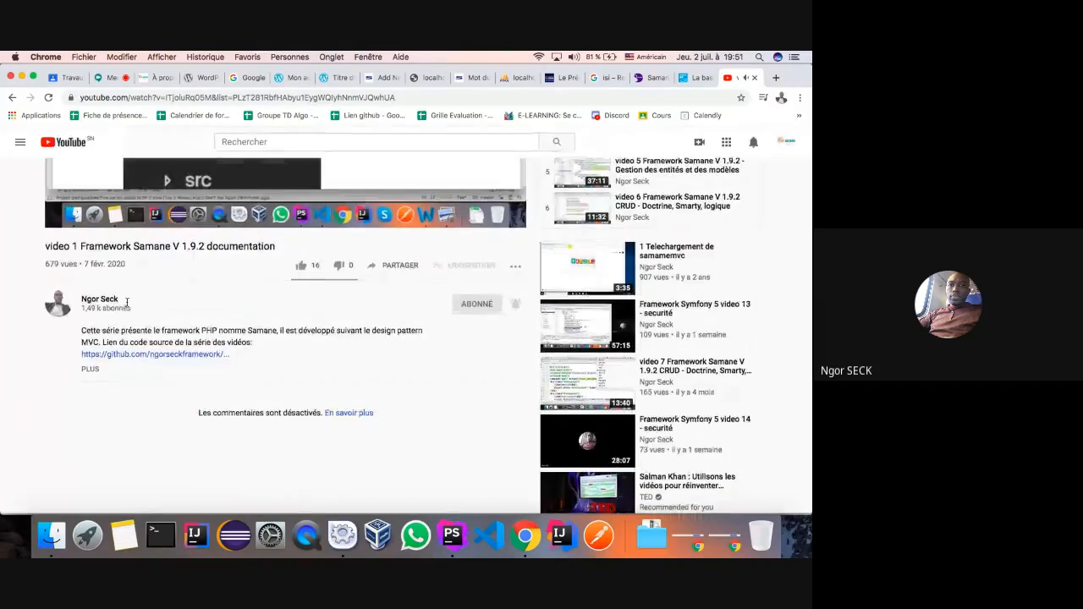
{"action": "scroll", "coordinate": [127, 302], "scroll_direction": "up", "scroll_amount": 2}
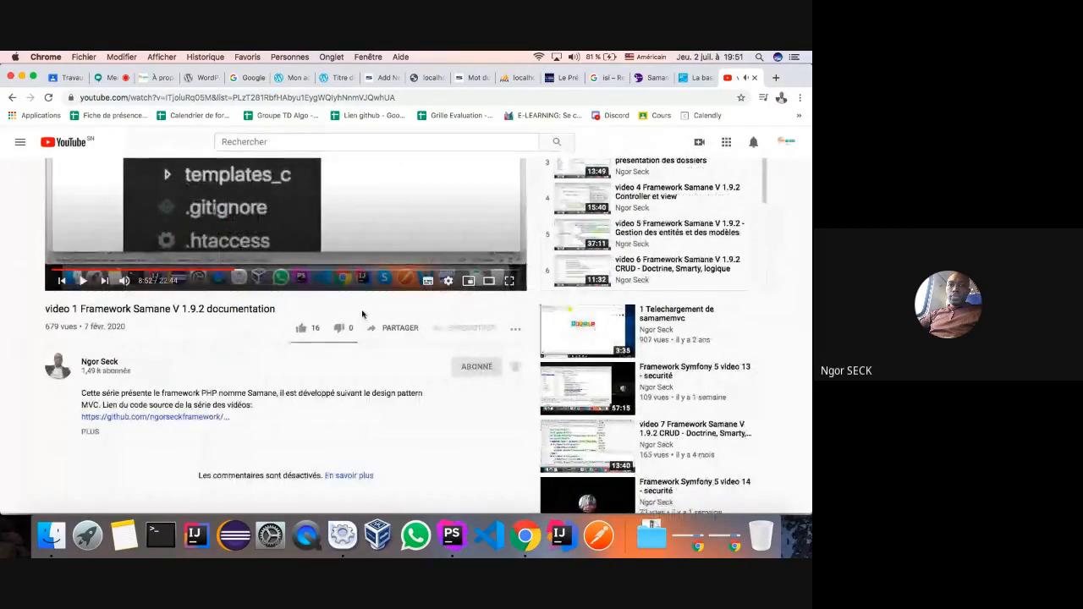
{"action": "left_click", "coordinate": [385, 330]}
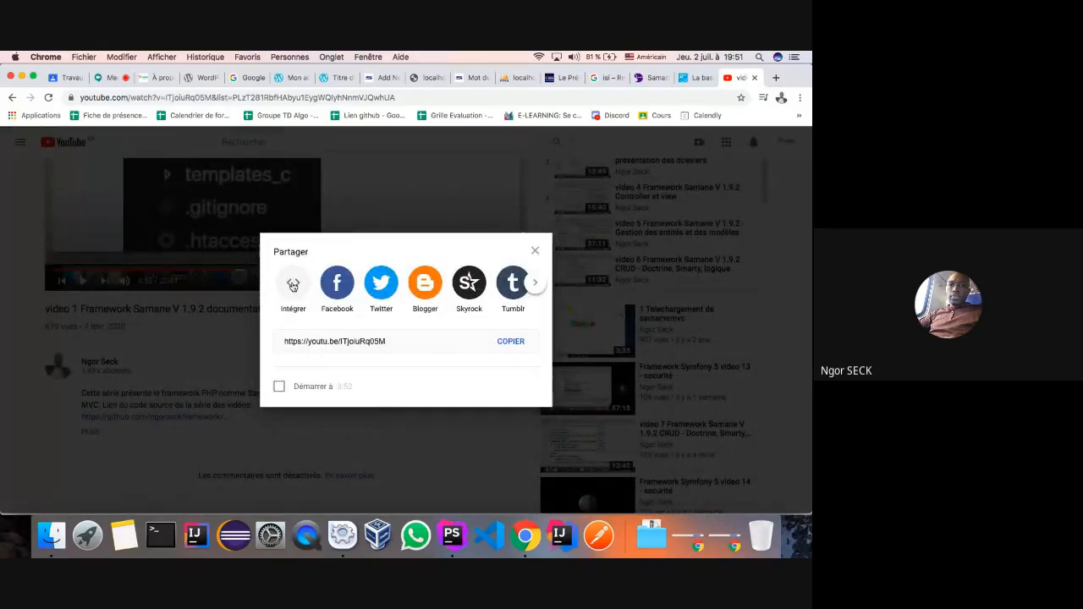
{"action": "left_click", "coordinate": [293, 286]}
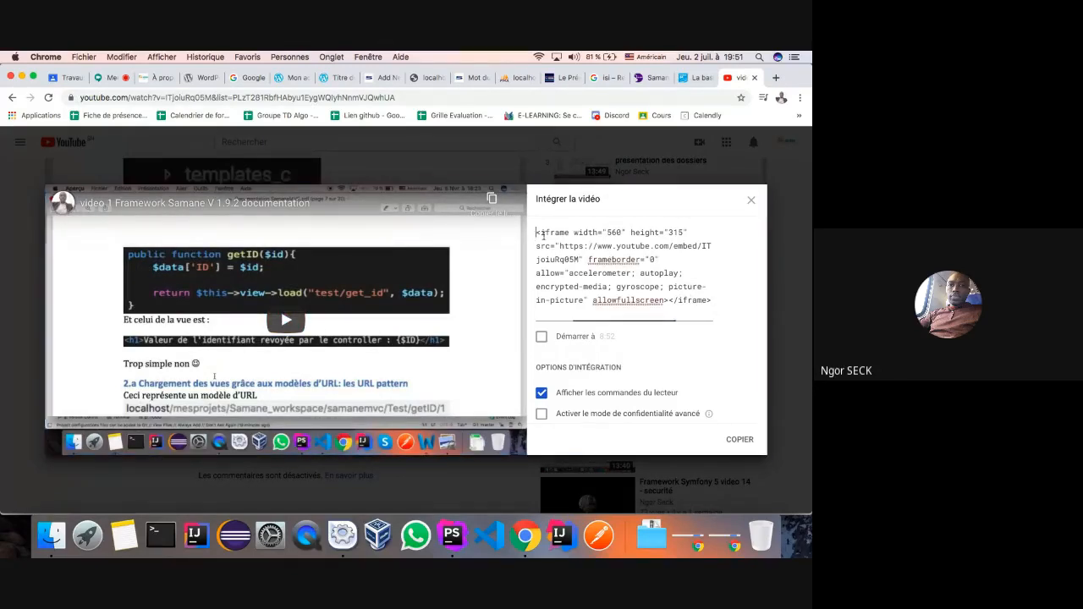
{"action": "left_click_drag", "start_coordinate": [536, 239], "coordinate": [712, 302]}
{"action": "key", "text": "super+c"}
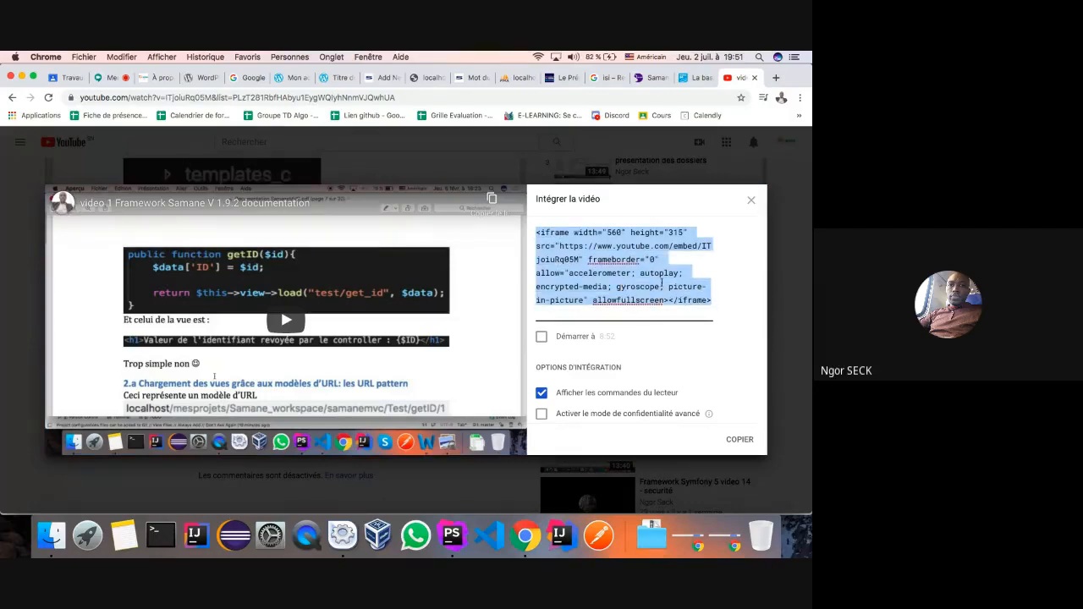
{"action": "right_click", "coordinate": [661, 286]}
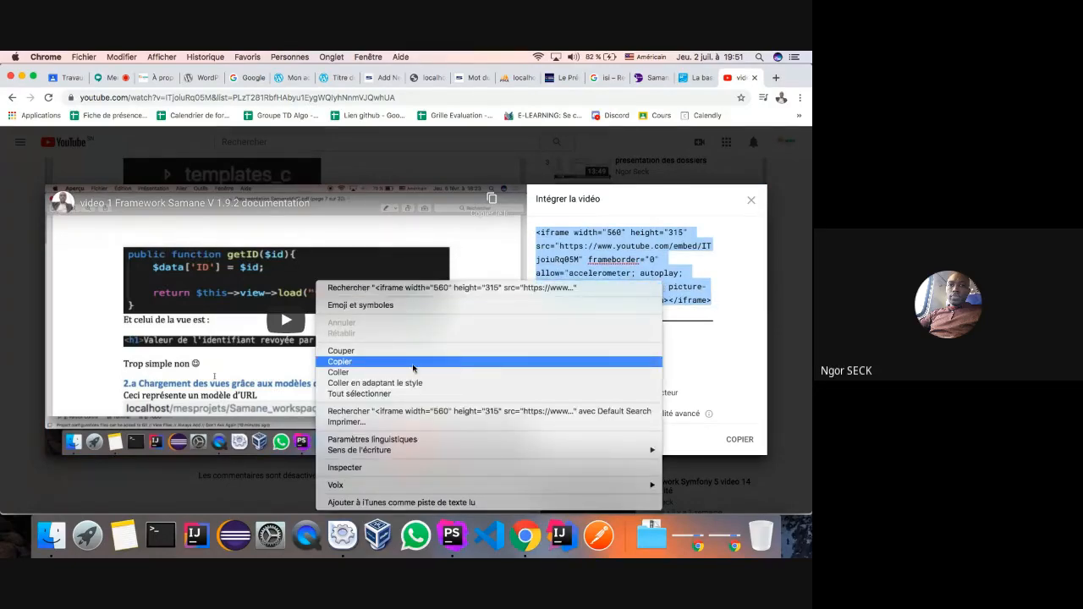
{"action": "left_click", "coordinate": [397, 361]}
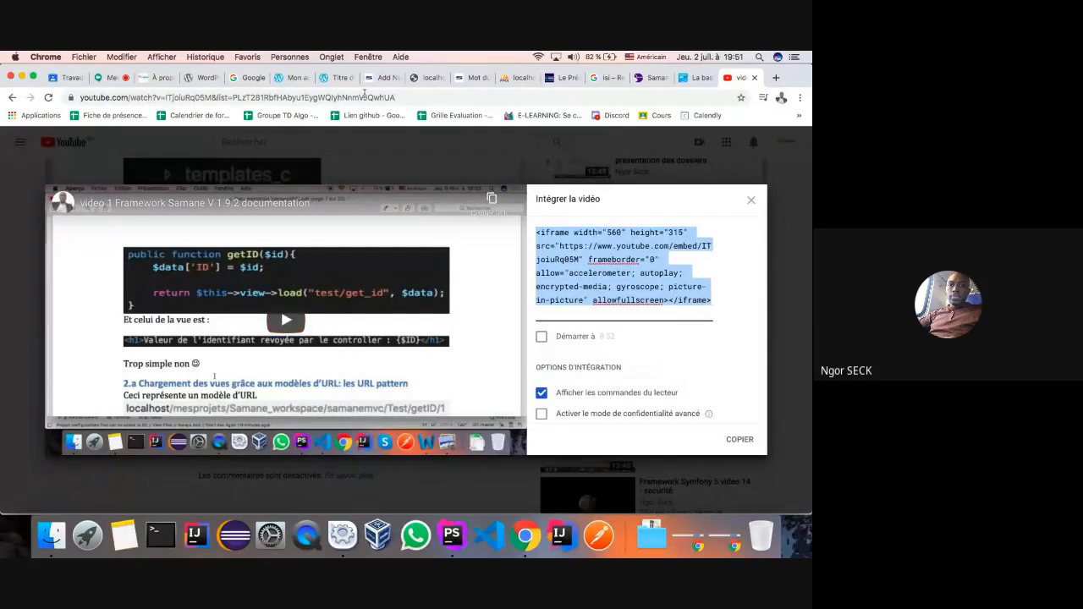
{"action": "left_click", "coordinate": [381, 77]}
- Remove the empty Custom HTML block from the Samane vidéo post
{"action": "left_click", "coordinate": [478, 318]}
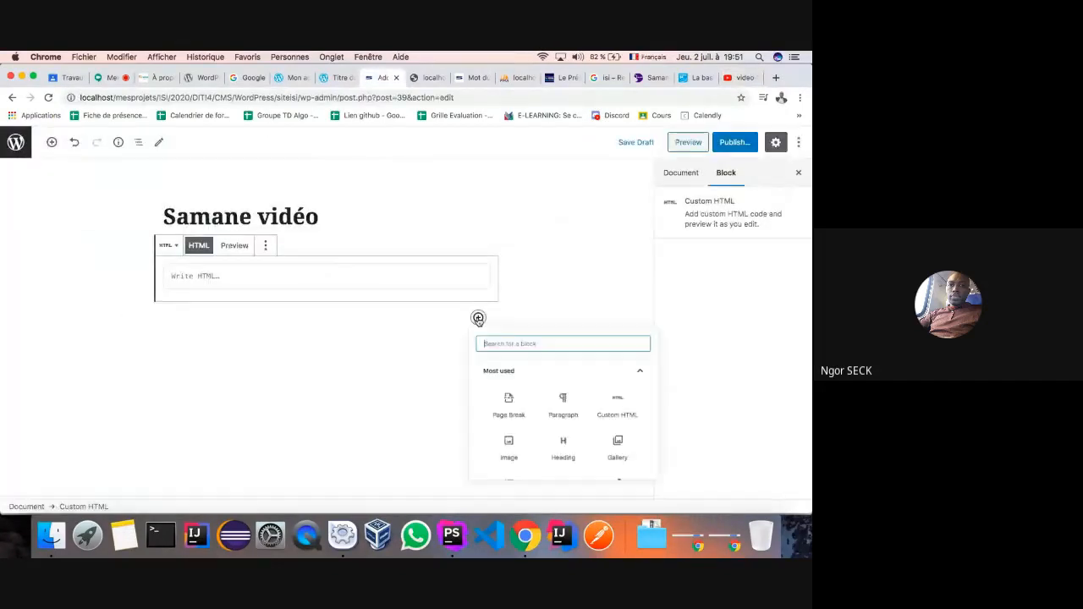
{"action": "left_click", "coordinate": [265, 245]}
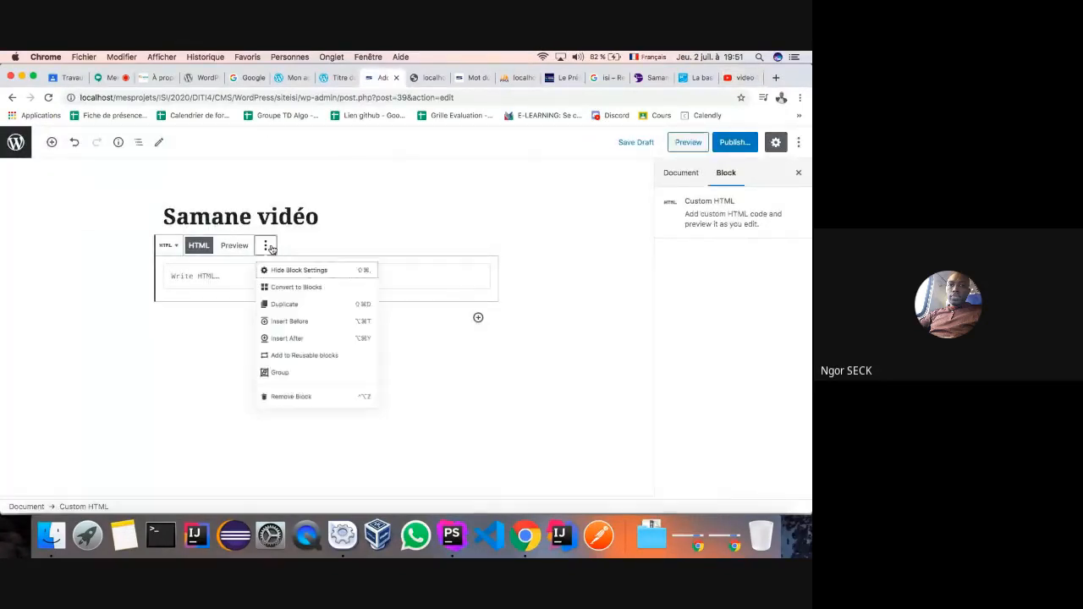
{"action": "left_click", "coordinate": [280, 428]}
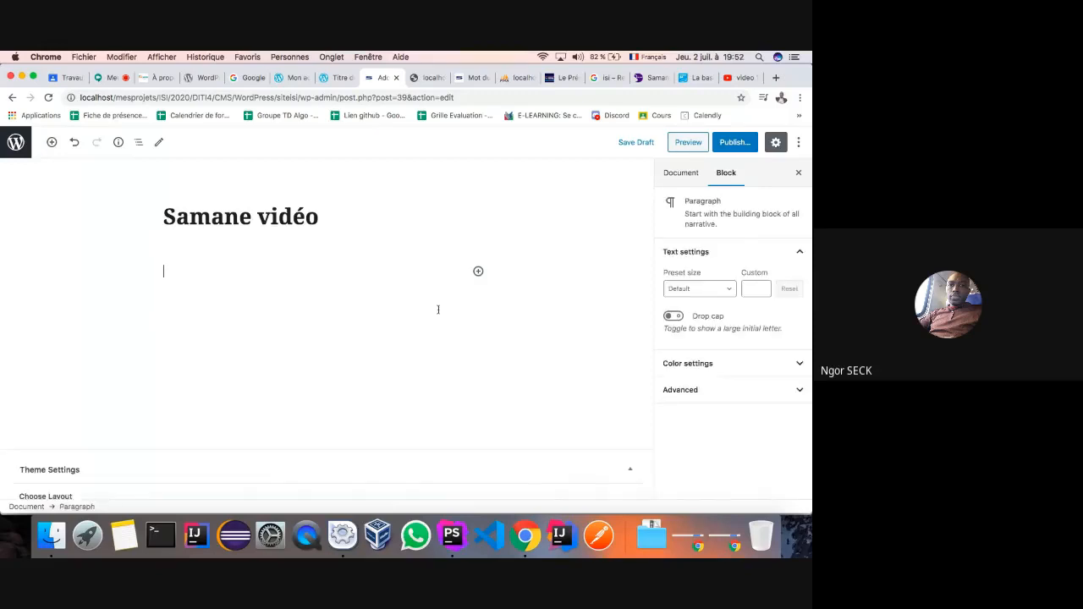
- Insert a new Custom HTML block, paste the YouTube iframe, and preview the embedded player
{"action": "left_click", "coordinate": [478, 272]}
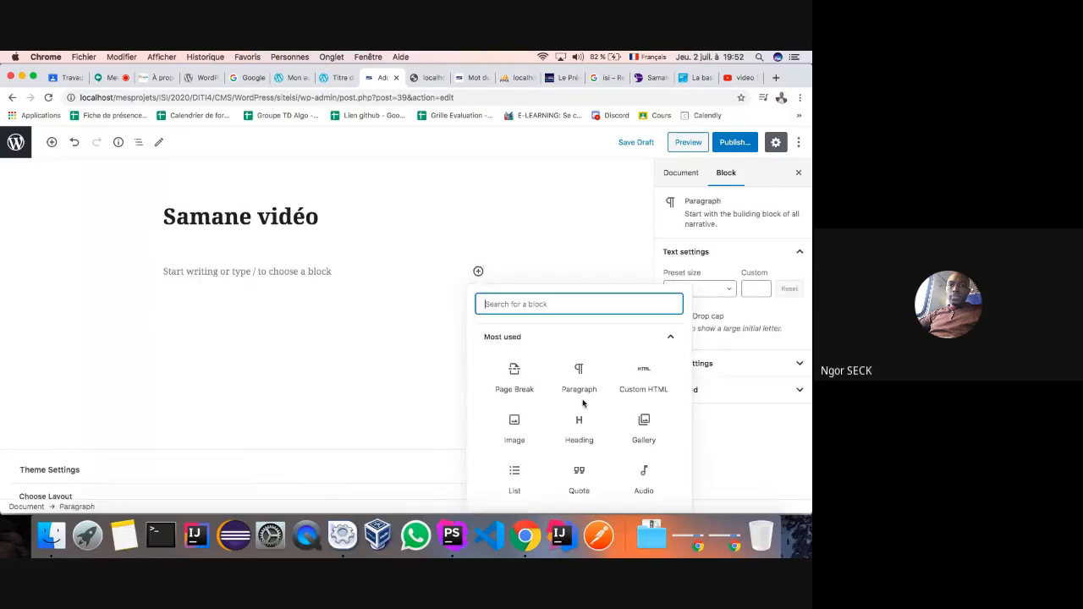
{"action": "left_click", "coordinate": [673, 338]}
{"action": "left_click", "coordinate": [614, 343]}
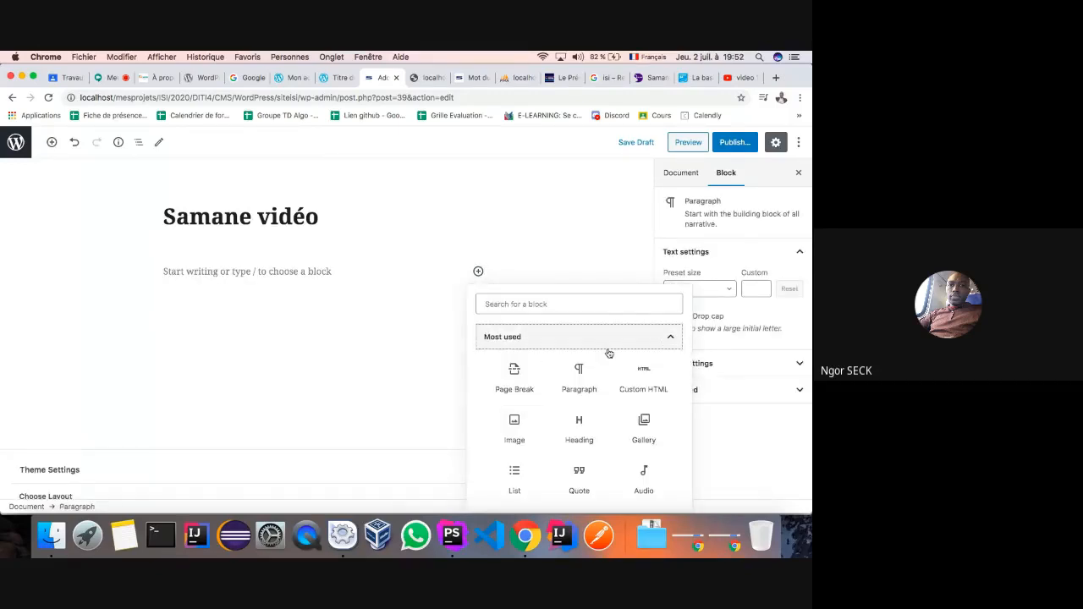
{"action": "left_click", "coordinate": [670, 334]}
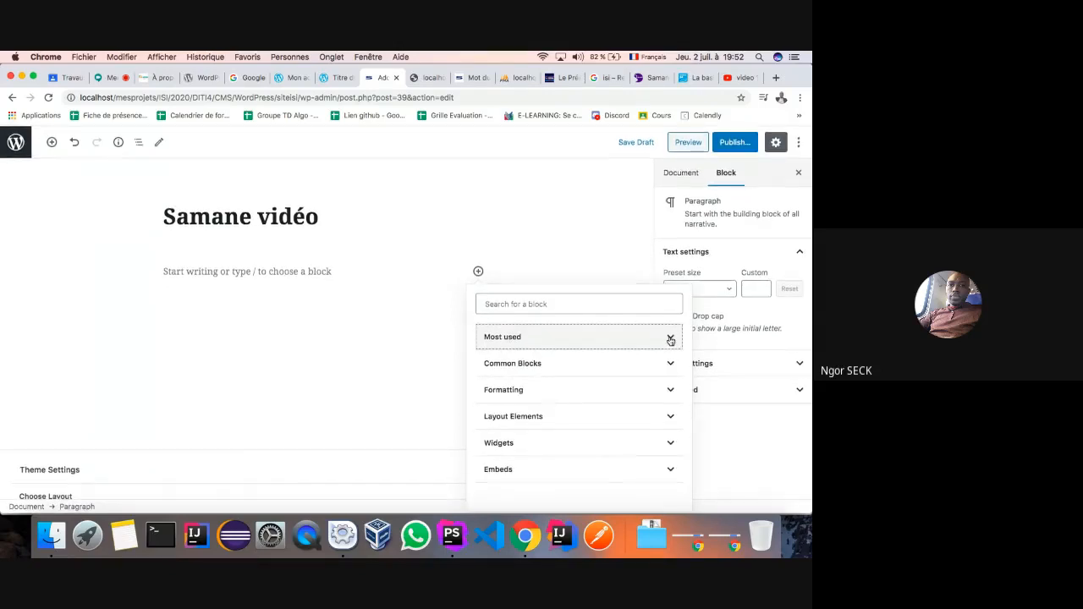
{"action": "left_click", "coordinate": [670, 338]}
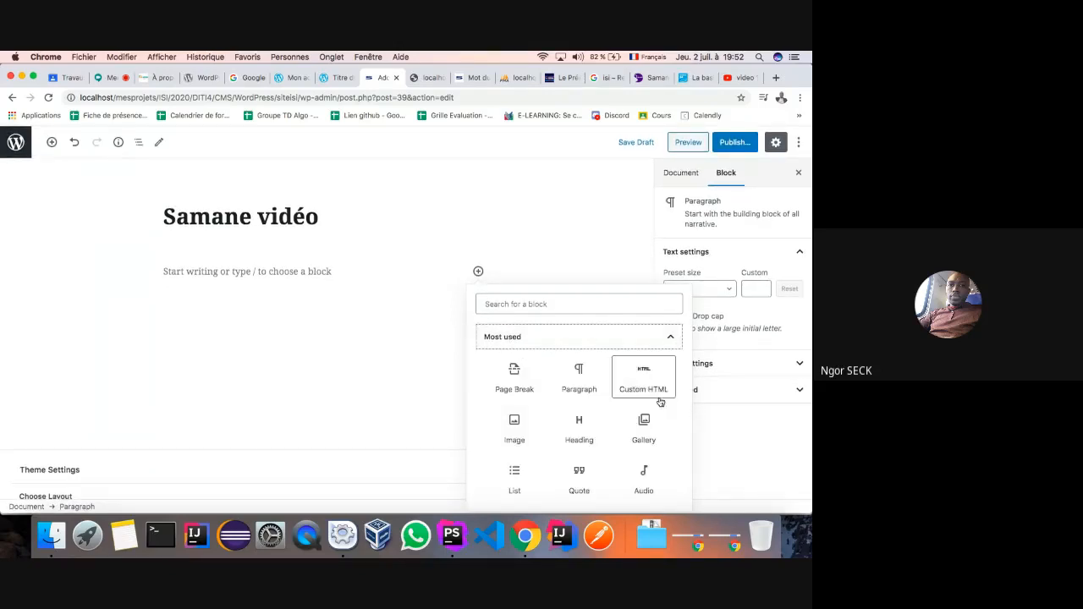
{"action": "left_click", "coordinate": [643, 378]}
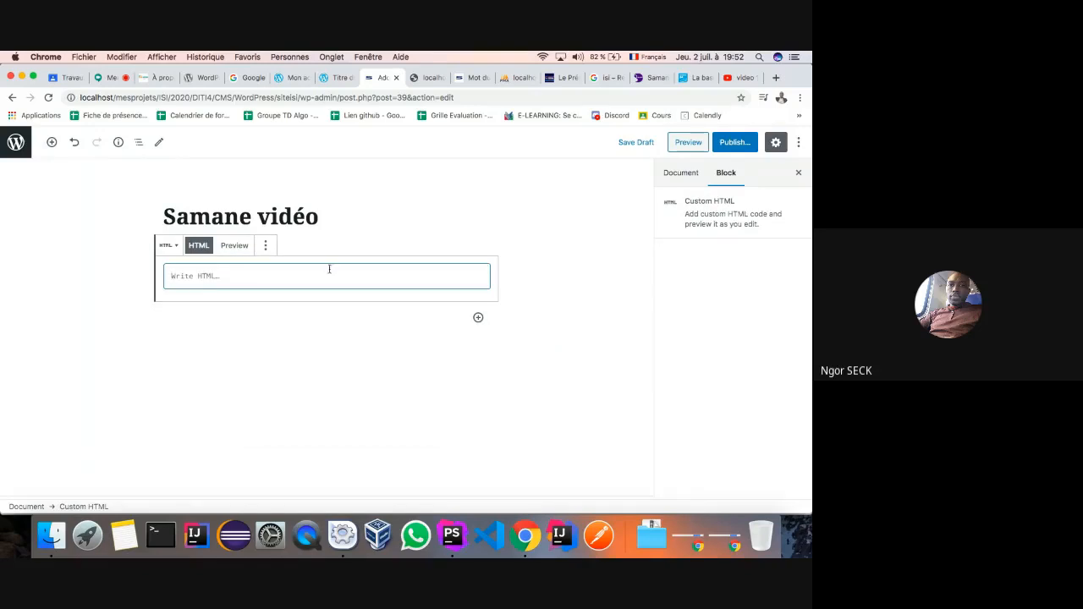
{"action": "key", "text": "super+v"}
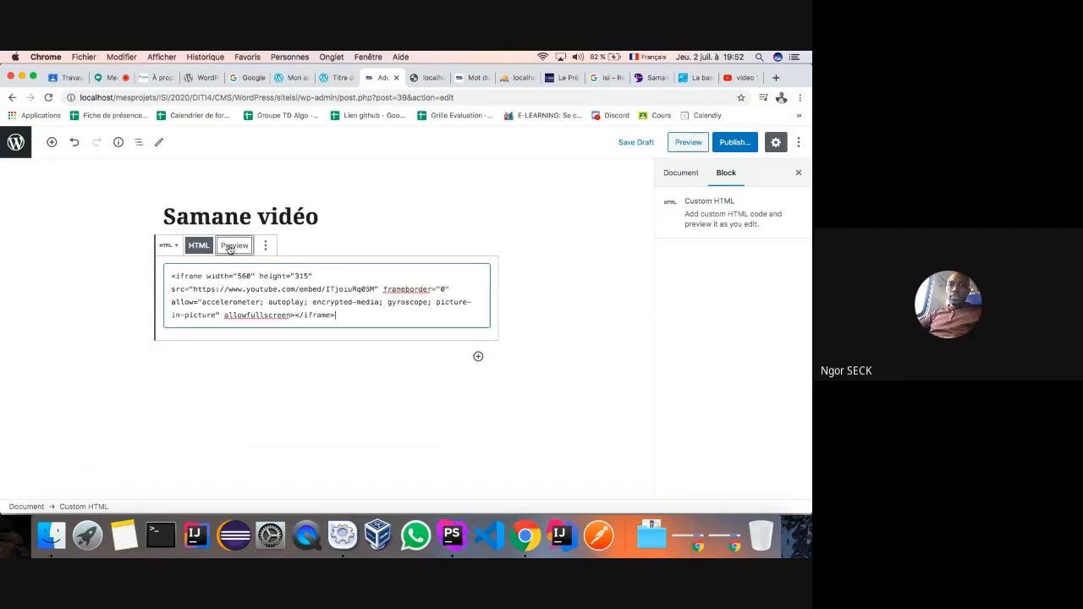
{"action": "left_click", "coordinate": [231, 246]}
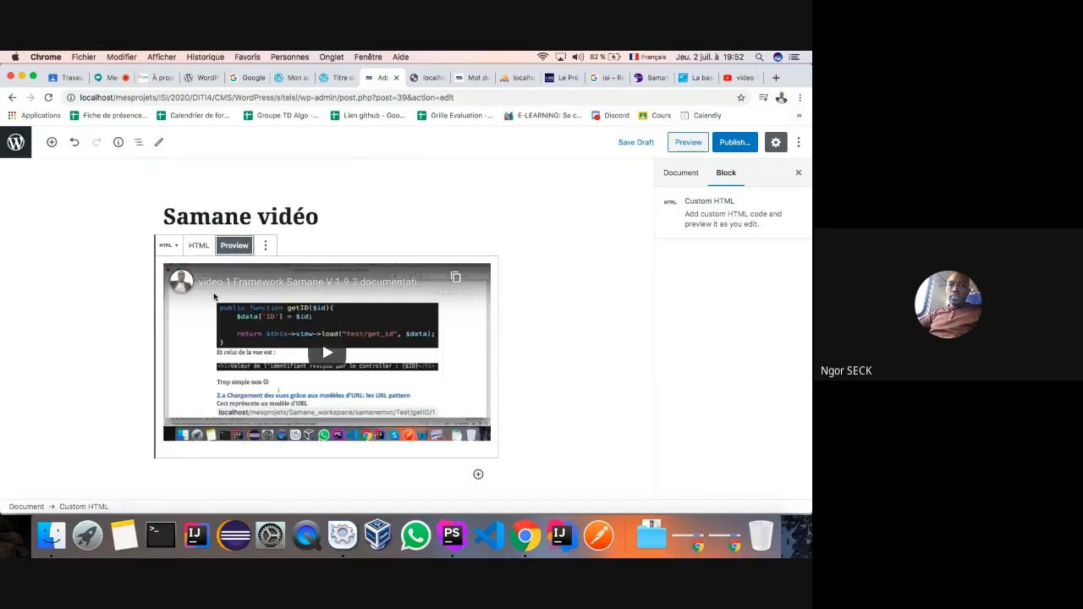
{"action": "scroll", "coordinate": [467, 393], "scroll_direction": "down", "scroll_amount": 2}
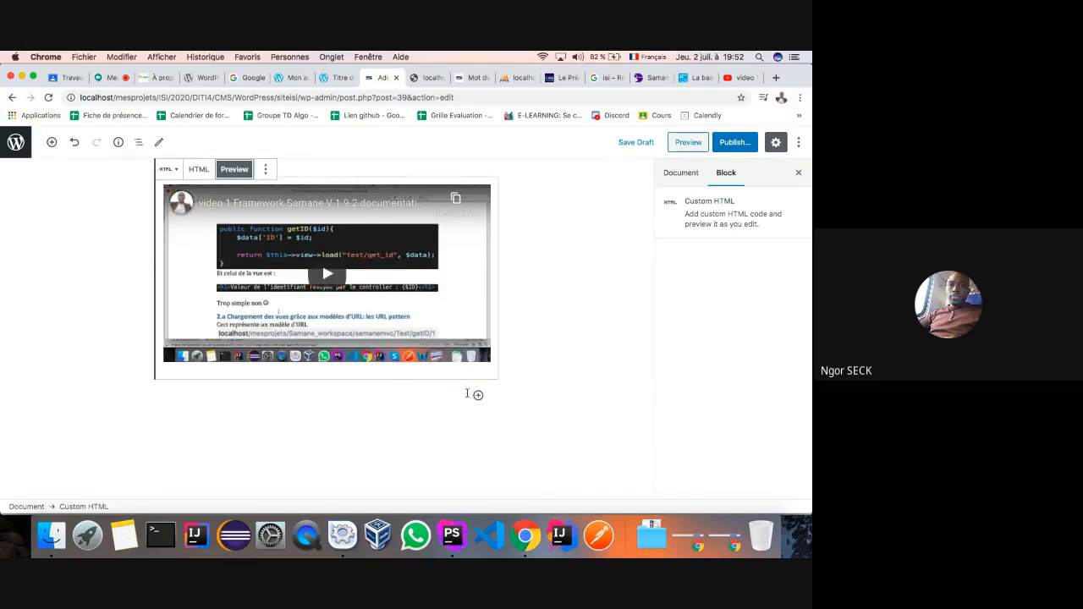
{"action": "left_click", "coordinate": [478, 397]}
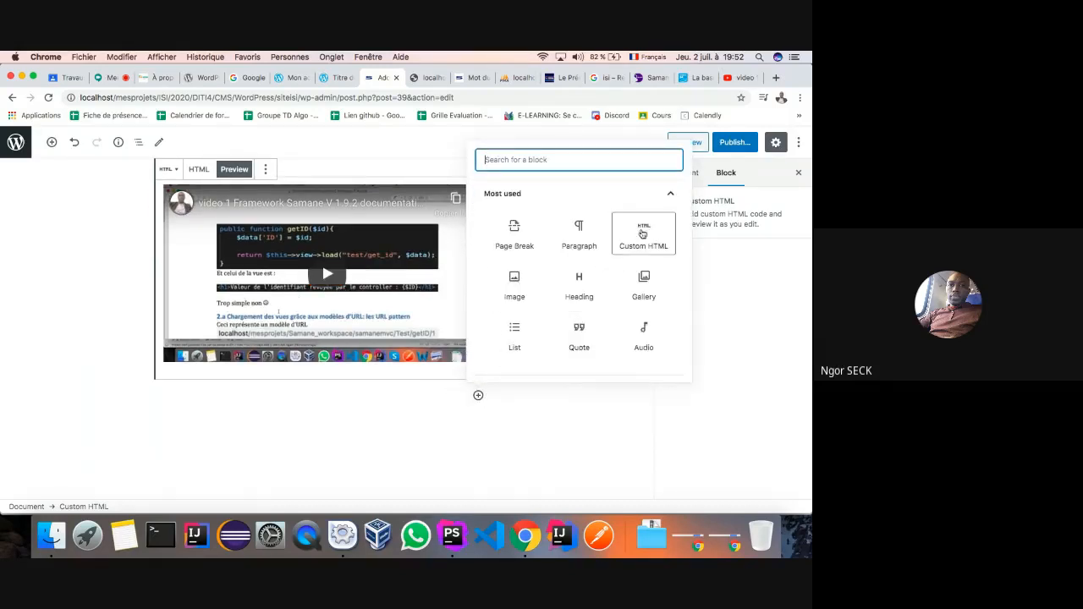
- Close the embed panel and open video 2 of the Framework Samane playlist
{"action": "left_click", "coordinate": [735, 77]}
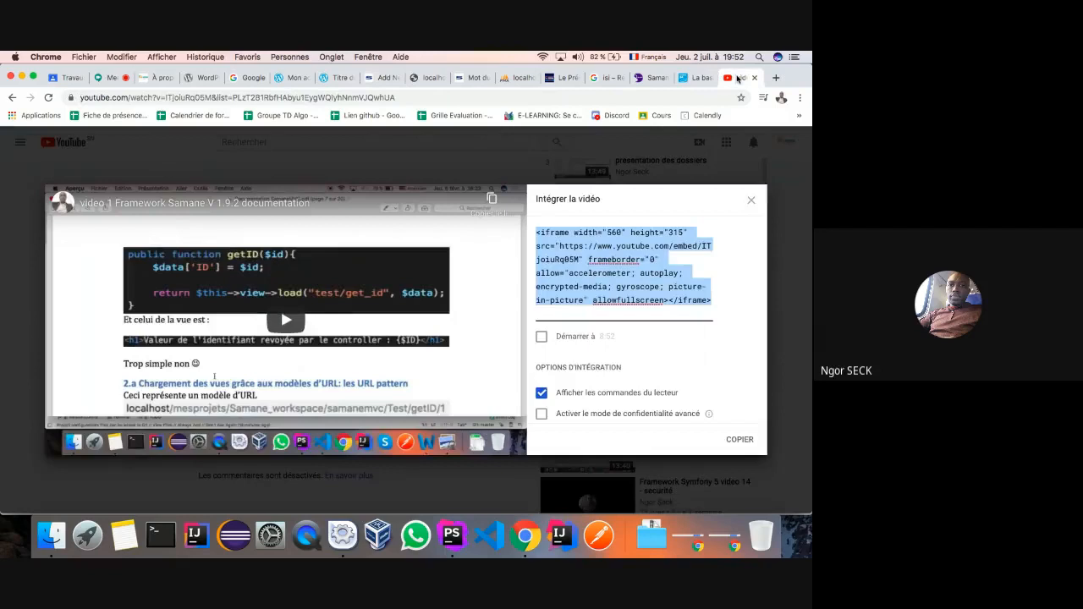
{"action": "left_click", "coordinate": [750, 199]}
{"action": "scroll", "coordinate": [629, 286], "scroll_direction": "up", "scroll_amount": 4}
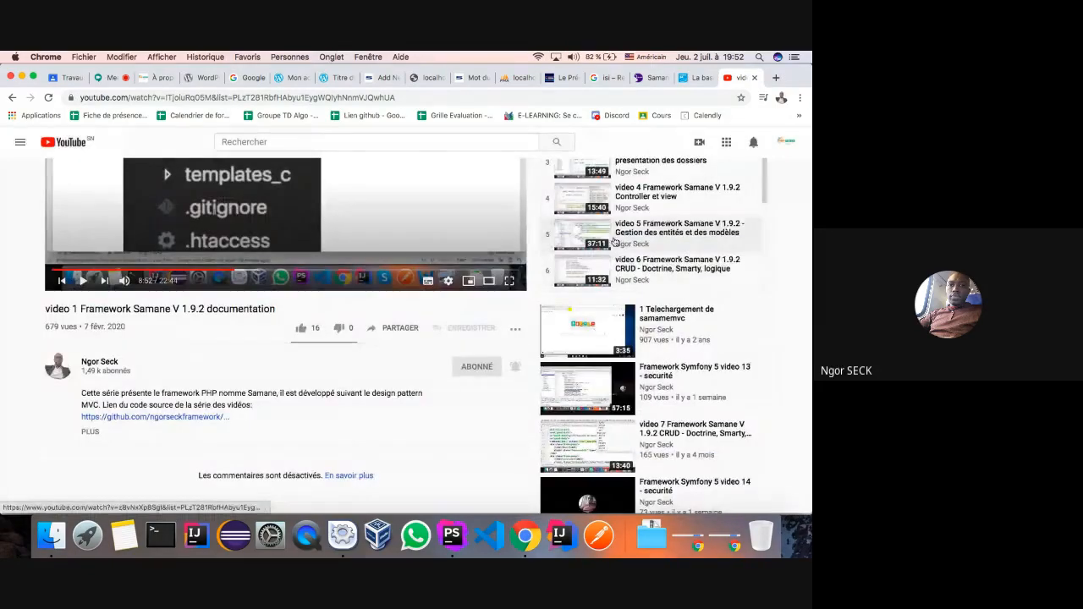
{"action": "left_click", "coordinate": [629, 283]}
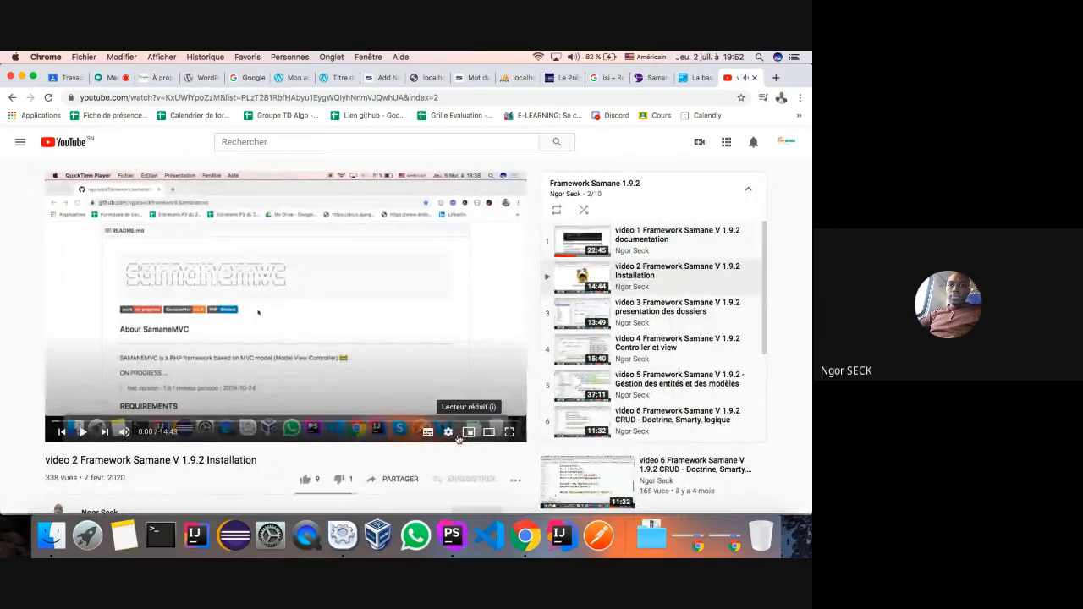
- Copy the iframe embed code for 'video 2 Framework Samane V 1.9.2 Installation'
{"action": "scroll", "coordinate": [406, 415], "scroll_direction": "down", "scroll_amount": 3}
{"action": "left_click", "coordinate": [399, 410]}
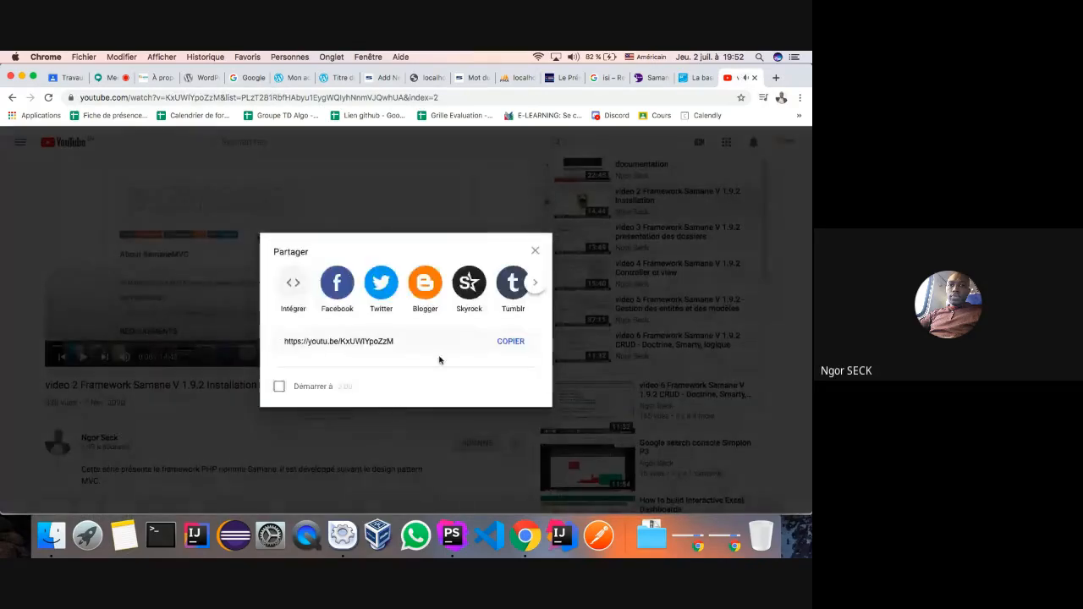
{"action": "left_click", "coordinate": [292, 290]}
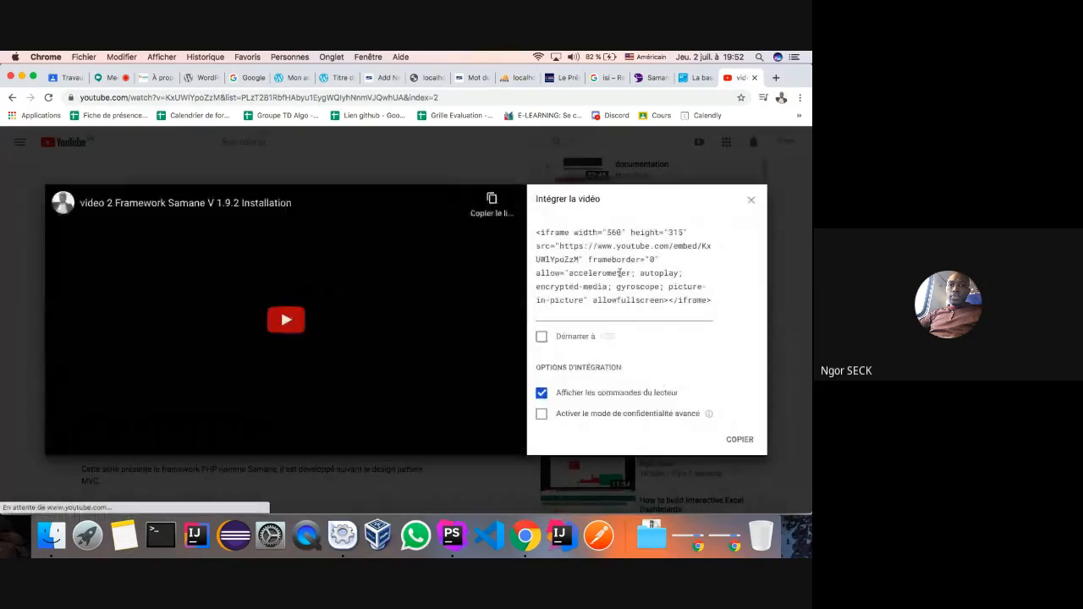
{"action": "left_click_drag", "start_coordinate": [536, 227], "coordinate": [710, 301]}
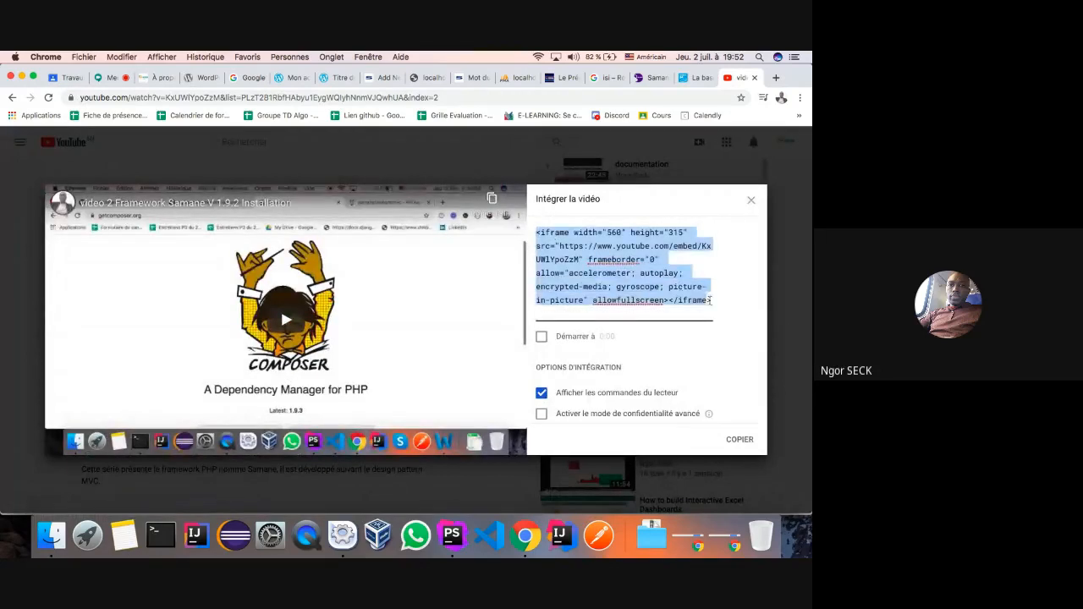
{"action": "left_click", "coordinate": [644, 286]}
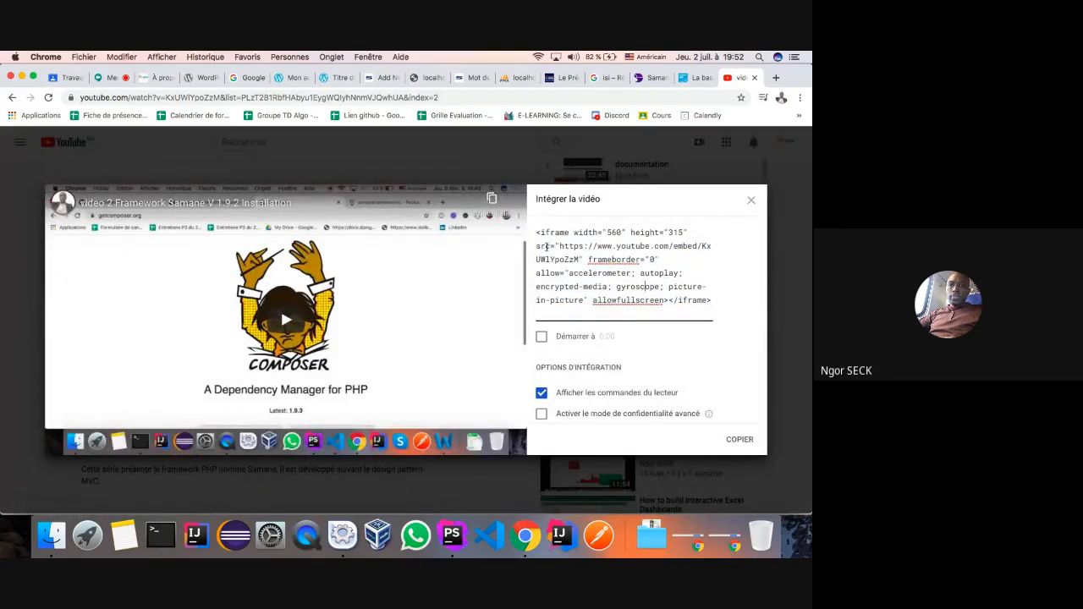
{"action": "left_click_drag", "start_coordinate": [536, 232], "coordinate": [695, 301]}
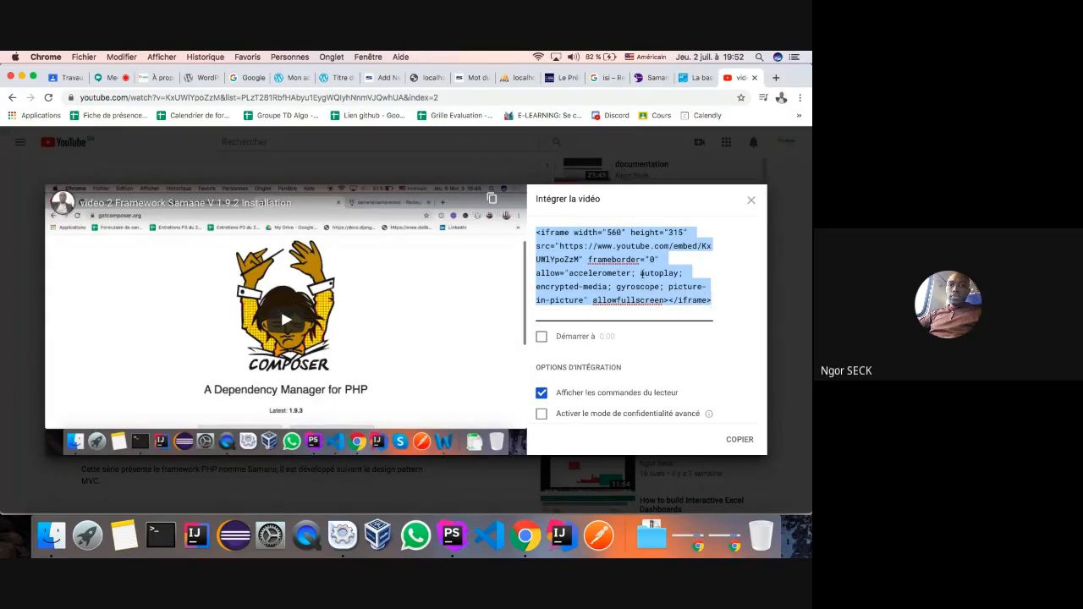
{"action": "right_click", "coordinate": [642, 274]}
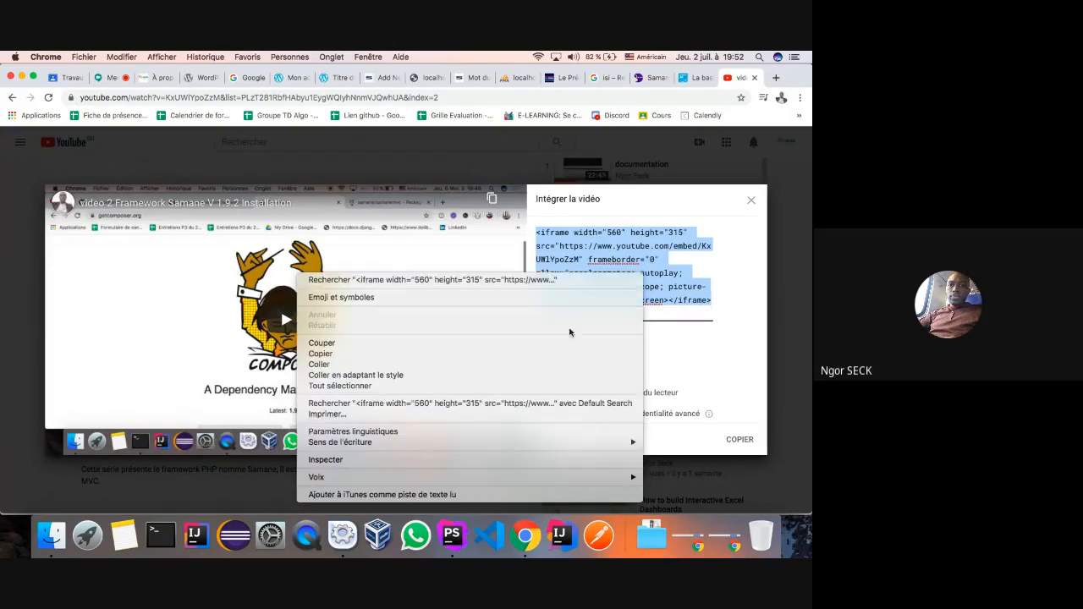
{"action": "left_click", "coordinate": [318, 355]}
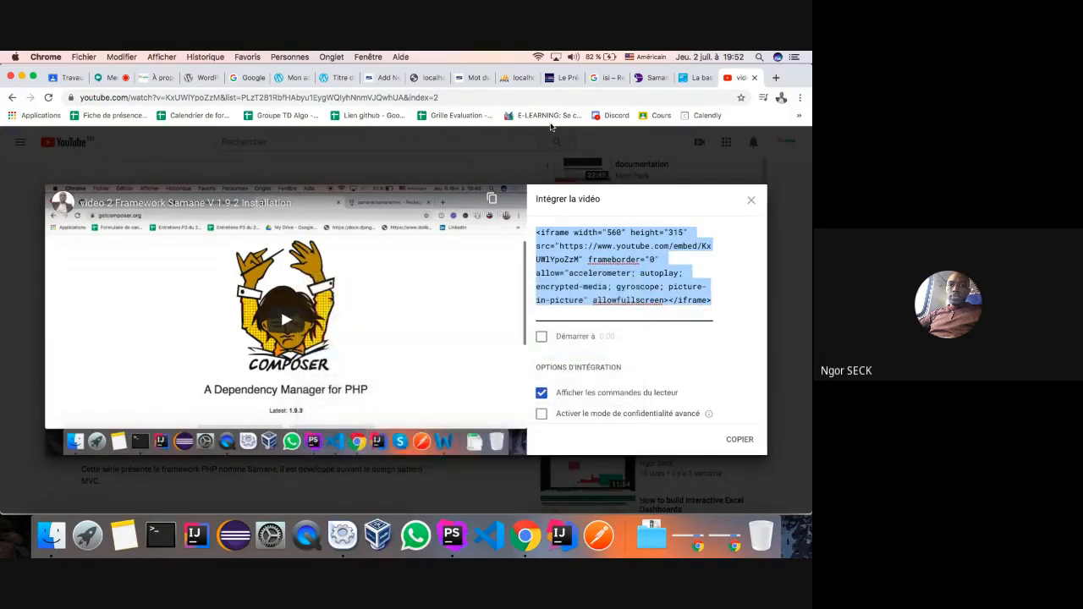
{"action": "left_click", "coordinate": [388, 78]}
- Add a Custom HTML block below the first video with the Framework Samane V 1.9.2 Installation embed code and preview it
{"action": "left_click", "coordinate": [651, 241]}
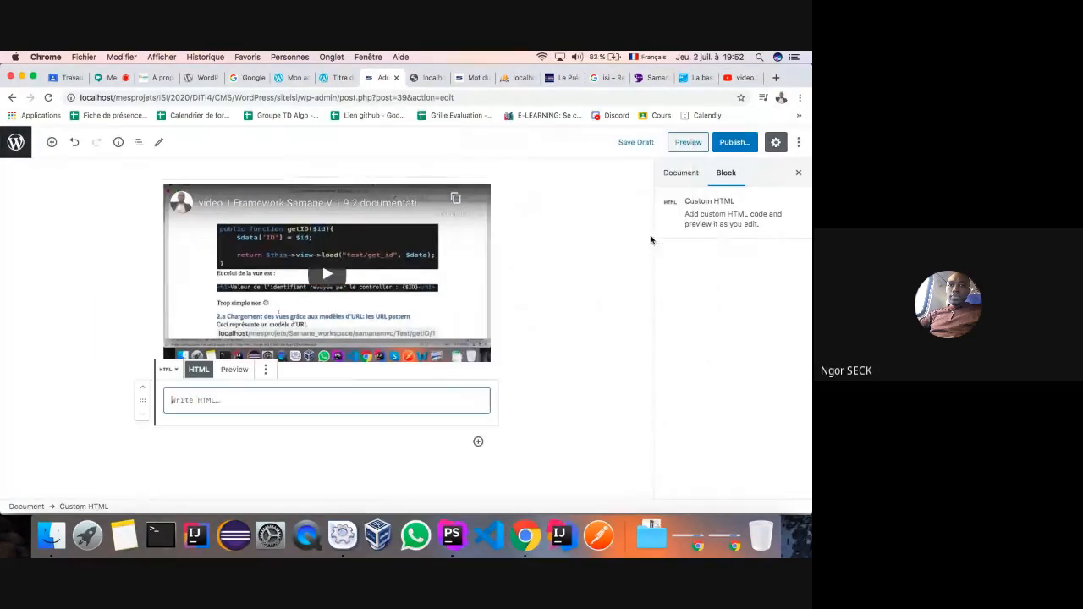
{"action": "key", "text": "cmd+v"}
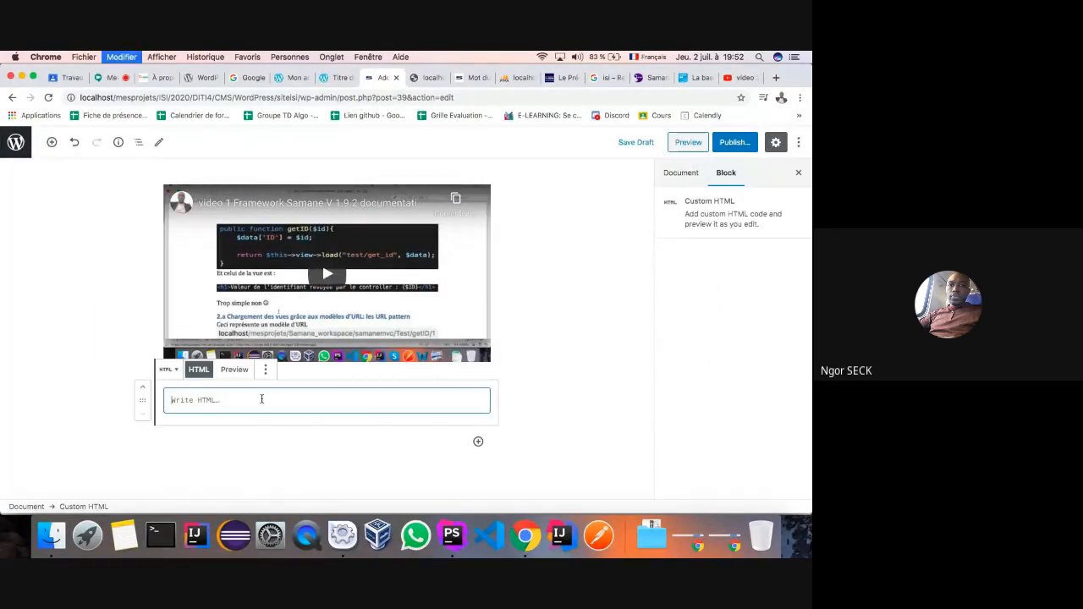
{"action": "left_click", "coordinate": [232, 369]}
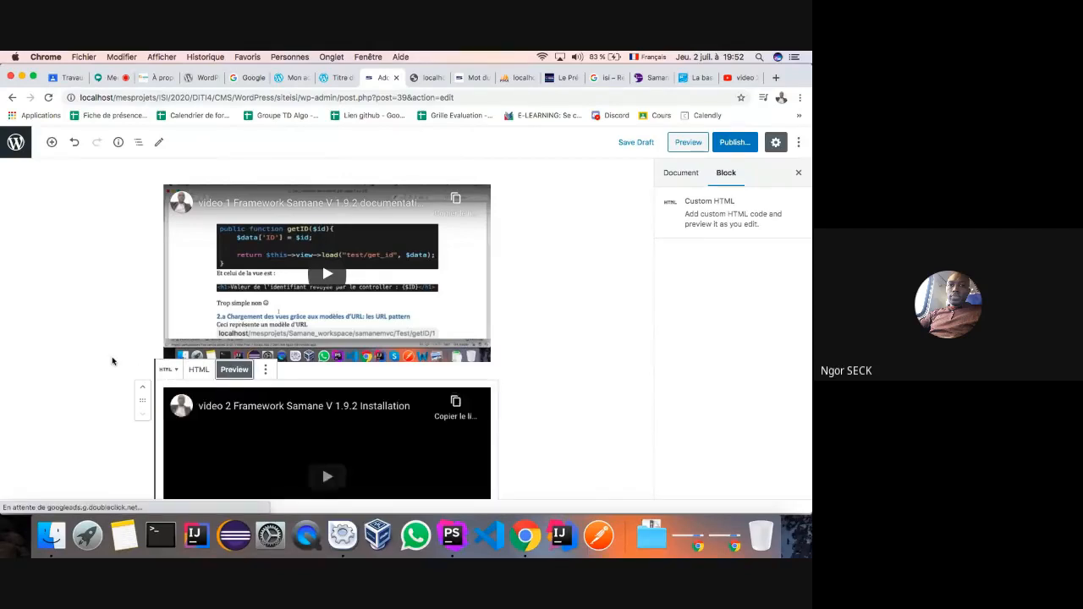
{"action": "scroll", "coordinate": [111, 358], "scroll_direction": "down", "scroll_amount": 3}
- Play and then pause the second embedded video to test it works
{"action": "left_click", "coordinate": [124, 253]}
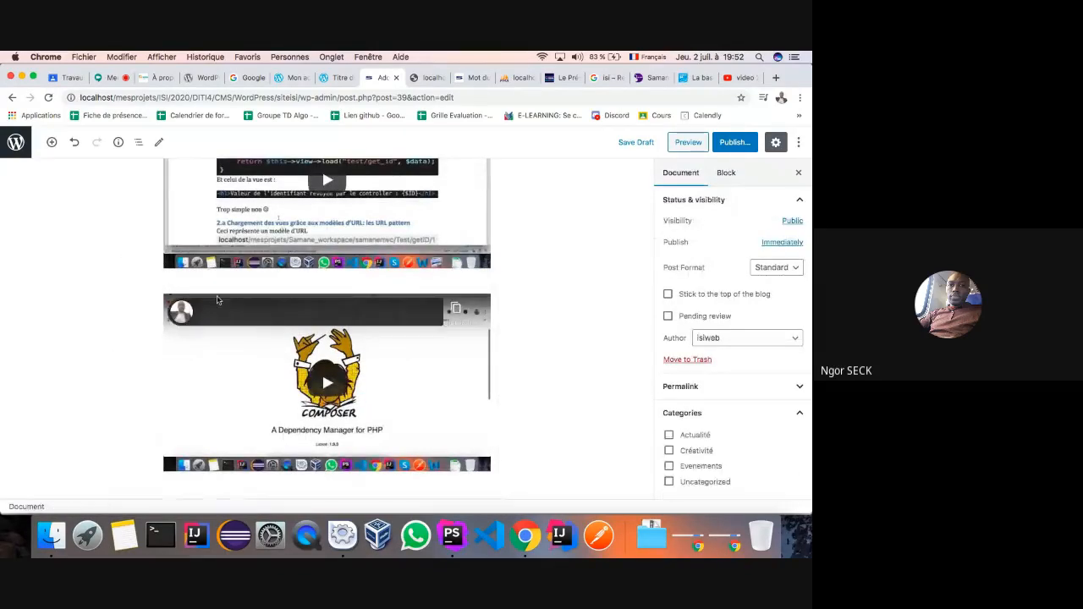
{"action": "left_click", "coordinate": [462, 222]}
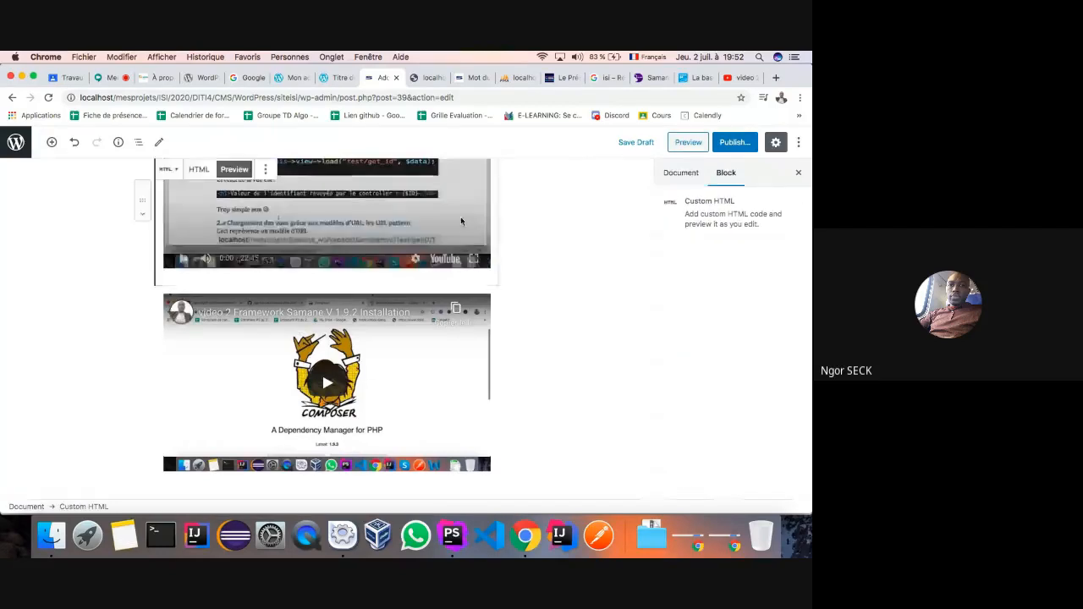
{"action": "left_click", "coordinate": [506, 281]}
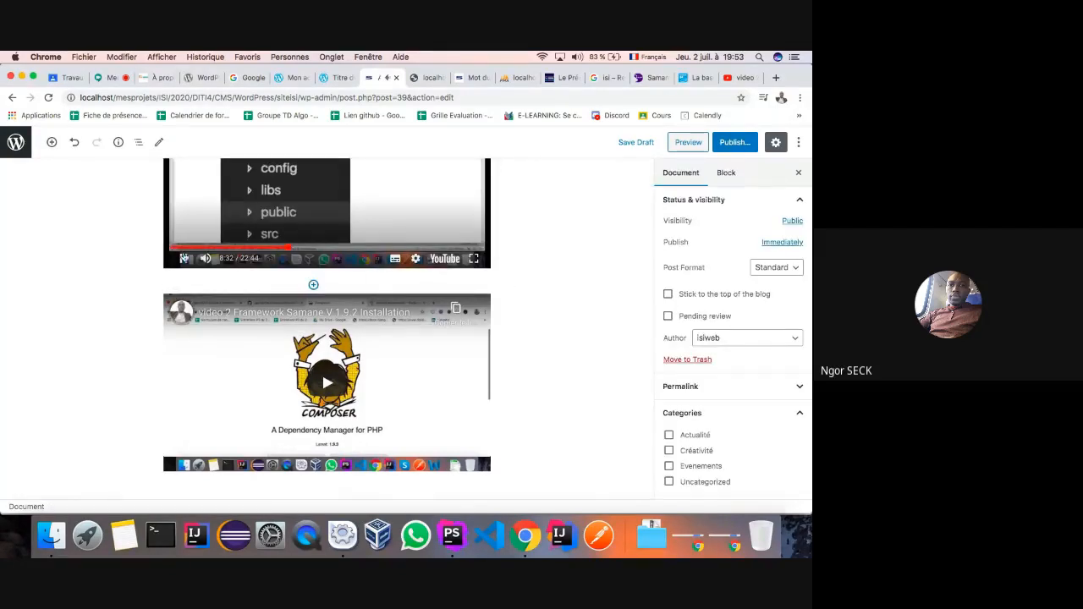
{"action": "left_click", "coordinate": [184, 259]}
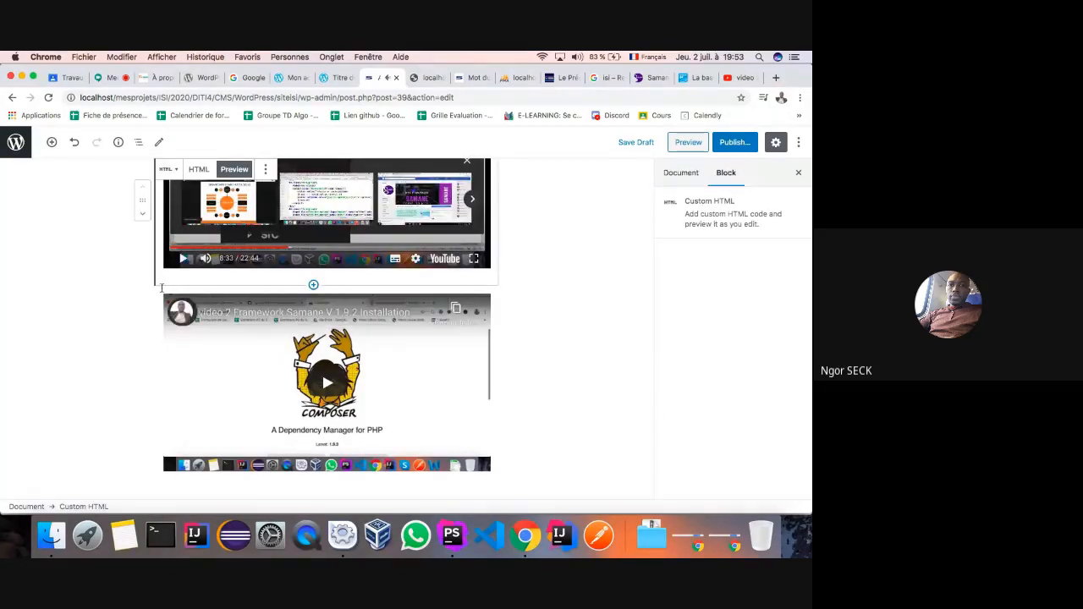
{"action": "scroll", "coordinate": [612, 255], "scroll_direction": "up", "scroll_amount": 4}
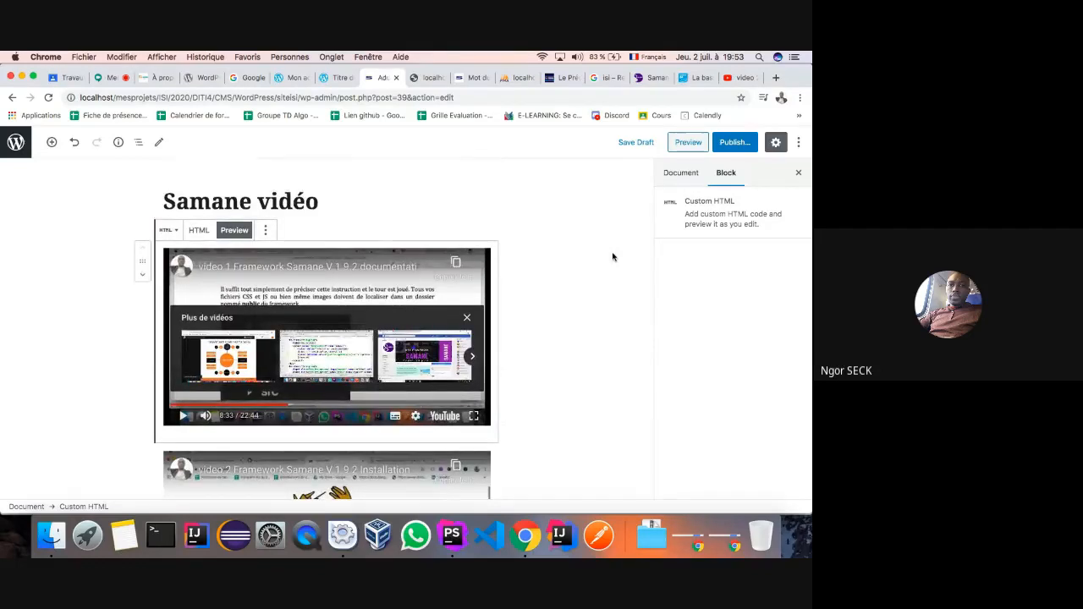
- File 'Samane vidéo' under Créativité and publish it, confirming the second Publish prompt
{"action": "left_click", "coordinate": [676, 174]}
{"action": "scroll", "coordinate": [669, 397], "scroll_direction": "down", "scroll_amount": 2}
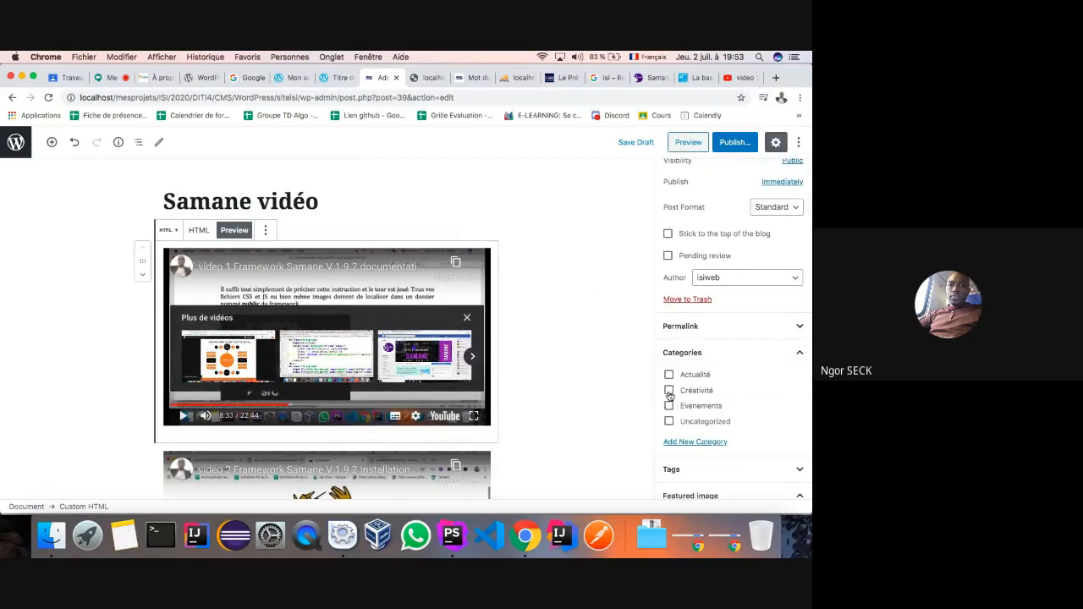
{"action": "scroll", "coordinate": [668, 390], "scroll_direction": "down", "scroll_amount": 3}
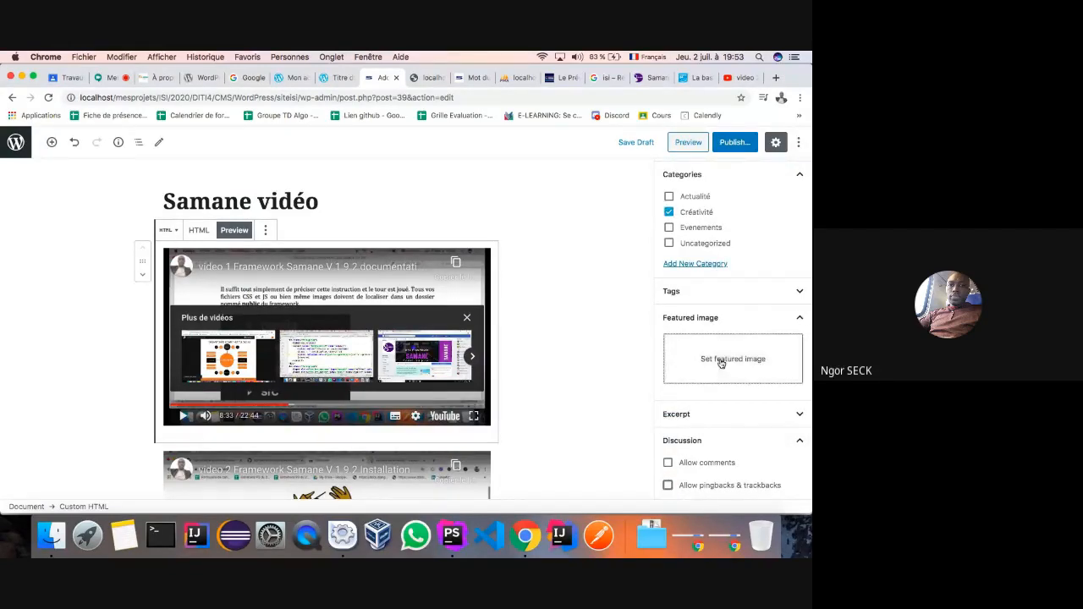
{"action": "left_click", "coordinate": [733, 143]}
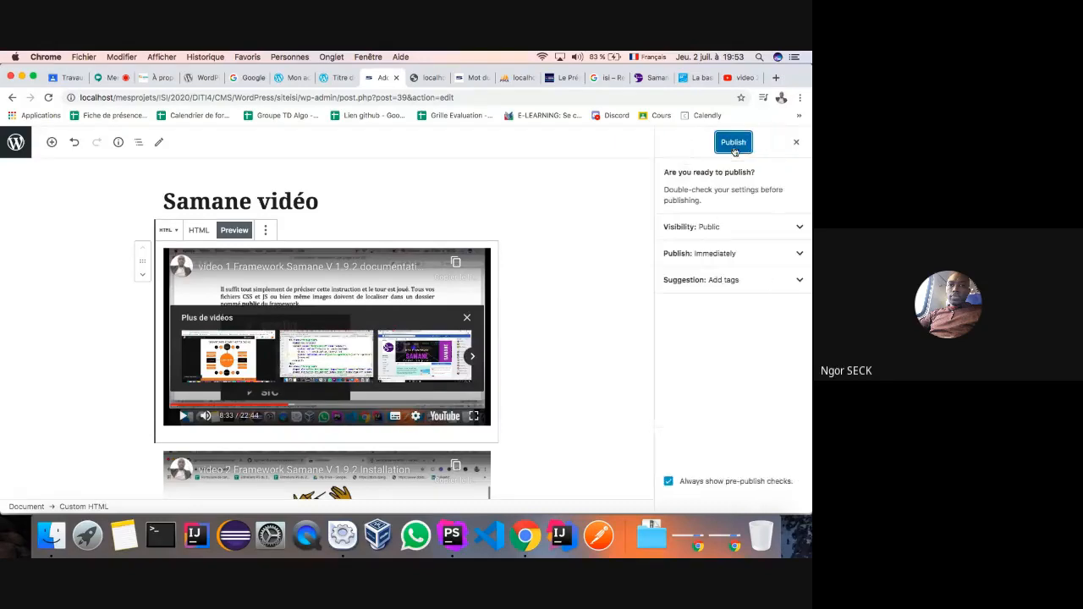
{"action": "left_click", "coordinate": [734, 143]}
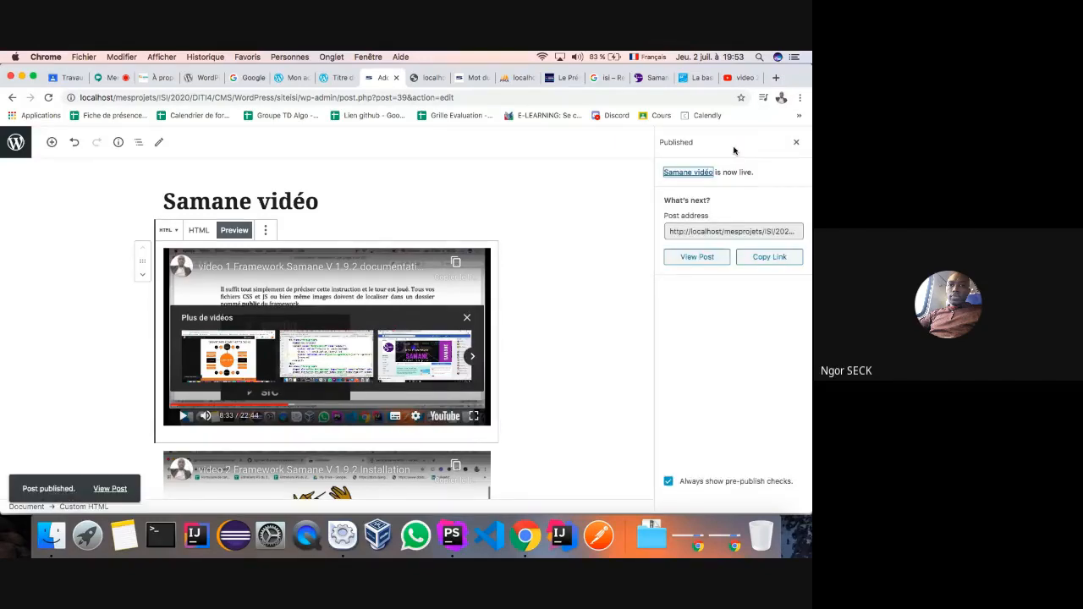
{"action": "left_click", "coordinate": [471, 78]}
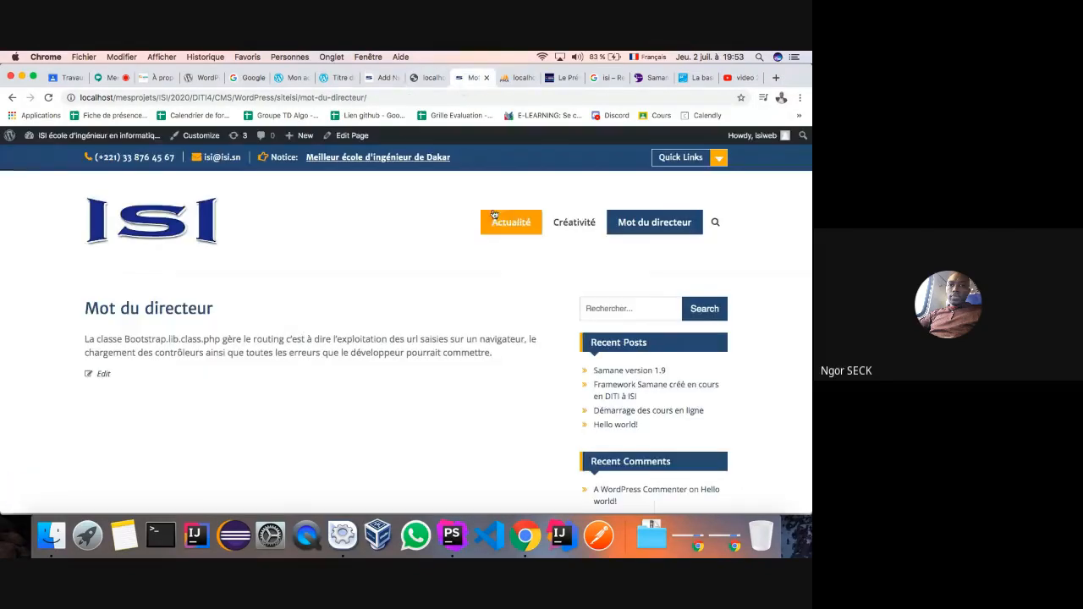
- Open the live Créativité page and confirm 'Samane vidéo' is listed above Samane version 1.9
{"action": "left_click", "coordinate": [560, 224]}
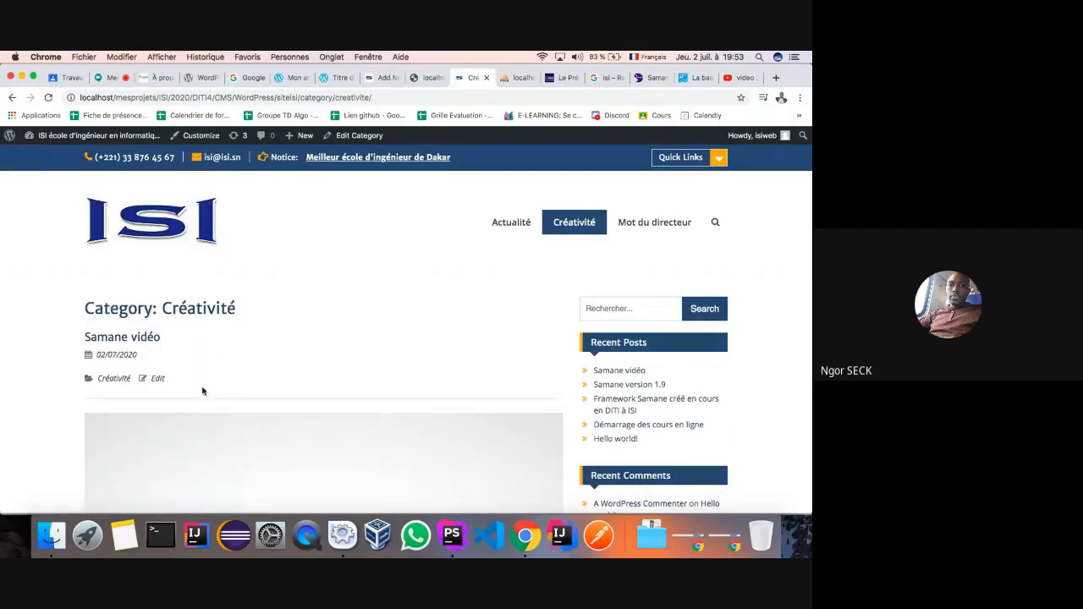
{"action": "scroll", "coordinate": [203, 386], "scroll_direction": "down", "scroll_amount": 3}
{"action": "scroll", "coordinate": [203, 385], "scroll_direction": "down", "scroll_amount": 10}
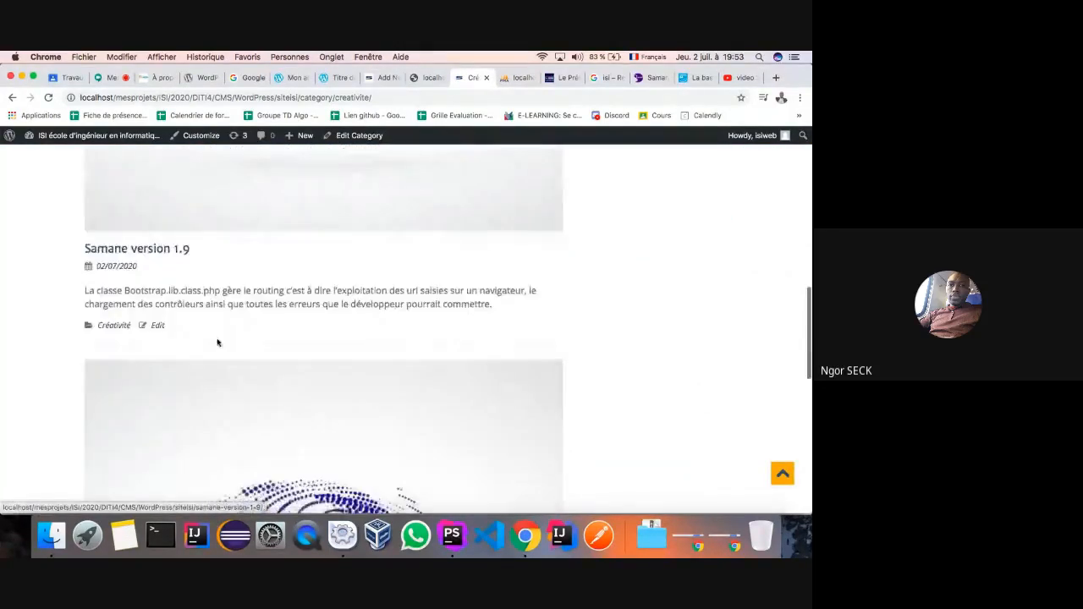
{"action": "scroll", "coordinate": [218, 340], "scroll_direction": "up", "scroll_amount": 10}
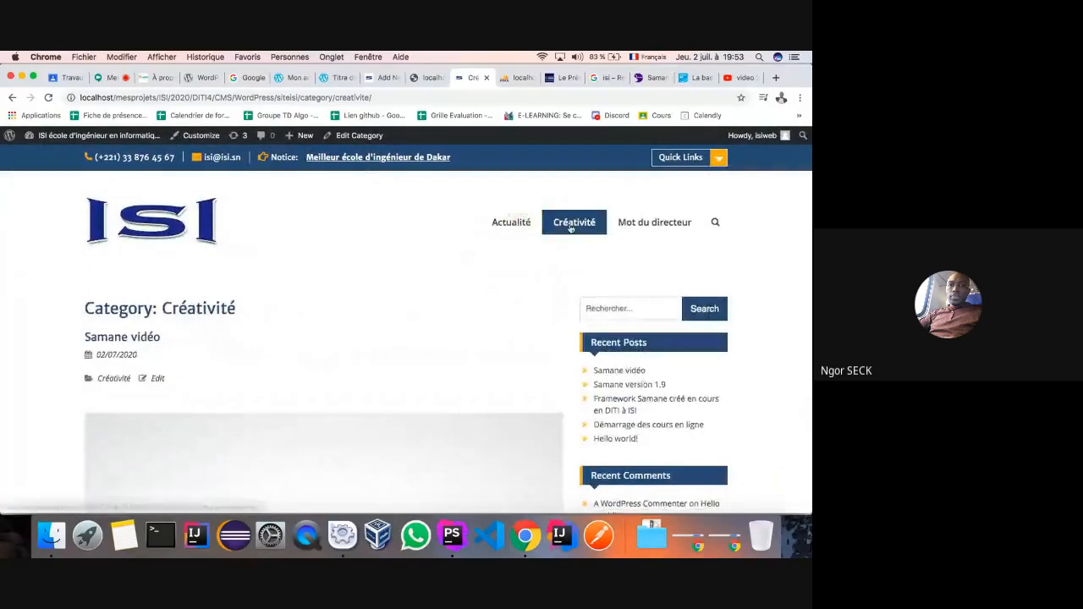
{"action": "left_click", "coordinate": [367, 78]}
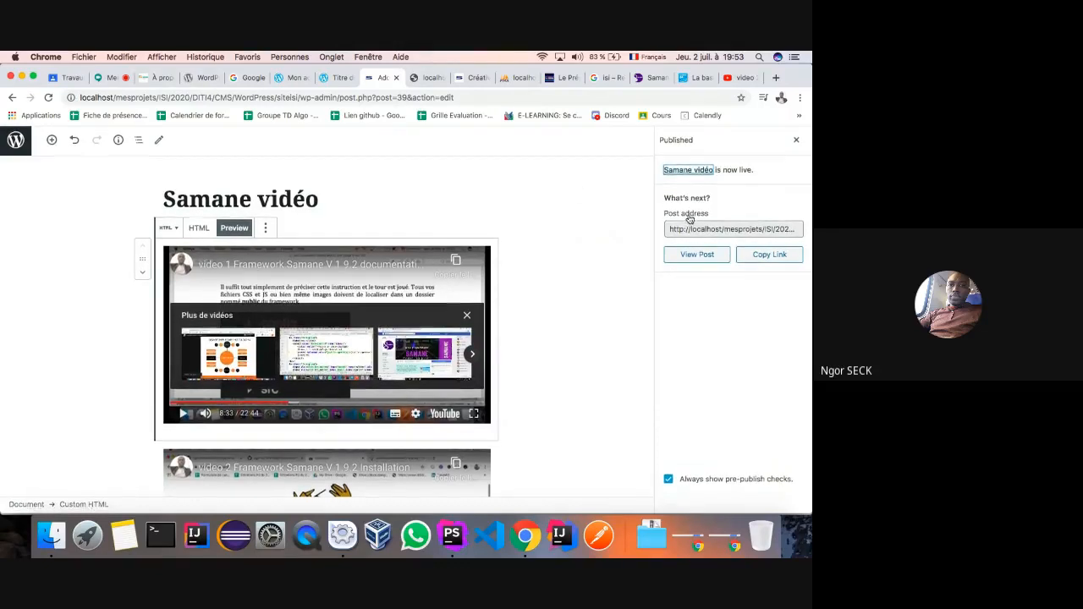
- Close the Published panel and save the post's latest changes with Update
{"action": "left_click", "coordinate": [796, 143]}
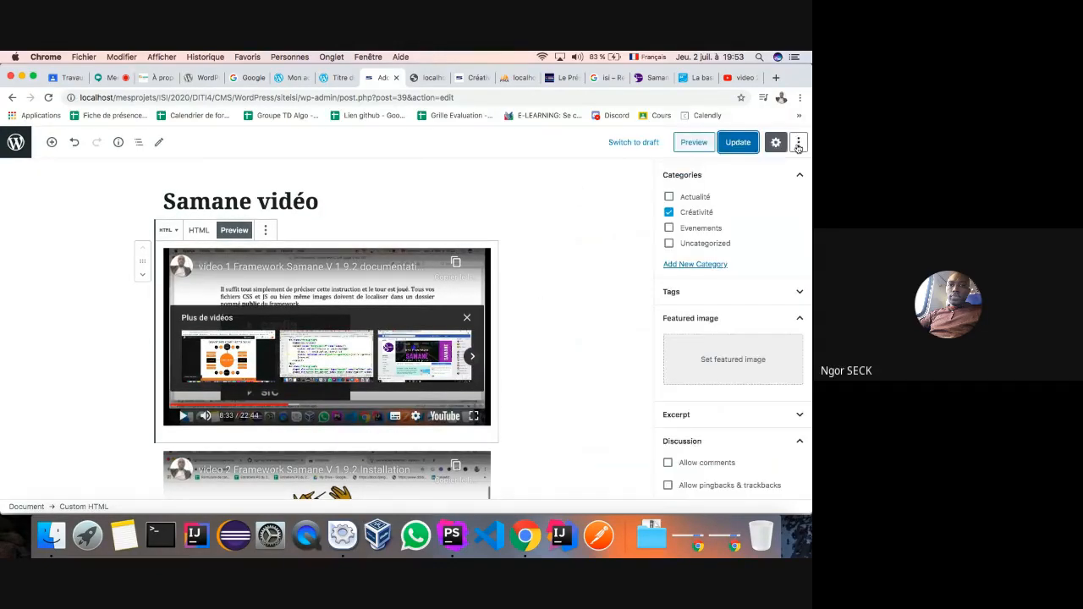
{"action": "left_click", "coordinate": [735, 148]}
{"action": "left_click", "coordinate": [735, 142]}
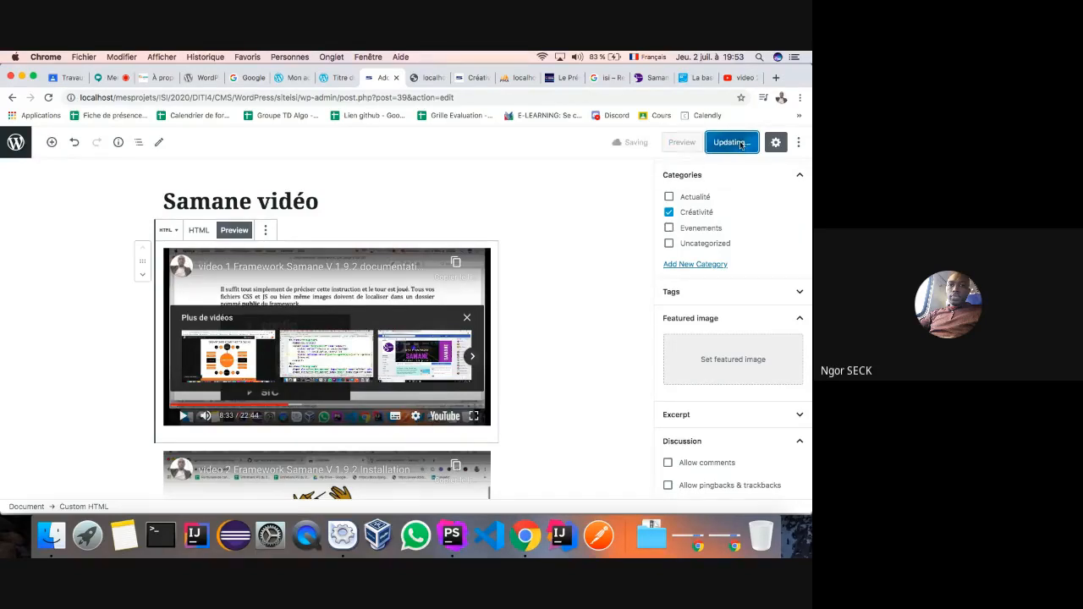
- Browse the Actualité, home and Créativité pages to confirm 'Samane vidéo' appears under Créativité
{"action": "left_click", "coordinate": [469, 79]}
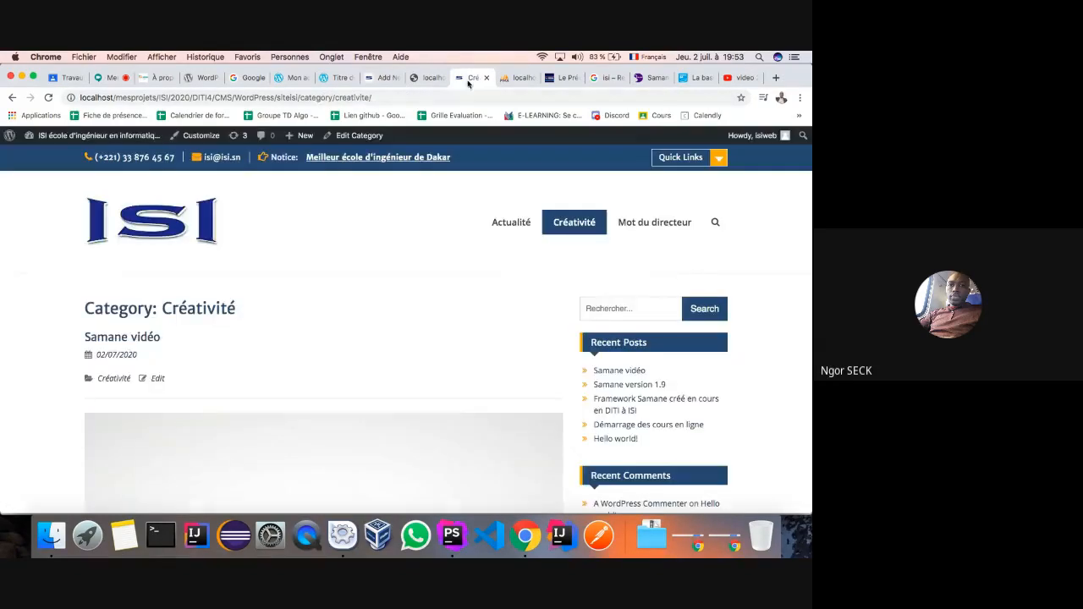
{"action": "left_click", "coordinate": [503, 223]}
{"action": "left_click", "coordinate": [173, 236]}
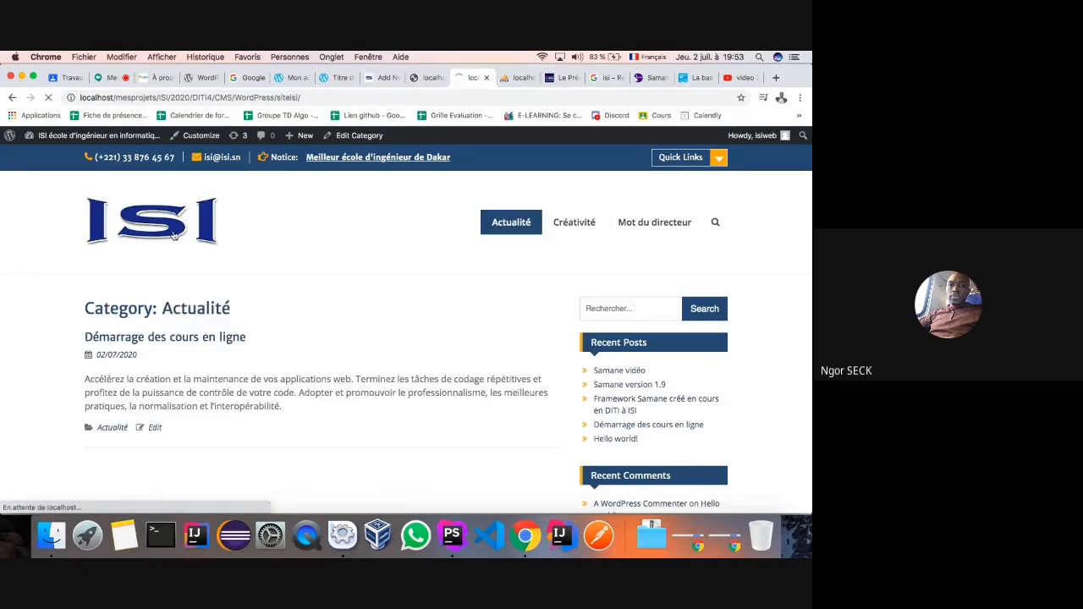
{"action": "scroll", "coordinate": [233, 324], "scroll_direction": "down", "scroll_amount": 5}
{"action": "scroll", "coordinate": [233, 324], "scroll_direction": "down", "scroll_amount": 10}
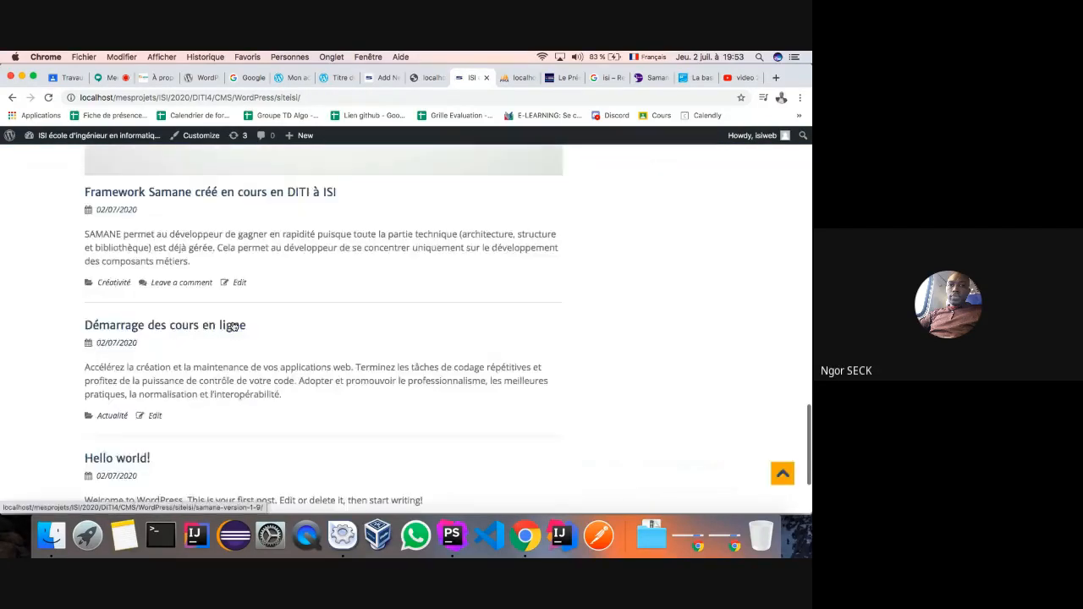
{"action": "scroll", "coordinate": [234, 319], "scroll_direction": "up", "scroll_amount": 20}
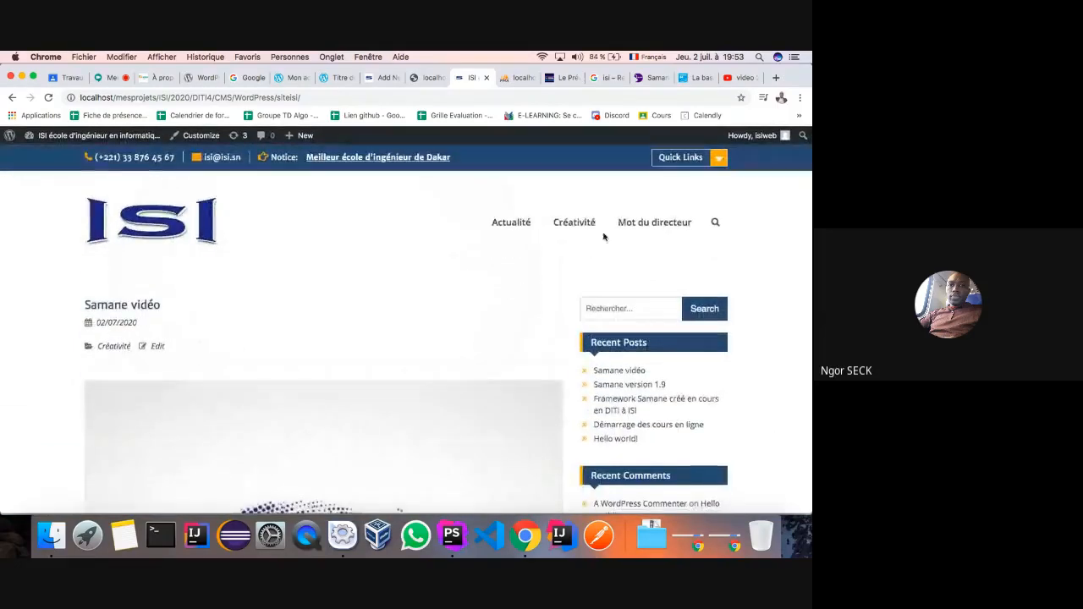
{"action": "left_click", "coordinate": [576, 228]}
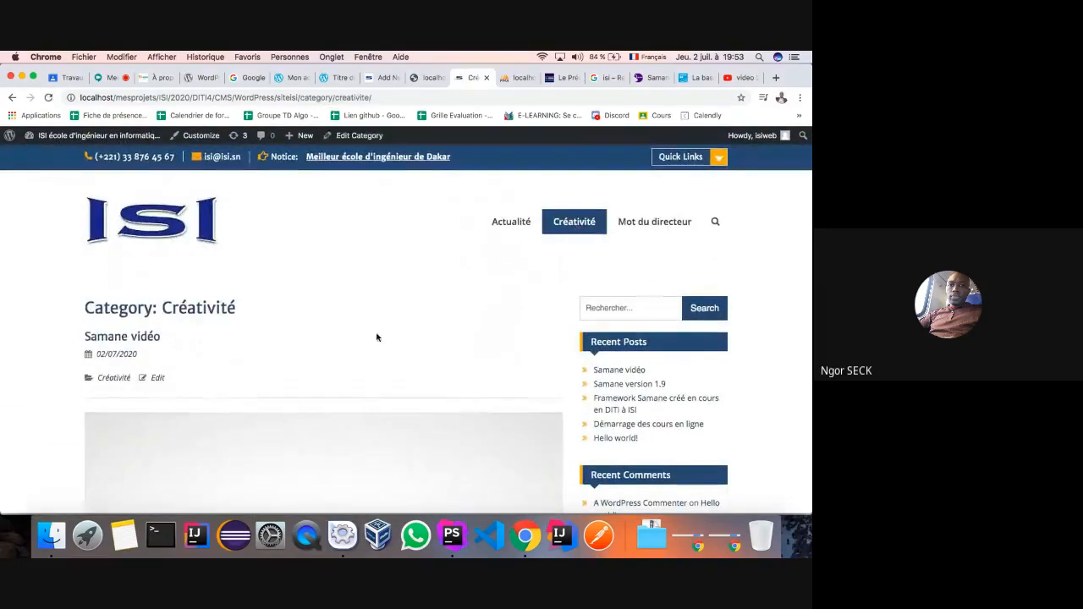
{"action": "scroll", "coordinate": [382, 317], "scroll_direction": "down", "scroll_amount": 10}
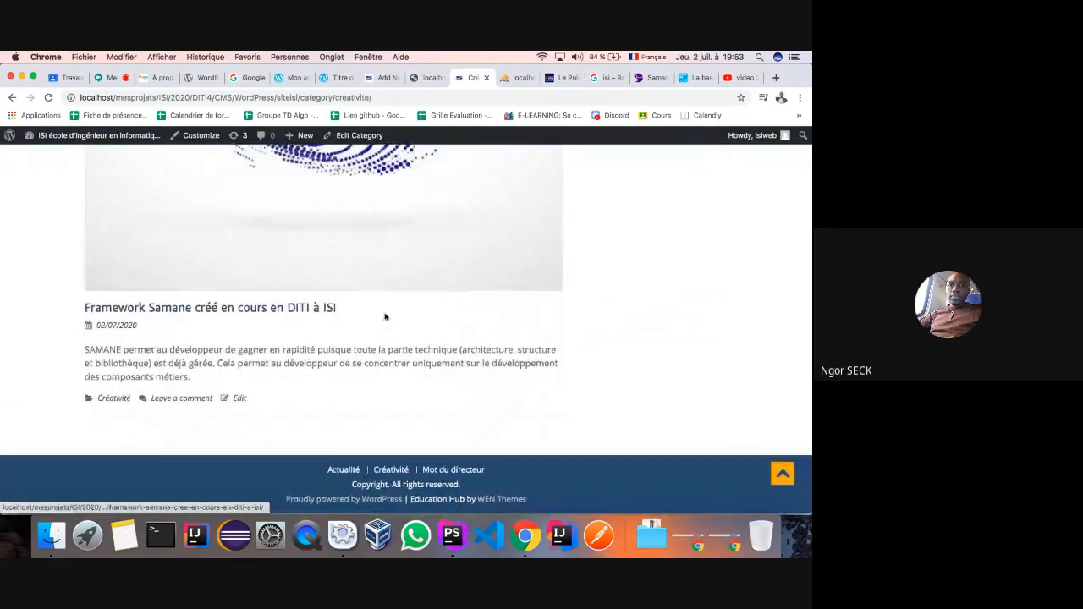
{"action": "scroll", "coordinate": [384, 317], "scroll_direction": "up", "scroll_amount": 10}
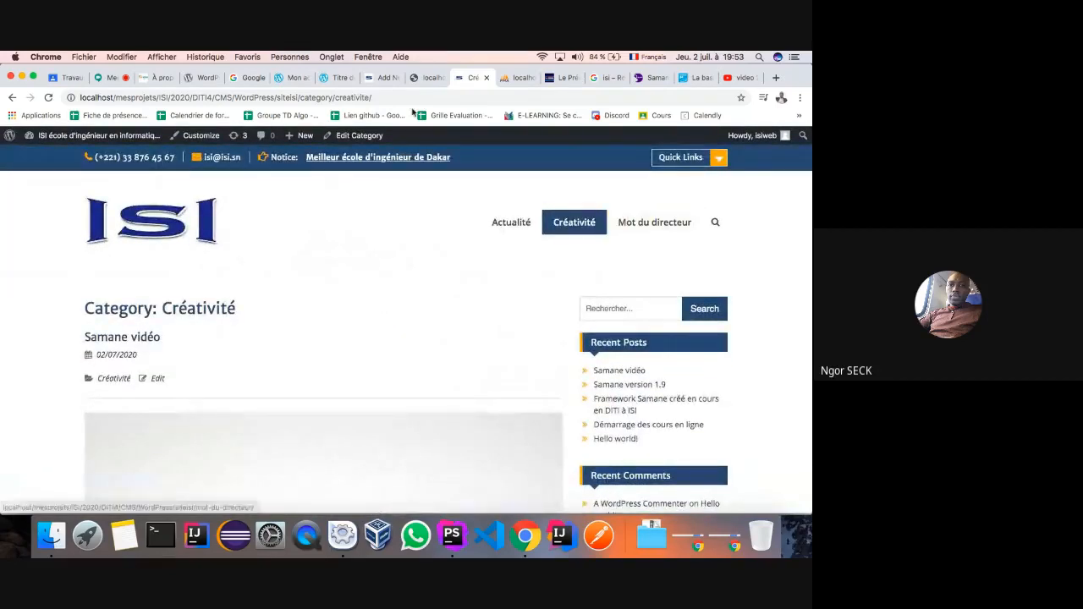
{"action": "left_click", "coordinate": [374, 78]}
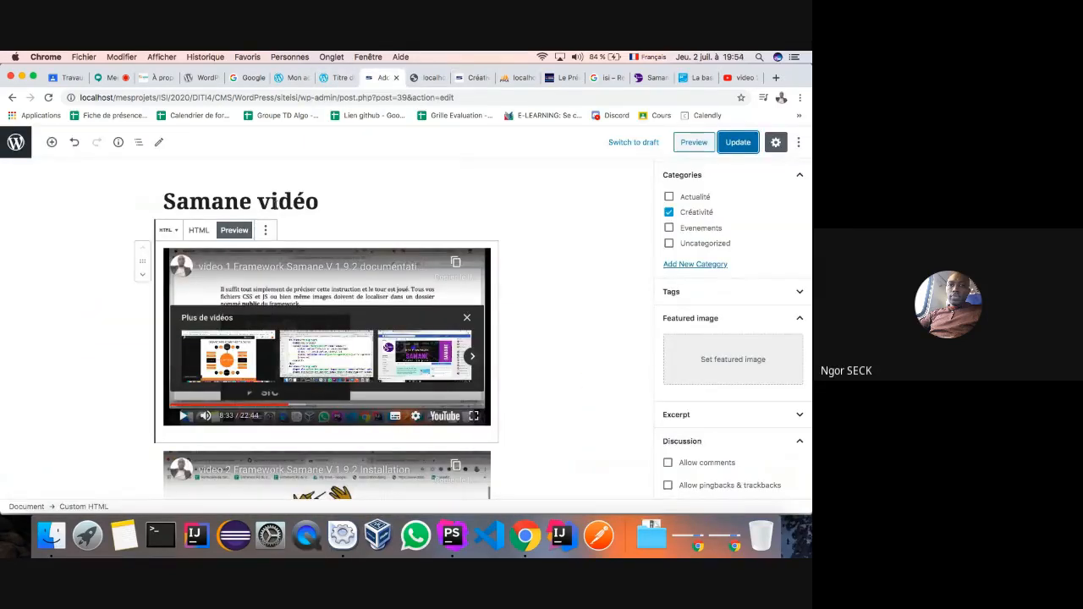
- Preview 'Samane vidéo' in a new tab and scroll through both embedded Framework Samane videos
{"action": "left_click", "coordinate": [293, 203]}
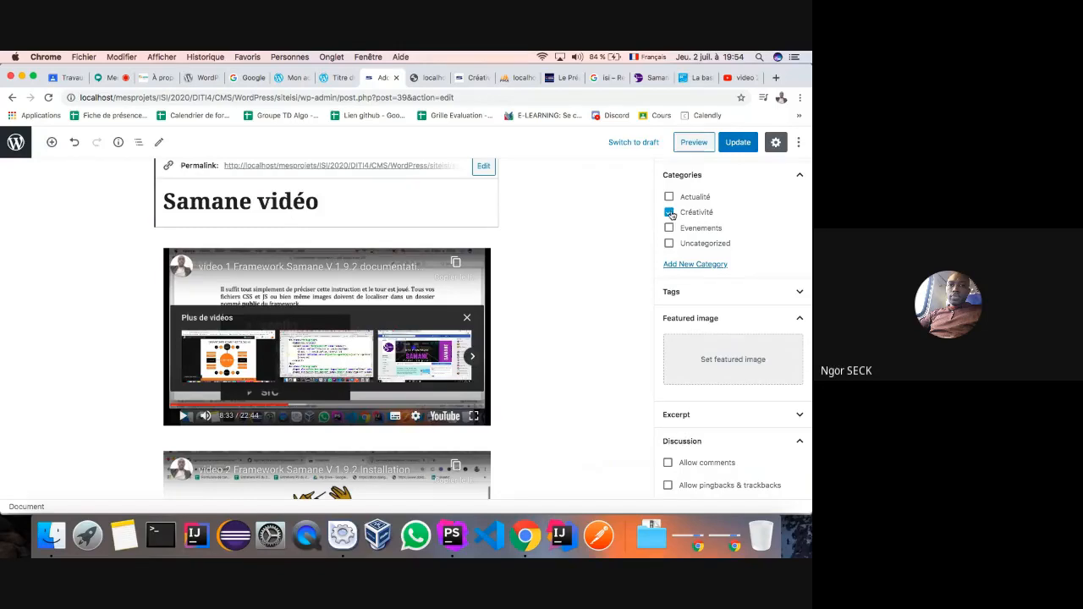
{"action": "left_click", "coordinate": [694, 142]}
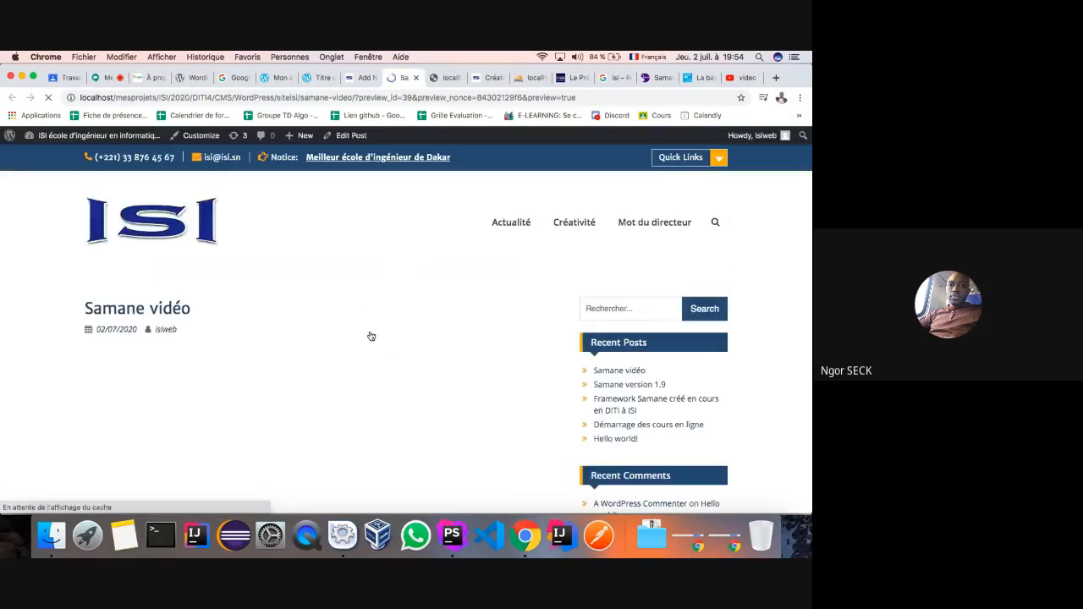
{"action": "scroll", "coordinate": [371, 330], "scroll_direction": "down", "scroll_amount": 1}
{"action": "scroll", "coordinate": [371, 329], "scroll_direction": "down", "scroll_amount": 5}
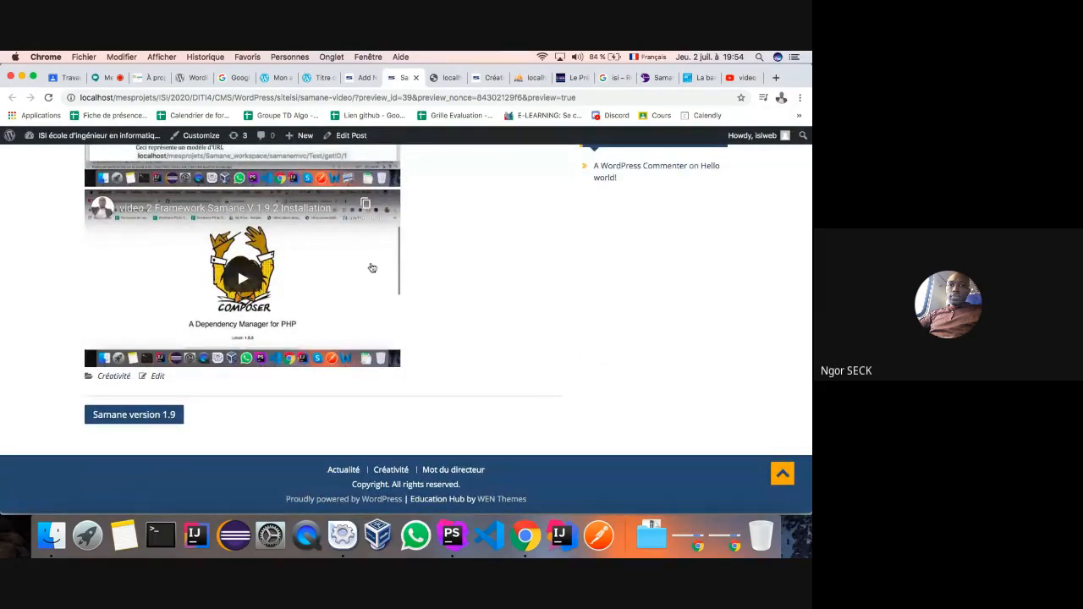
{"action": "scroll", "coordinate": [372, 267], "scroll_direction": "up", "scroll_amount": 8}
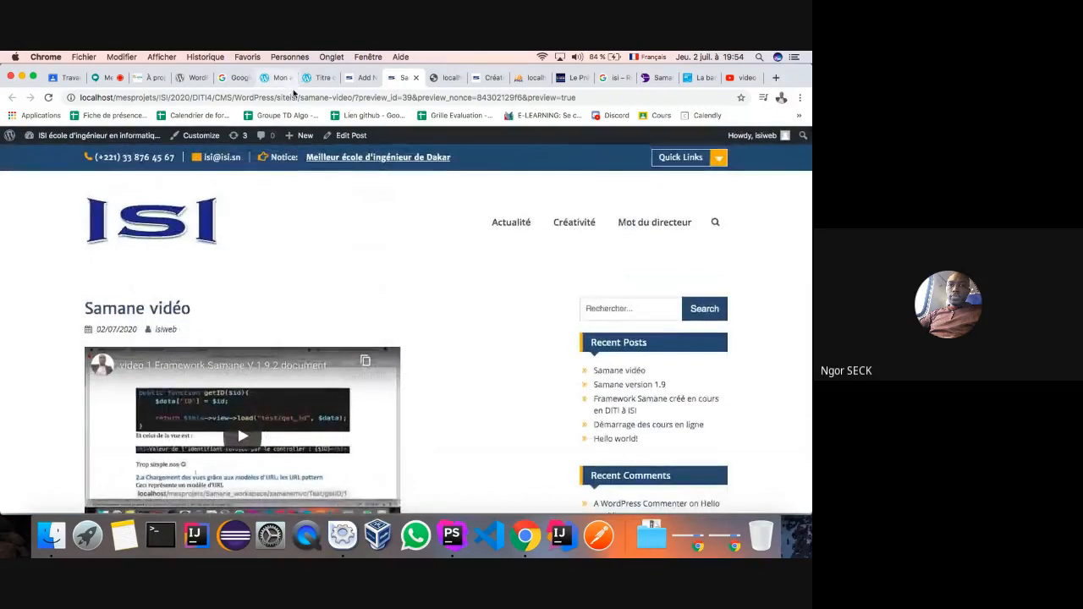
{"action": "left_click", "coordinate": [354, 78]}
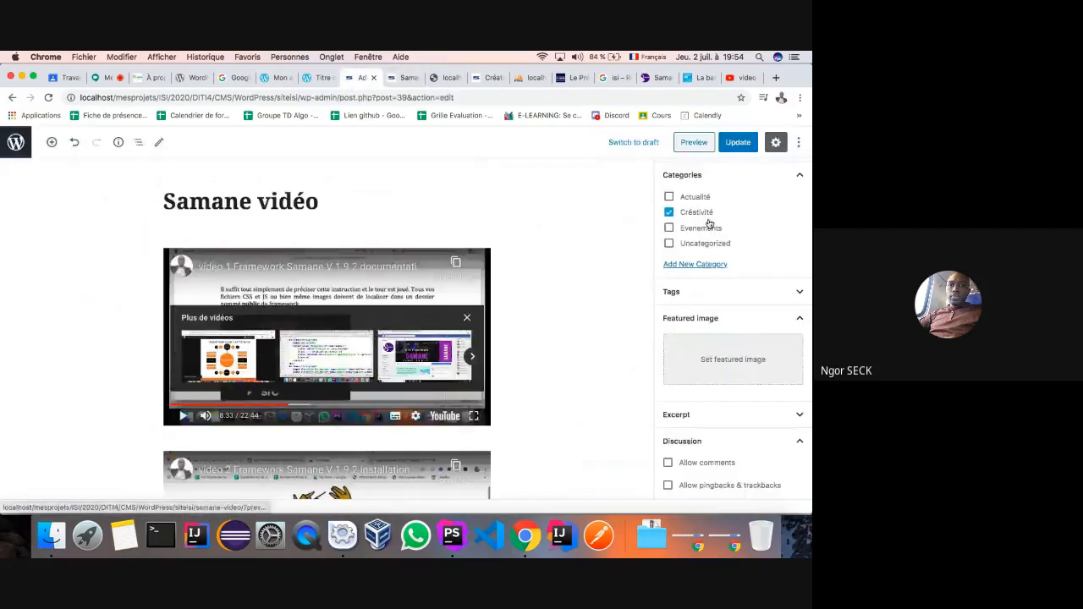
- Add the Actualité category to 'Samane vidéo' and update the post
{"action": "left_click", "coordinate": [735, 143]}
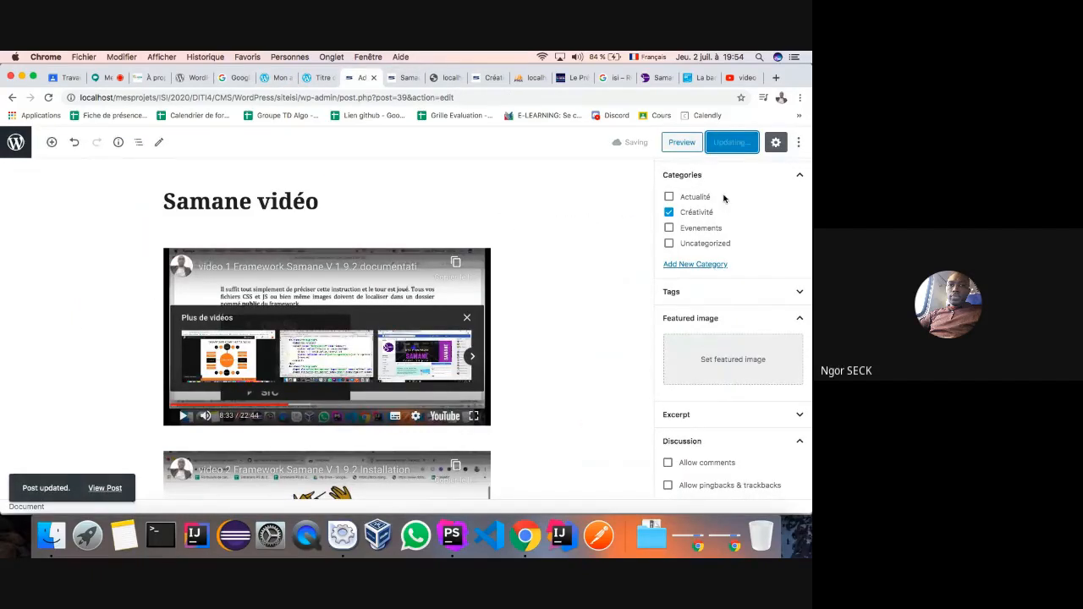
{"action": "left_click", "coordinate": [668, 197]}
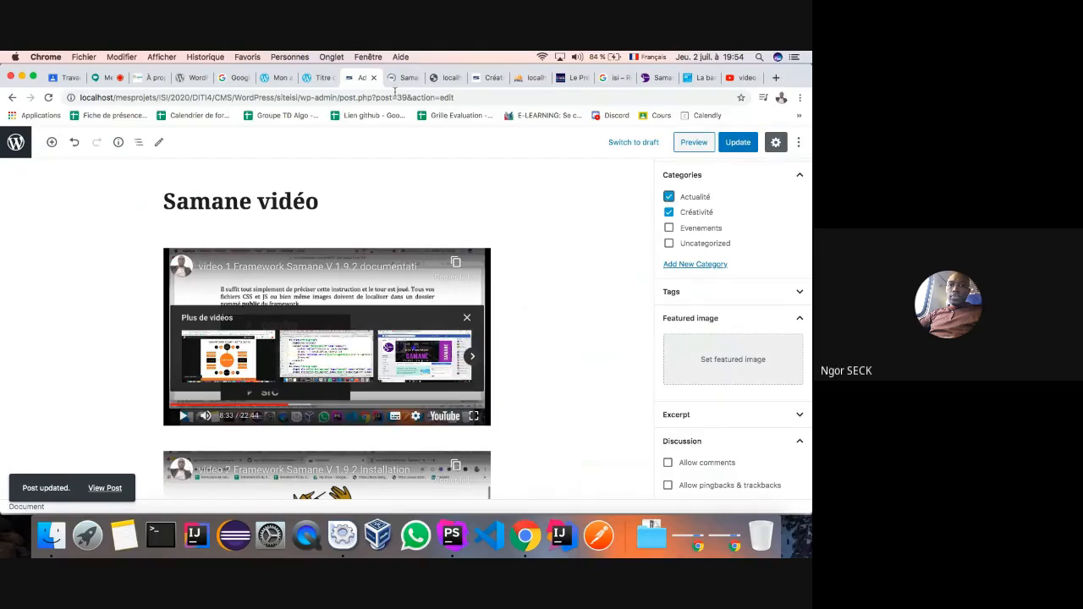
{"action": "left_click", "coordinate": [729, 141]}
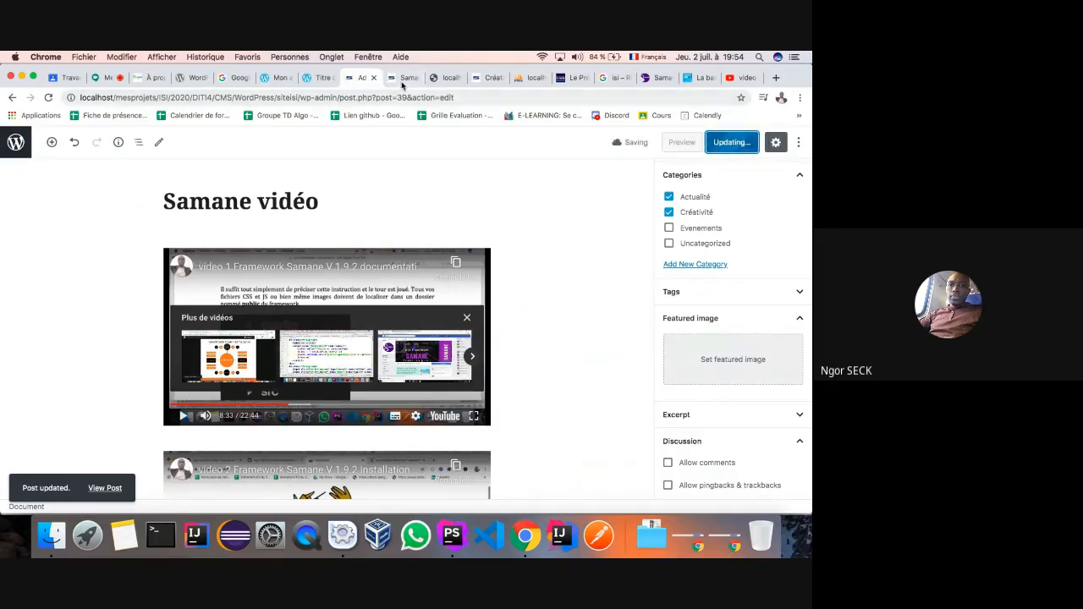
- Reload the site's Créativité category page to check the updated categories
{"action": "left_click", "coordinate": [403, 83]}
{"action": "left_click", "coordinate": [477, 80]}
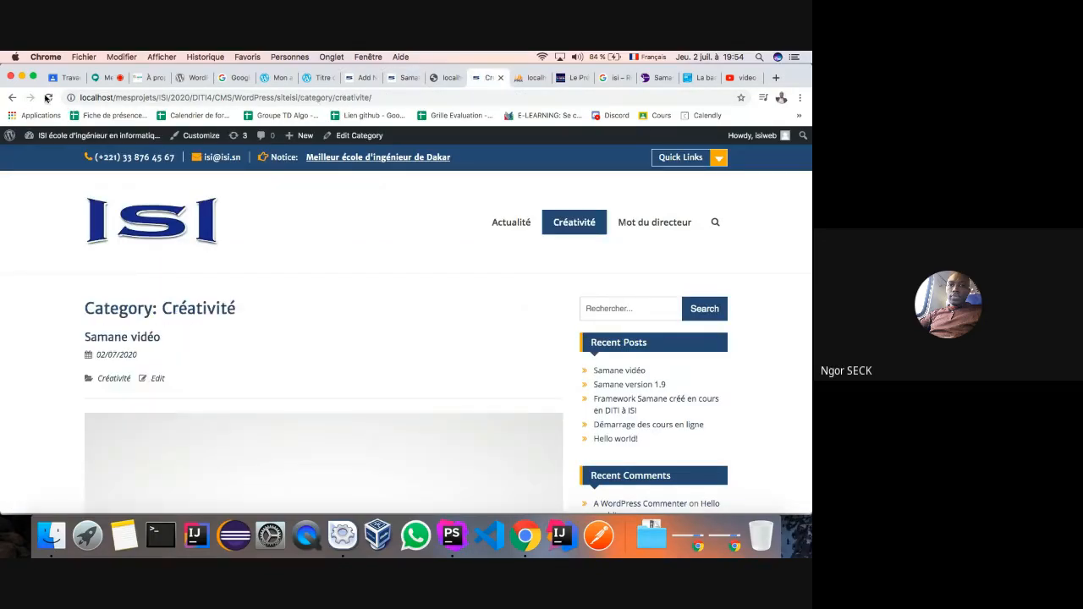
{"action": "left_click", "coordinate": [48, 97]}
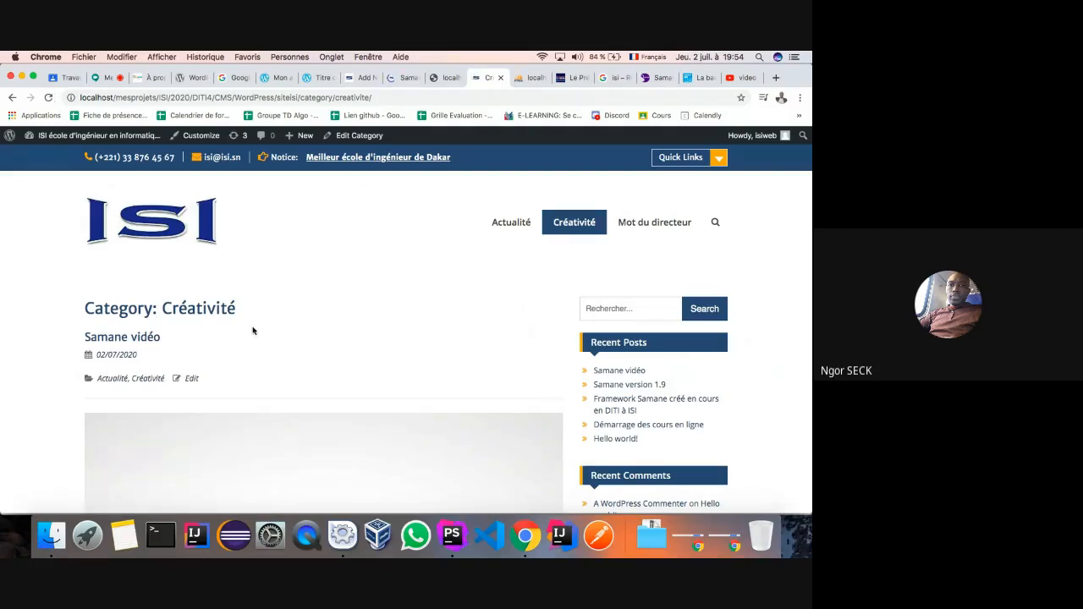
{"action": "scroll", "coordinate": [252, 330], "scroll_direction": "down", "scroll_amount": 5}
{"action": "scroll", "coordinate": [258, 313], "scroll_direction": "down", "scroll_amount": 3}
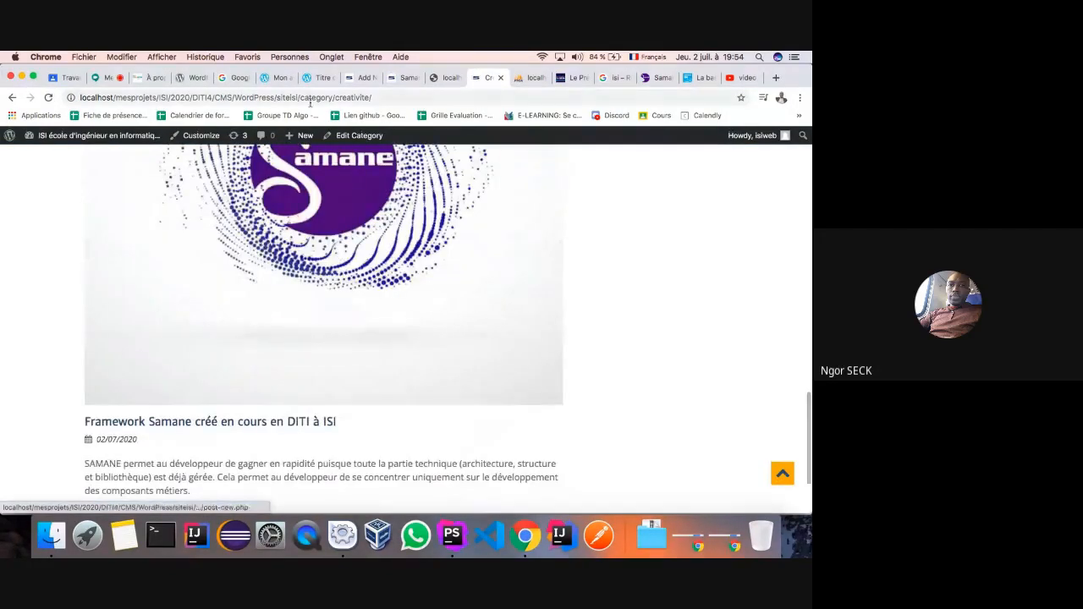
- Remove /category/creativite/ from the address to load the site's home page
{"action": "left_click", "coordinate": [403, 98]}
{"action": "left_click", "coordinate": [355, 102]}
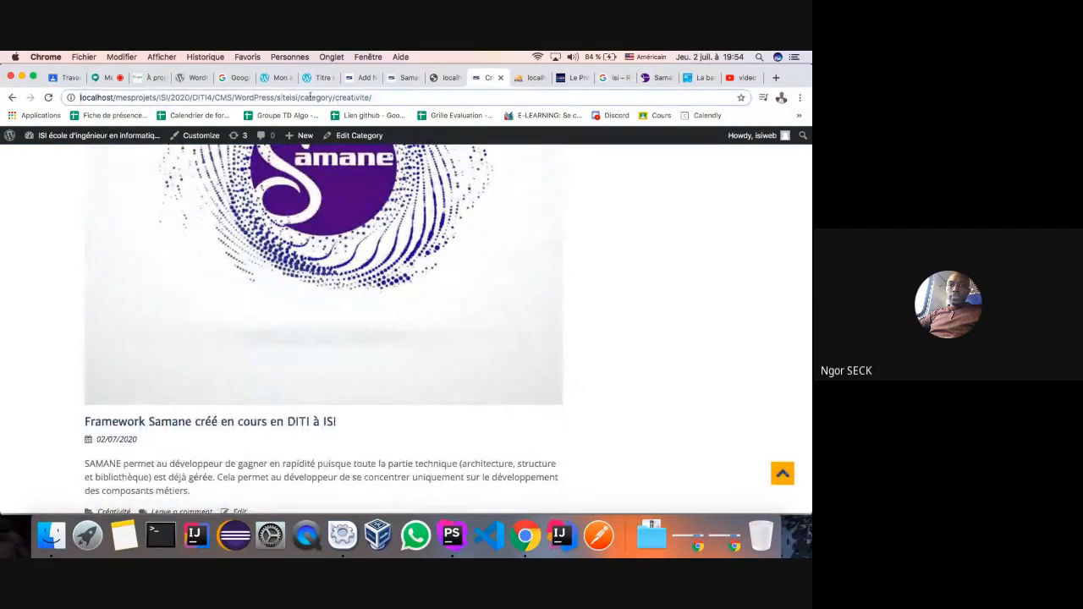
{"action": "left_click_drag", "start_coordinate": [298, 98], "coordinate": [788, 123]}
{"action": "key", "text": "BackSpace"}
{"action": "key", "text": "Return"}
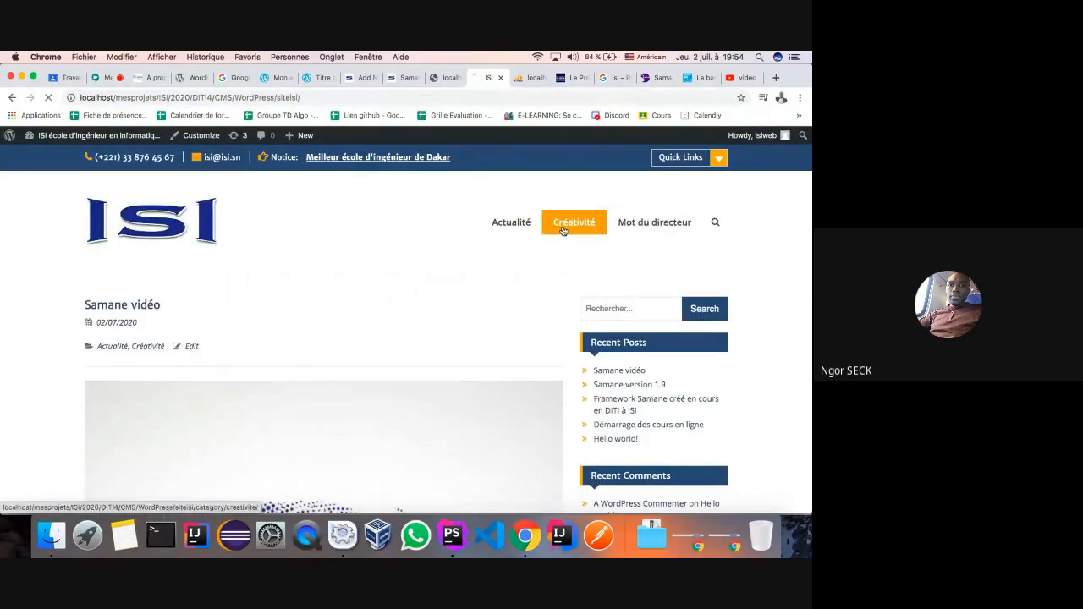
- Recheck the Créativité page, then return to a reloaded All Posts list
{"action": "left_click", "coordinate": [573, 222]}
{"action": "scroll", "coordinate": [440, 335], "scroll_direction": "down", "scroll_amount": 1}
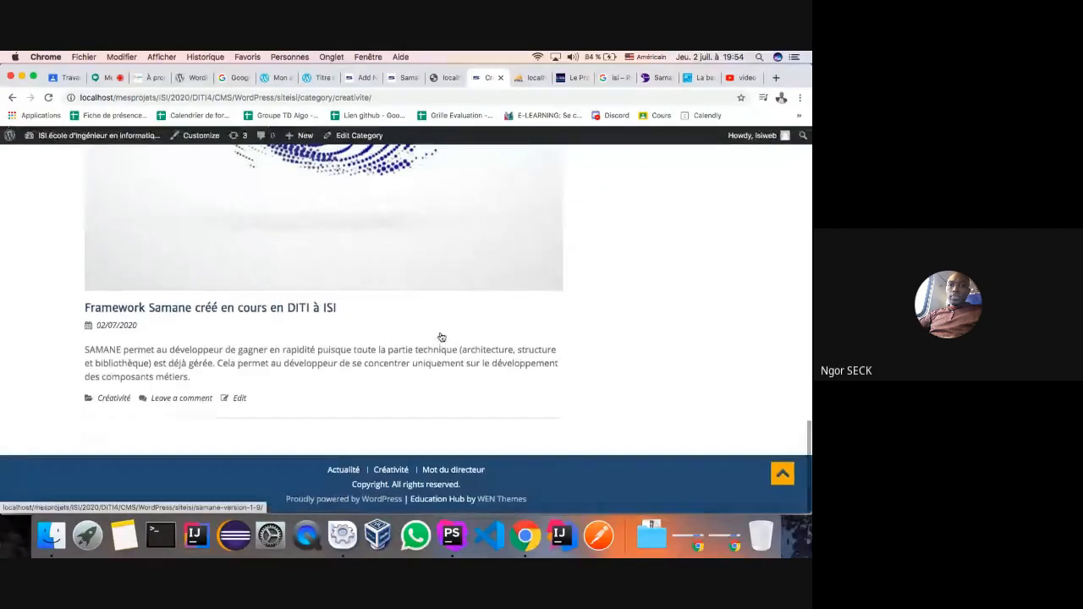
{"action": "scroll", "coordinate": [440, 336], "scroll_direction": "up", "scroll_amount": 2}
{"action": "scroll", "coordinate": [440, 336], "scroll_direction": "down", "scroll_amount": 1}
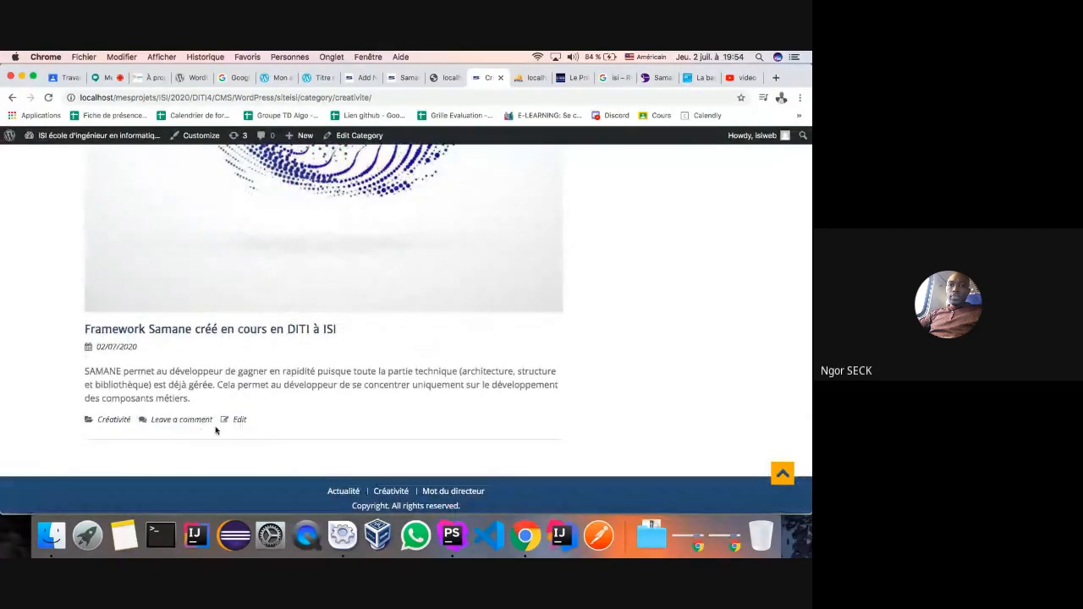
{"action": "scroll", "coordinate": [191, 368], "scroll_direction": "up", "scroll_amount": 15}
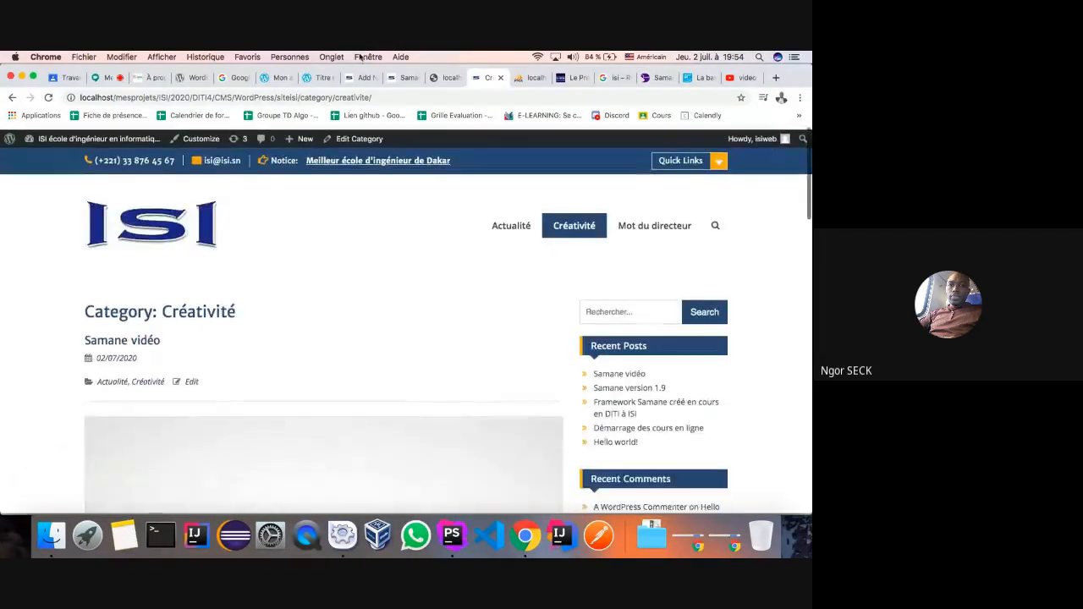
{"action": "left_click", "coordinate": [359, 78]}
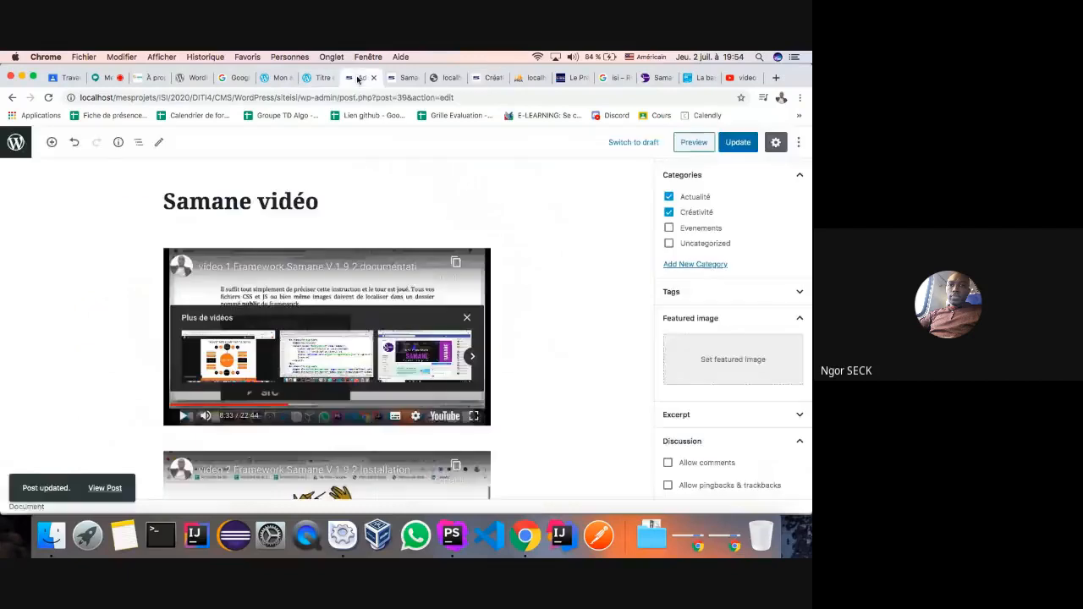
{"action": "left_click", "coordinate": [12, 97]}
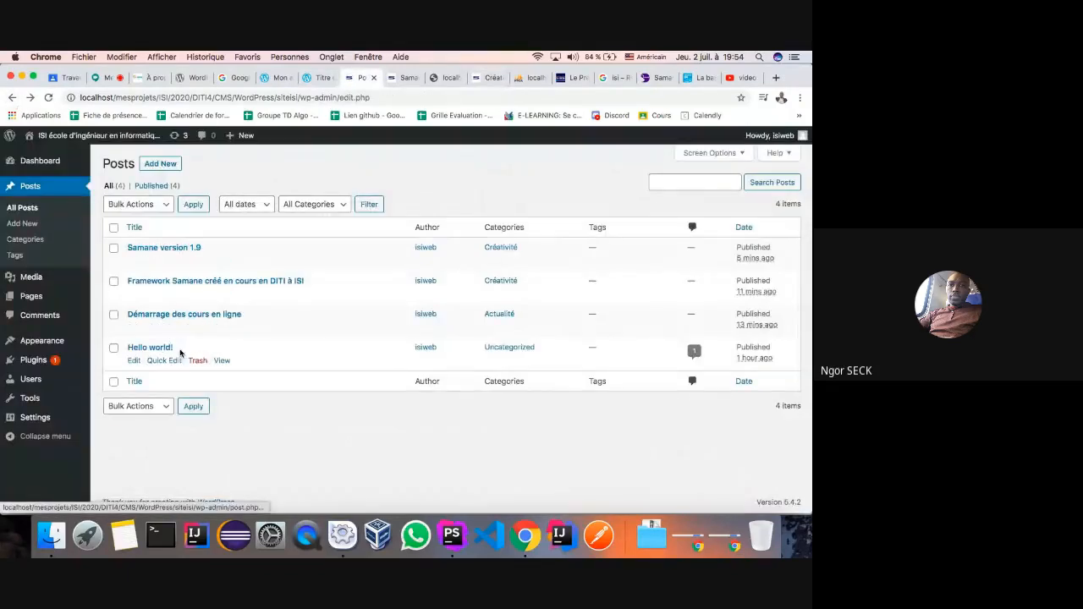
{"action": "left_click", "coordinate": [48, 98]}
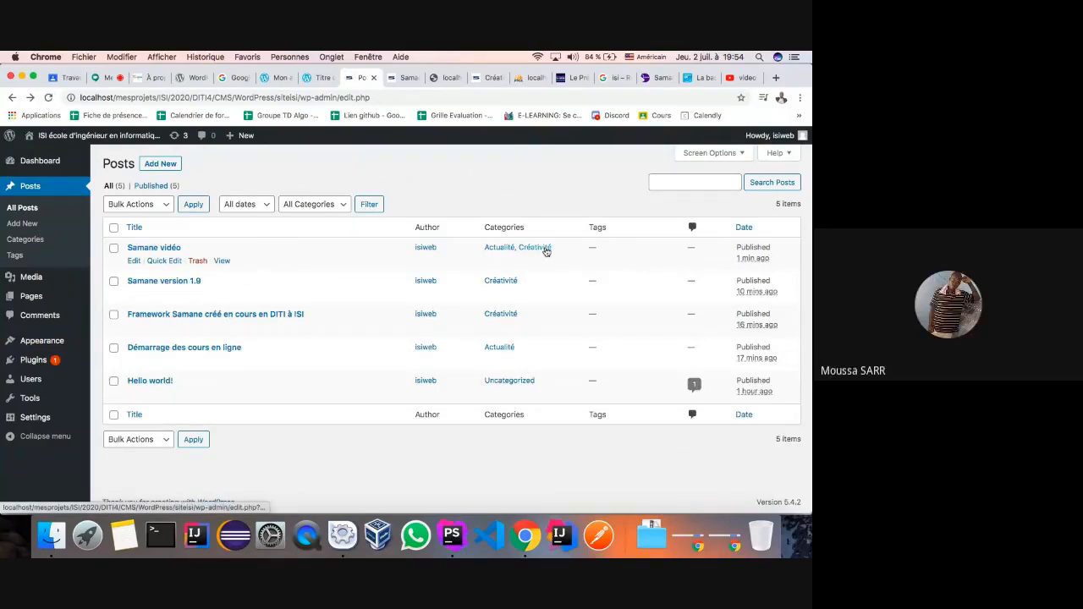
- Start a new post titled 'Test' and embed the YouTube video by pasting its iframe code
{"action": "left_click", "coordinate": [32, 224]}
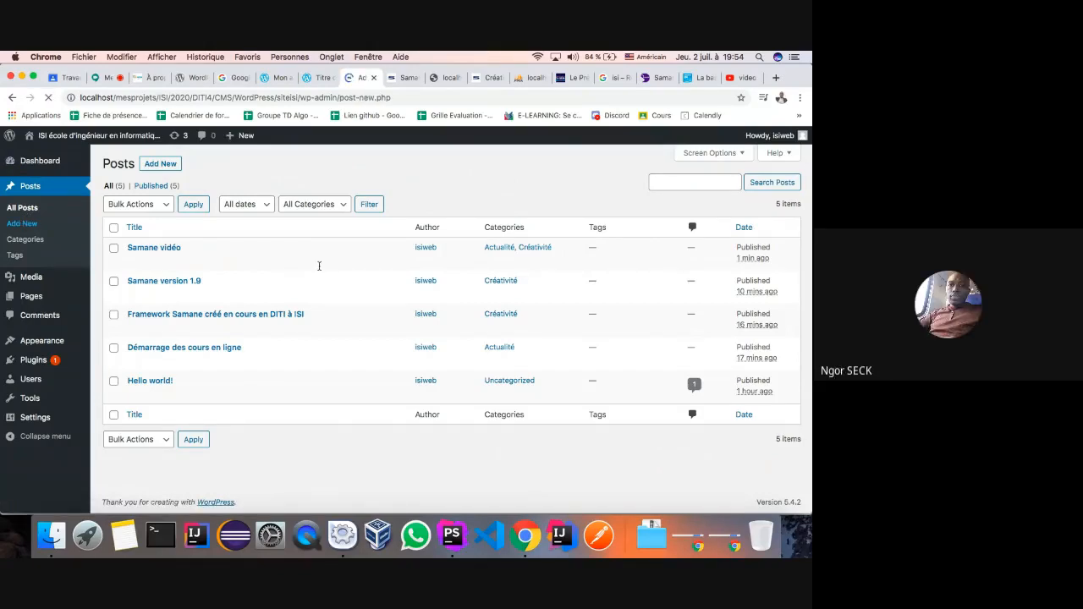
{"action": "type", "text": "Test"}
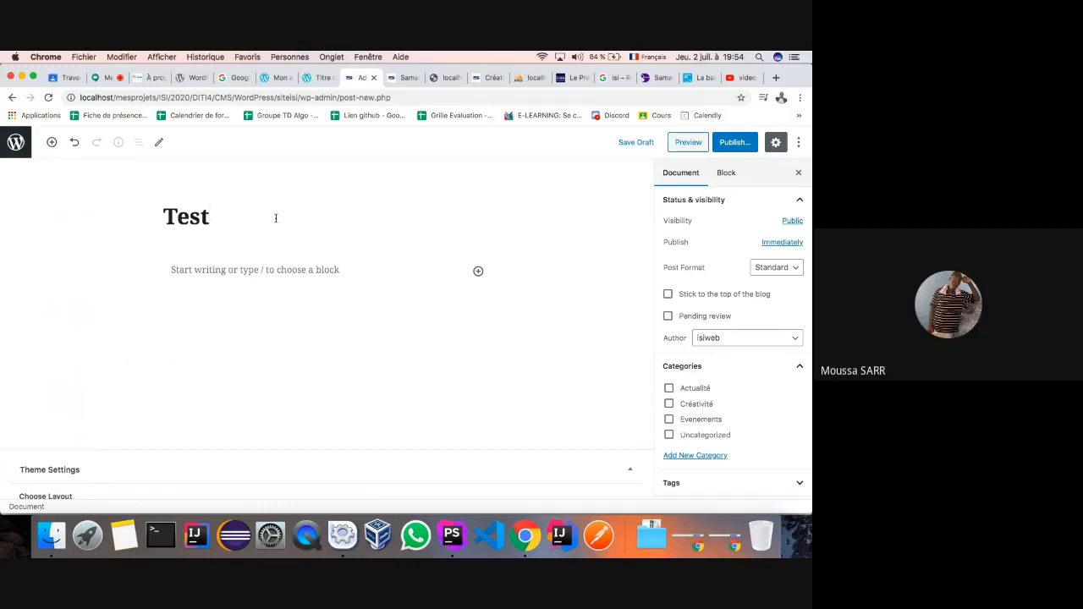
{"action": "left_click", "coordinate": [195, 271]}
{"action": "type", "text": "<figure><iframe width=\"560\" height=\"315\" src=\"https://www.youtube.com/embed/KxUWlYpoZzM\" allowfullscreen=\"\"></iframe></figure>"}
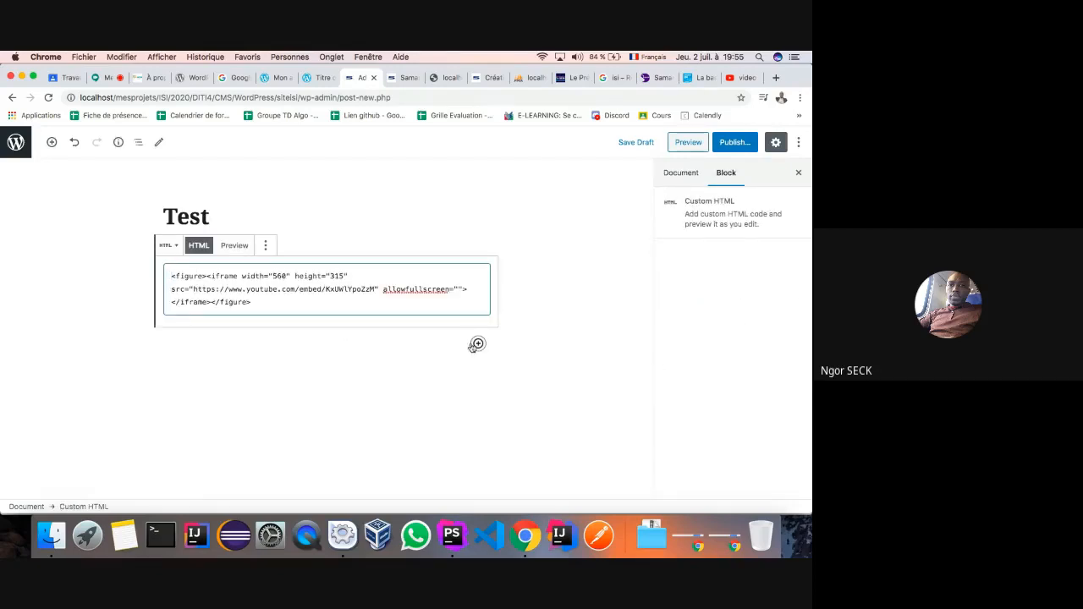
{"action": "left_click", "coordinate": [229, 248]}
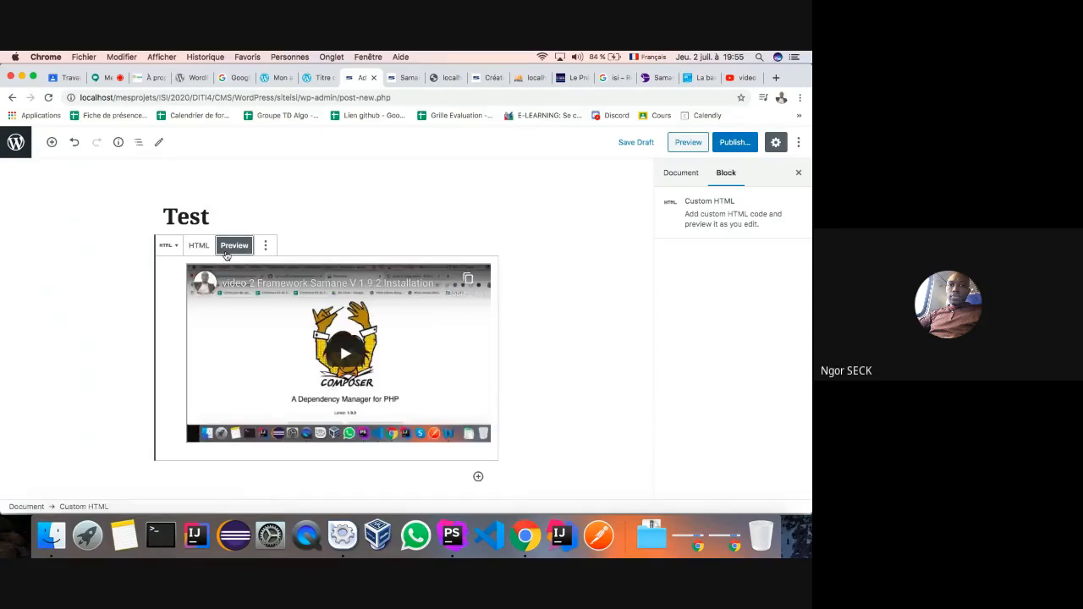
- File the Test post under Créativité and publish it
{"action": "left_click", "coordinate": [689, 172]}
{"action": "left_click", "coordinate": [685, 365]}
{"action": "scroll", "coordinate": [677, 385], "scroll_direction": "down", "scroll_amount": 1}
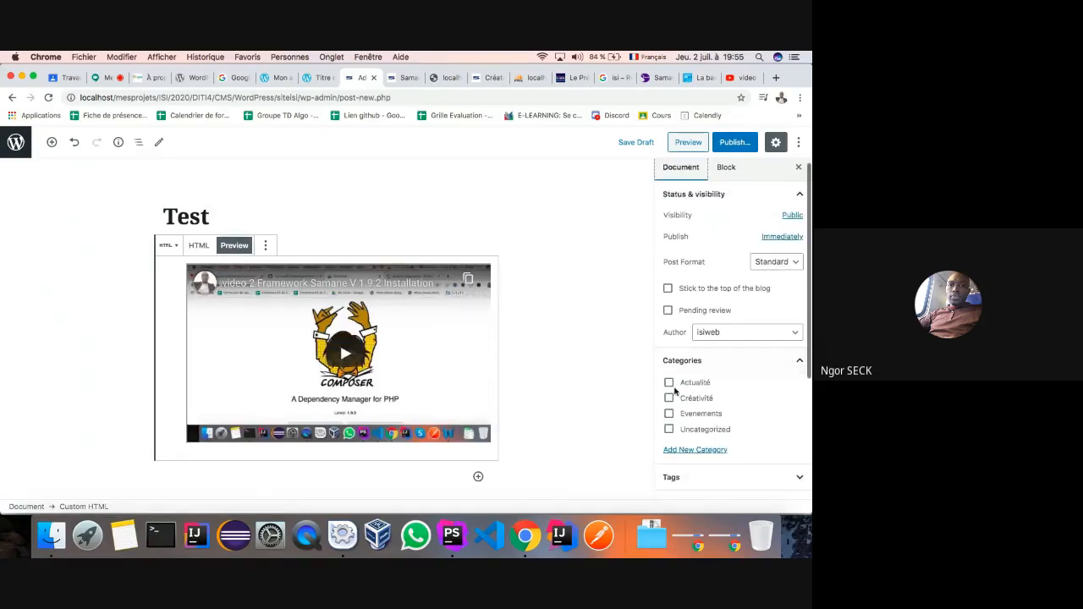
{"action": "left_click", "coordinate": [668, 398]}
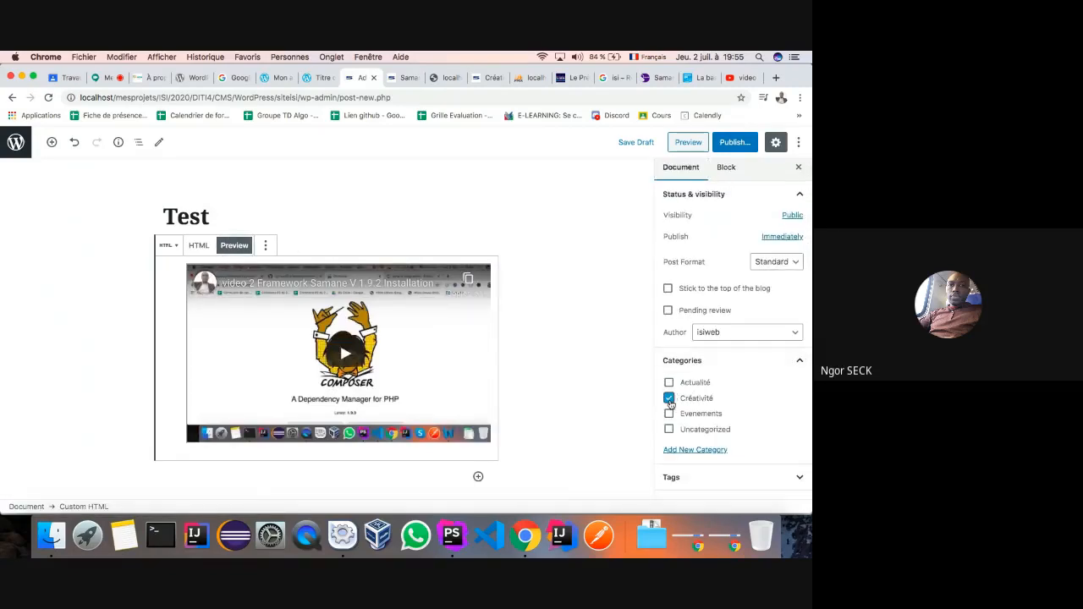
{"action": "left_click", "coordinate": [734, 142]}
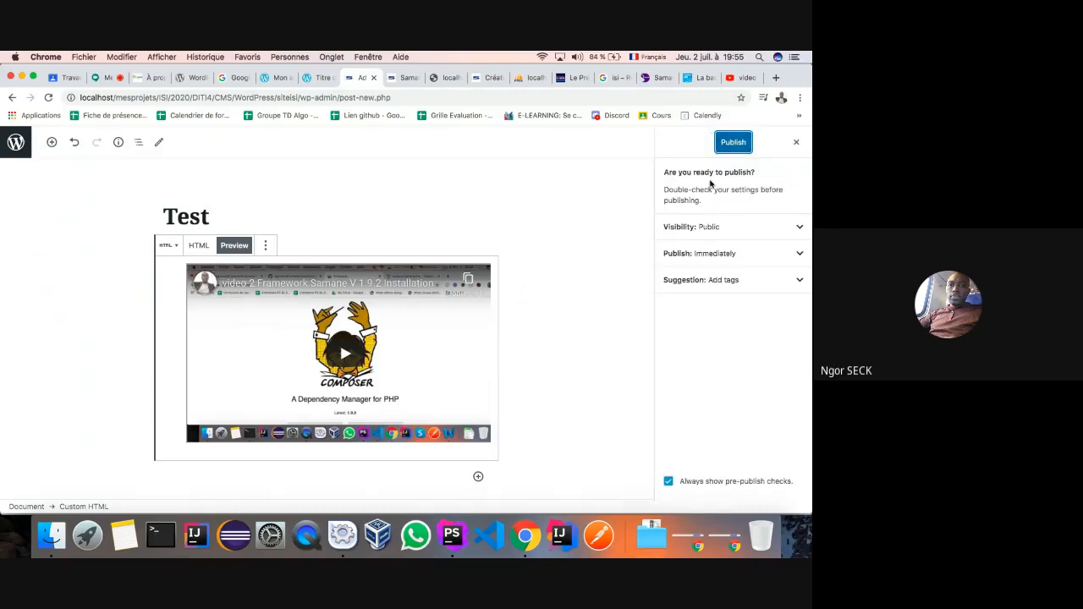
{"action": "left_click", "coordinate": [732, 144]}
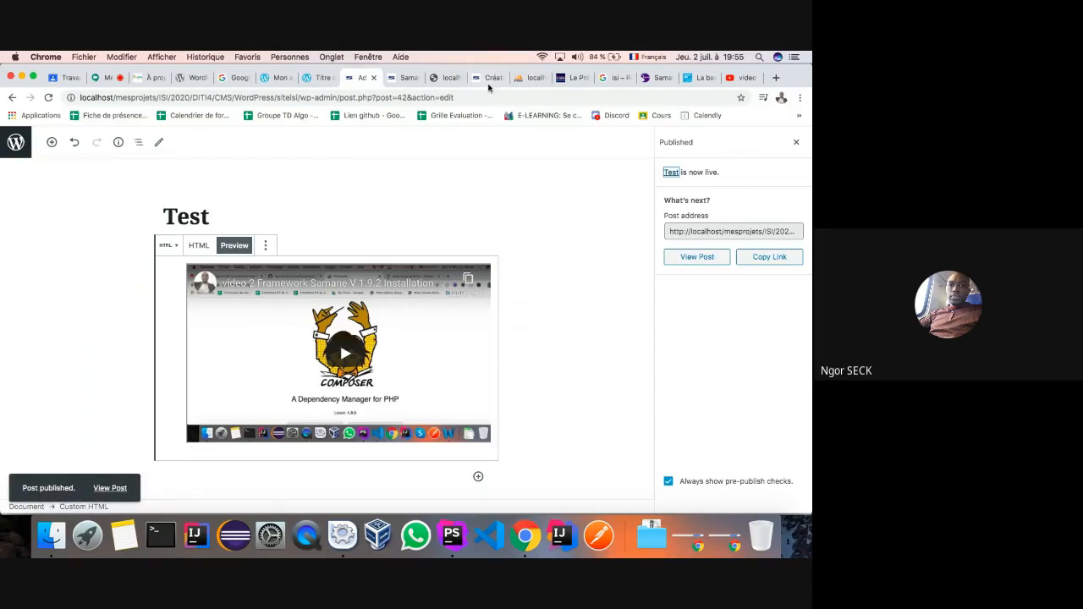
{"action": "left_click", "coordinate": [489, 79]}
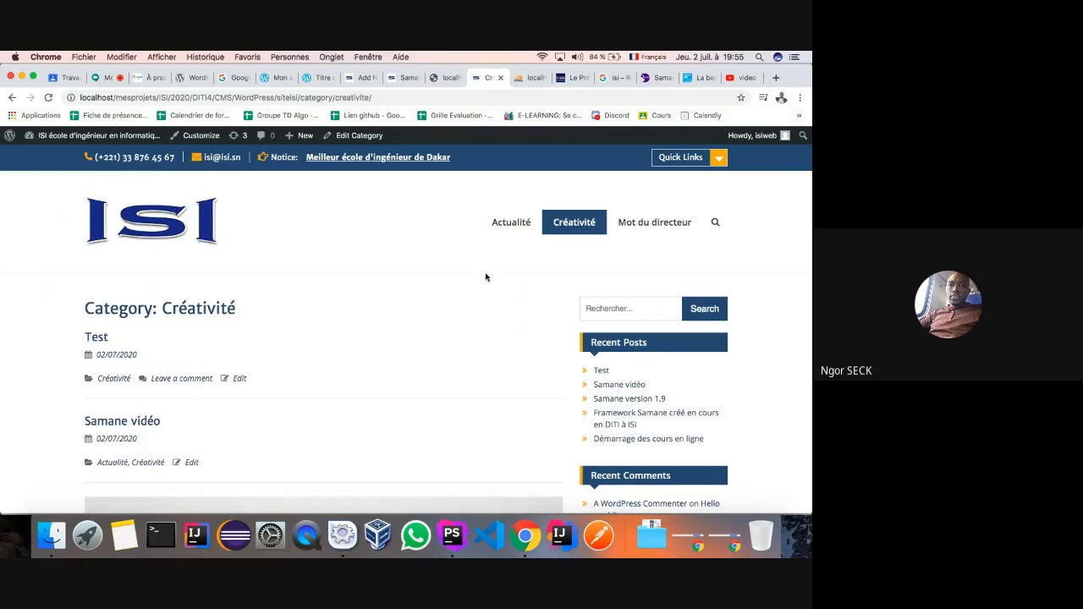
- View the published Test post, then scroll through the Créativité category page
{"action": "left_click", "coordinate": [94, 341]}
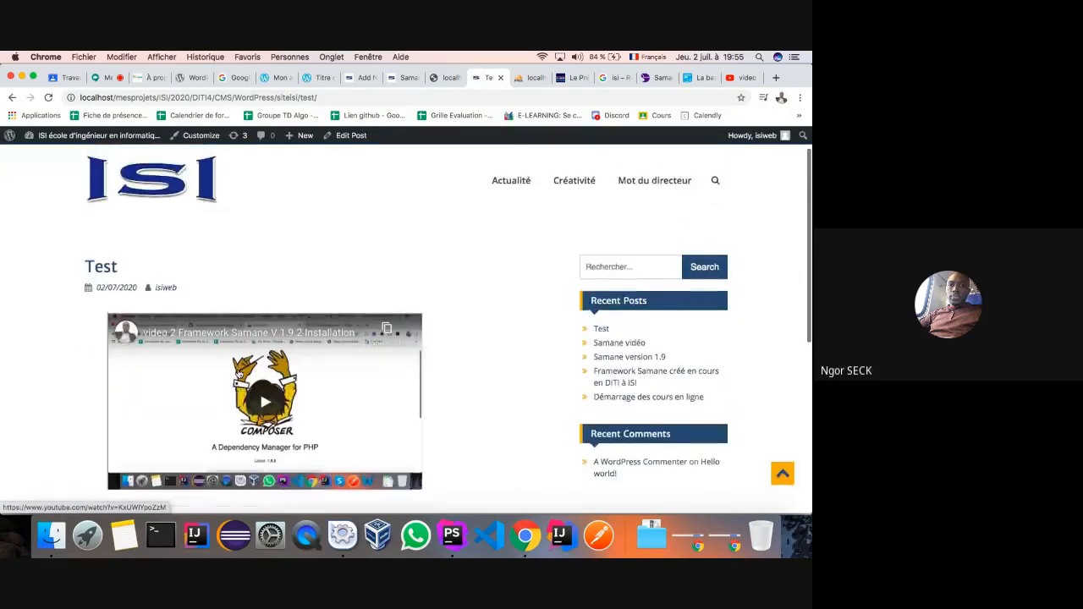
{"action": "left_click", "coordinate": [584, 229]}
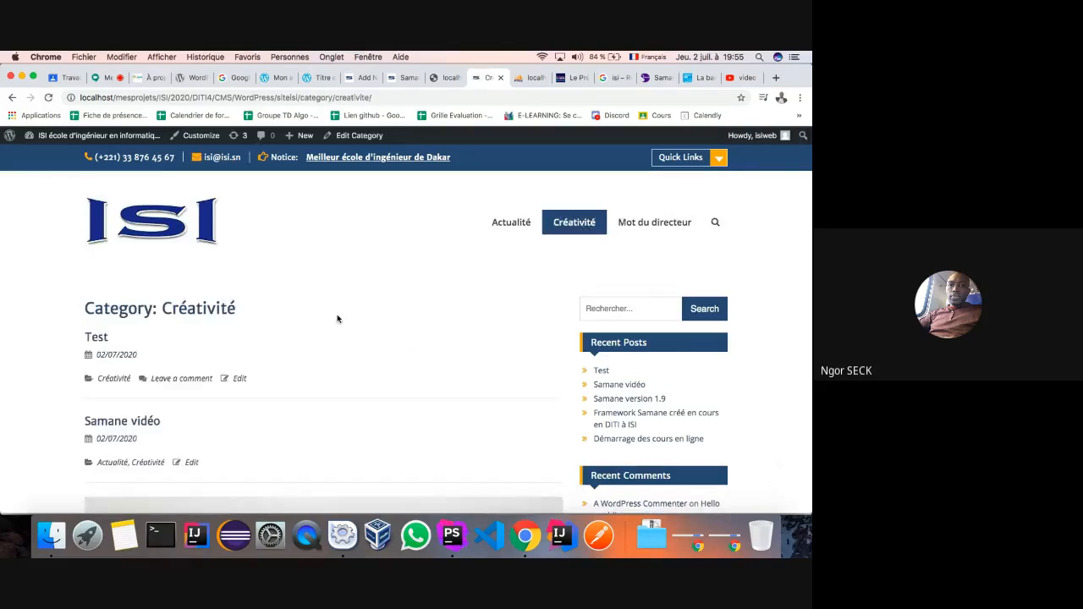
{"action": "scroll", "coordinate": [335, 316], "scroll_direction": "down", "scroll_amount": 5}
{"action": "scroll", "coordinate": [337, 317], "scroll_direction": "down", "scroll_amount": 10}
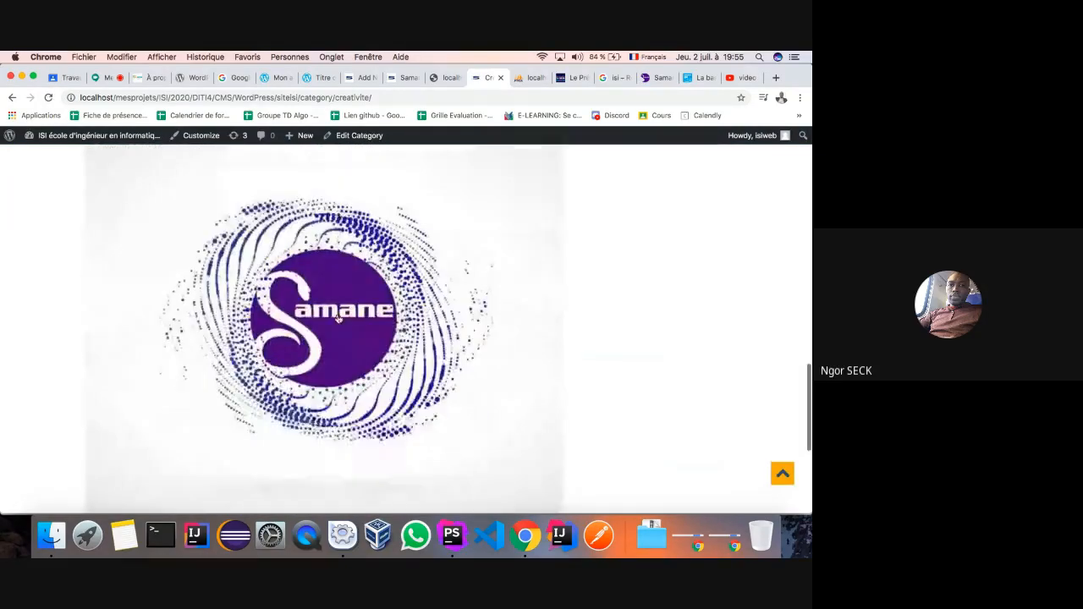
{"action": "scroll", "coordinate": [337, 318], "scroll_direction": "up", "scroll_amount": 5}
{"action": "scroll", "coordinate": [337, 317], "scroll_direction": "up", "scroll_amount": 10}
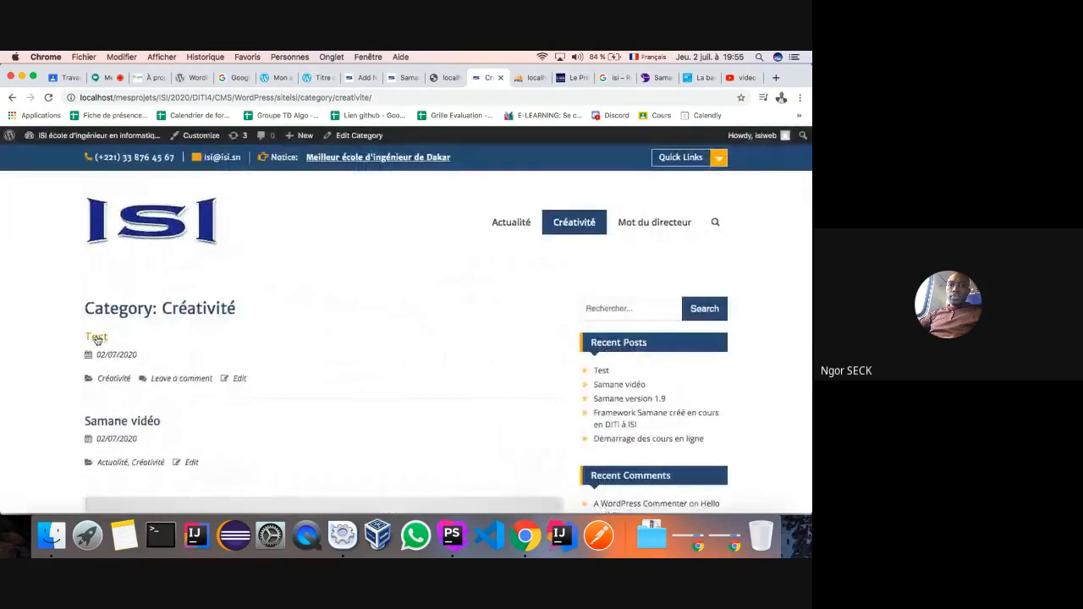
- Return to All Posts and open 'Samane vidéo' for editing
{"action": "left_click", "coordinate": [360, 78]}
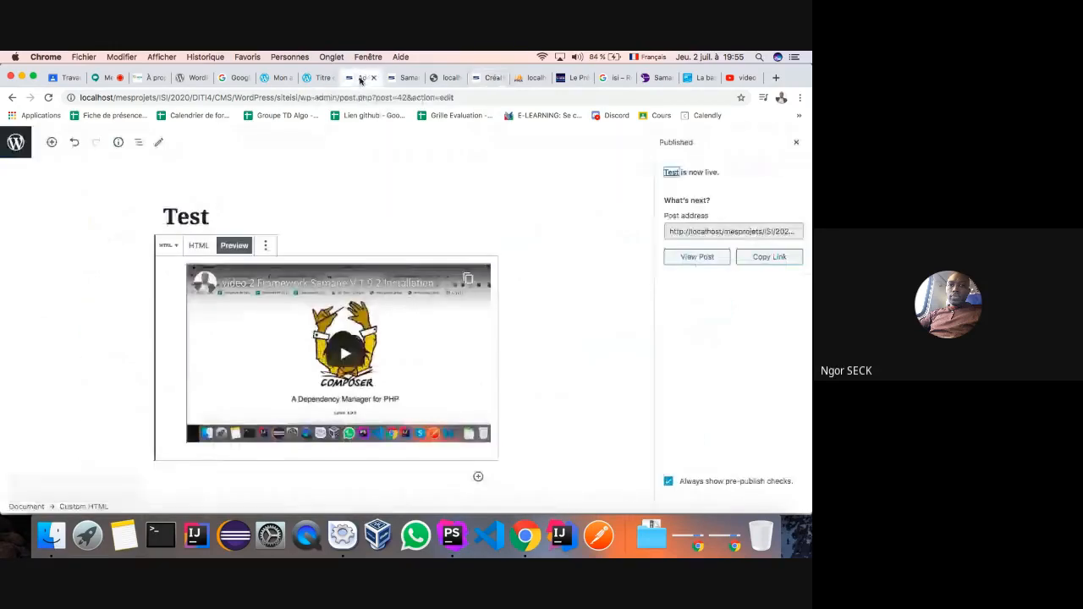
{"action": "left_click", "coordinate": [11, 98]}
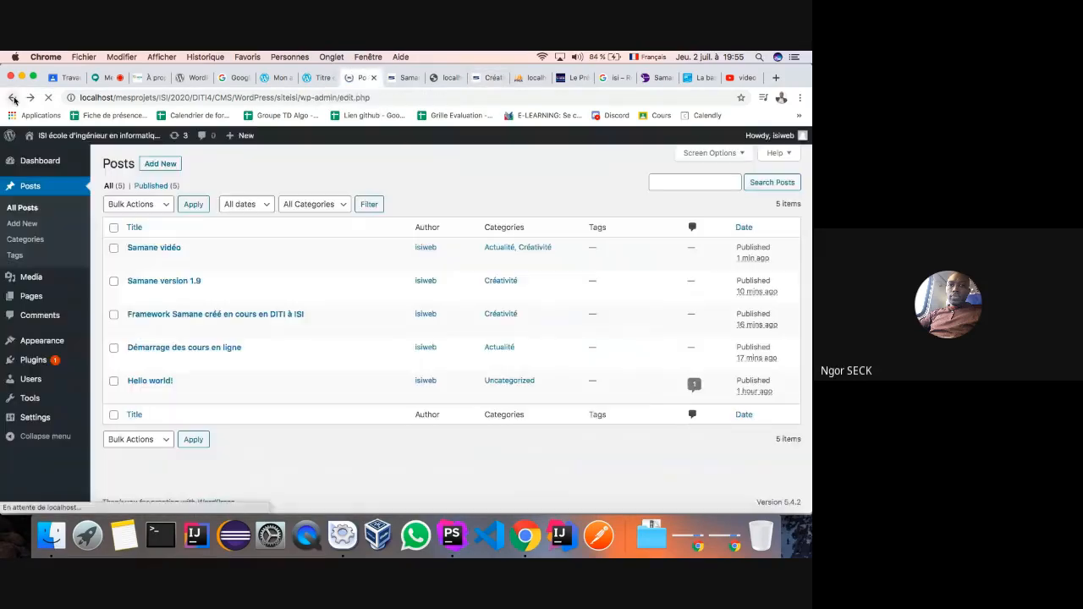
{"action": "left_click", "coordinate": [135, 261]}
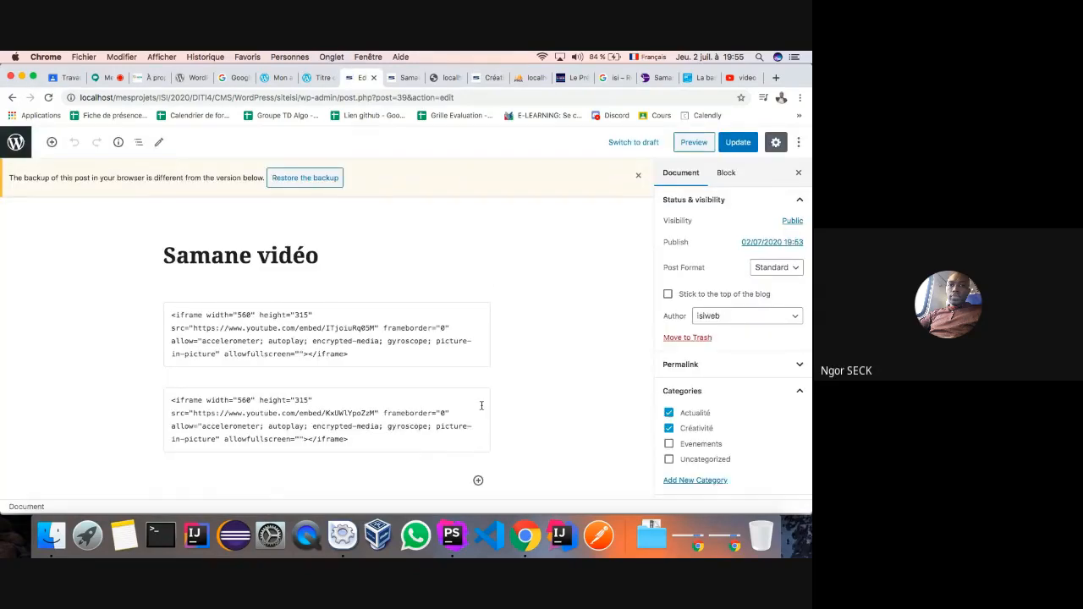
- Remove the second embedded video block from 'Samane vidéo'
{"action": "left_click", "coordinate": [481, 406]}
{"action": "left_click", "coordinate": [265, 368]}
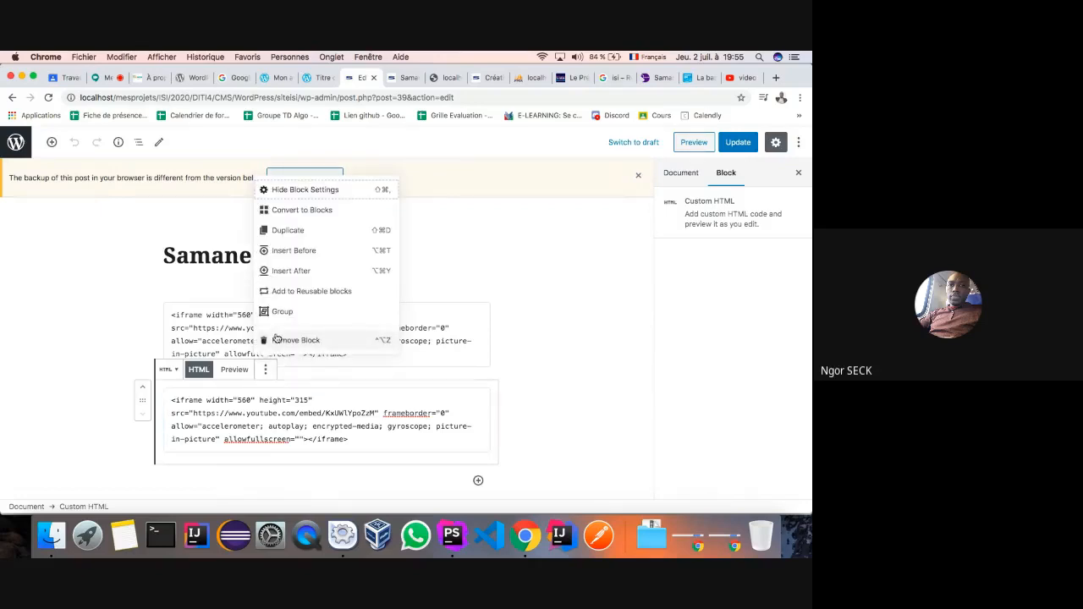
{"action": "left_click", "coordinate": [277, 340]}
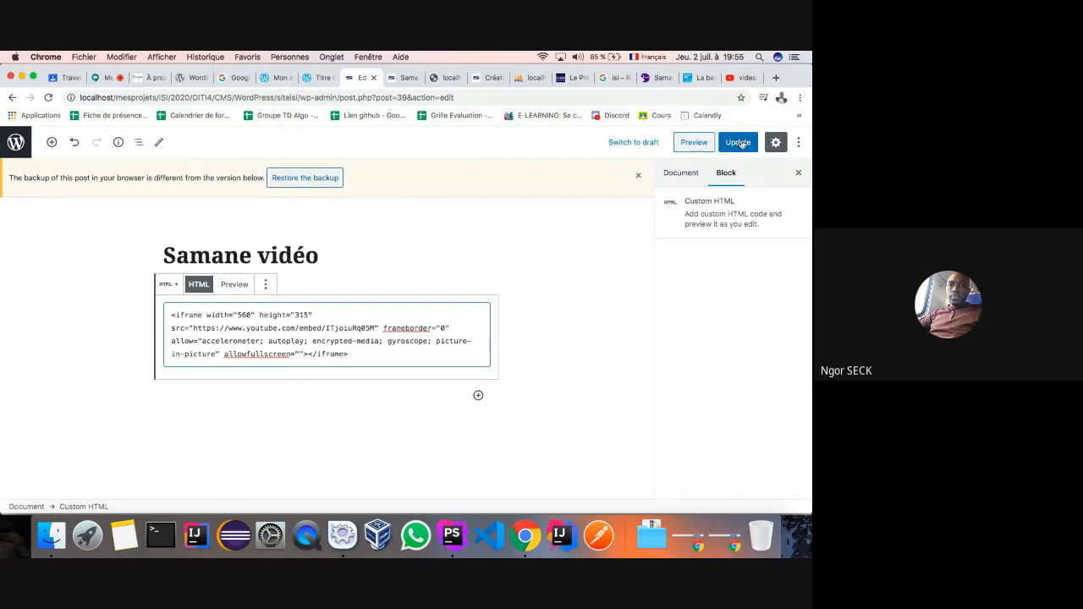
- Untick Actualité so the post is only in Créativité, update it, and view the preview
{"action": "left_click", "coordinate": [681, 173]}
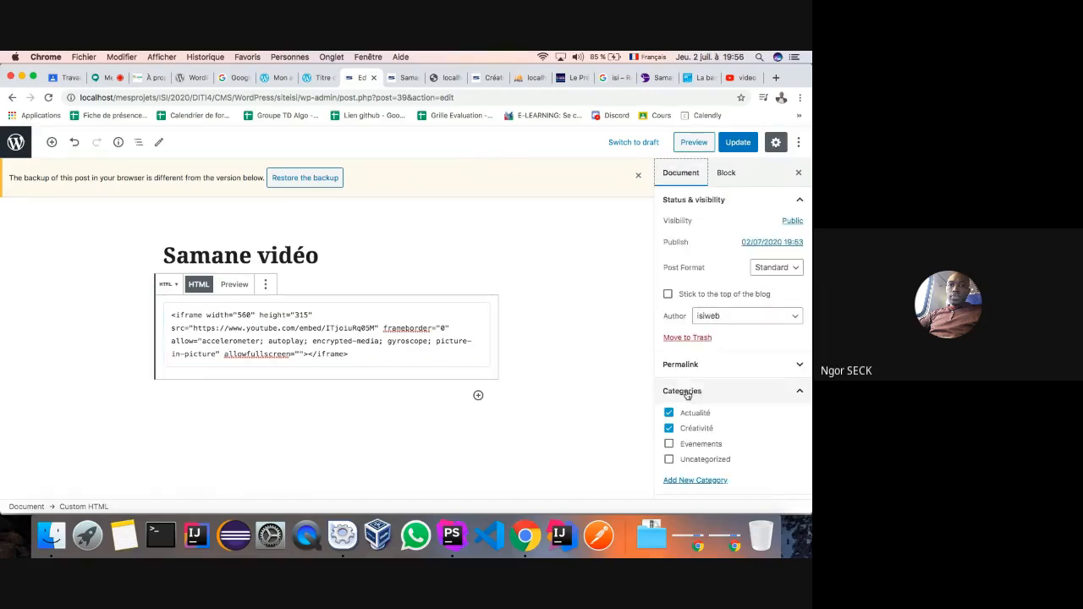
{"action": "left_click", "coordinate": [668, 414]}
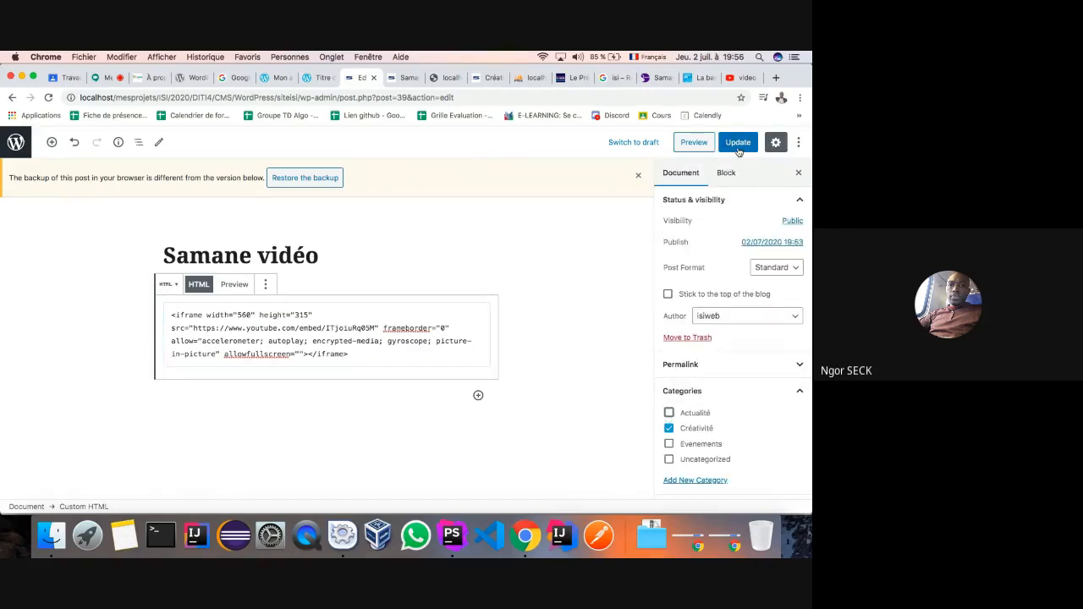
{"action": "left_click", "coordinate": [738, 144]}
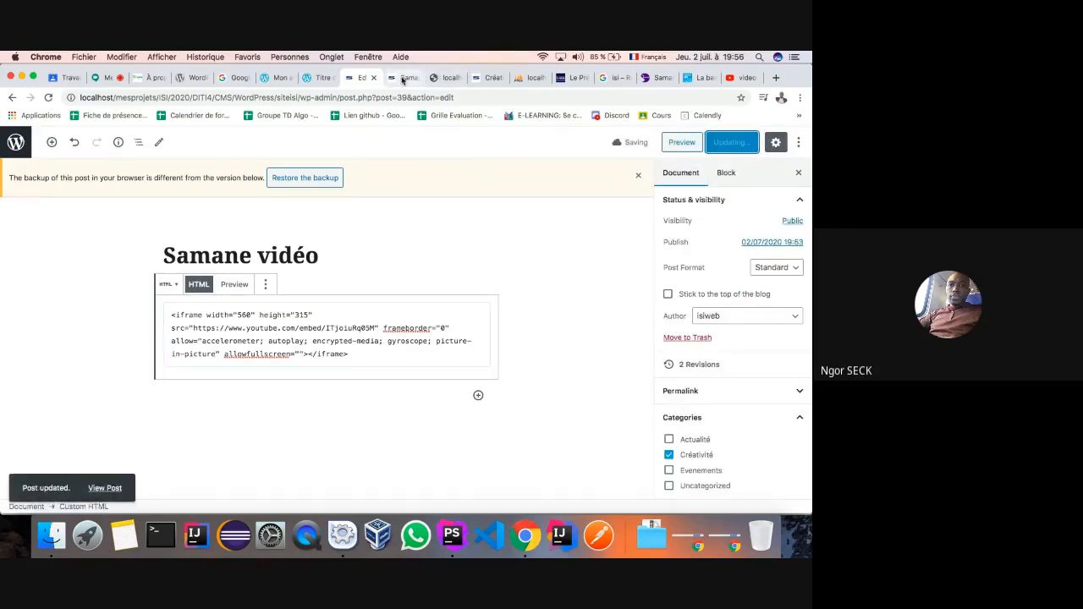
{"action": "left_click", "coordinate": [402, 78]}
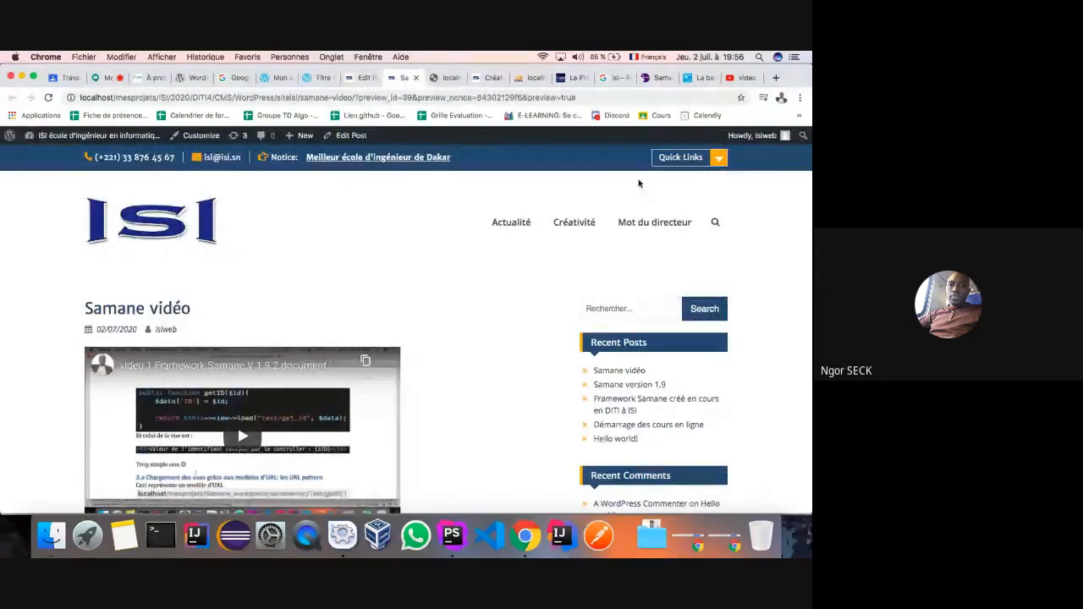
- Open the Créativité listing and view the 'Samane vidéo' post from it
{"action": "left_click", "coordinate": [573, 221]}
{"action": "scroll", "coordinate": [487, 314], "scroll_direction": "down", "scroll_amount": 3}
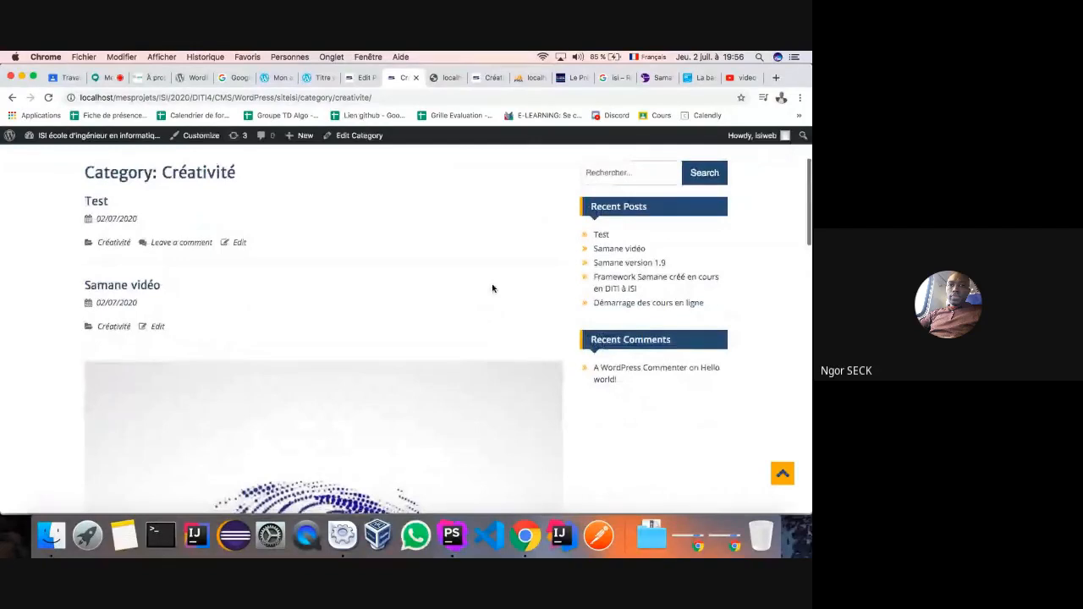
{"action": "scroll", "coordinate": [493, 288], "scroll_direction": "down", "scroll_amount": 1}
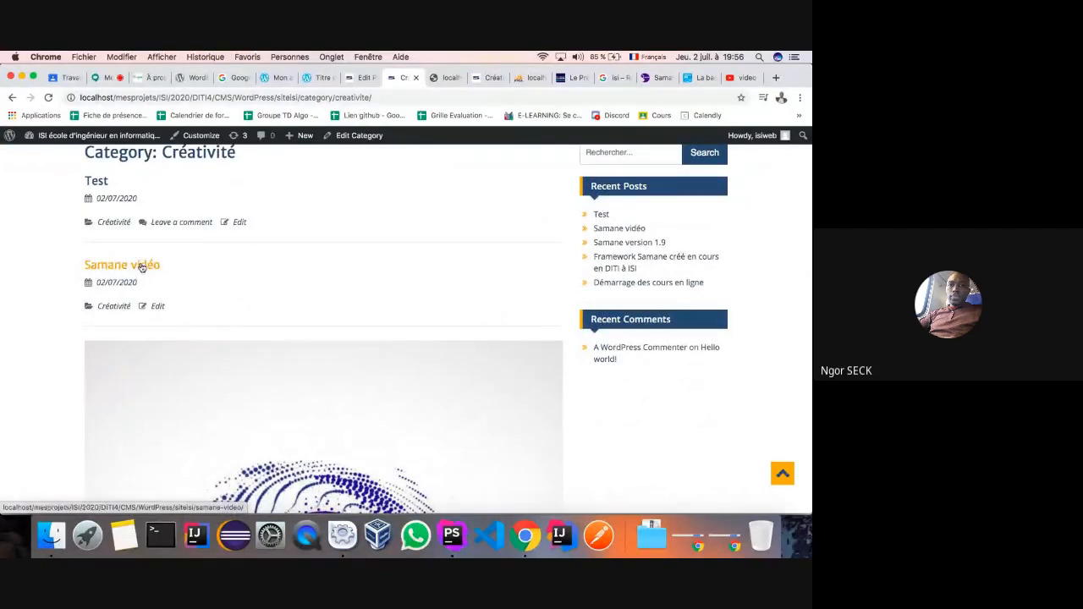
{"action": "left_click", "coordinate": [142, 265]}
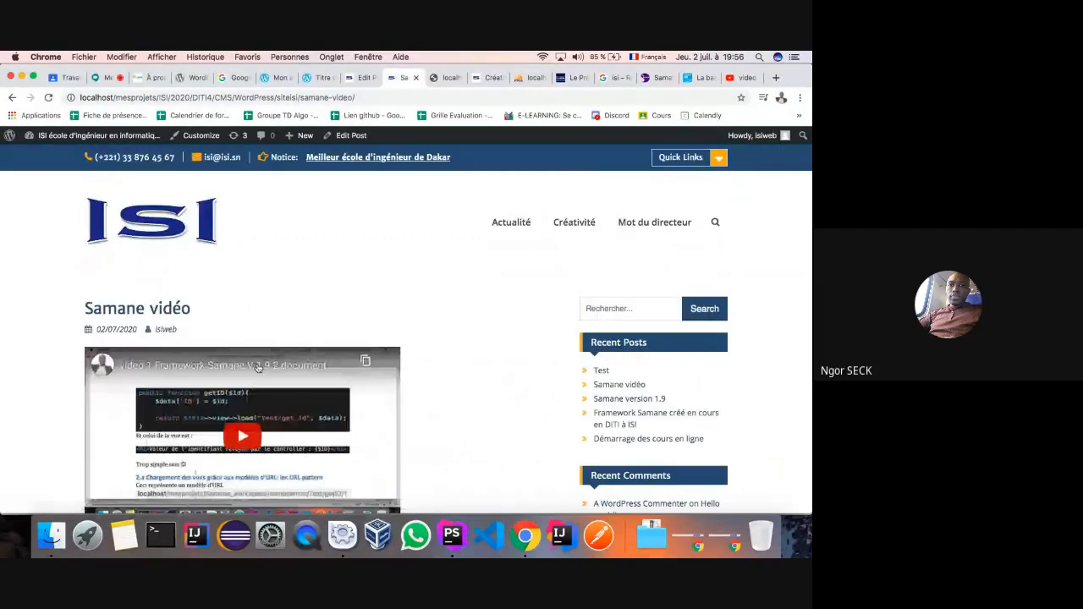
{"action": "scroll", "coordinate": [254, 370], "scroll_direction": "down", "scroll_amount": 3}
{"action": "scroll", "coordinate": [254, 370], "scroll_direction": "up", "scroll_amount": 3}
{"action": "scroll", "coordinate": [234, 383], "scroll_direction": "down", "scroll_amount": 2}
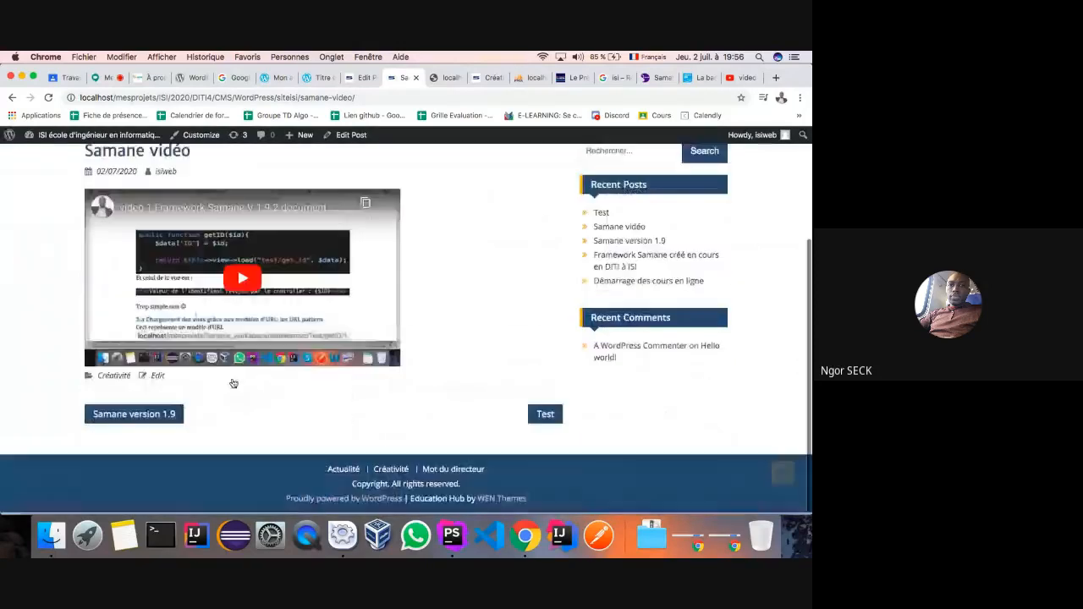
{"action": "scroll", "coordinate": [233, 383], "scroll_direction": "up", "scroll_amount": 3}
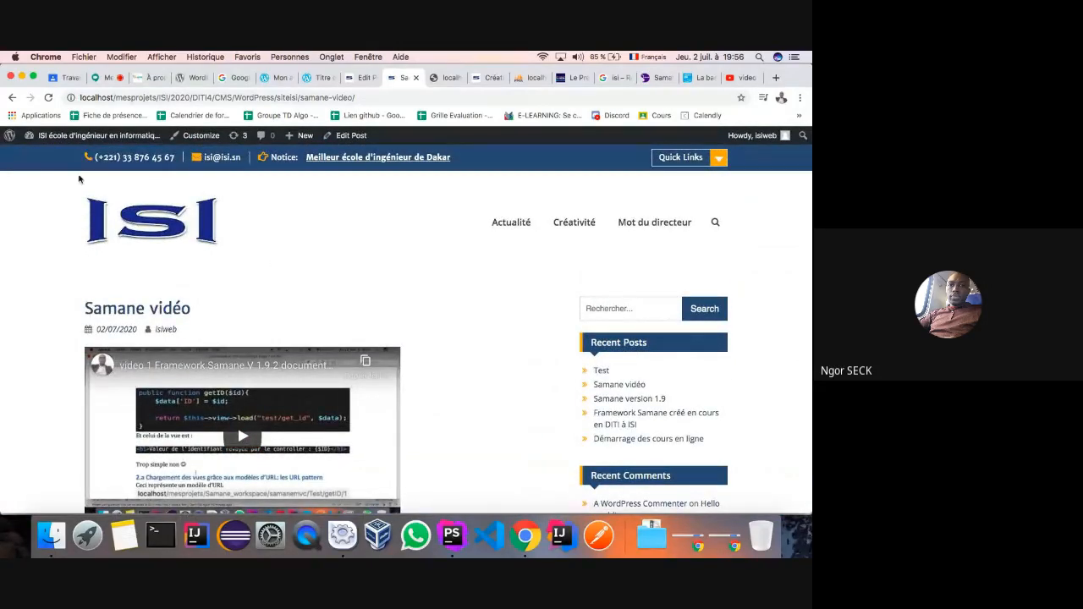
- Go back twice to the earlier post preview, then switch to the Google Meet presentation
{"action": "left_click", "coordinate": [12, 99]}
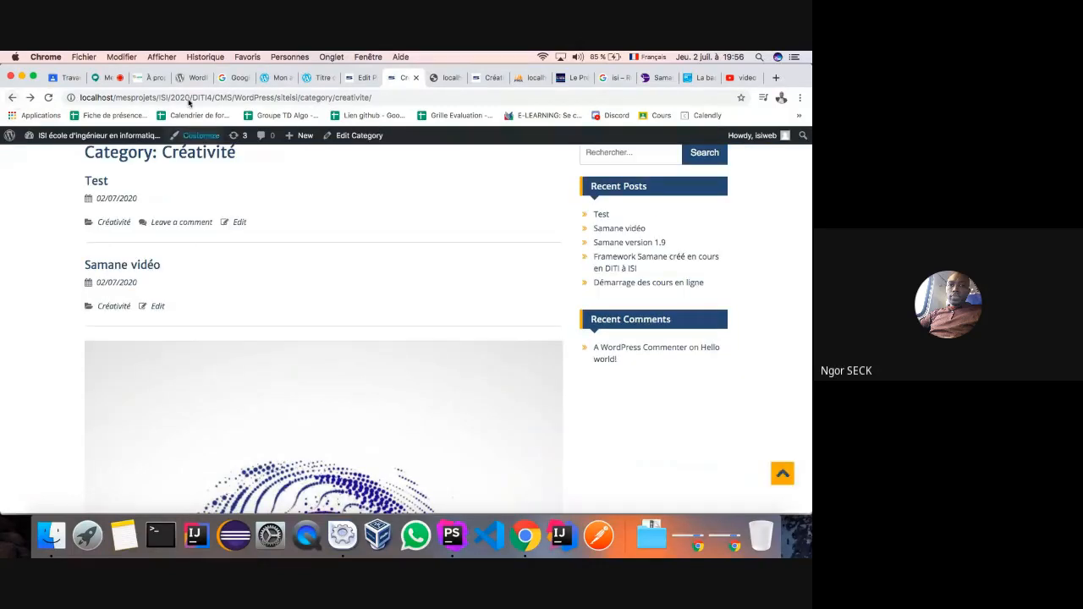
{"action": "left_click", "coordinate": [12, 98]}
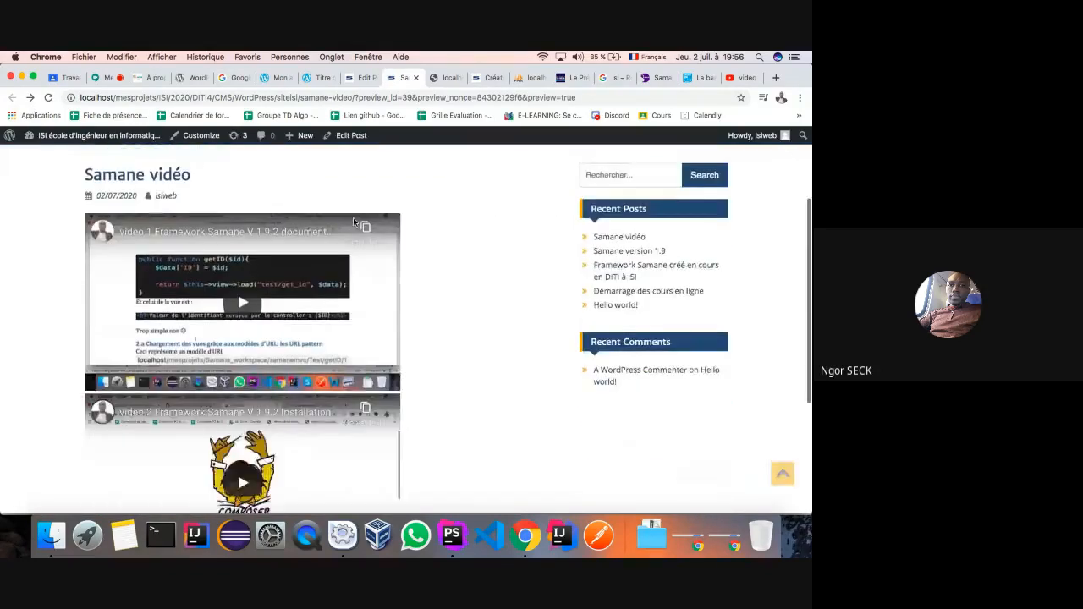
{"action": "scroll", "coordinate": [353, 217], "scroll_direction": "up", "scroll_amount": 2}
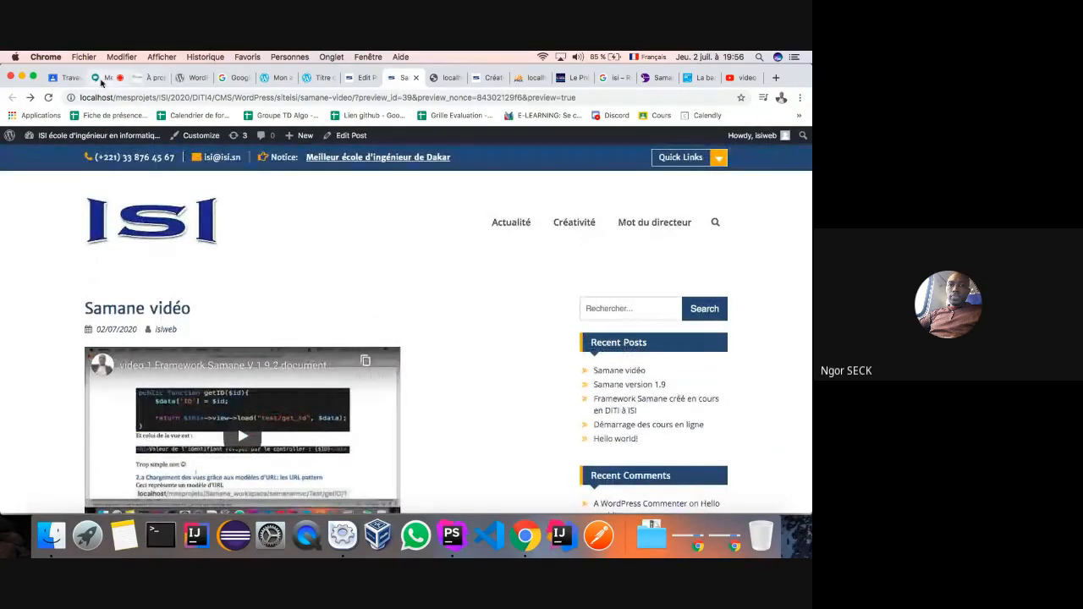
{"action": "left_click", "coordinate": [101, 79]}
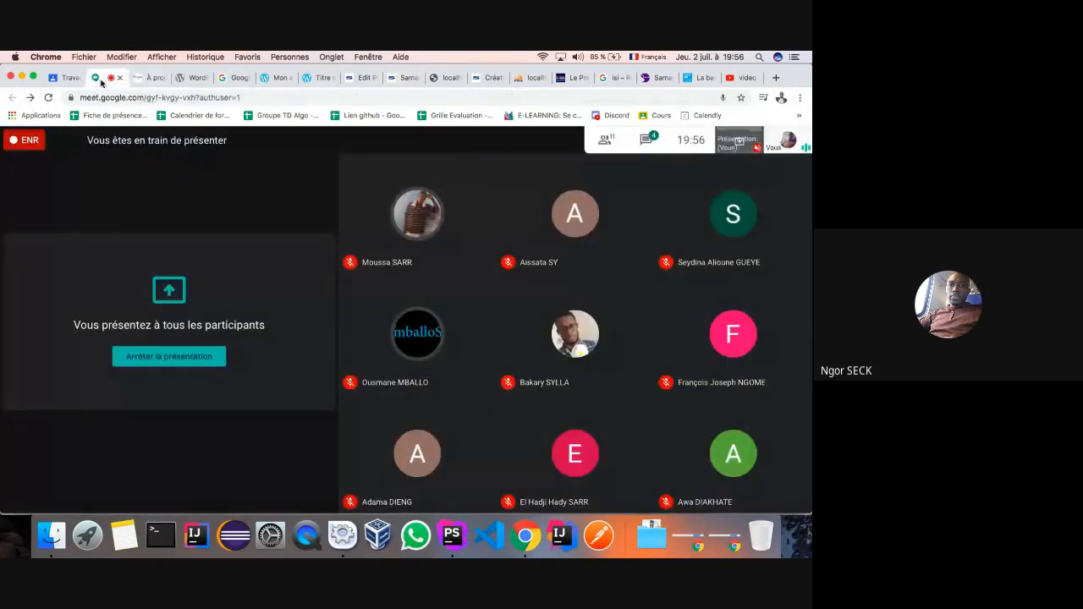
- Check the WordPress Posts list, then choose Arrêter l'enregistrement in the Google Meet call
{"action": "left_click", "coordinate": [366, 77]}
{"action": "left_click", "coordinate": [10, 99]}
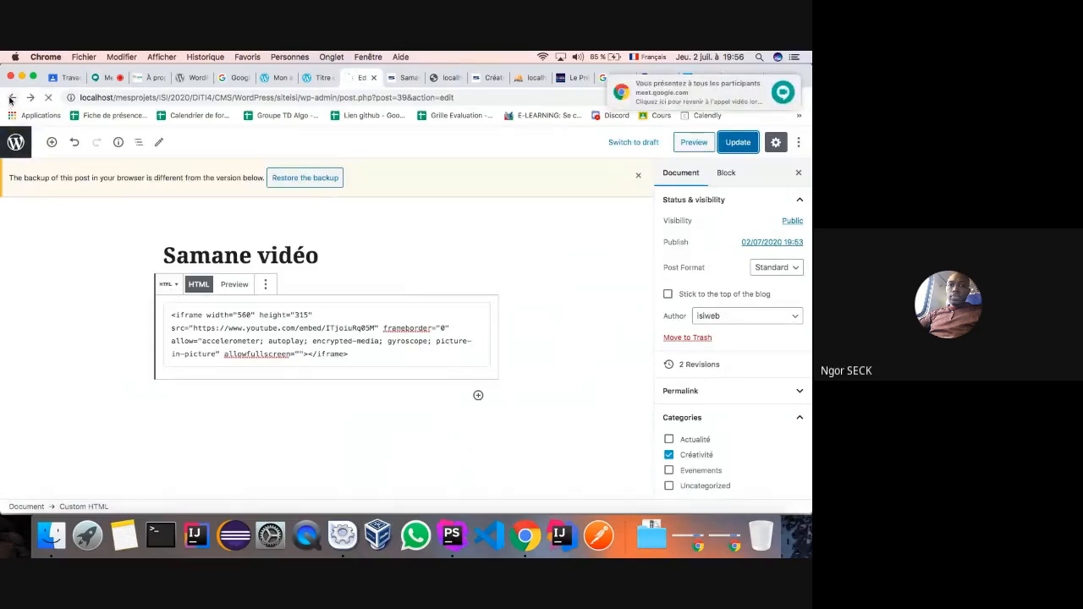
{"action": "mouse_move", "coordinate": [18, 395]}
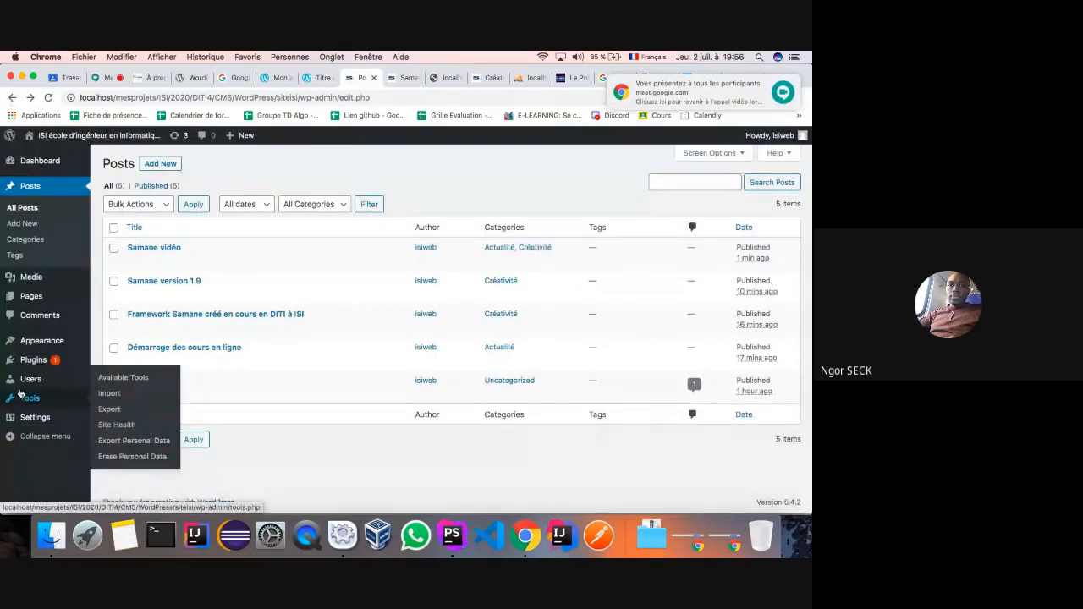
{"action": "mouse_move", "coordinate": [38, 366]}
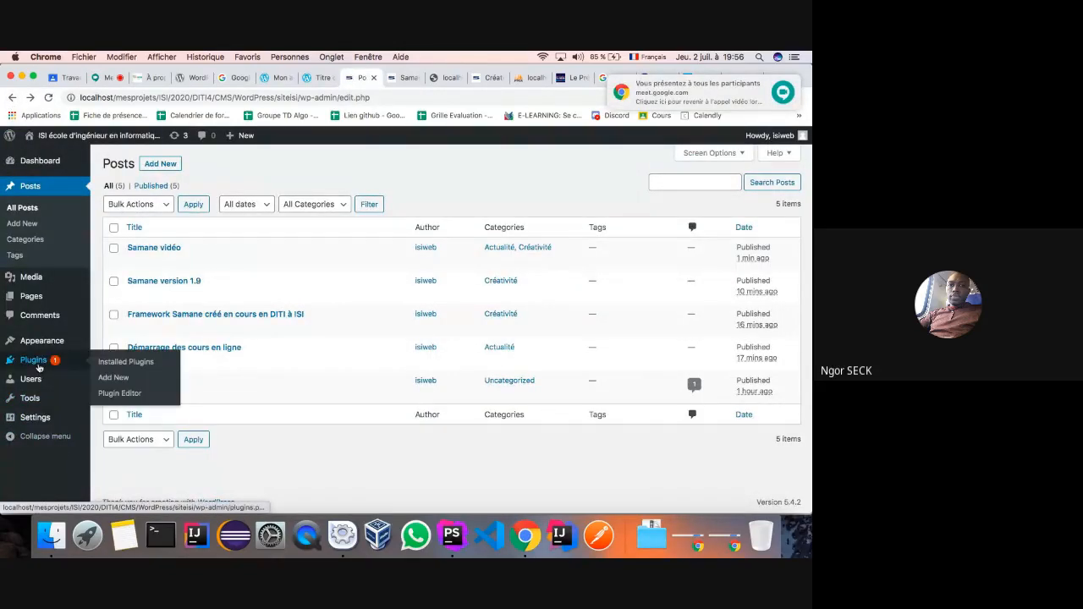
{"action": "left_click", "coordinate": [105, 77]}
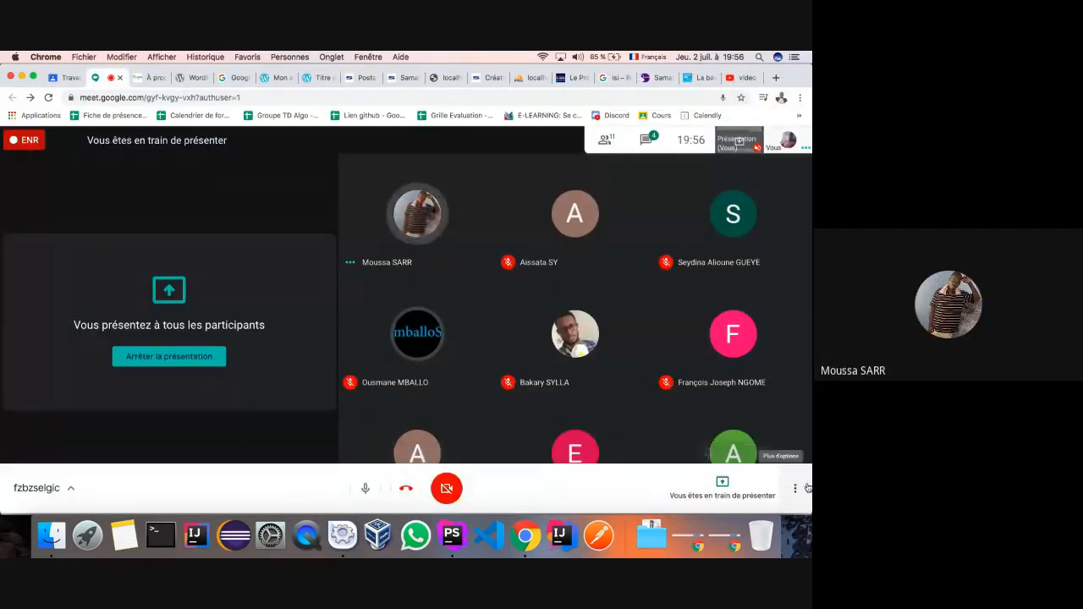
{"action": "left_click", "coordinate": [796, 488]}
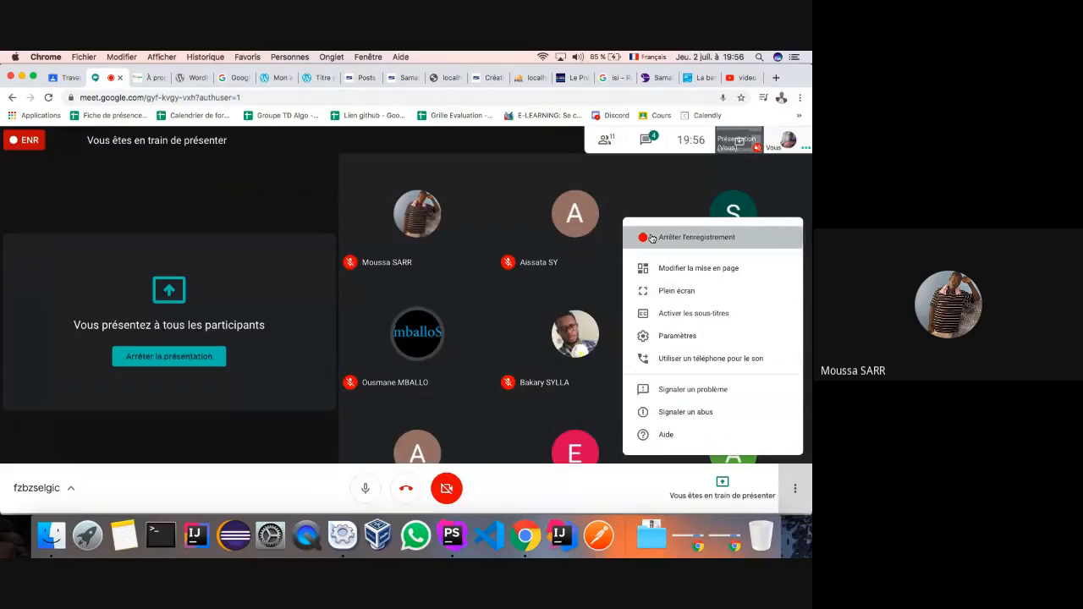